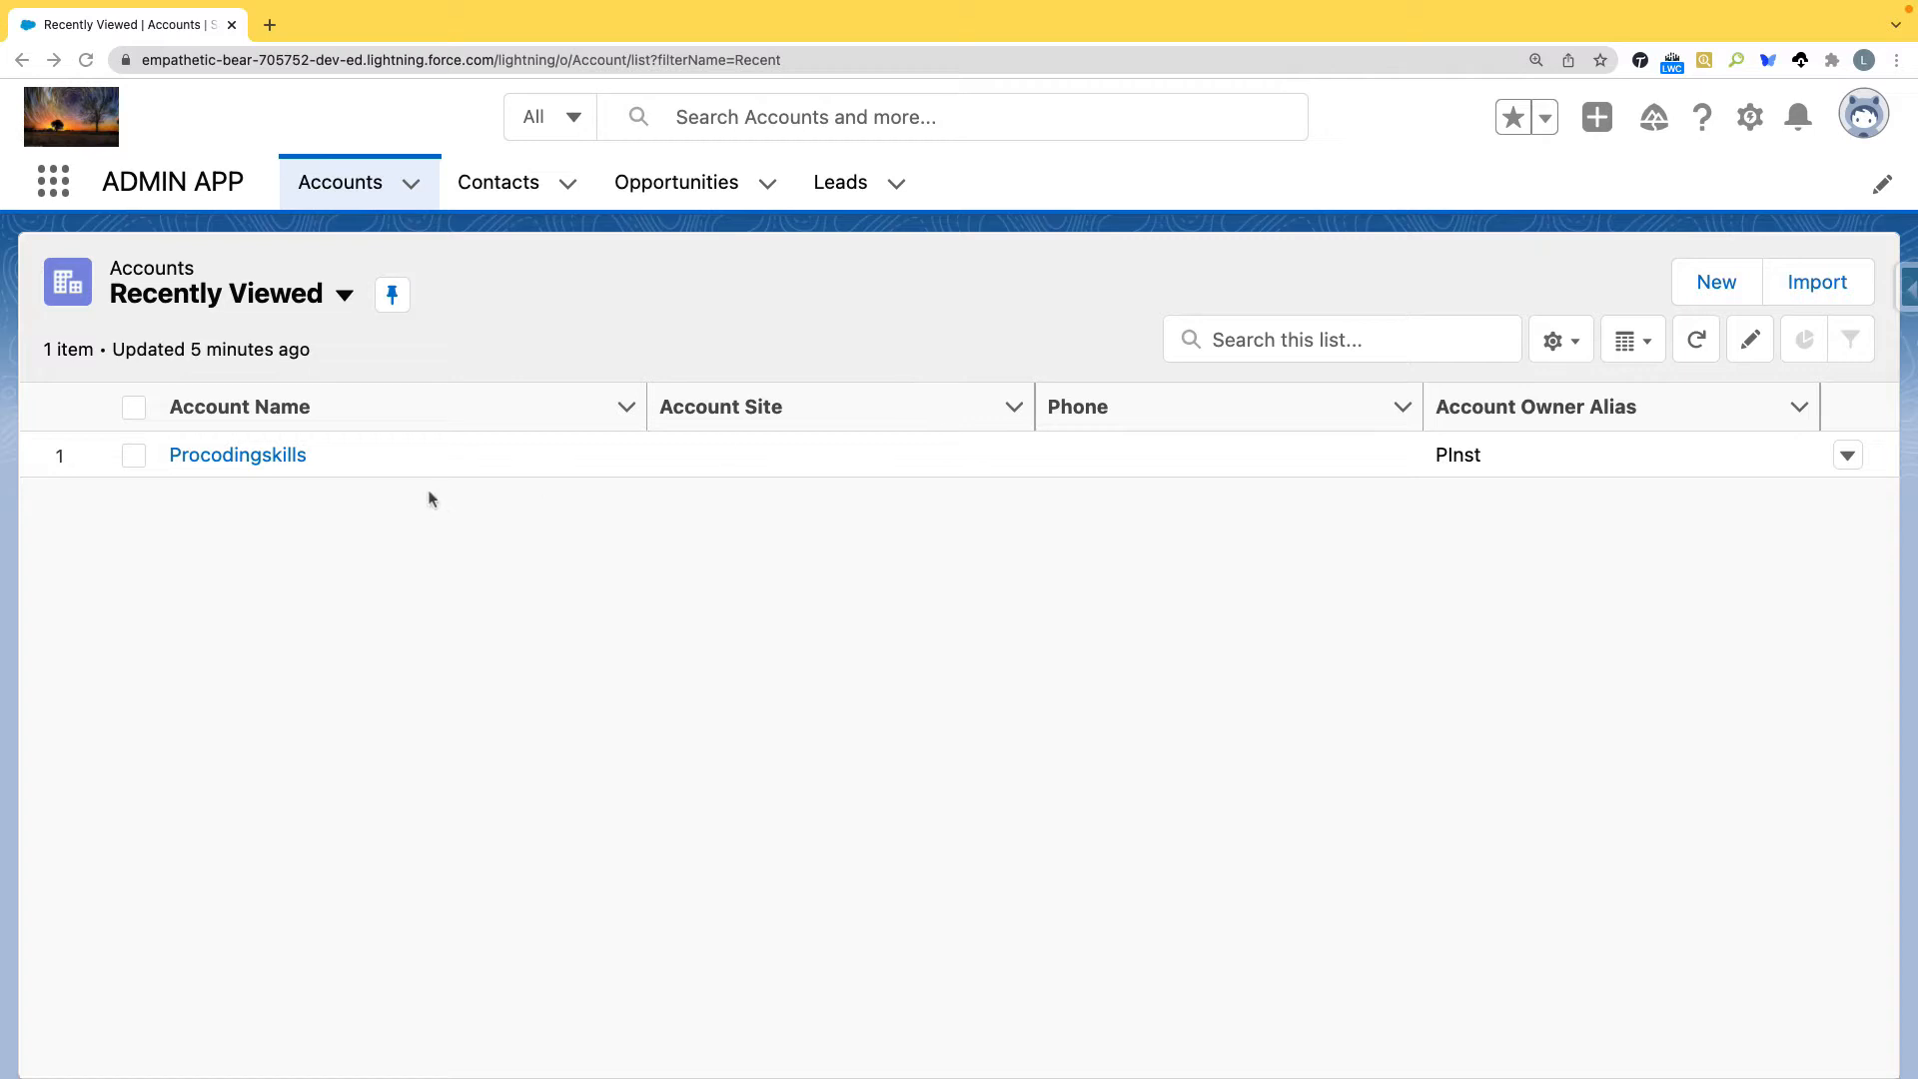
# Open the Procodingskills account and display its details
pyautogui.click(280, 461)
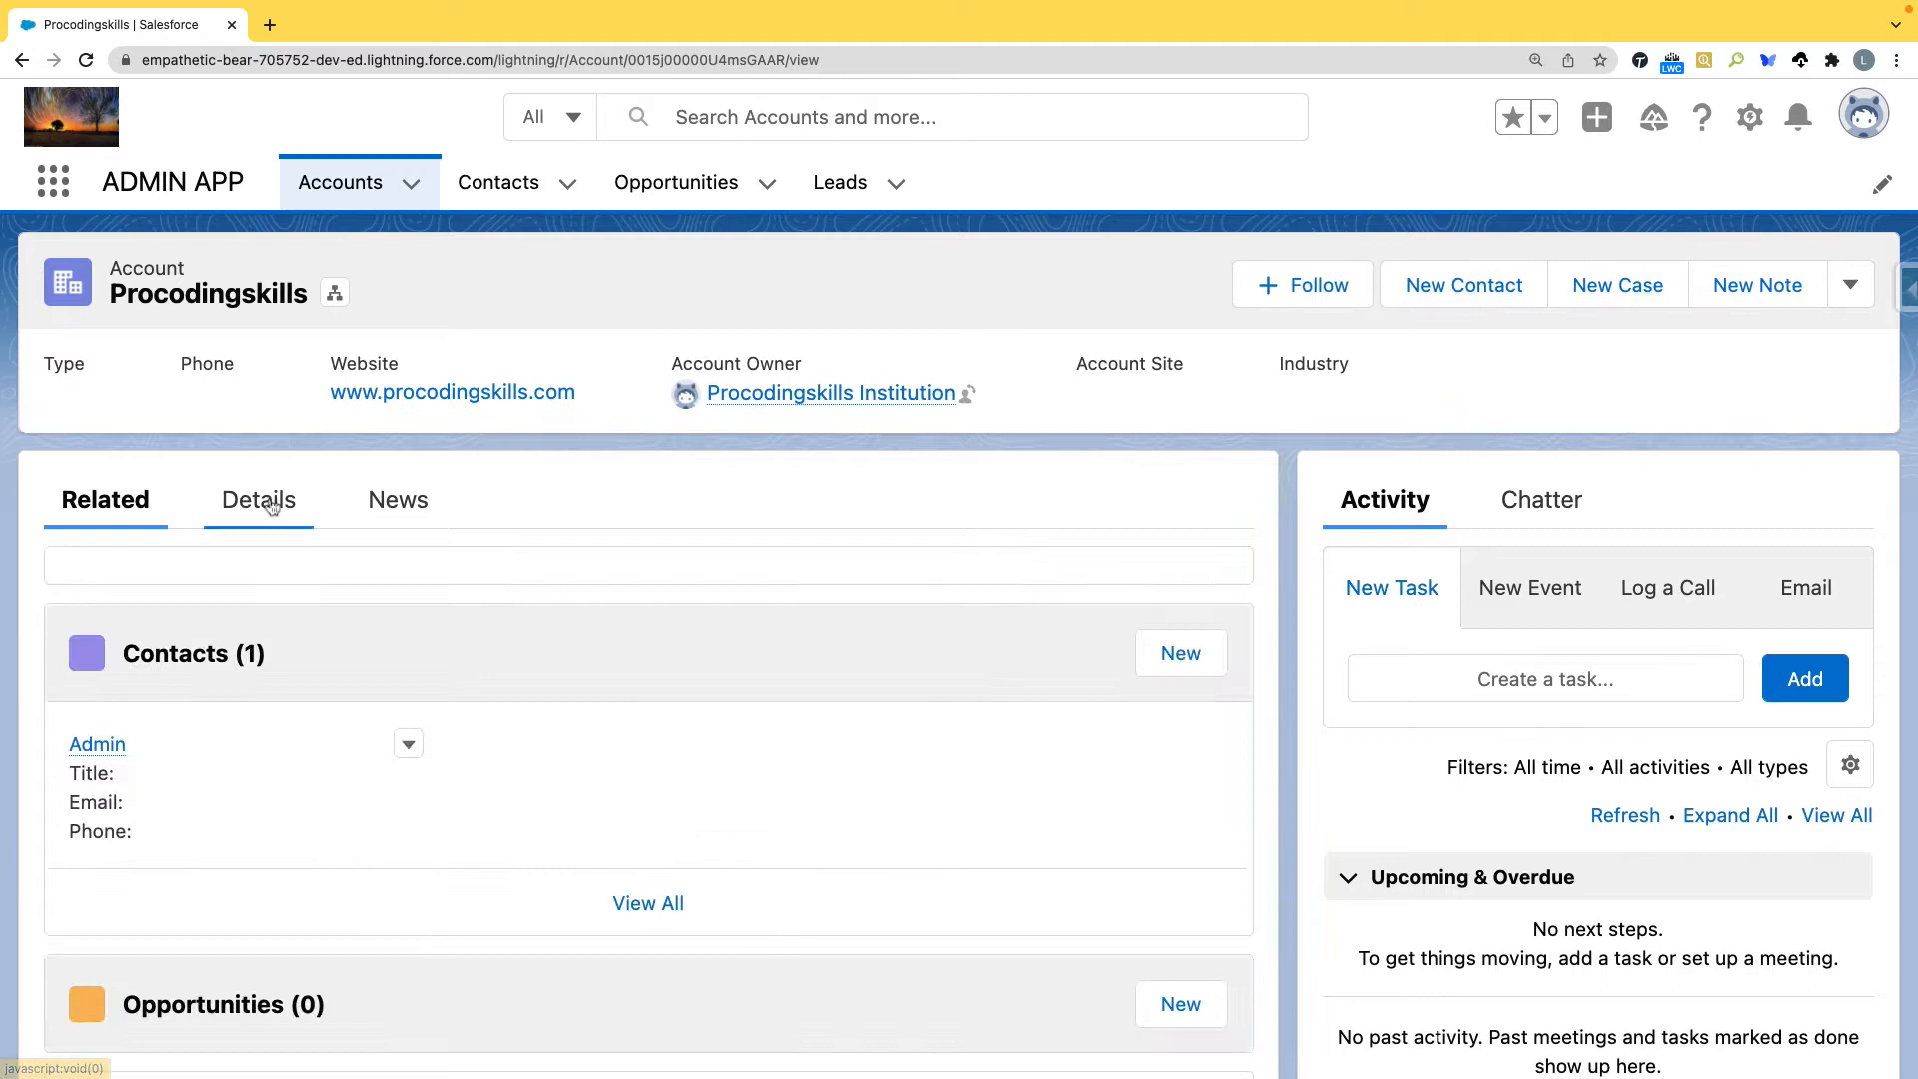
pyautogui.click(273, 507)
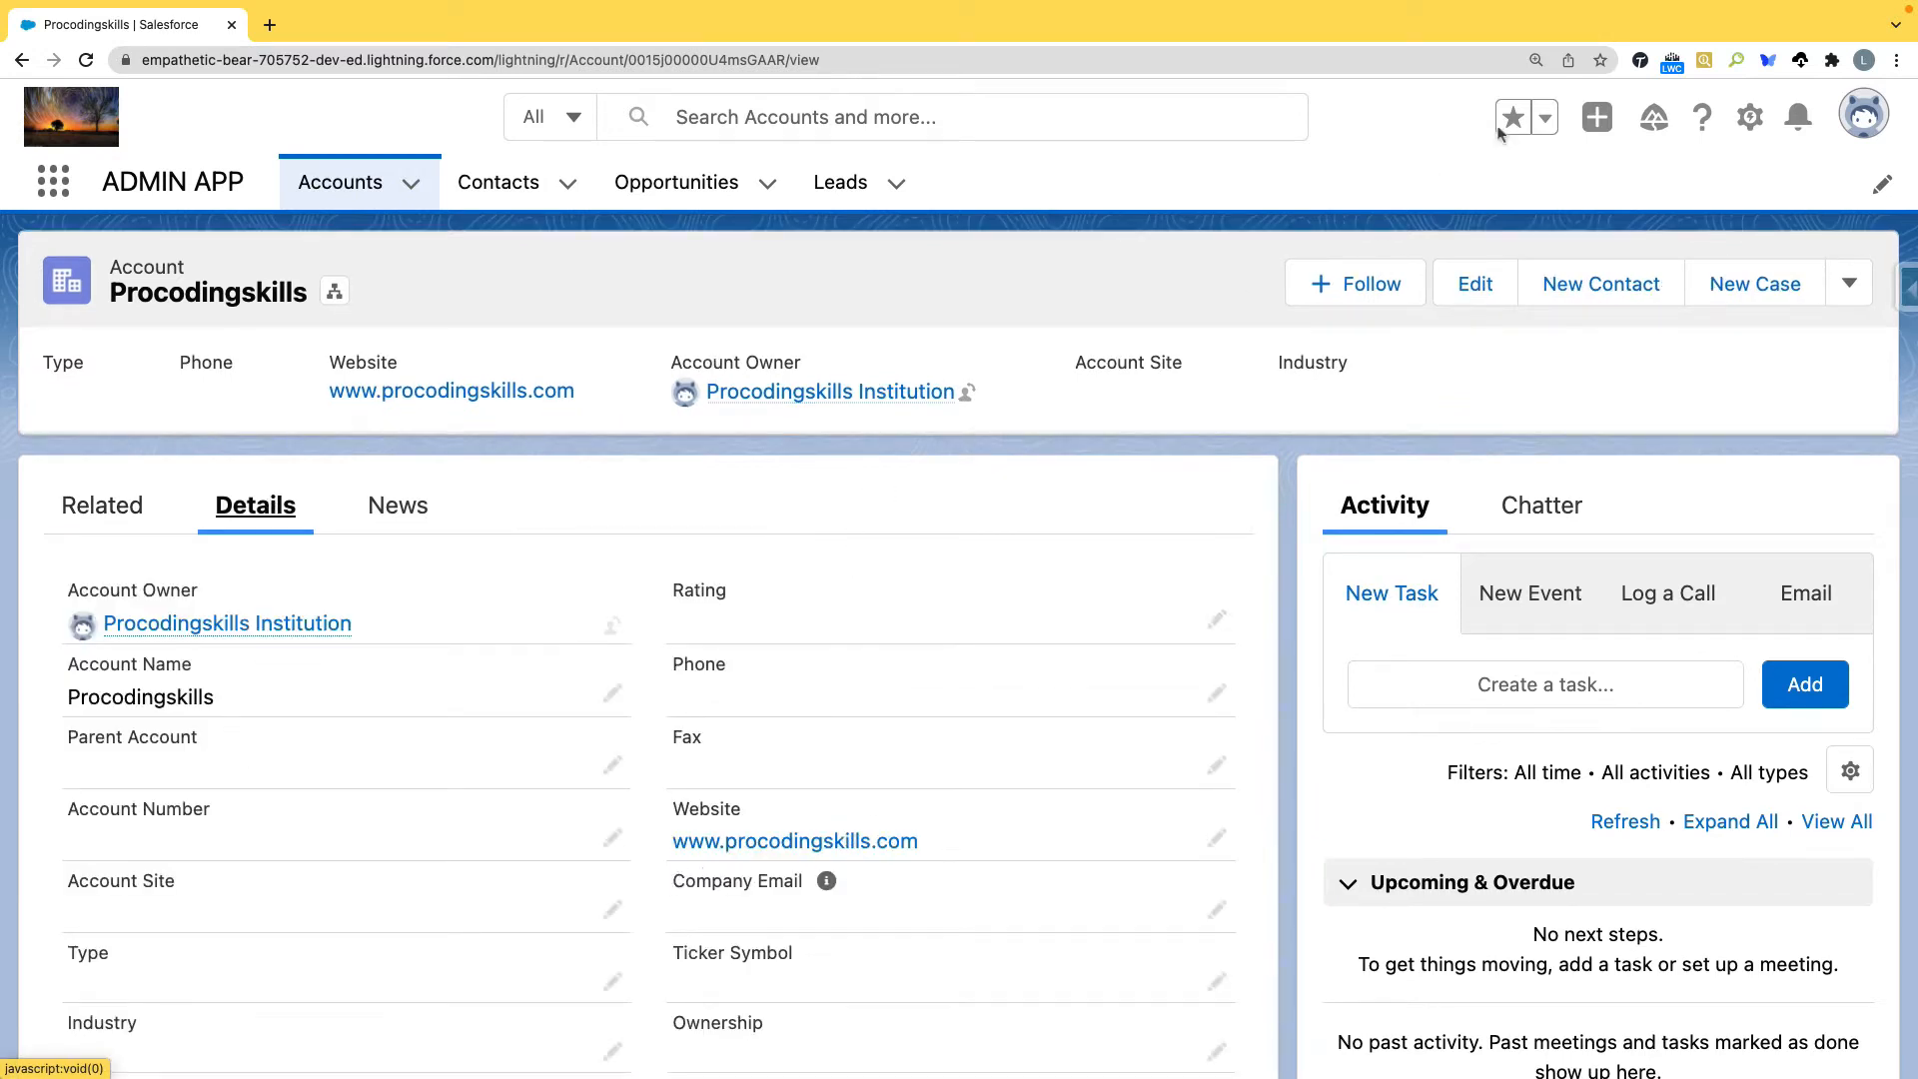
# Open Setup for the current app and go to the Object Manager
pyautogui.click(1750, 120)
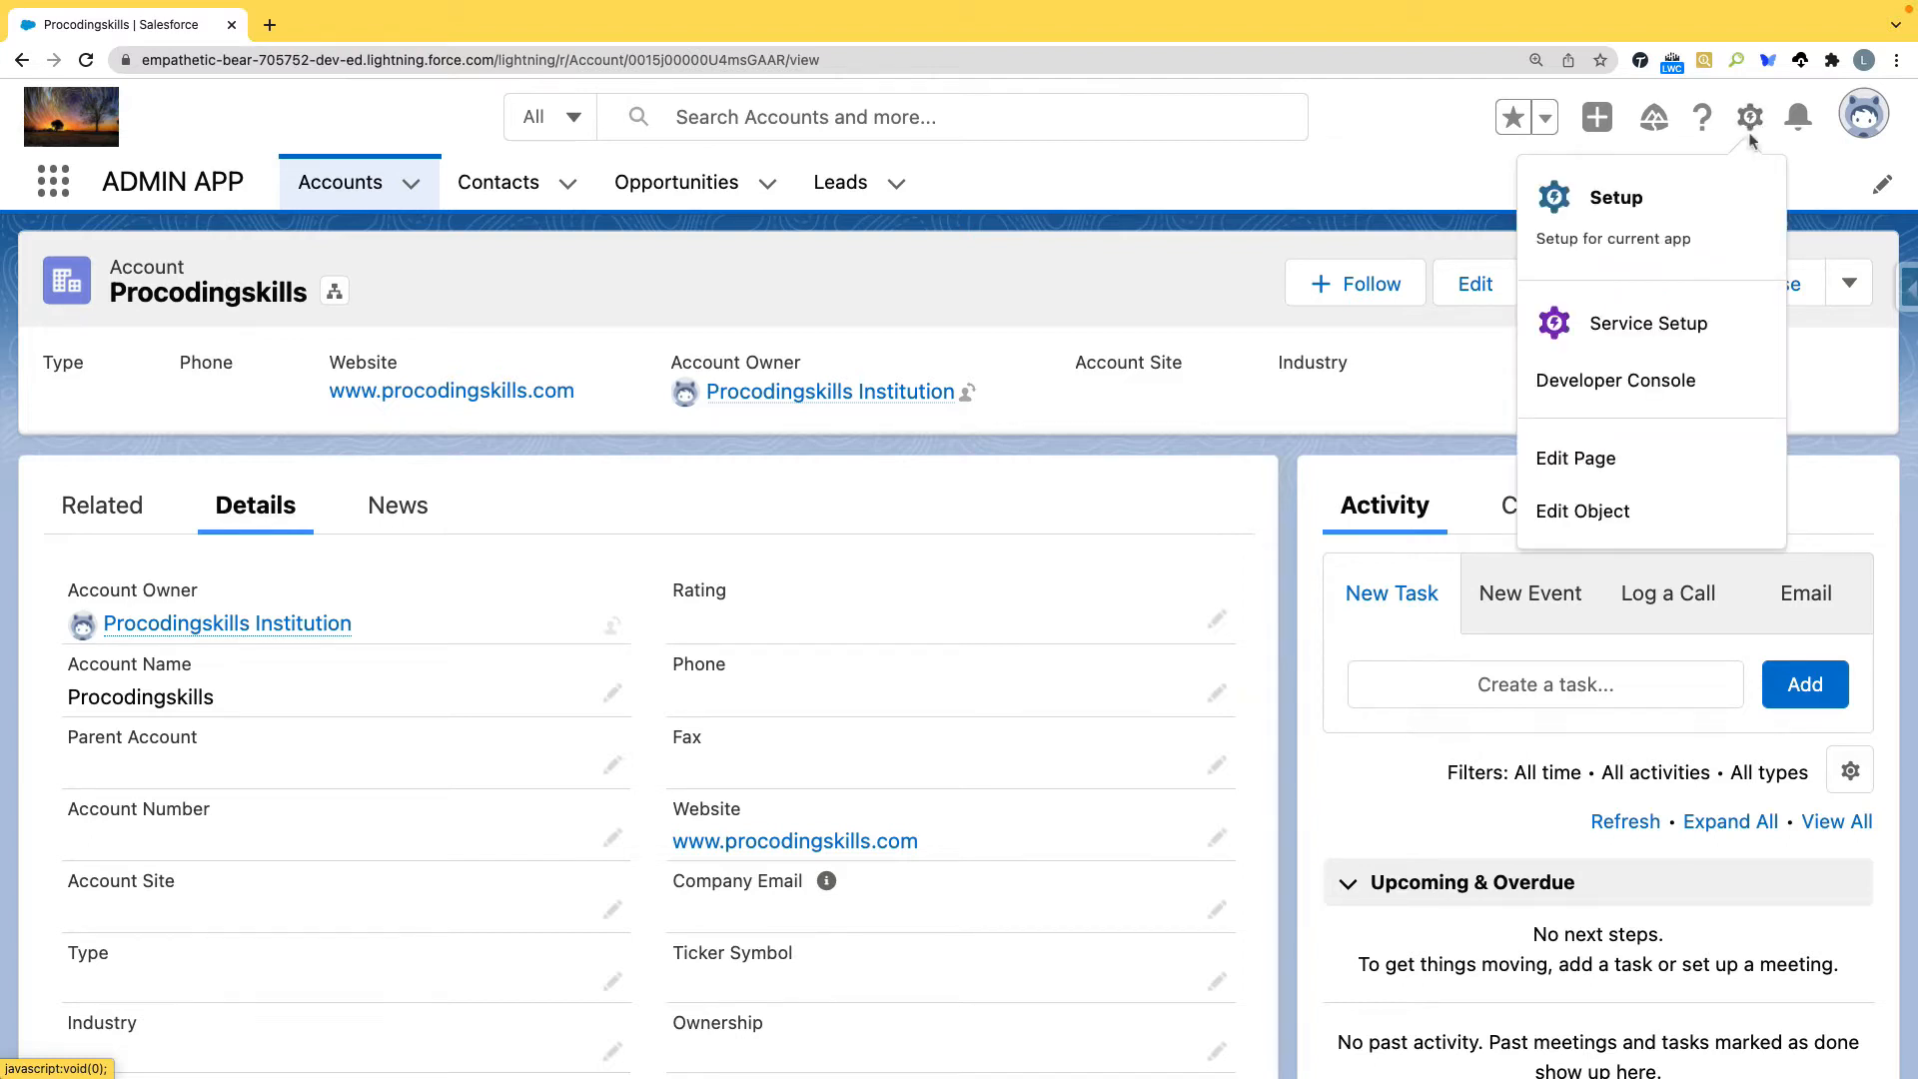
pyautogui.click(1630, 220)
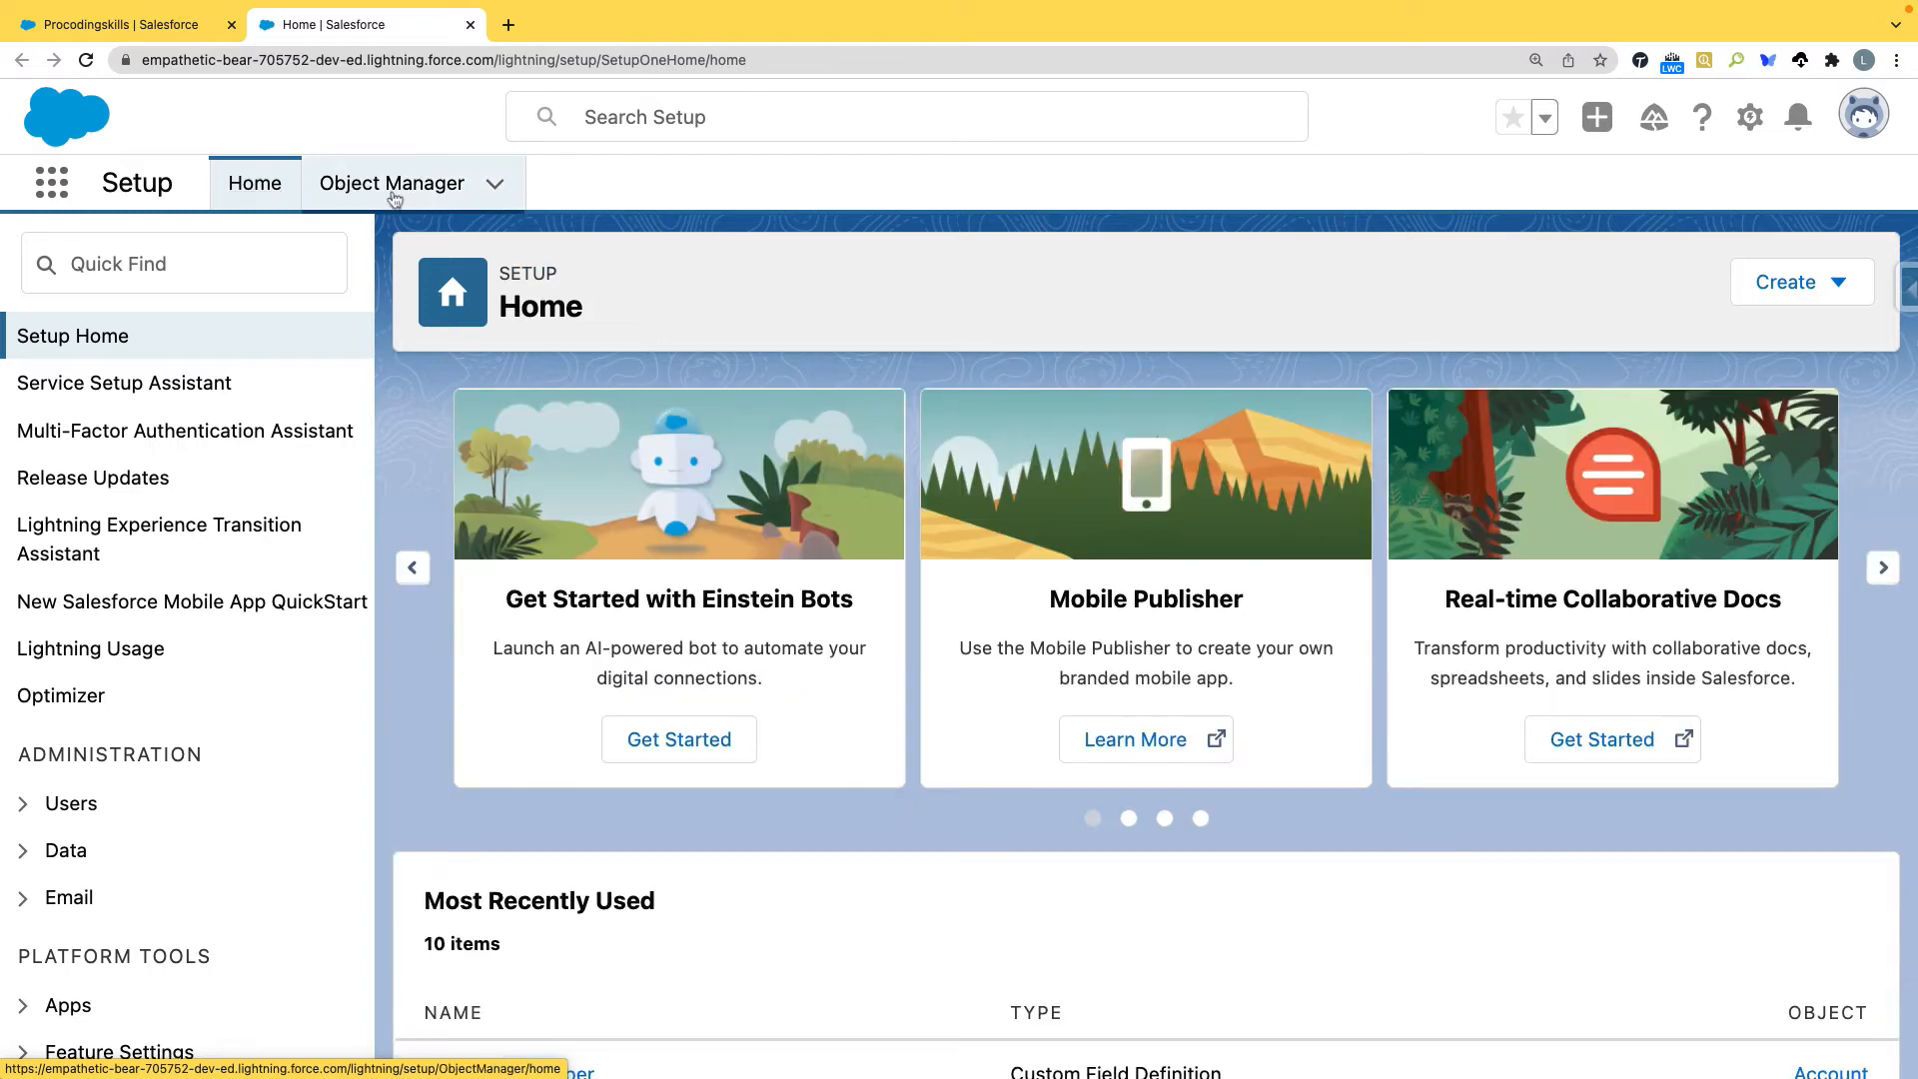
pyautogui.click(405, 197)
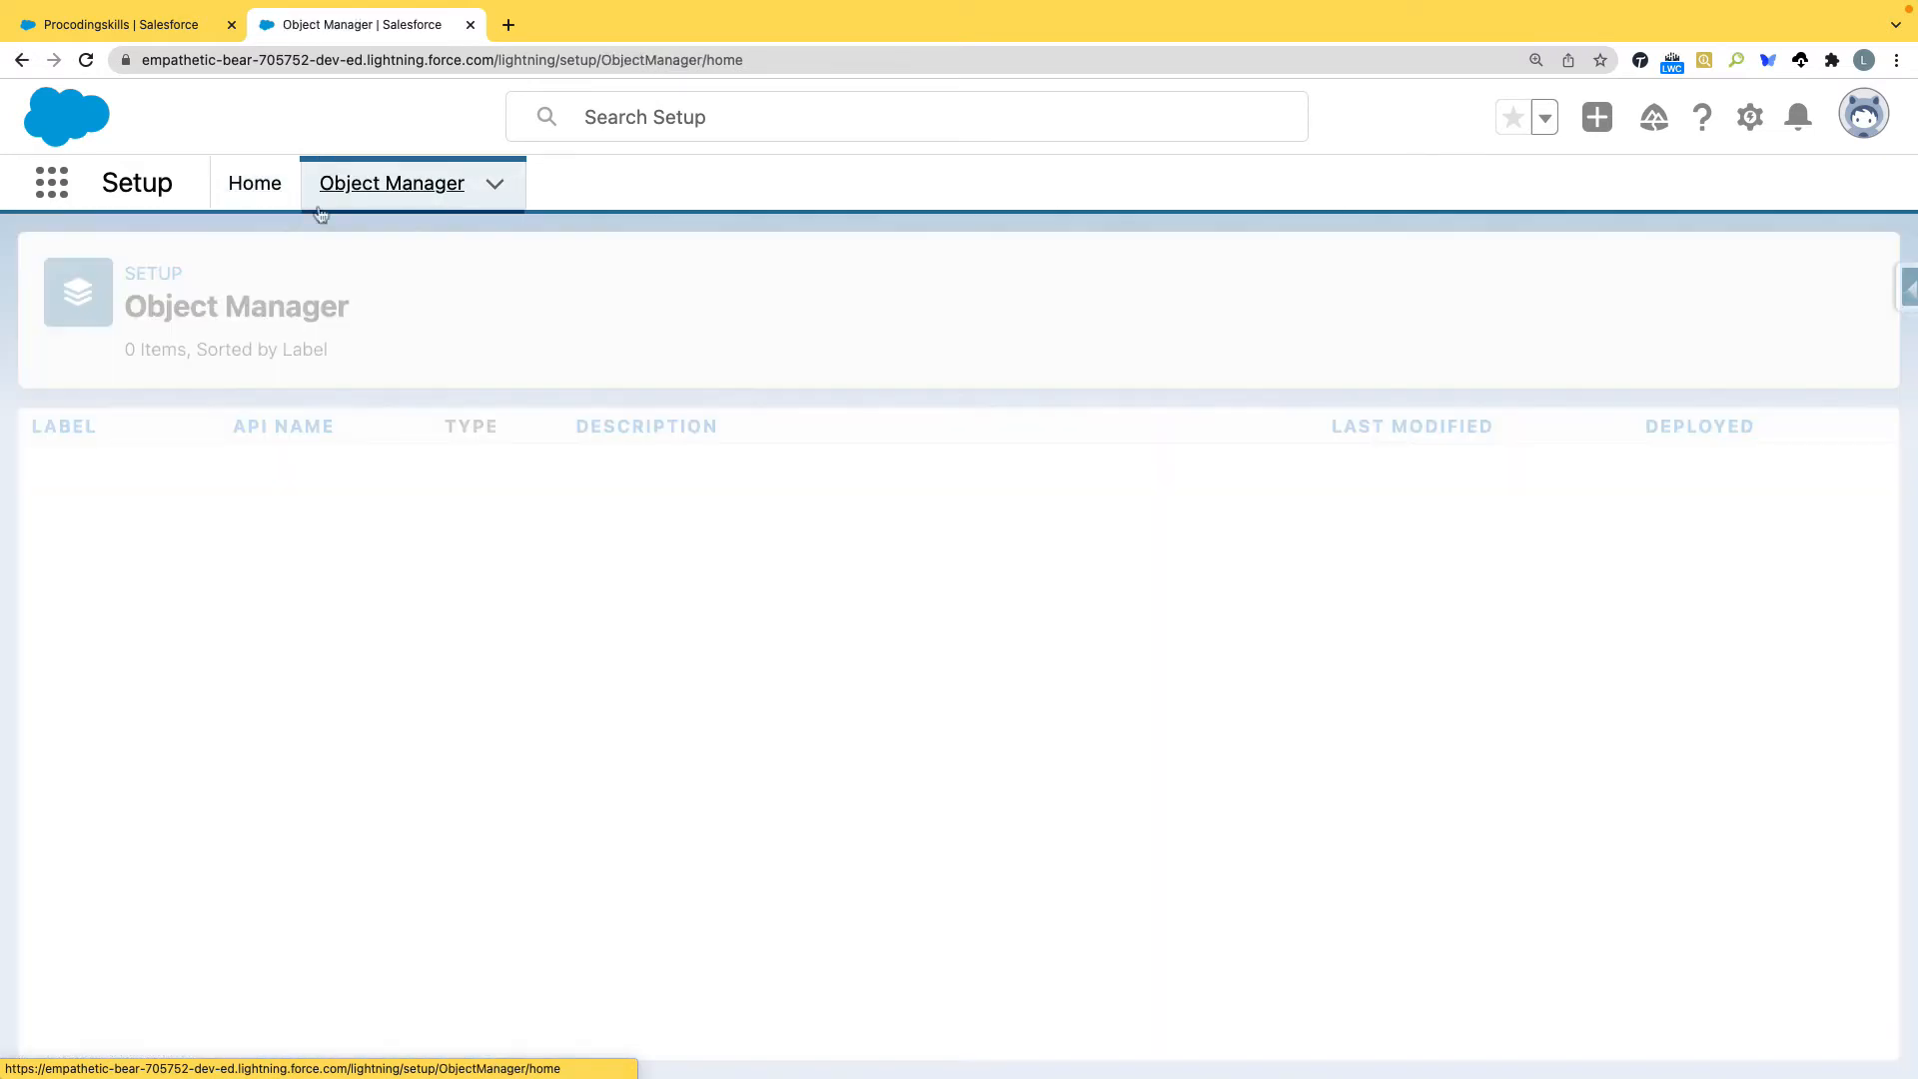
# Return to Setup Home and search its navigation for Object to locate the Object Manager entry
pyautogui.click(262, 189)
pyautogui.click(225, 264)
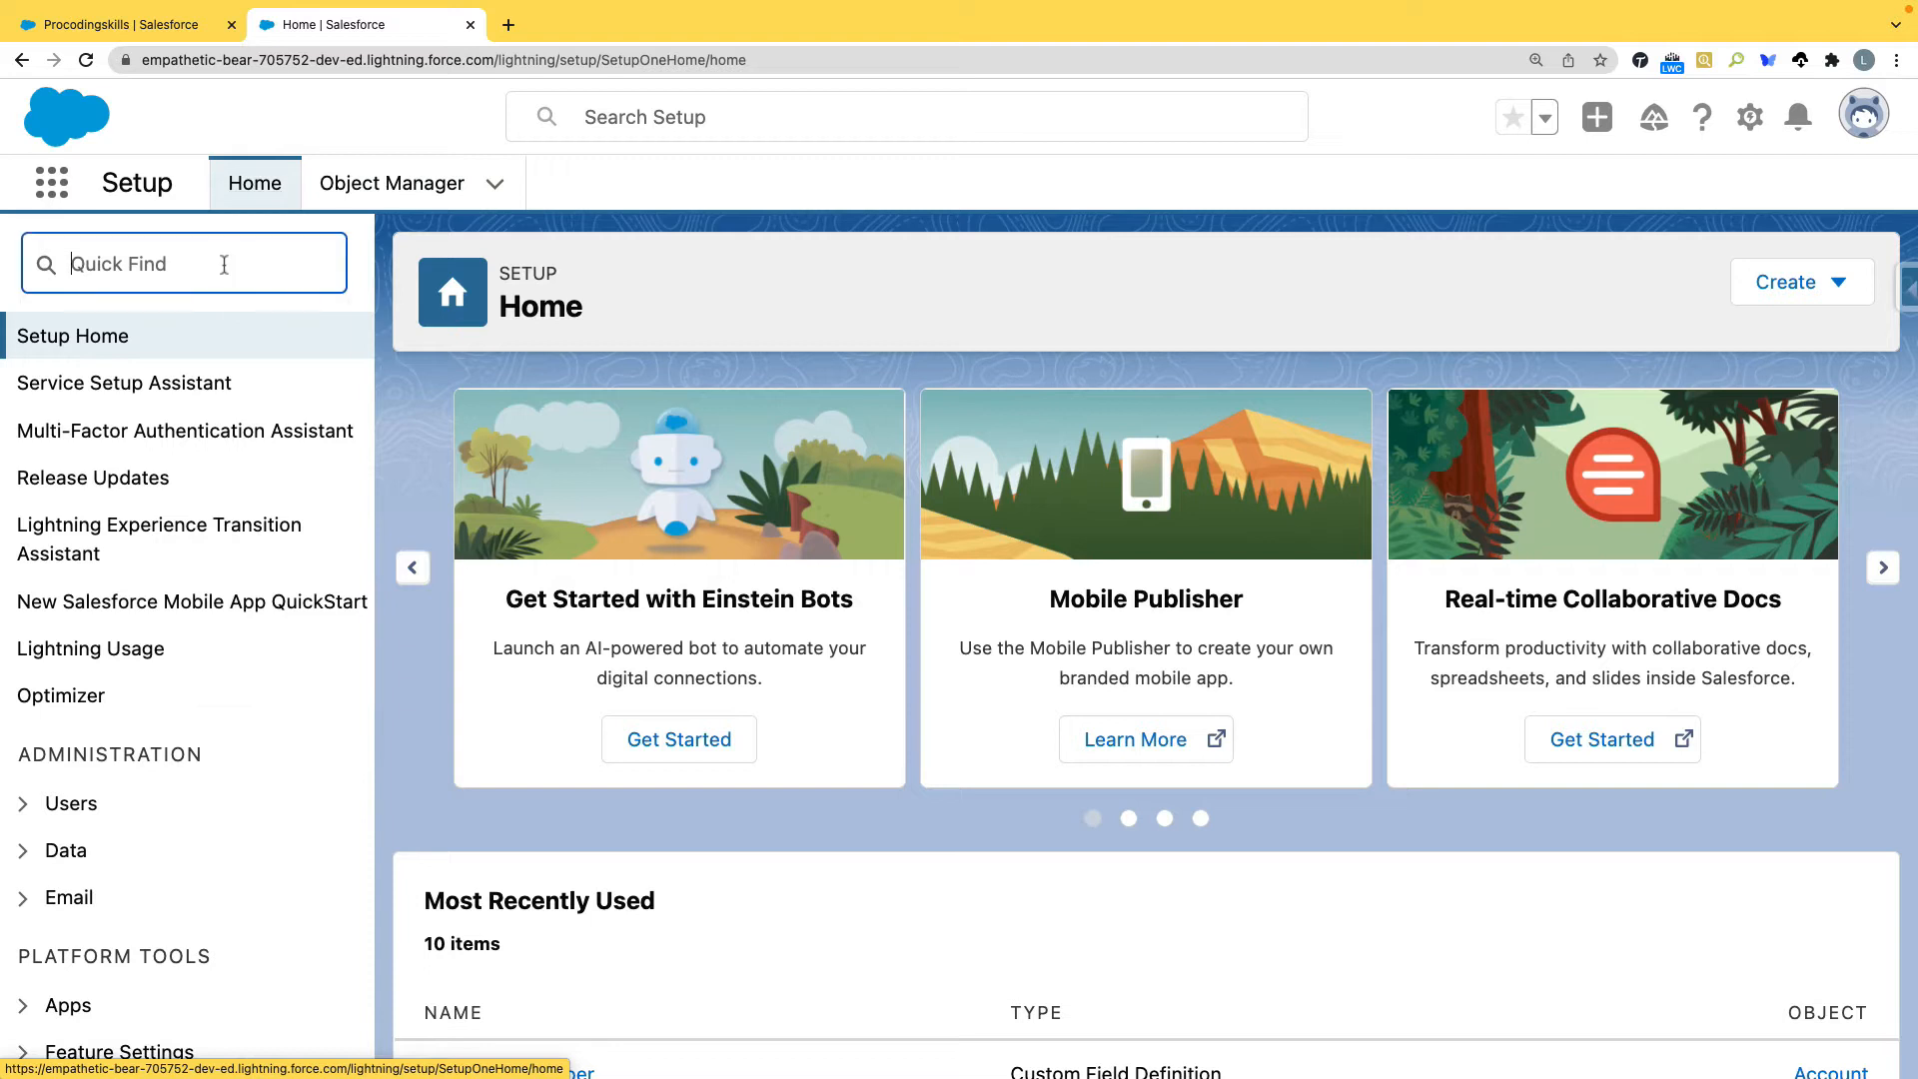
pyautogui.click(225, 265)
pyautogui.write('Ob')
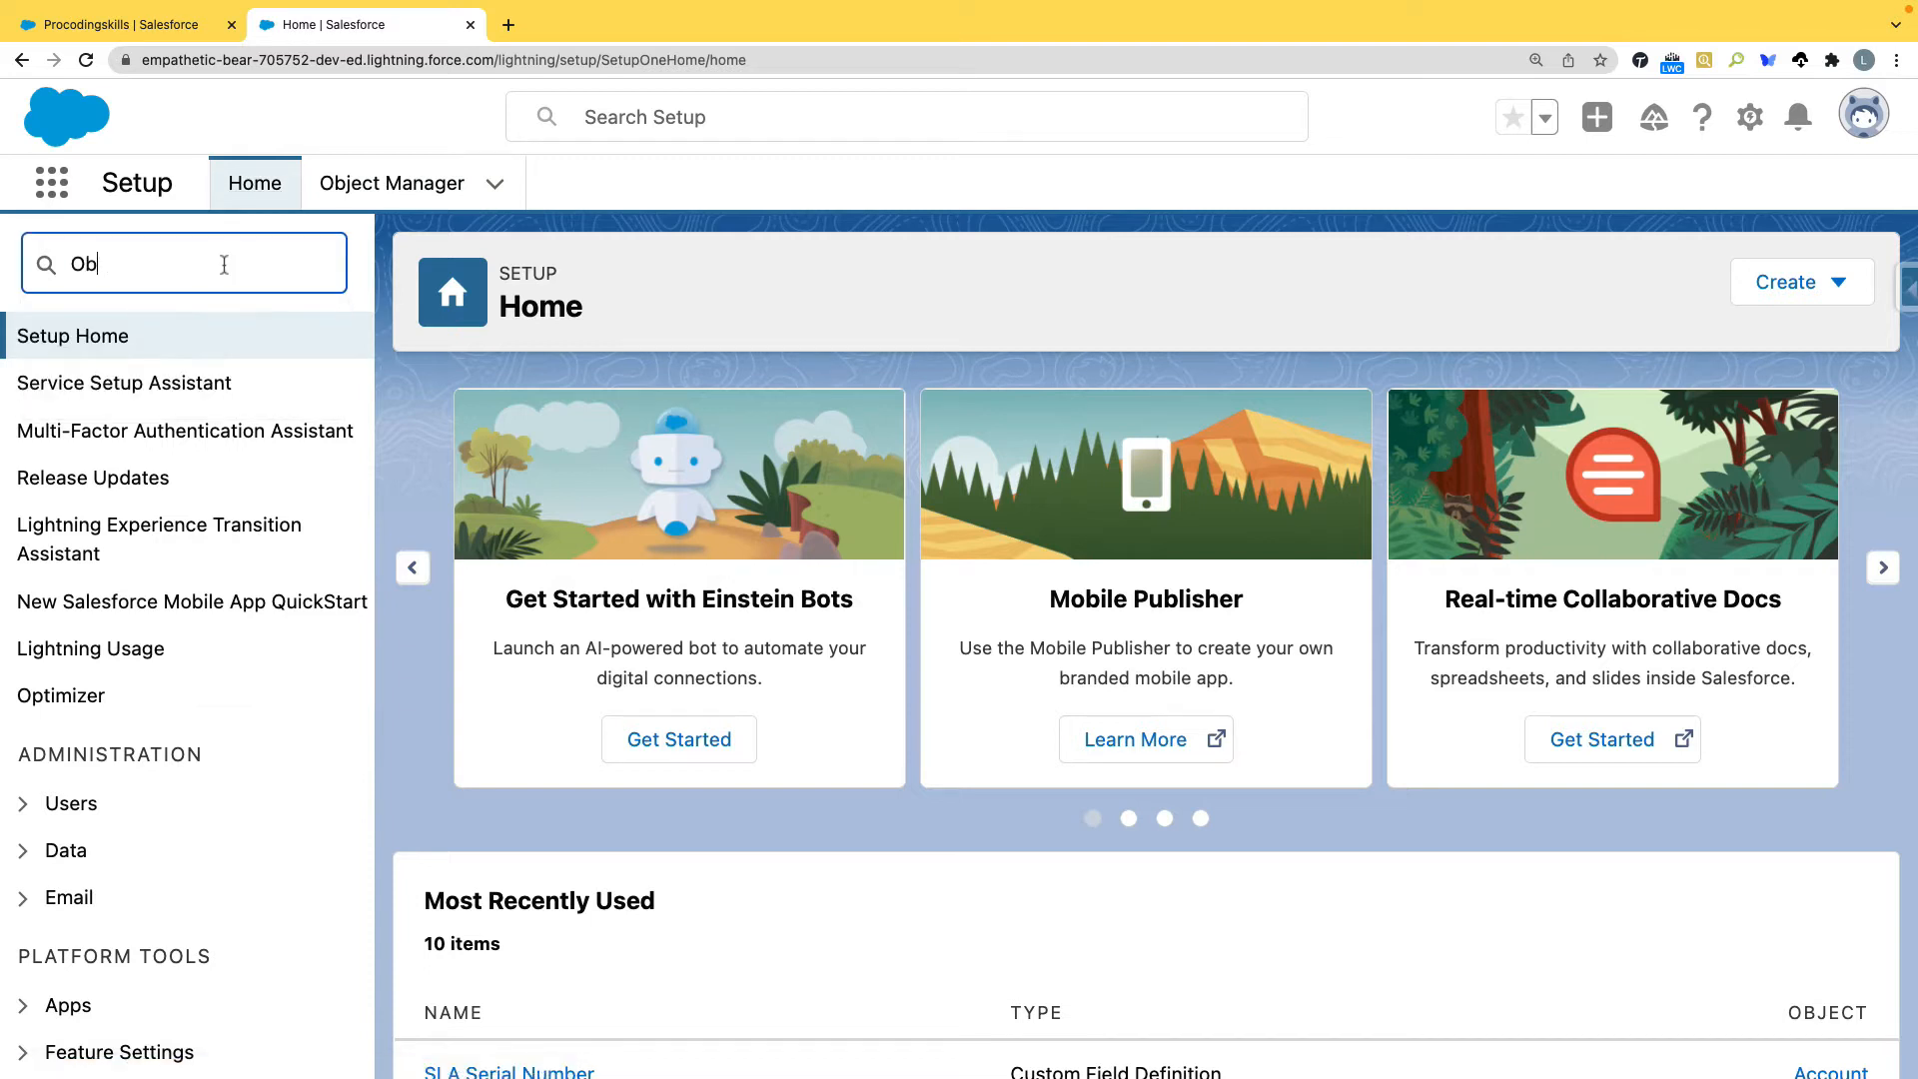
pyautogui.write('ject')
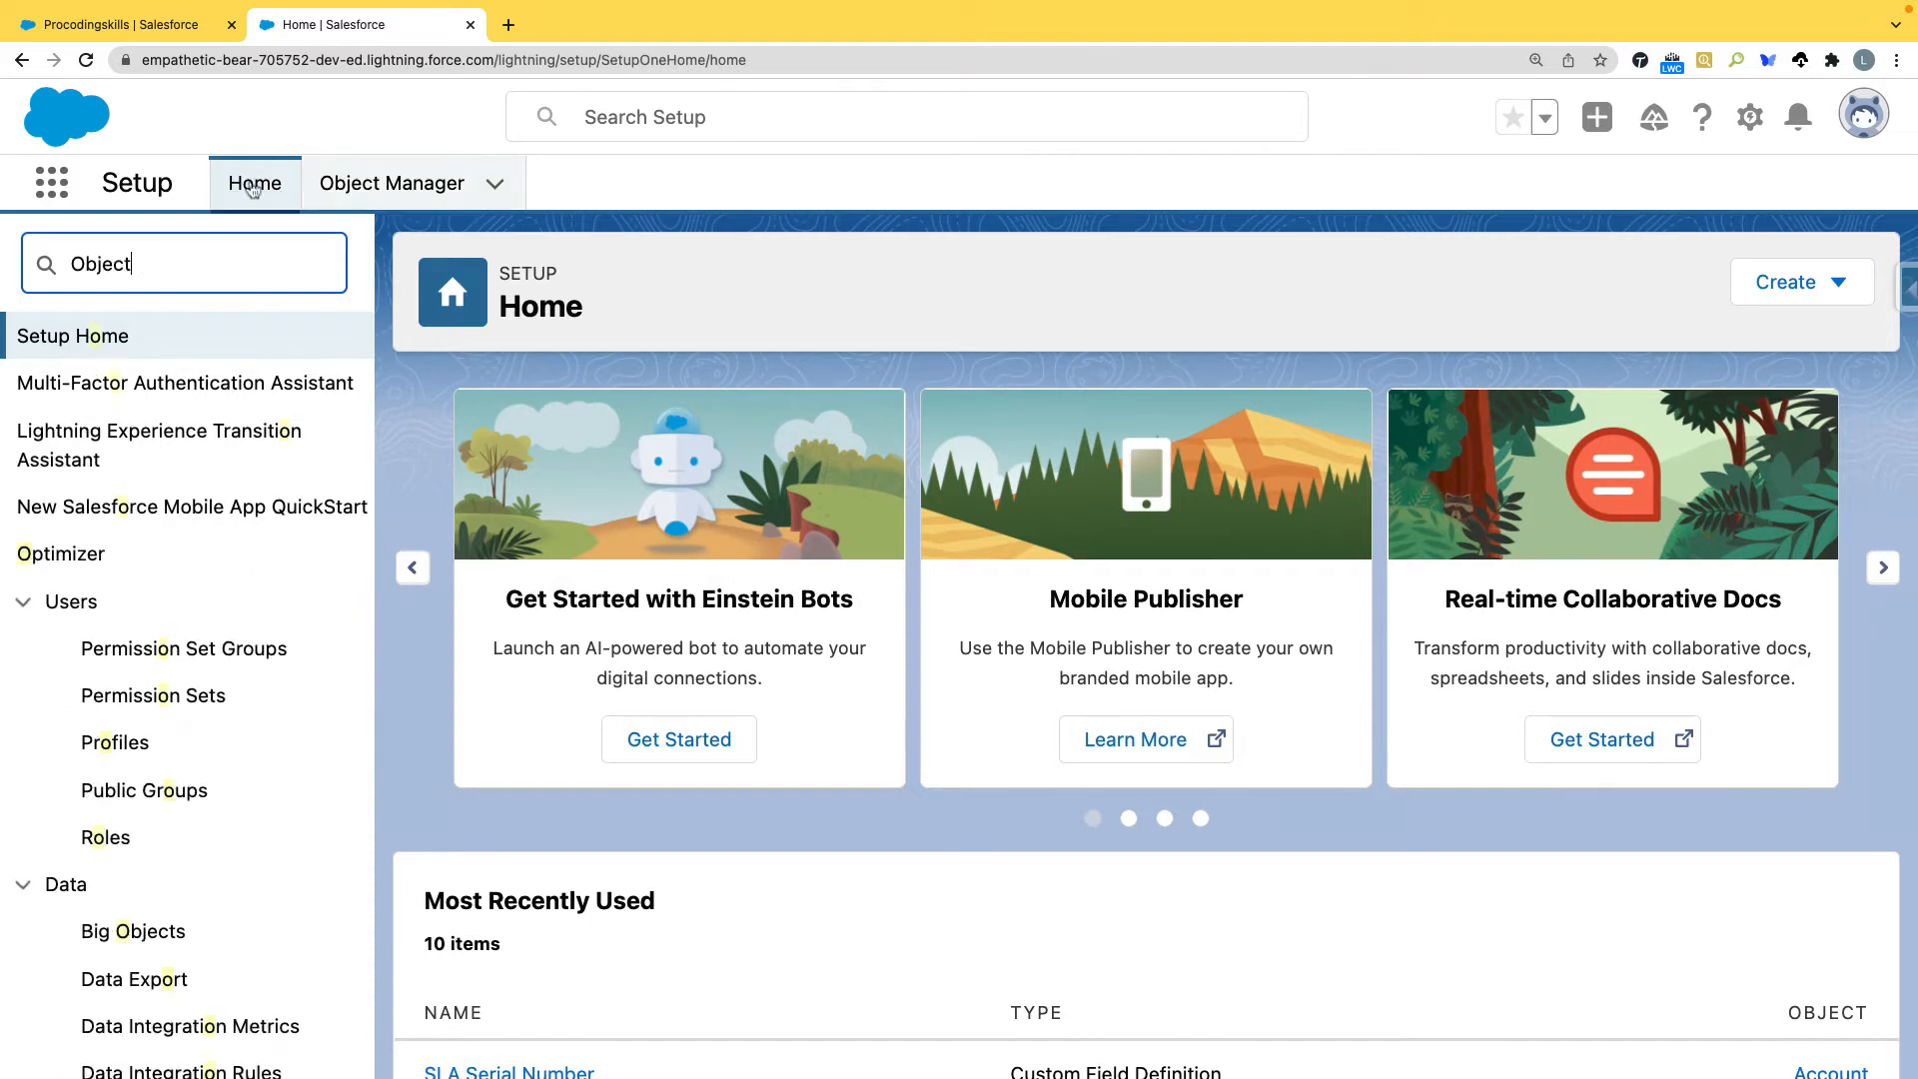
pyautogui.scroll(-1, 157, 814)
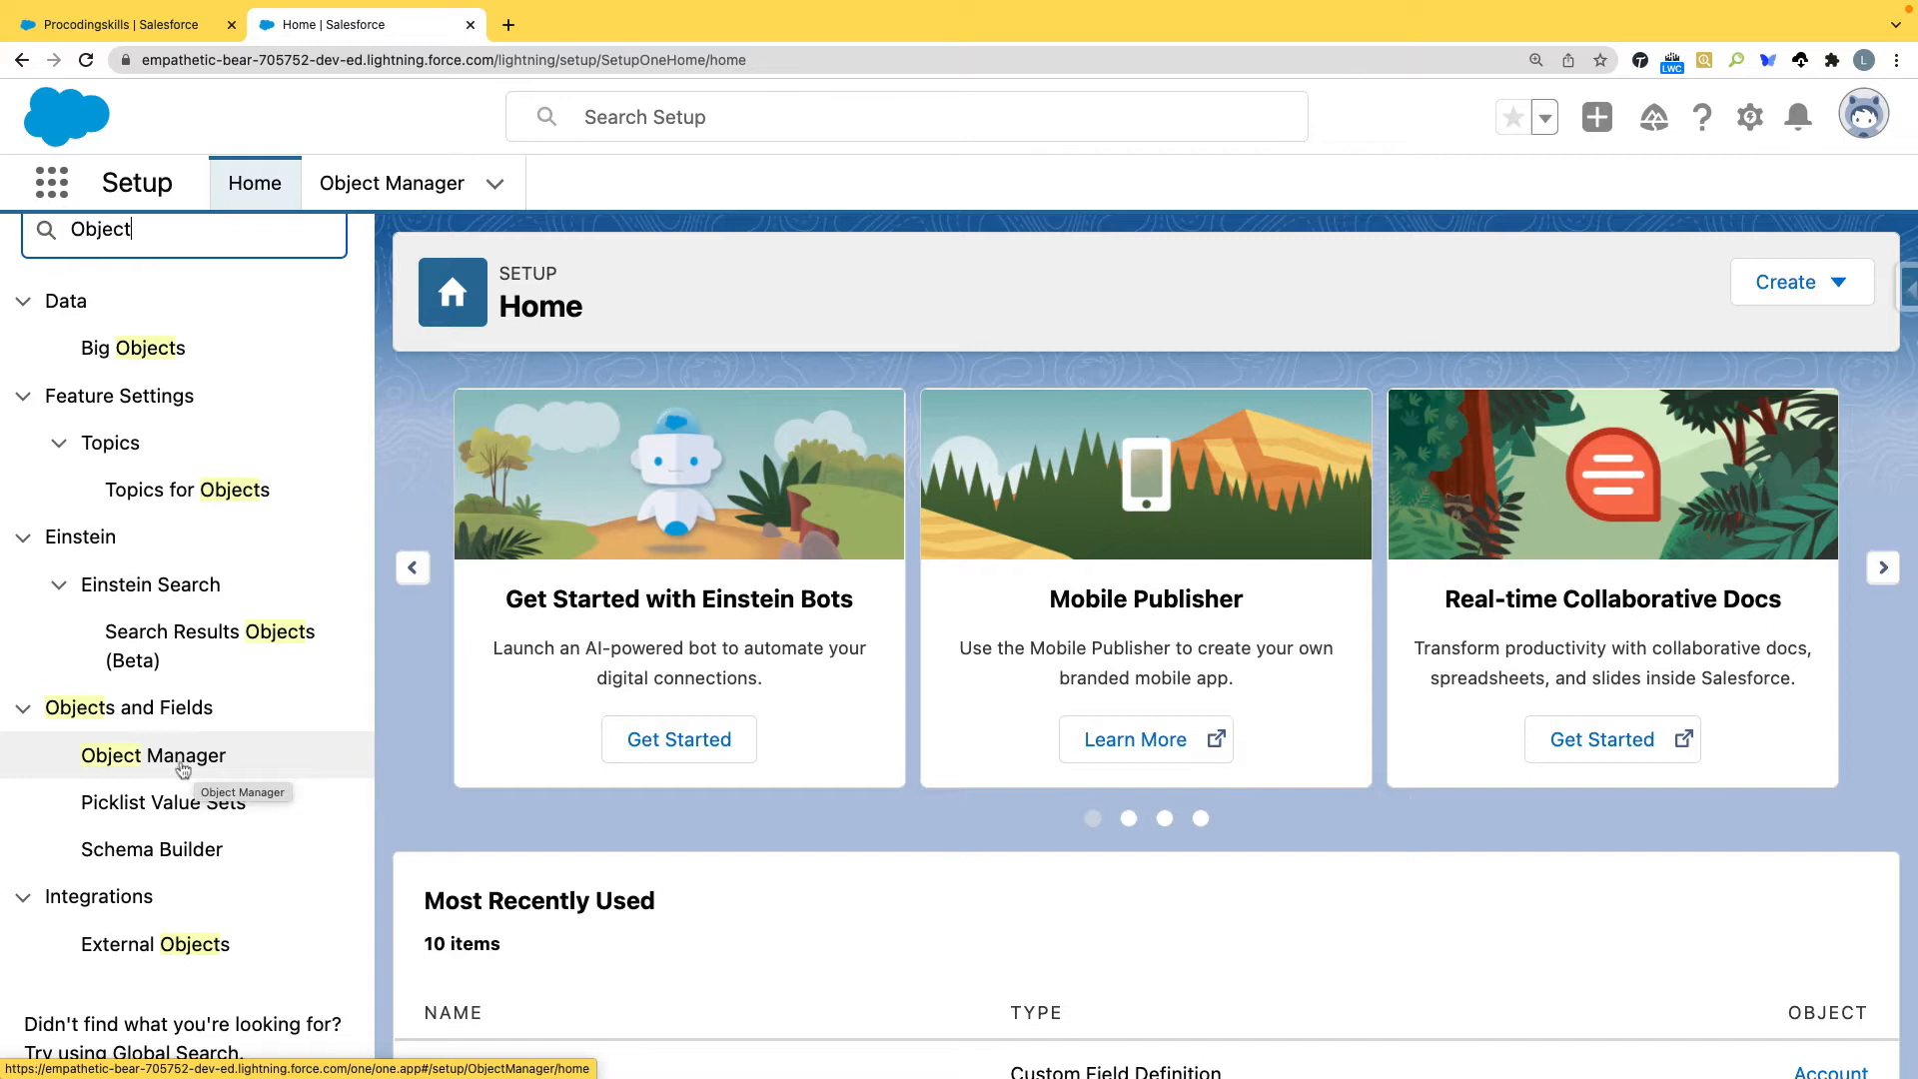
# Open the Object Manager and start creating a new custom object
pyautogui.click(391, 194)
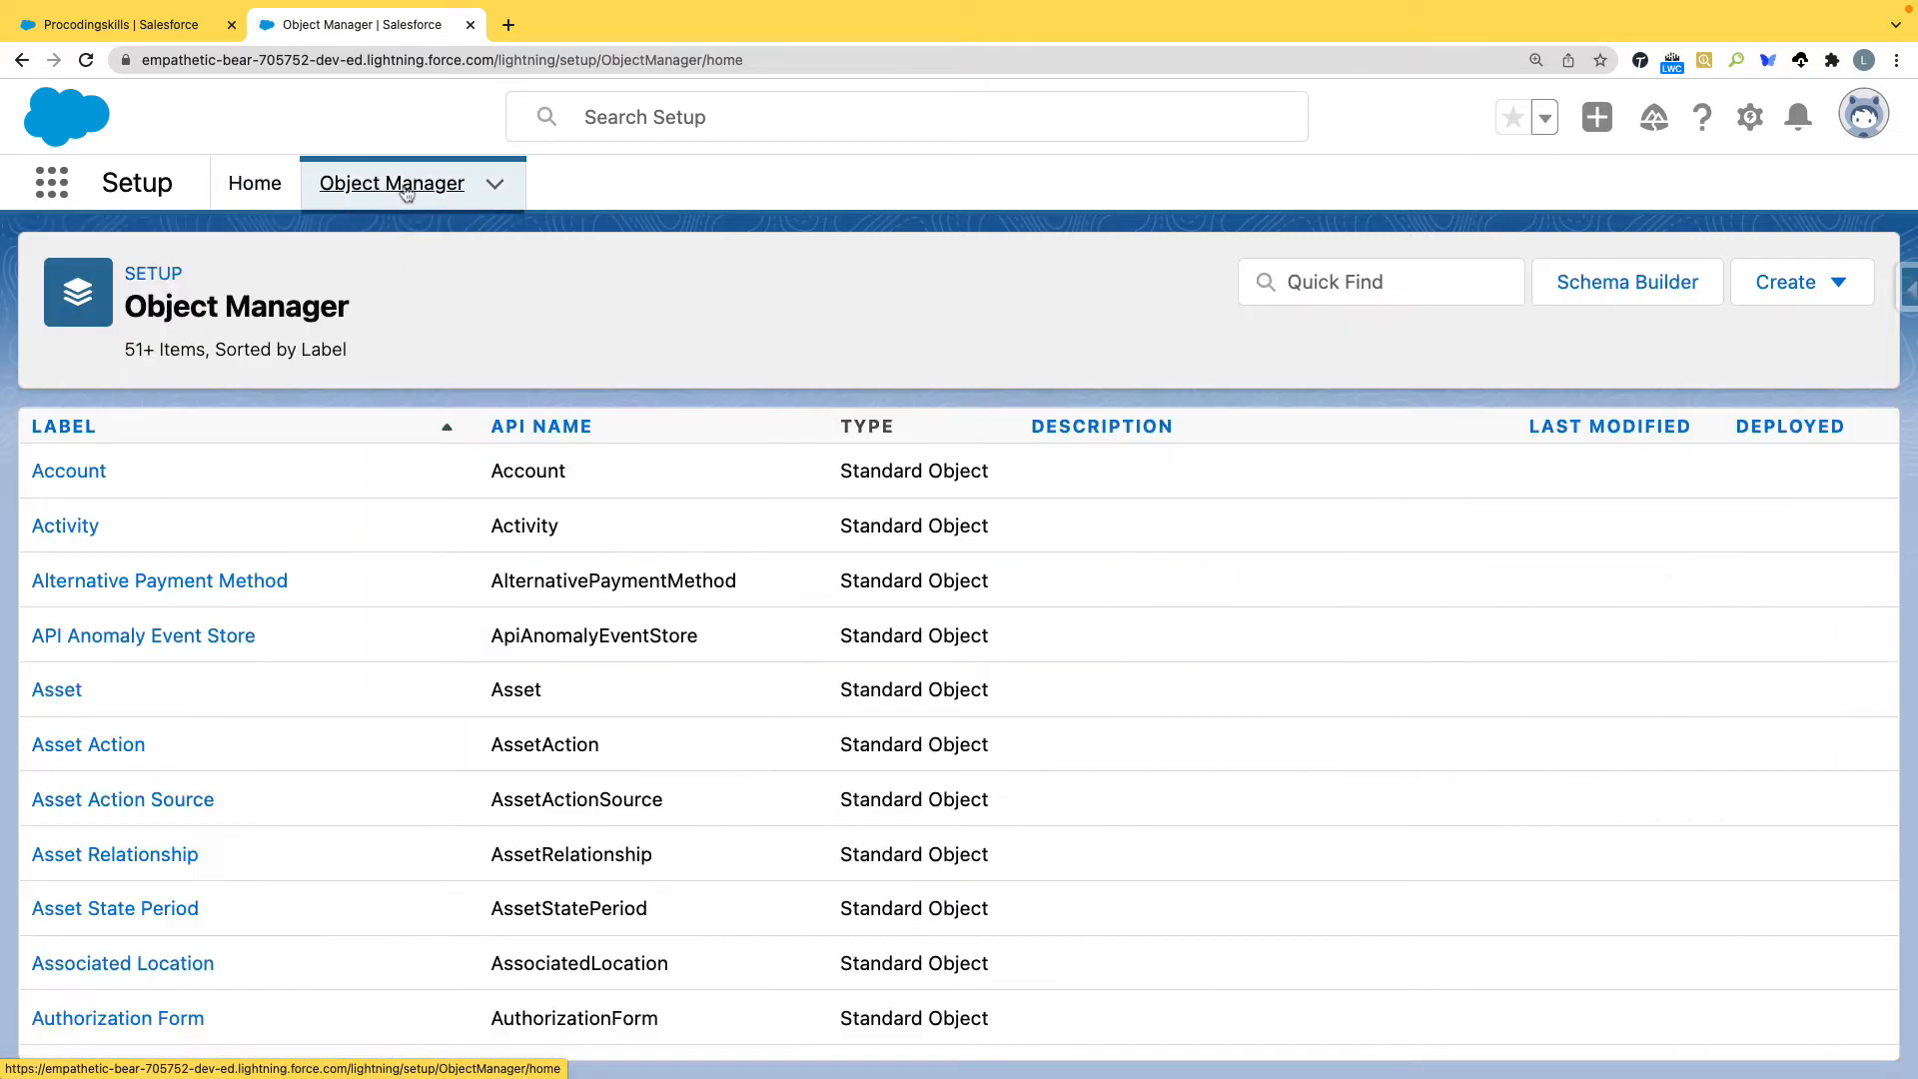
pyautogui.click(1345, 284)
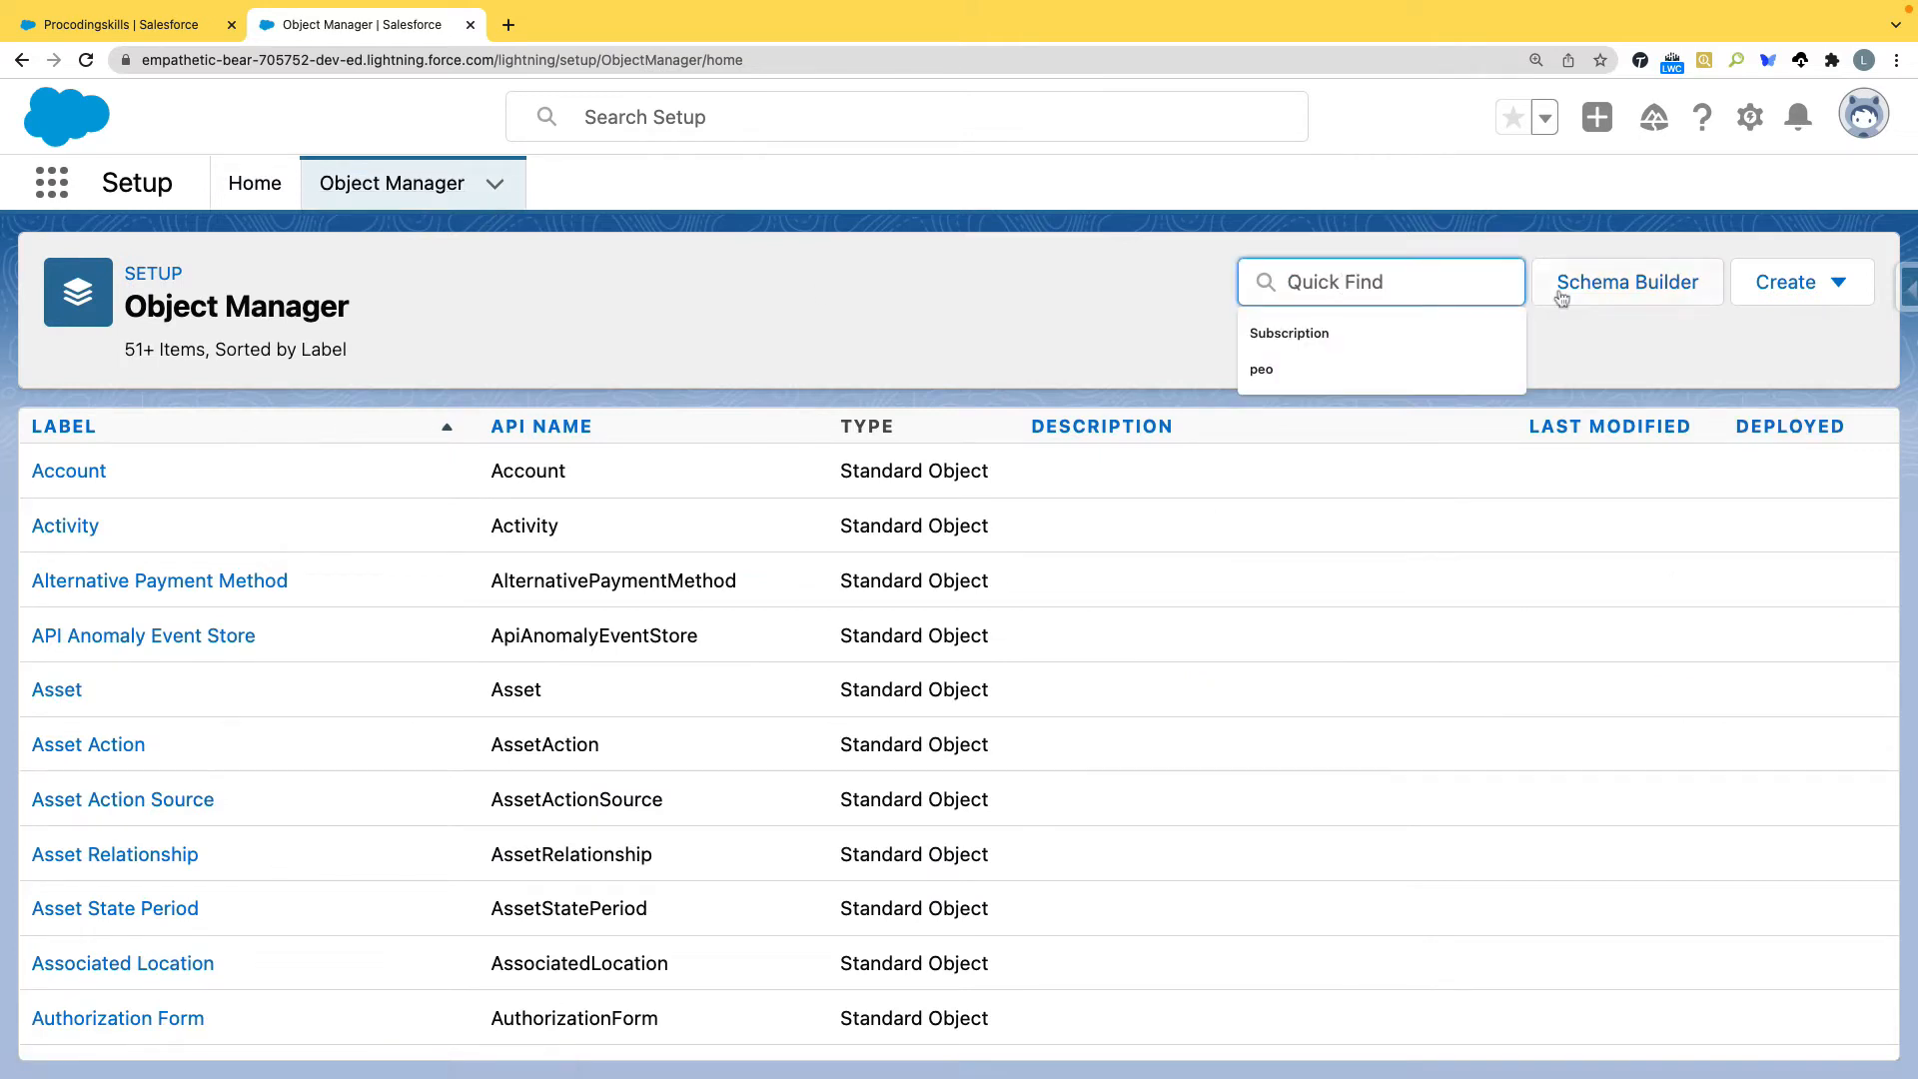
pyautogui.click(1825, 286)
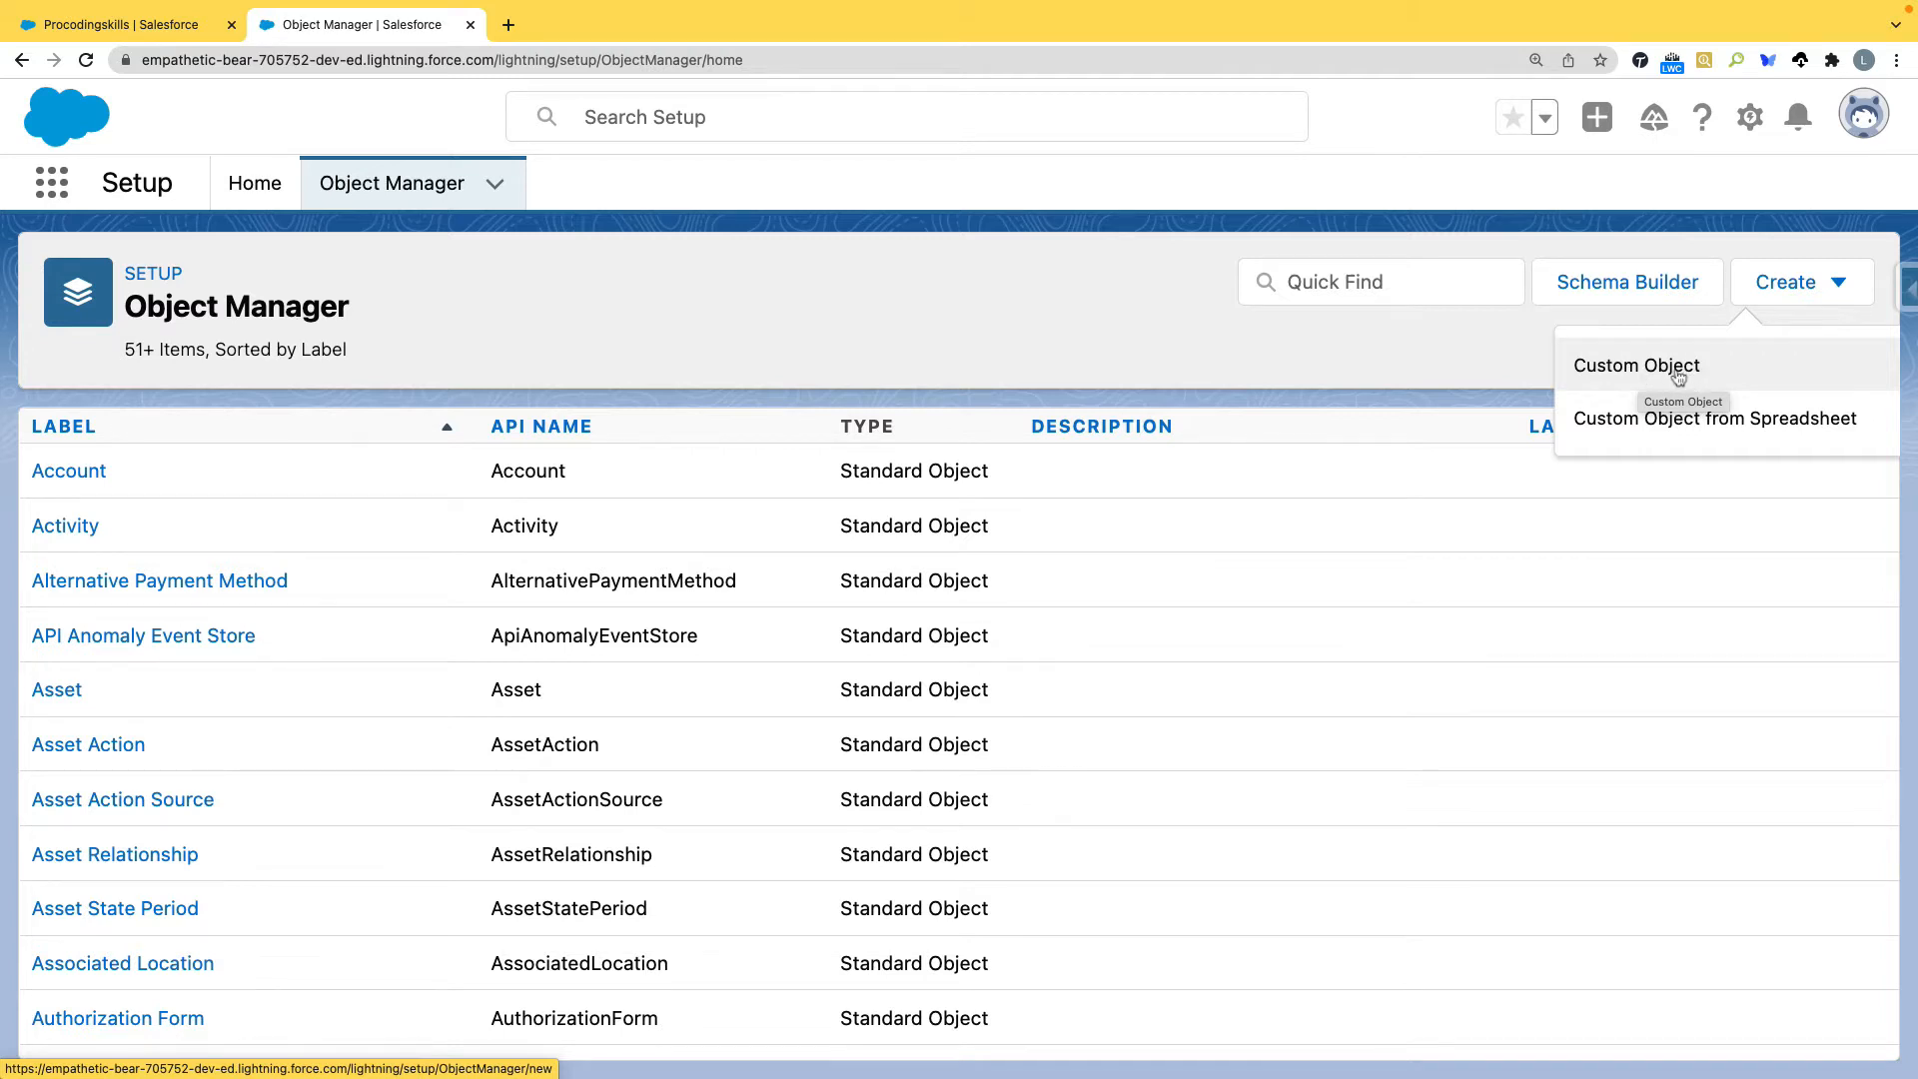
pyautogui.click(1663, 371)
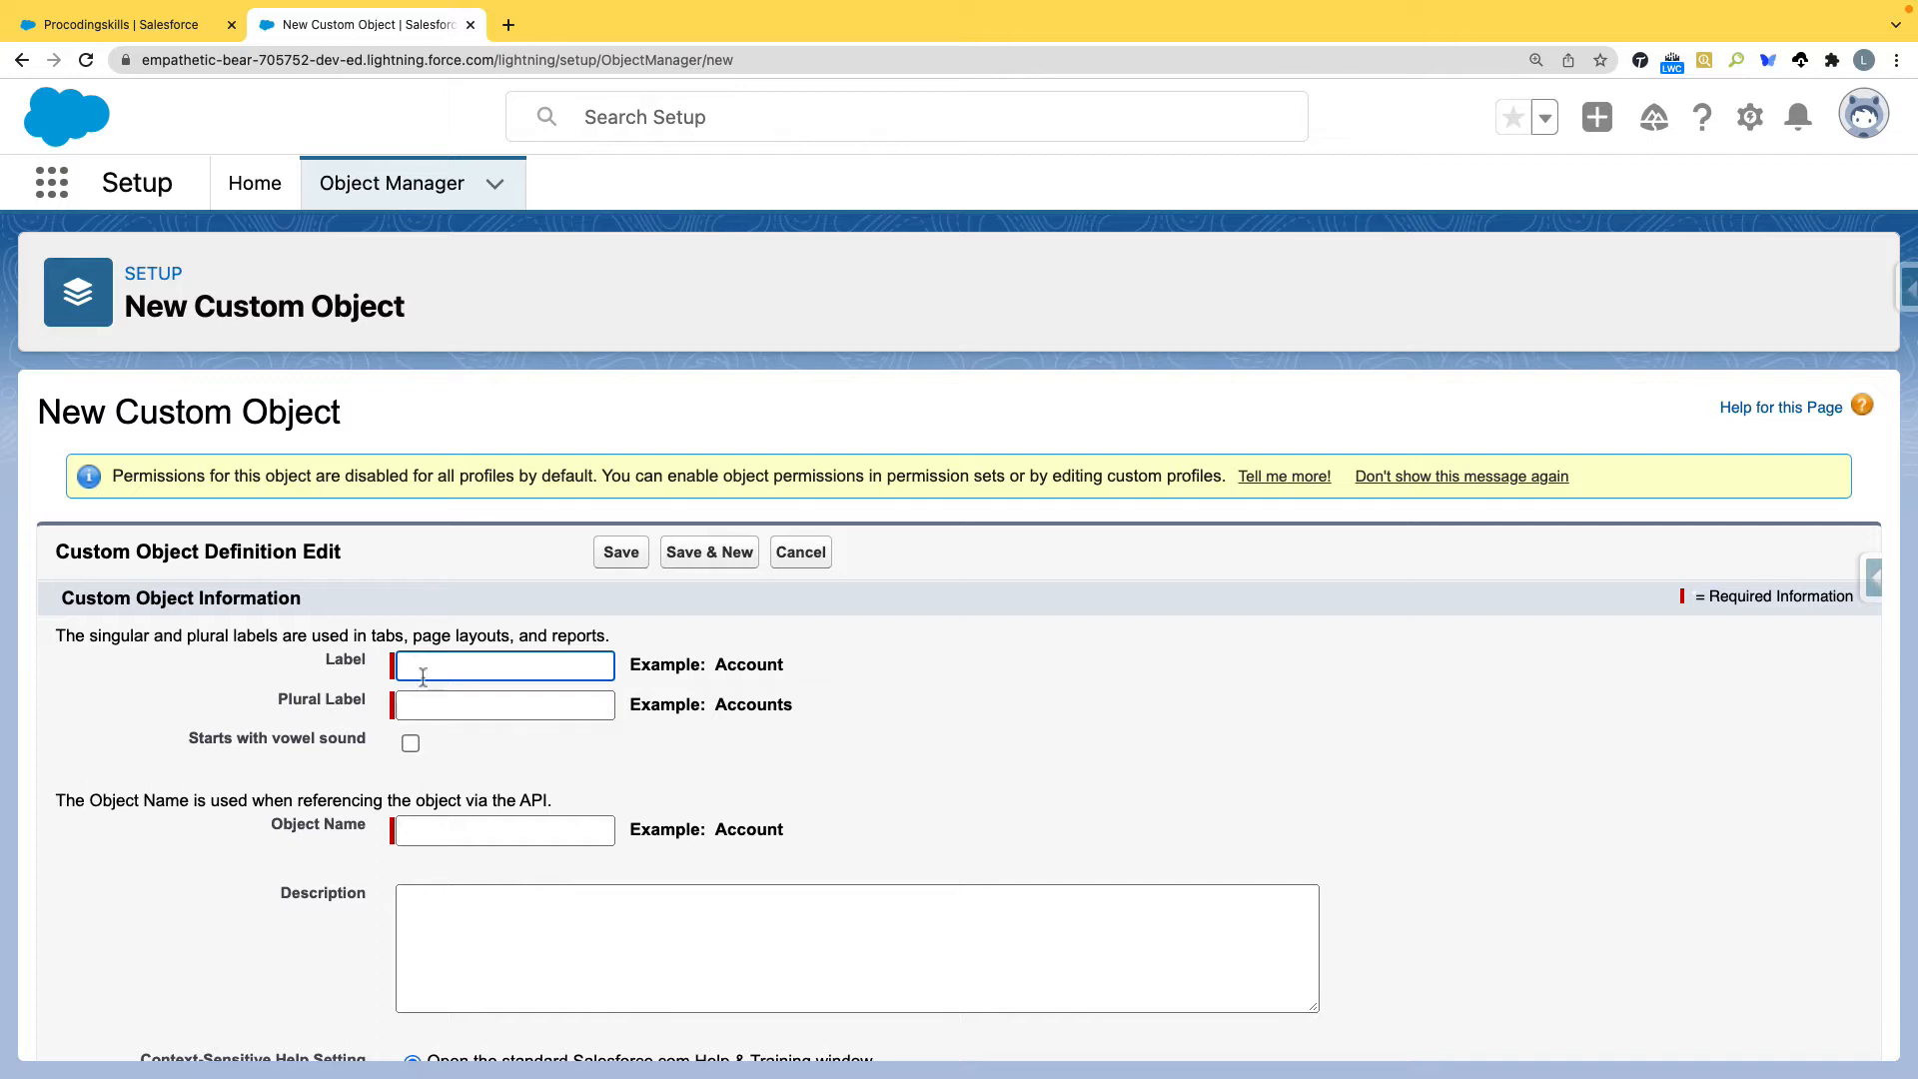
pyautogui.click(433, 665)
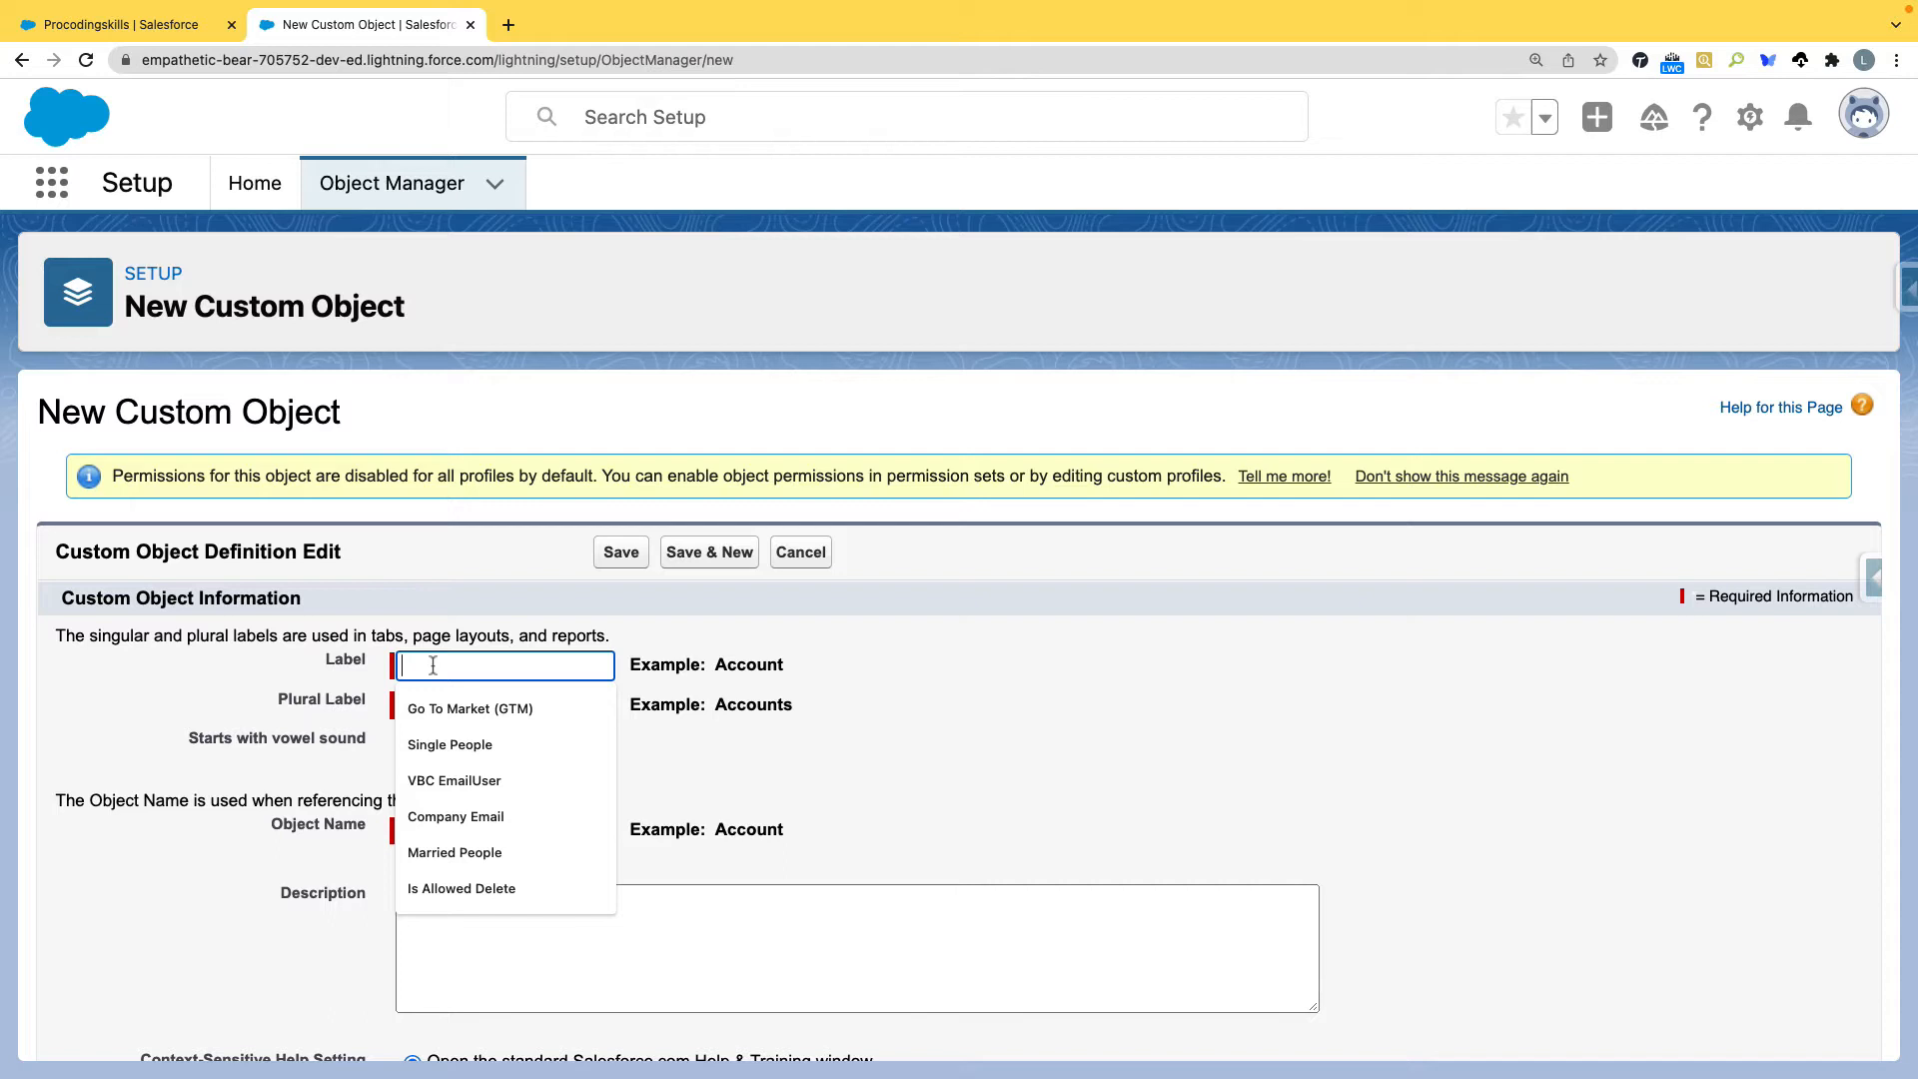
pyautogui.write('Peopl')
pyautogui.press('BackSpace')
pyautogui.press('BackSpace')
pyautogui.press('BackSpace')
pyautogui.press('BackSpace')
pyautogui.press('BackSpace')
pyautogui.write('Customer')
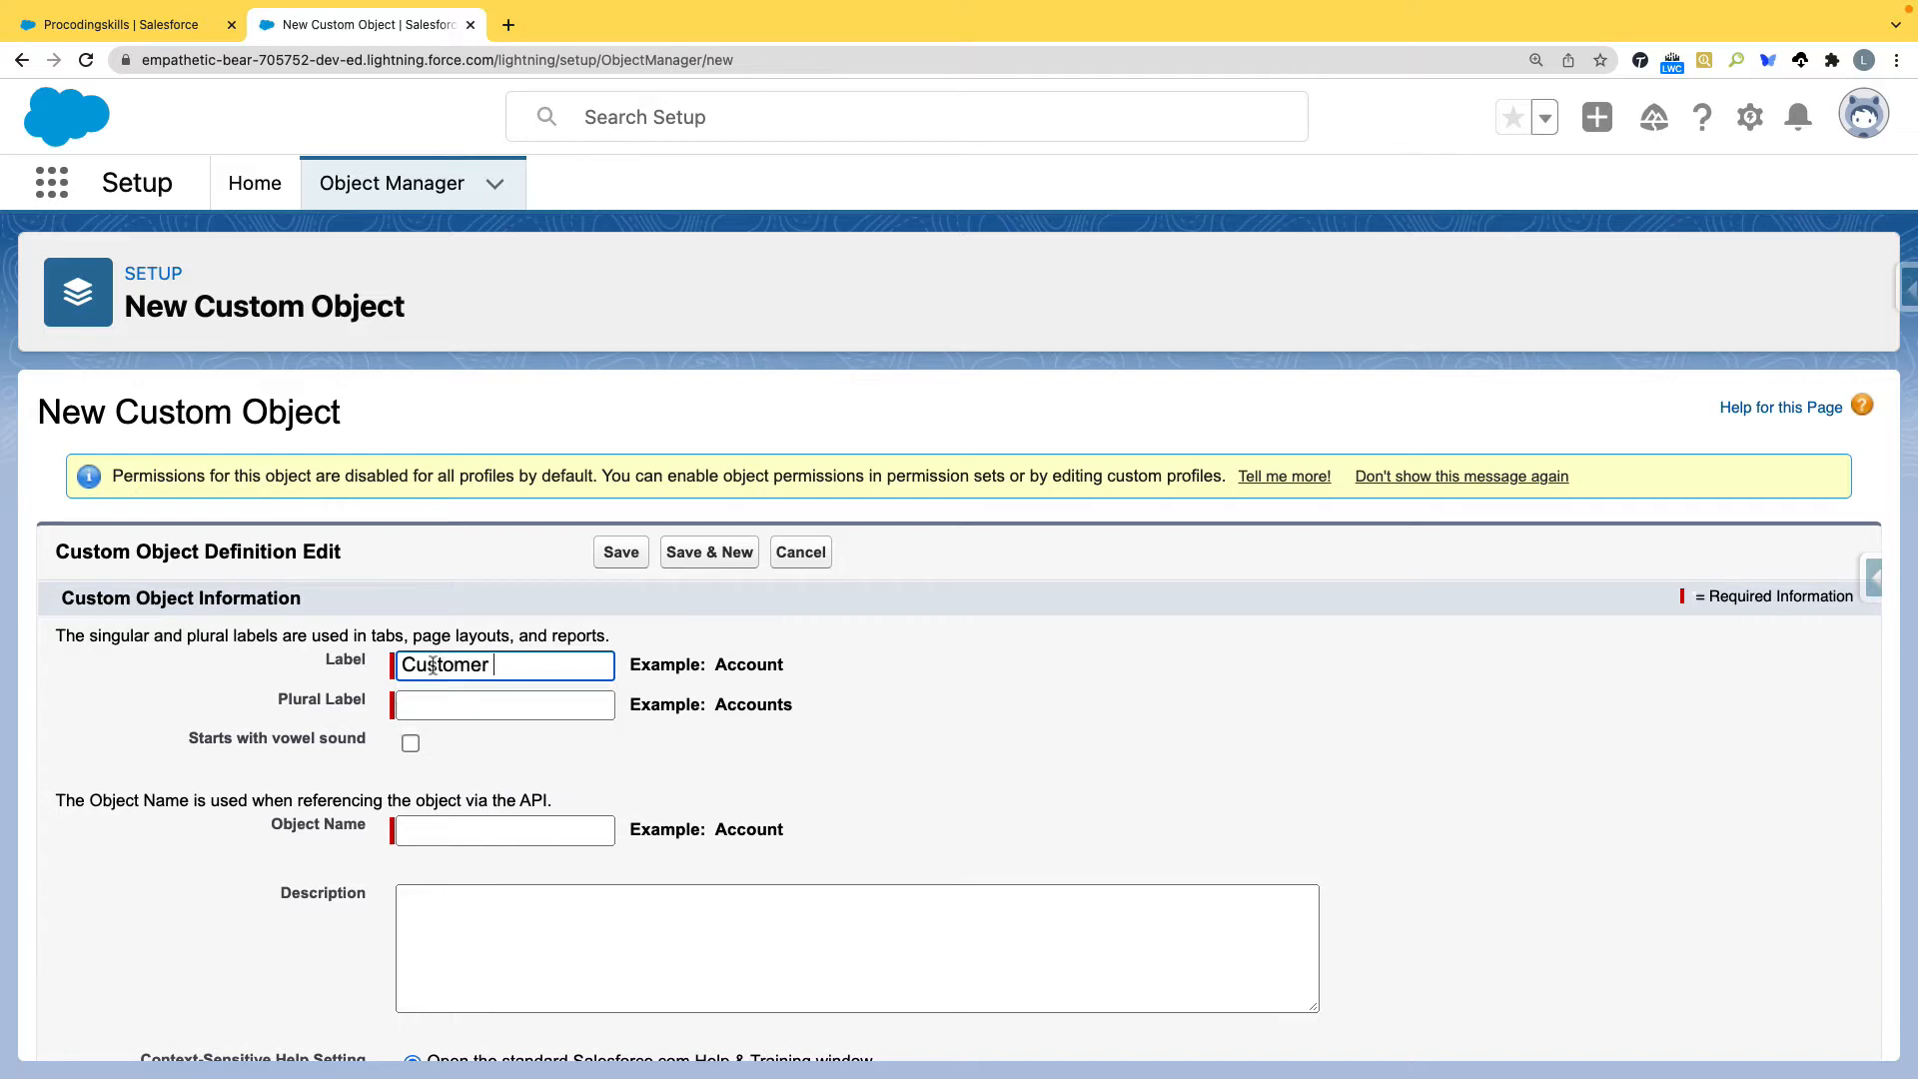
pyautogui.press('BackSpace')
pyautogui.press('BackSpace')
pyautogui.press('BackSpace')
pyautogui.press('BackSpace')
pyautogui.press('BackSpace')
pyautogui.press('BackSpace')
pyautogui.press('BackSpace')
pyautogui.press('BackSpace')
pyautogui.press('BackSpace')
pyautogui.write('Customer')
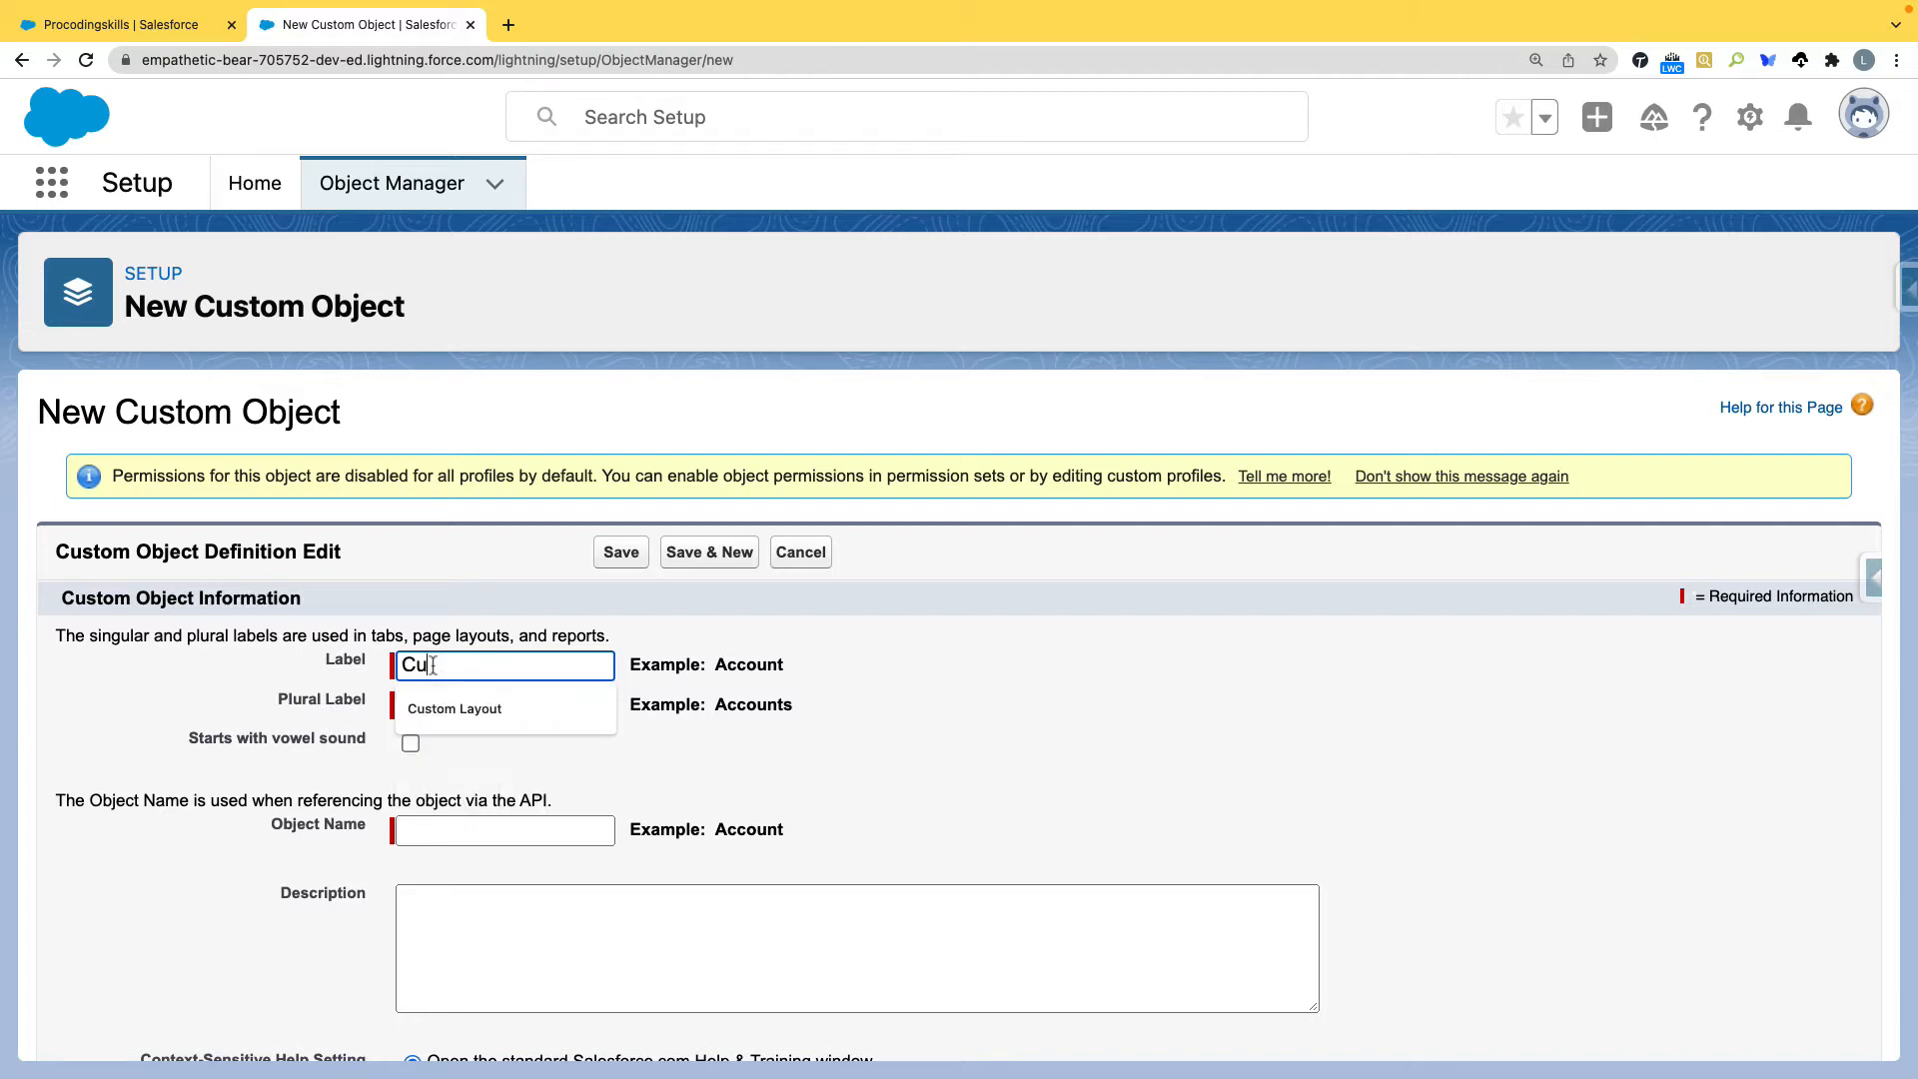
pyautogui.press('BackSpace')
pyautogui.press('BackSpace')
pyautogui.press('BackSpace')
pyautogui.press('BackSpace')
pyautogui.press('BackSpace')
pyautogui.press('BackSpace')
pyautogui.press('BackSpace')
pyautogui.press('BackSpace')
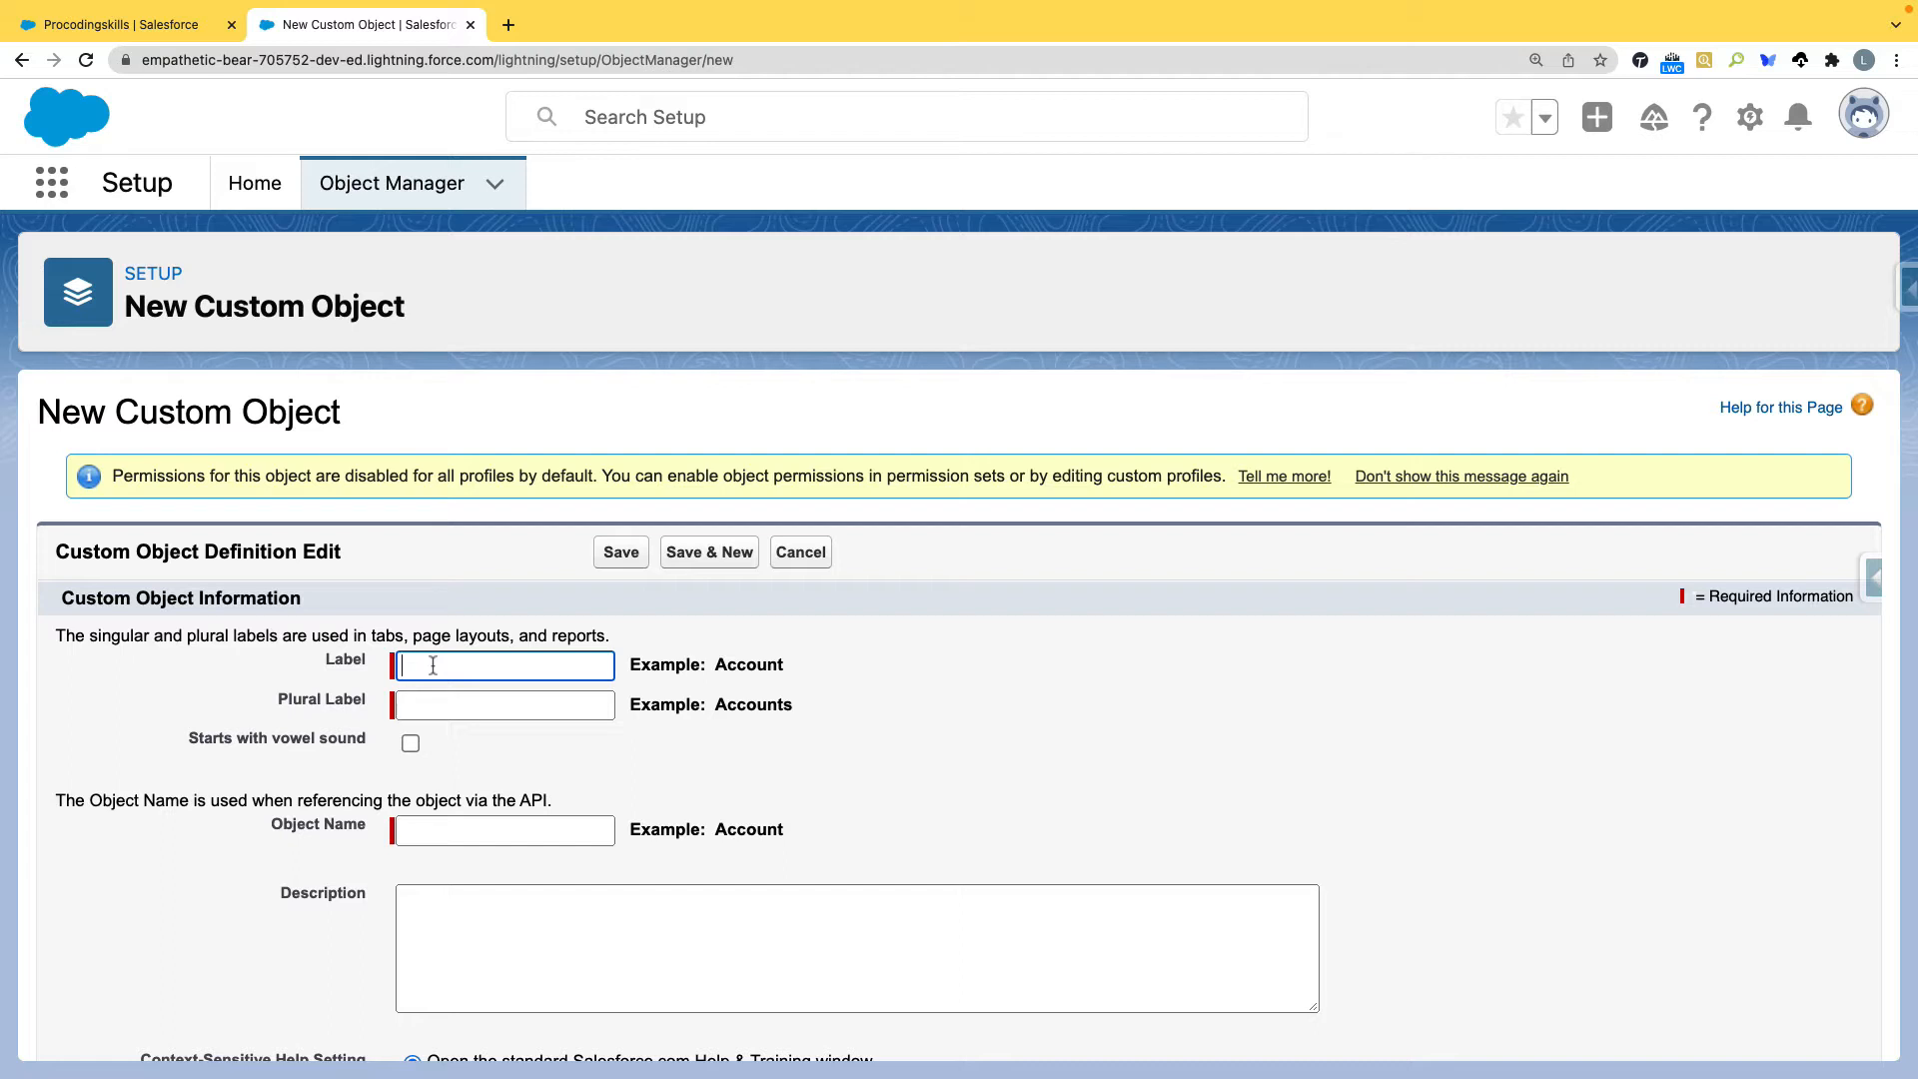
pyautogui.write('Peop')
pyautogui.press('BackSpace')
pyautogui.press('BackSpace')
pyautogui.press('BackSpace')
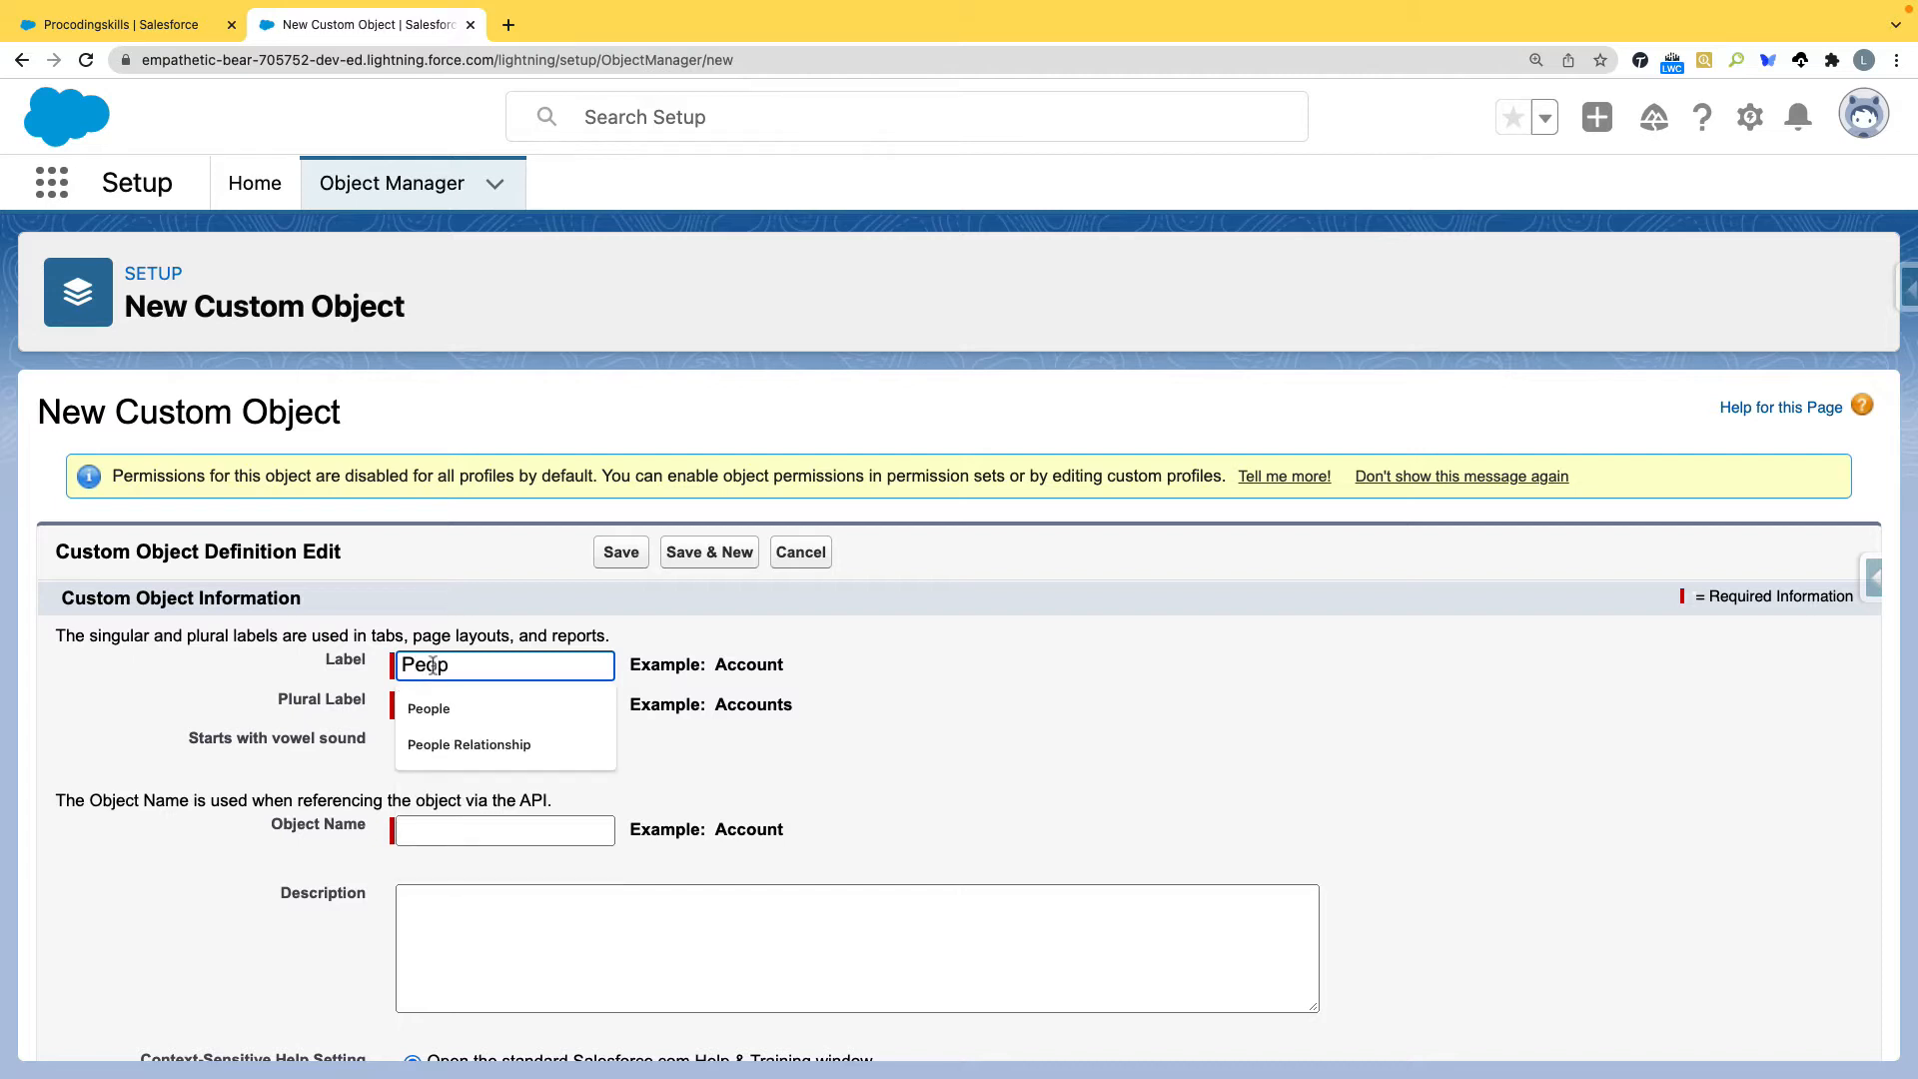
pyautogui.press('BackSpace')
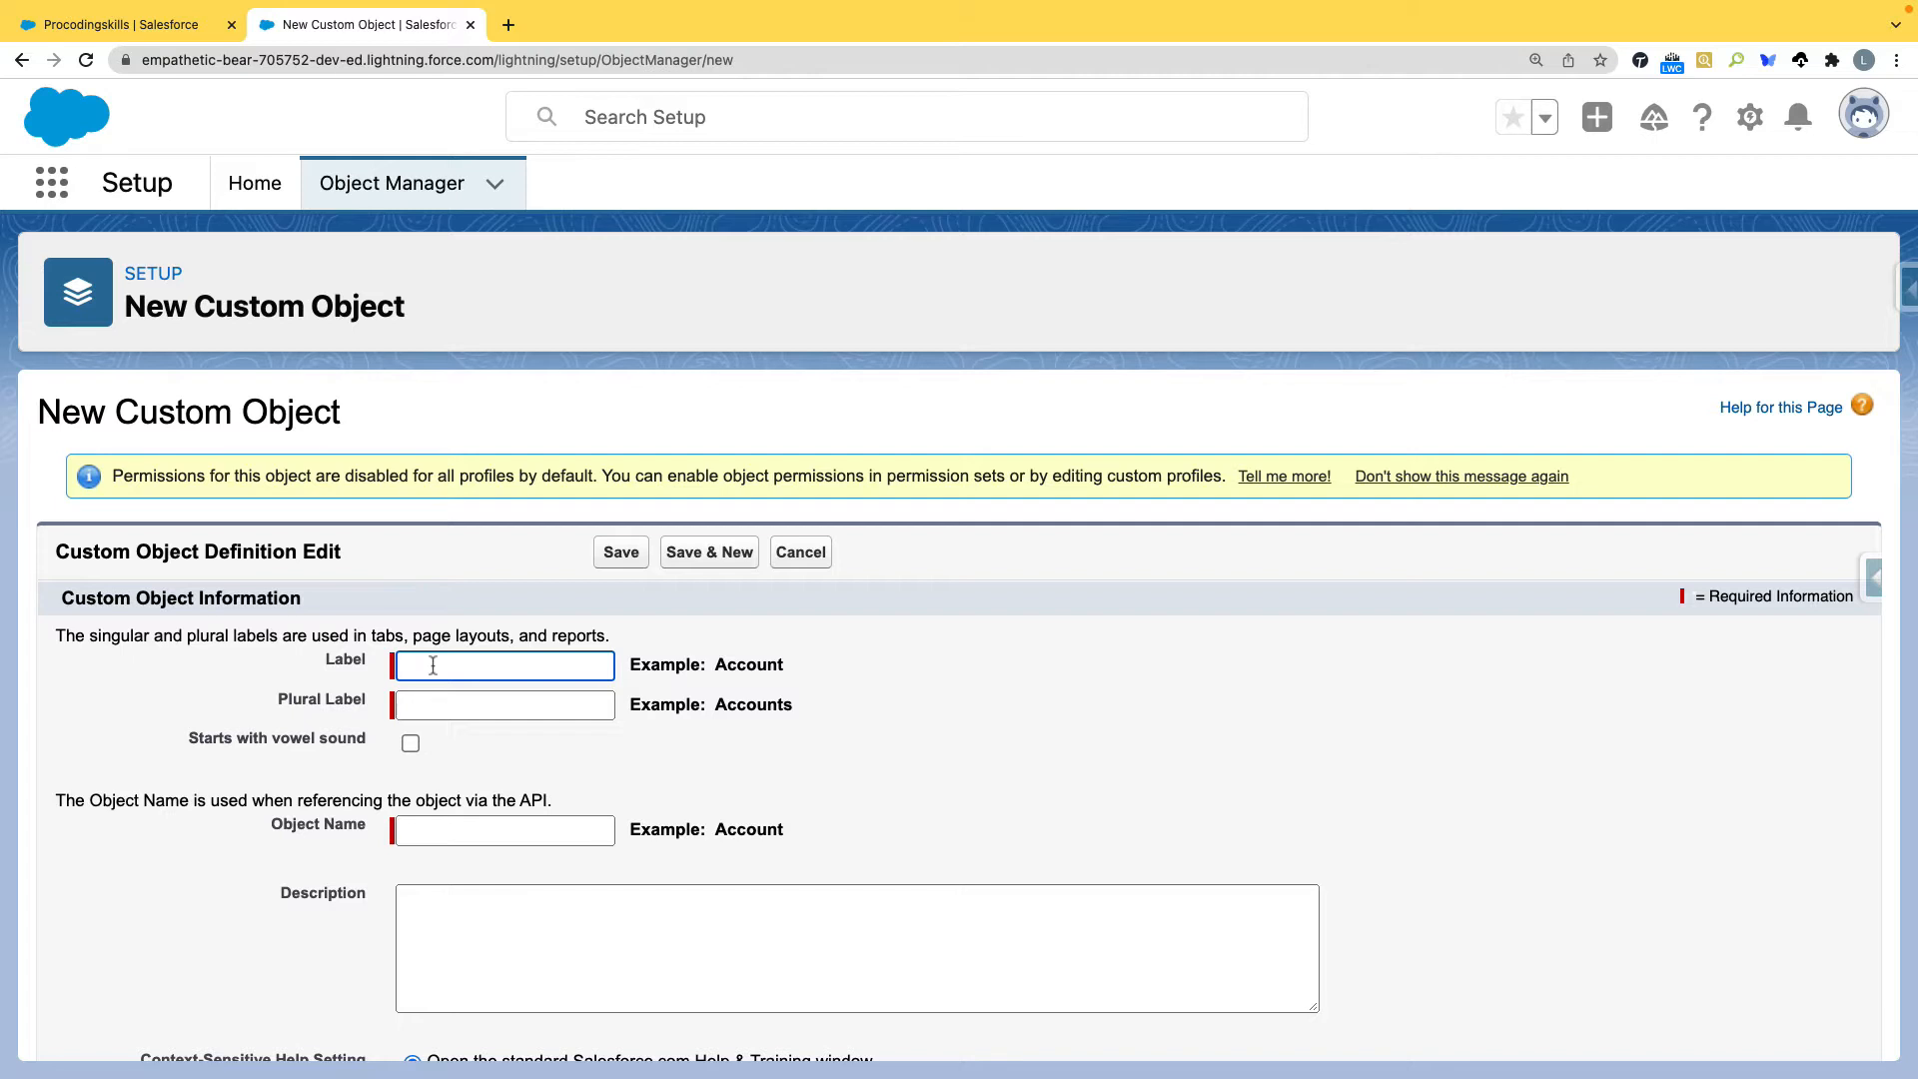
# Set the new custom object's label to Employee
pyautogui.write('Employee')
pyautogui.click(415, 708)
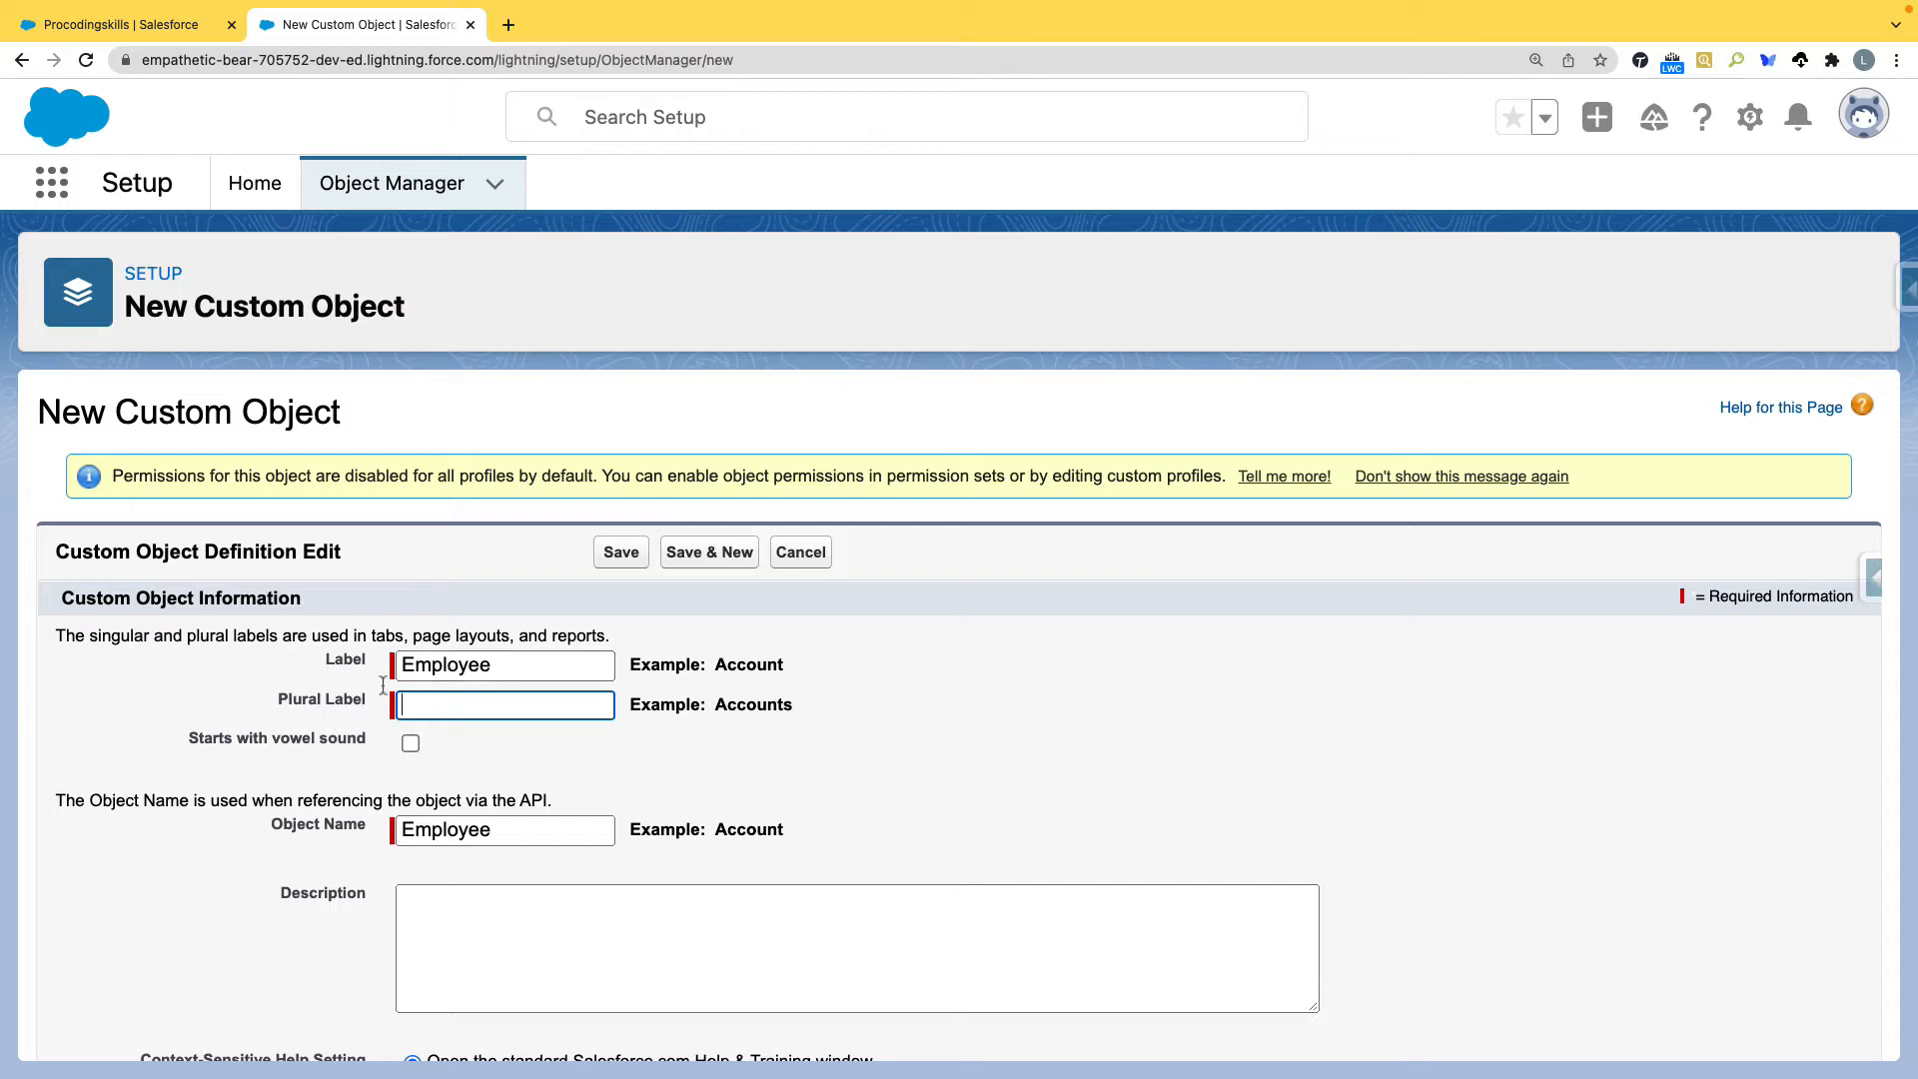
pyautogui.click(426, 705)
# Check how plural object labels are used in the Procodingskills account page's navigation, and return to the custom object form
pyautogui.moveTo(283, 709); pyautogui.dragTo(383, 713)
pyautogui.click(120, 24)
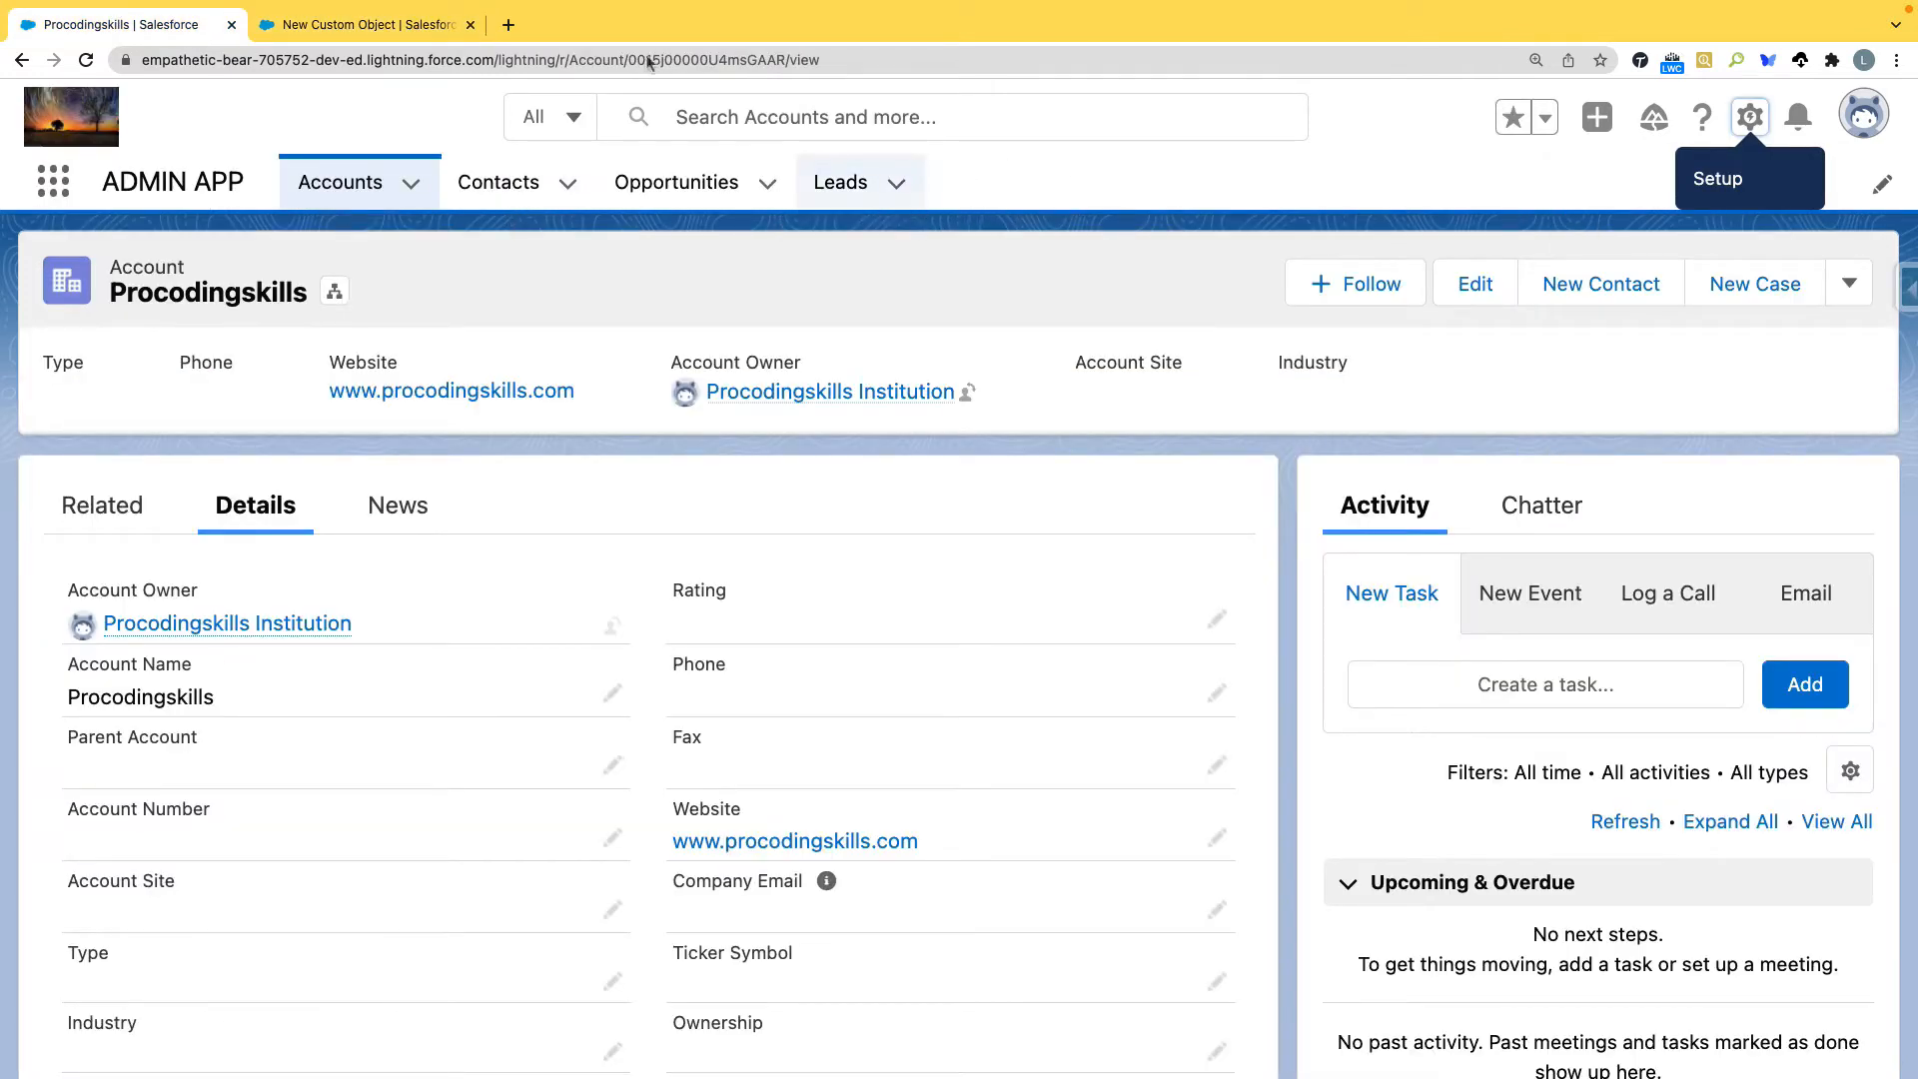
pyautogui.click(365, 24)
pyautogui.moveTo(506, 664); pyautogui.dragTo(400, 665)
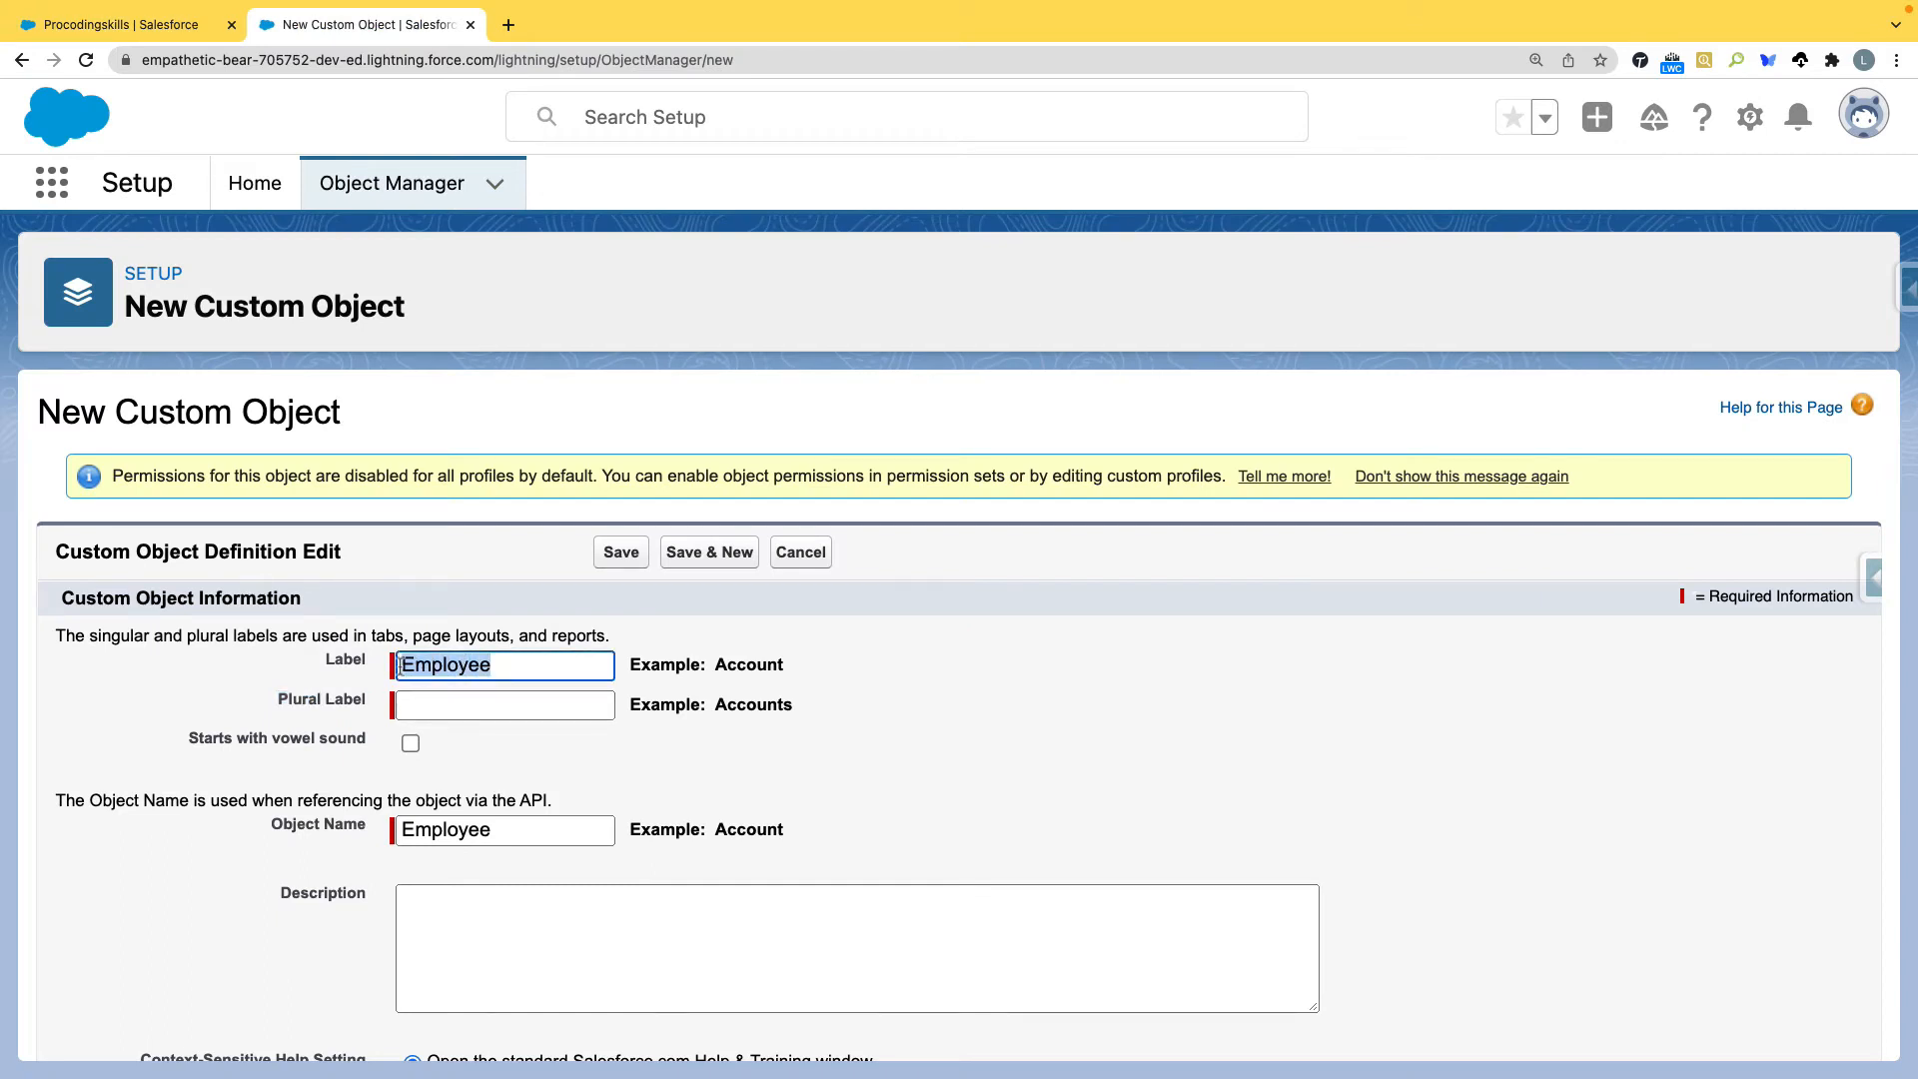
# Set the custom object's plural label to My Employees
pyautogui.click(449, 706)
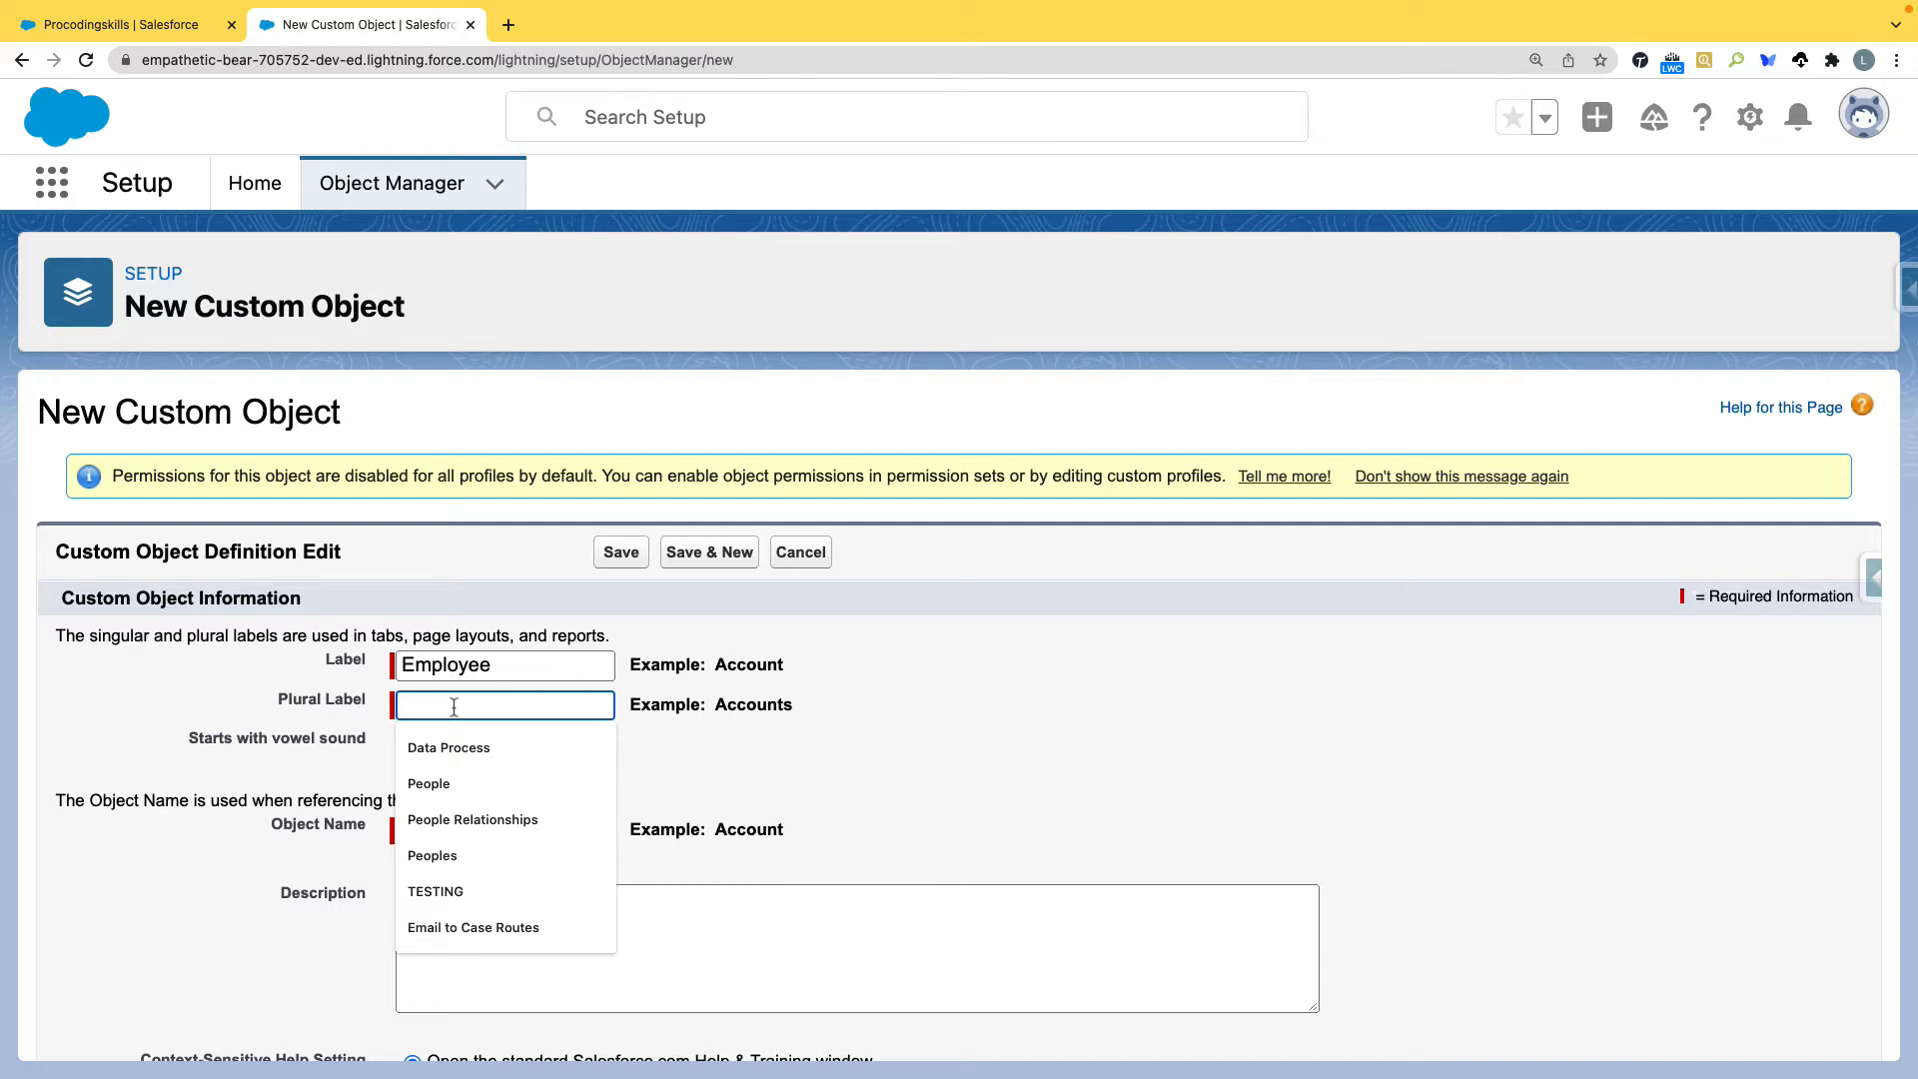
pyautogui.write('My Employee')
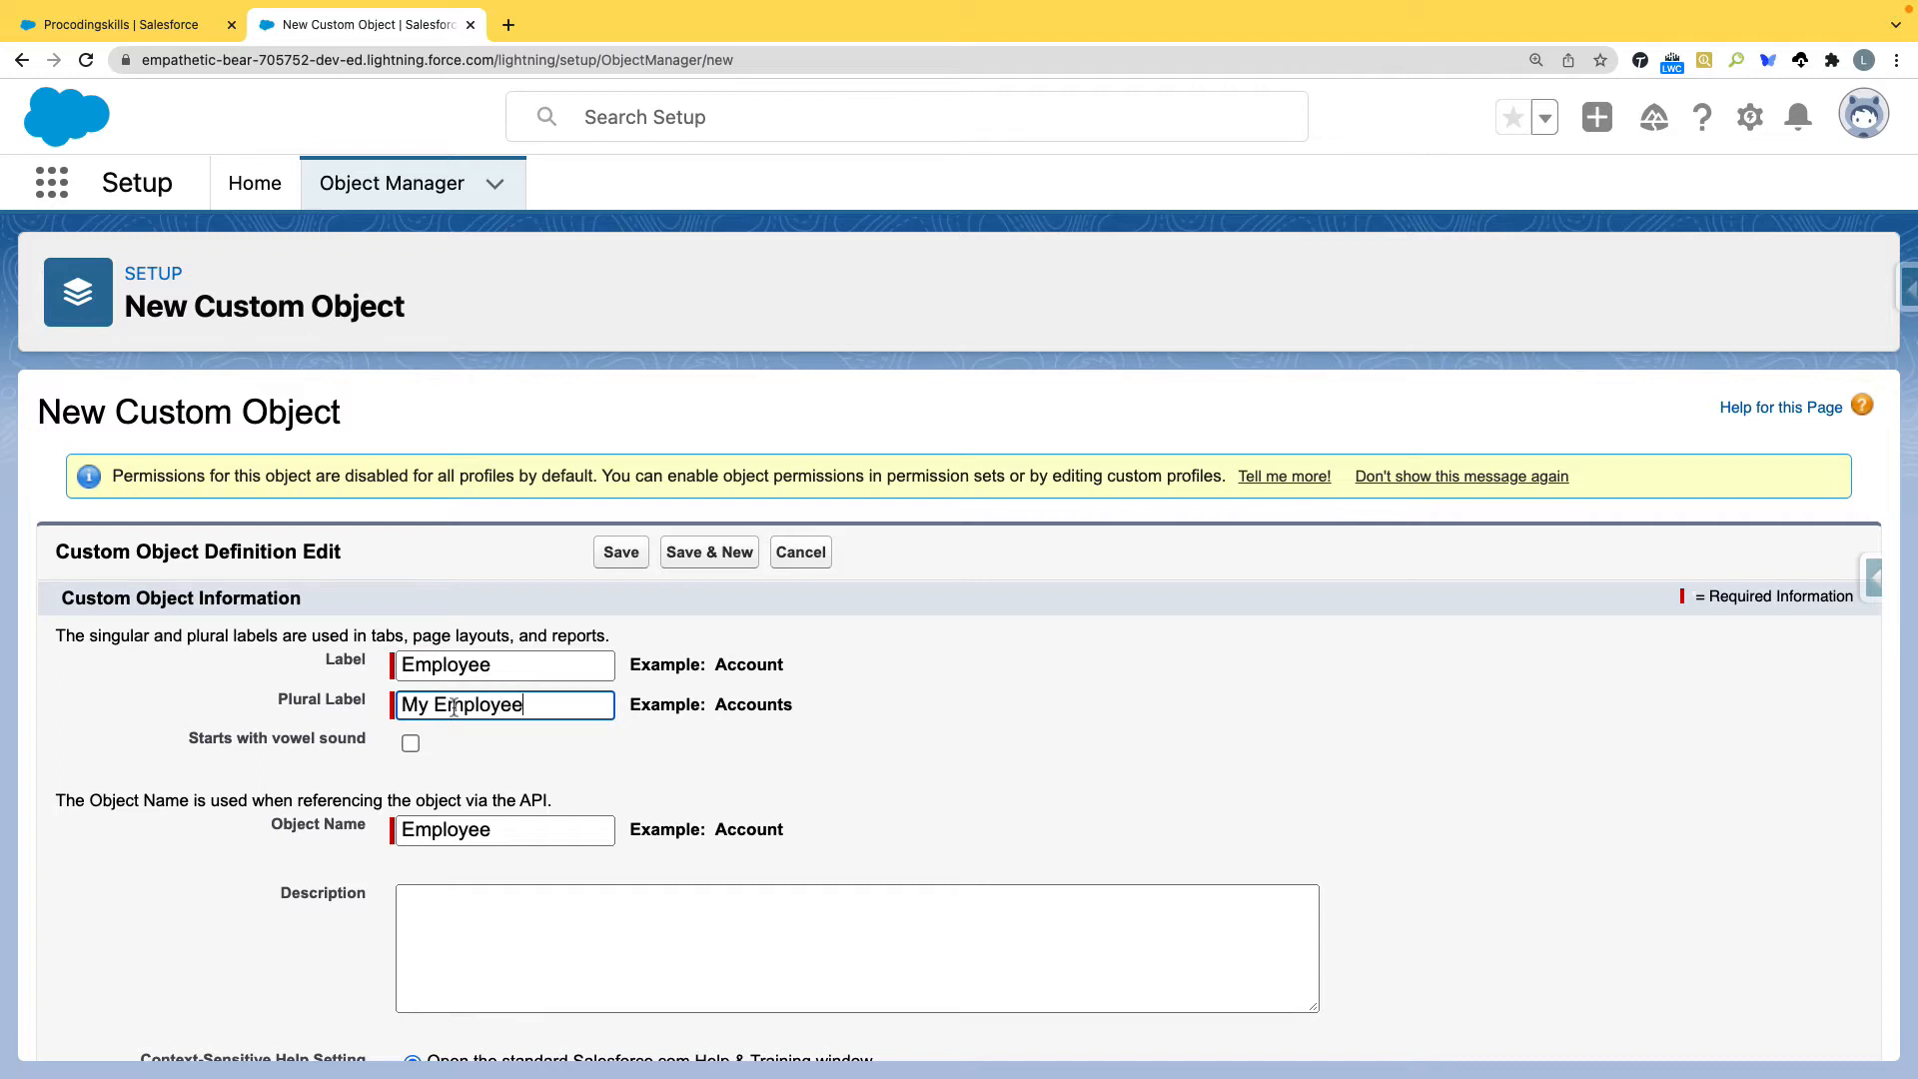
pyautogui.write('s')
pyautogui.click(870, 764)
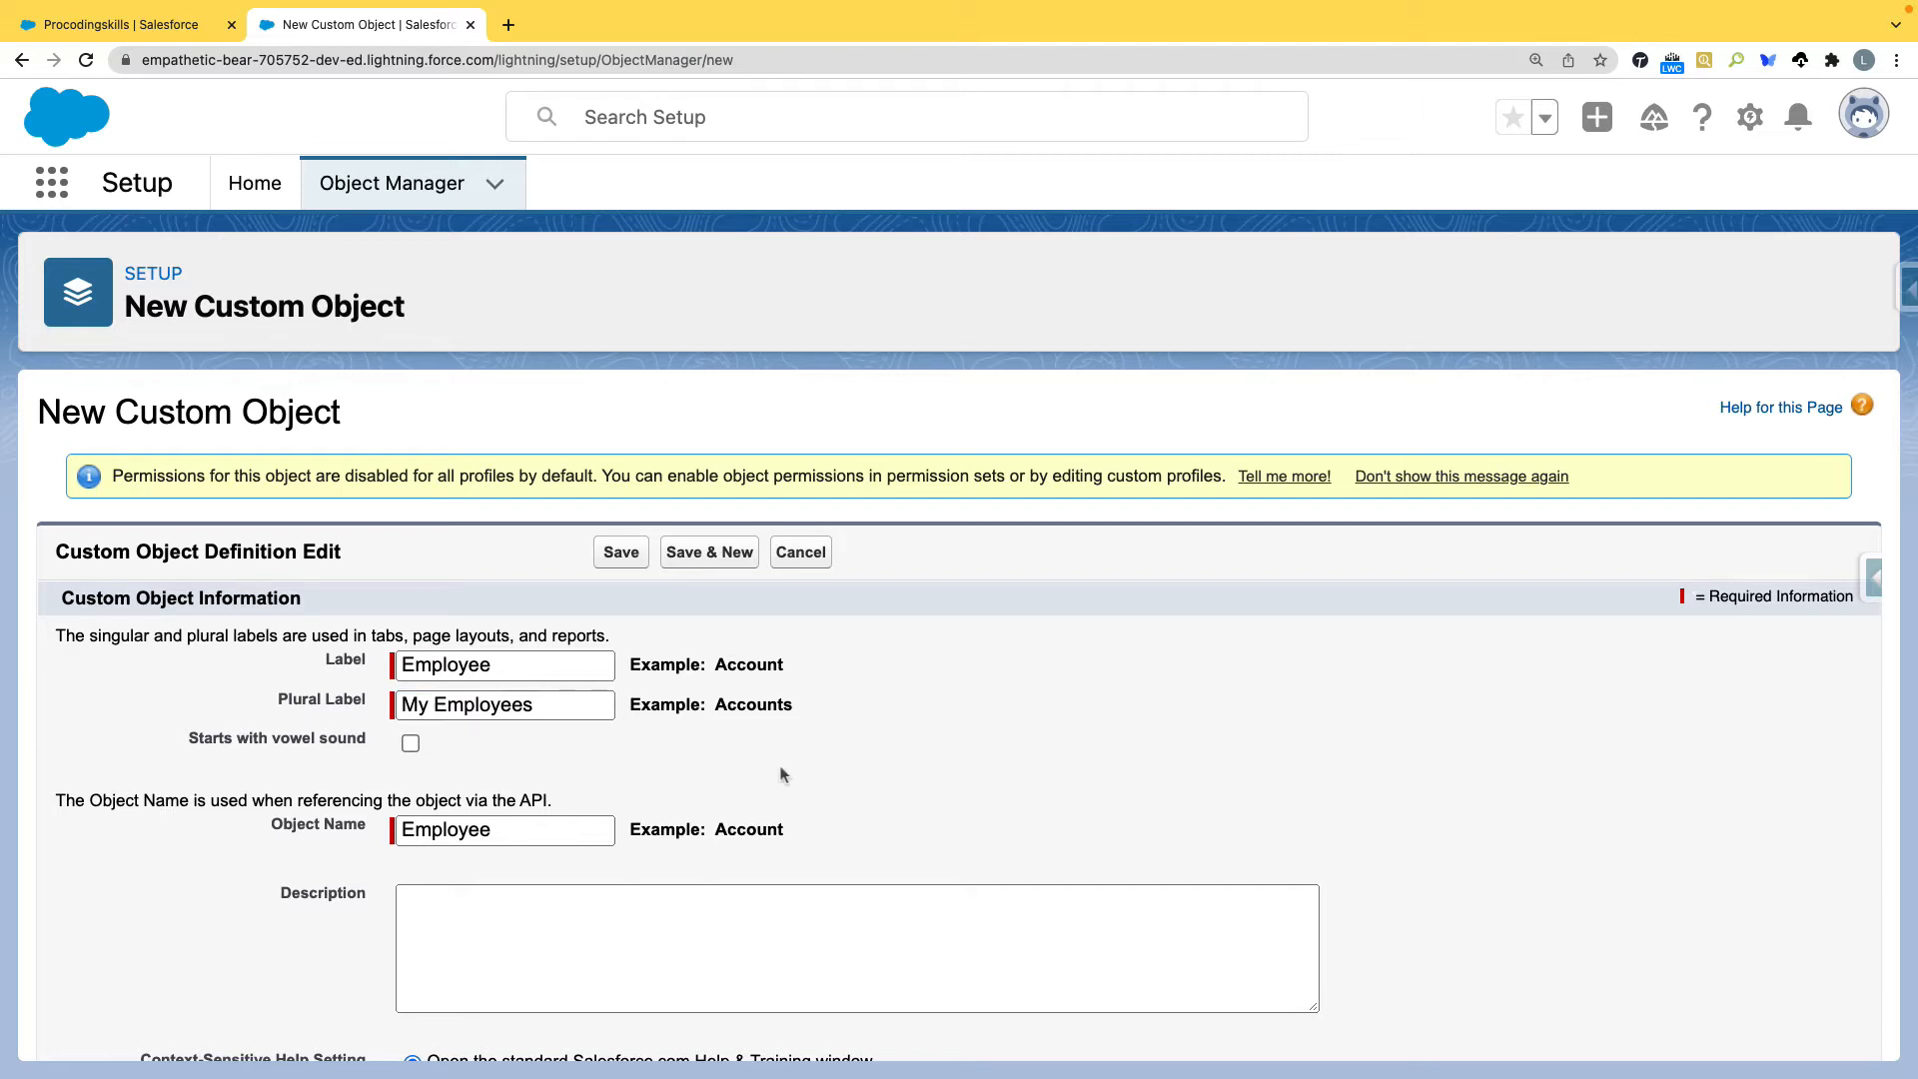
# Examine the Object Name, Description and Context-Sensitive Help settings in the custom object form
pyautogui.scroll(-2, 684, 755)
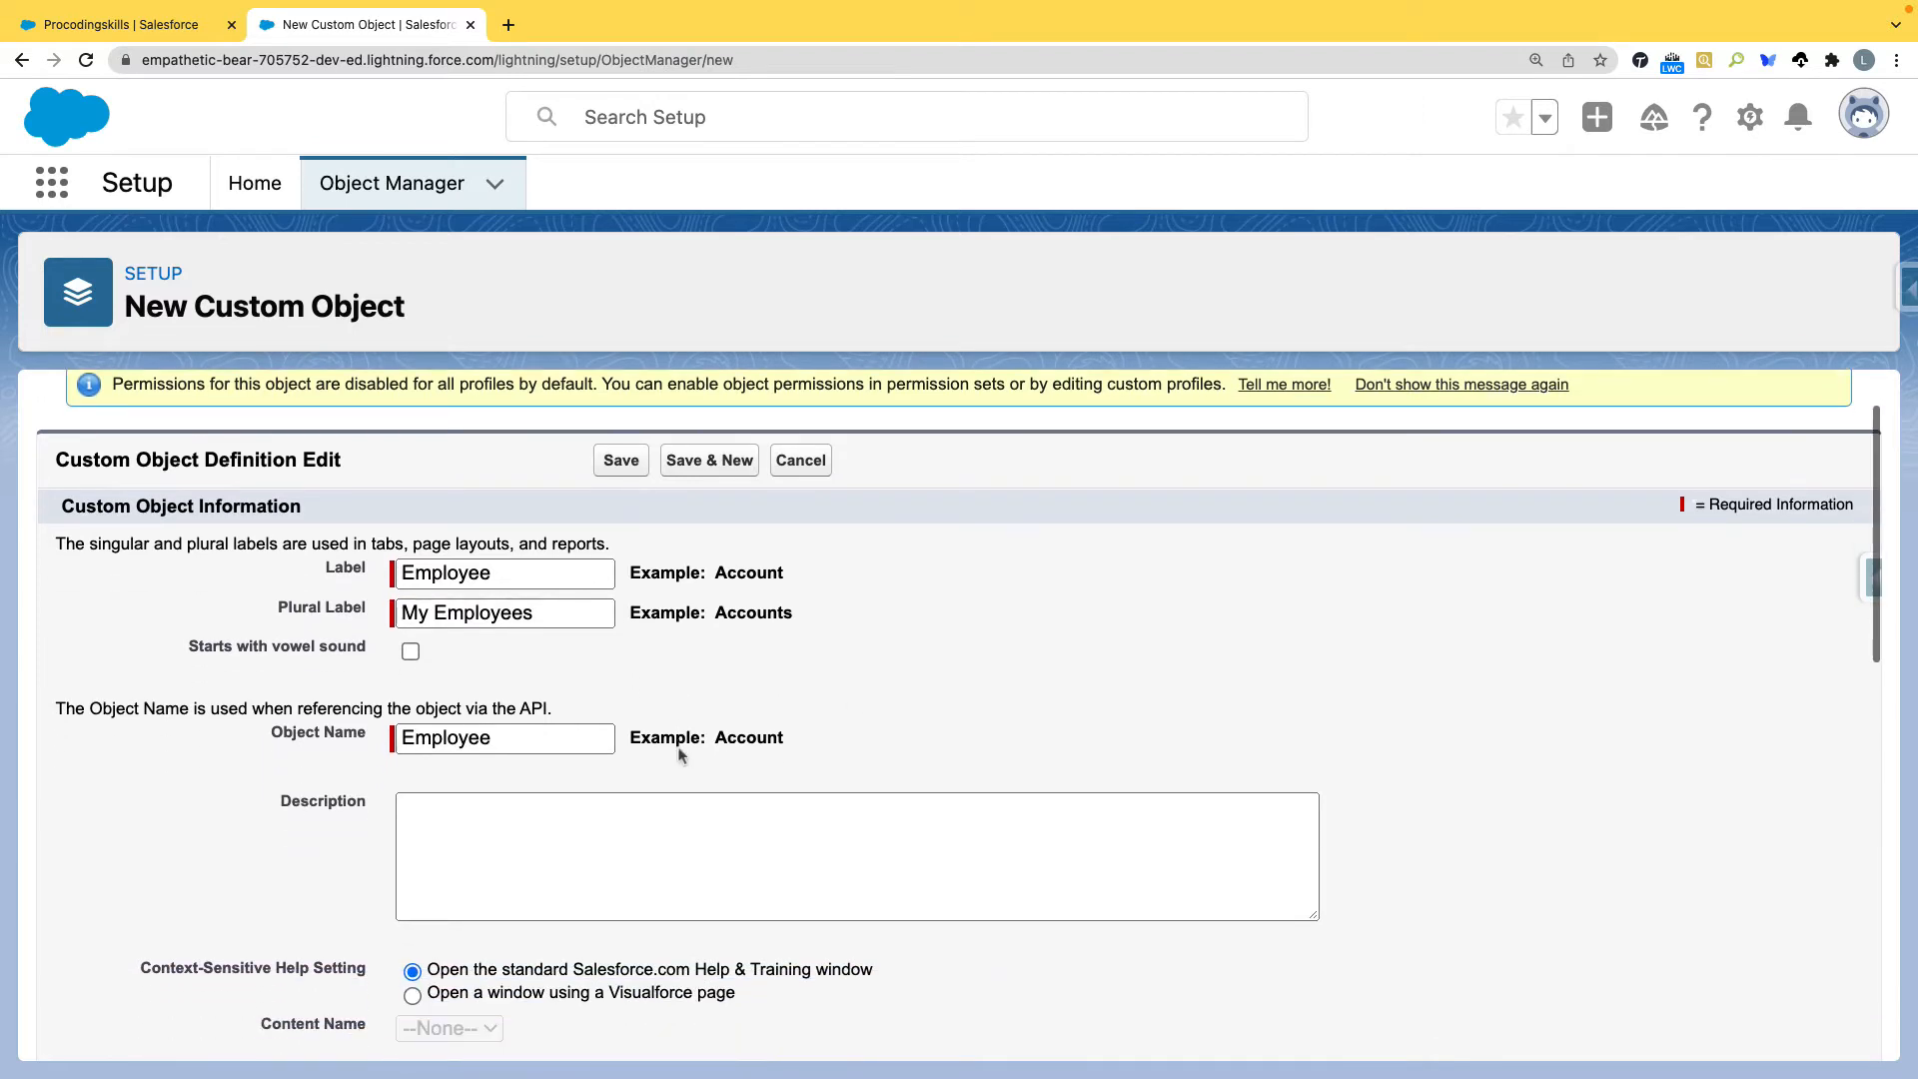
pyautogui.moveTo(272, 733); pyautogui.dragTo(364, 739)
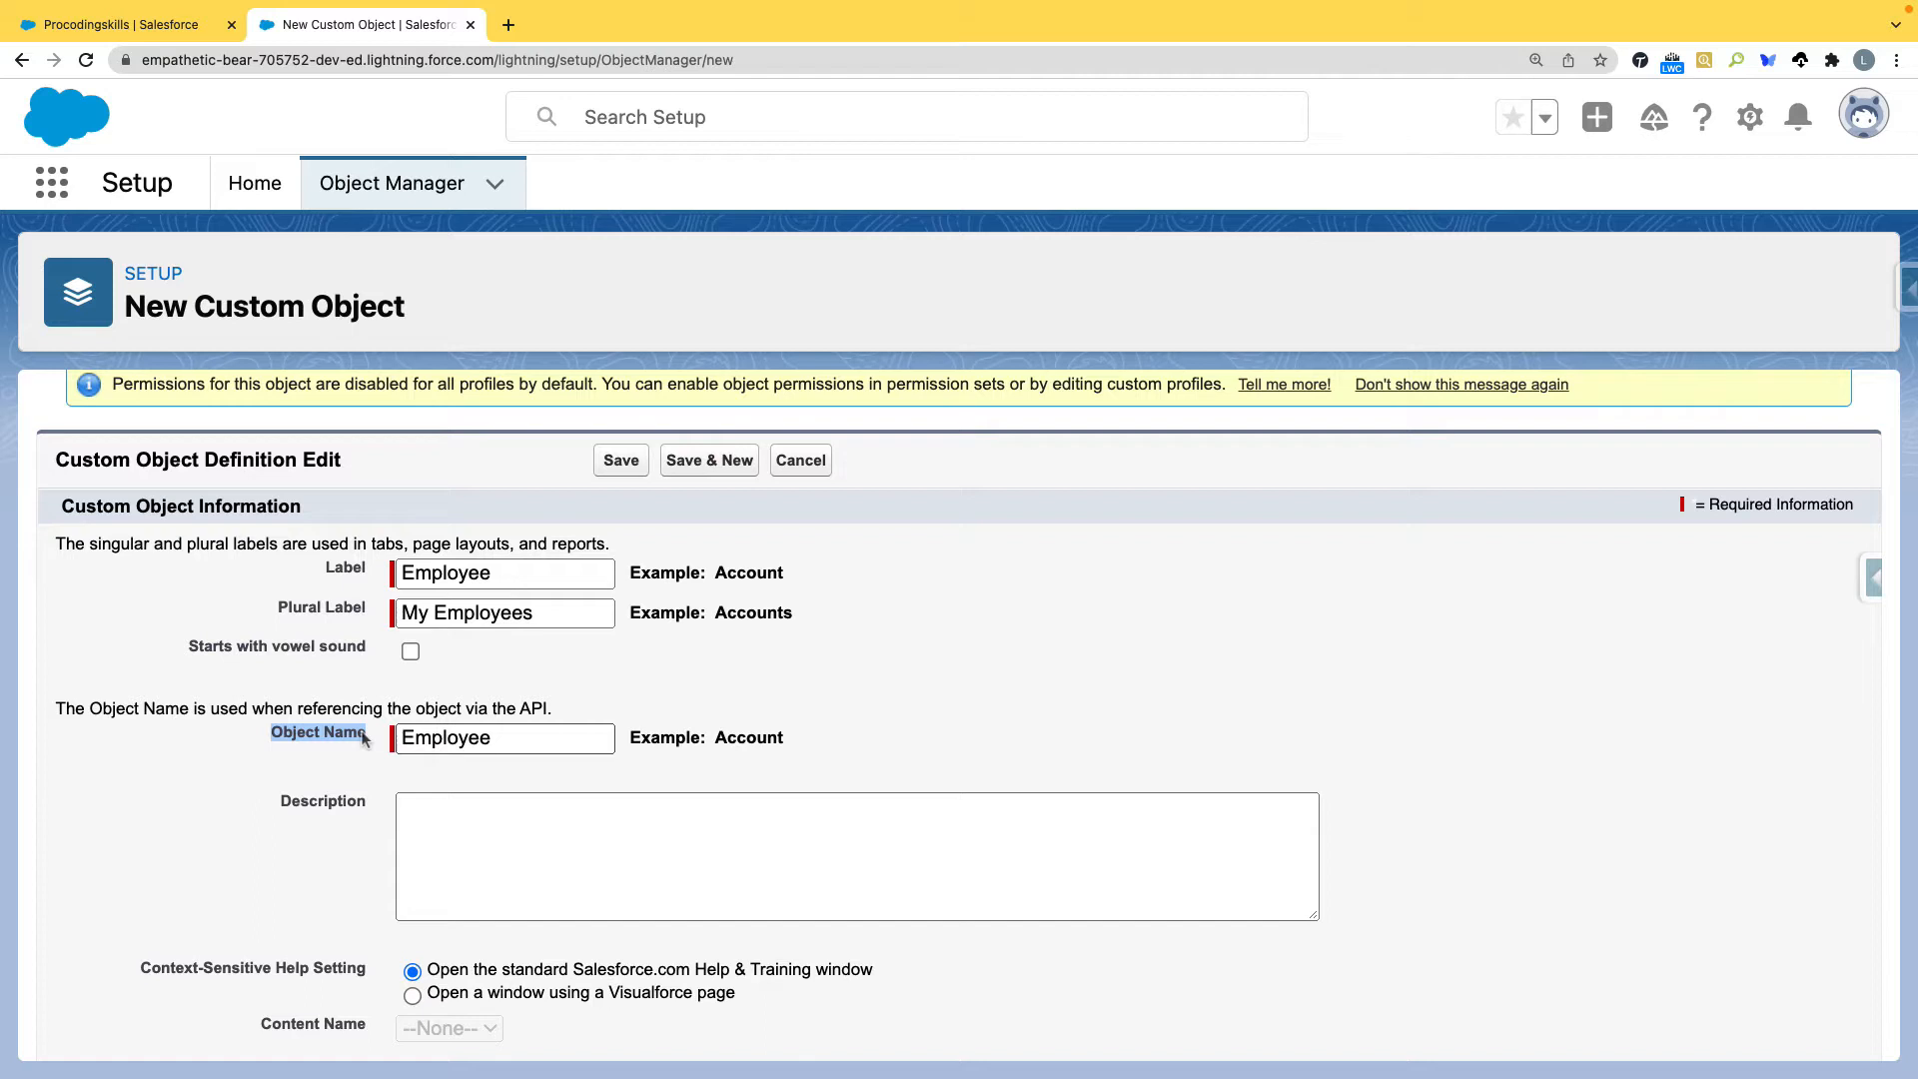
pyautogui.moveTo(401, 612); pyautogui.dragTo(565, 609)
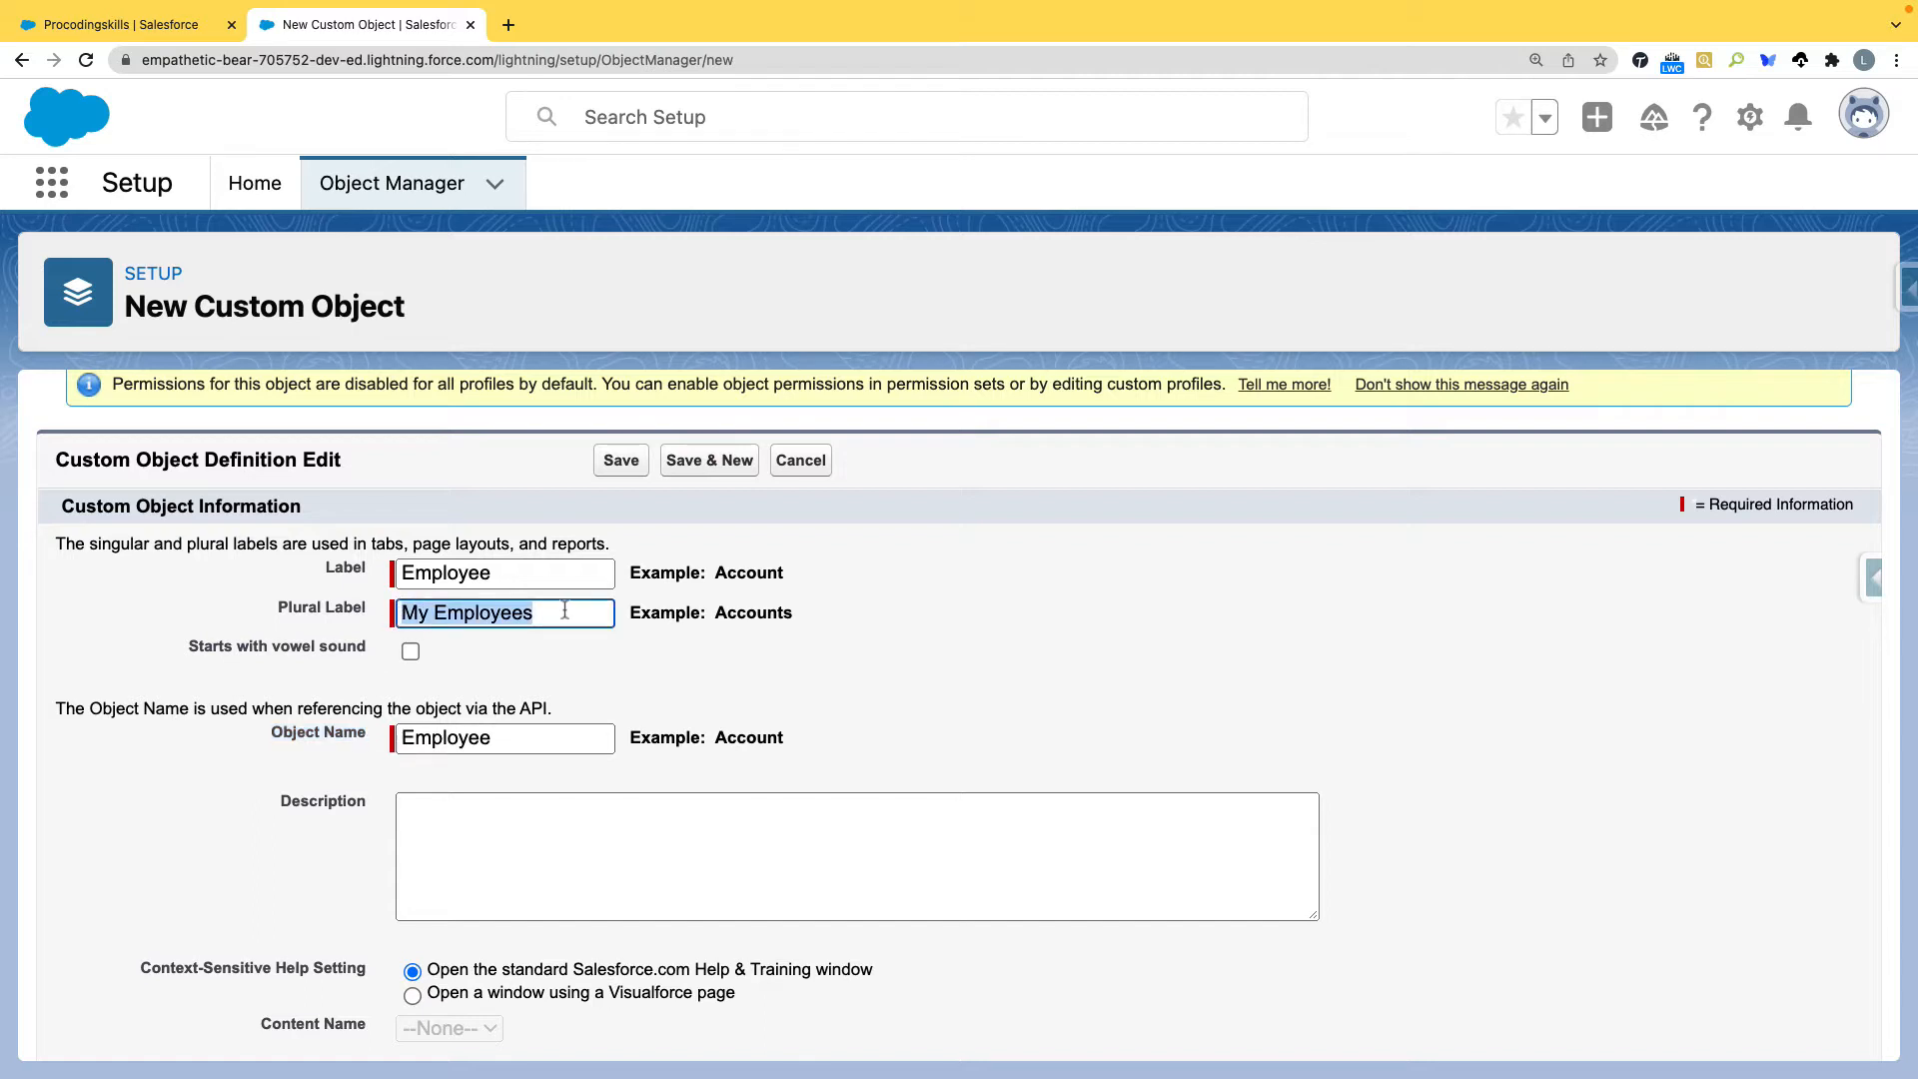
pyautogui.moveTo(401, 737); pyautogui.dragTo(495, 737)
pyautogui.click(499, 737)
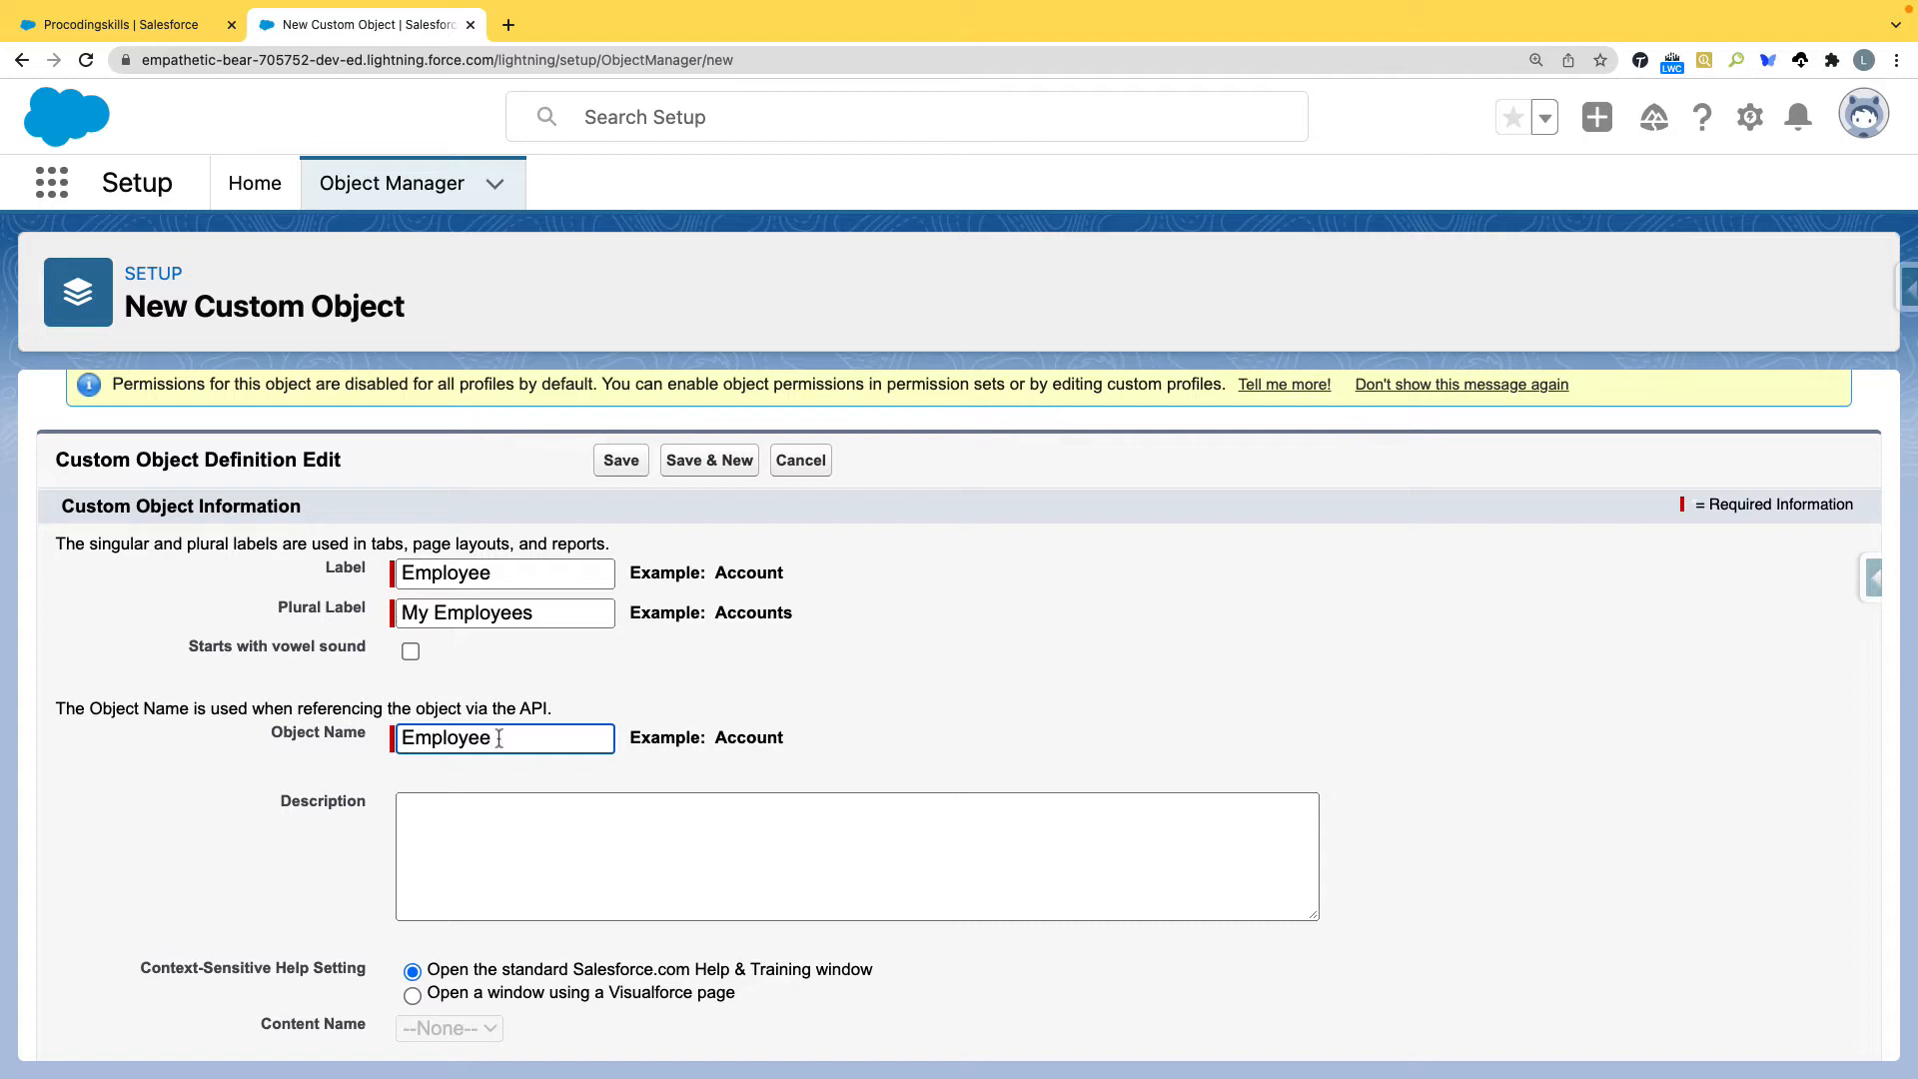
pyautogui.scroll(-3, 749, 744)
pyautogui.click(465, 647)
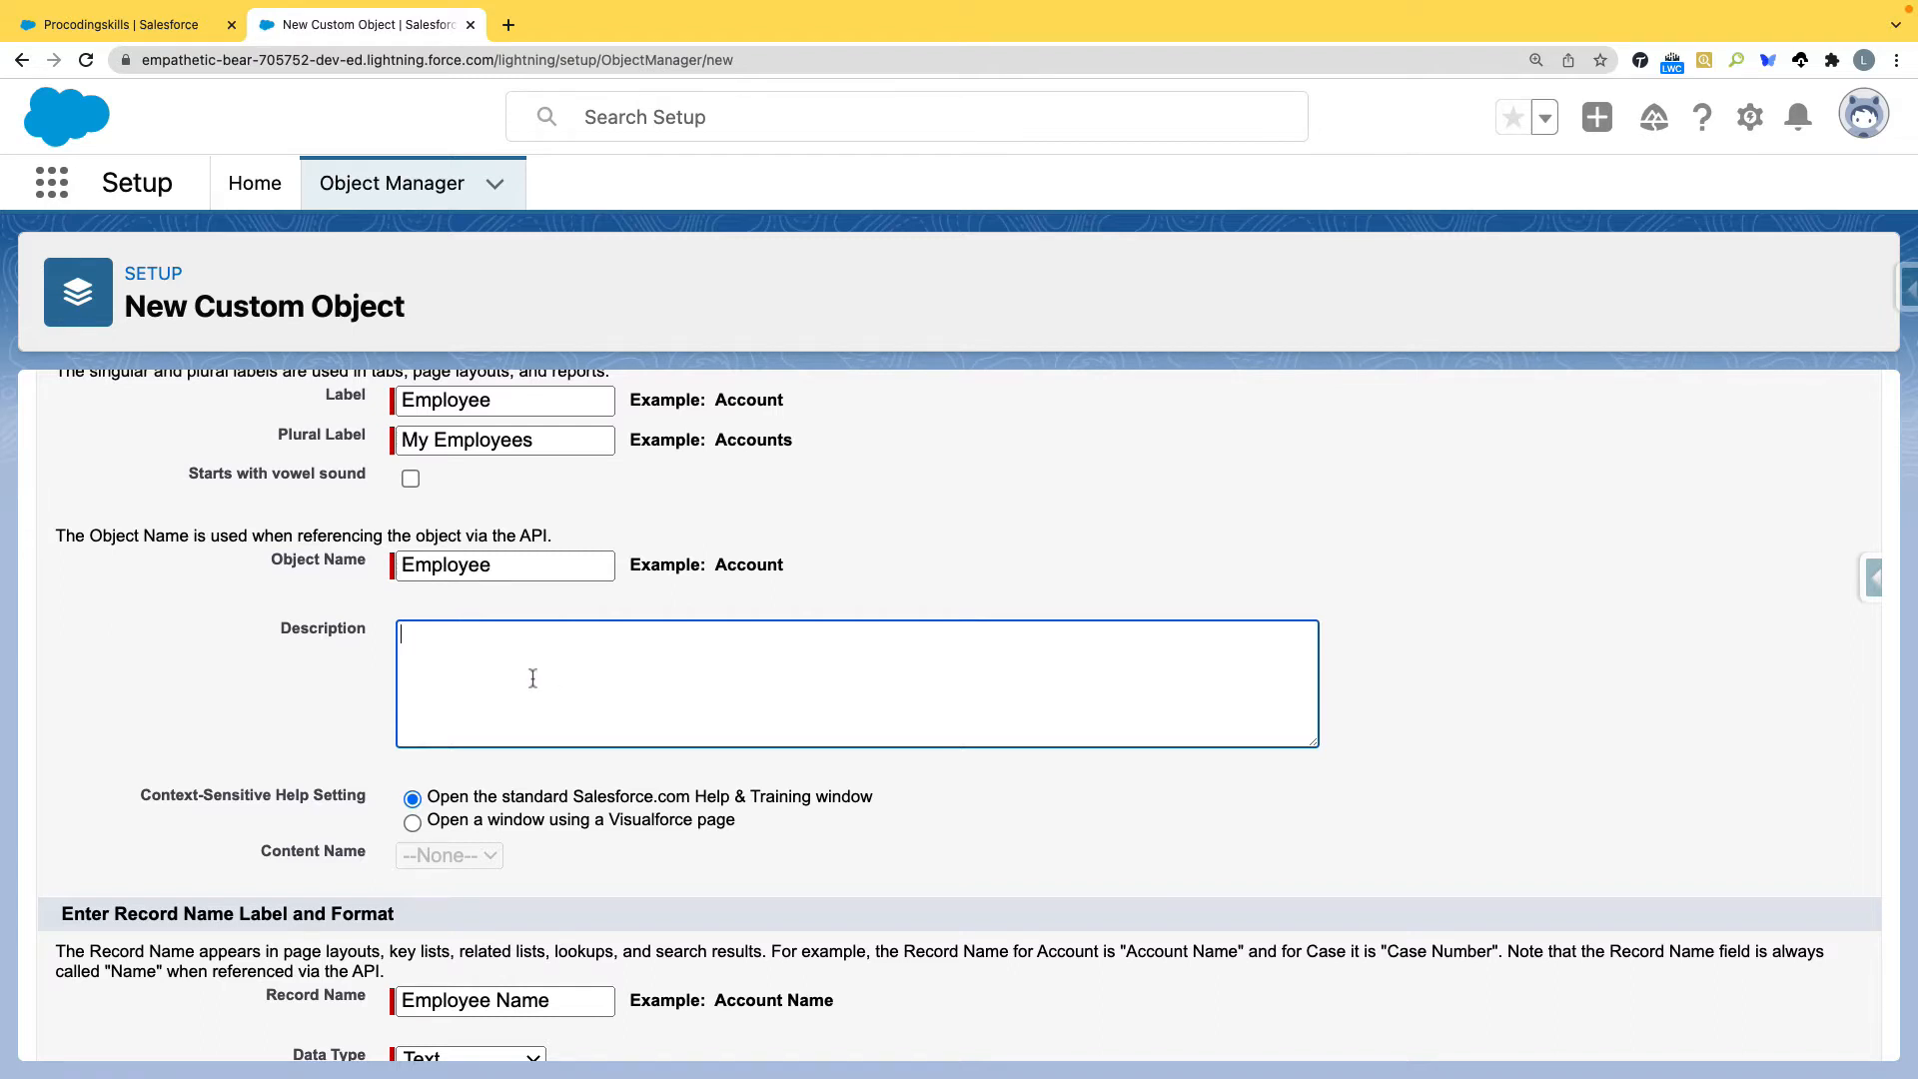
pyautogui.scroll(-3, 532, 678)
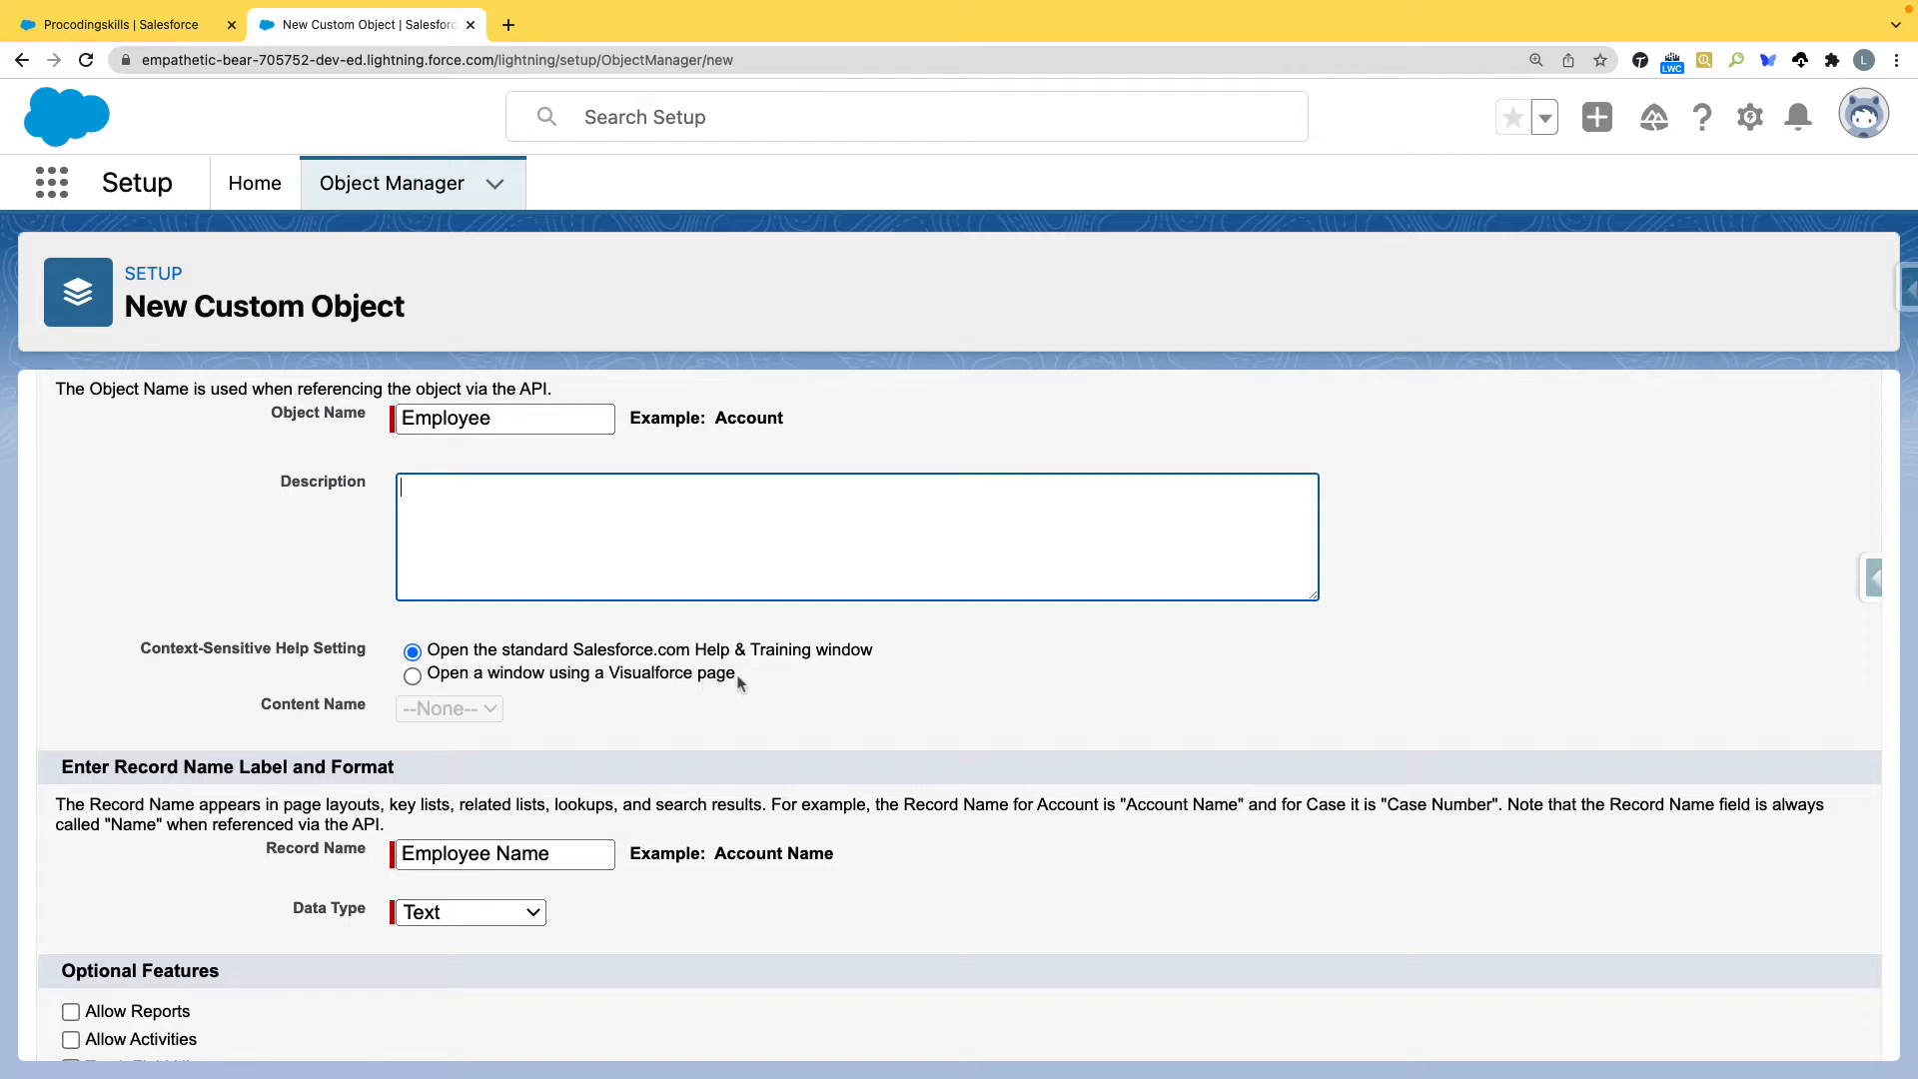
# Switch to the Procodingskills account page and view the standard Help & Training options
pyautogui.click(111, 30)
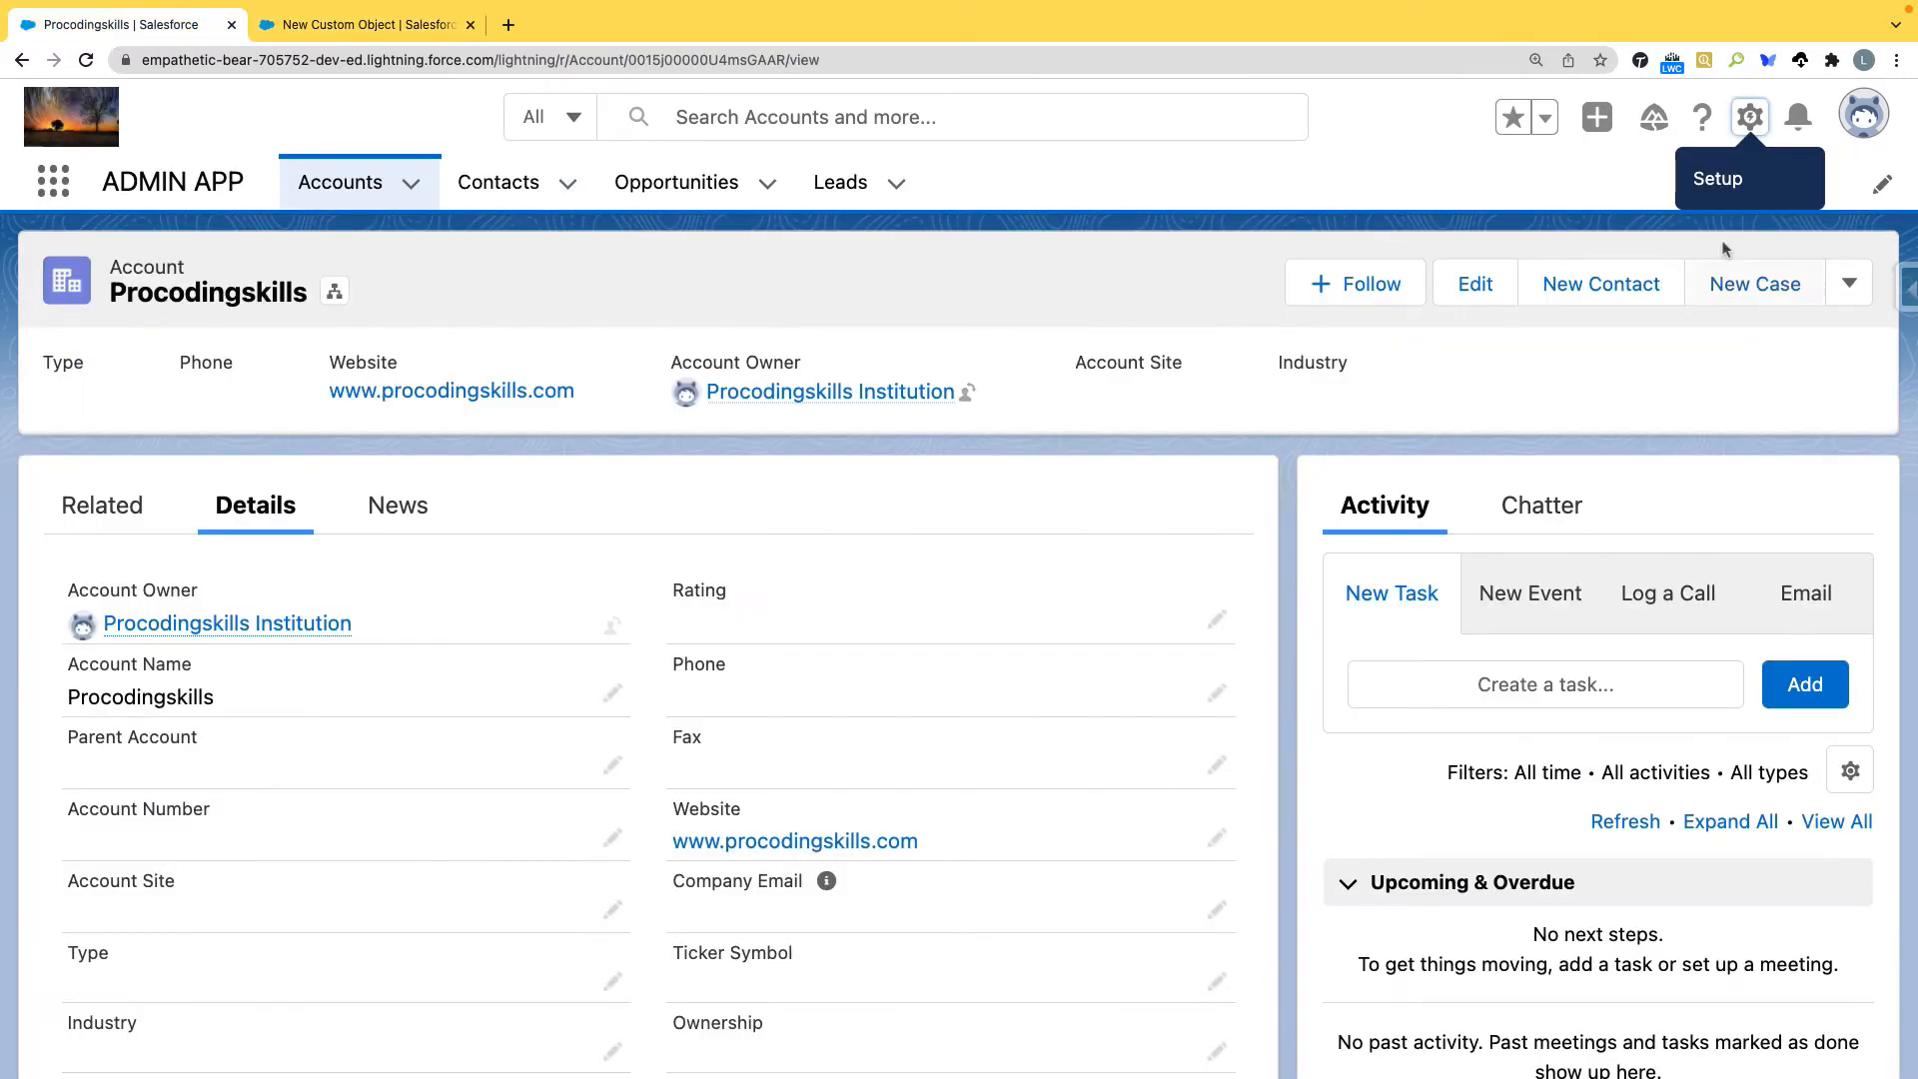
pyautogui.click(1702, 120)
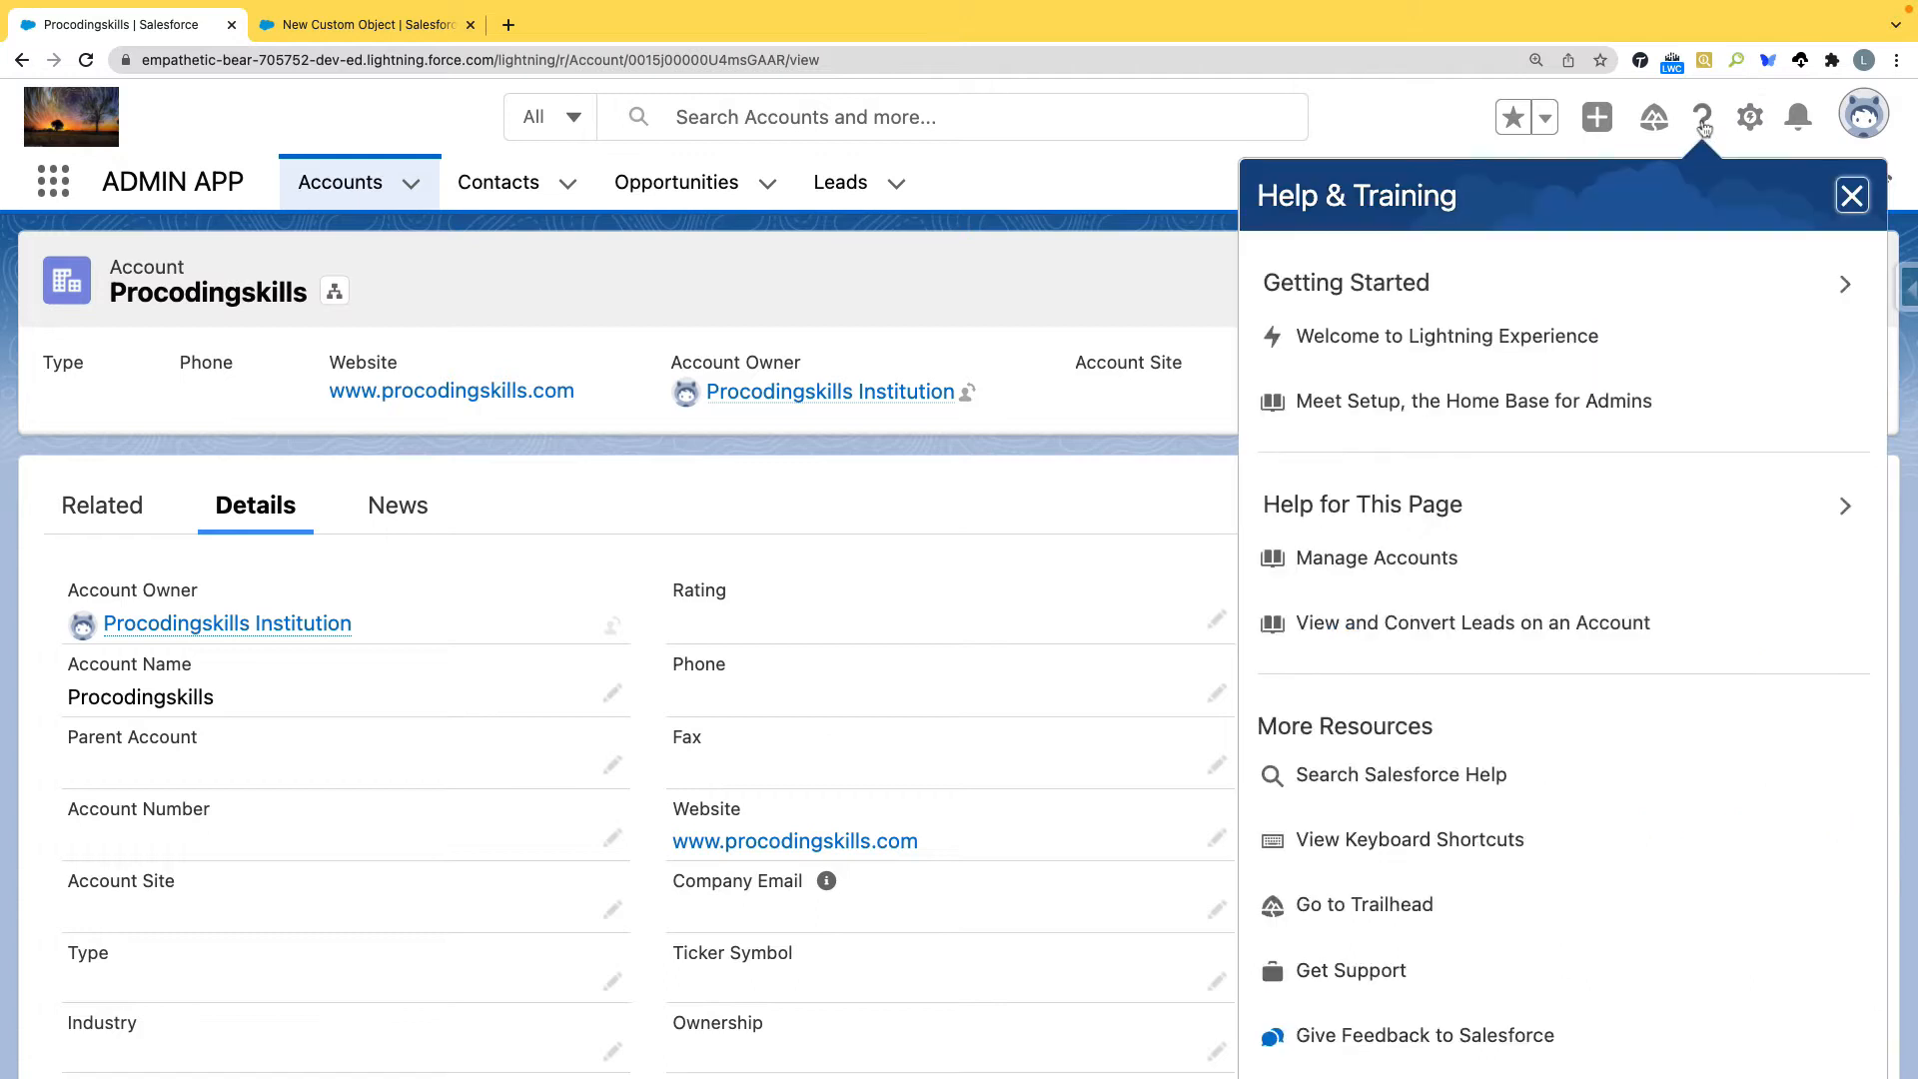
pyautogui.click(1423, 132)
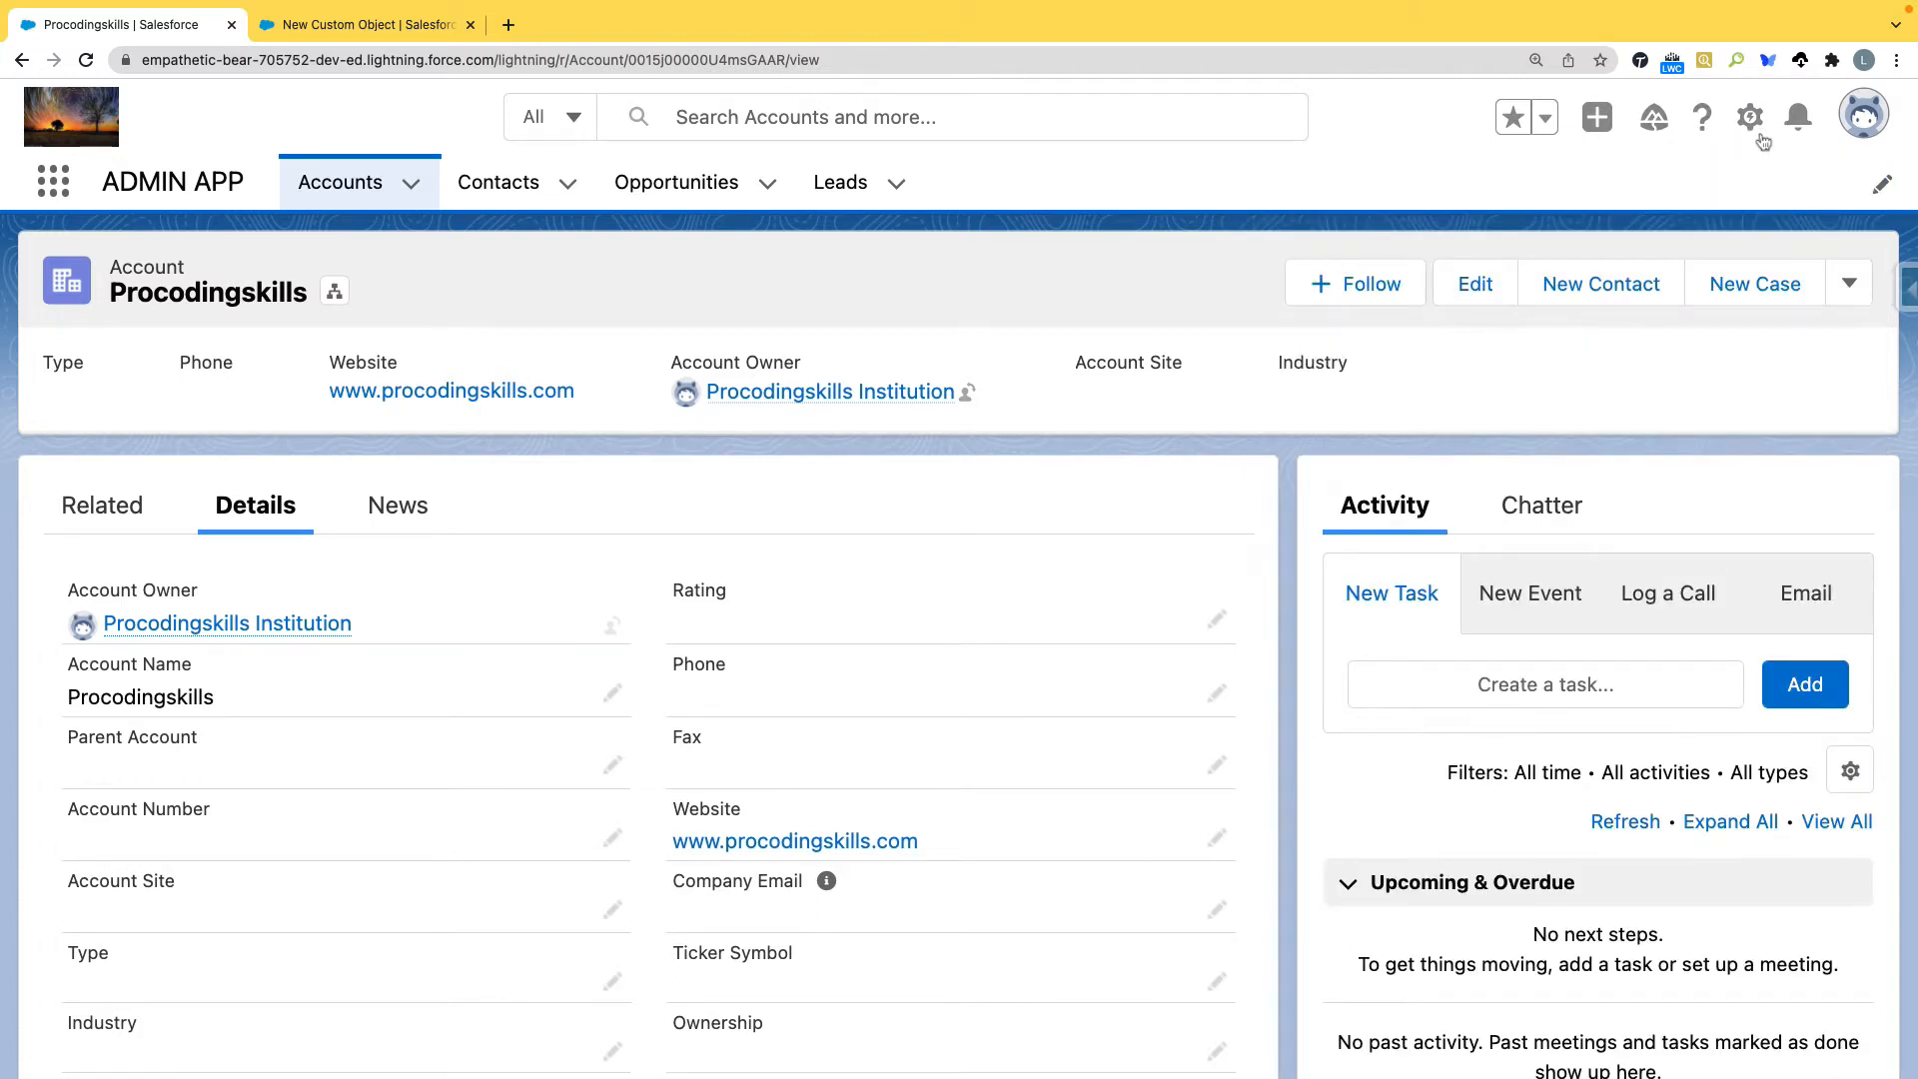
pyautogui.click(1702, 119)
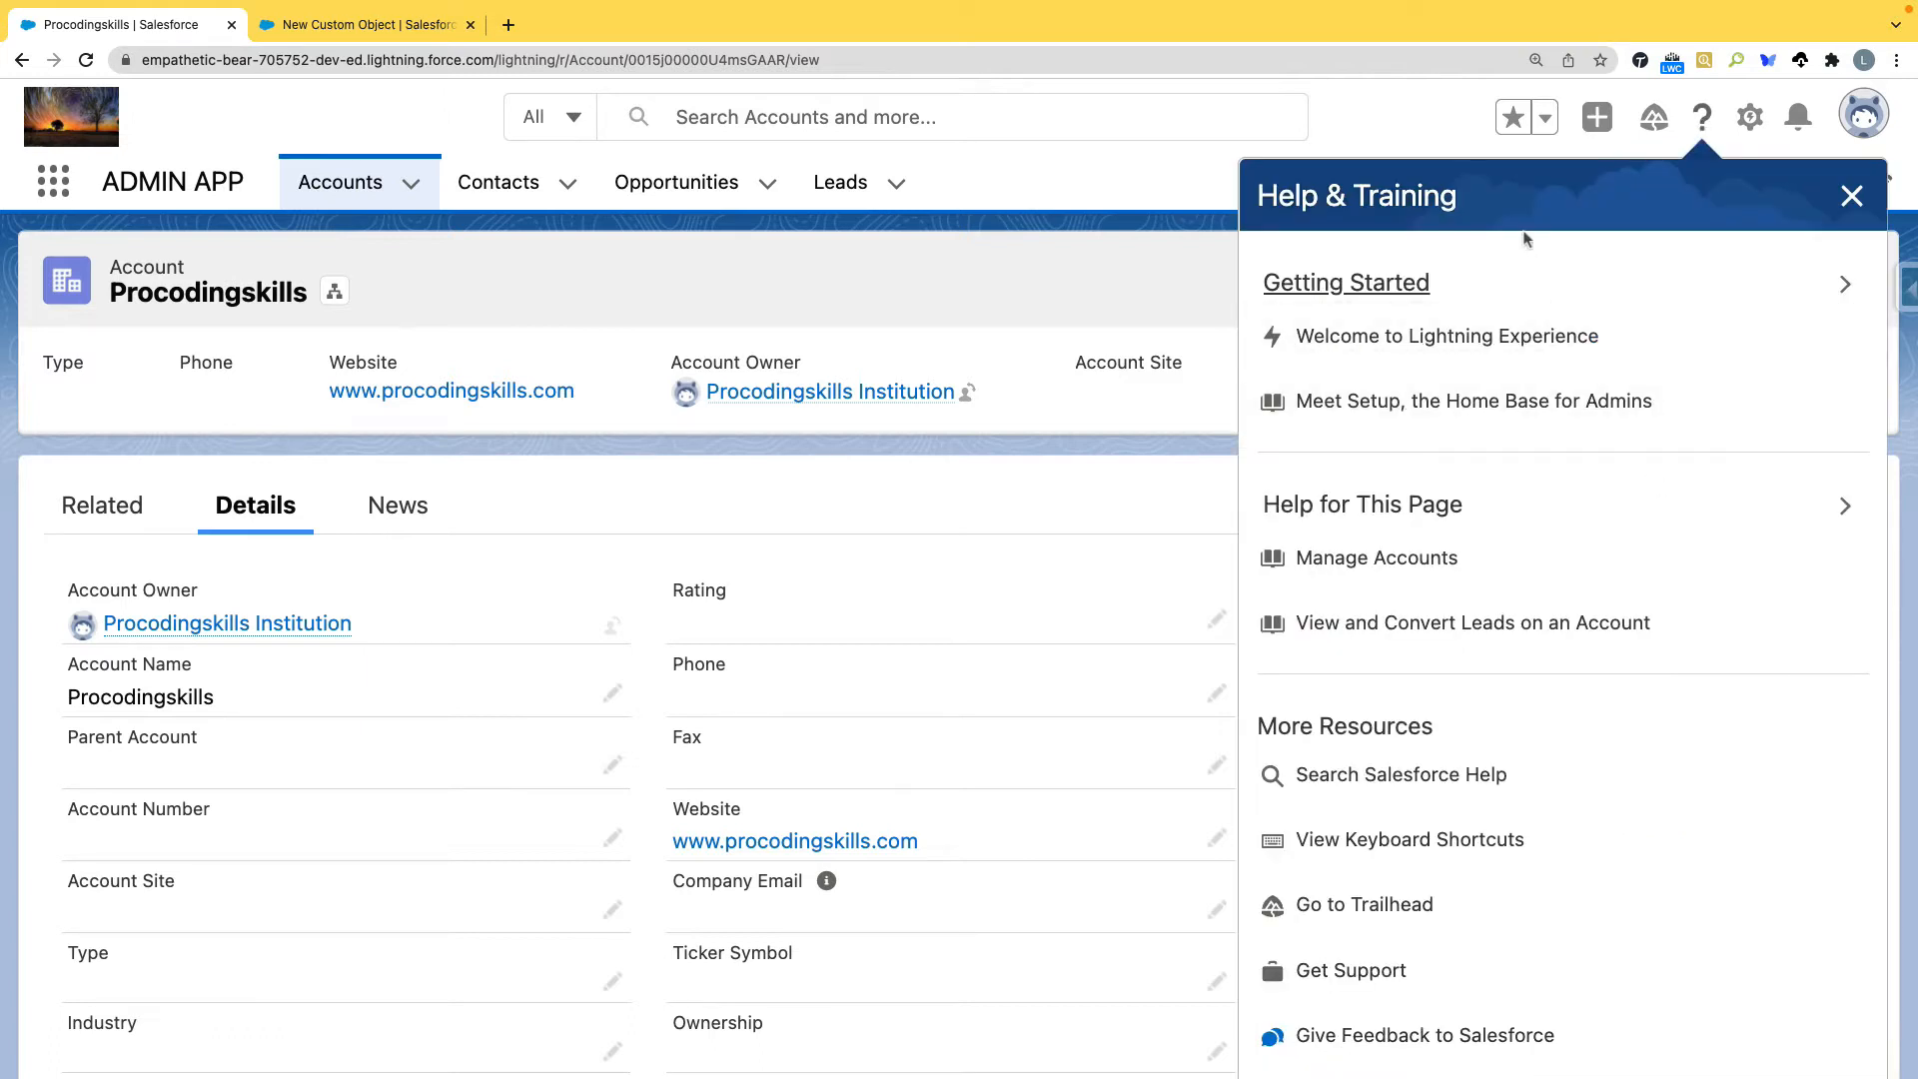
# Return to the custom object form and set the record name to Name
pyautogui.click(394, 30)
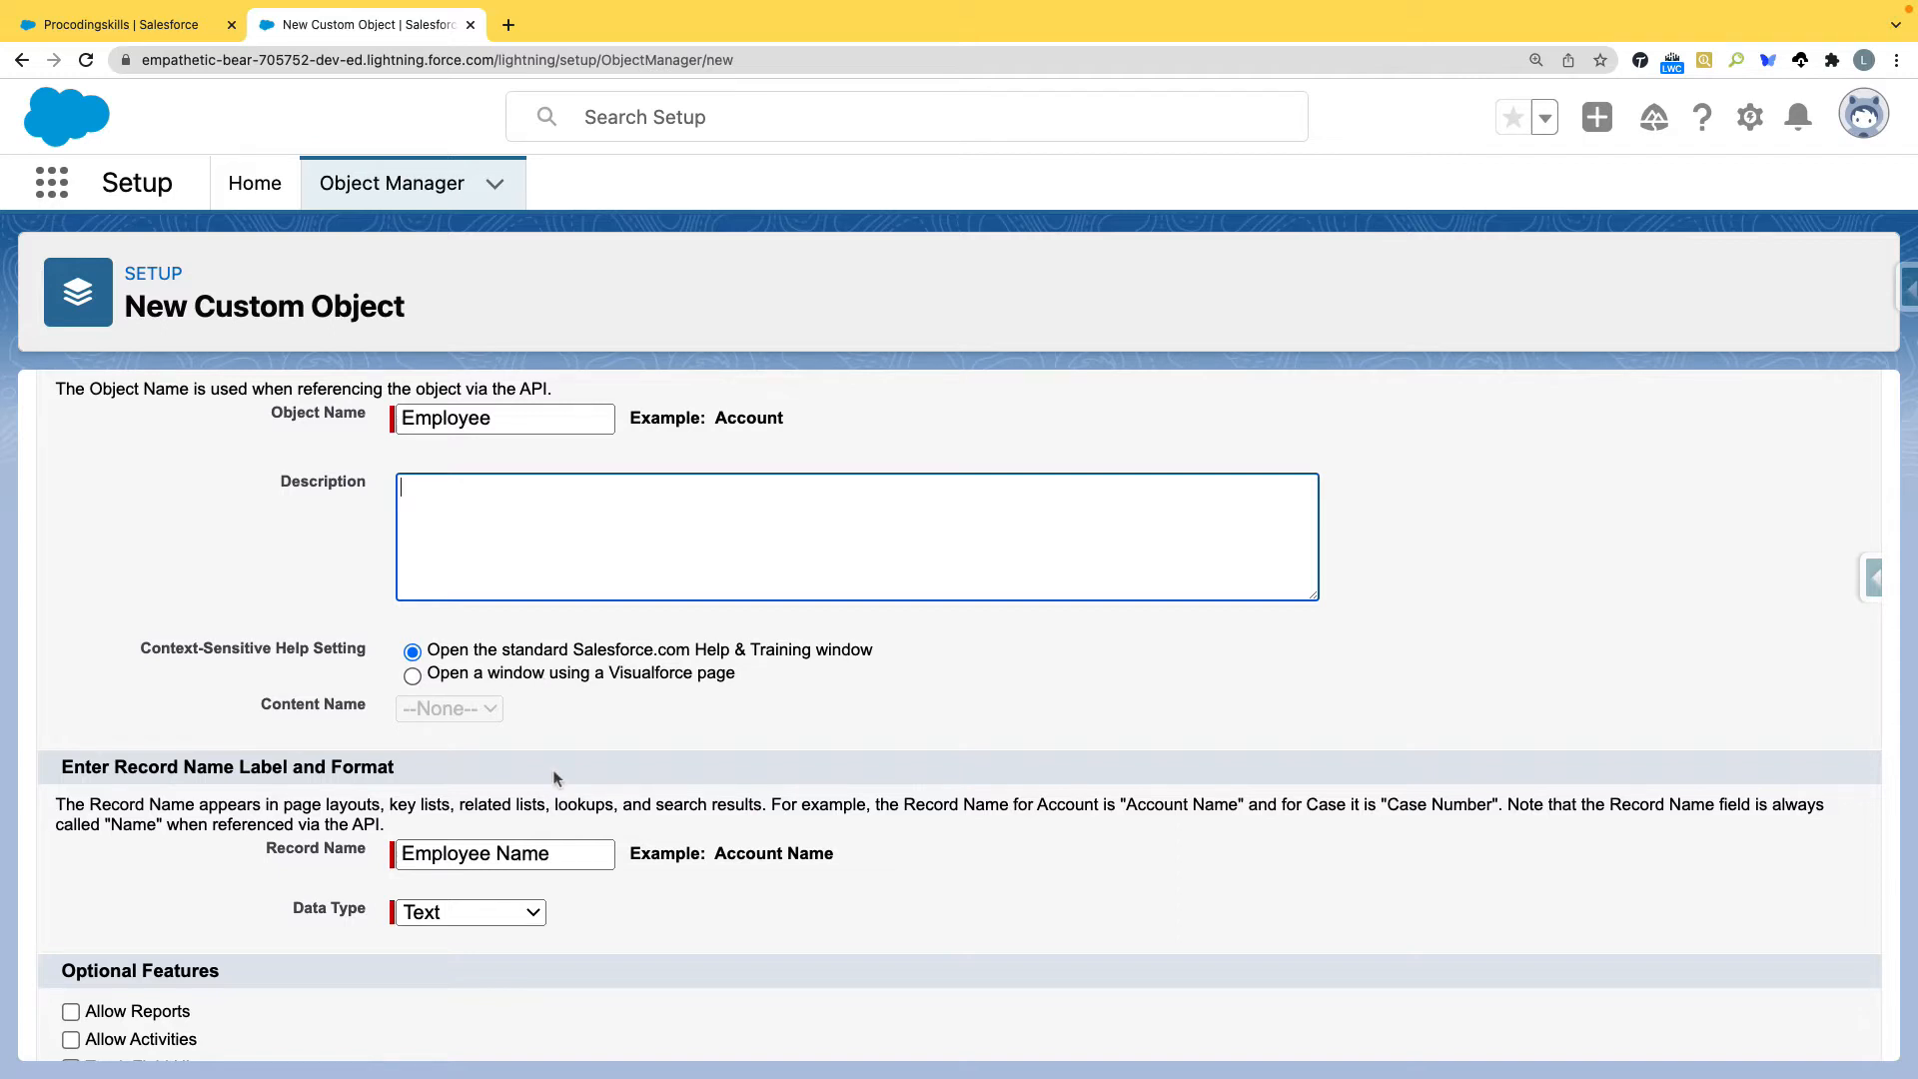
pyautogui.scroll(-5, 551, 764)
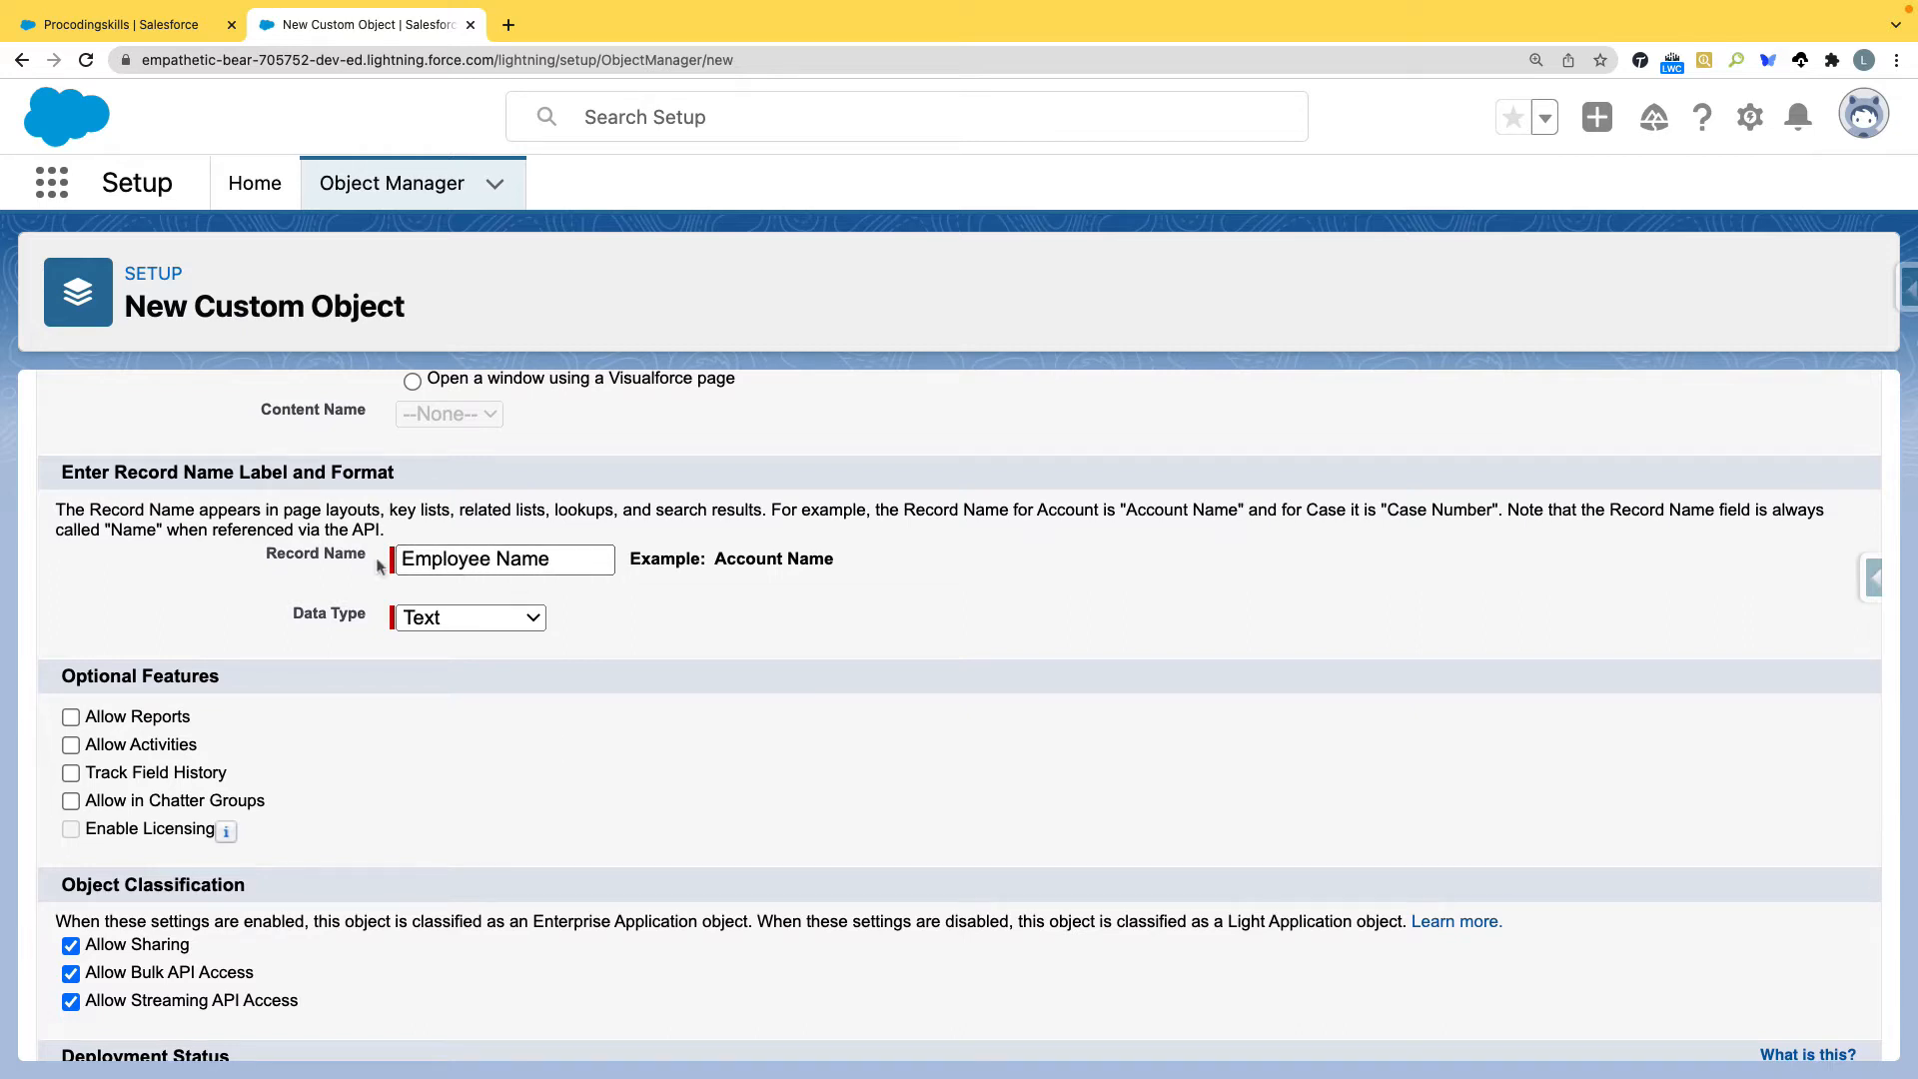
pyautogui.moveTo(554, 560); pyautogui.dragTo(384, 562)
pyautogui.write('Namew')
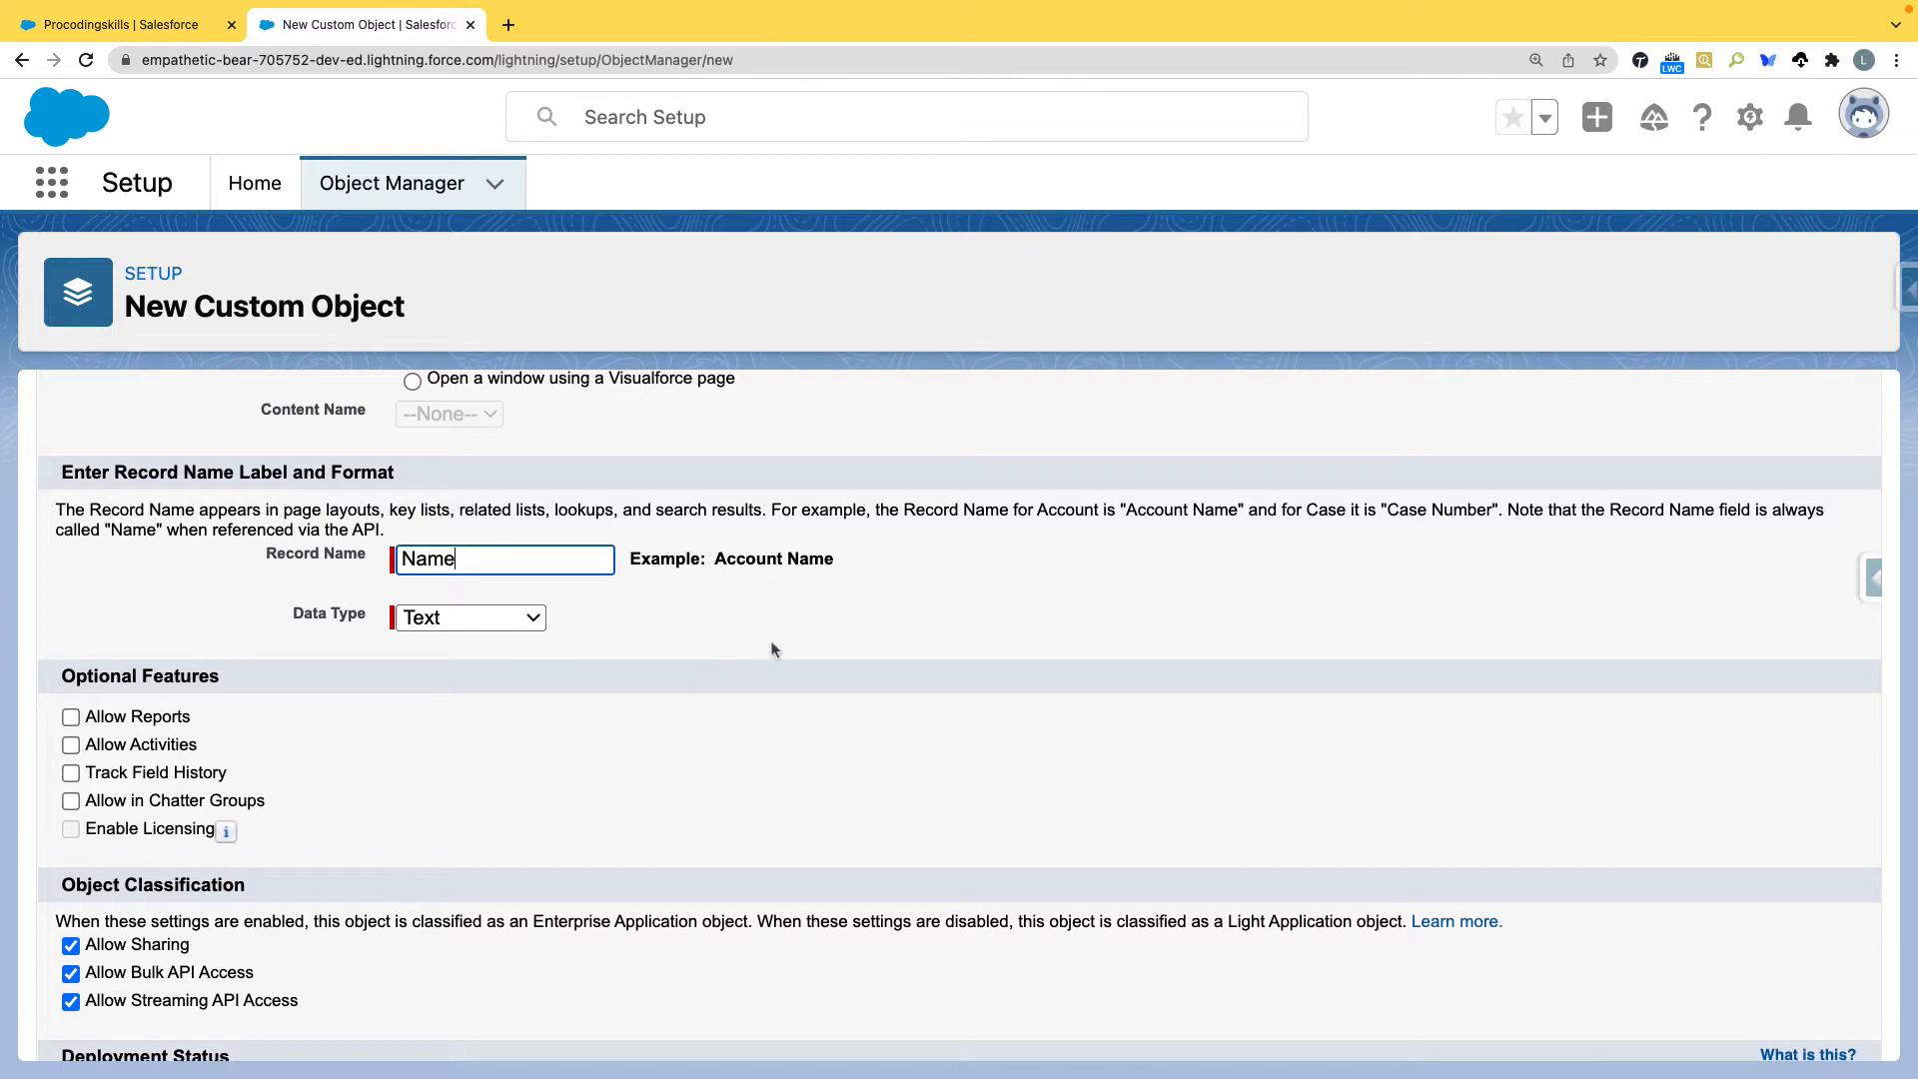
# Prefix the record name with Employee so that it reads Employee Name
pyautogui.scroll(2, 782, 621)
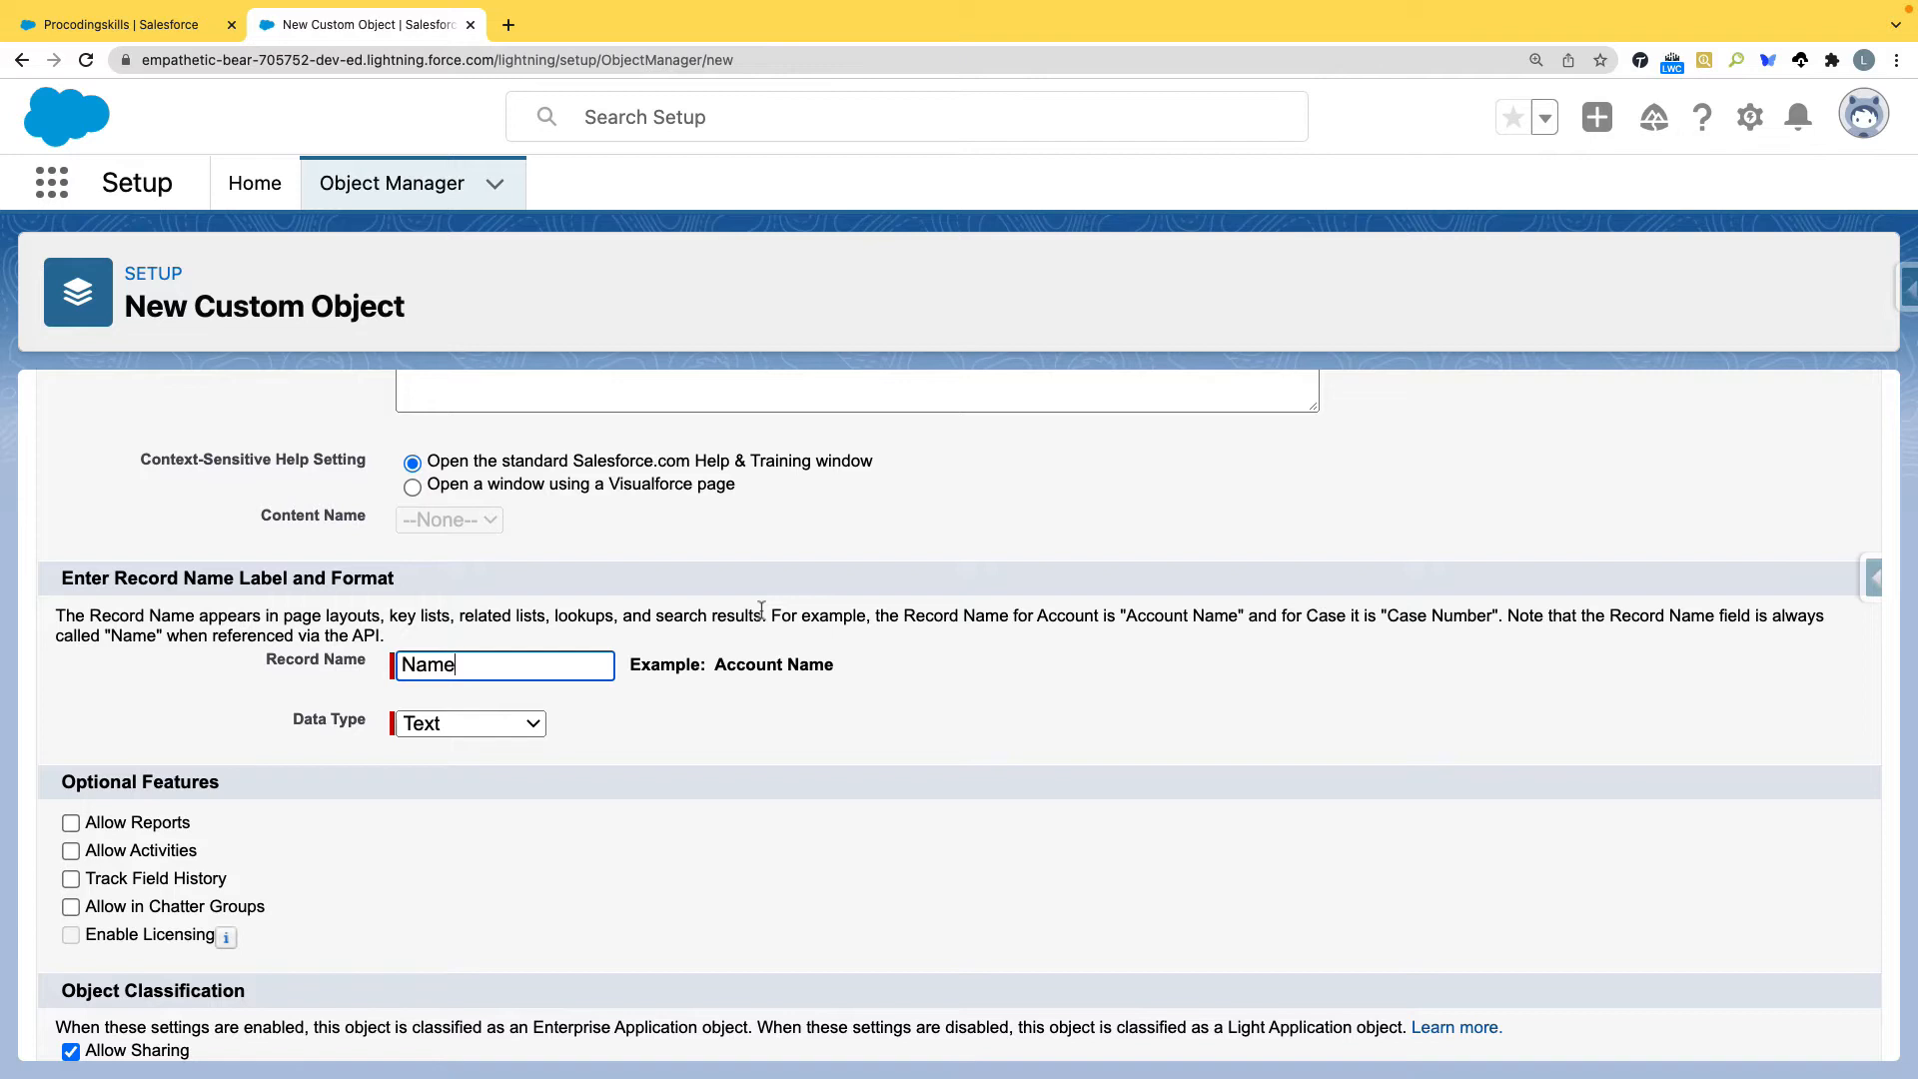
pyautogui.click(405, 667)
pyautogui.write('Employee')
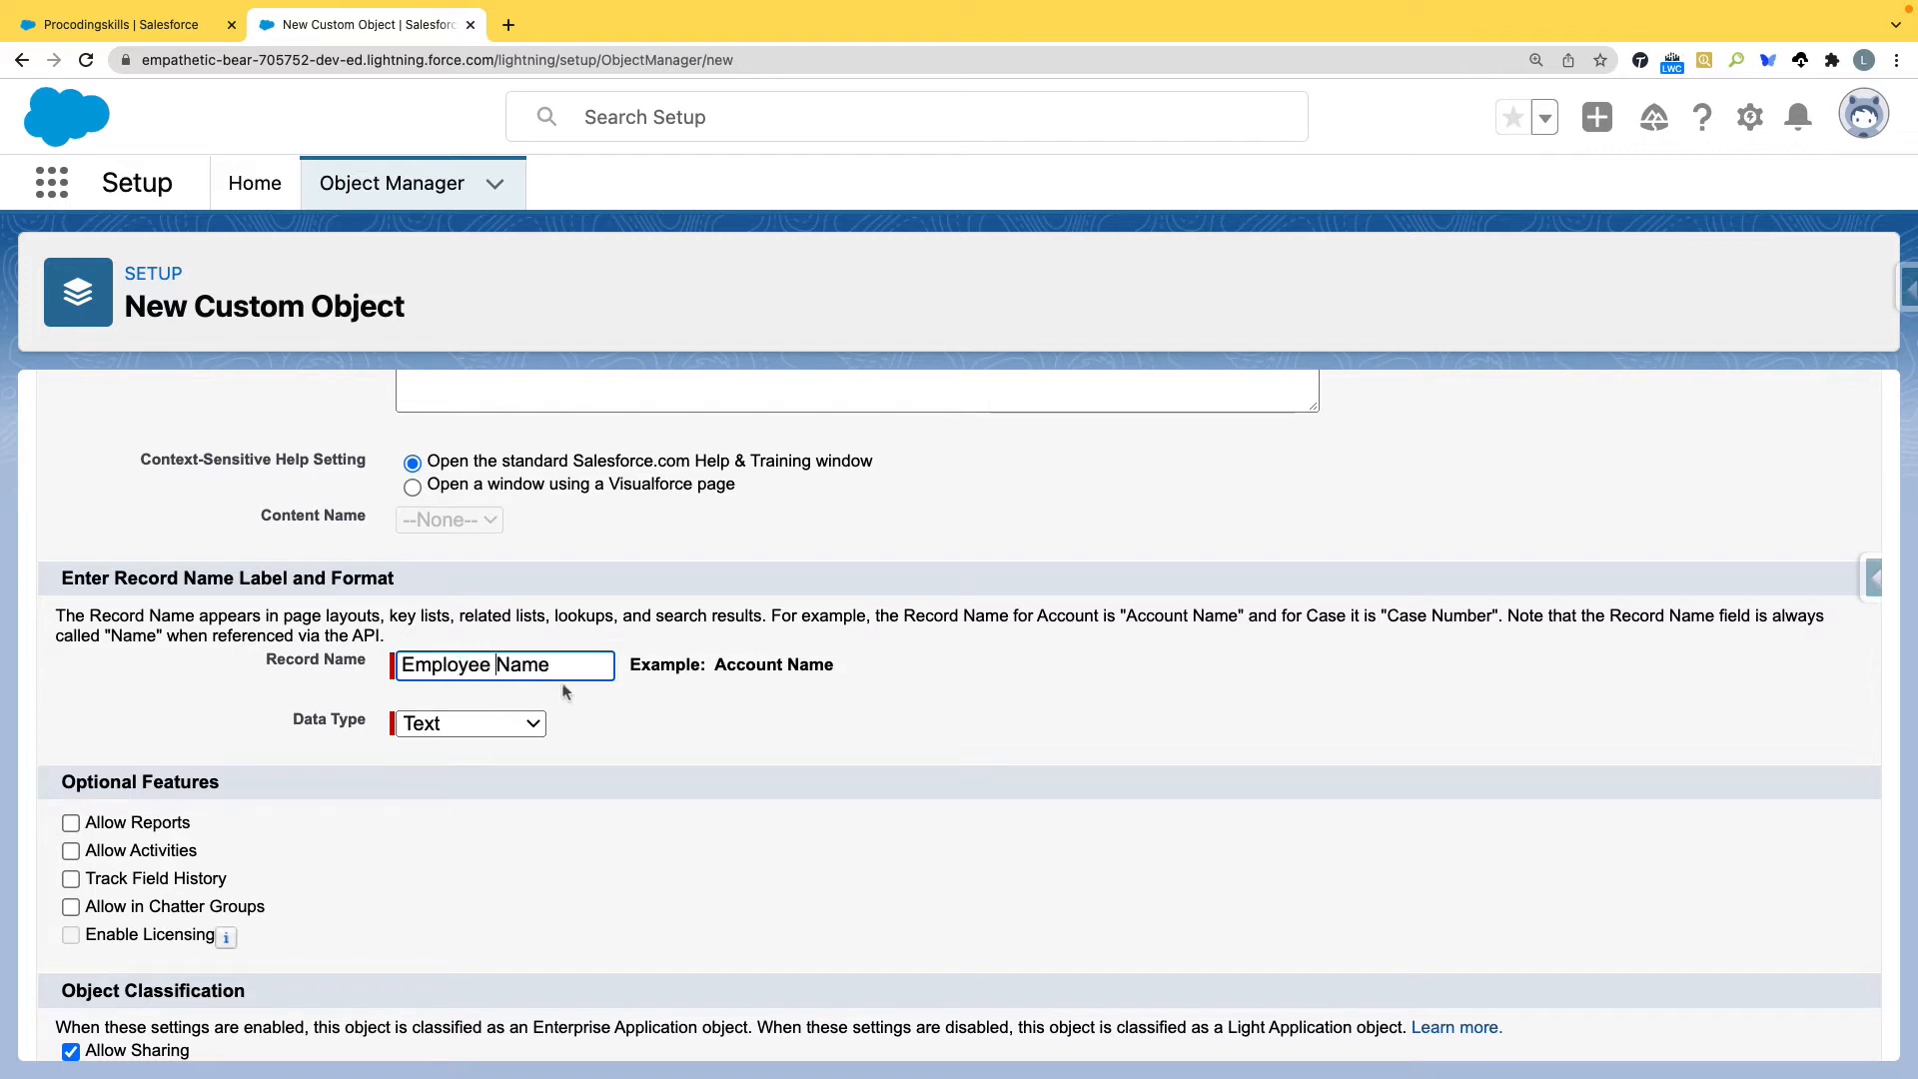
pyautogui.moveTo(555, 667); pyautogui.dragTo(393, 669)
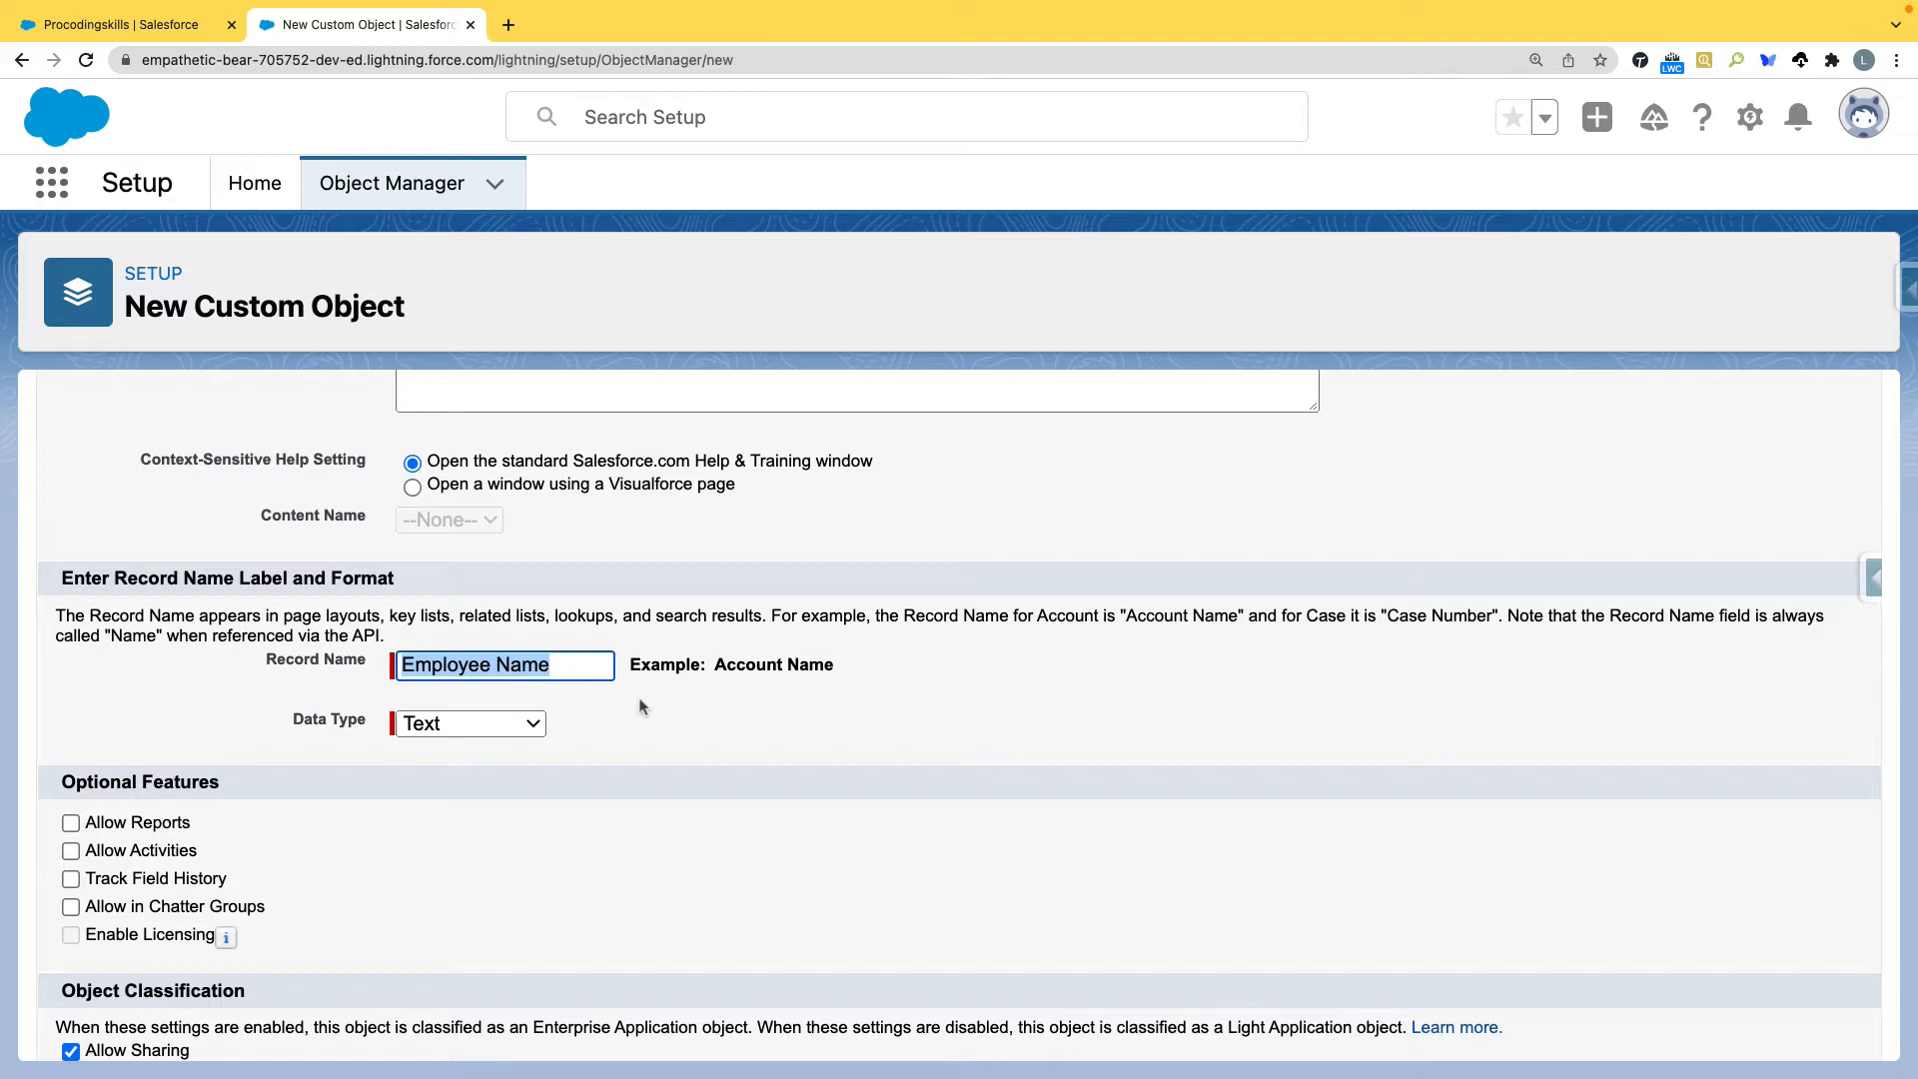
# Open the draw.io diagram editor in a new browser tab and add a blank page to the diagram
pyautogui.click(508, 24)
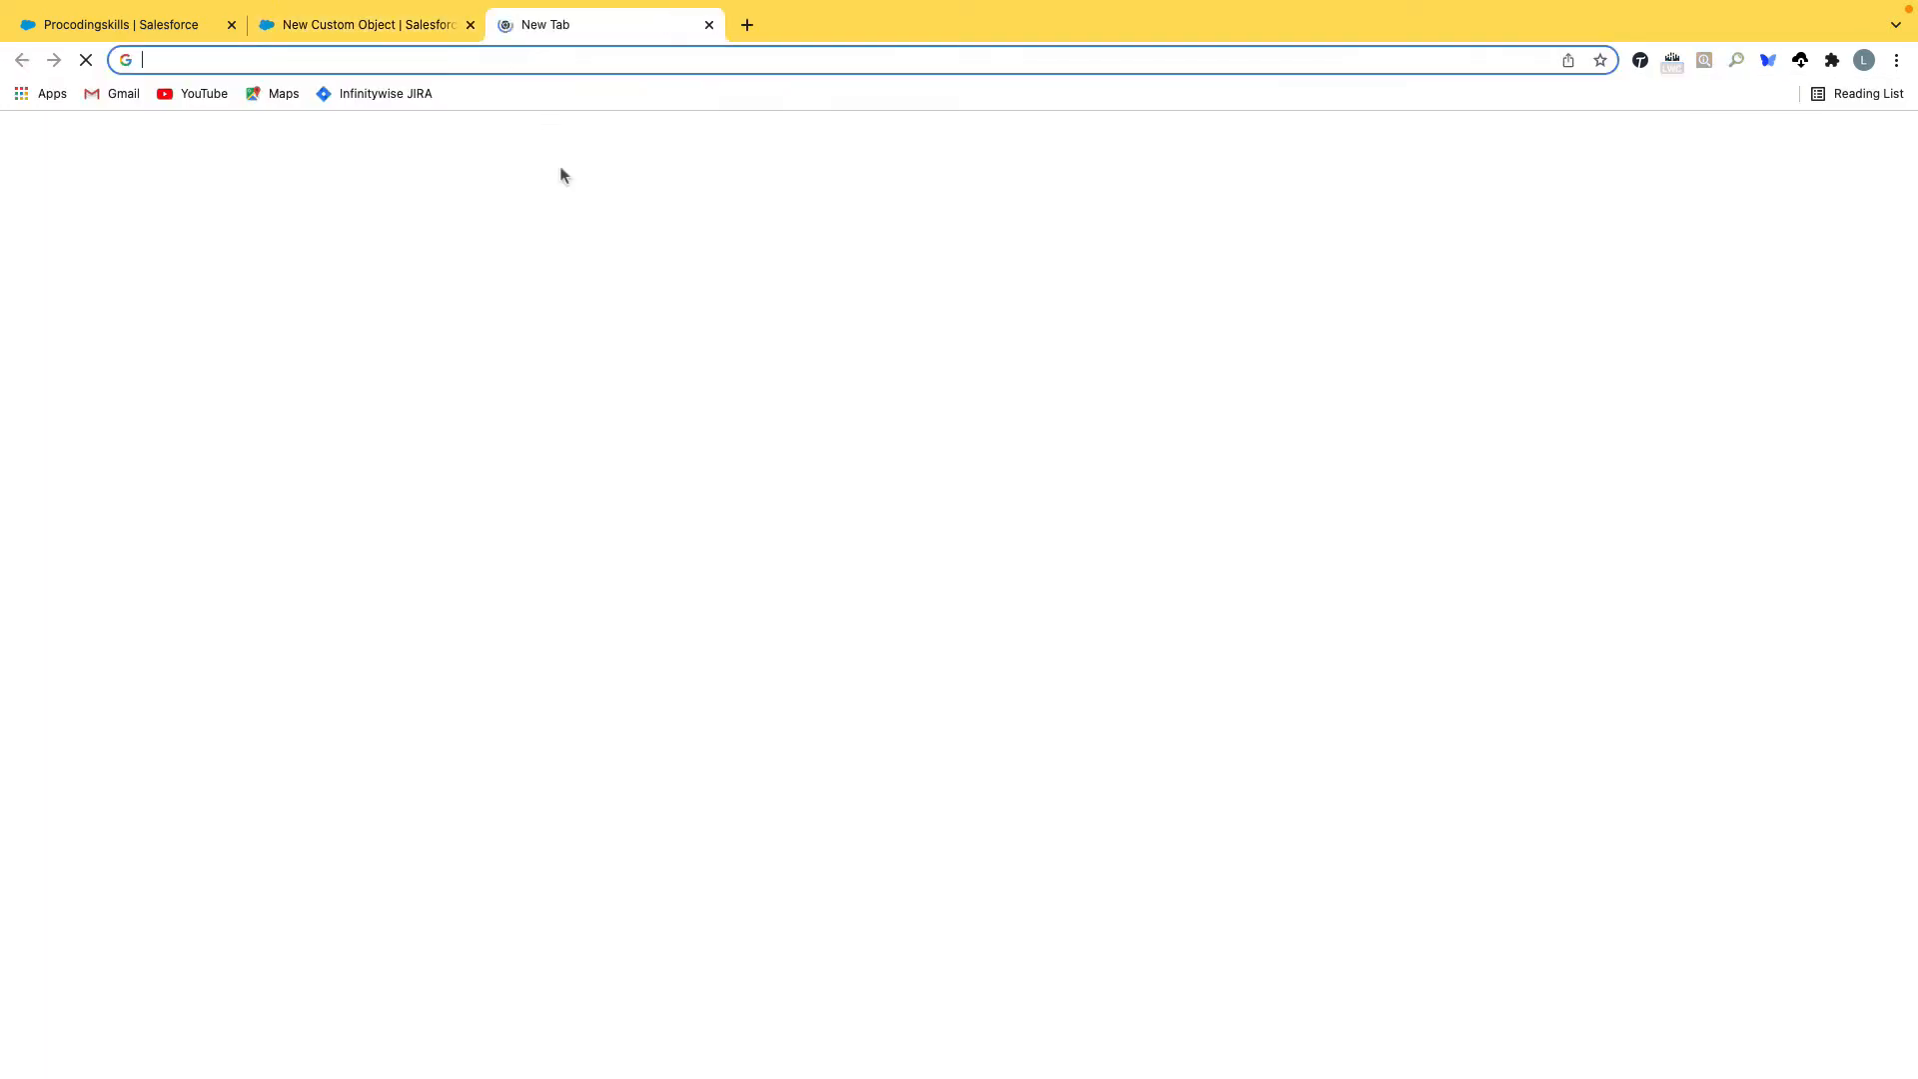
pyautogui.click(406, 57)
pyautogui.write('draw')
pyautogui.press('Return')
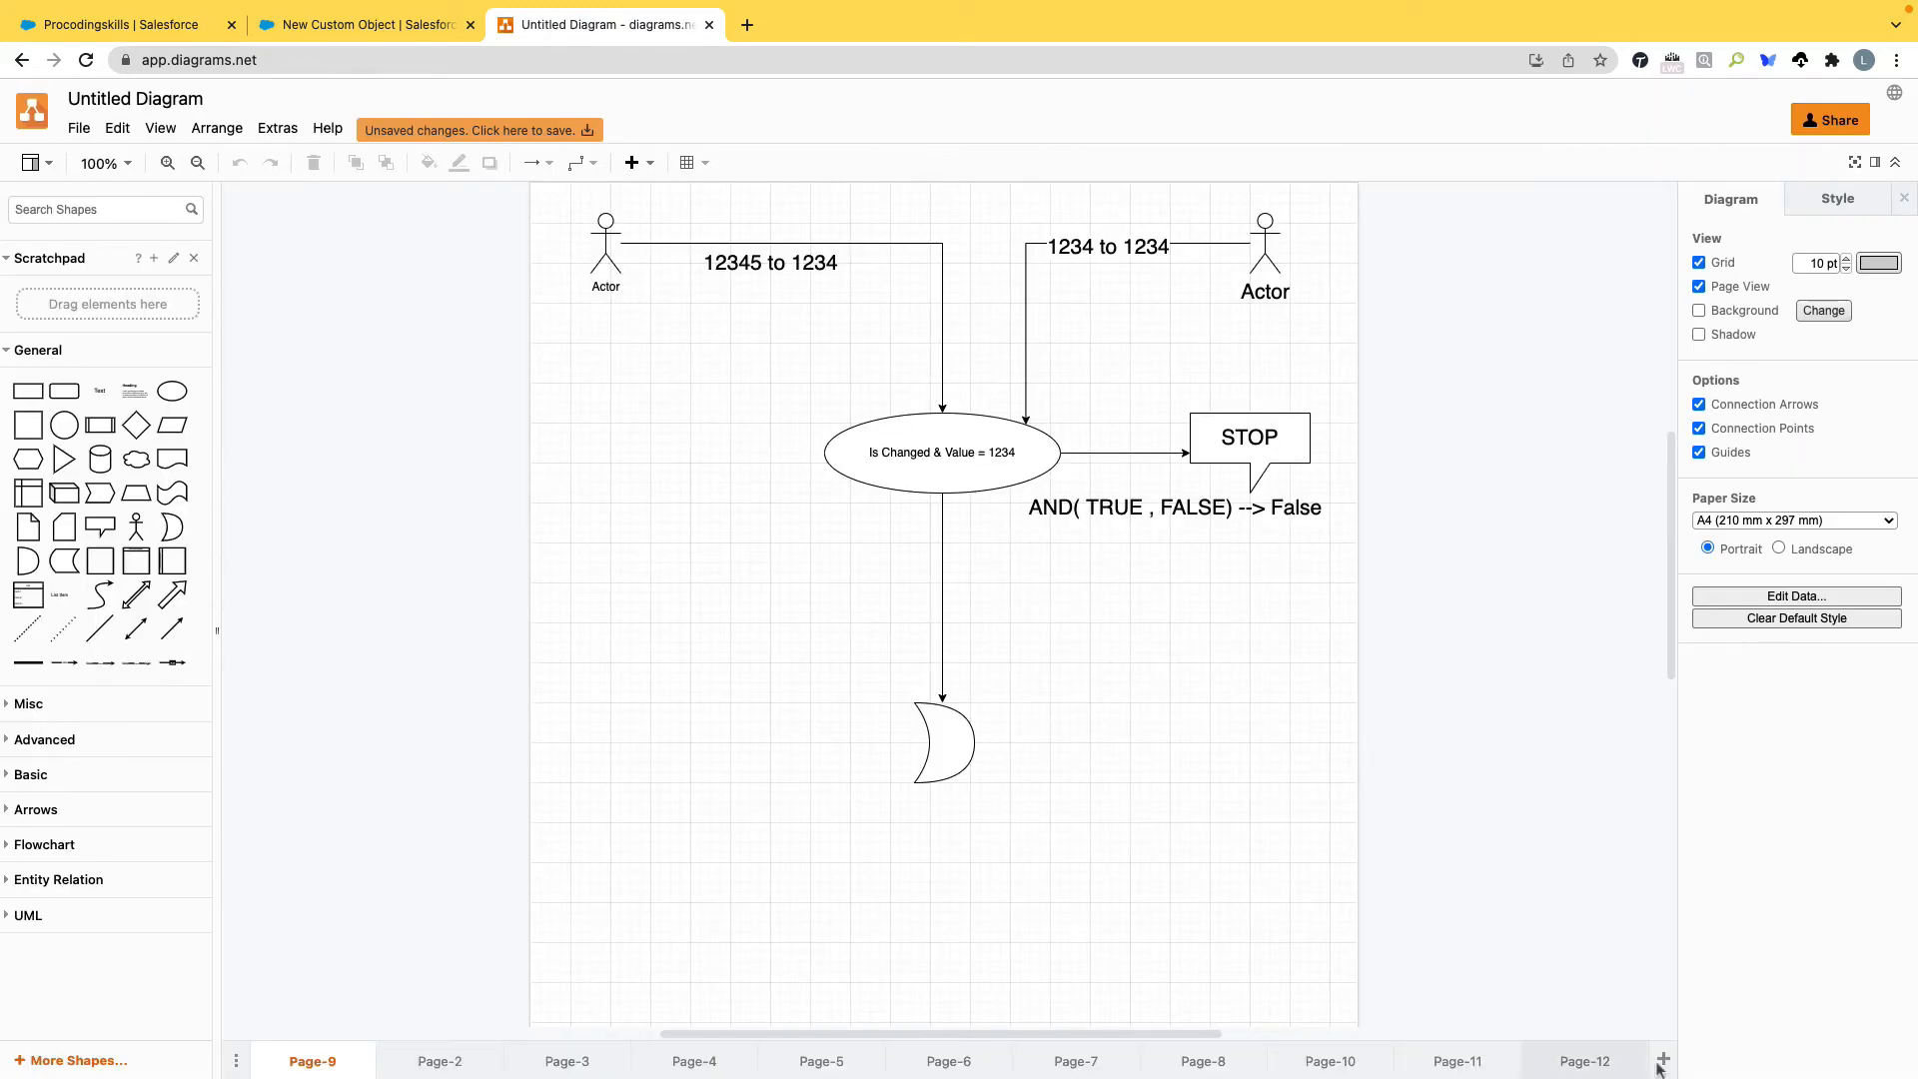
pyautogui.click(1666, 1065)
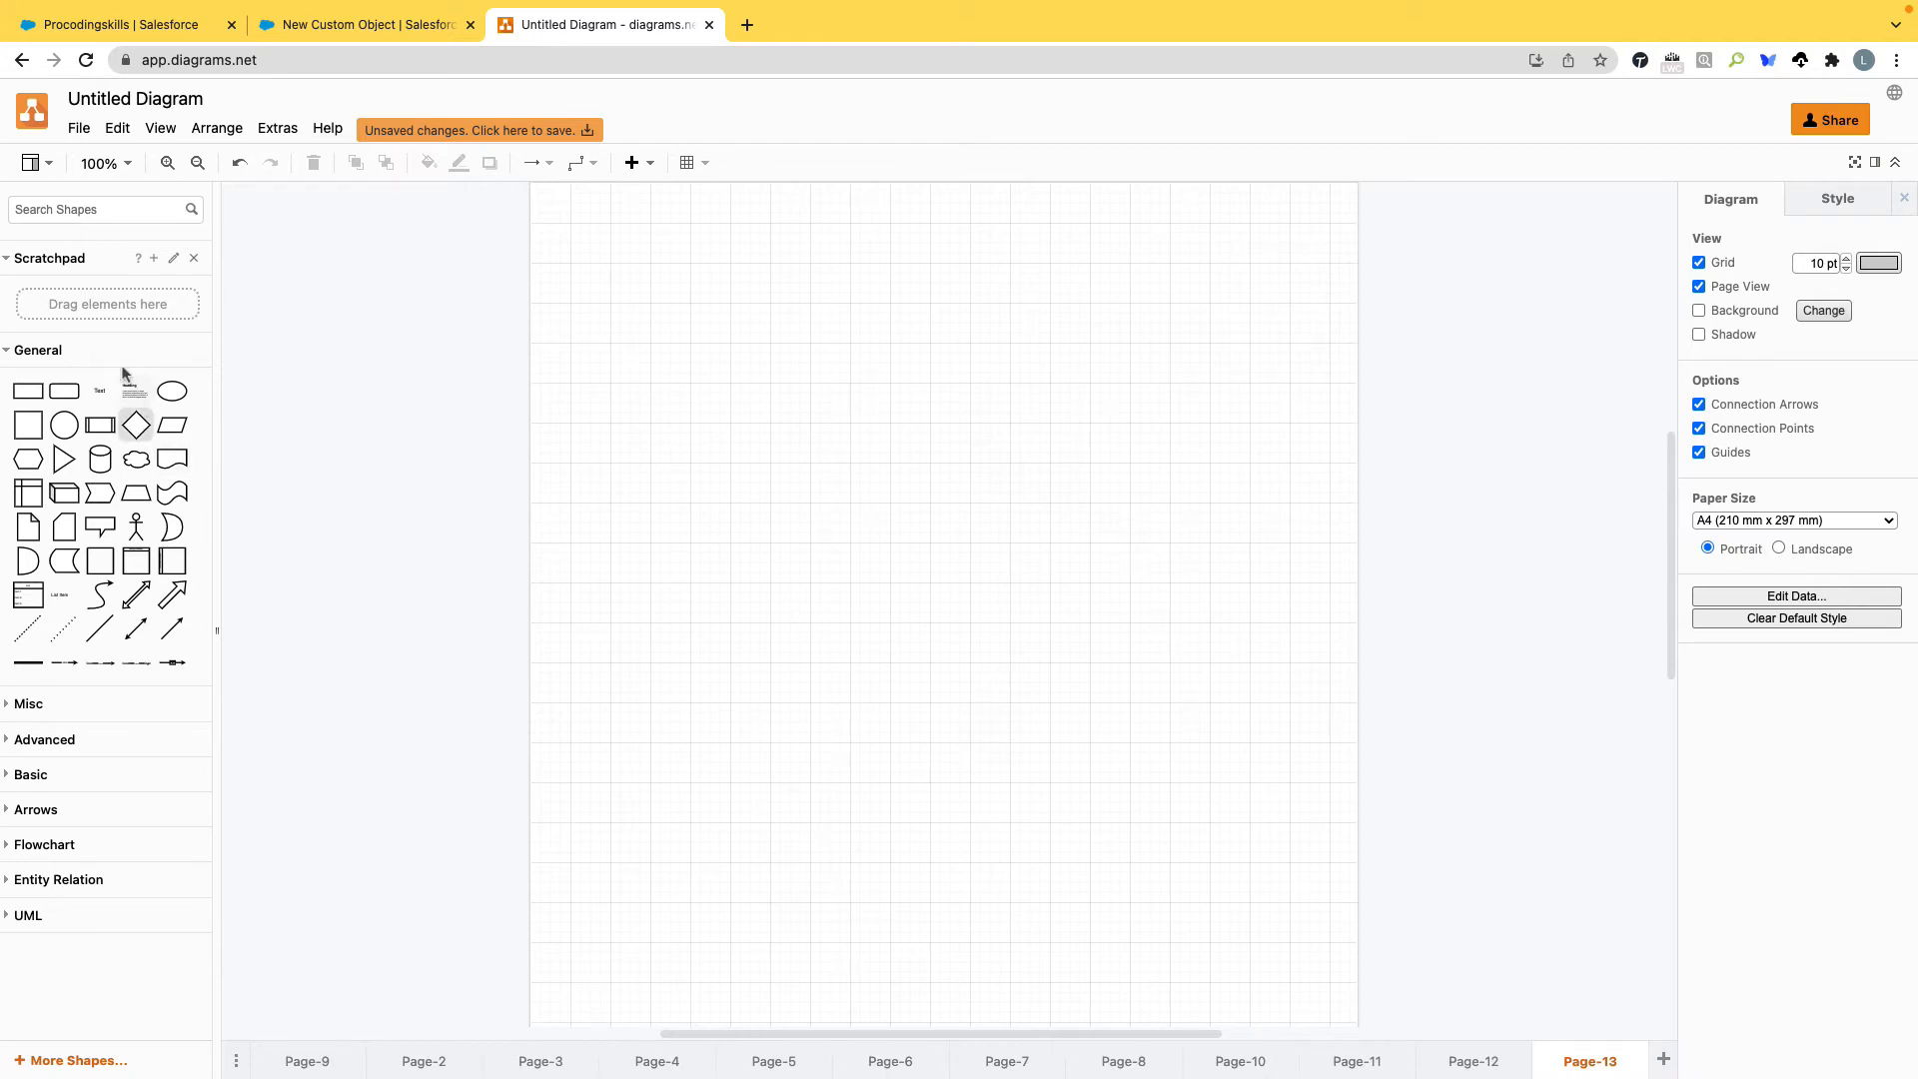
# Draw a large rounded rectangle in the upper part of the blank page, with a full-width header box along its upper edge
pyautogui.moveTo(75, 388); pyautogui.dragTo(1181, 506)
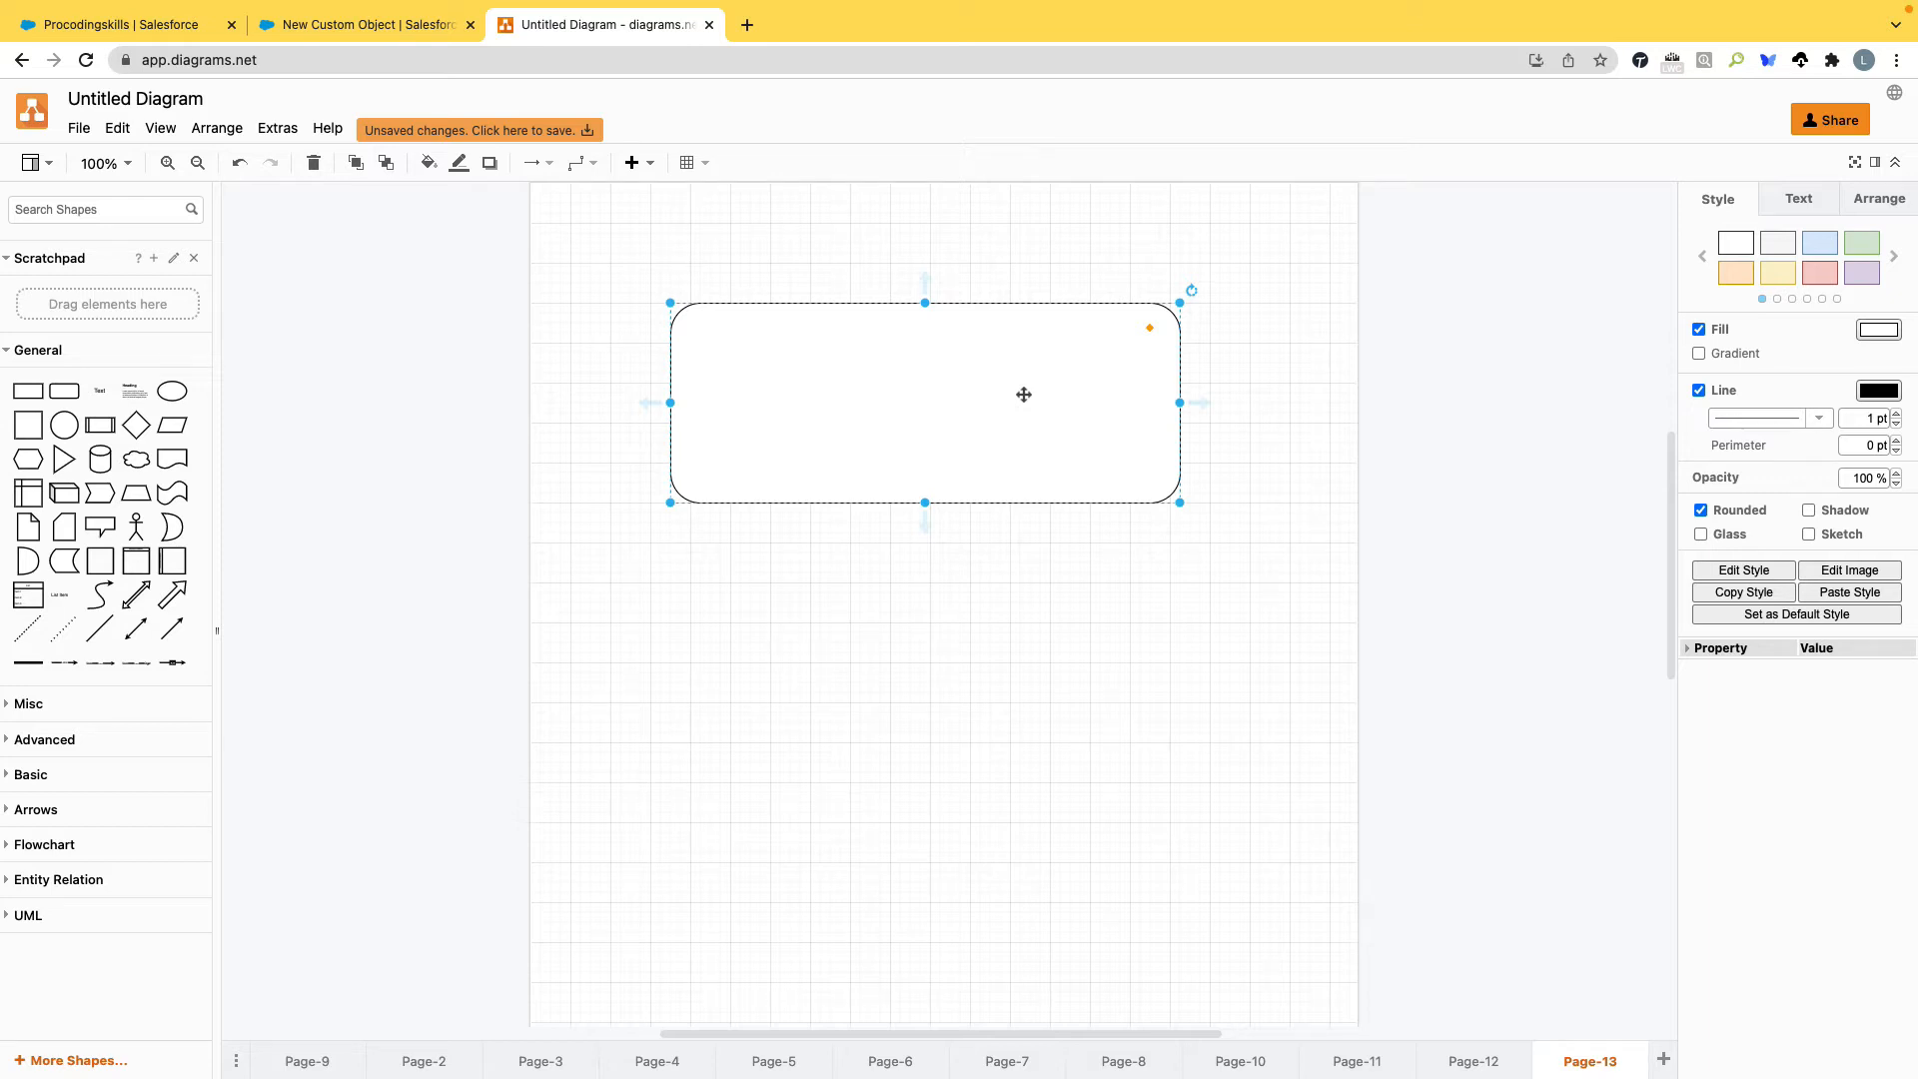
pyautogui.moveTo(1015, 386)
pyautogui.mouseDown()
pyautogui.moveTo(1010, 466)
pyautogui.moveTo(988, 359)
pyautogui.mouseUp()
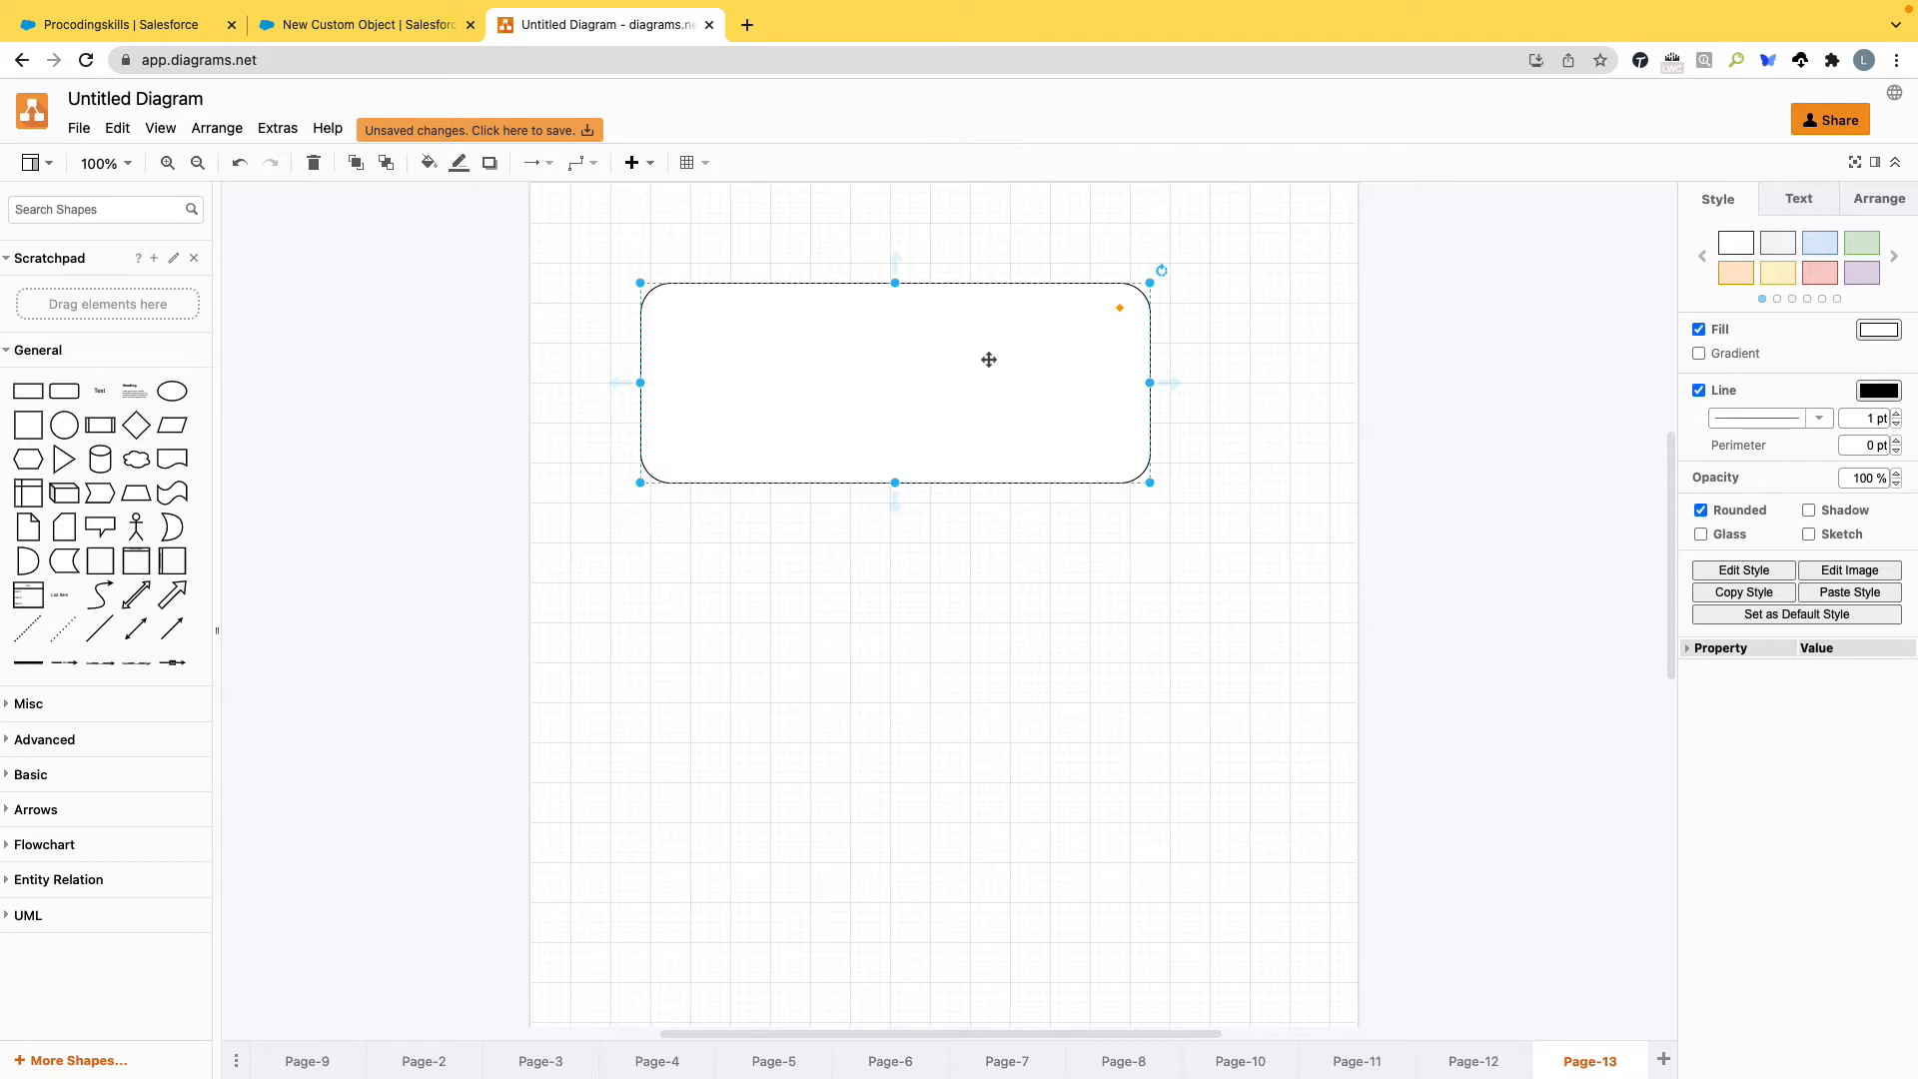
pyautogui.moveTo(63, 390); pyautogui.dragTo(644, 287)
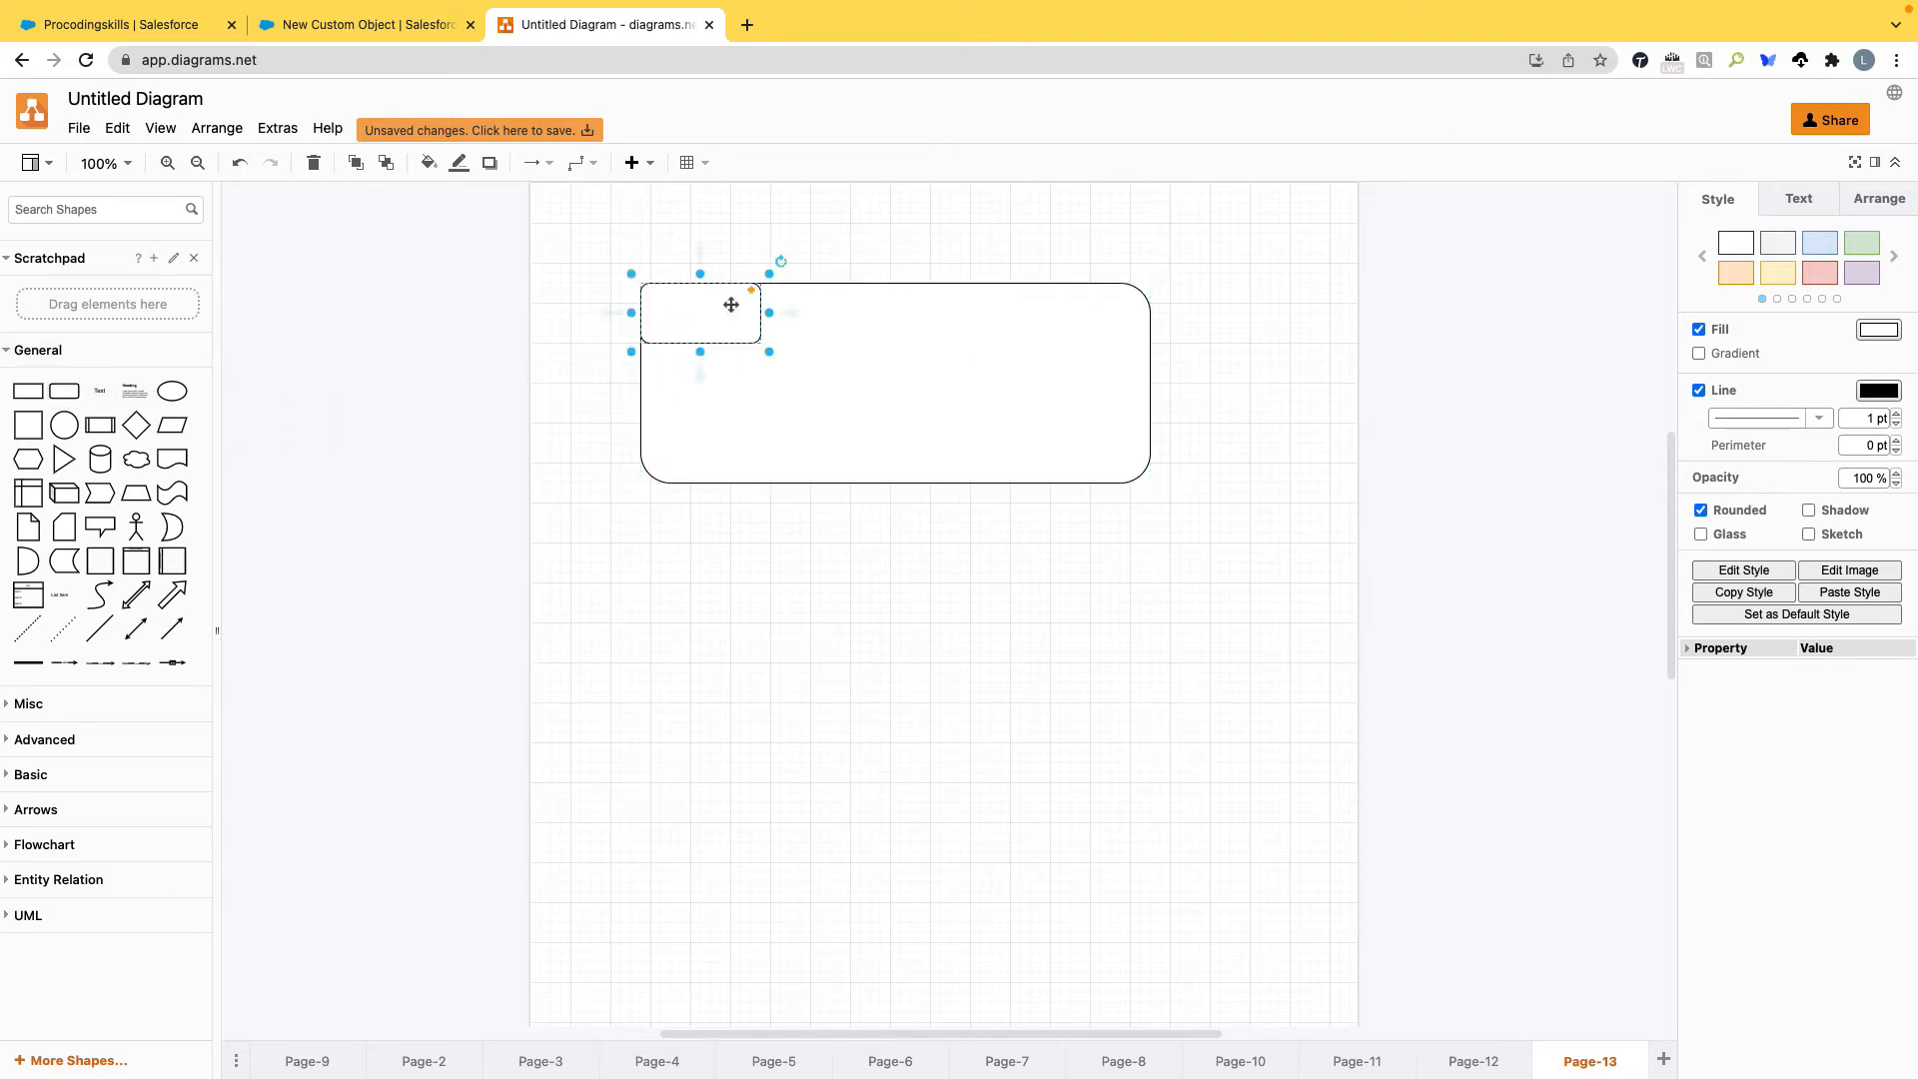
pyautogui.moveTo(769, 312); pyautogui.dragTo(1155, 336)
pyautogui.click(1002, 449)
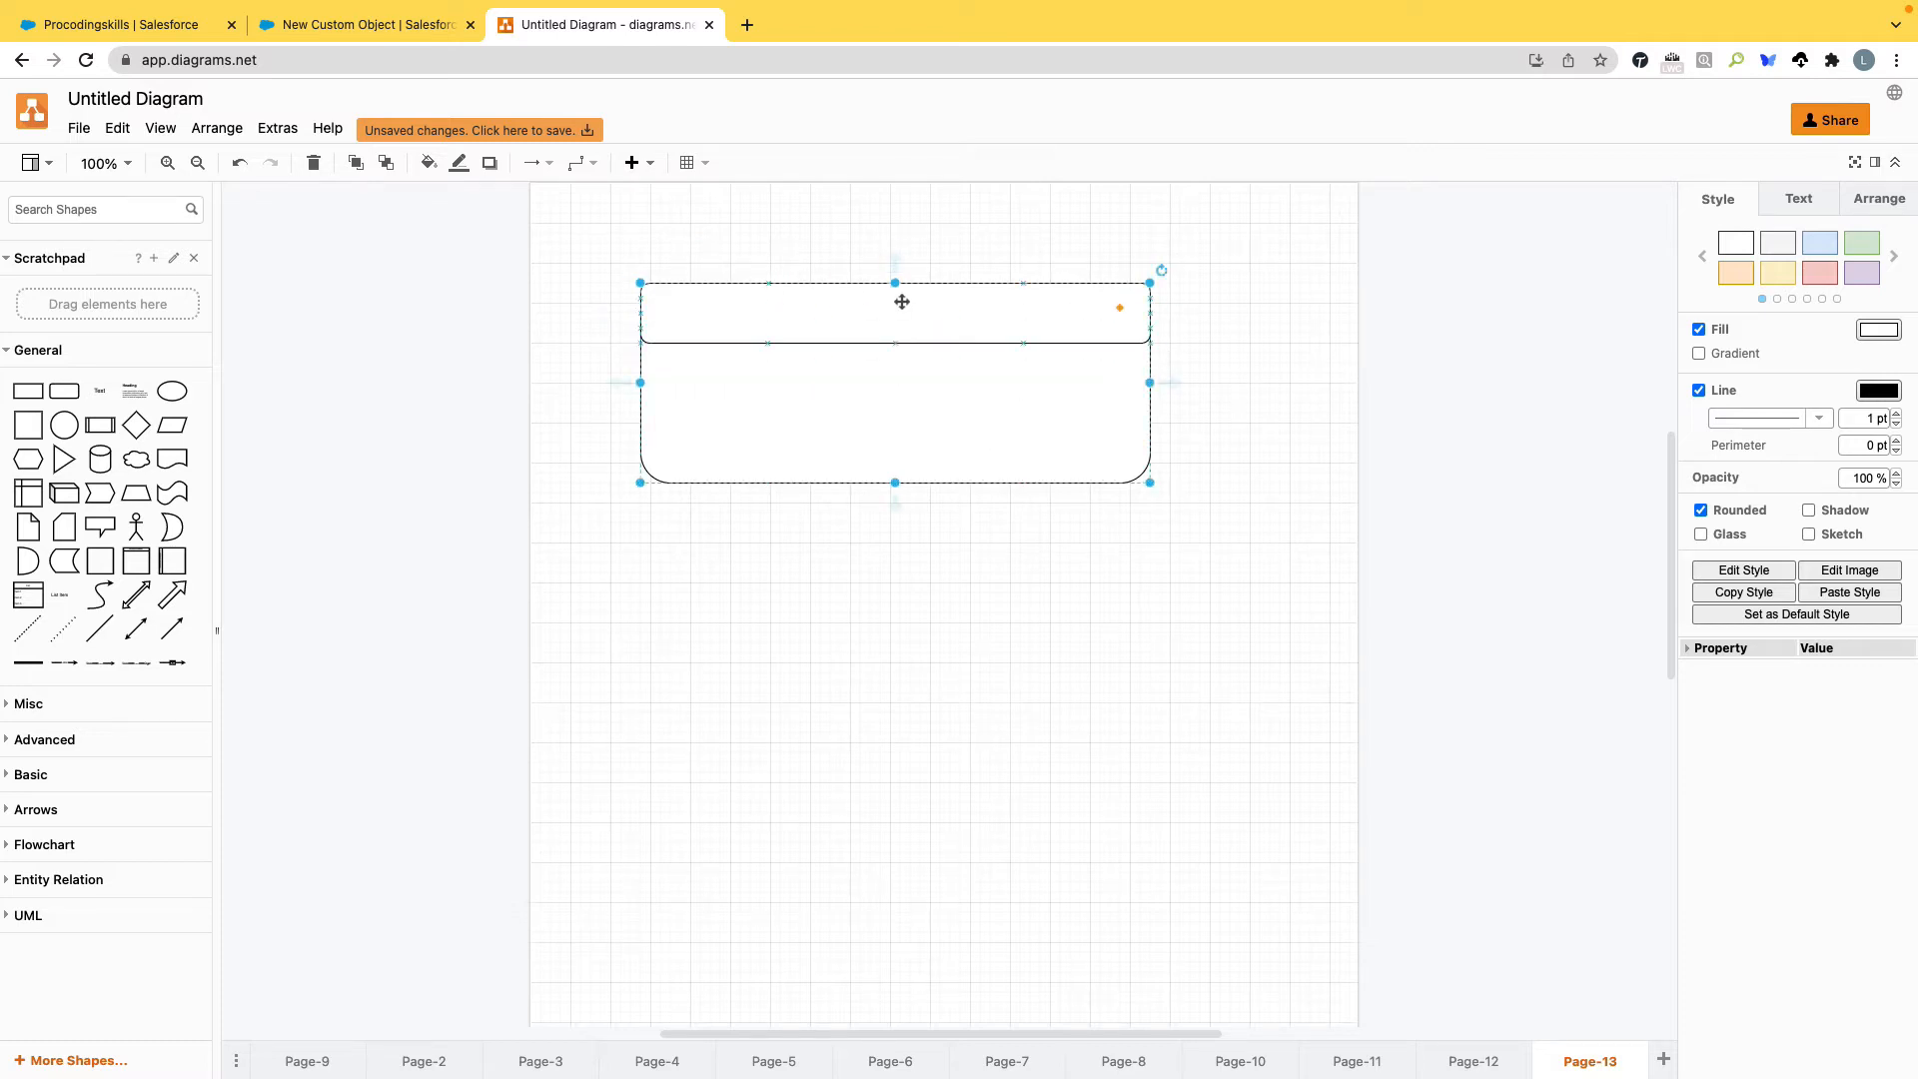
# Label the header box Name and add a second, nearly full-width rounded box directly beneath it
pyautogui.doubleClick(902, 302)
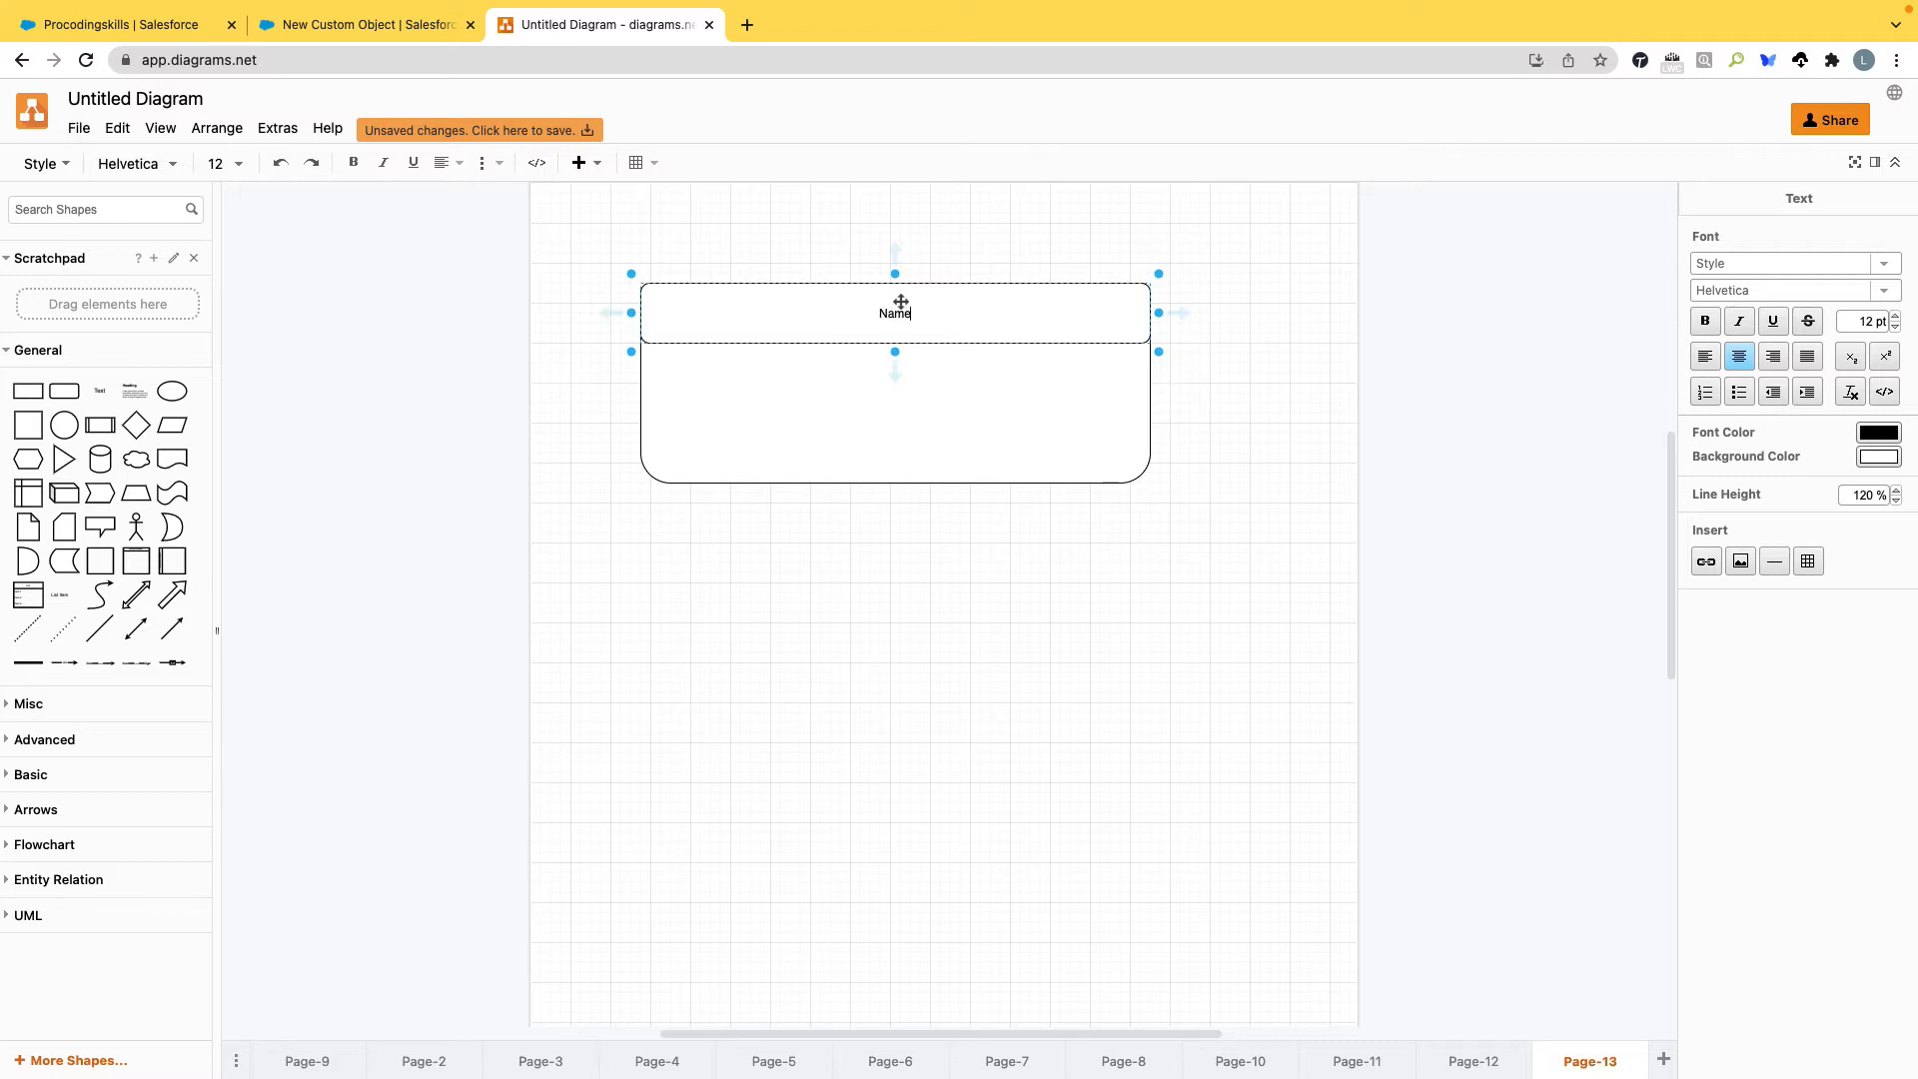
pyautogui.click(907, 383)
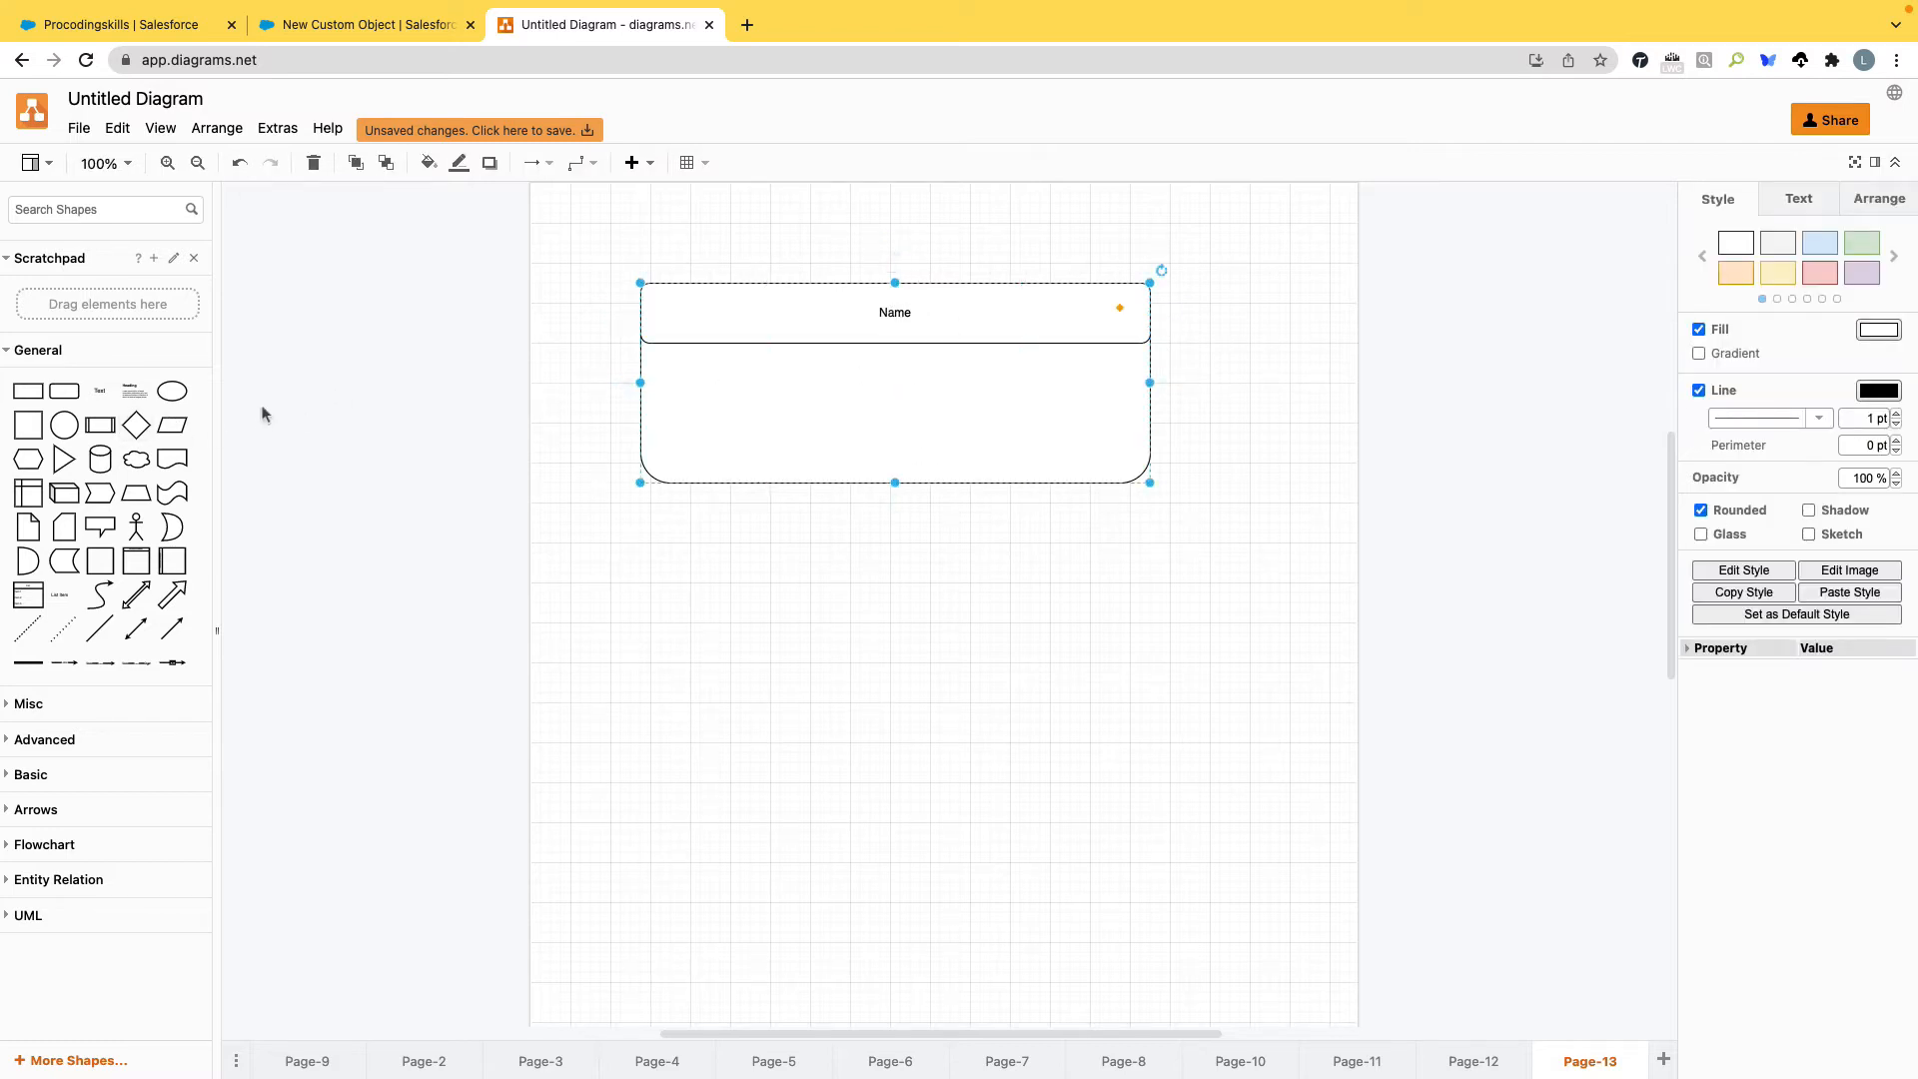
pyautogui.moveTo(28, 390); pyautogui.dragTo(644, 353)
pyautogui.moveTo(769, 381); pyautogui.dragTo(1141, 383)
pyautogui.doubleClick(925, 317)
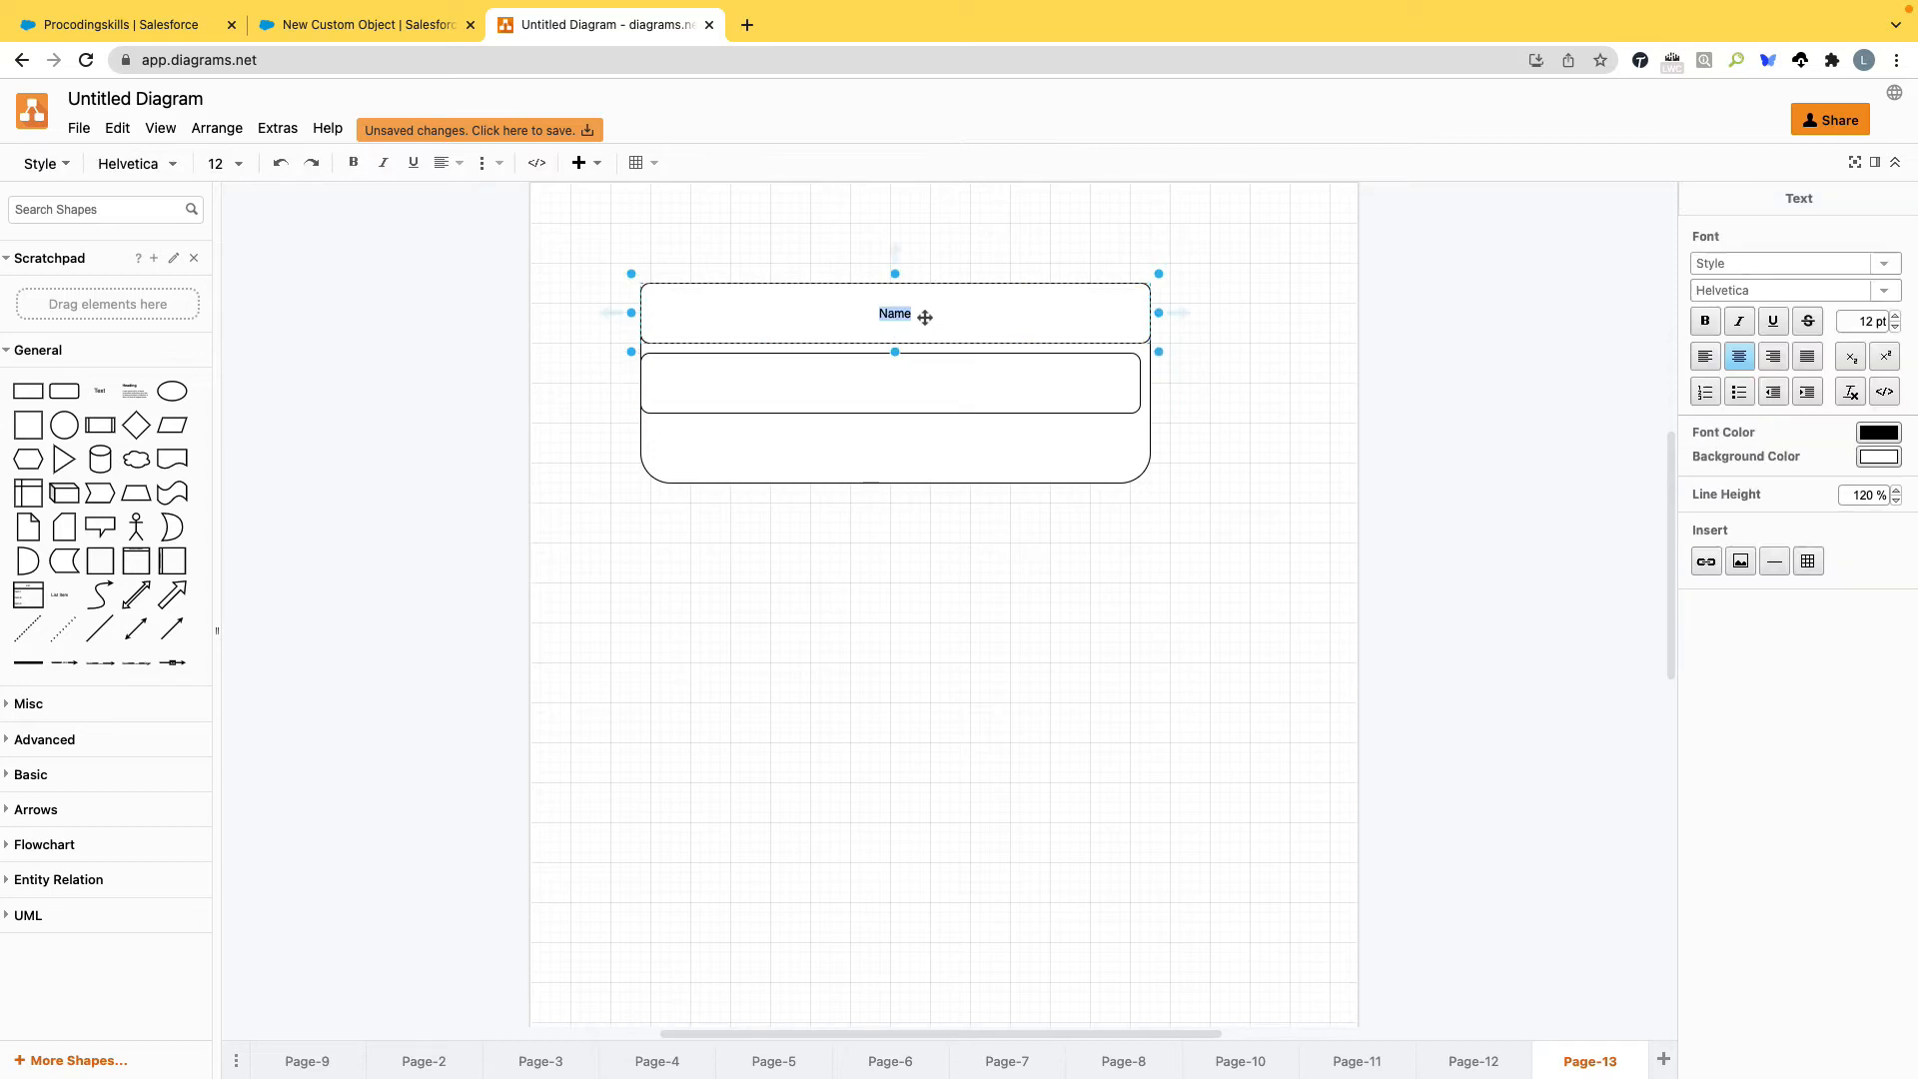
# Switch back to the custom object form and examine the Record Name field and its data type
pyautogui.click(345, 27)
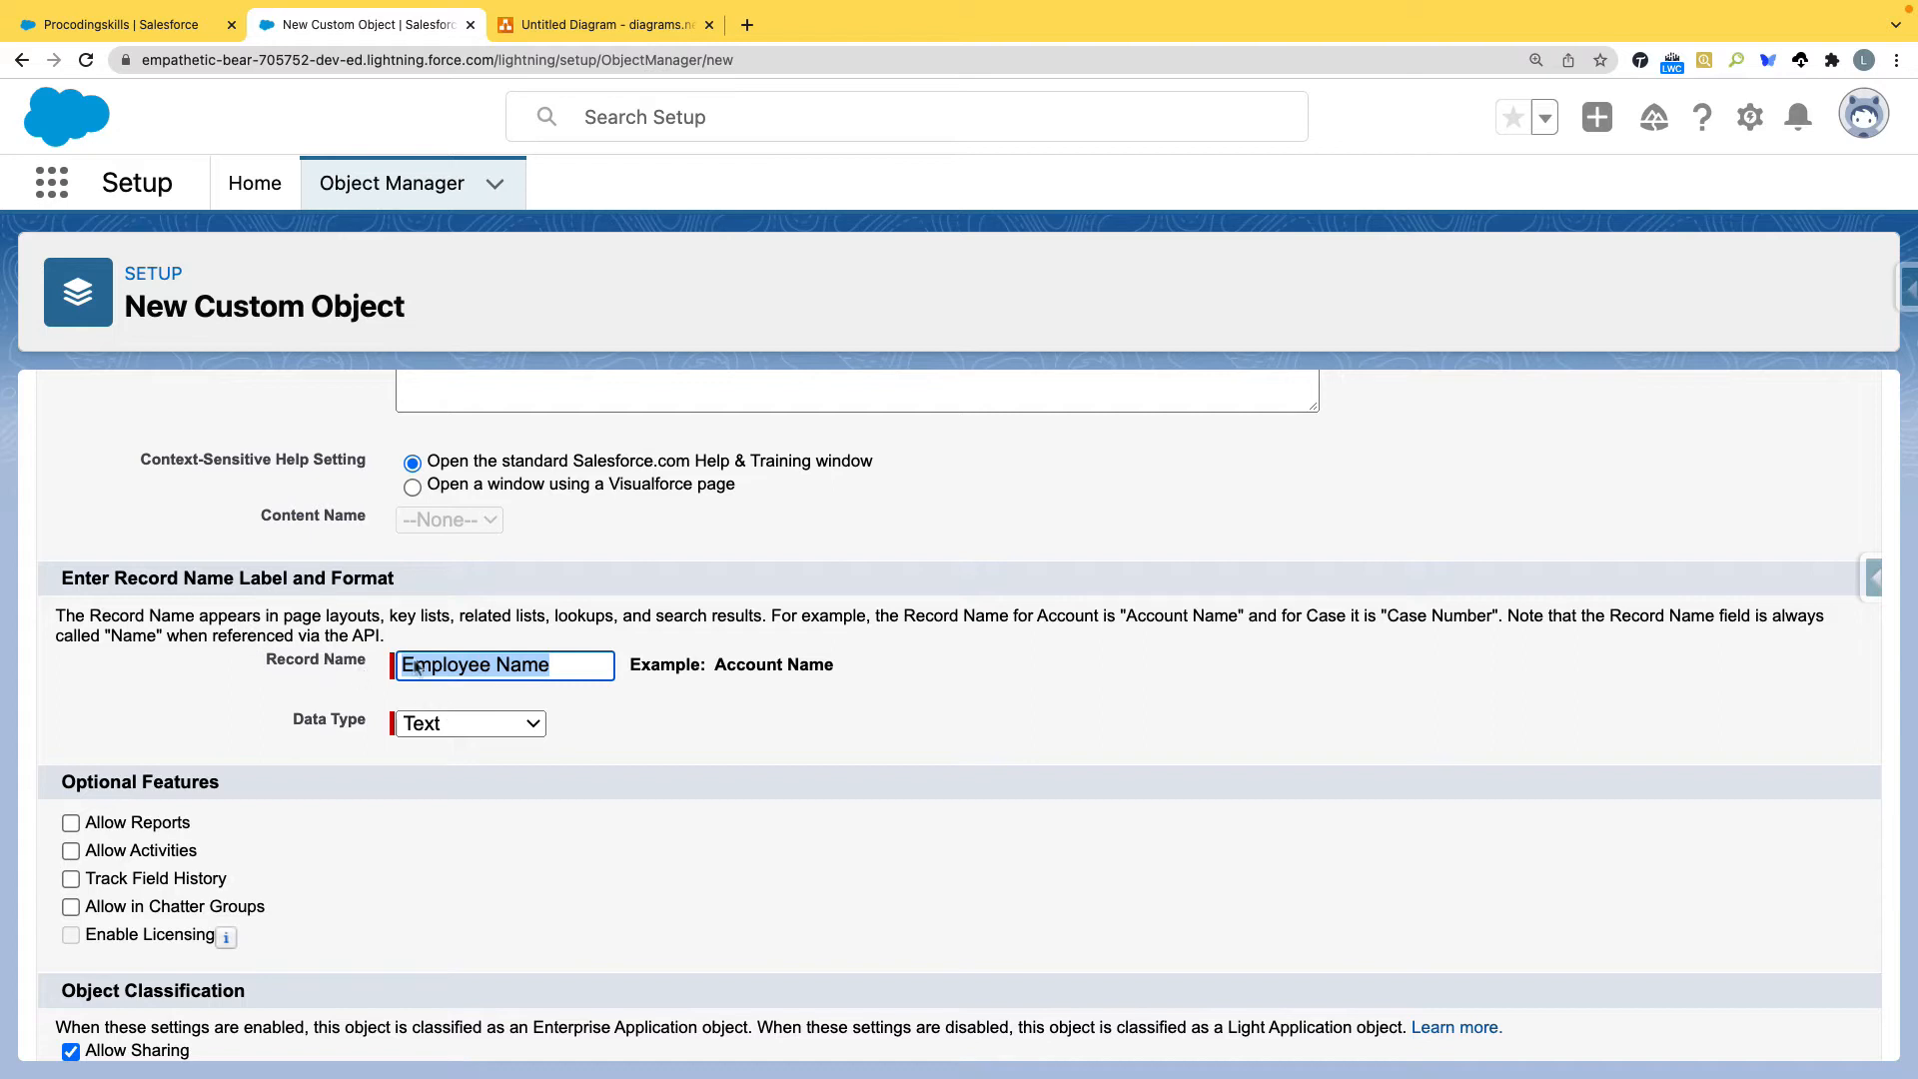
pyautogui.click(586, 665)
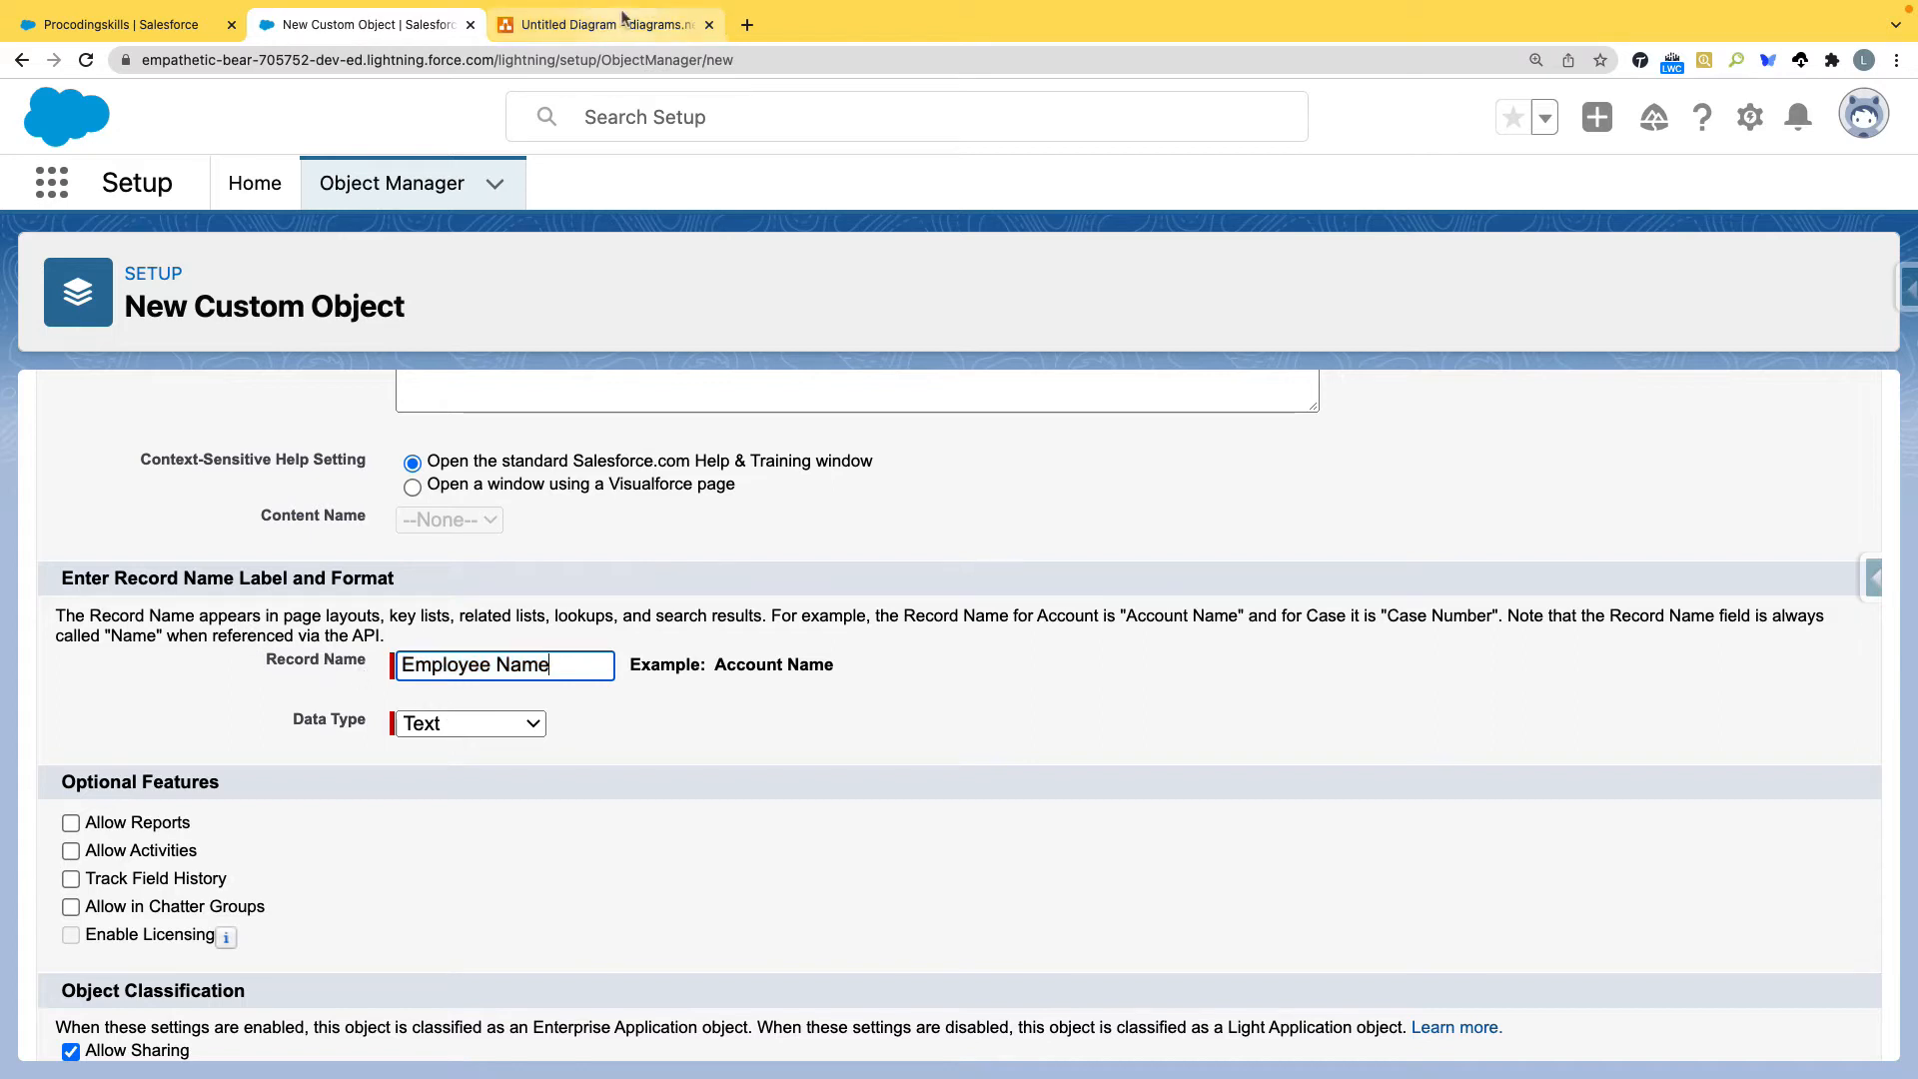
pyautogui.moveTo(551, 664); pyautogui.dragTo(385, 658)
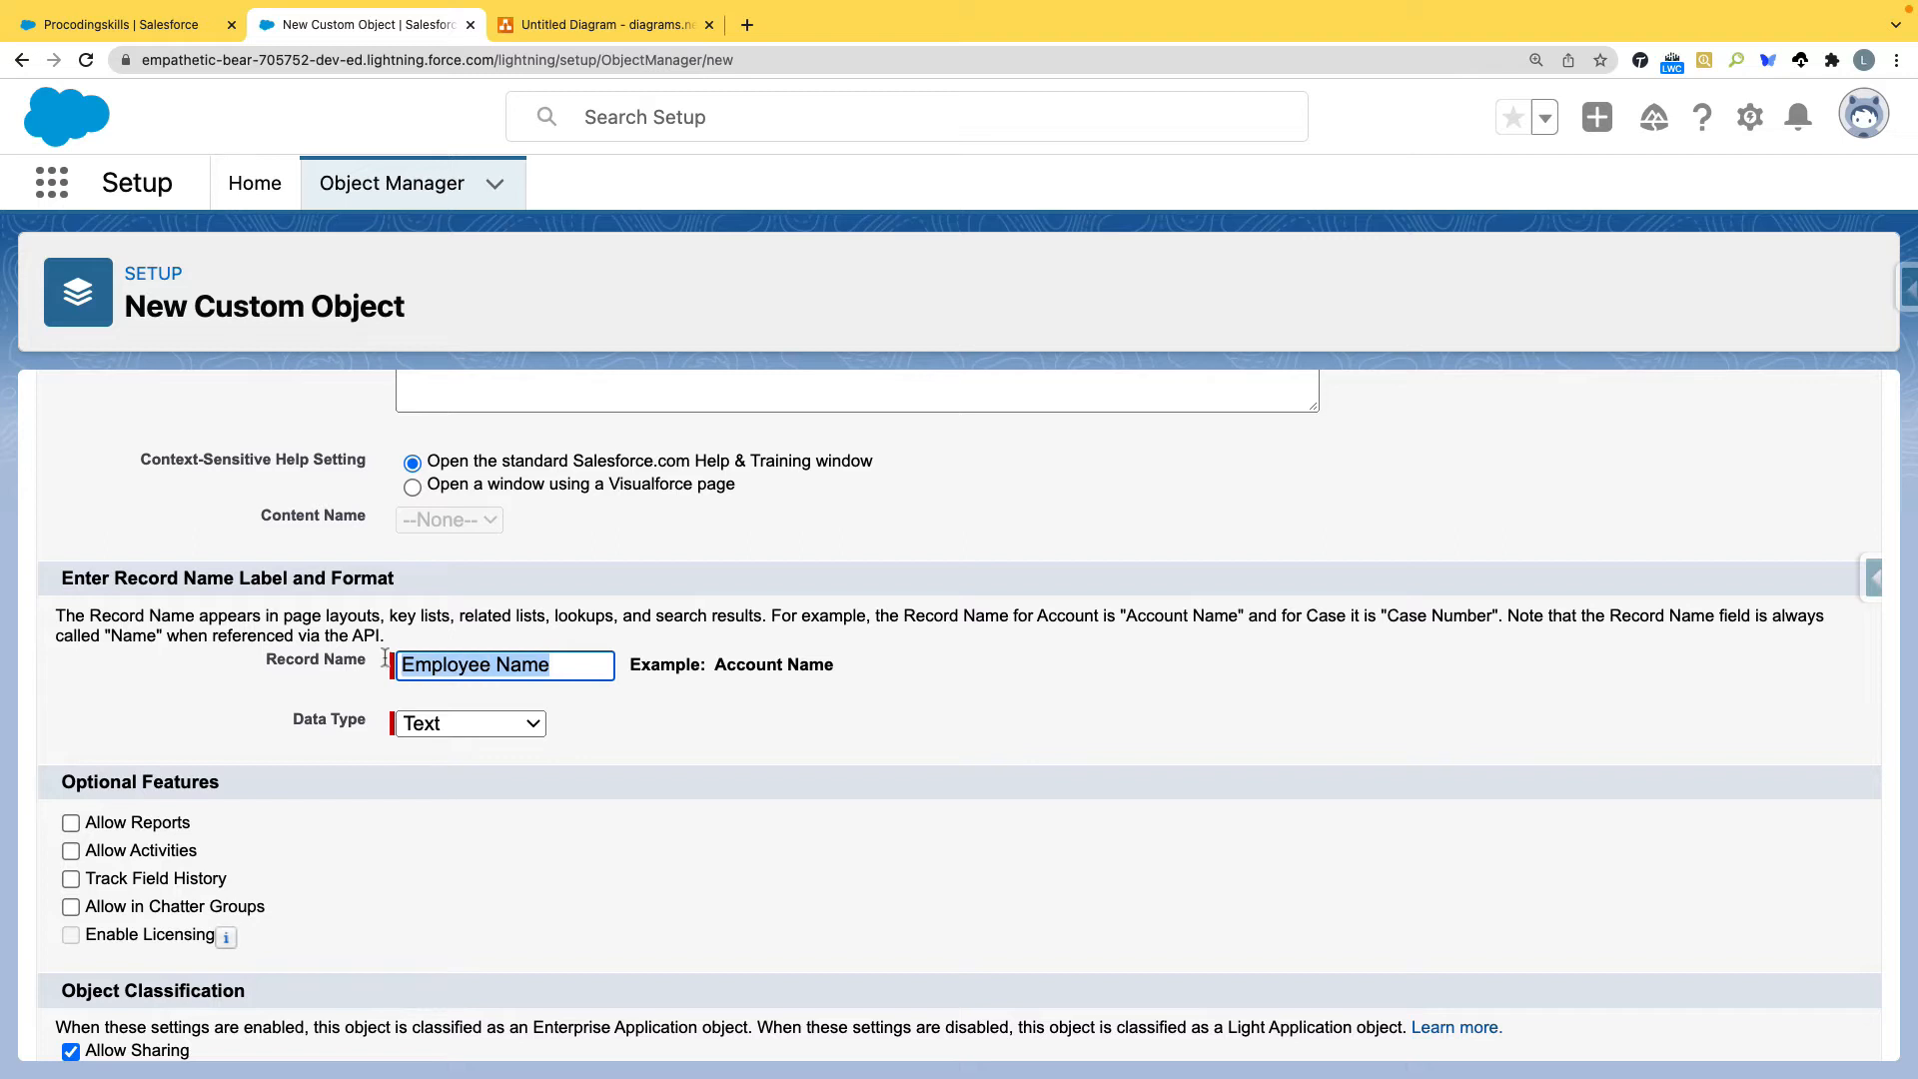
pyautogui.doubleClick(510, 673)
pyautogui.click(564, 670)
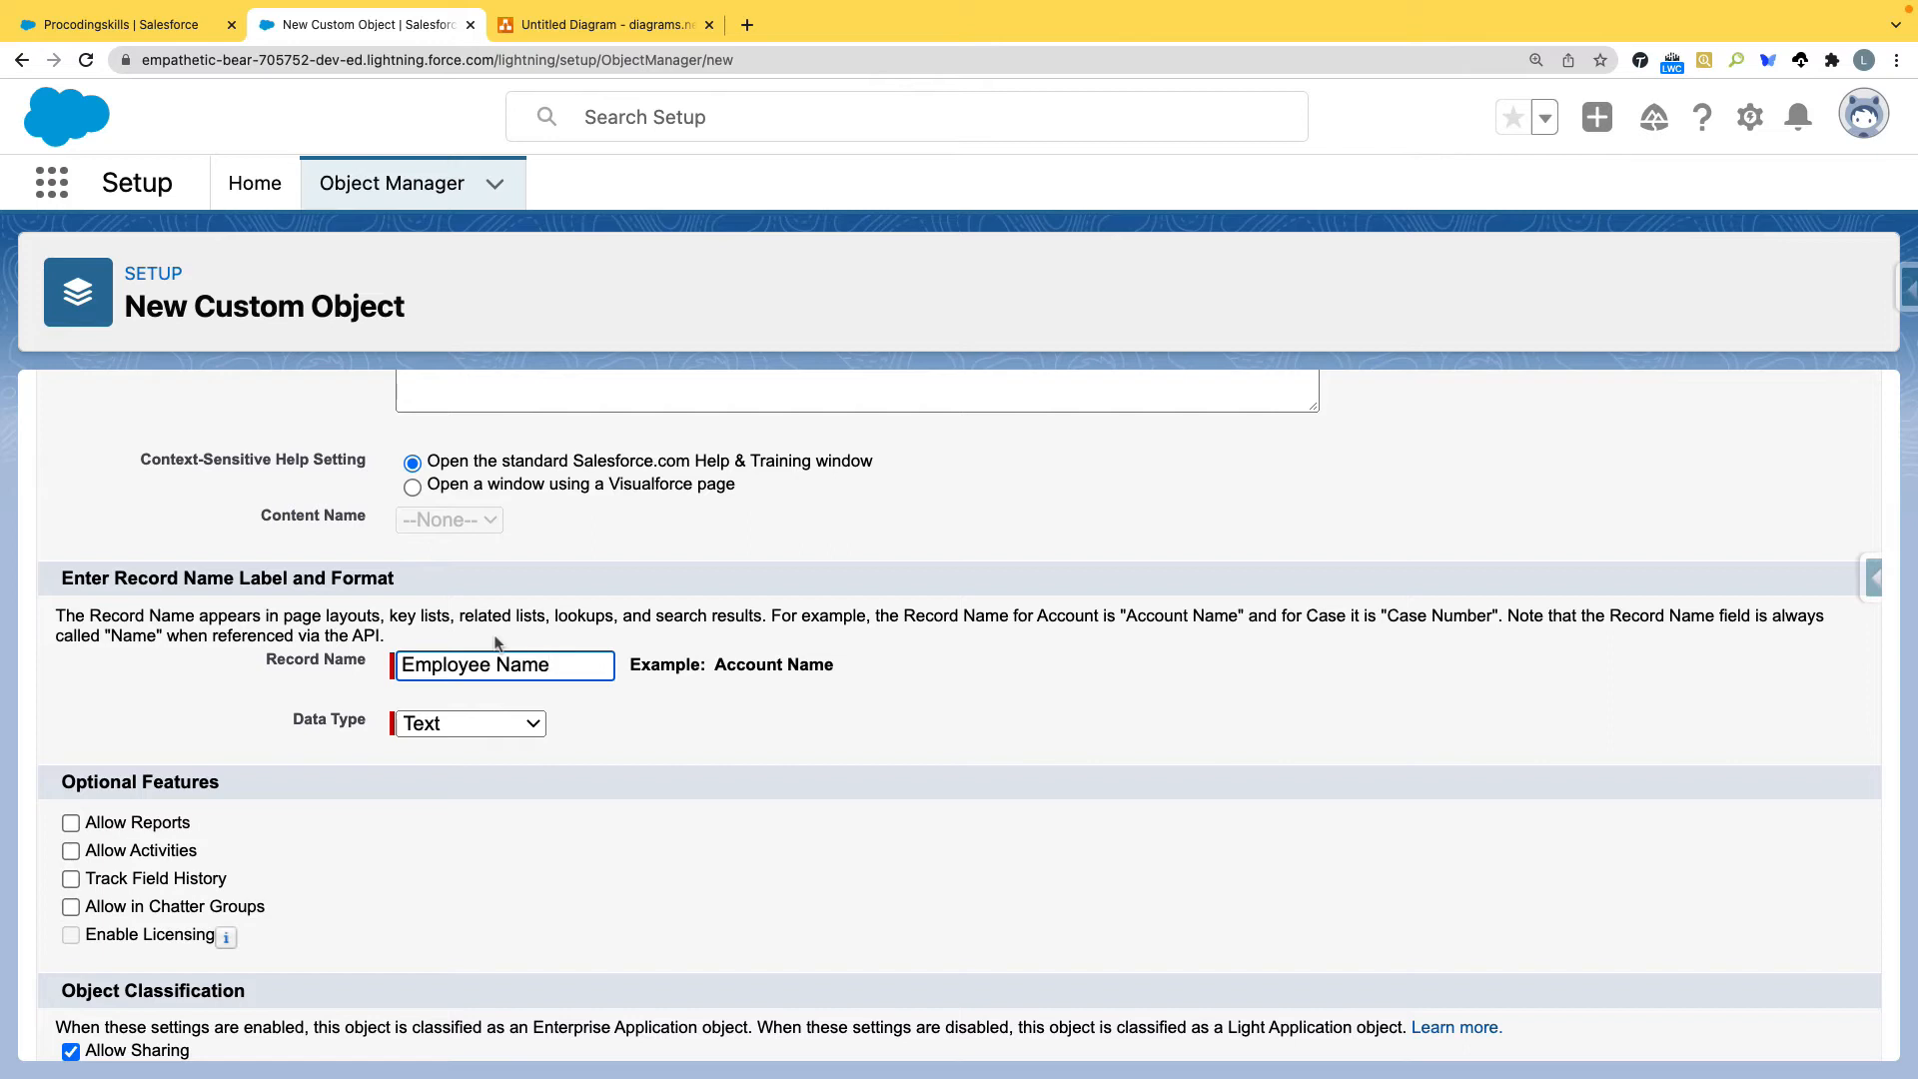
pyautogui.scroll(-1, 478, 691)
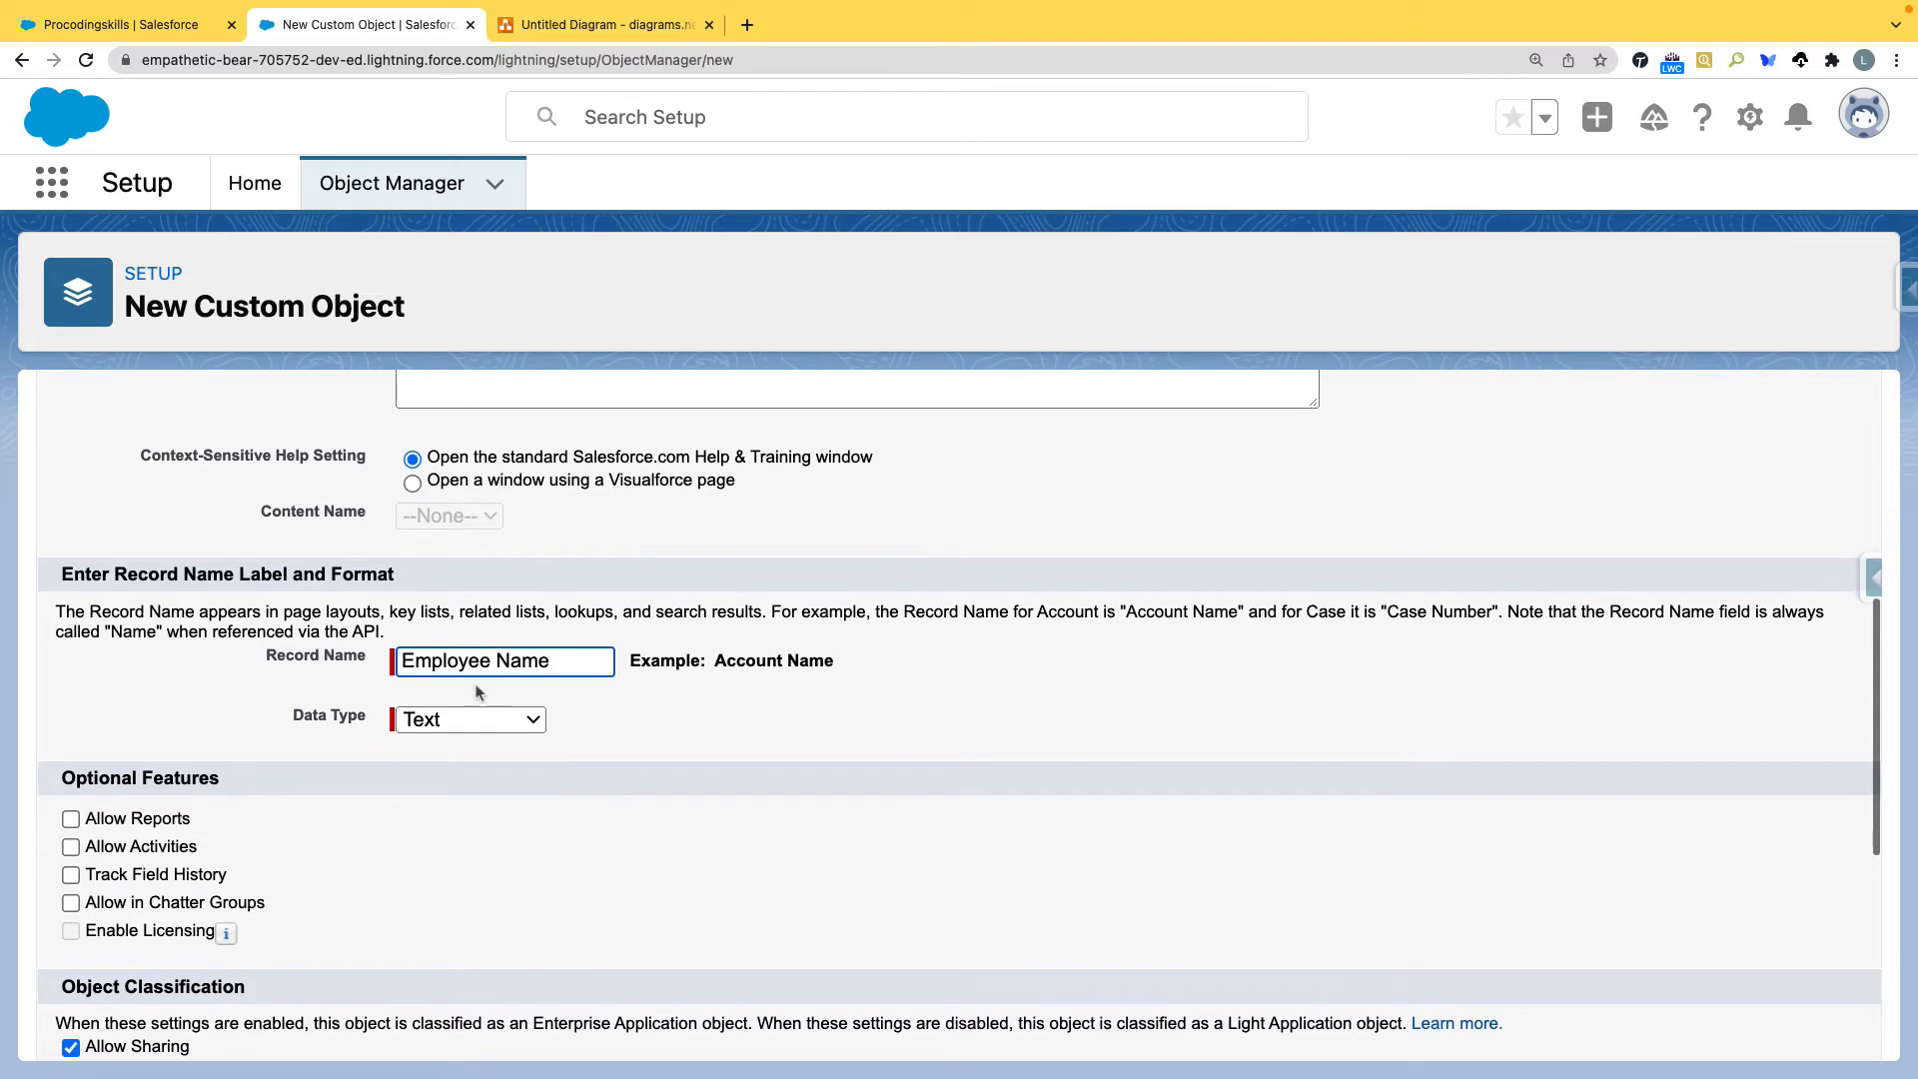
pyautogui.scroll(1, 404, 666)
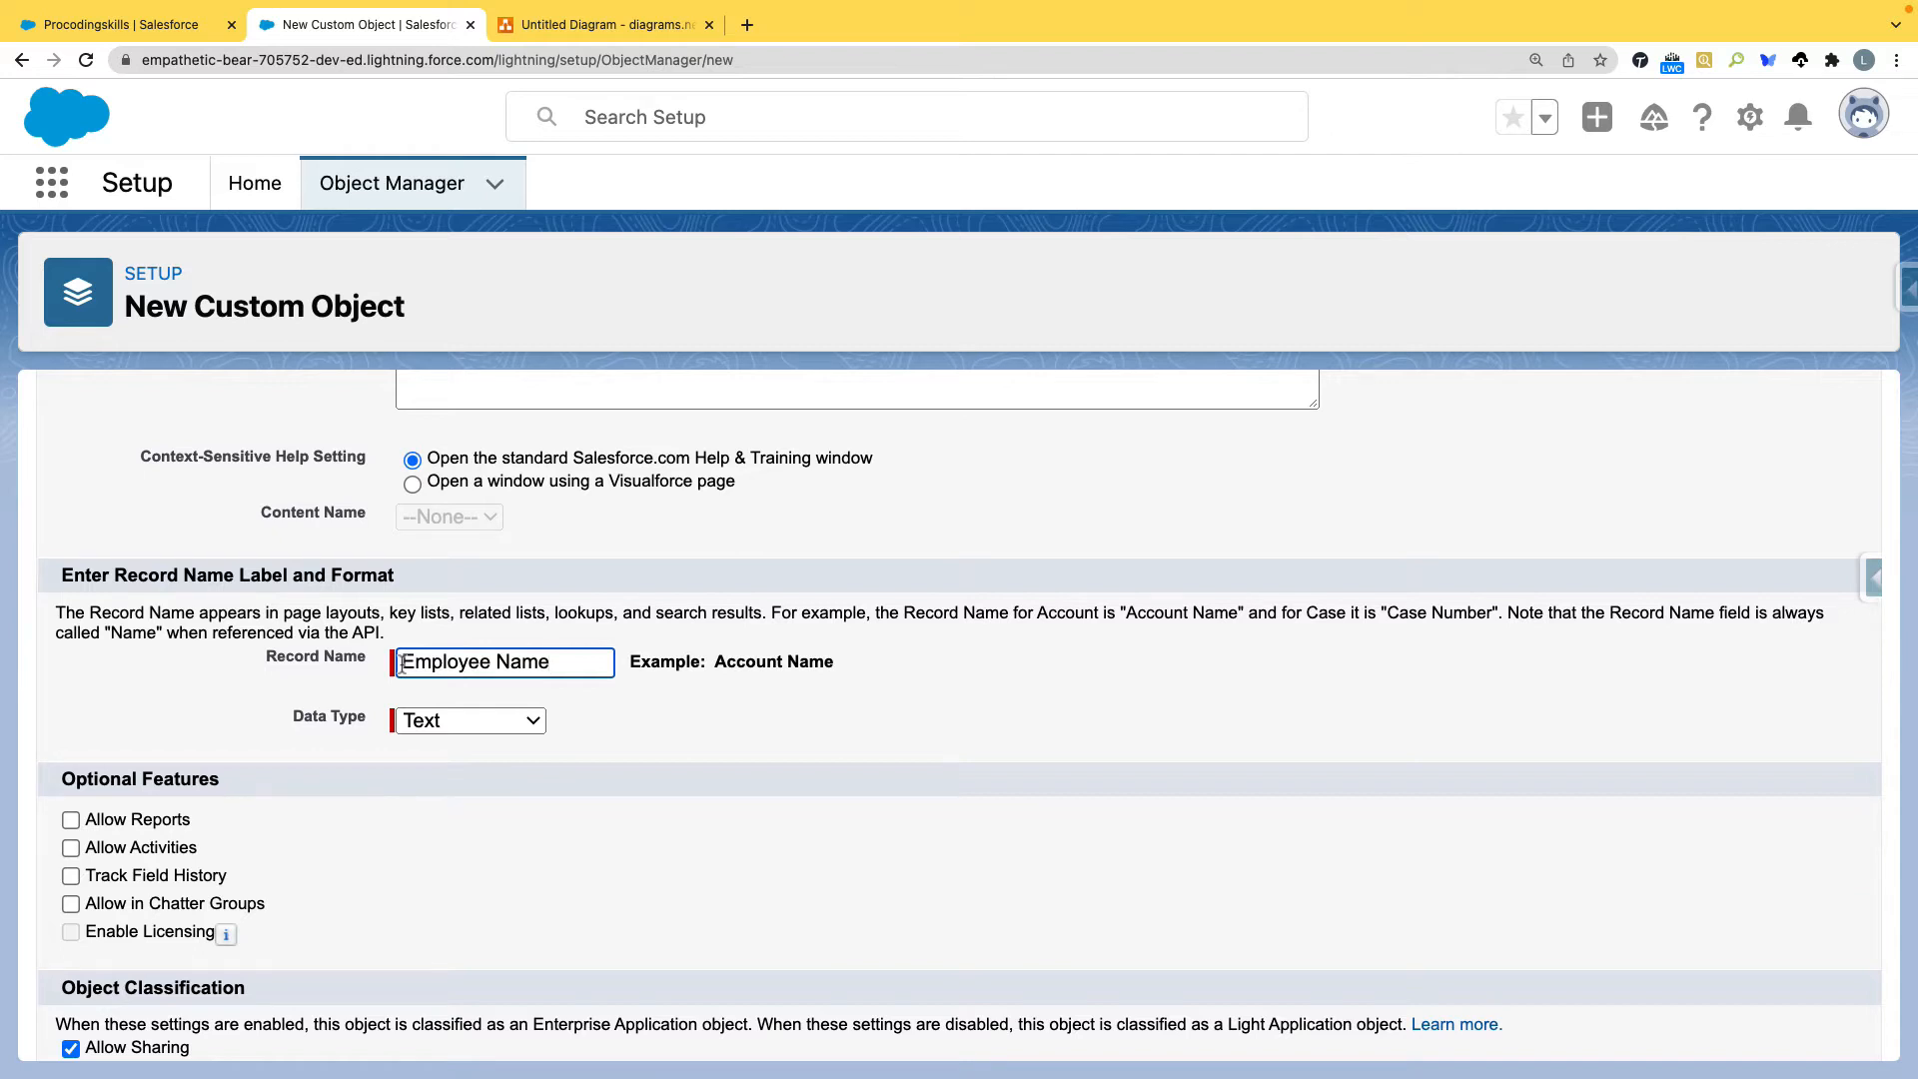
# Switch to the Salesforce account page, show the All Accounts list view and examine the first record's phone and account name
pyautogui.click(120, 24)
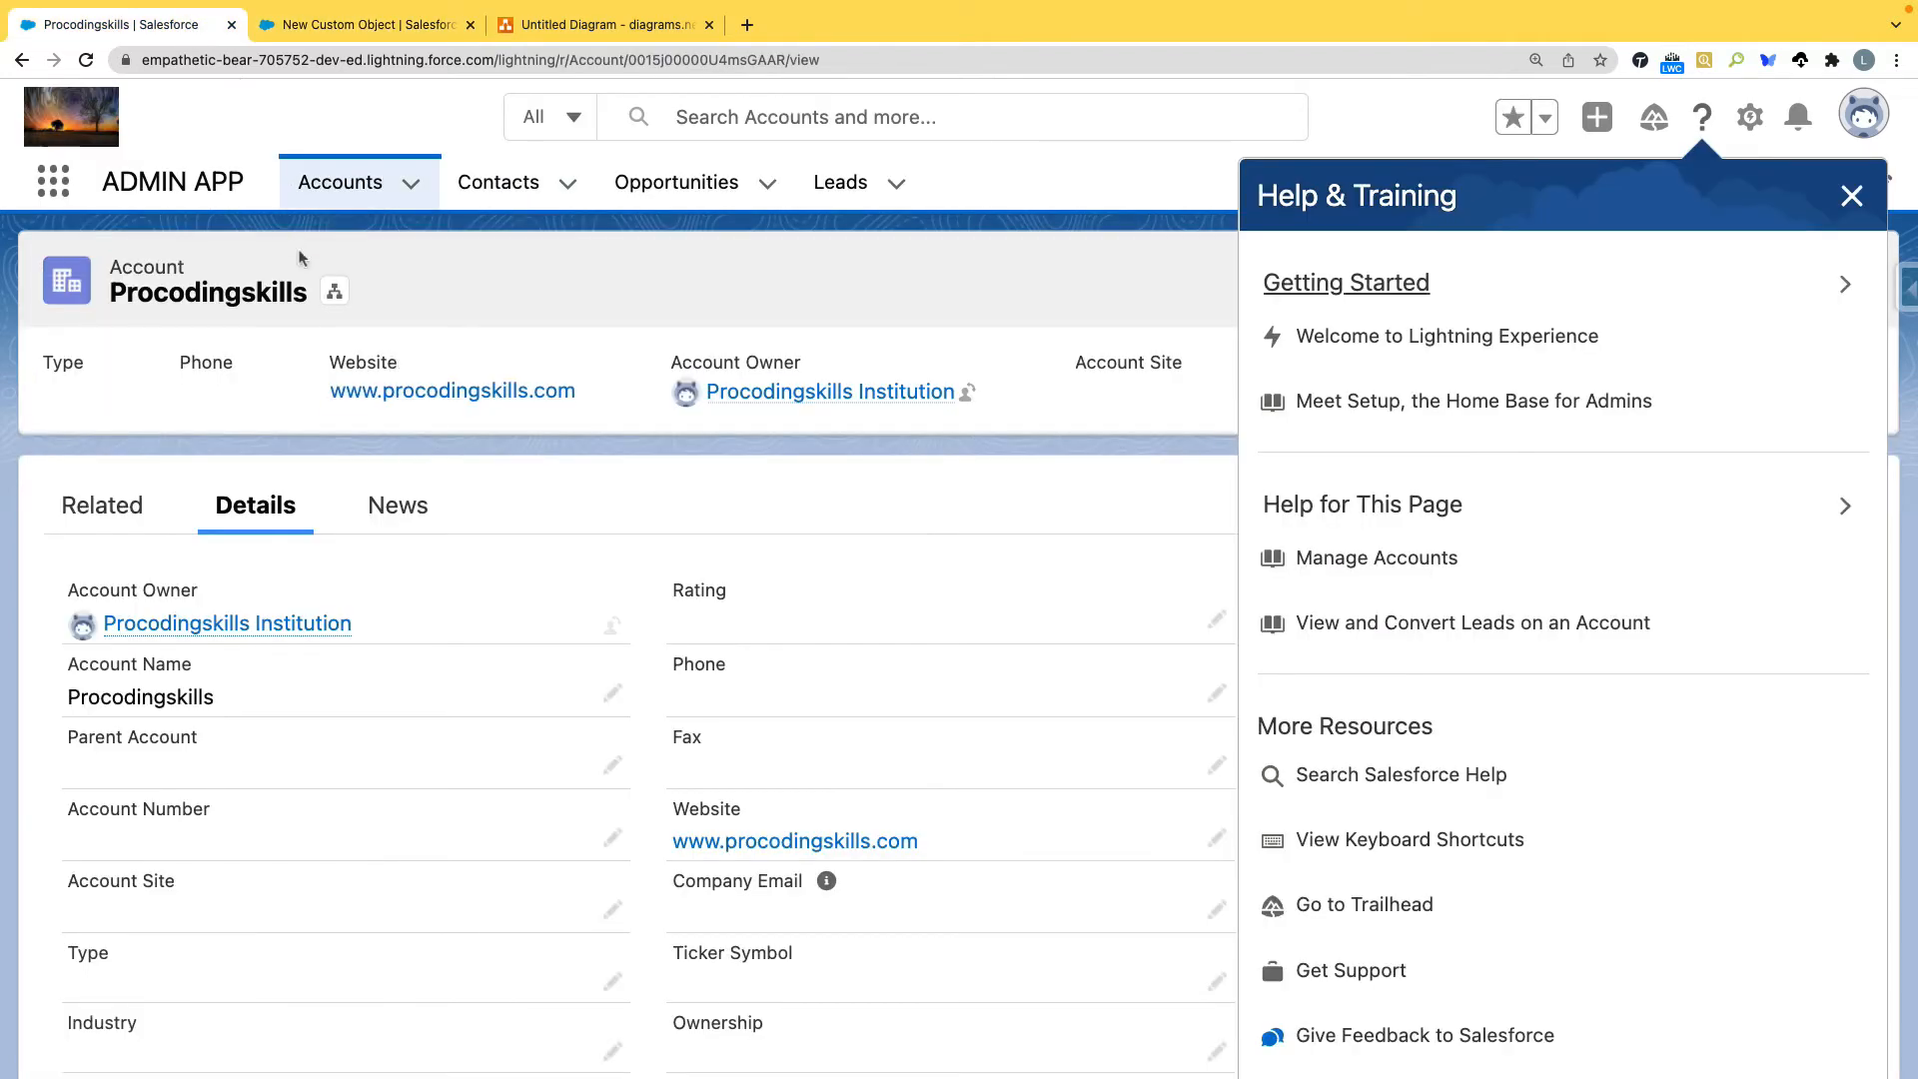
pyautogui.click(322, 182)
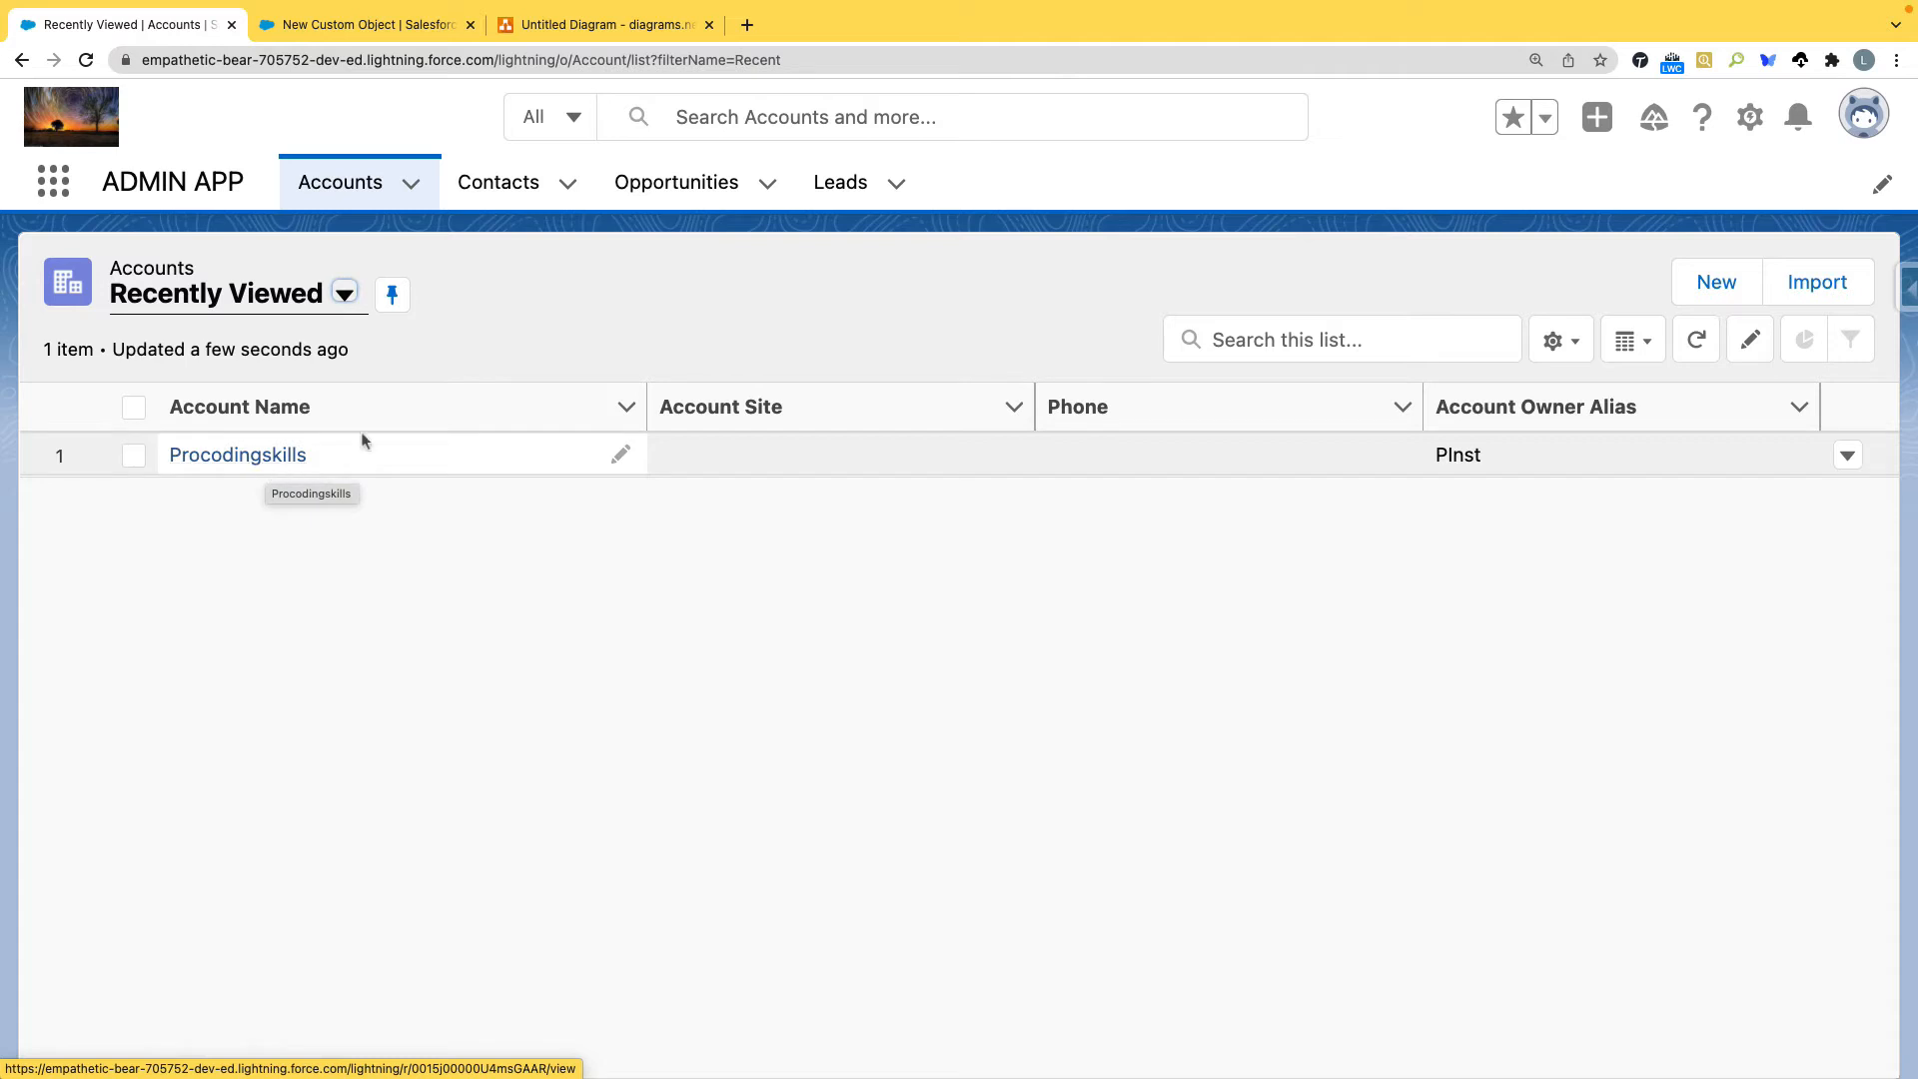
pyautogui.click(346, 299)
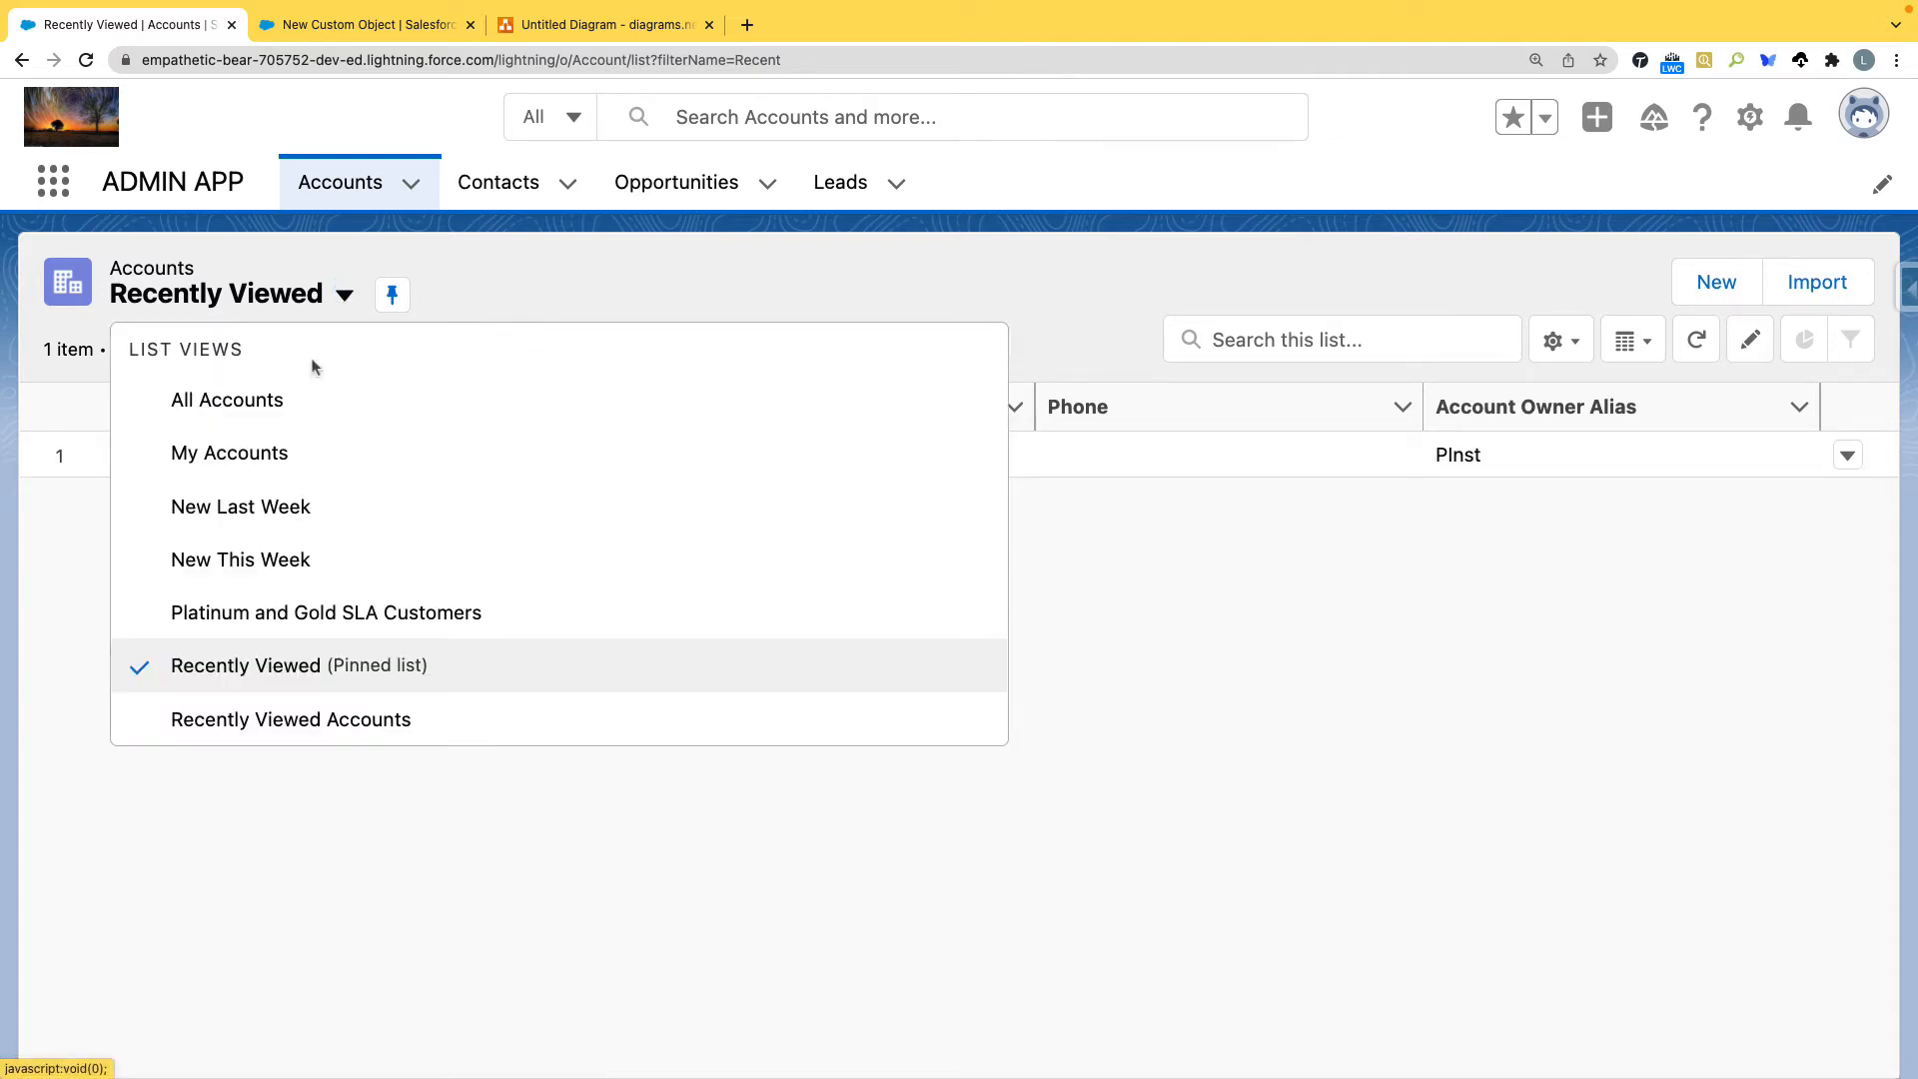
pyautogui.click(284, 402)
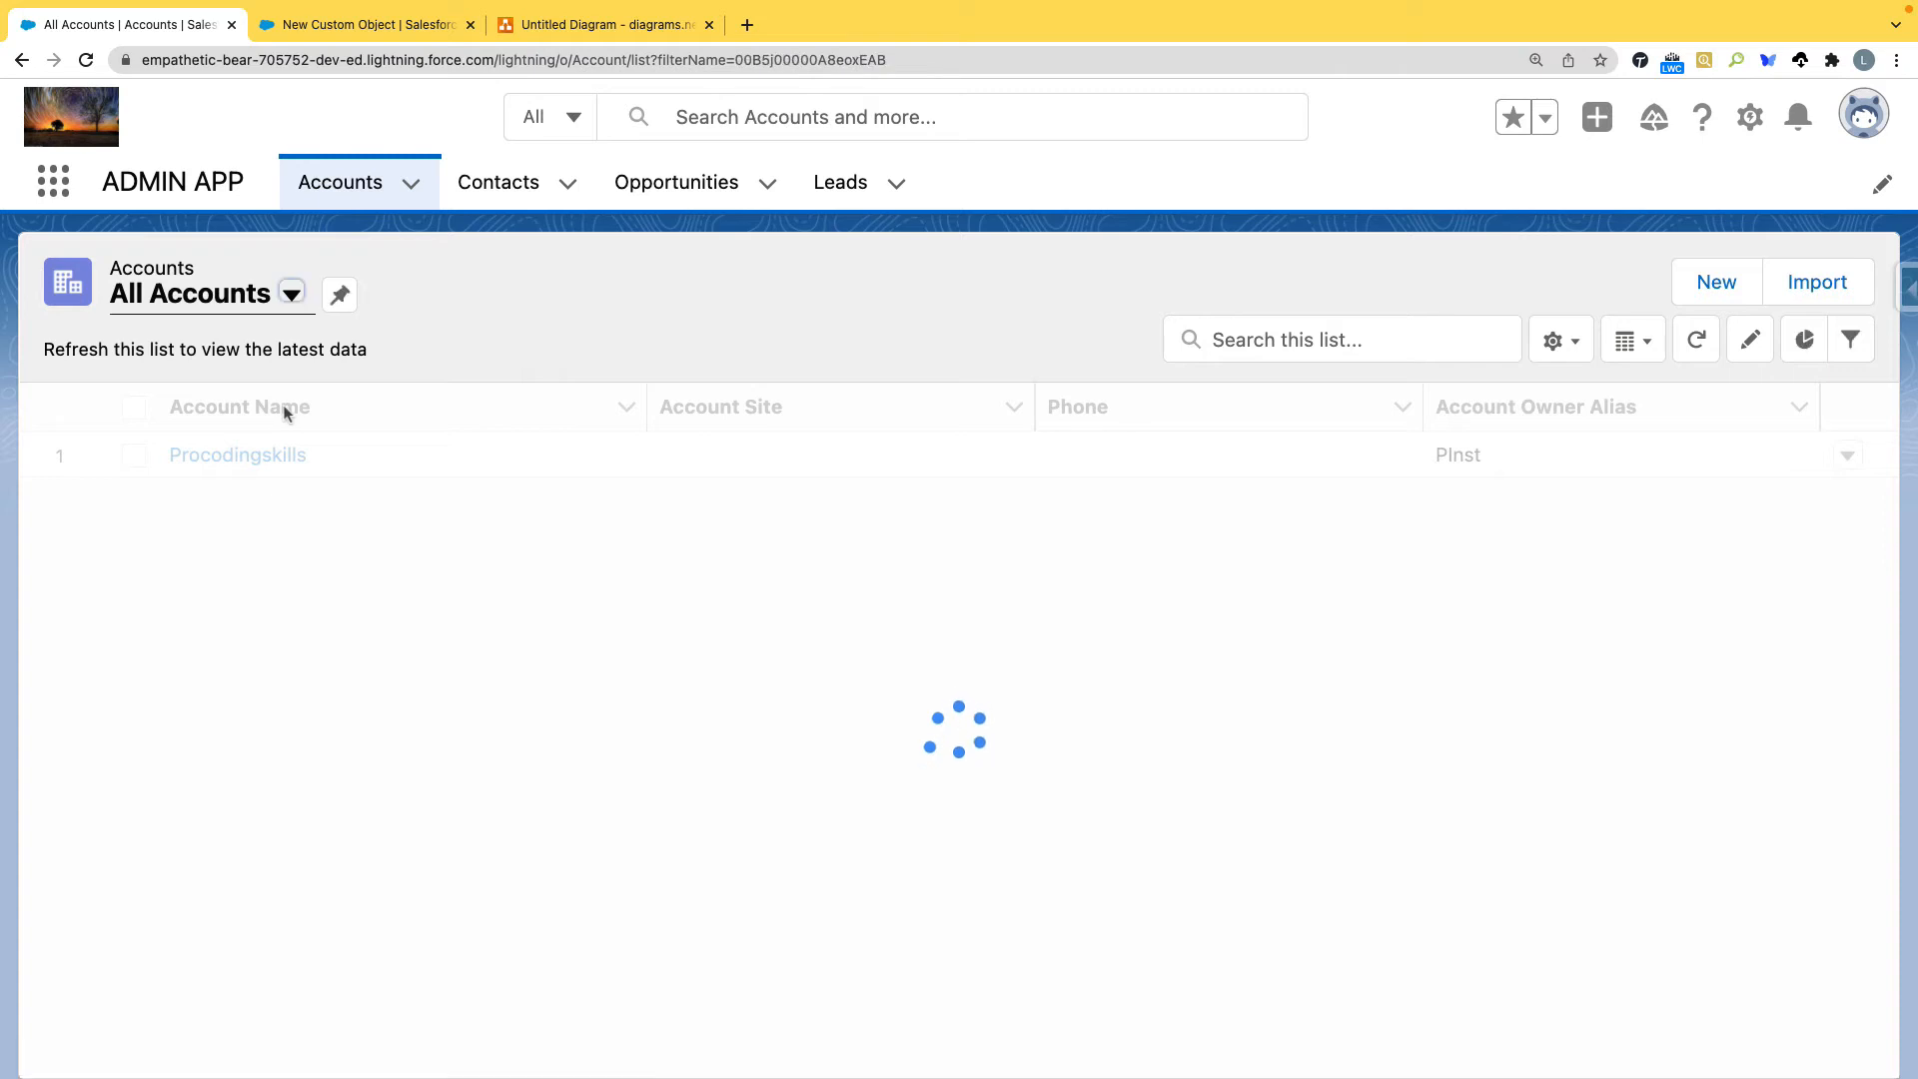
pyautogui.click(799, 457)
pyautogui.moveTo(1009, 454); pyautogui.dragTo(1181, 454)
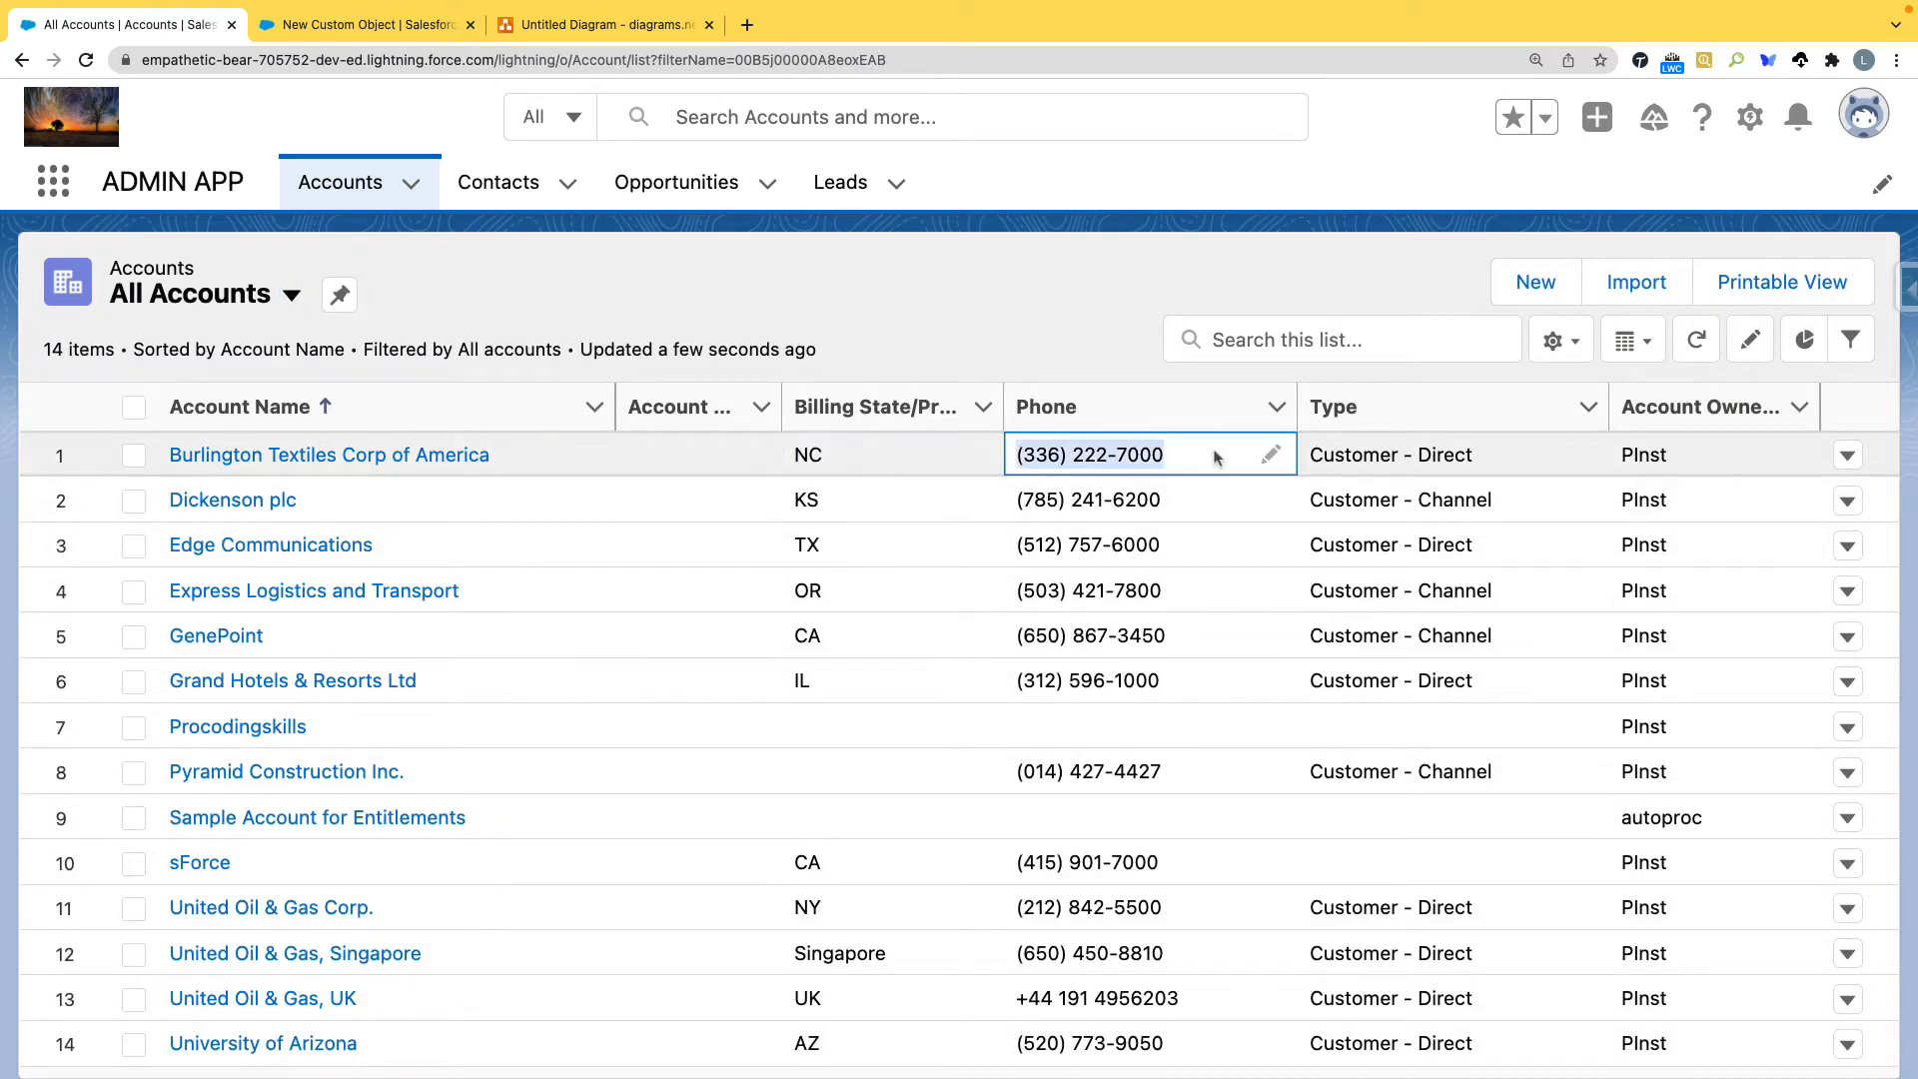
pyautogui.click(538, 461)
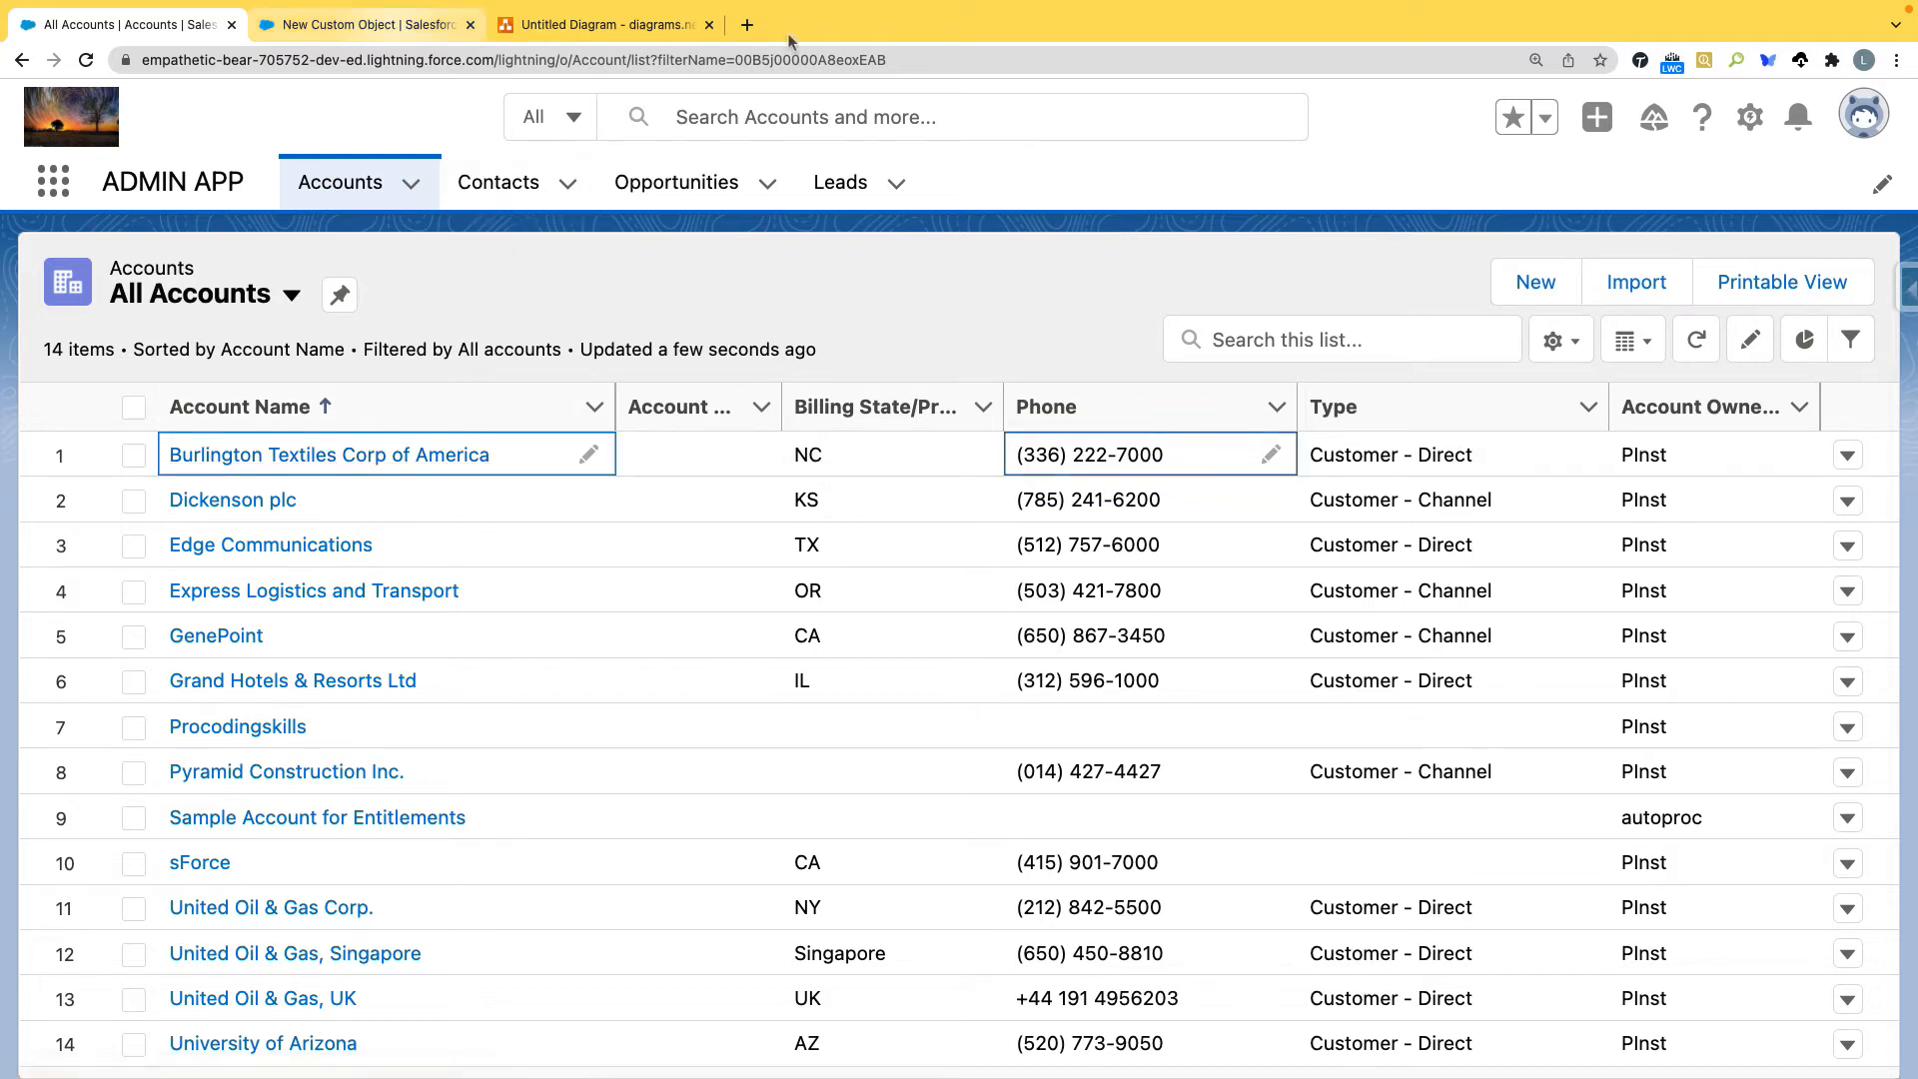
# Move the custom object form's browser tab behind the diagram's, and close the diagram without saving it
pyautogui.moveTo(400, 26); pyautogui.dragTo(788, 42)
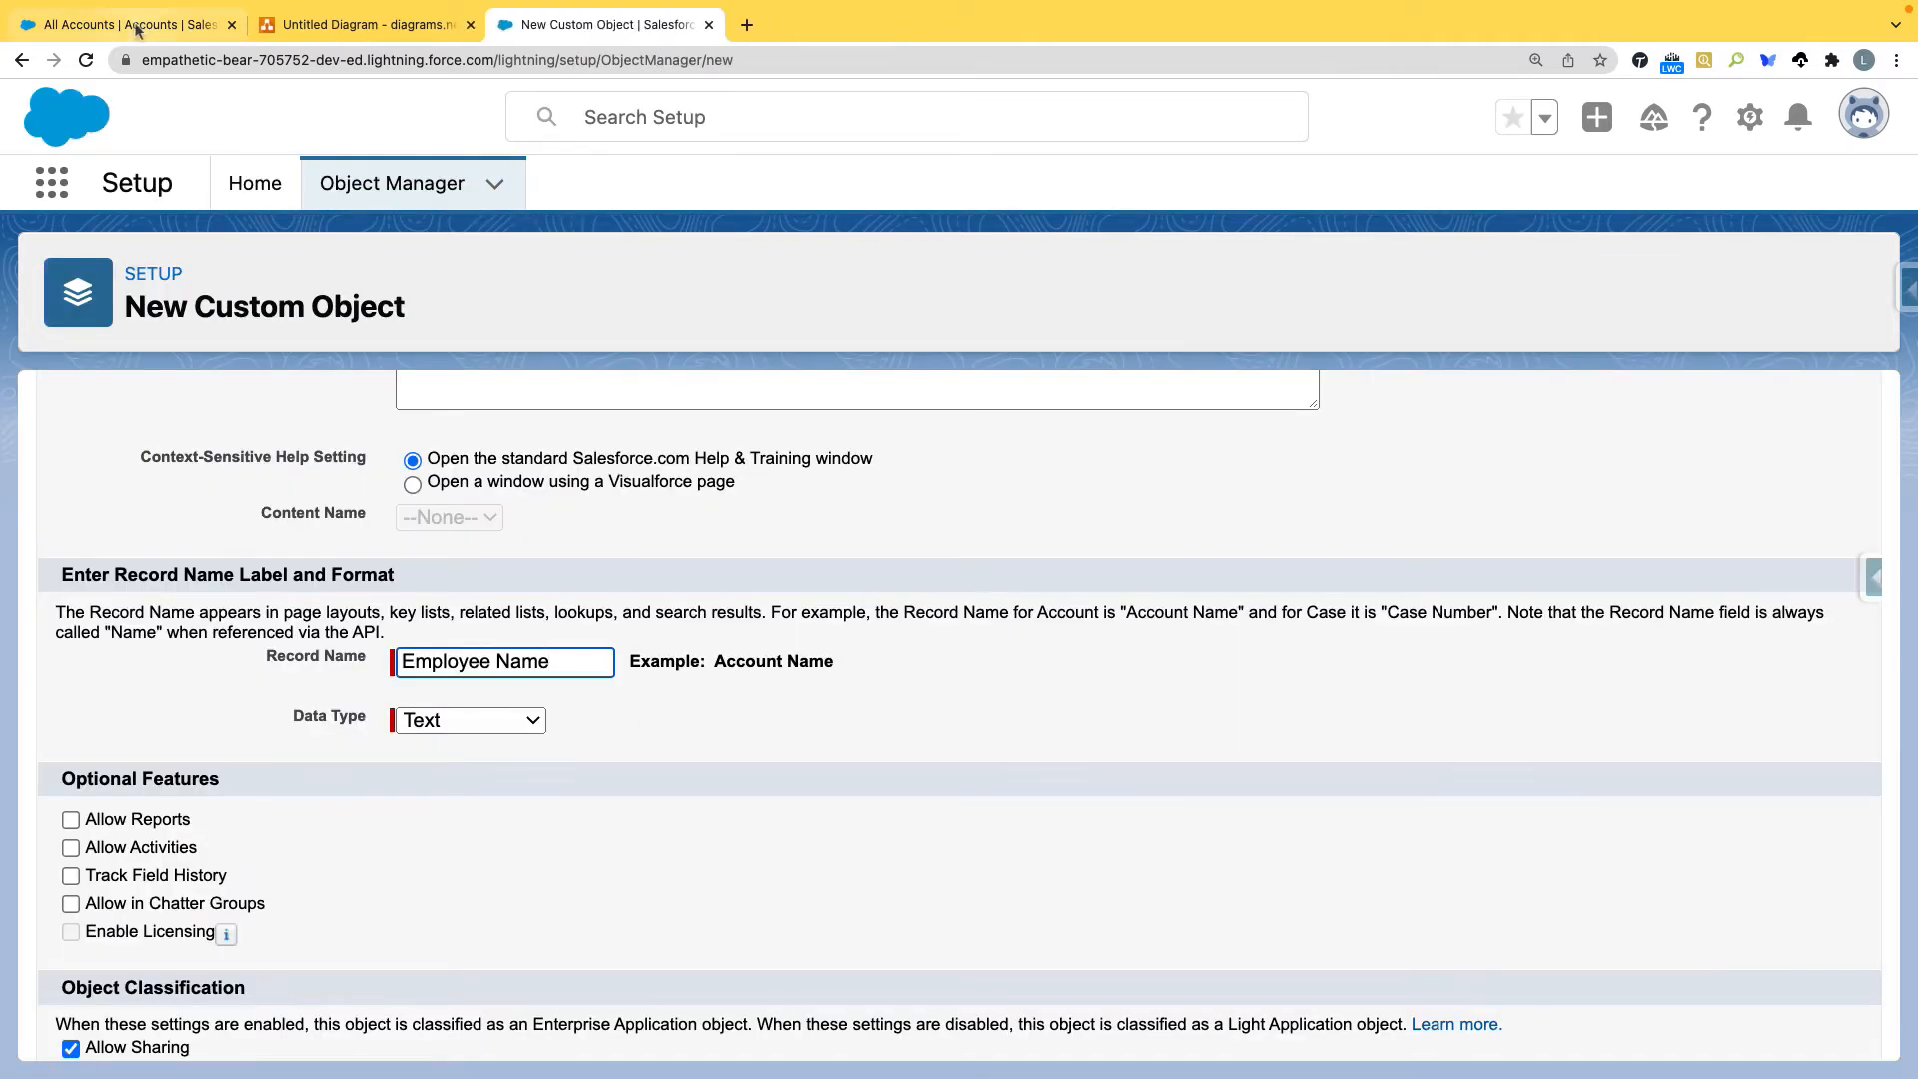
pyautogui.click(137, 28)
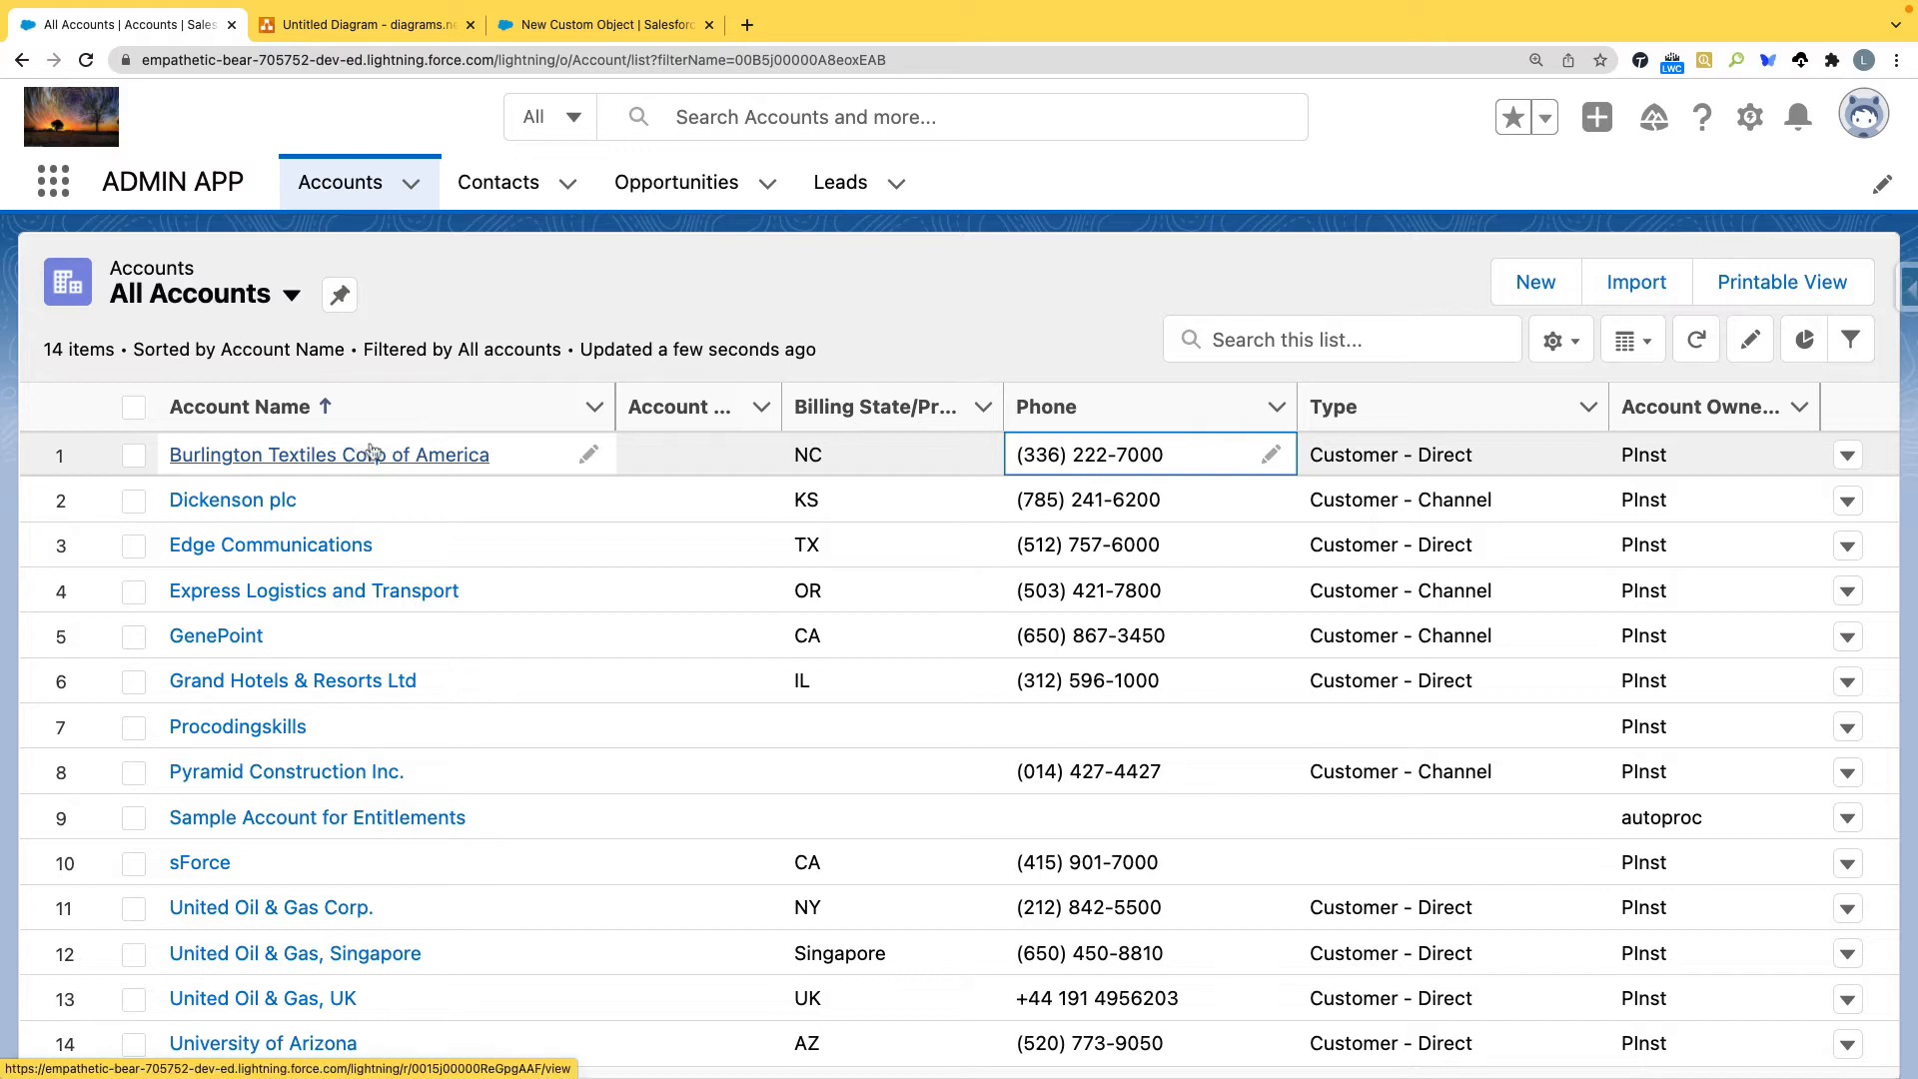
pyautogui.click(368, 22)
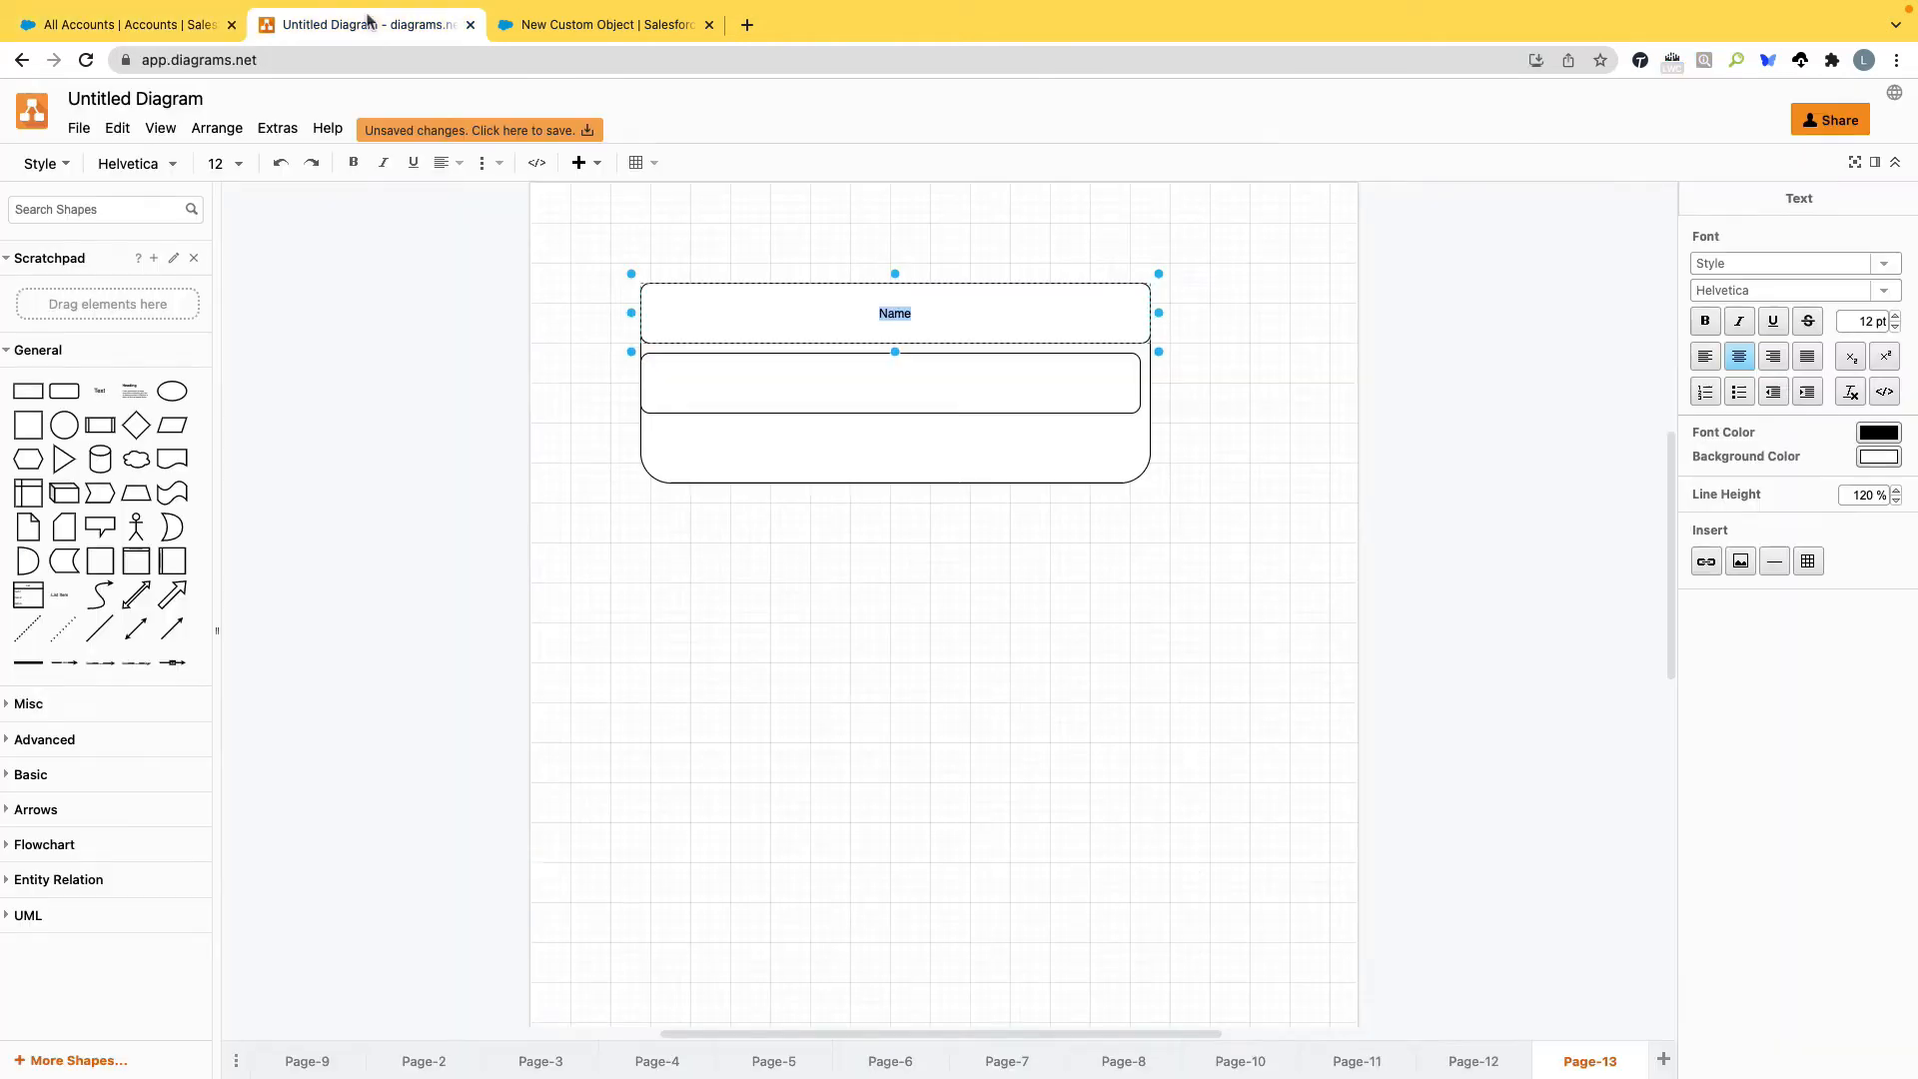
pyautogui.click(593, 23)
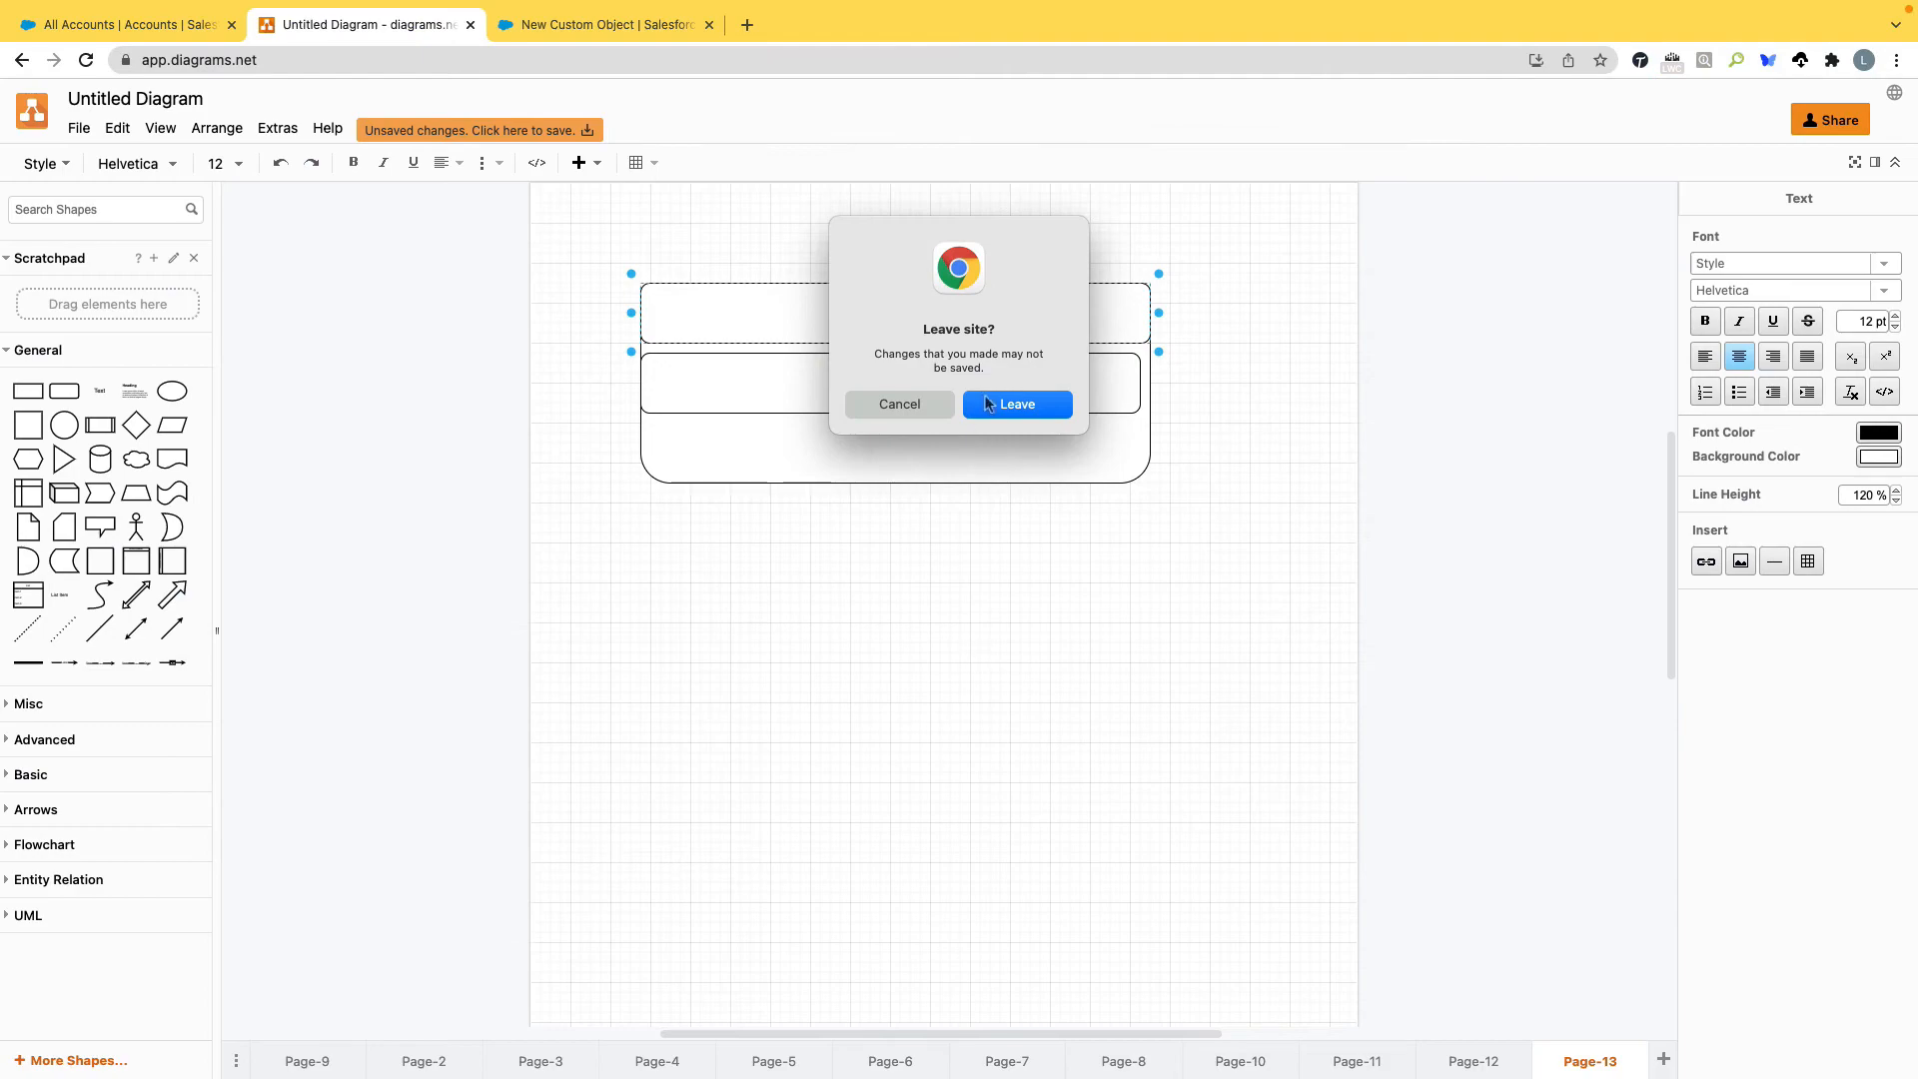
pyautogui.click(990, 405)
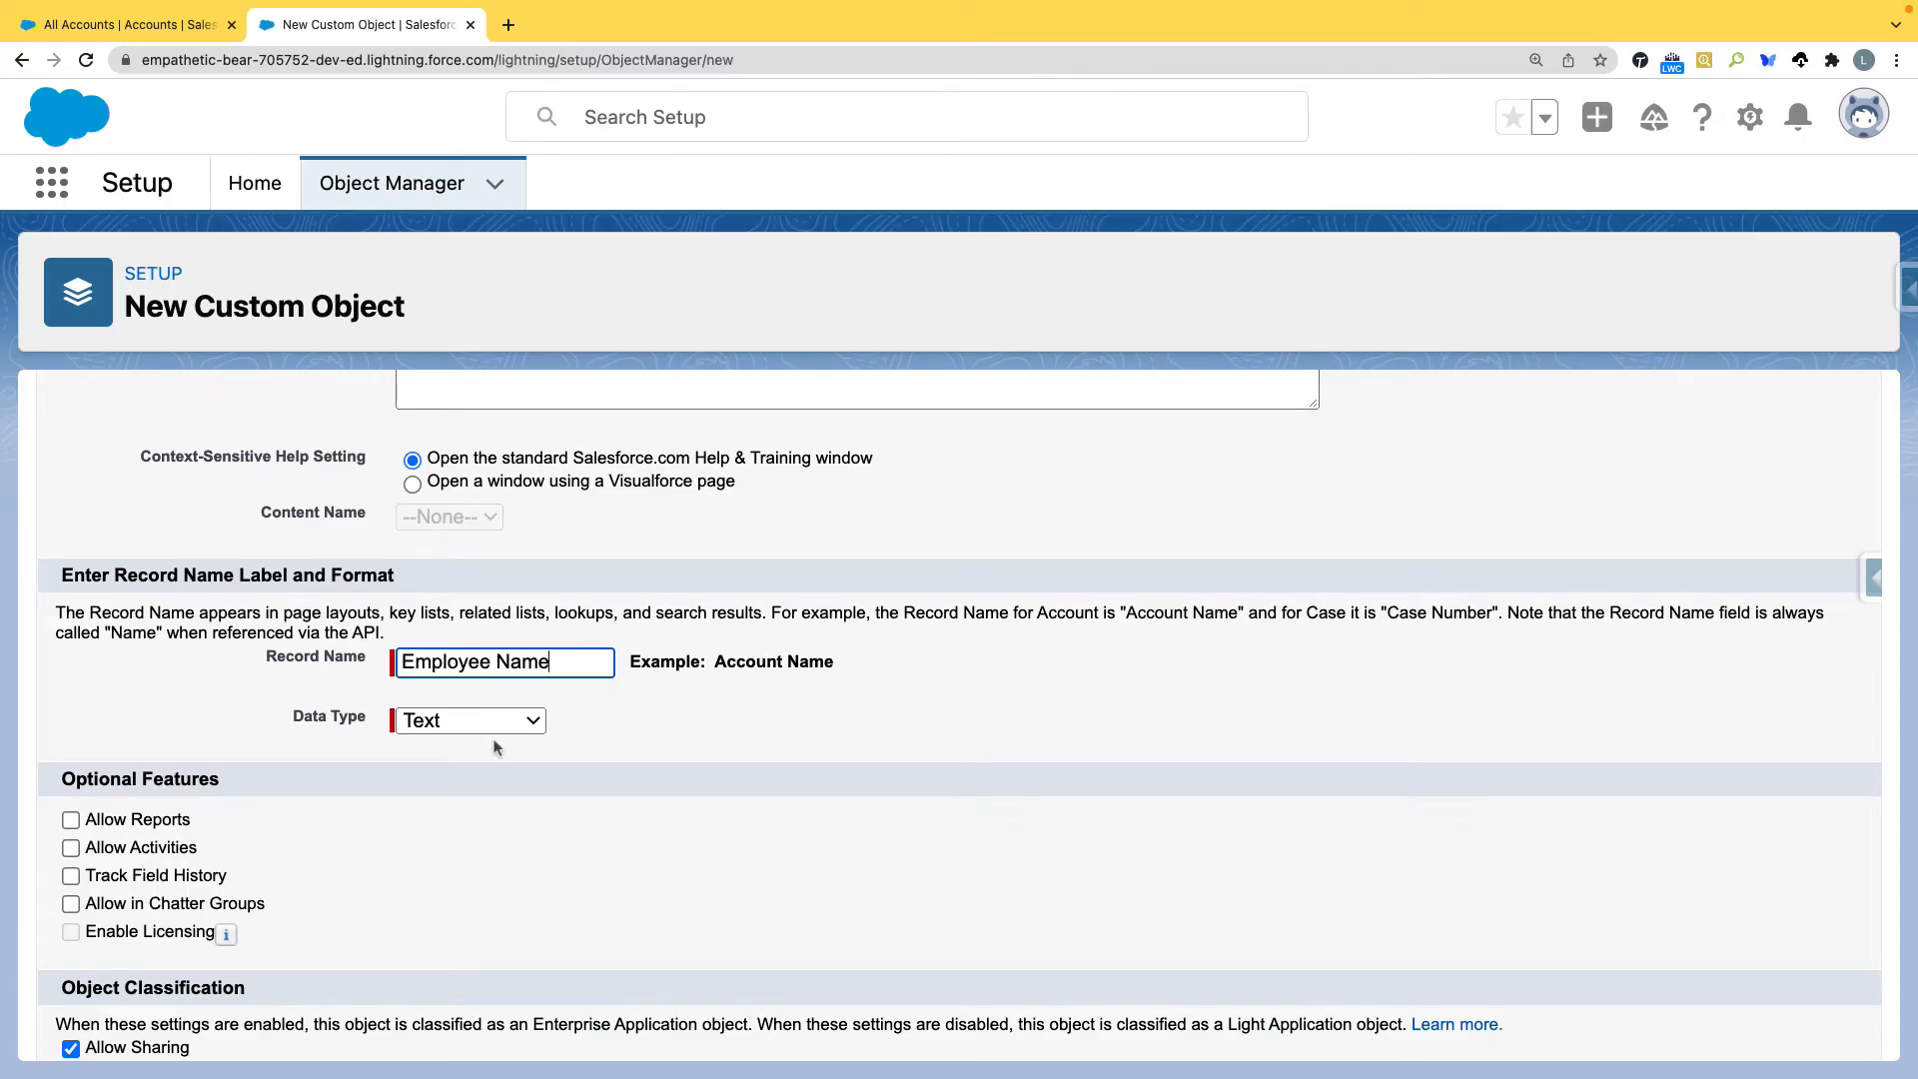
# Change the custom object's Record Name to Employee ID
pyautogui.click(615, 706)
pyautogui.moveTo(559, 667); pyautogui.dragTo(399, 664)
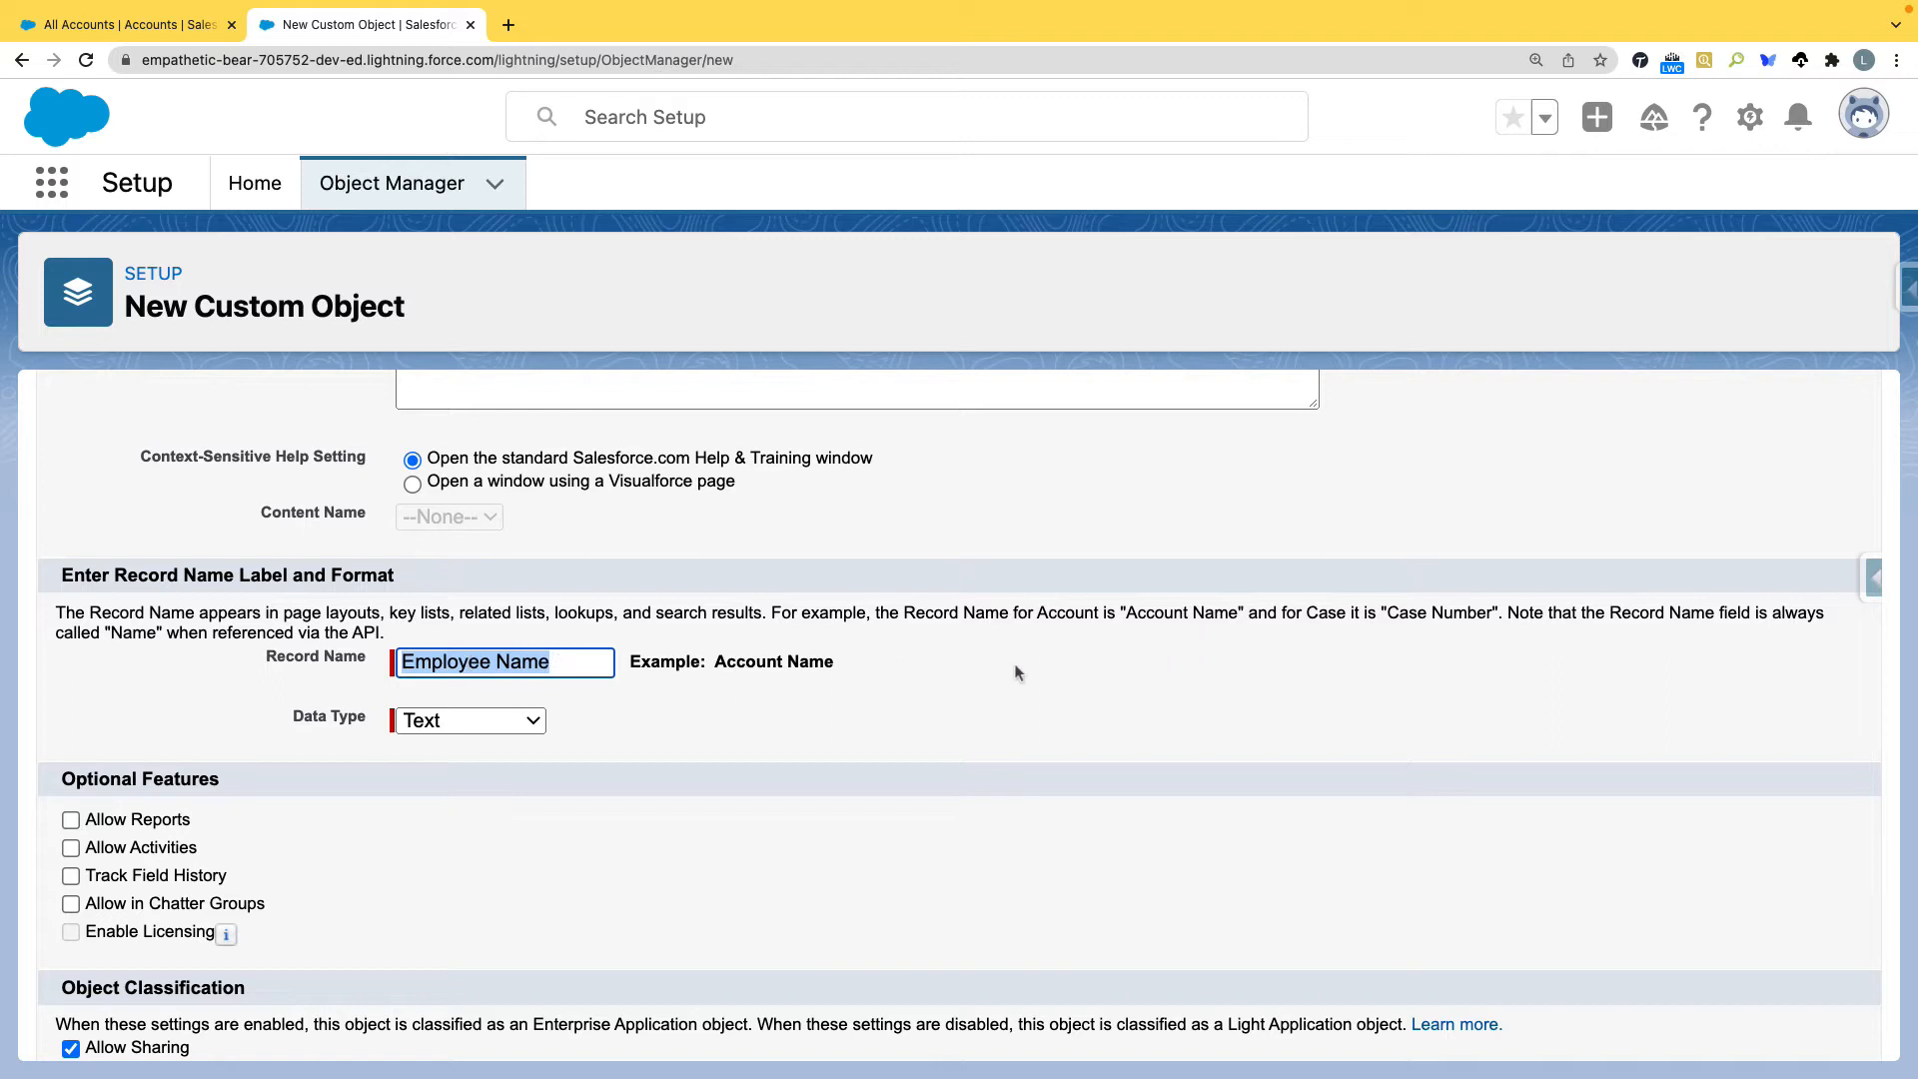
pyautogui.click(568, 669)
pyautogui.press('BackSpace')
pyautogui.press('BackSpace')
pyautogui.press('BackSpace')
pyautogui.press('BackSpace')
pyautogui.press('BackSpace')
pyautogui.press('BackSpace')
pyautogui.press('BackSpace')
pyautogui.press('BackSpace')
pyautogui.press('BackSpace')
pyautogui.press('BackSpace')
pyautogui.press('BackSpace')
pyautogui.press('BackSpace')
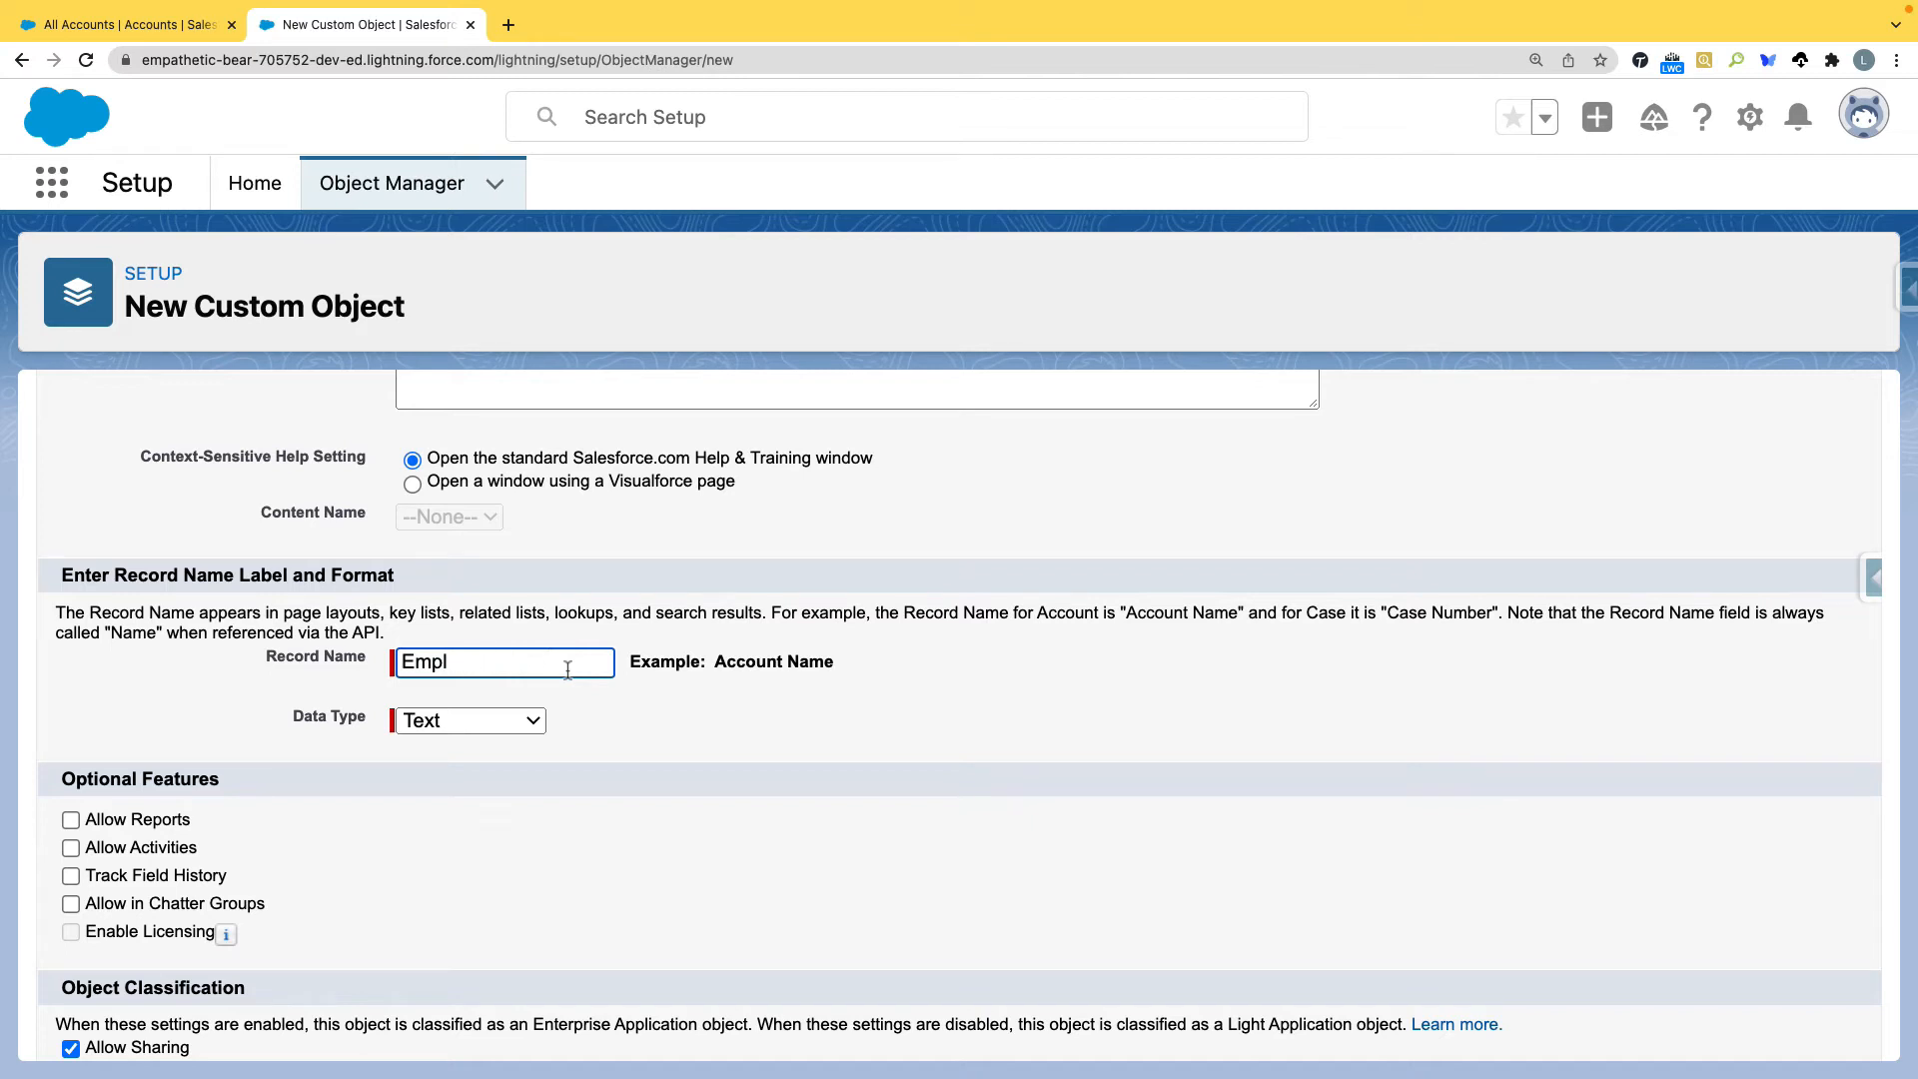
pyautogui.write('Employee ID')
# Set the record name's data type to Auto Number, with display format Pro-{0000} and starting number 1
pyautogui.click(532, 721)
pyautogui.click(531, 721)
pyautogui.click(518, 757)
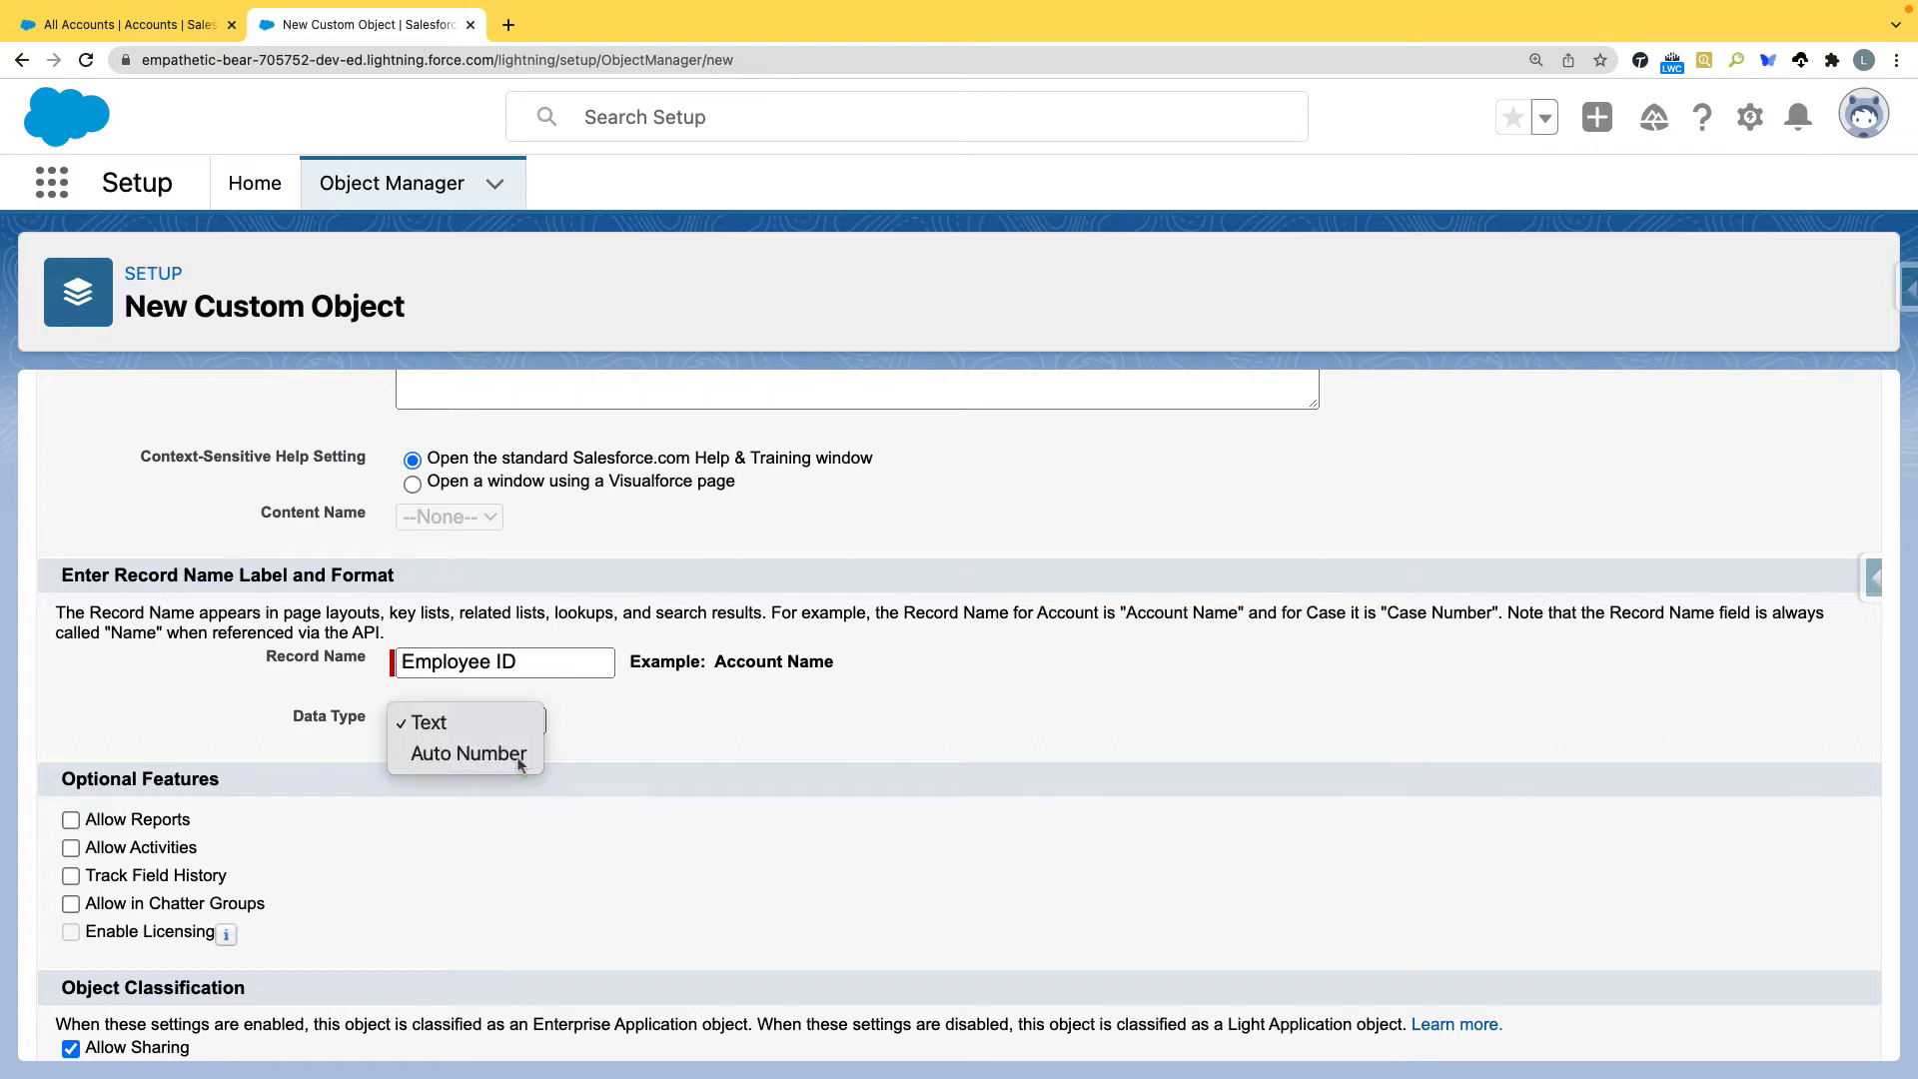
pyautogui.click(552, 754)
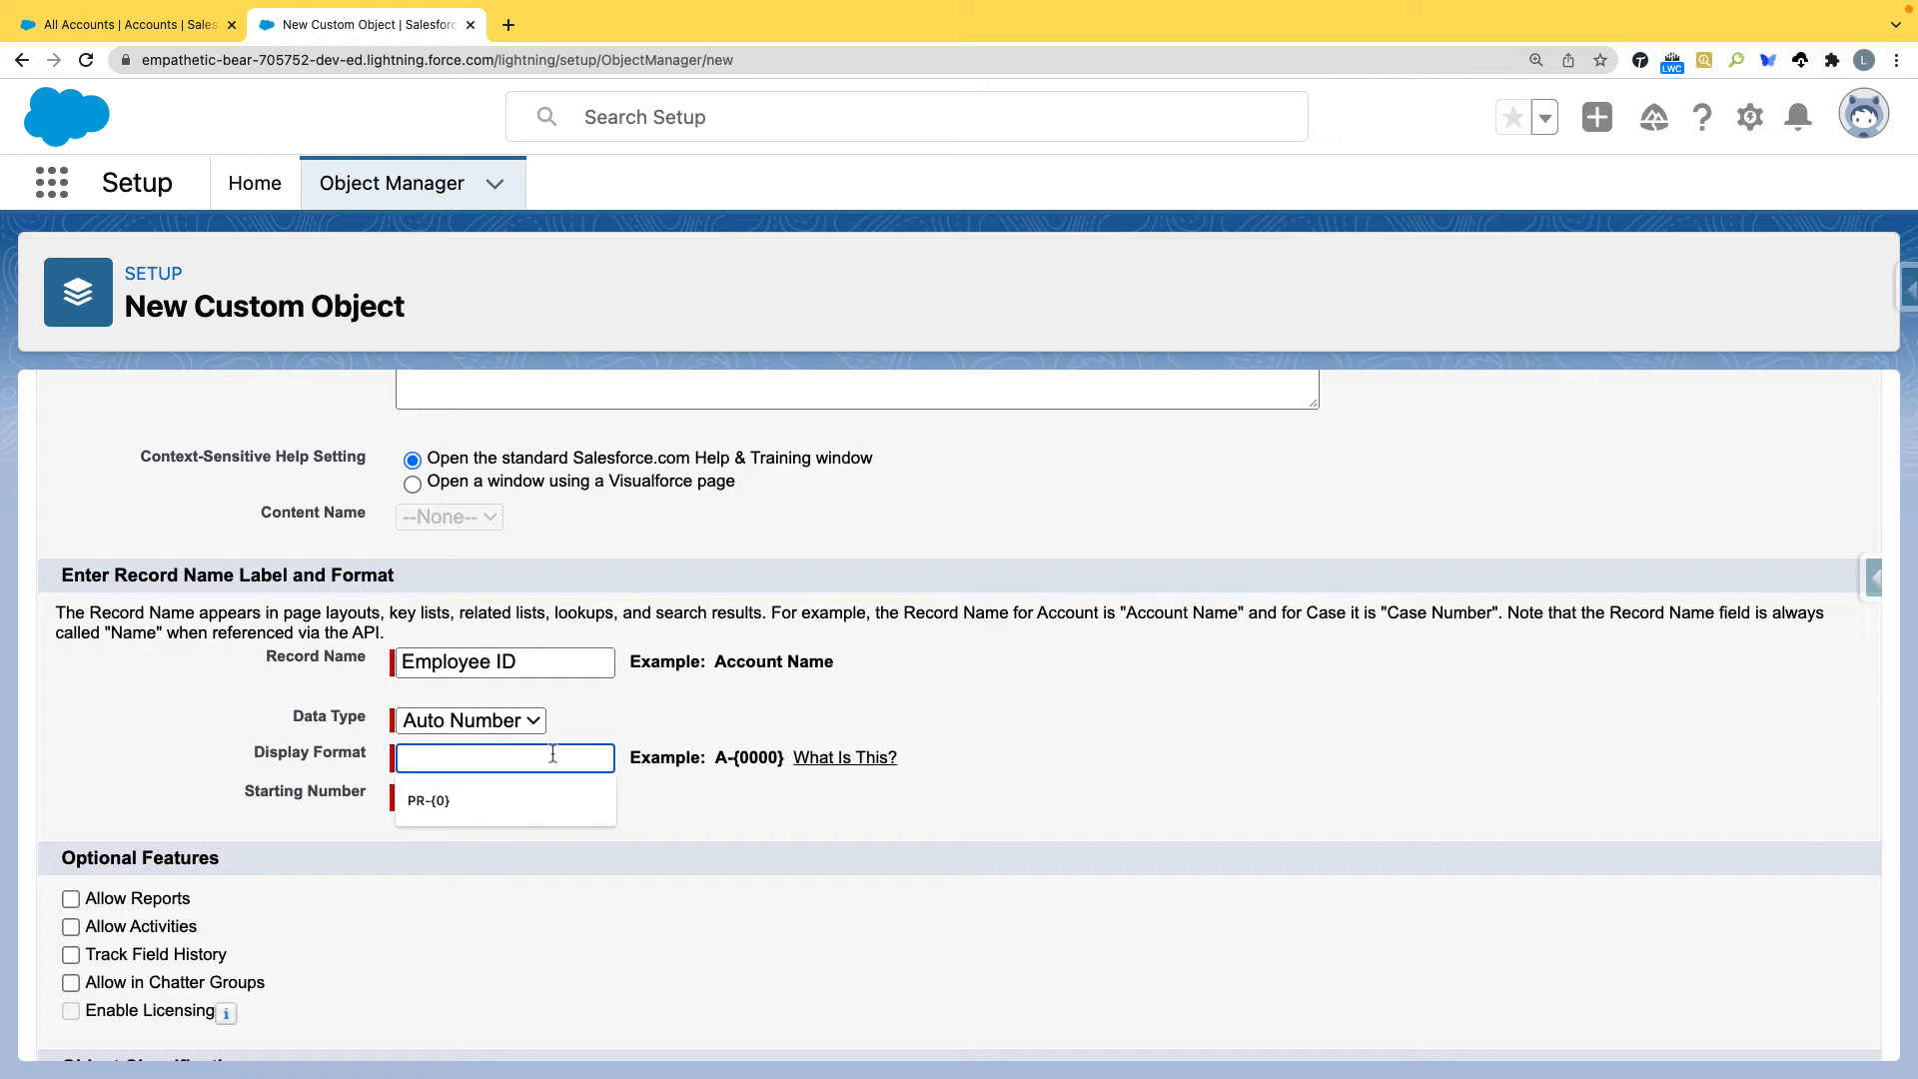
pyautogui.write('Pro-{}')
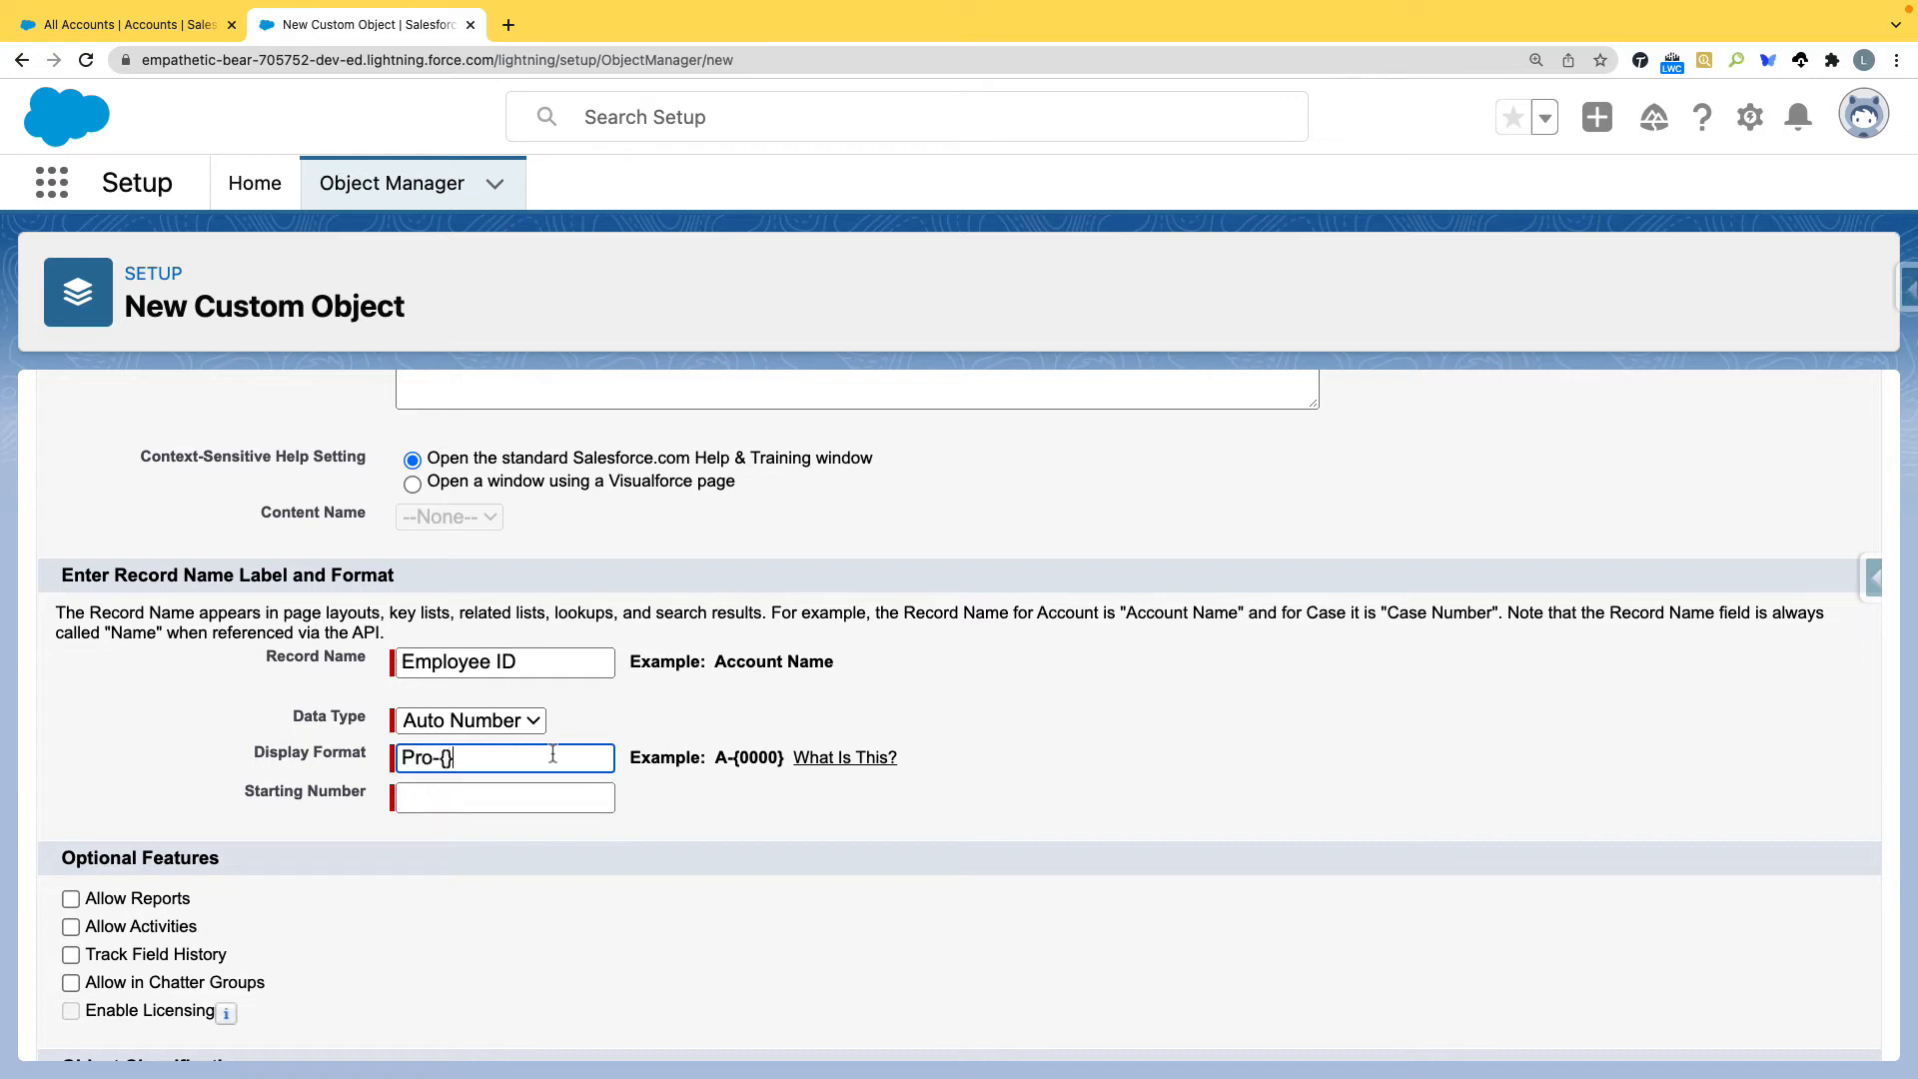
pyautogui.write('0000')
pyautogui.click(544, 796)
pyautogui.write('1')
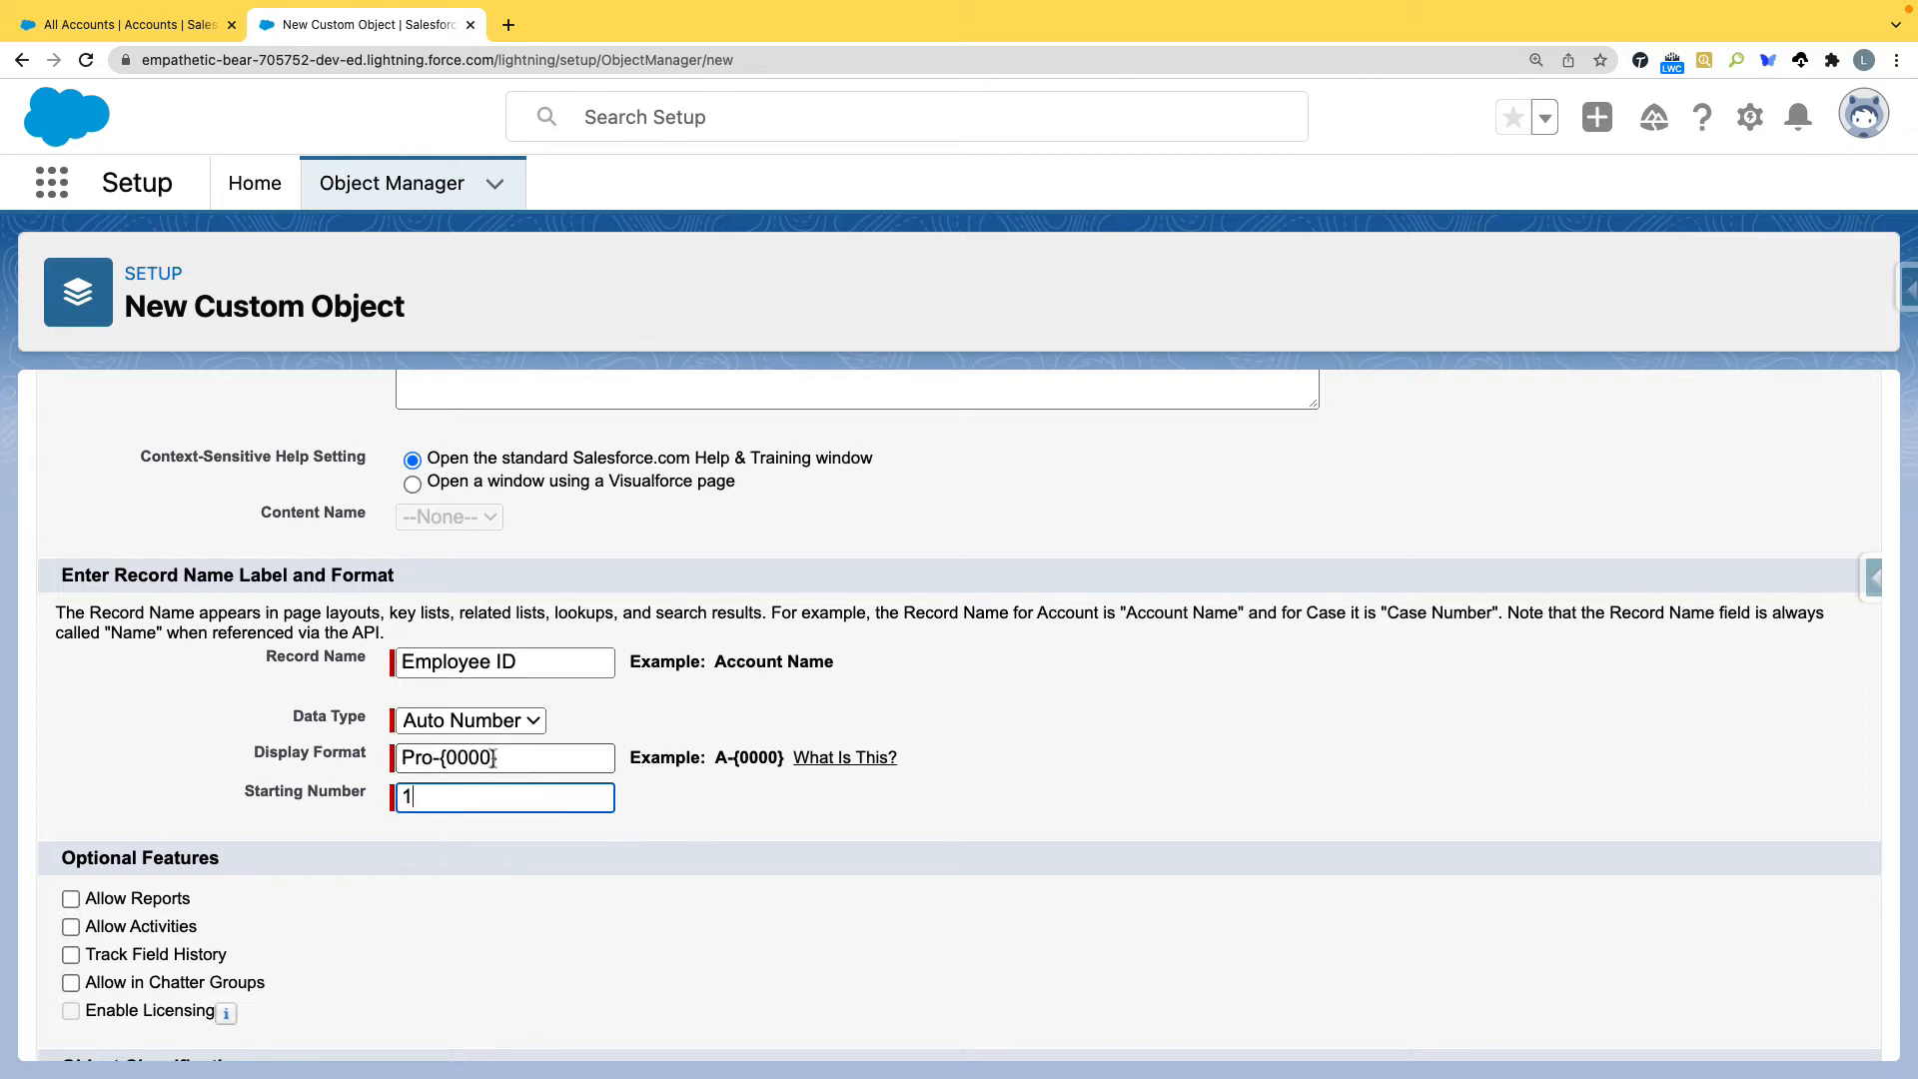
pyautogui.click(805, 780)
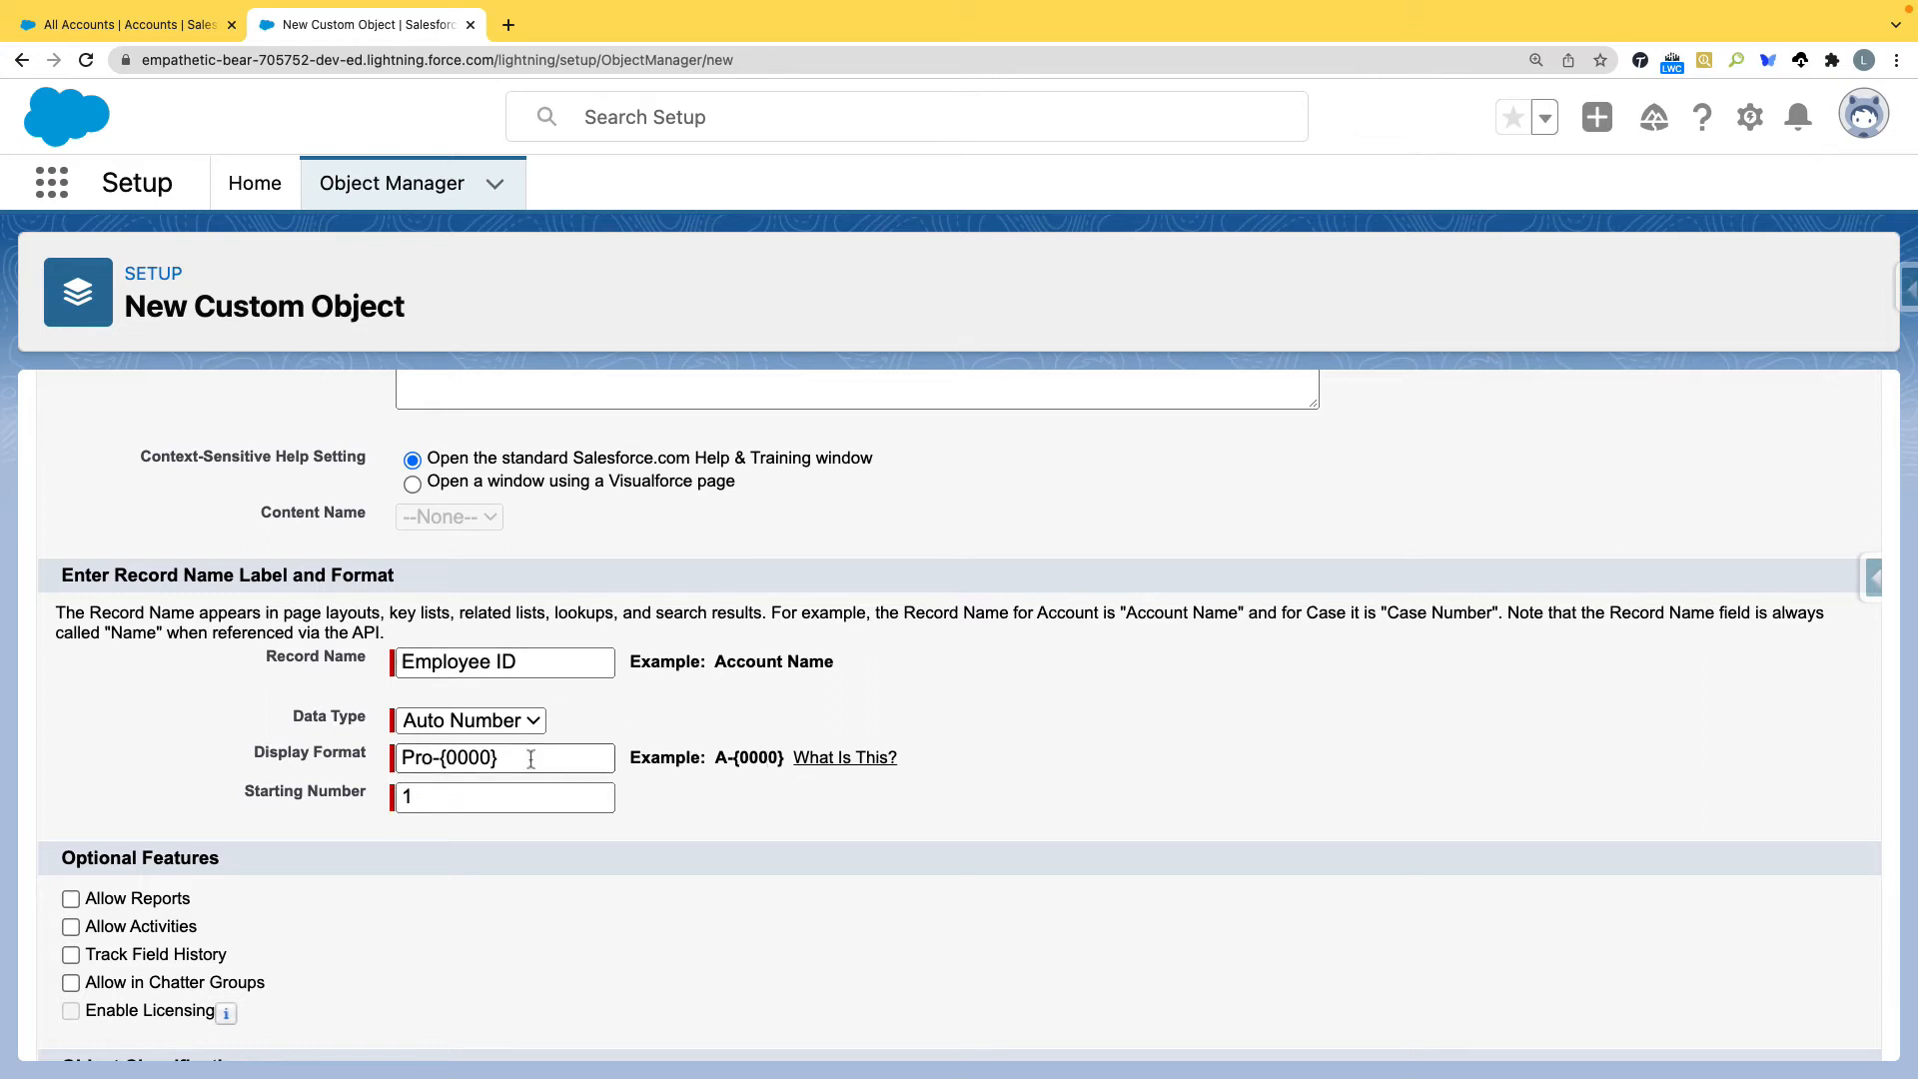
pyautogui.moveTo(528, 757); pyautogui.dragTo(400, 757)
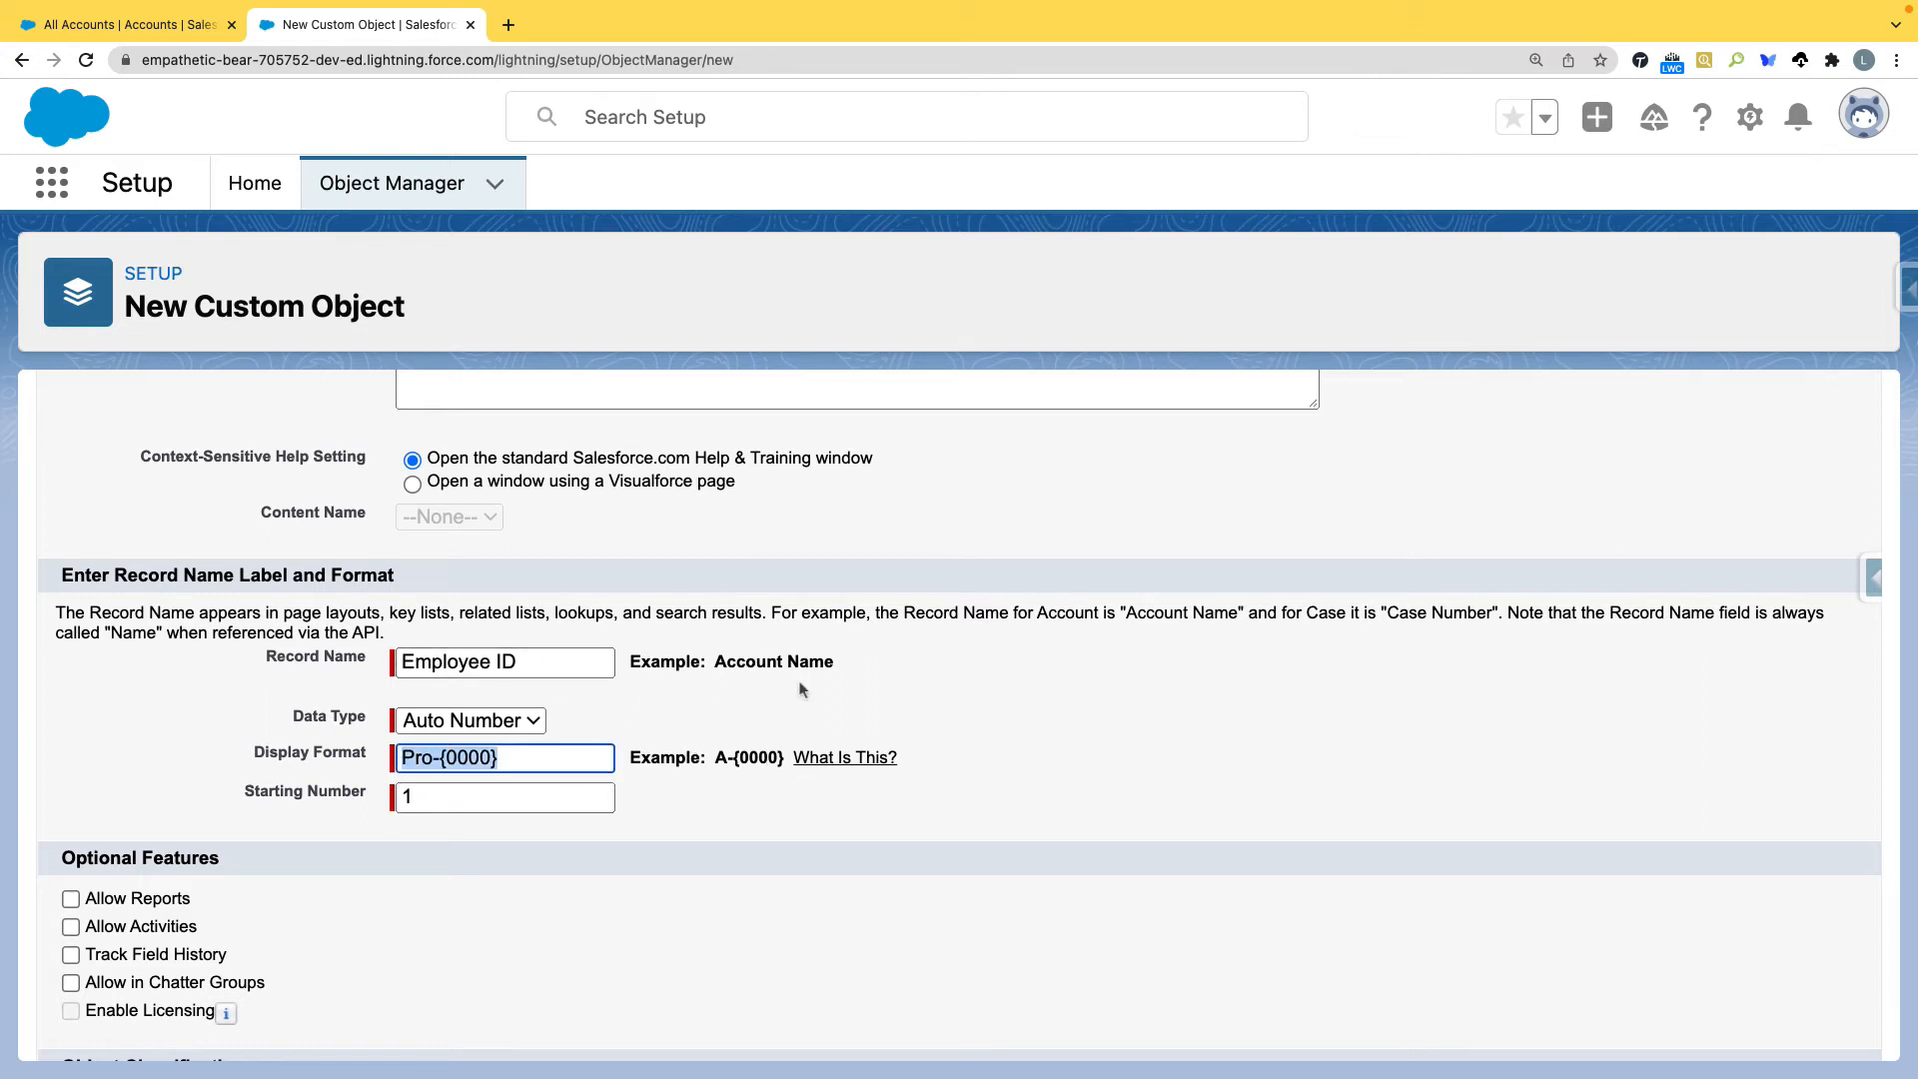
pyautogui.moveTo(114, 576); pyautogui.dragTo(272, 577)
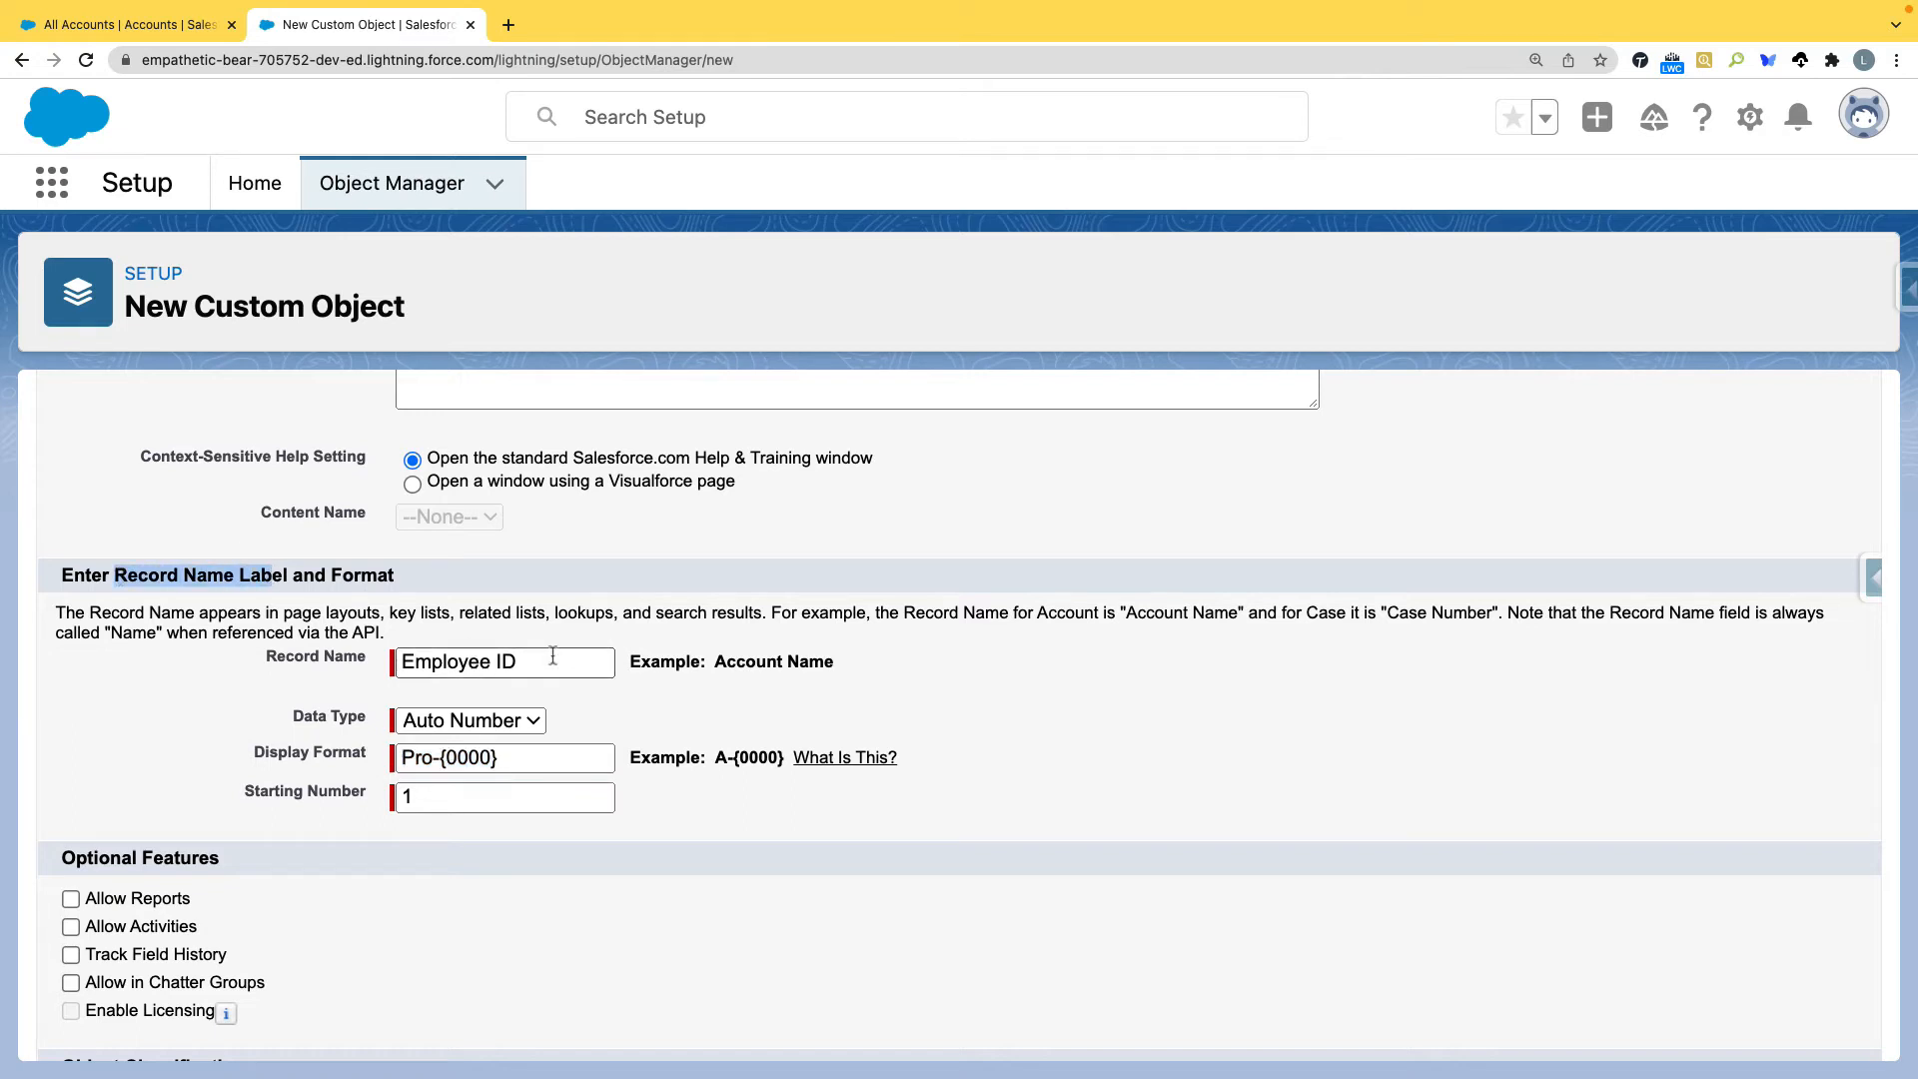
pyautogui.moveTo(552, 655); pyautogui.dragTo(343, 656)
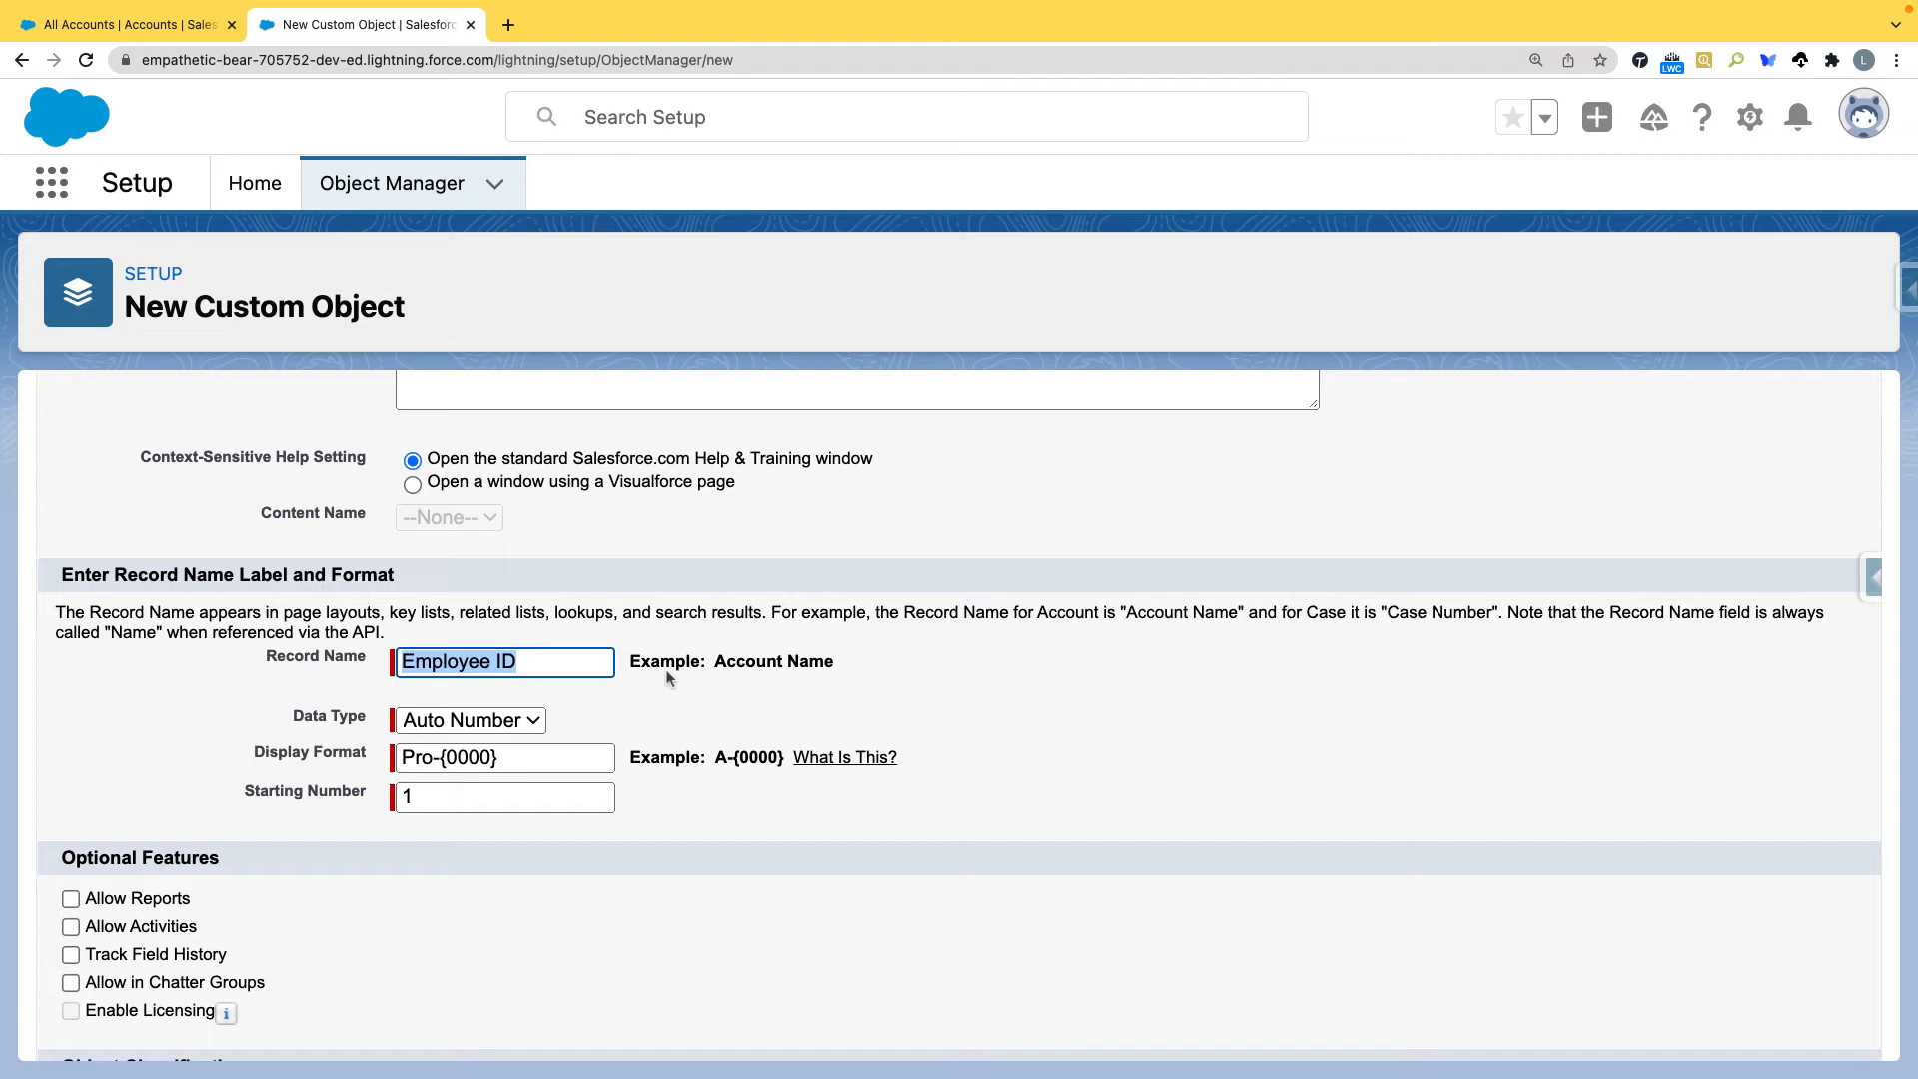
# Enable the optional features Allow Reports, Allow Activities, Track Field History and Allow in Chatter Groups
pyautogui.scroll(-2, 668, 678)
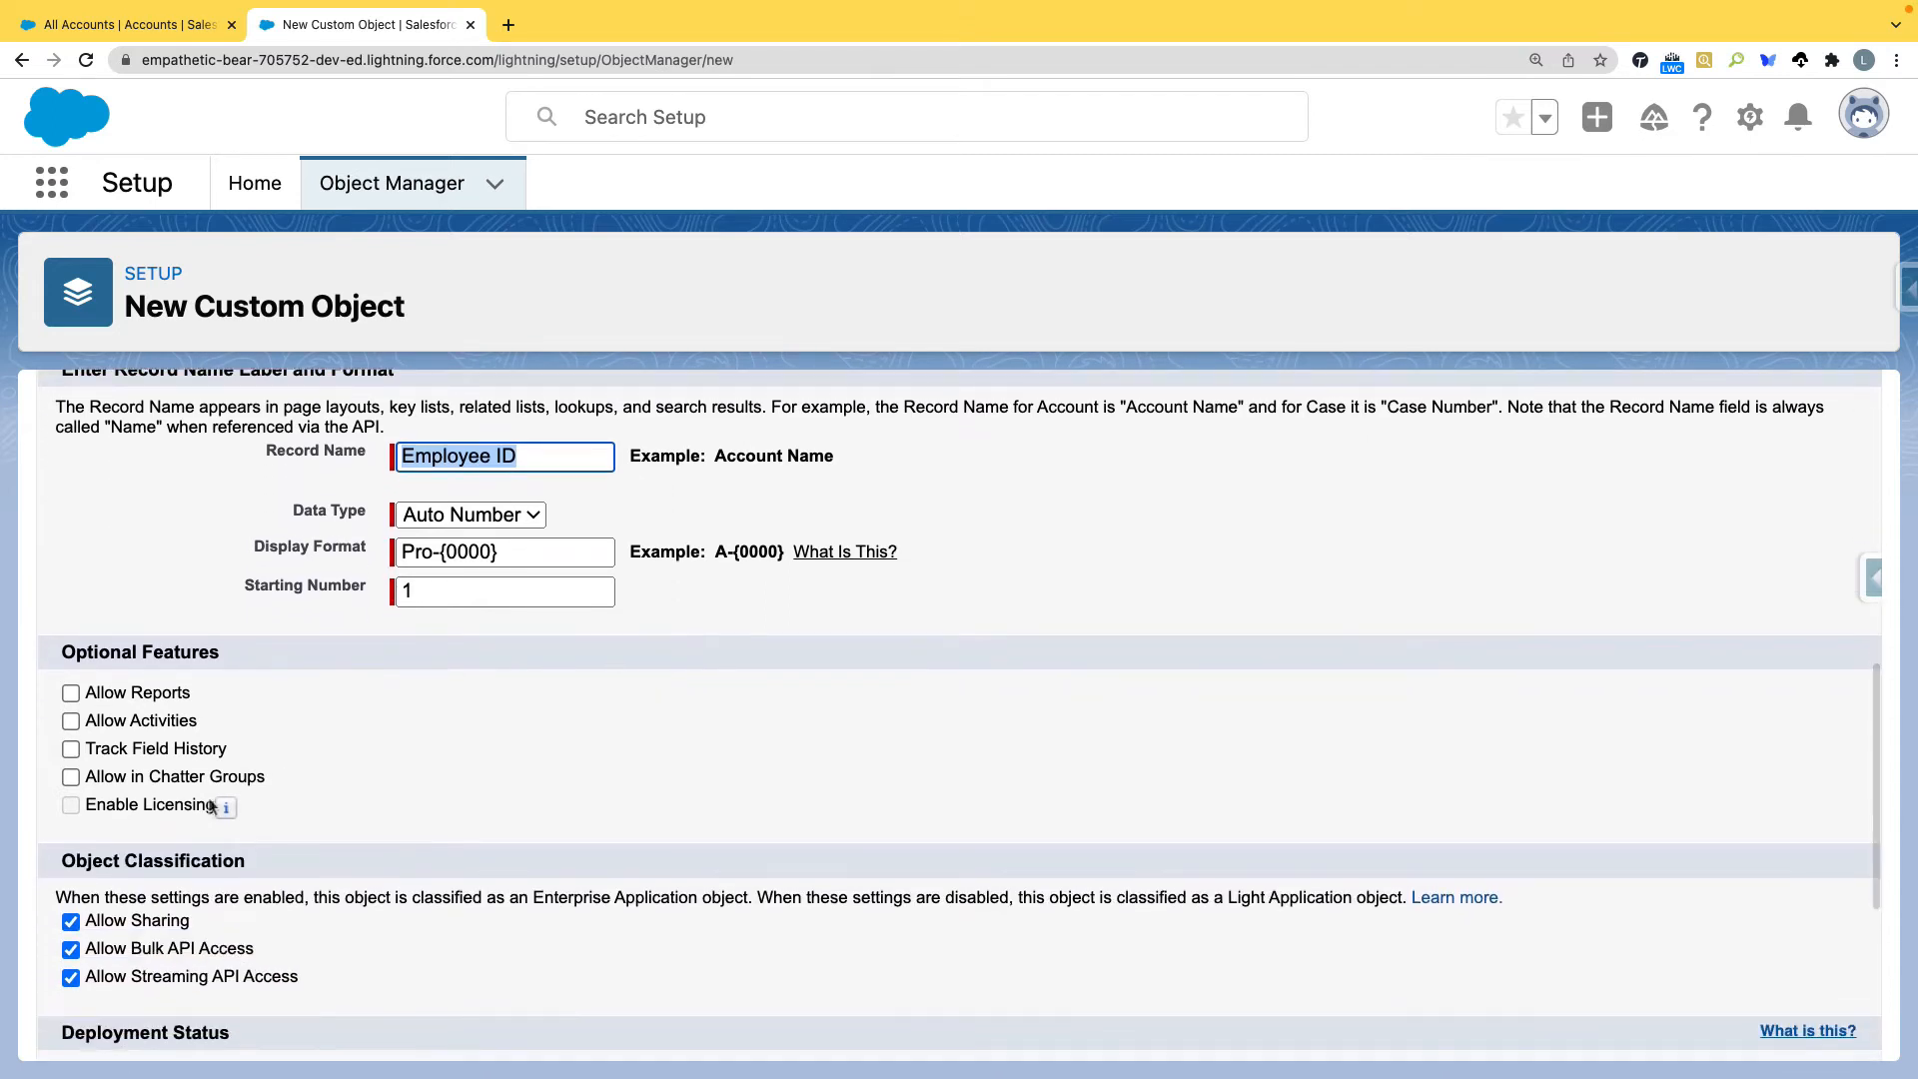
pyautogui.click(70, 692)
pyautogui.click(70, 721)
pyautogui.click(70, 748)
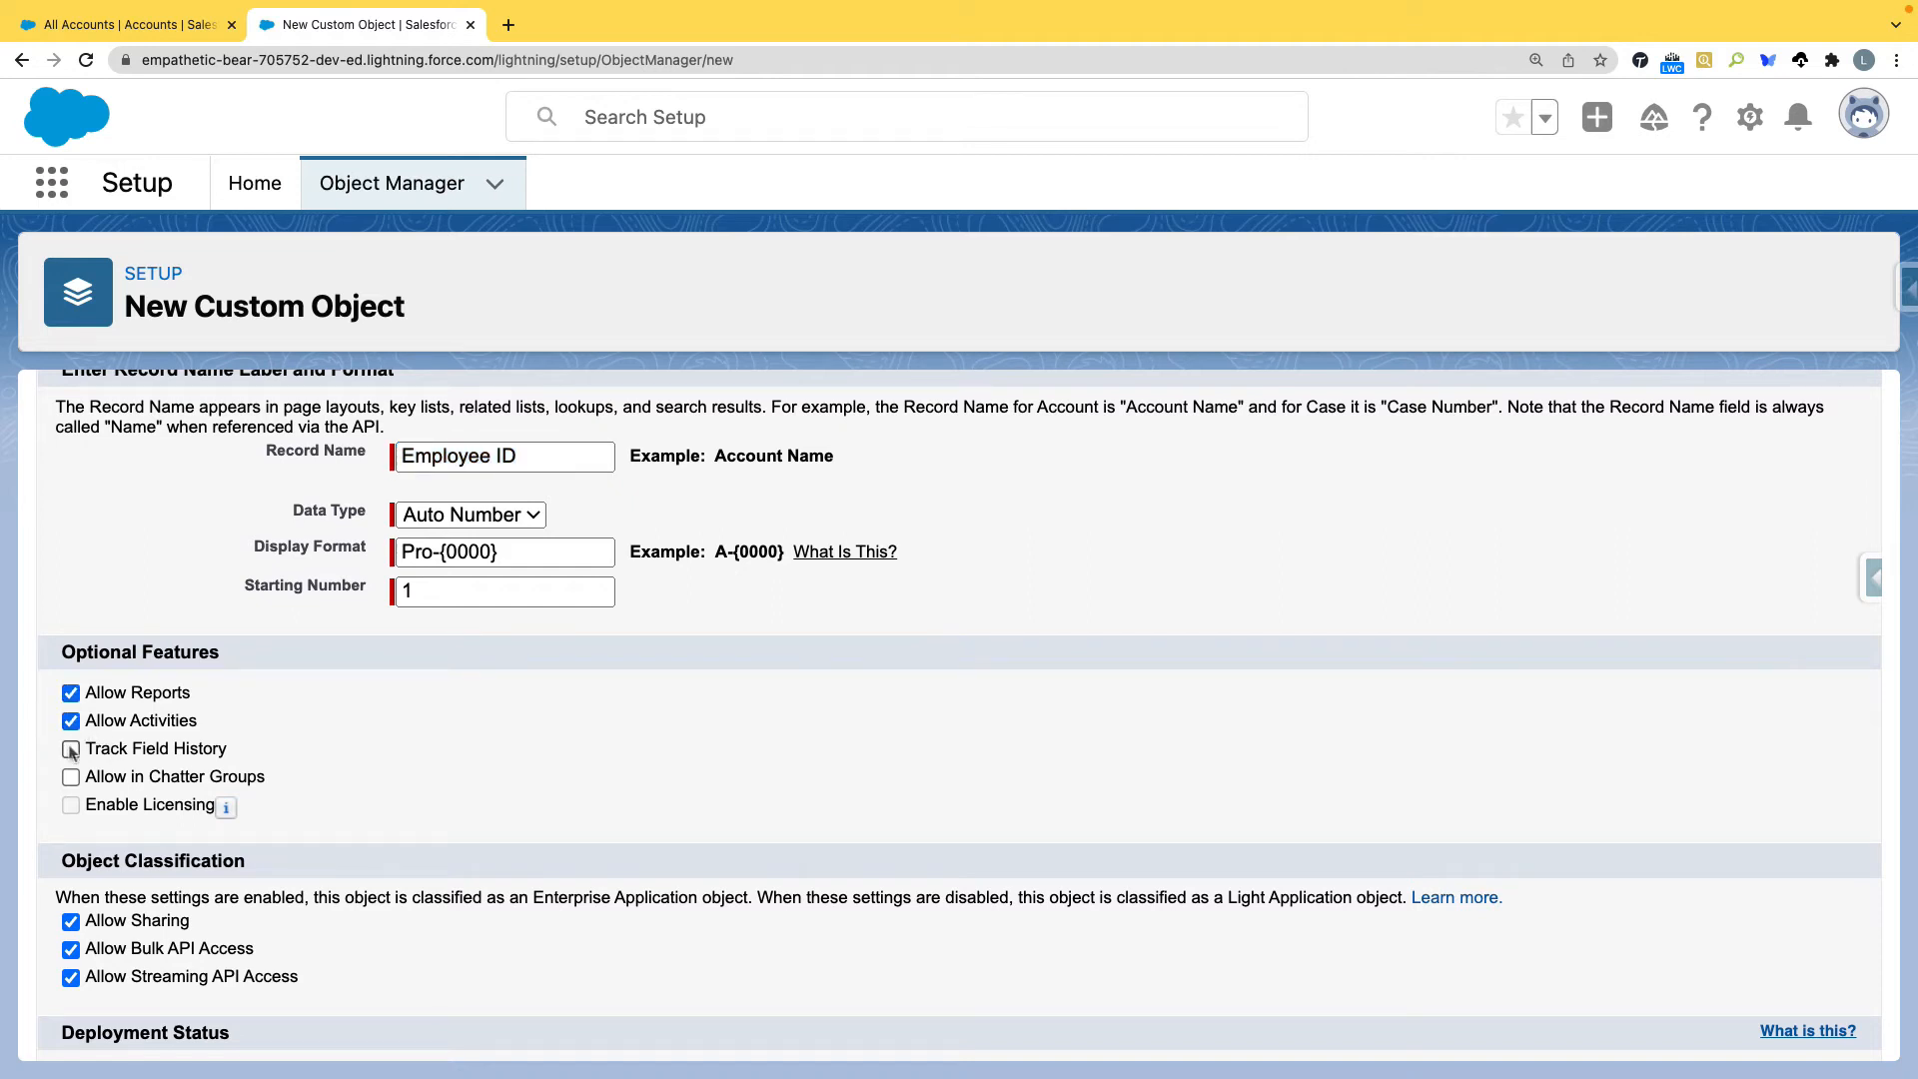
pyautogui.click(70, 776)
# Show the details of the recently viewed contact, examine its account name link, and return to the custom object form
pyautogui.click(224, 6)
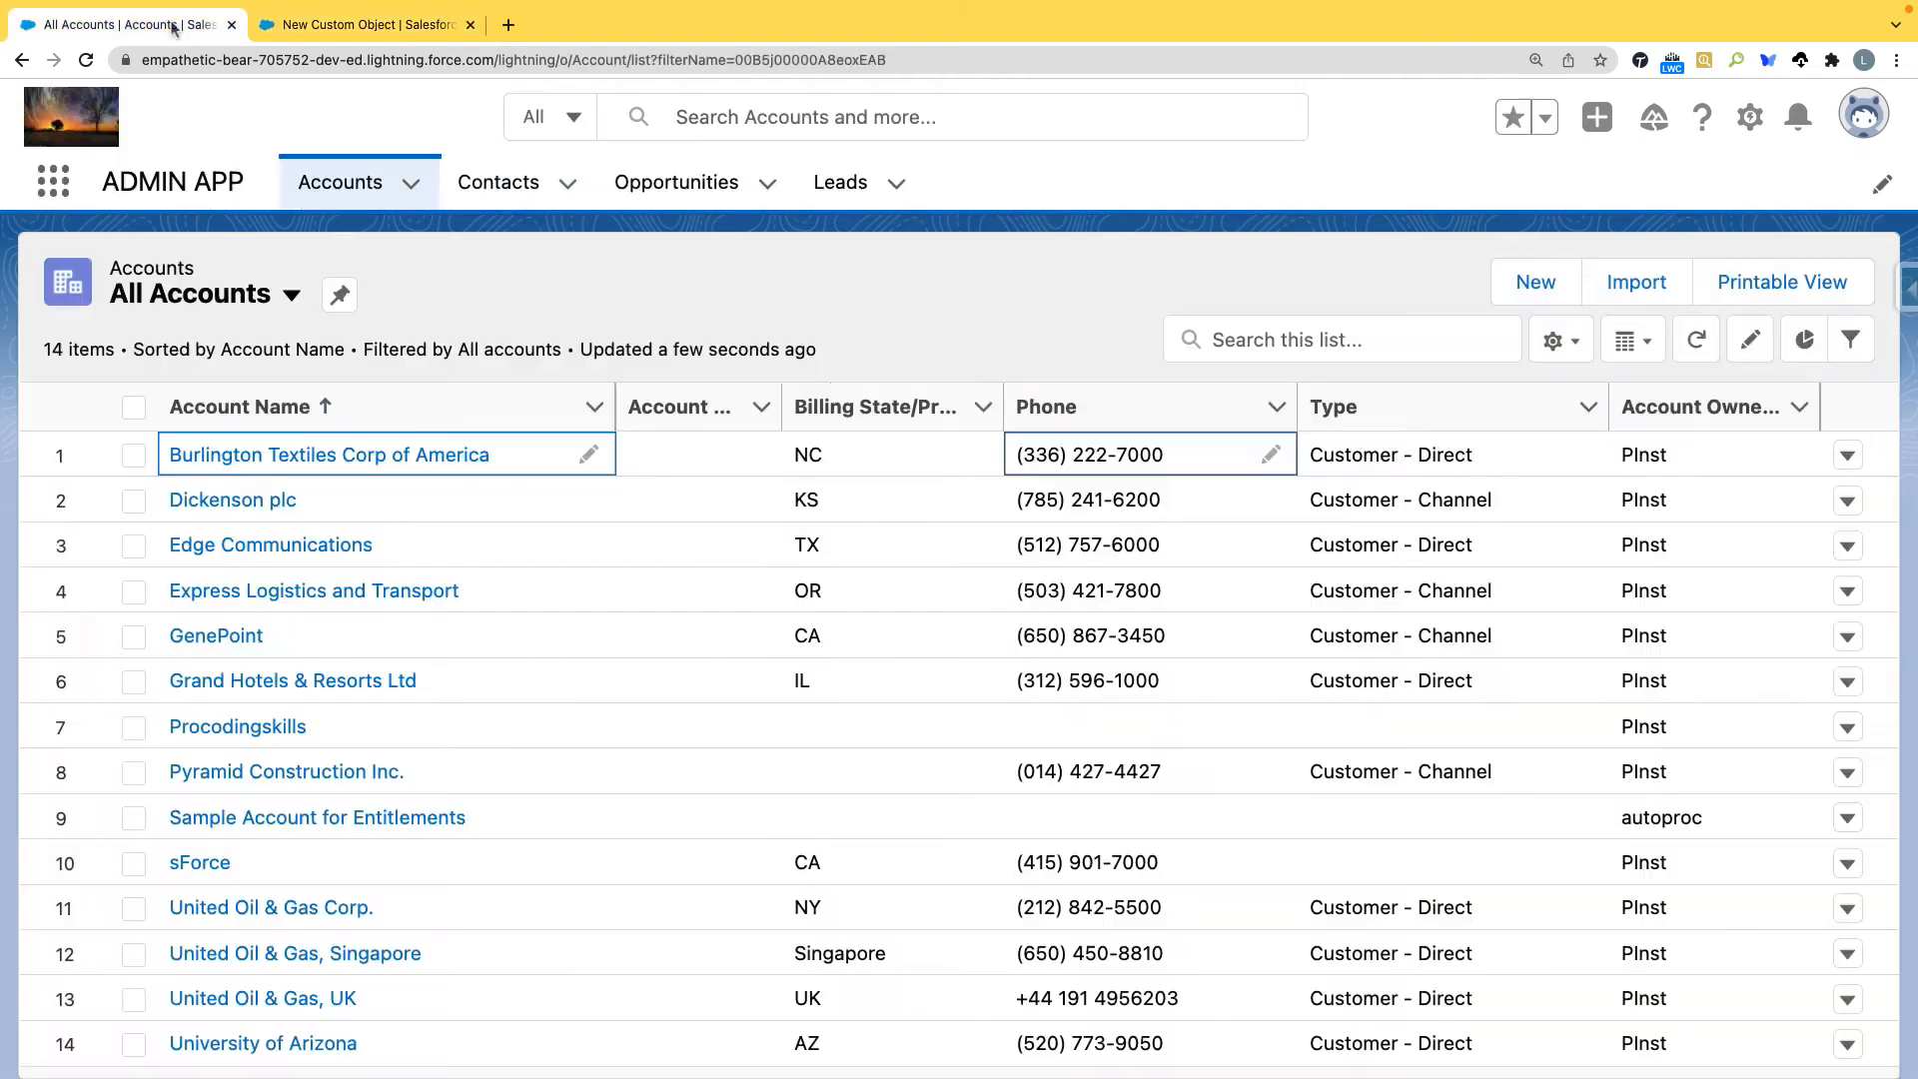
pyautogui.click(519, 193)
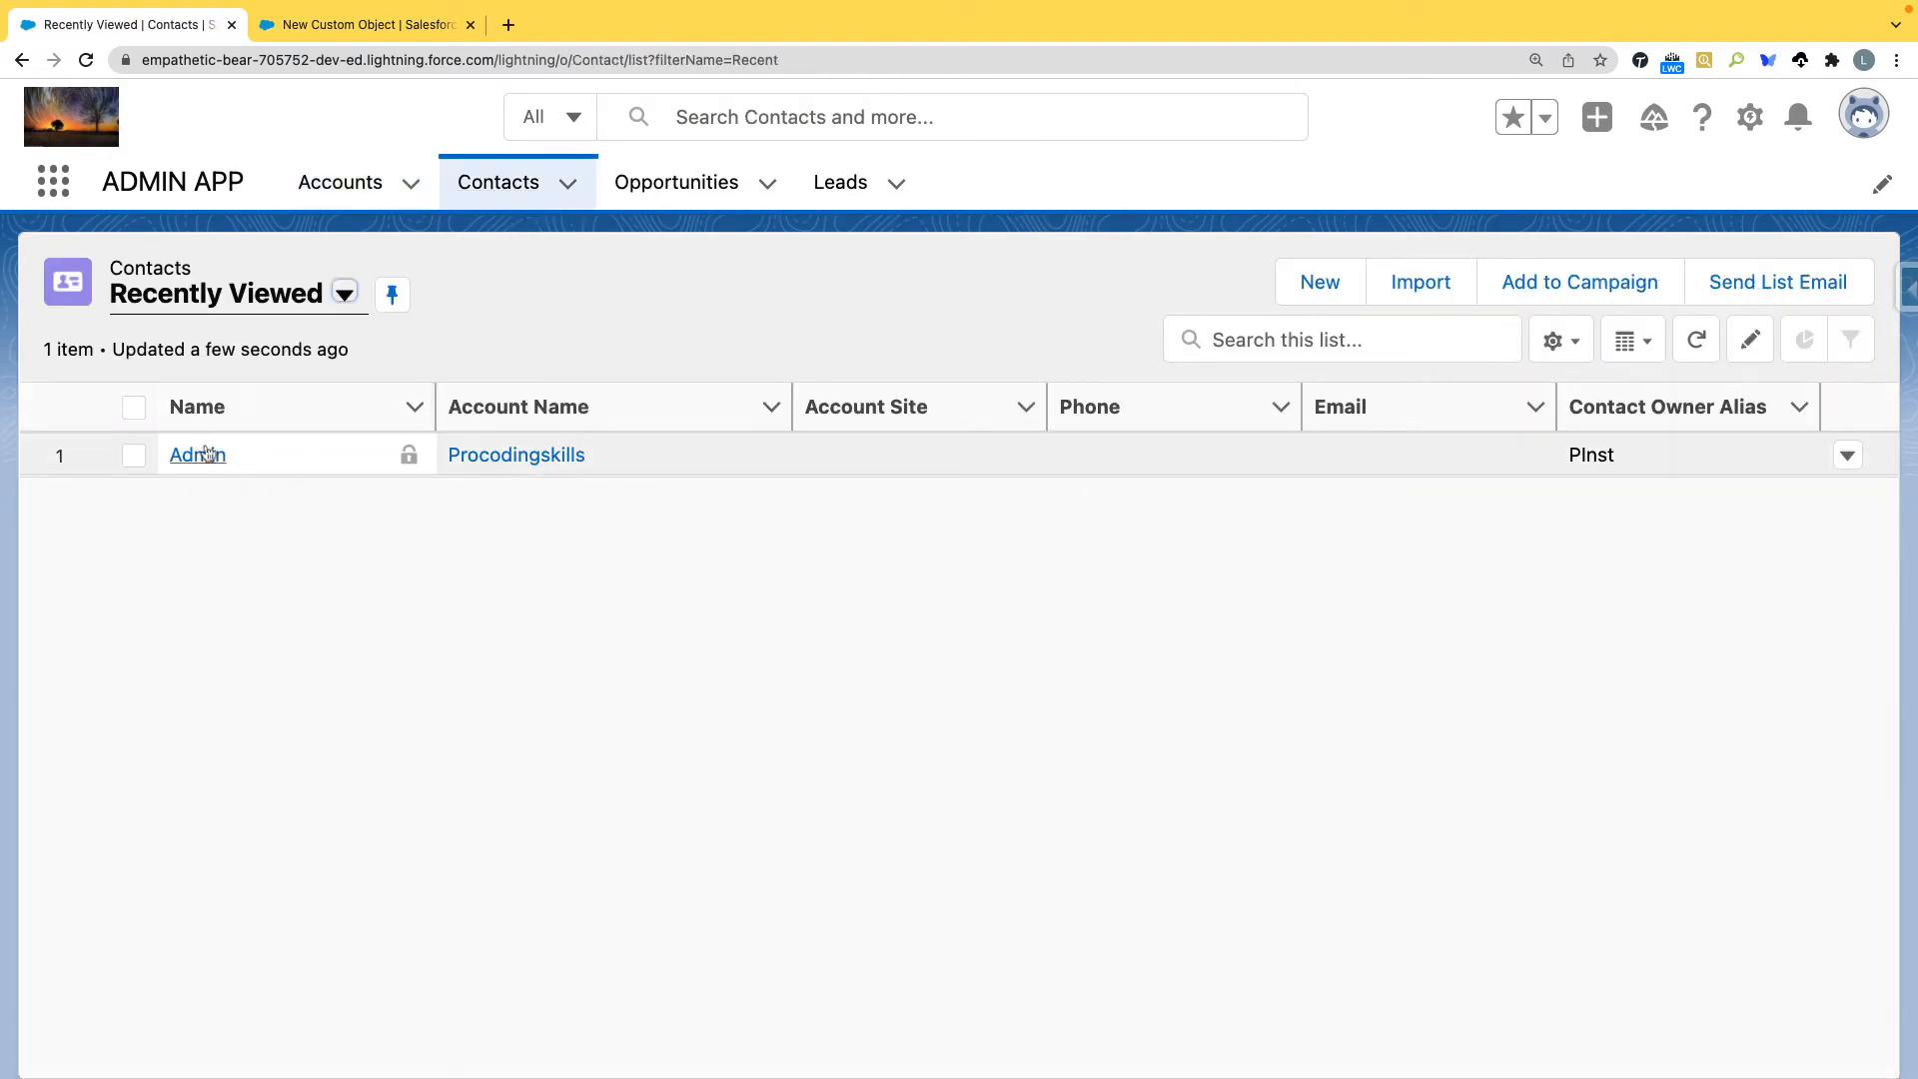
pyautogui.click(200, 455)
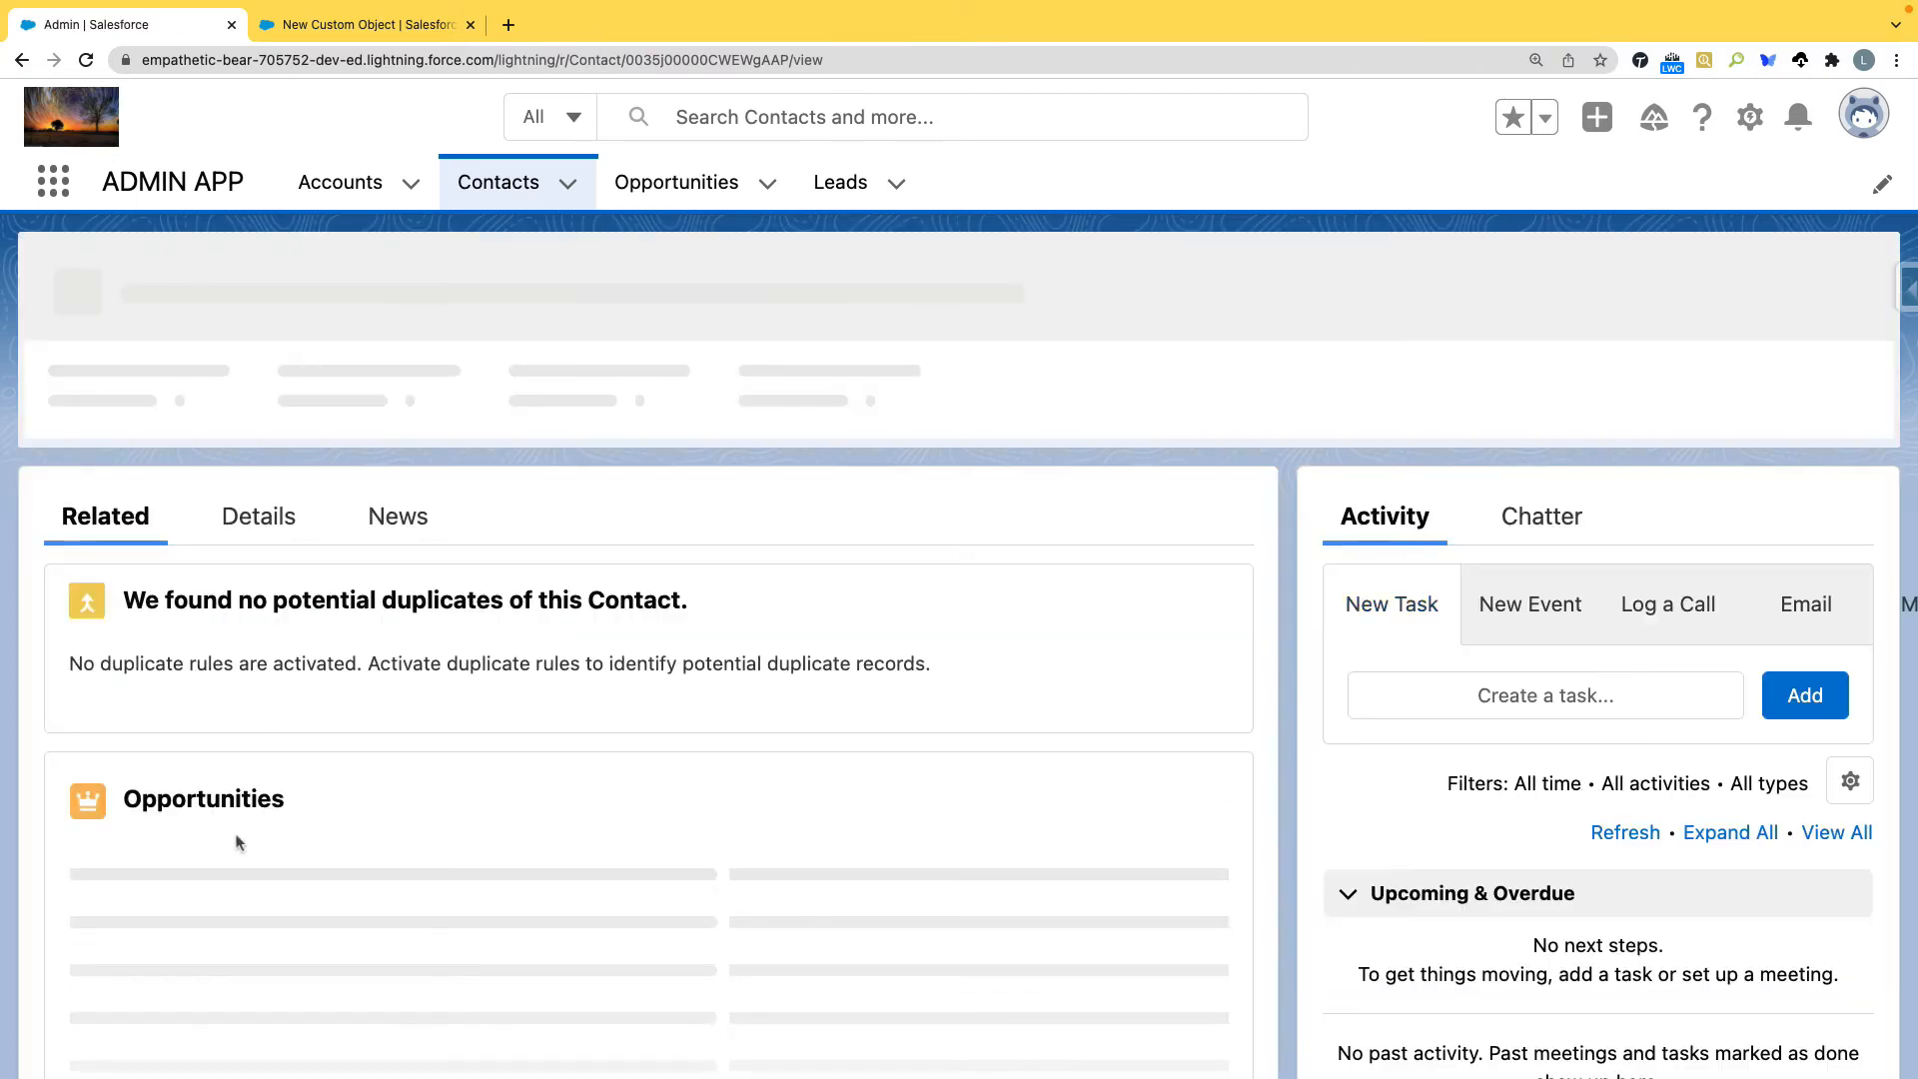
pyautogui.click(256, 534)
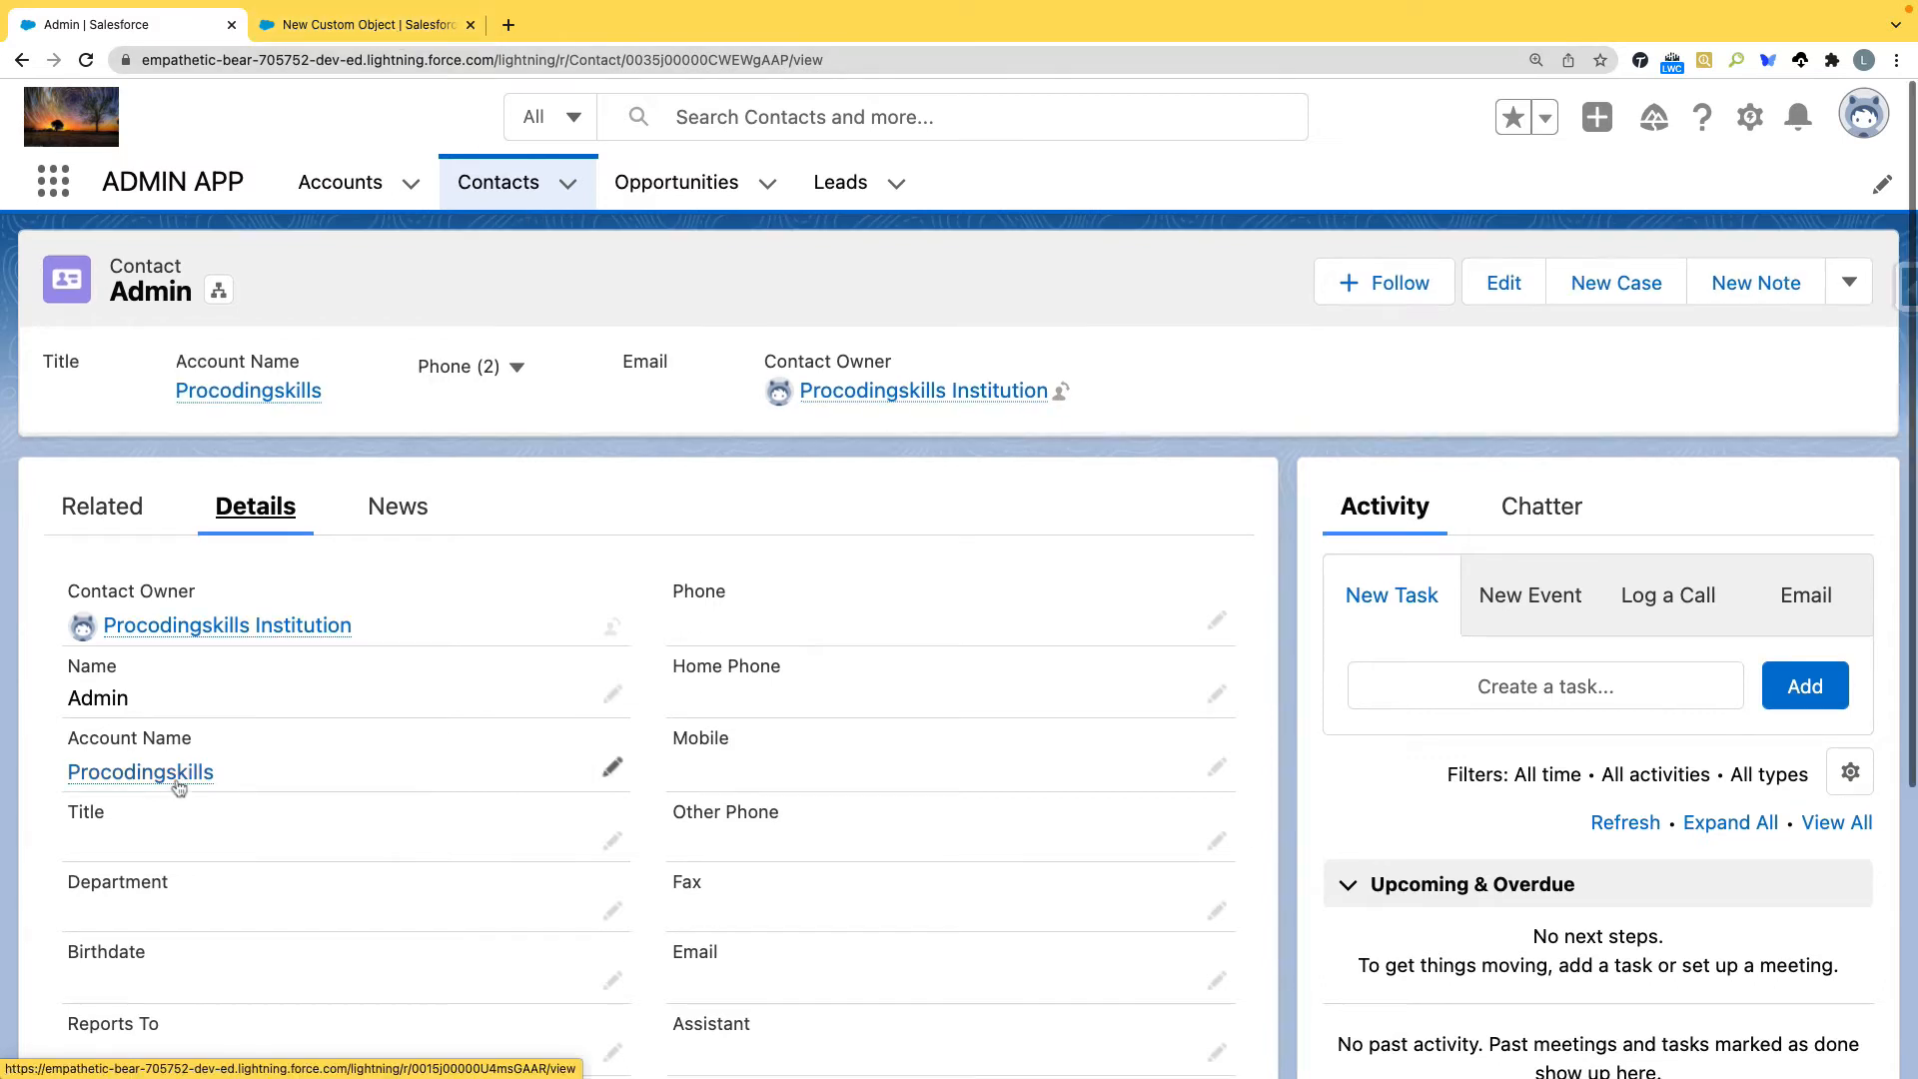
pyautogui.moveTo(200, 774)
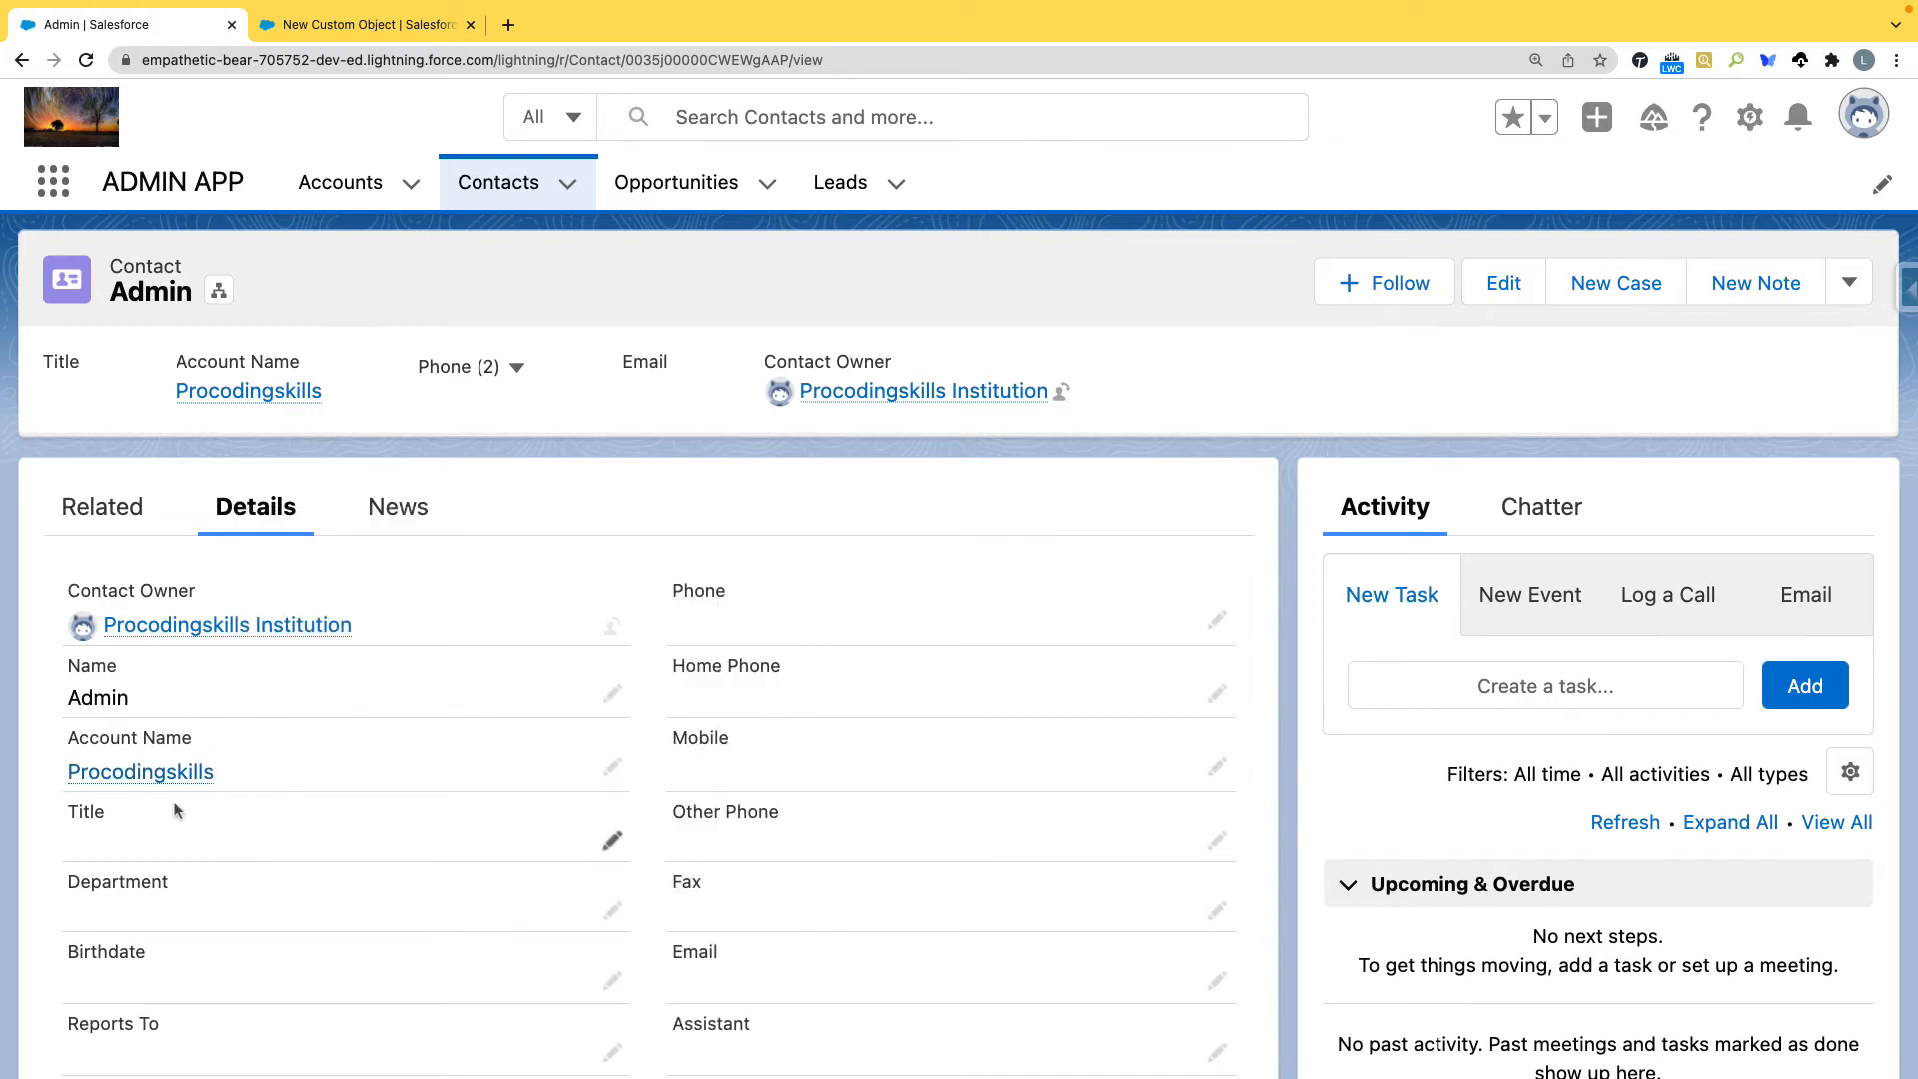
pyautogui.moveTo(68, 781)
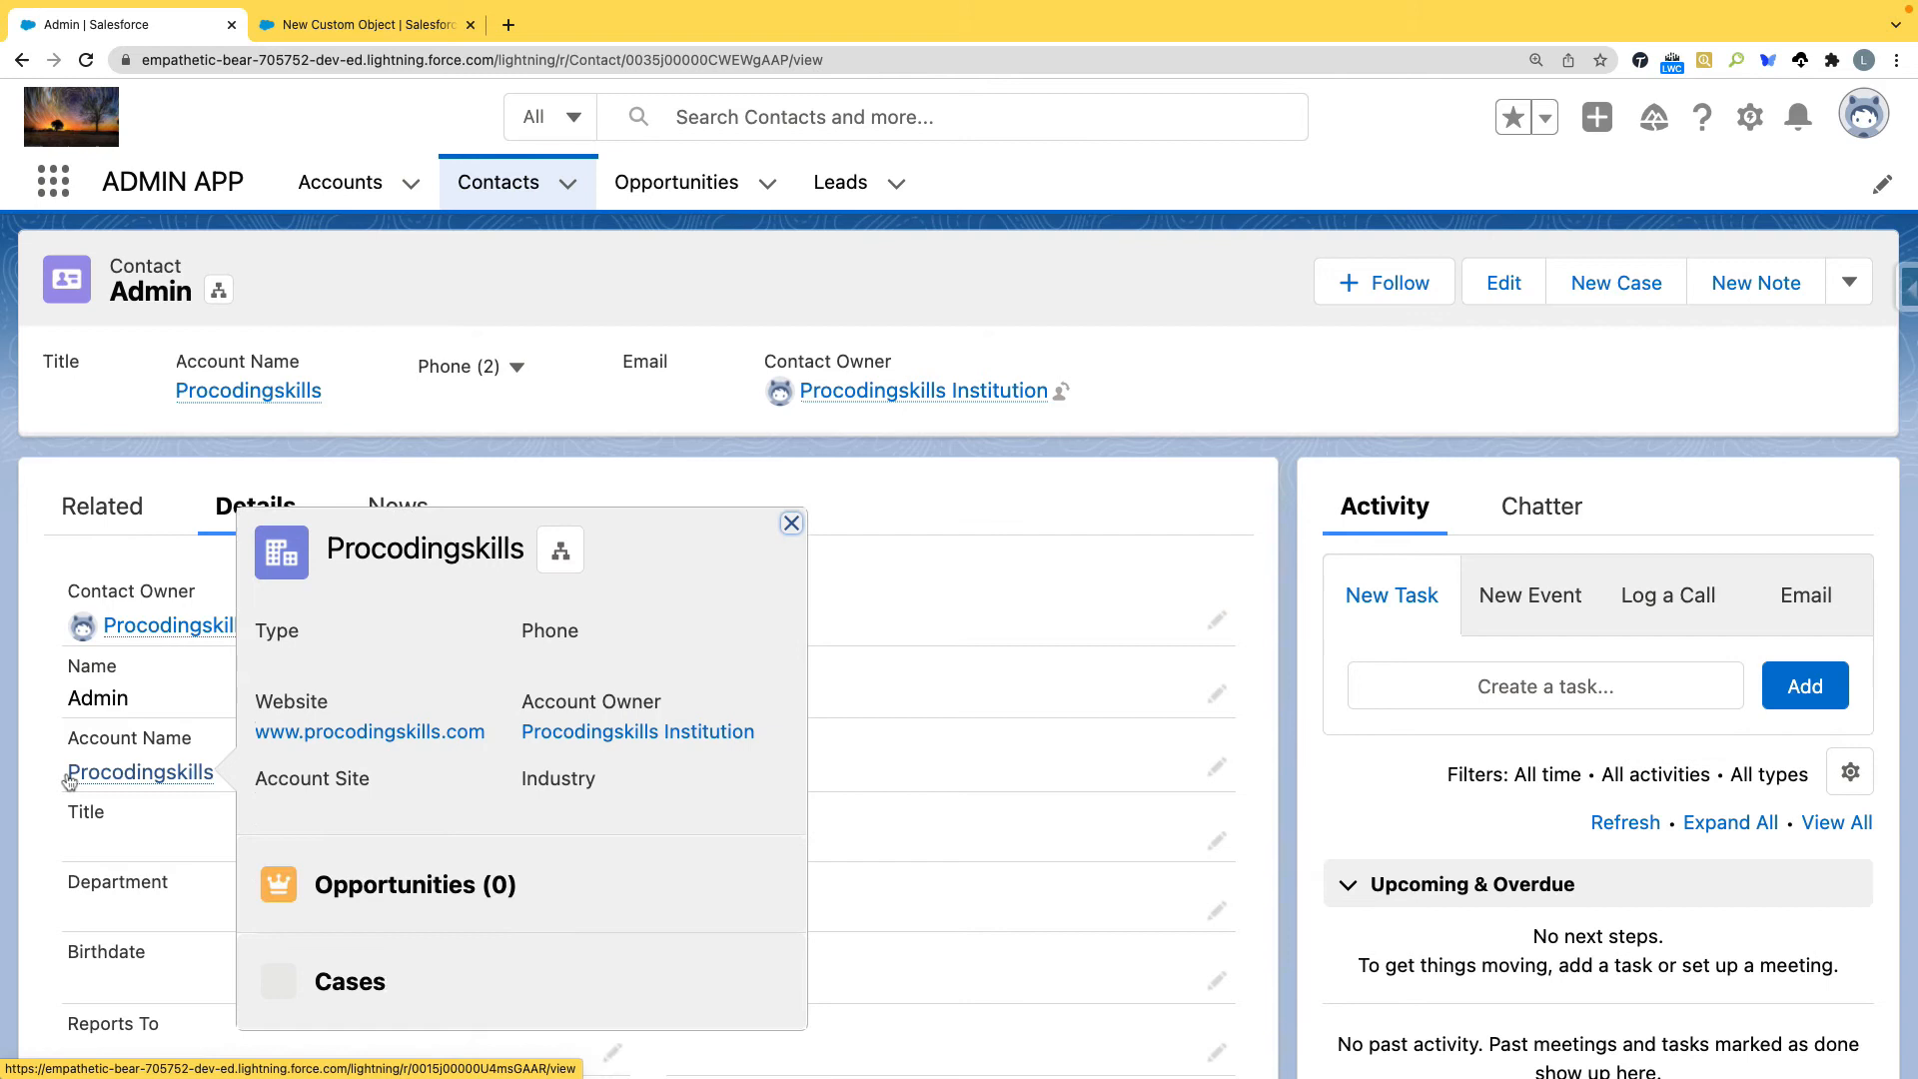
pyautogui.click(330, 24)
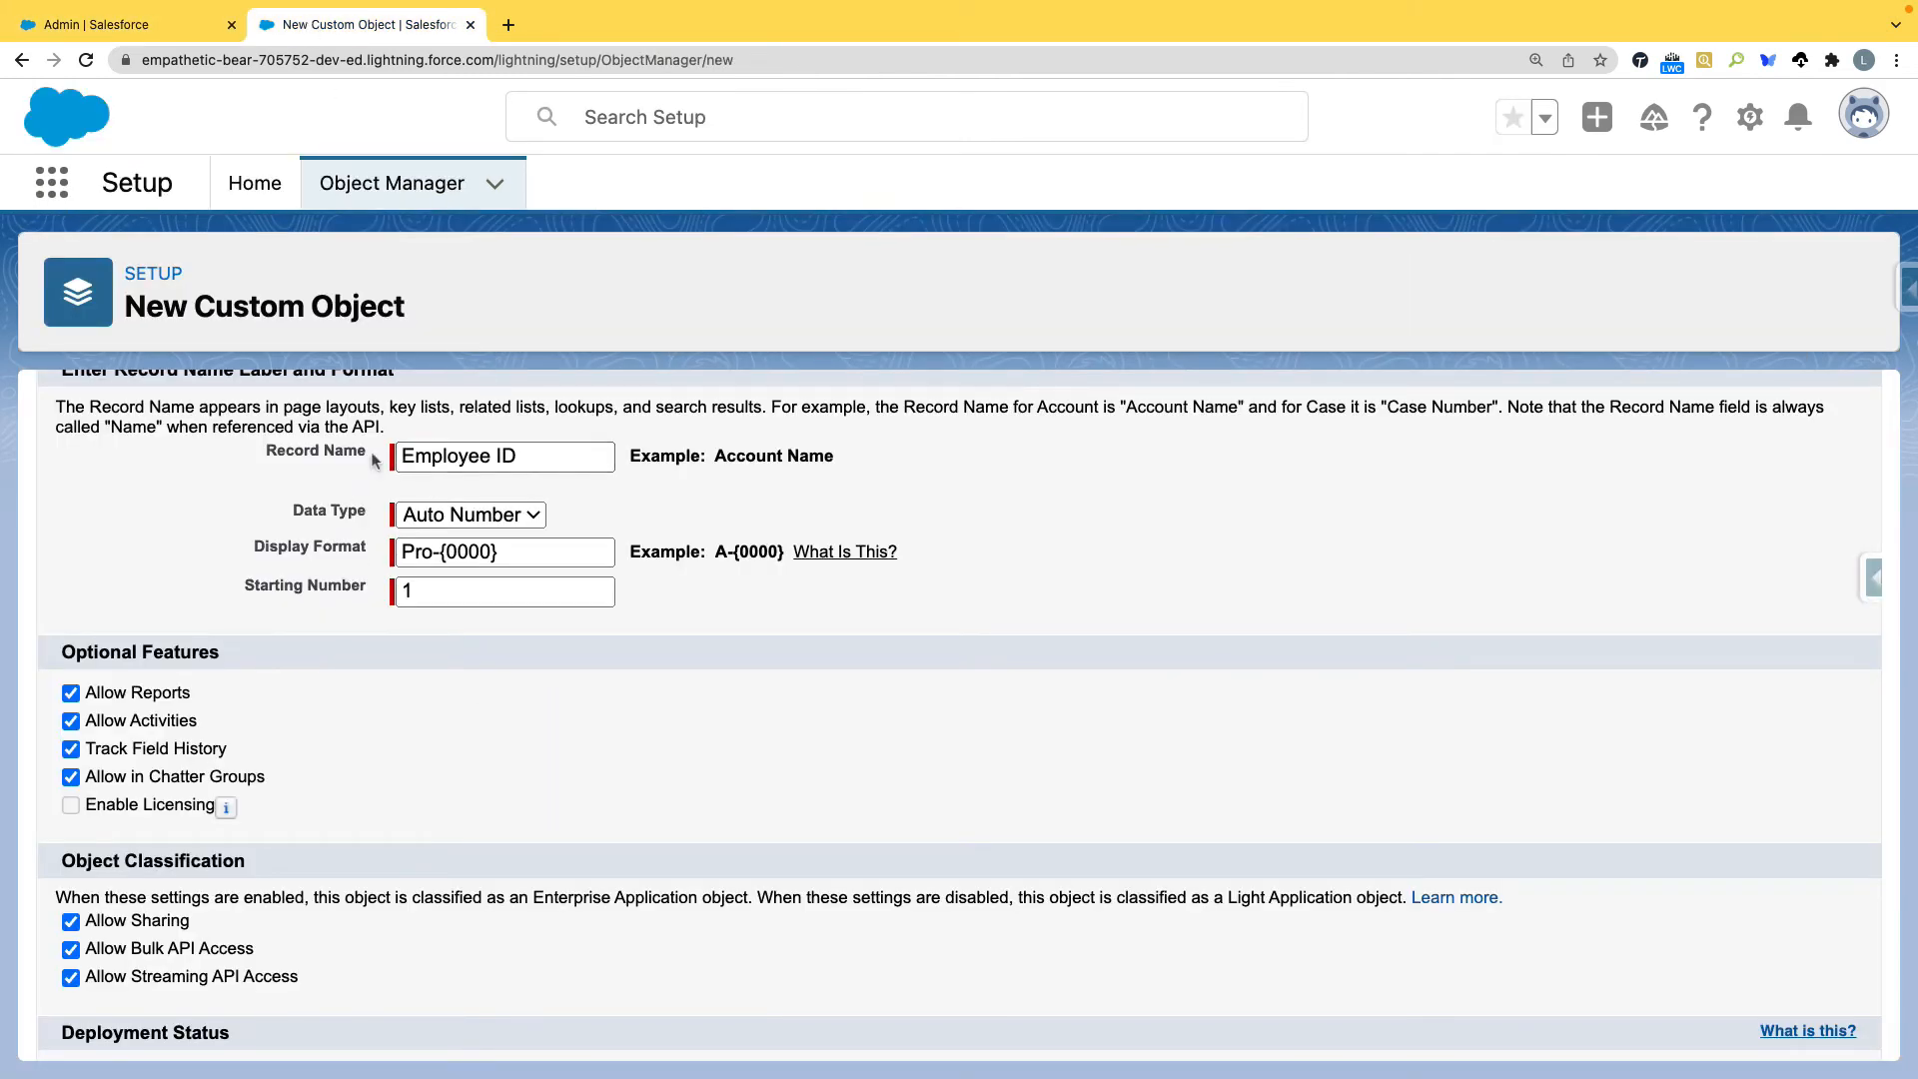
pyautogui.click(108, 21)
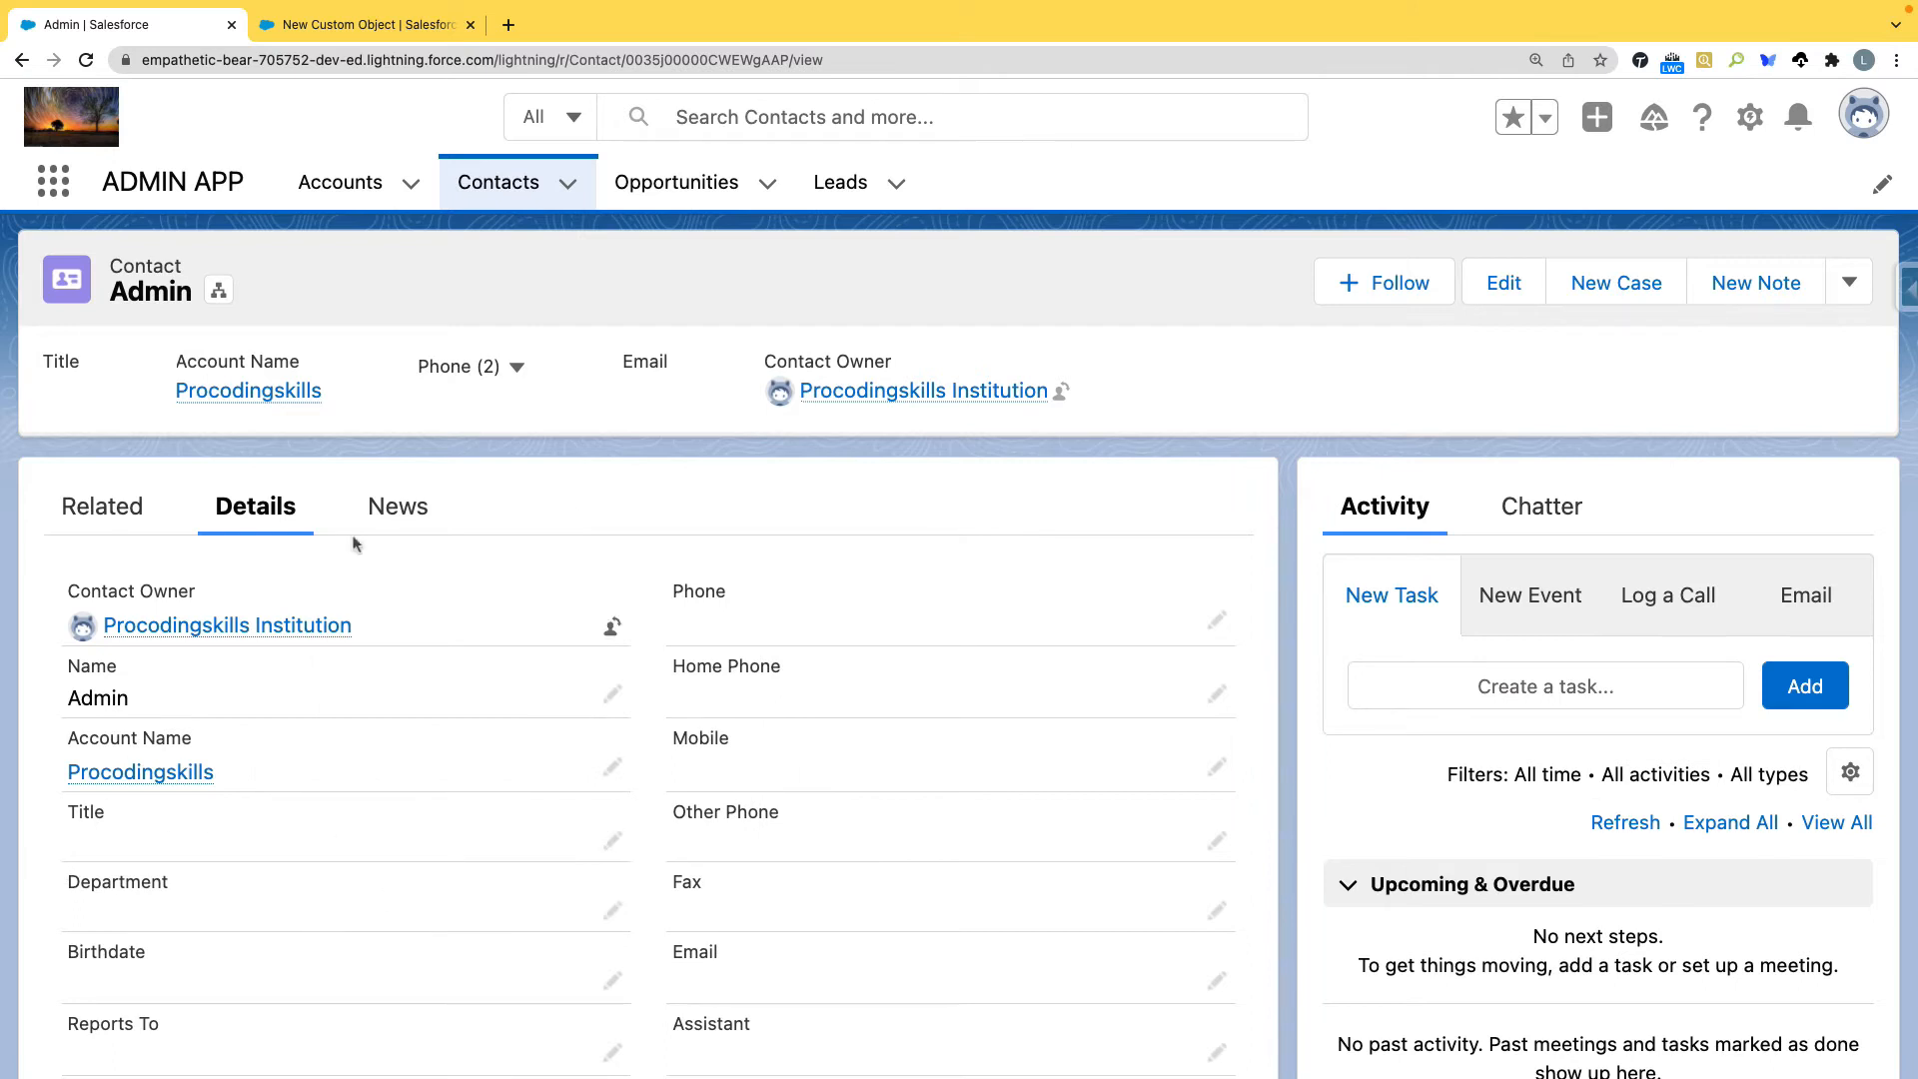
pyautogui.click(331, 27)
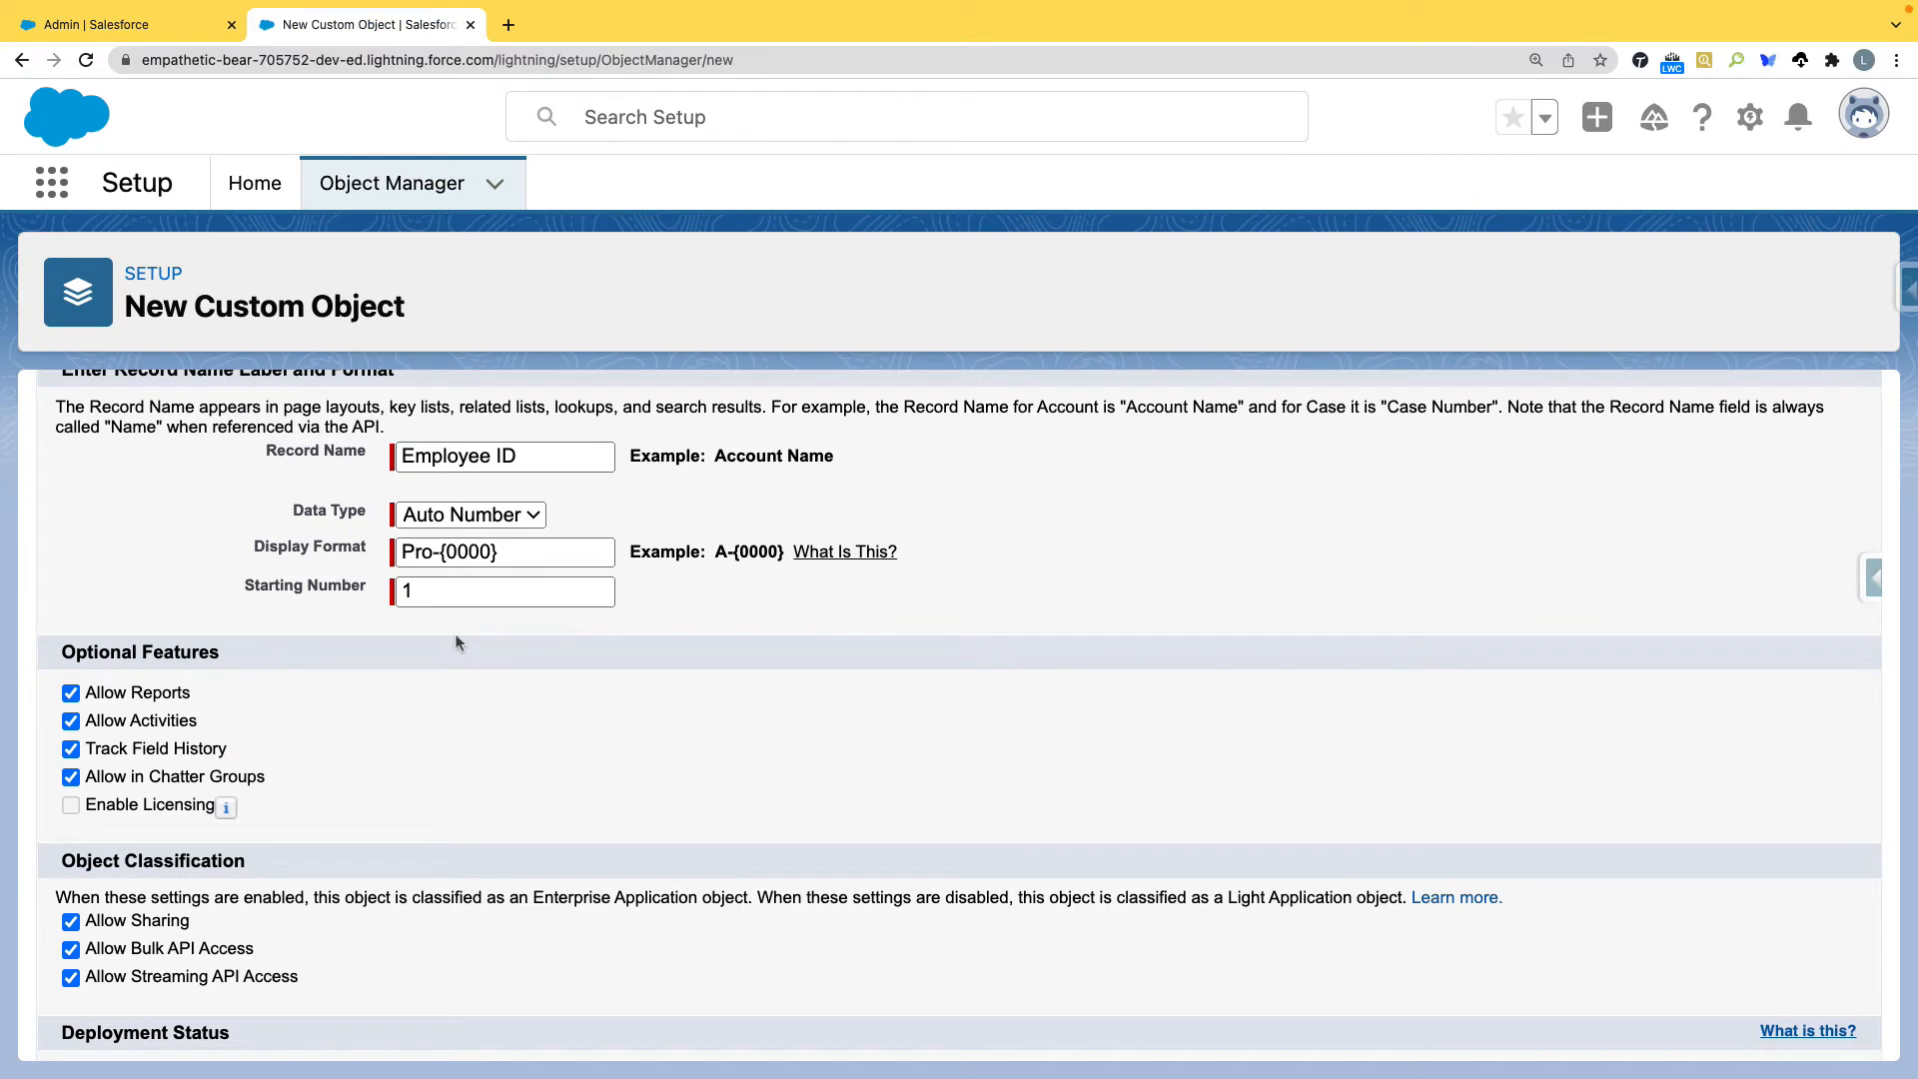
# Try the In Development deployment status, and switch it back to Deployed
pyautogui.scroll(-4, 518, 782)
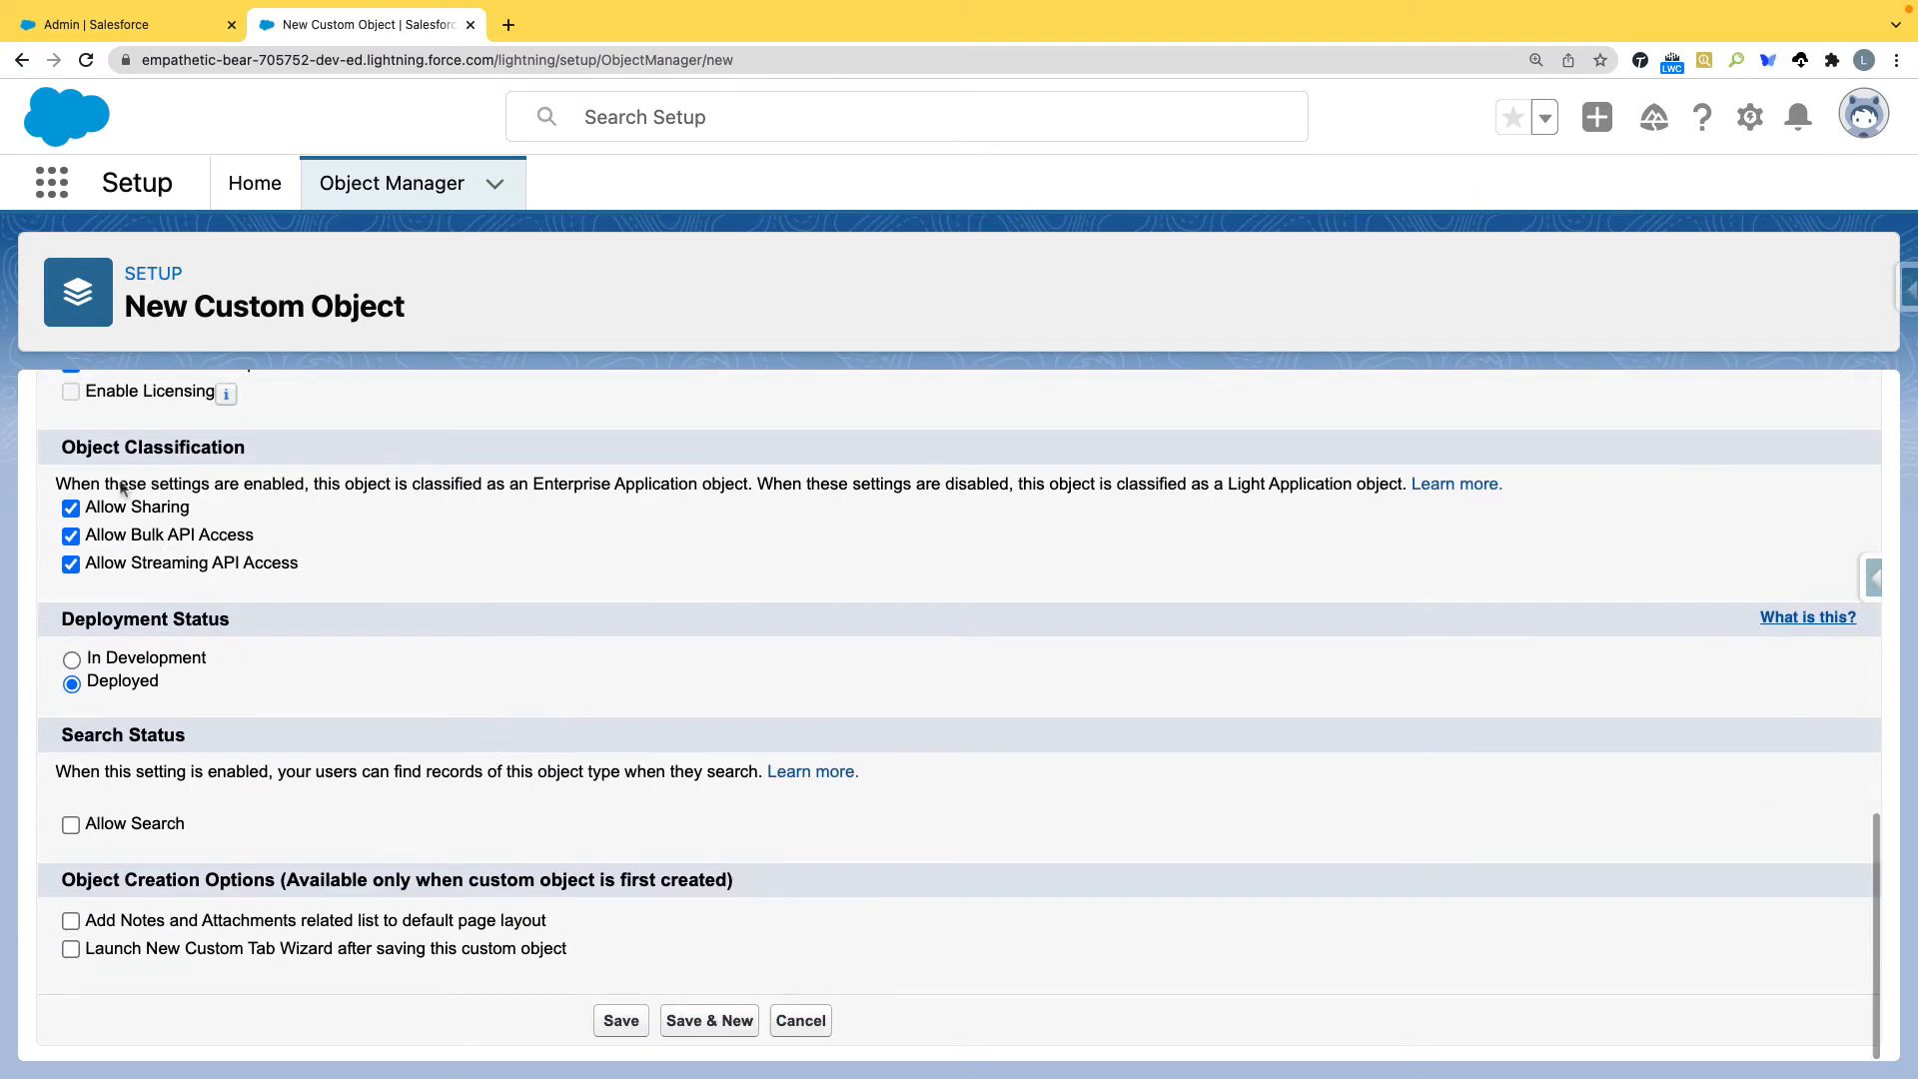
pyautogui.scroll(2, 72, 563)
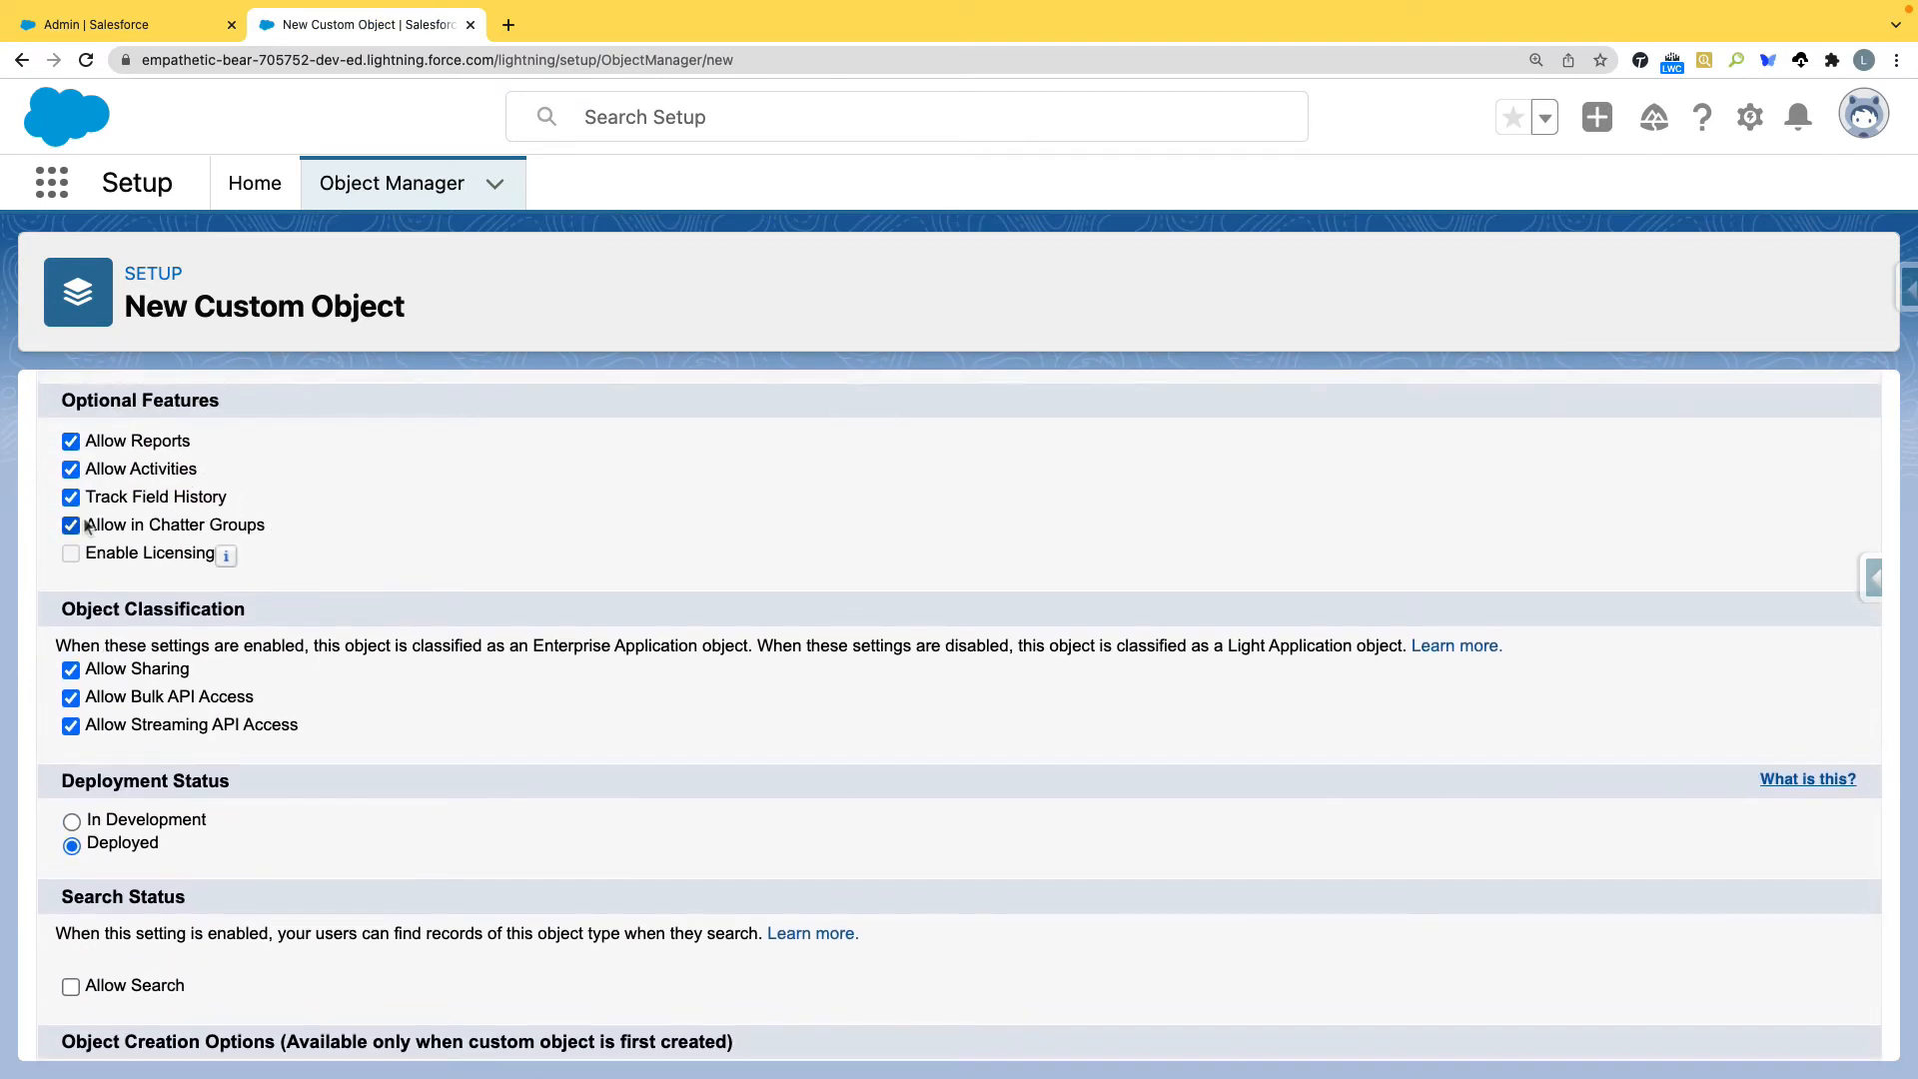
pyautogui.scroll(-2, 154, 584)
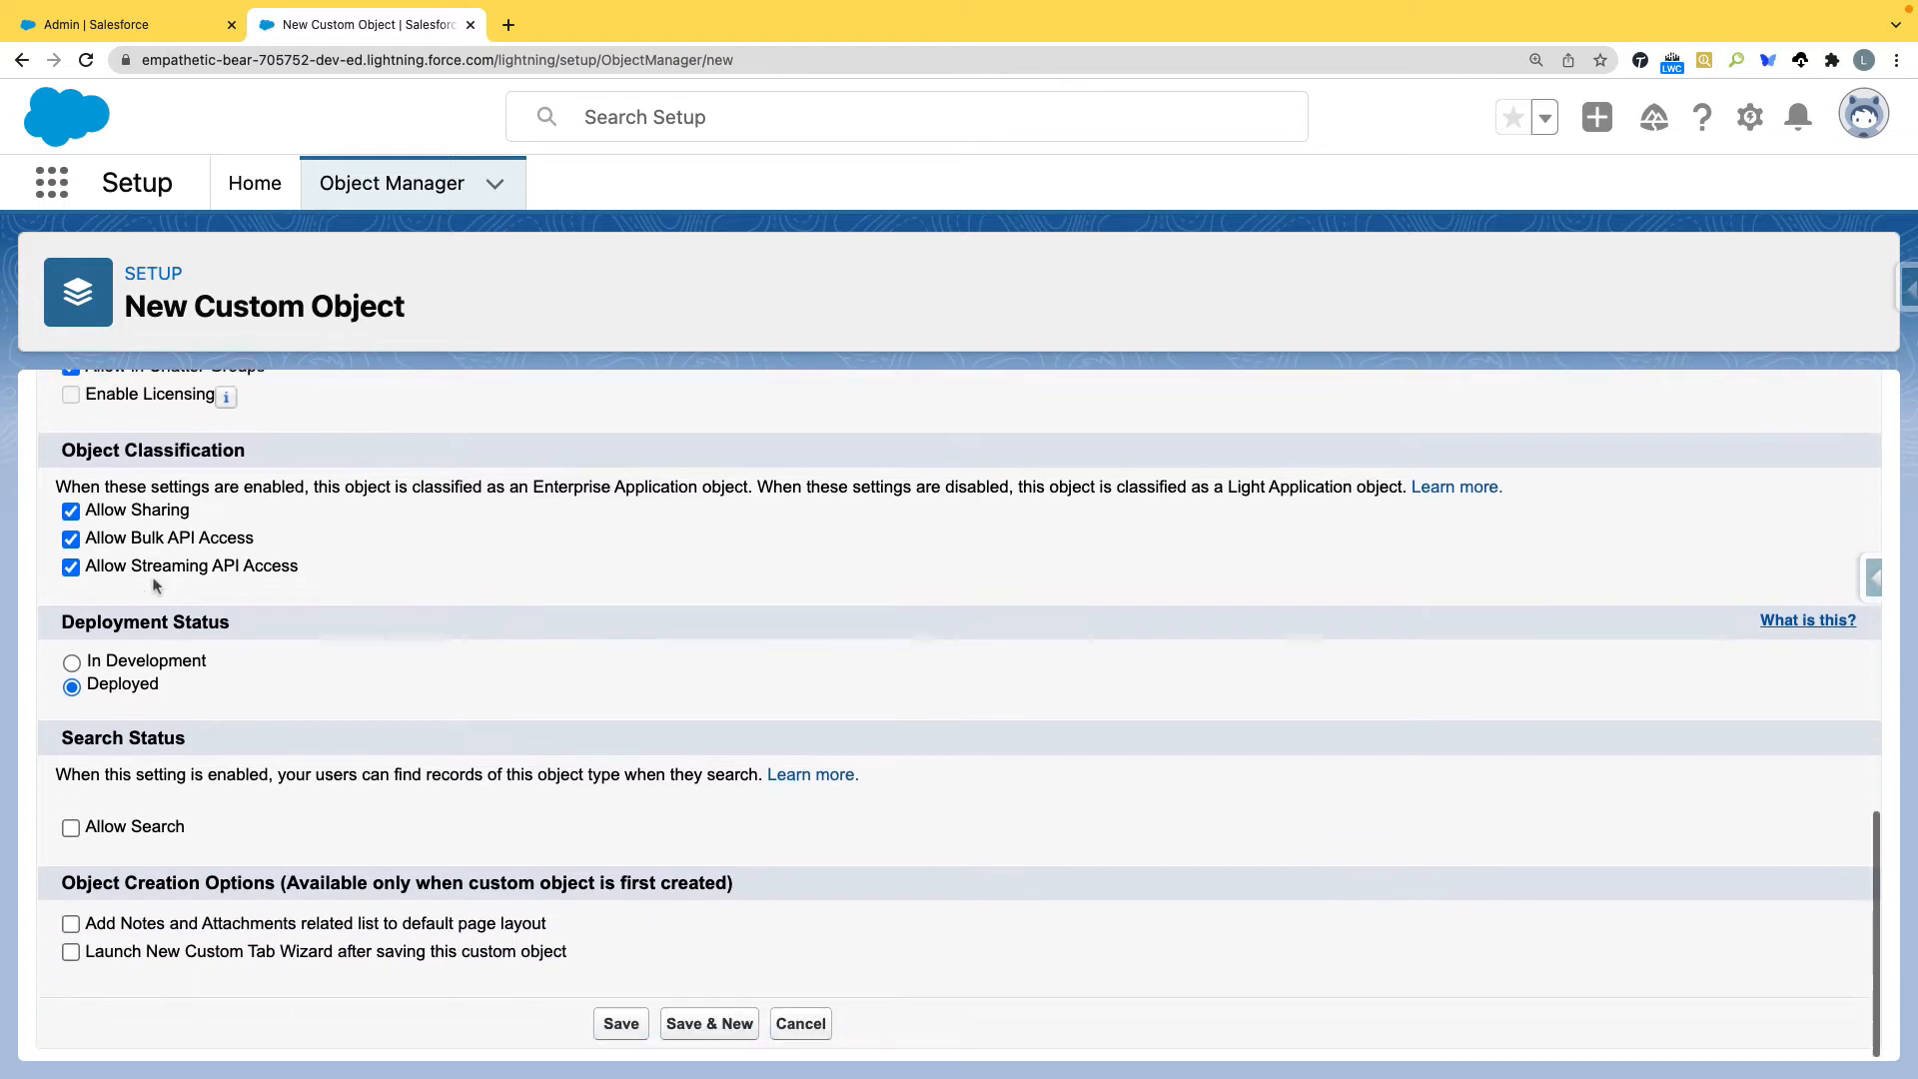
pyautogui.click(73, 663)
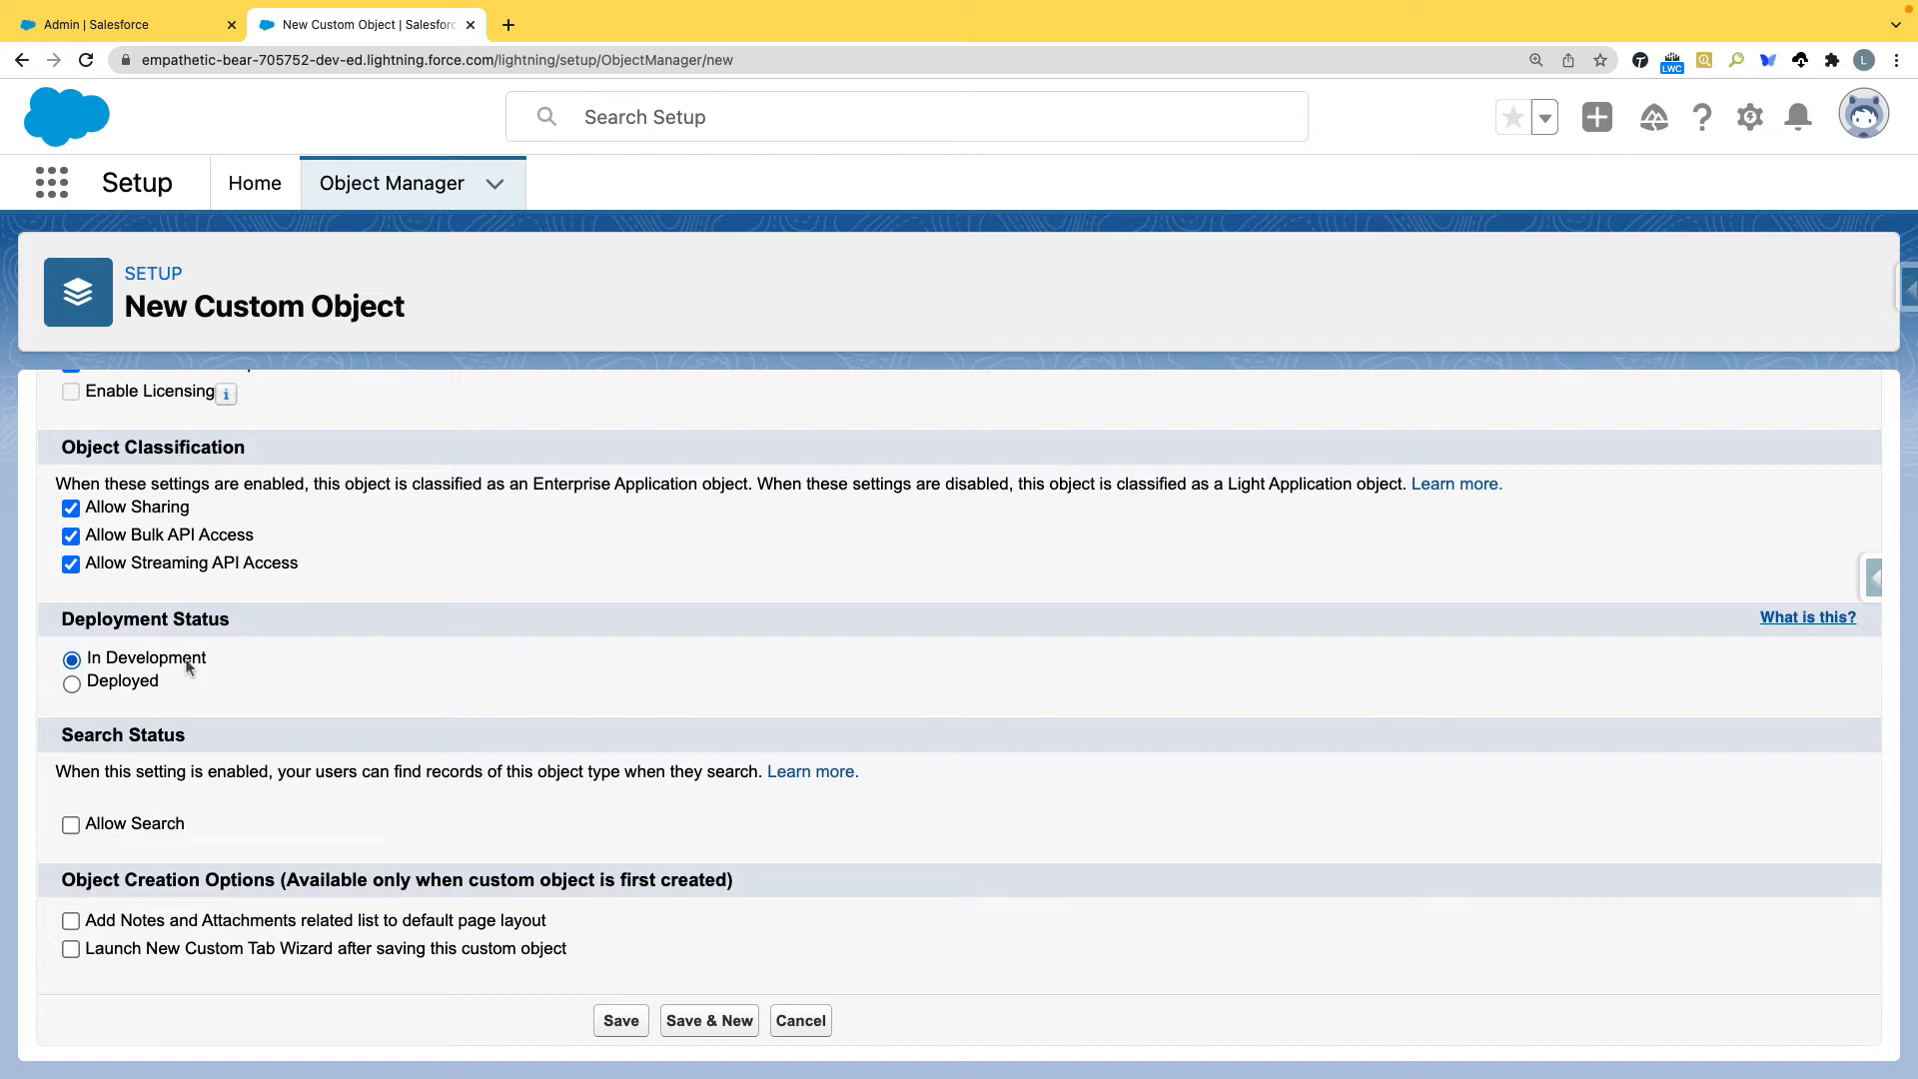
pyautogui.click(73, 686)
pyautogui.moveTo(160, 684); pyautogui.dragTo(75, 683)
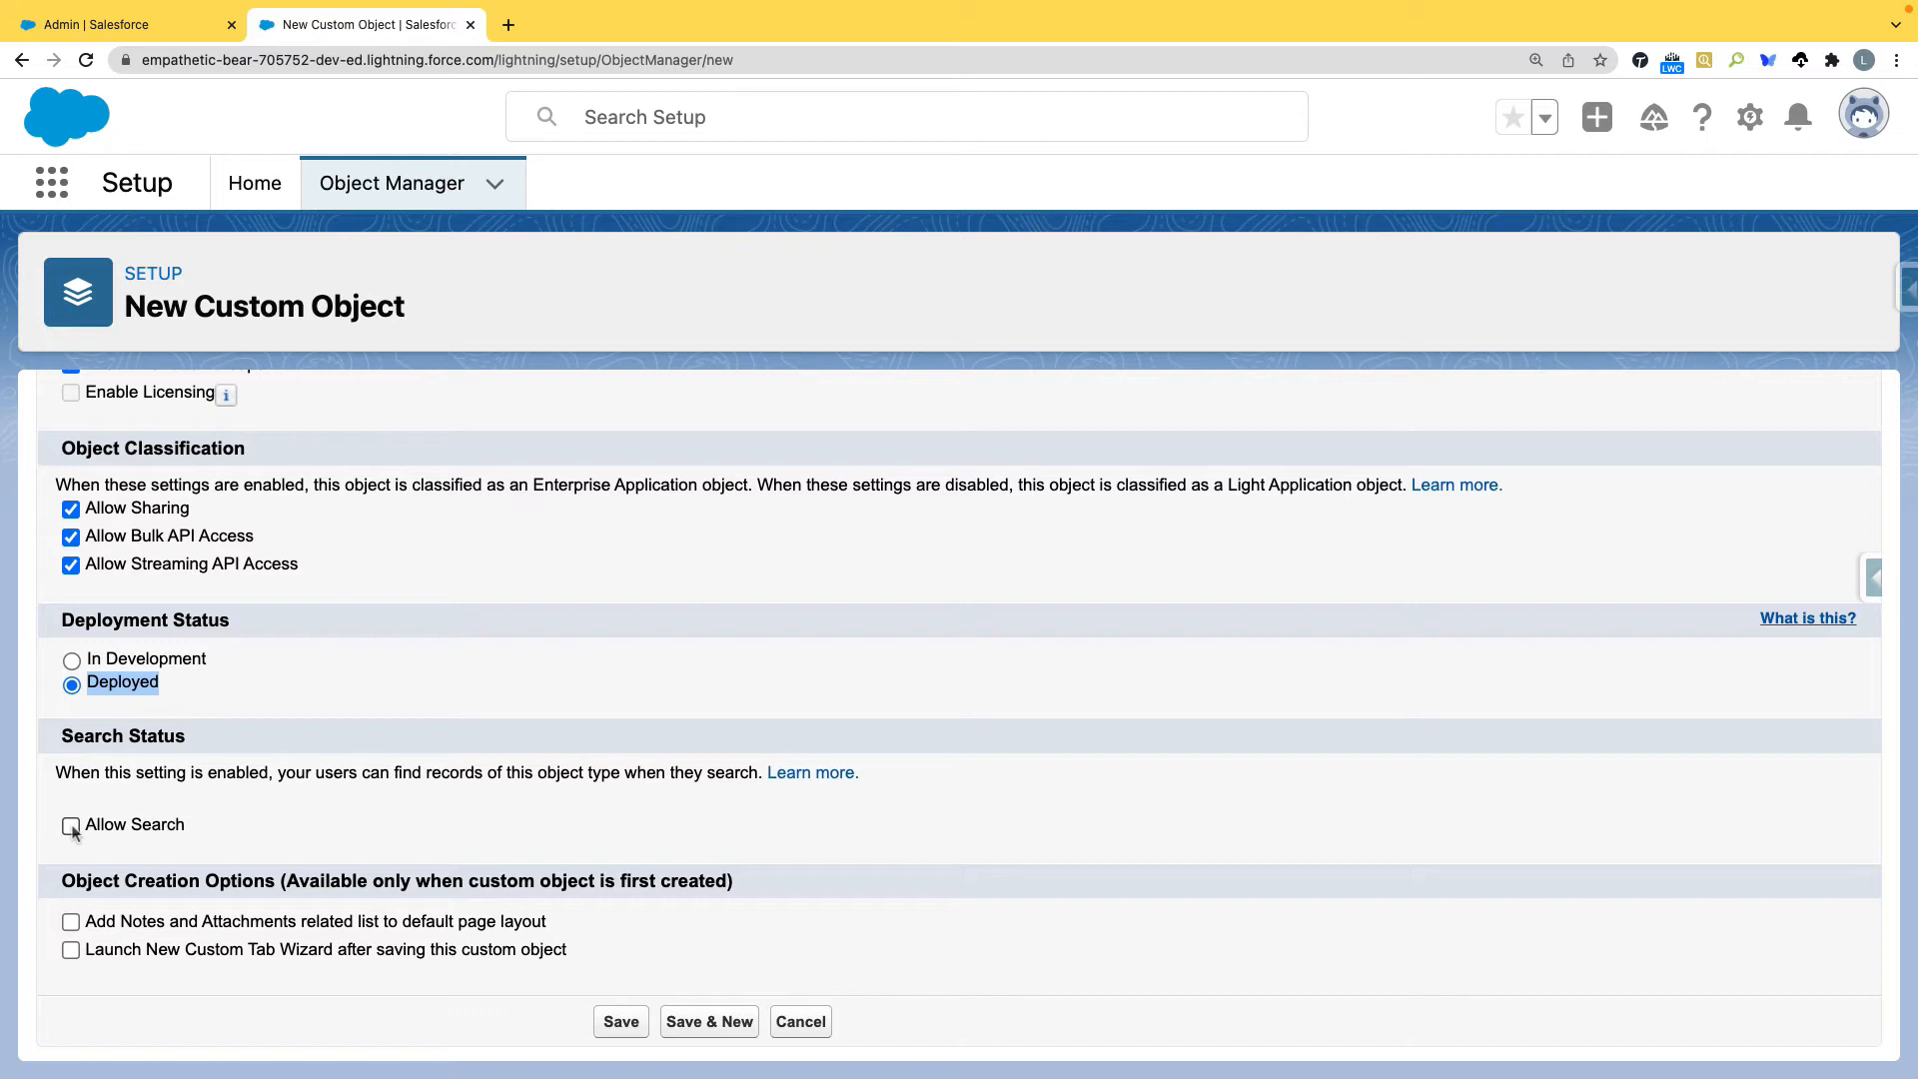
pyautogui.click(194, 685)
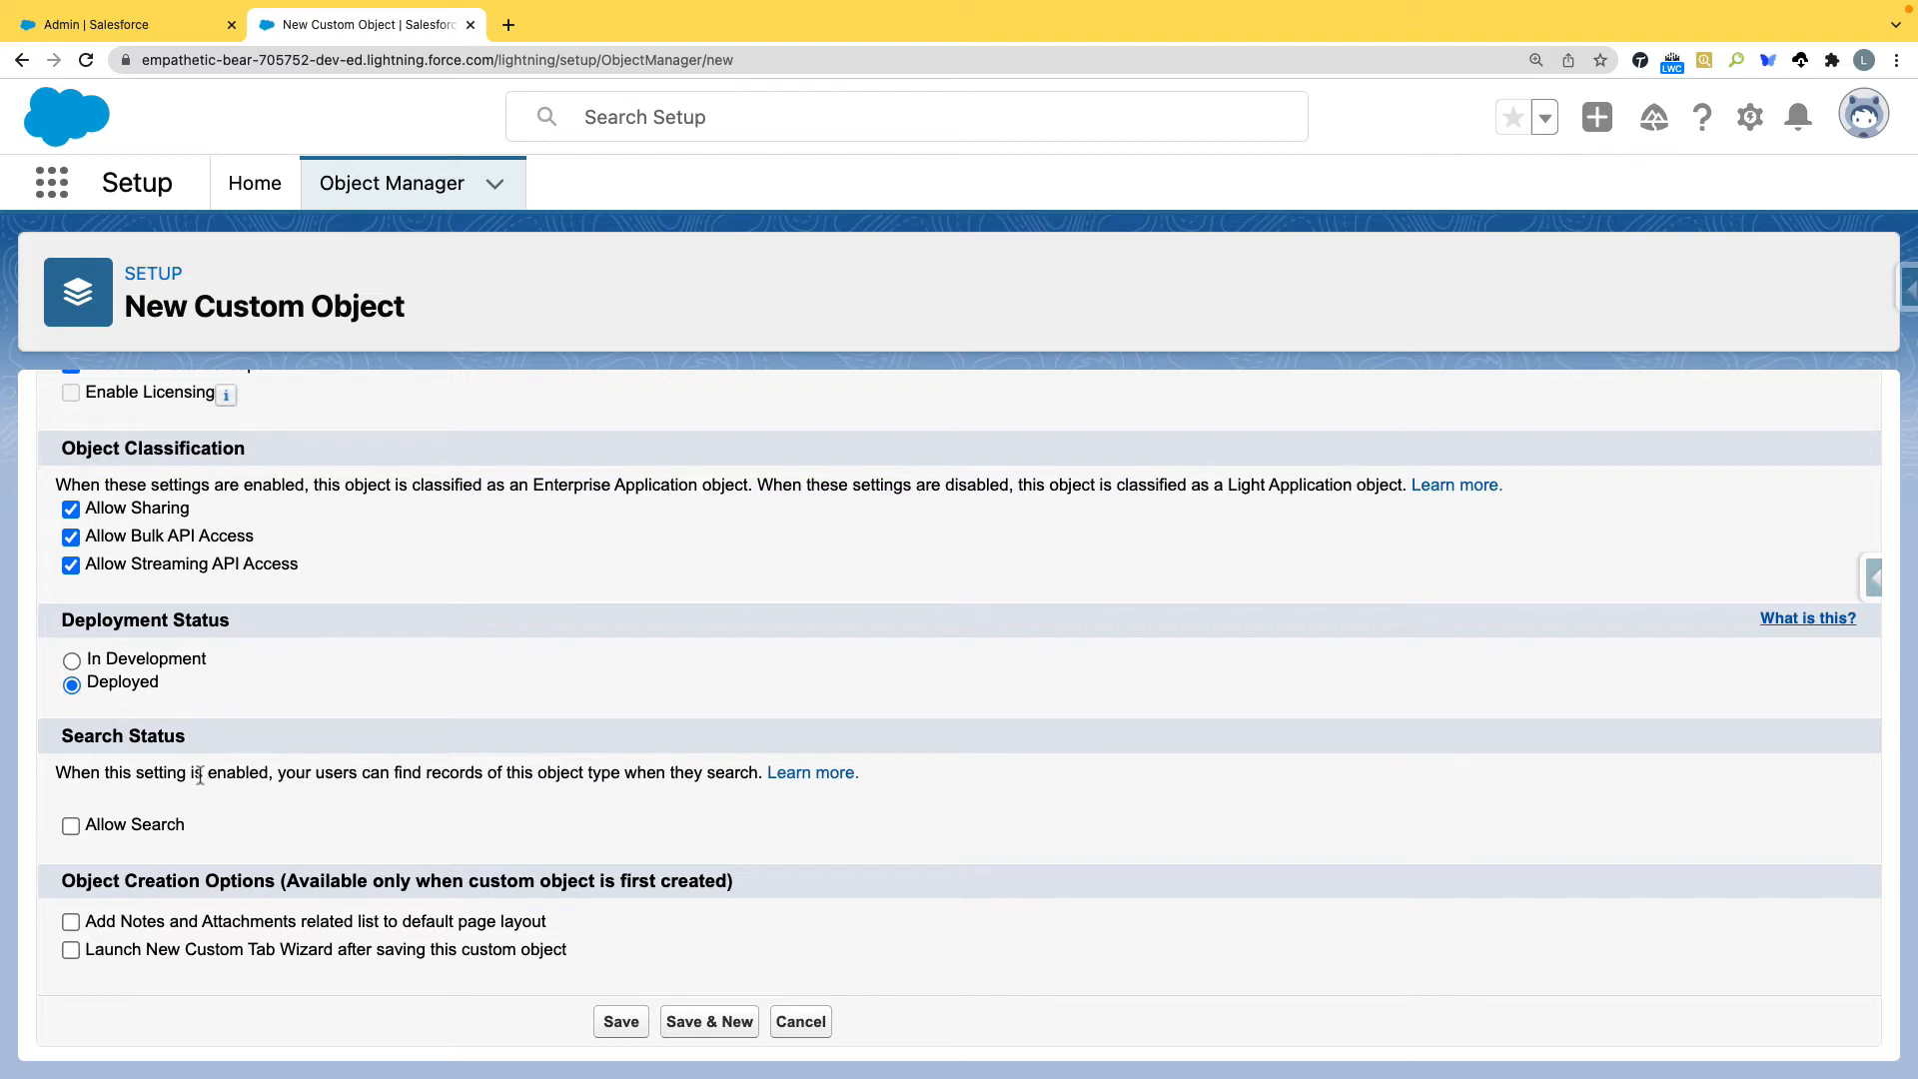
# Enable Allow Search, the Notes and Attachments related list and the New Custom Tab Wizard launch, and save the custom object
pyautogui.click(70, 825)
pyautogui.click(71, 922)
pyautogui.click(71, 950)
pyautogui.click(616, 1029)
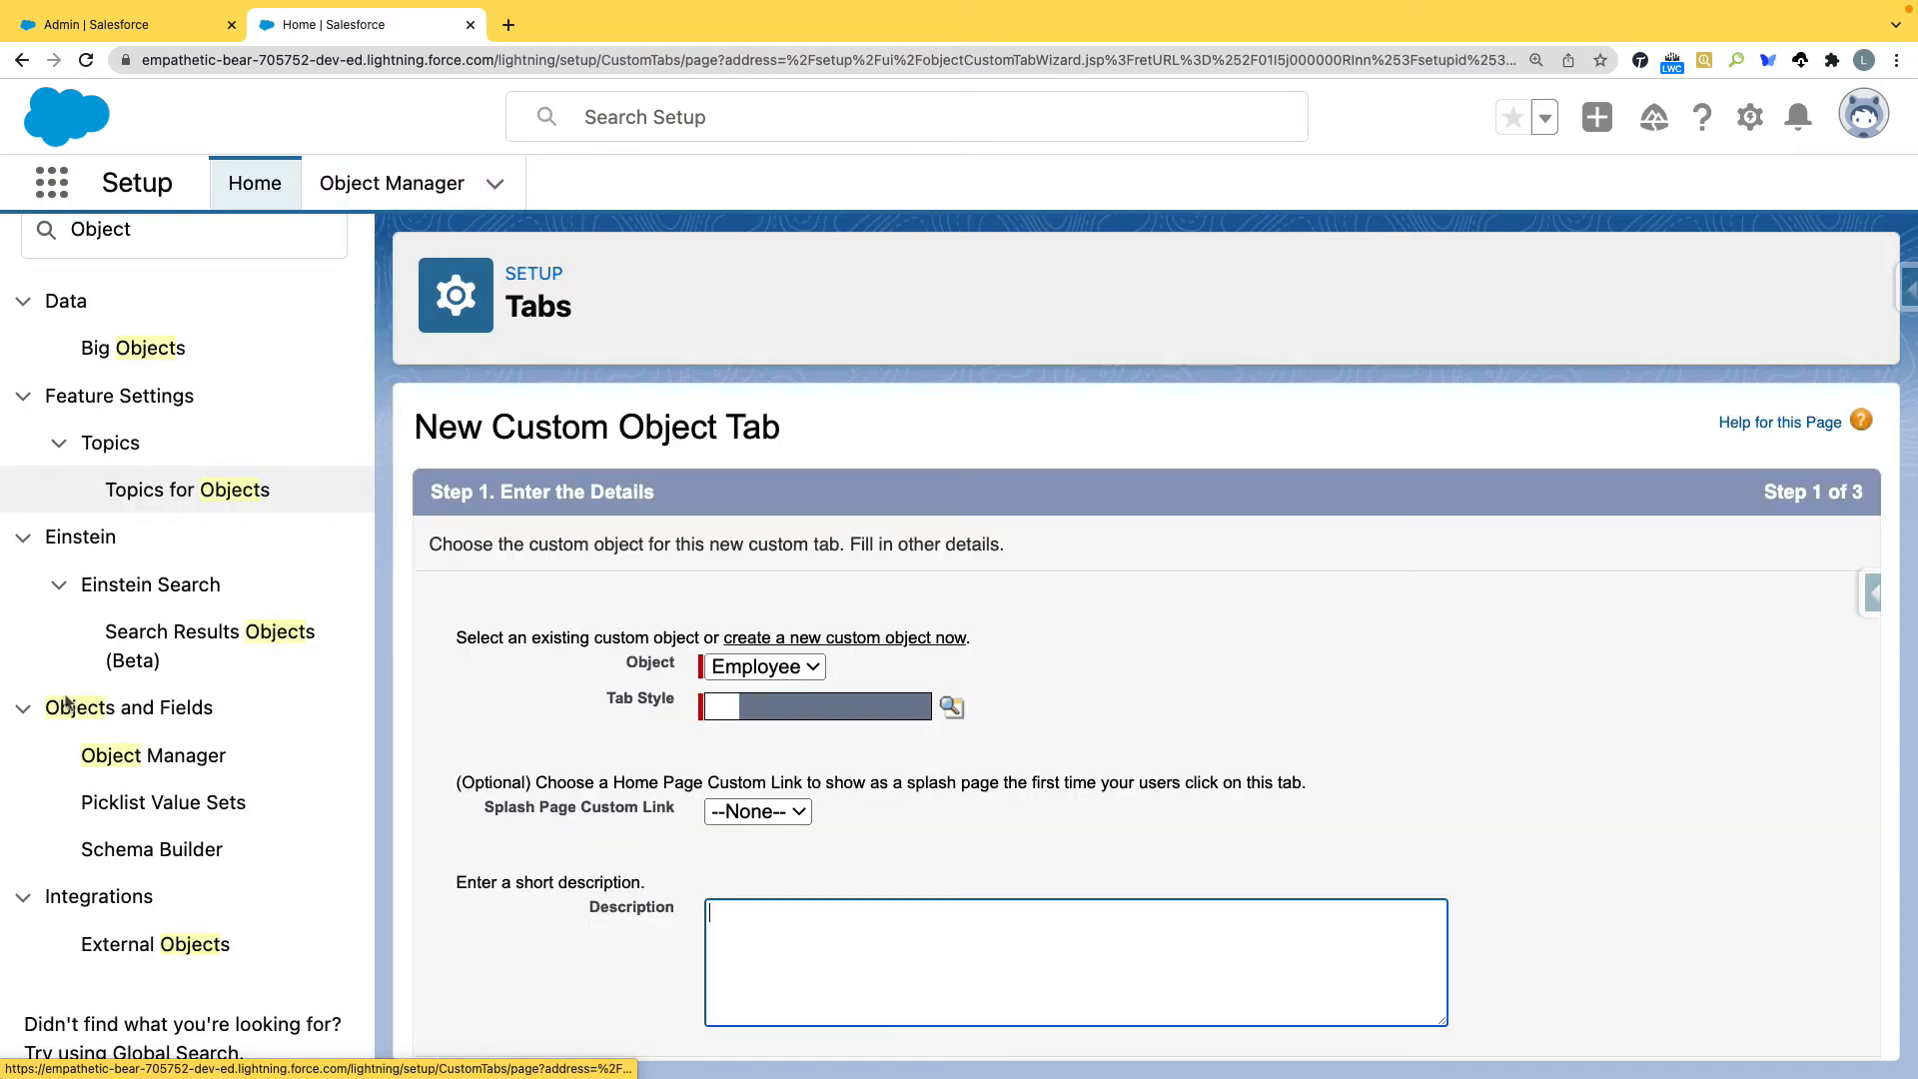
# Choose the Trophy tab style for the Employee object's new custom tab
pyautogui.click(952, 706)
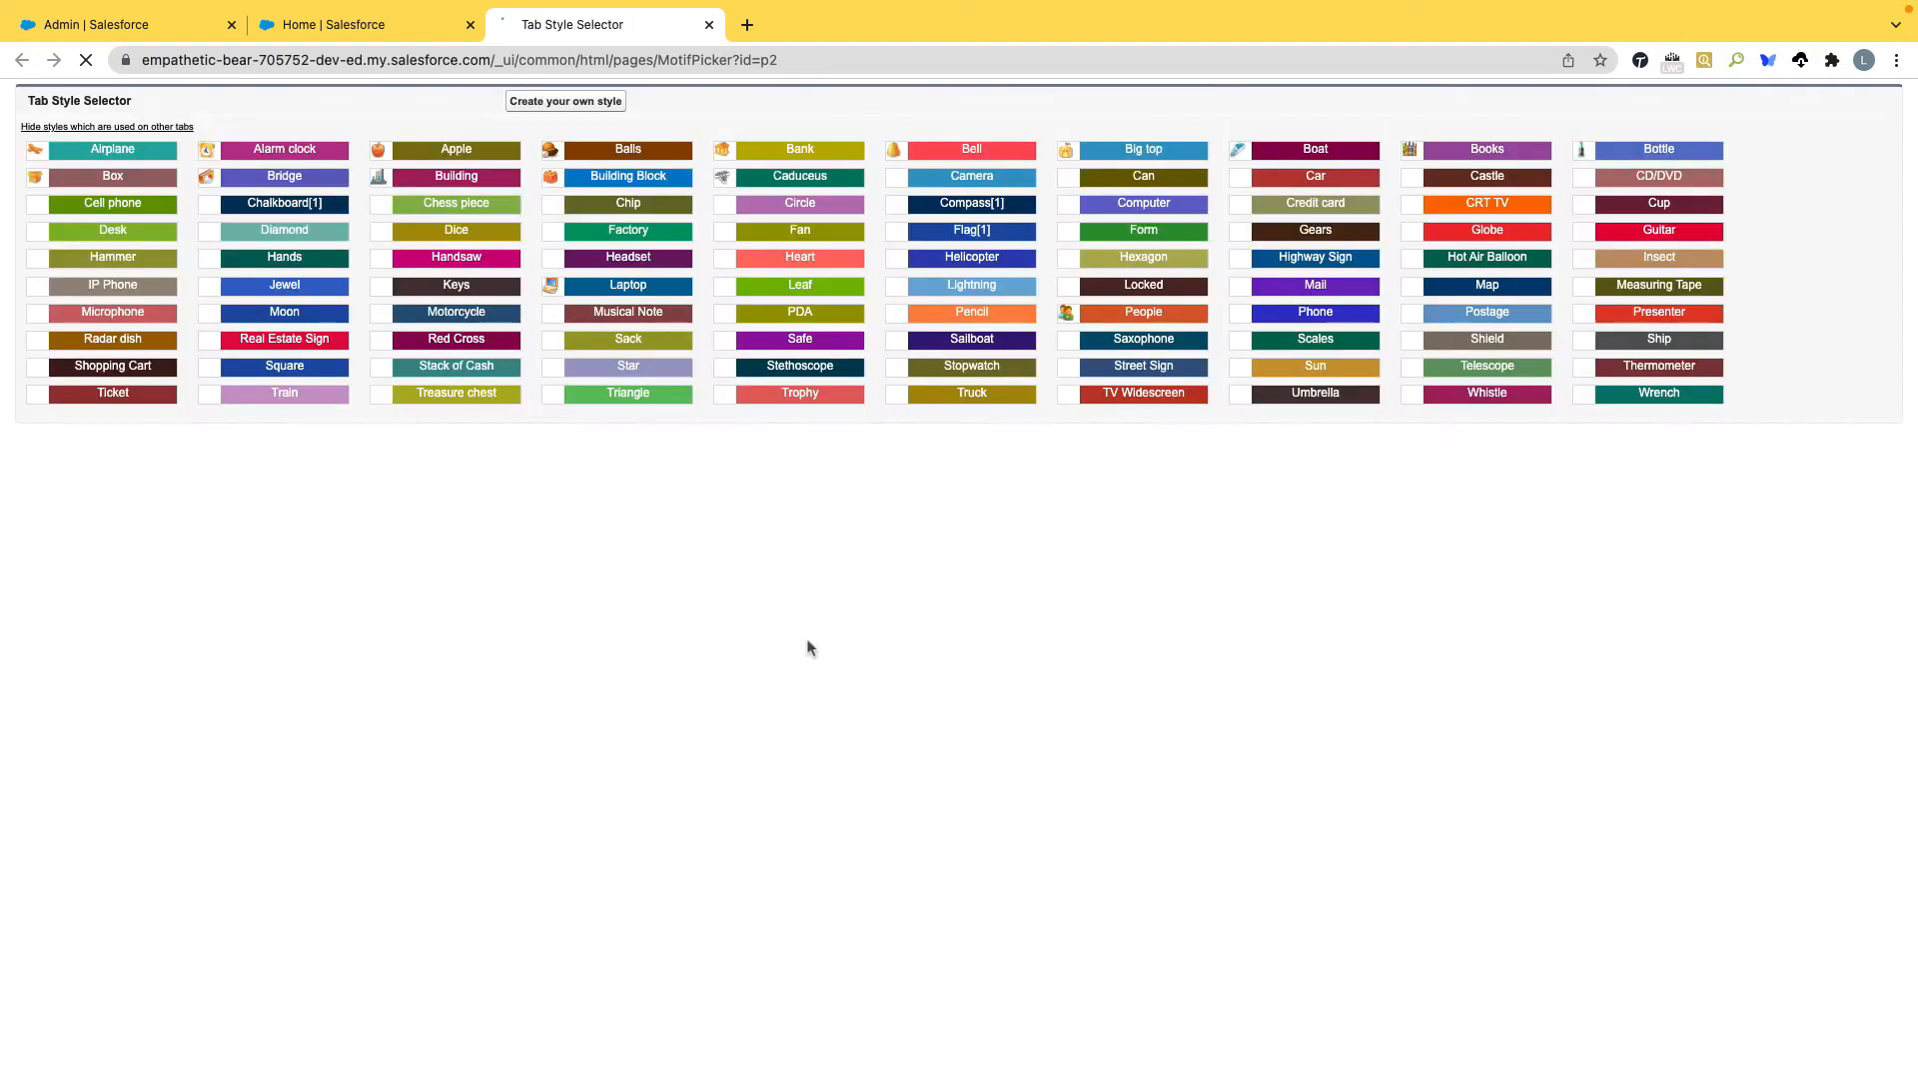
pyautogui.click(805, 403)
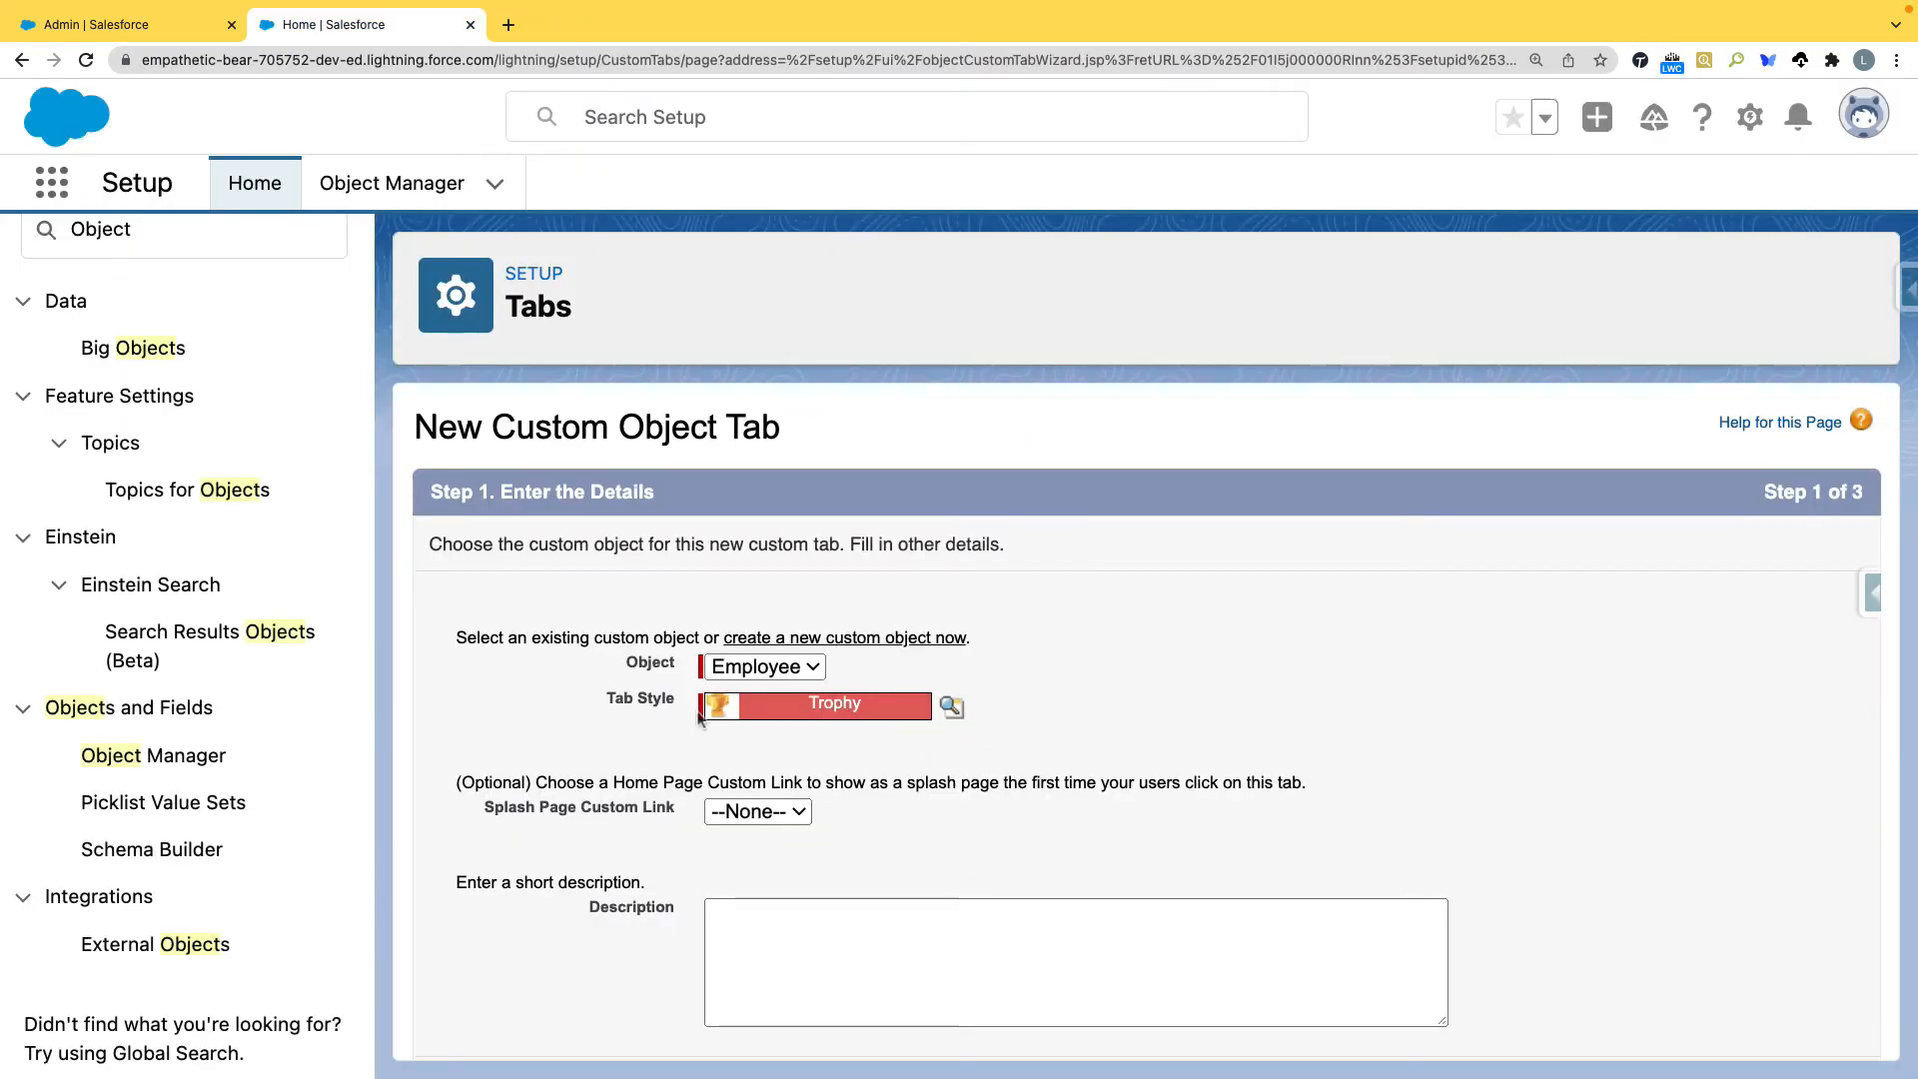
# Switch to the ADMIN APP page, examine the Contacts and Accounts object icons, and return to the custom tab wizard
pyautogui.click(125, 28)
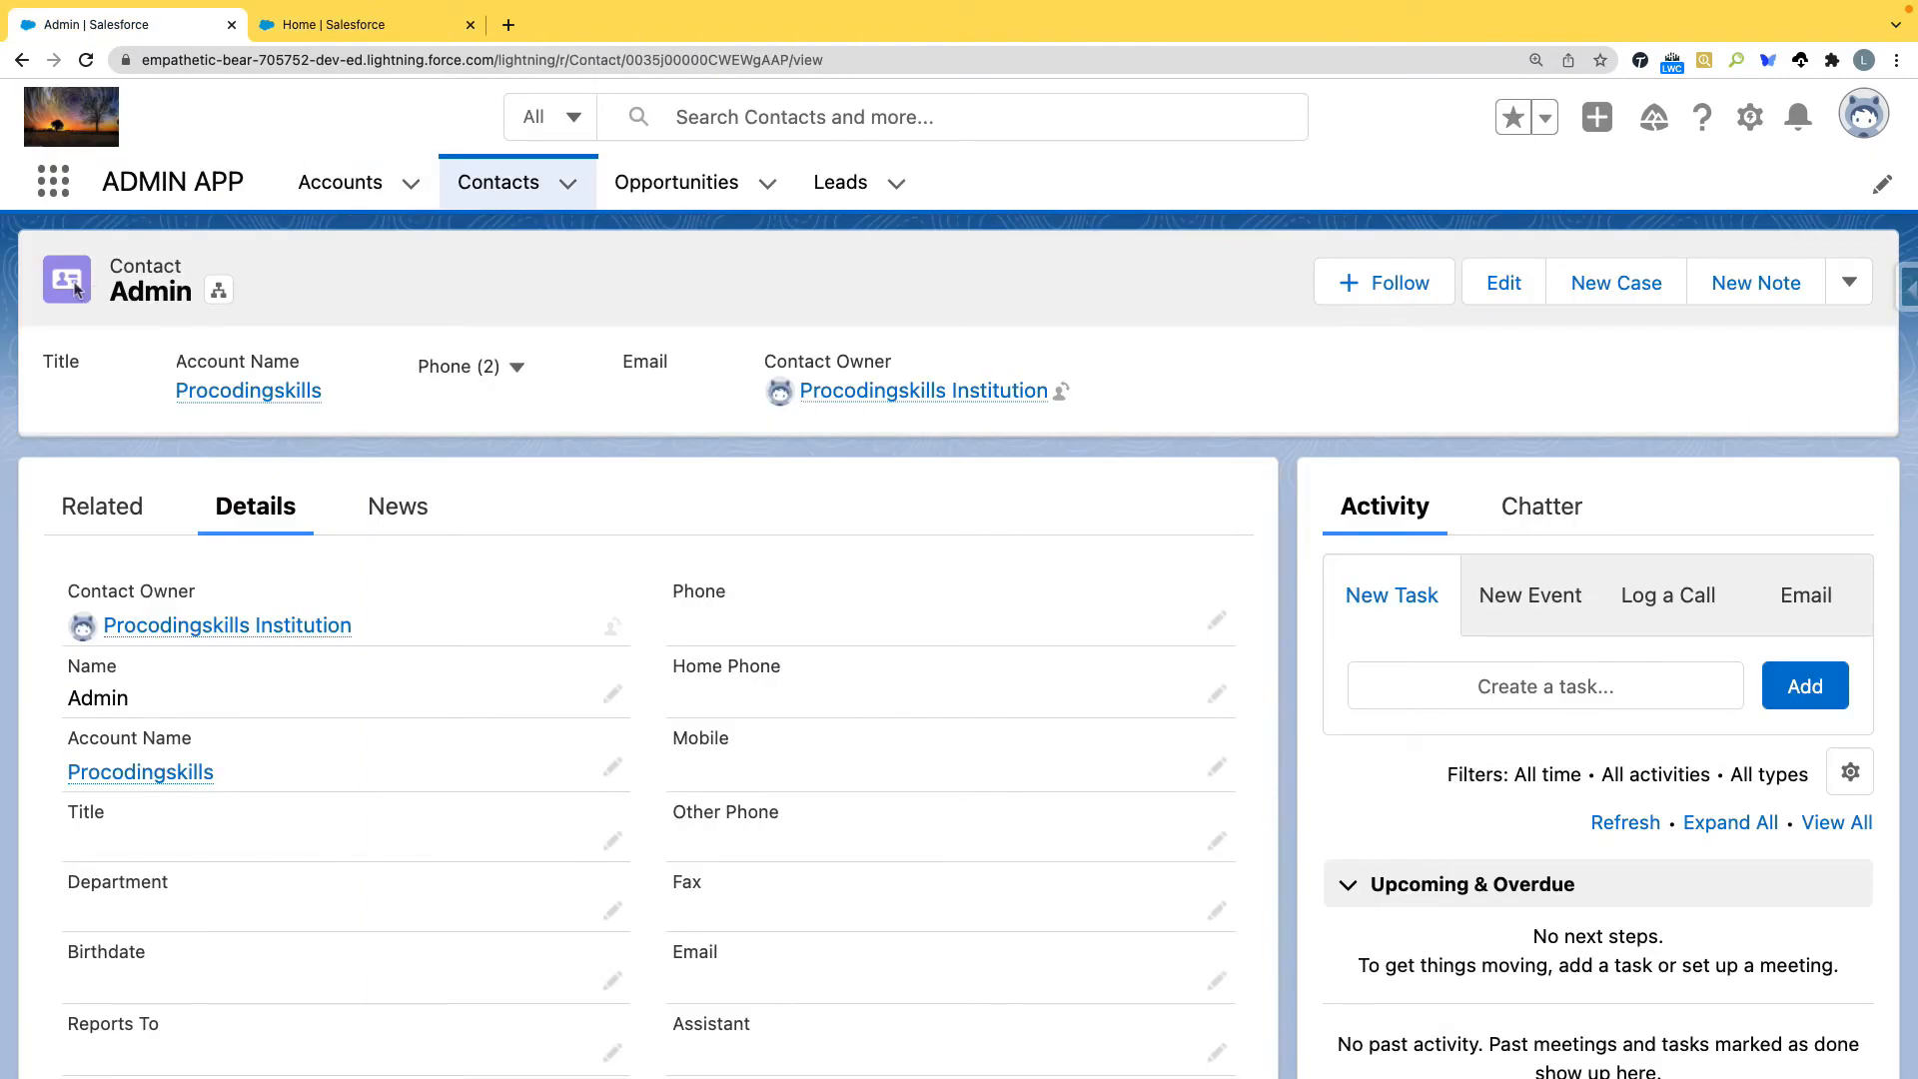
pyautogui.click(348, 180)
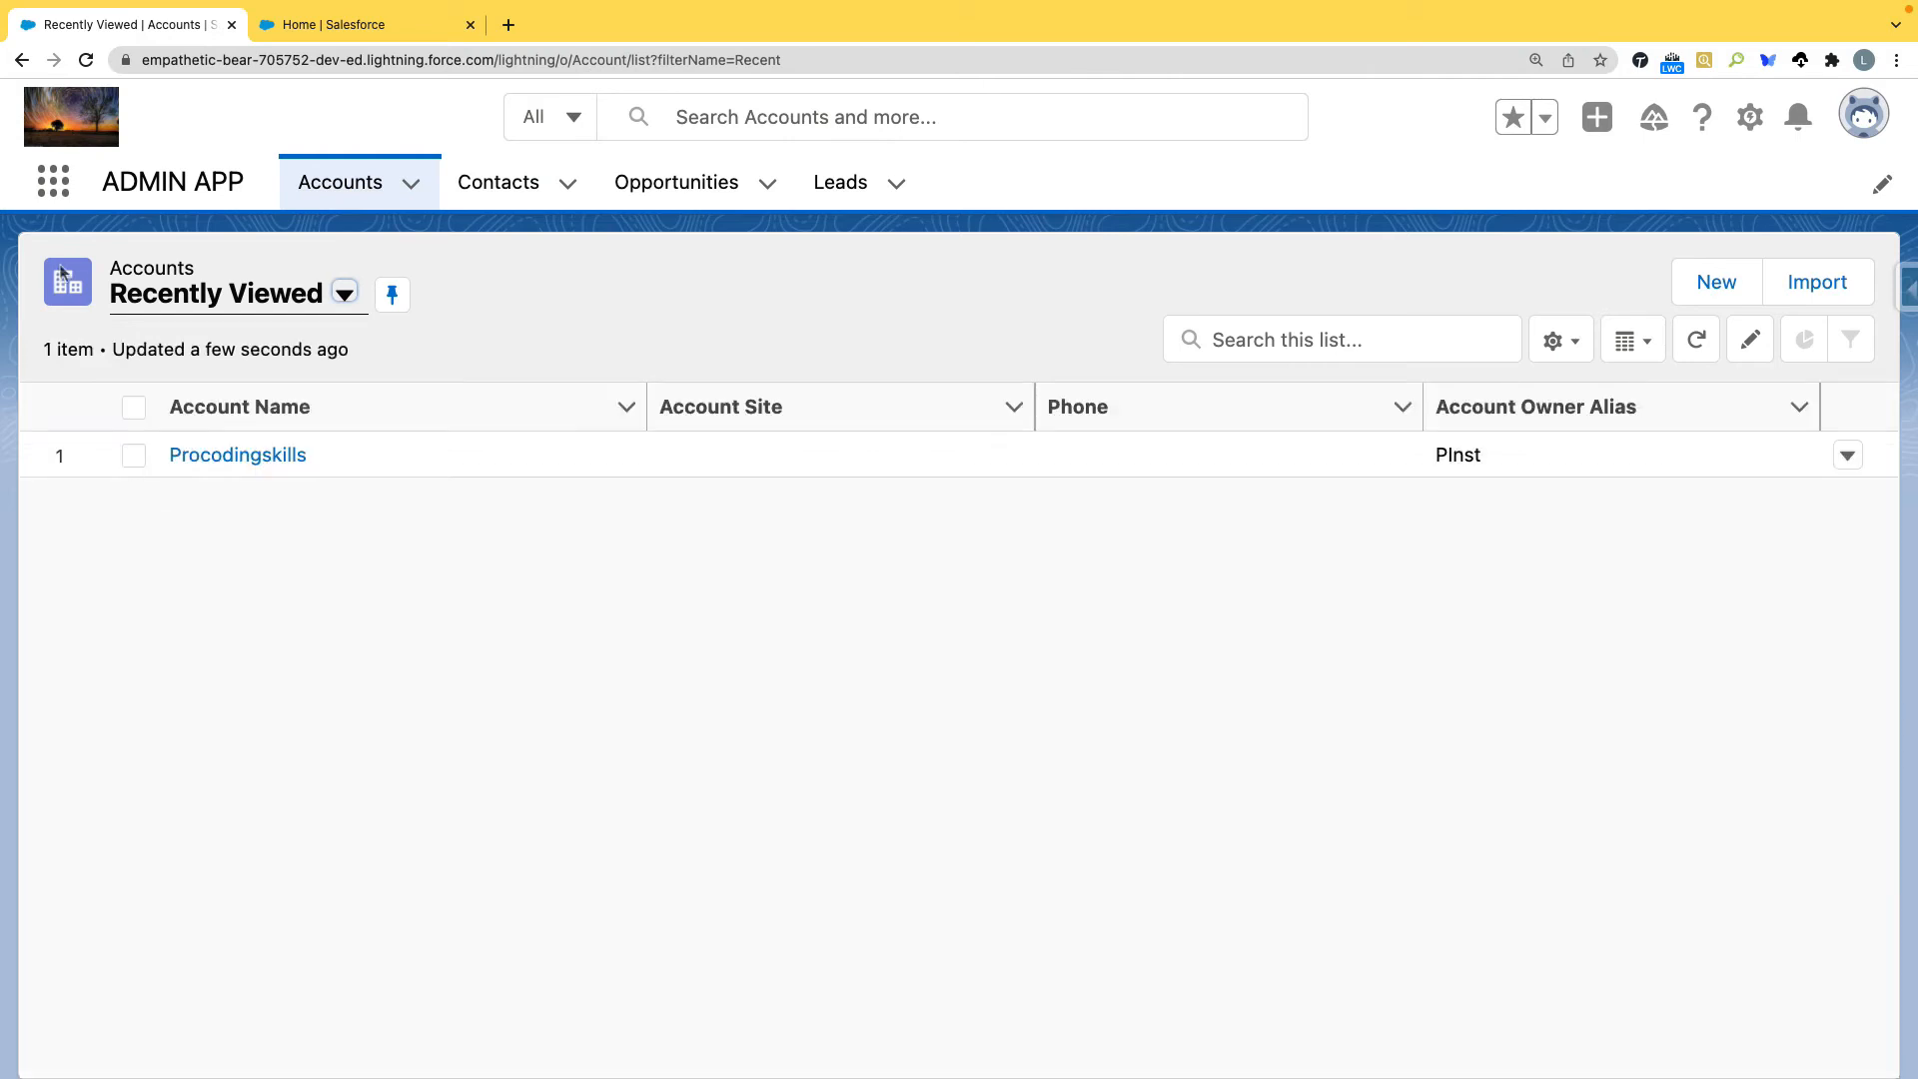
pyautogui.click(356, 20)
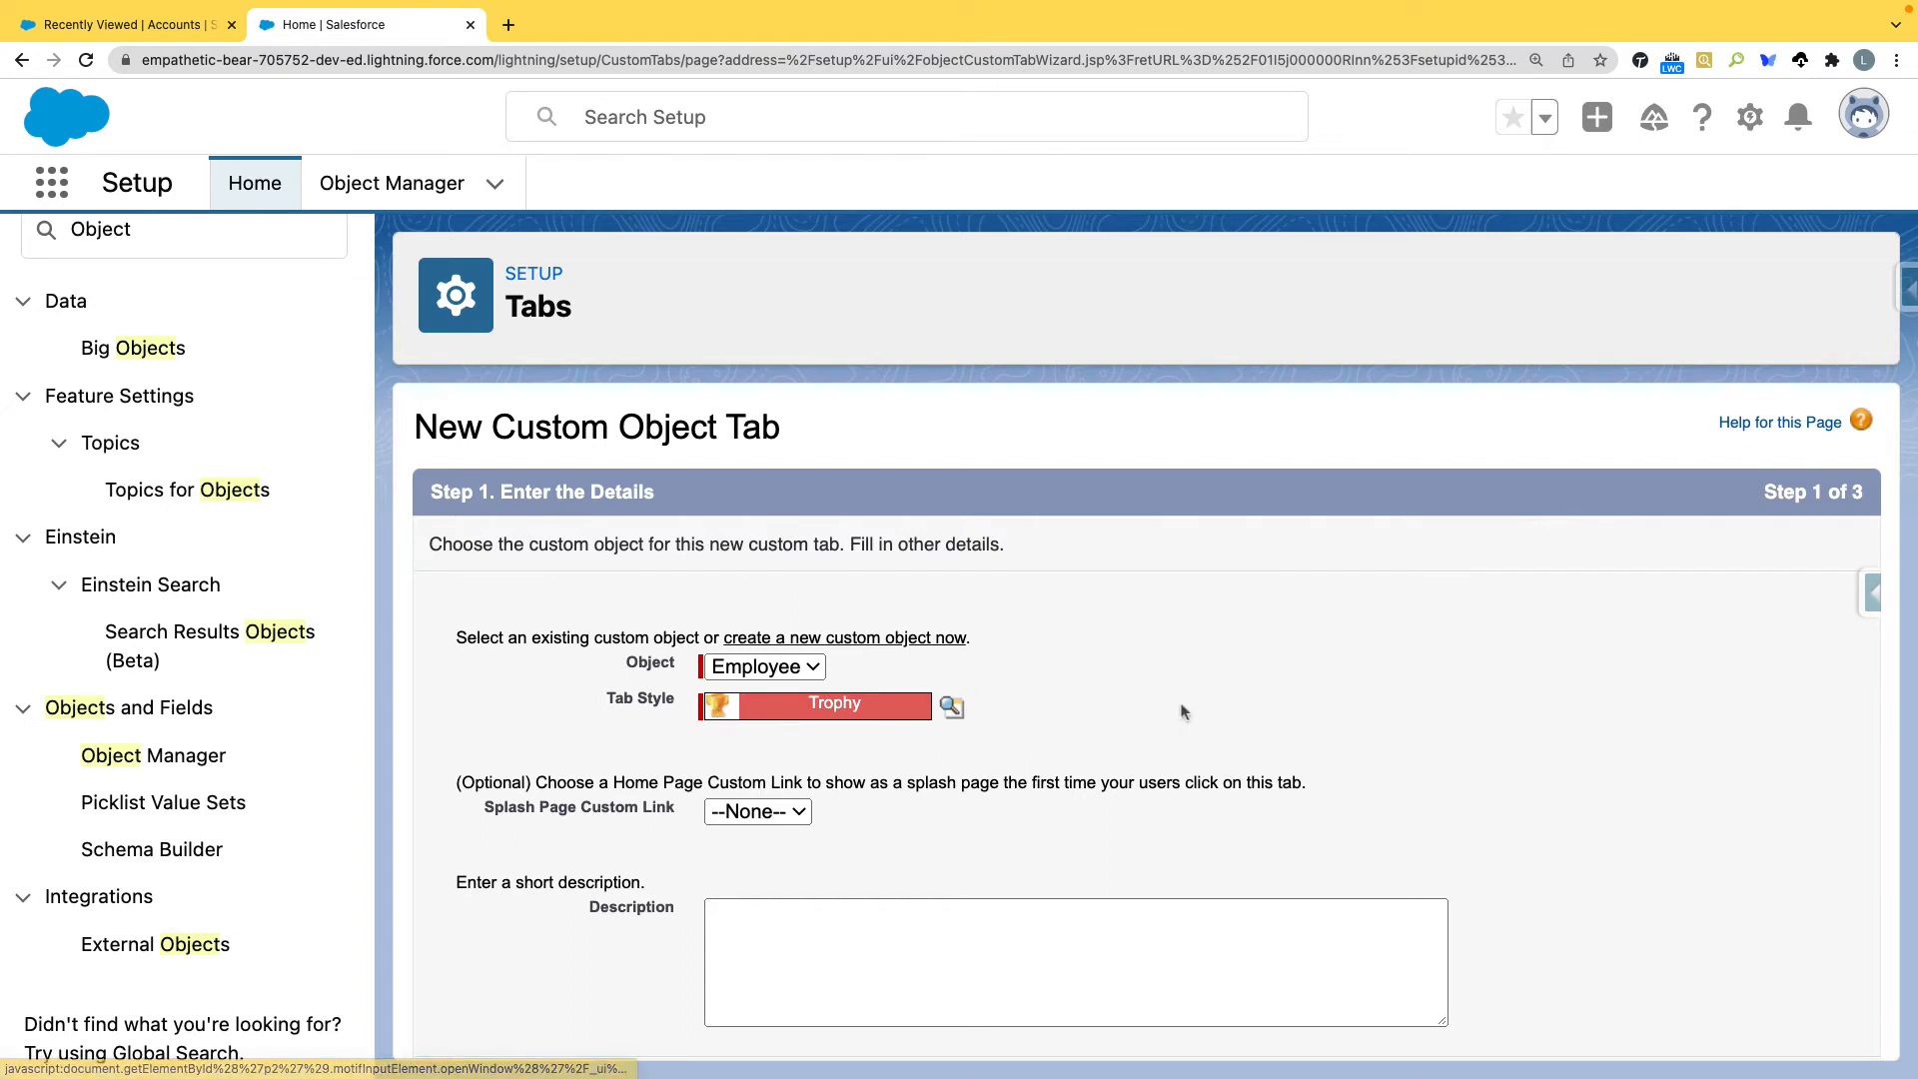
# Accept the custom tab's details and proceed to the wizard's Add to Profiles step
pyautogui.scroll(-1, 1182, 711)
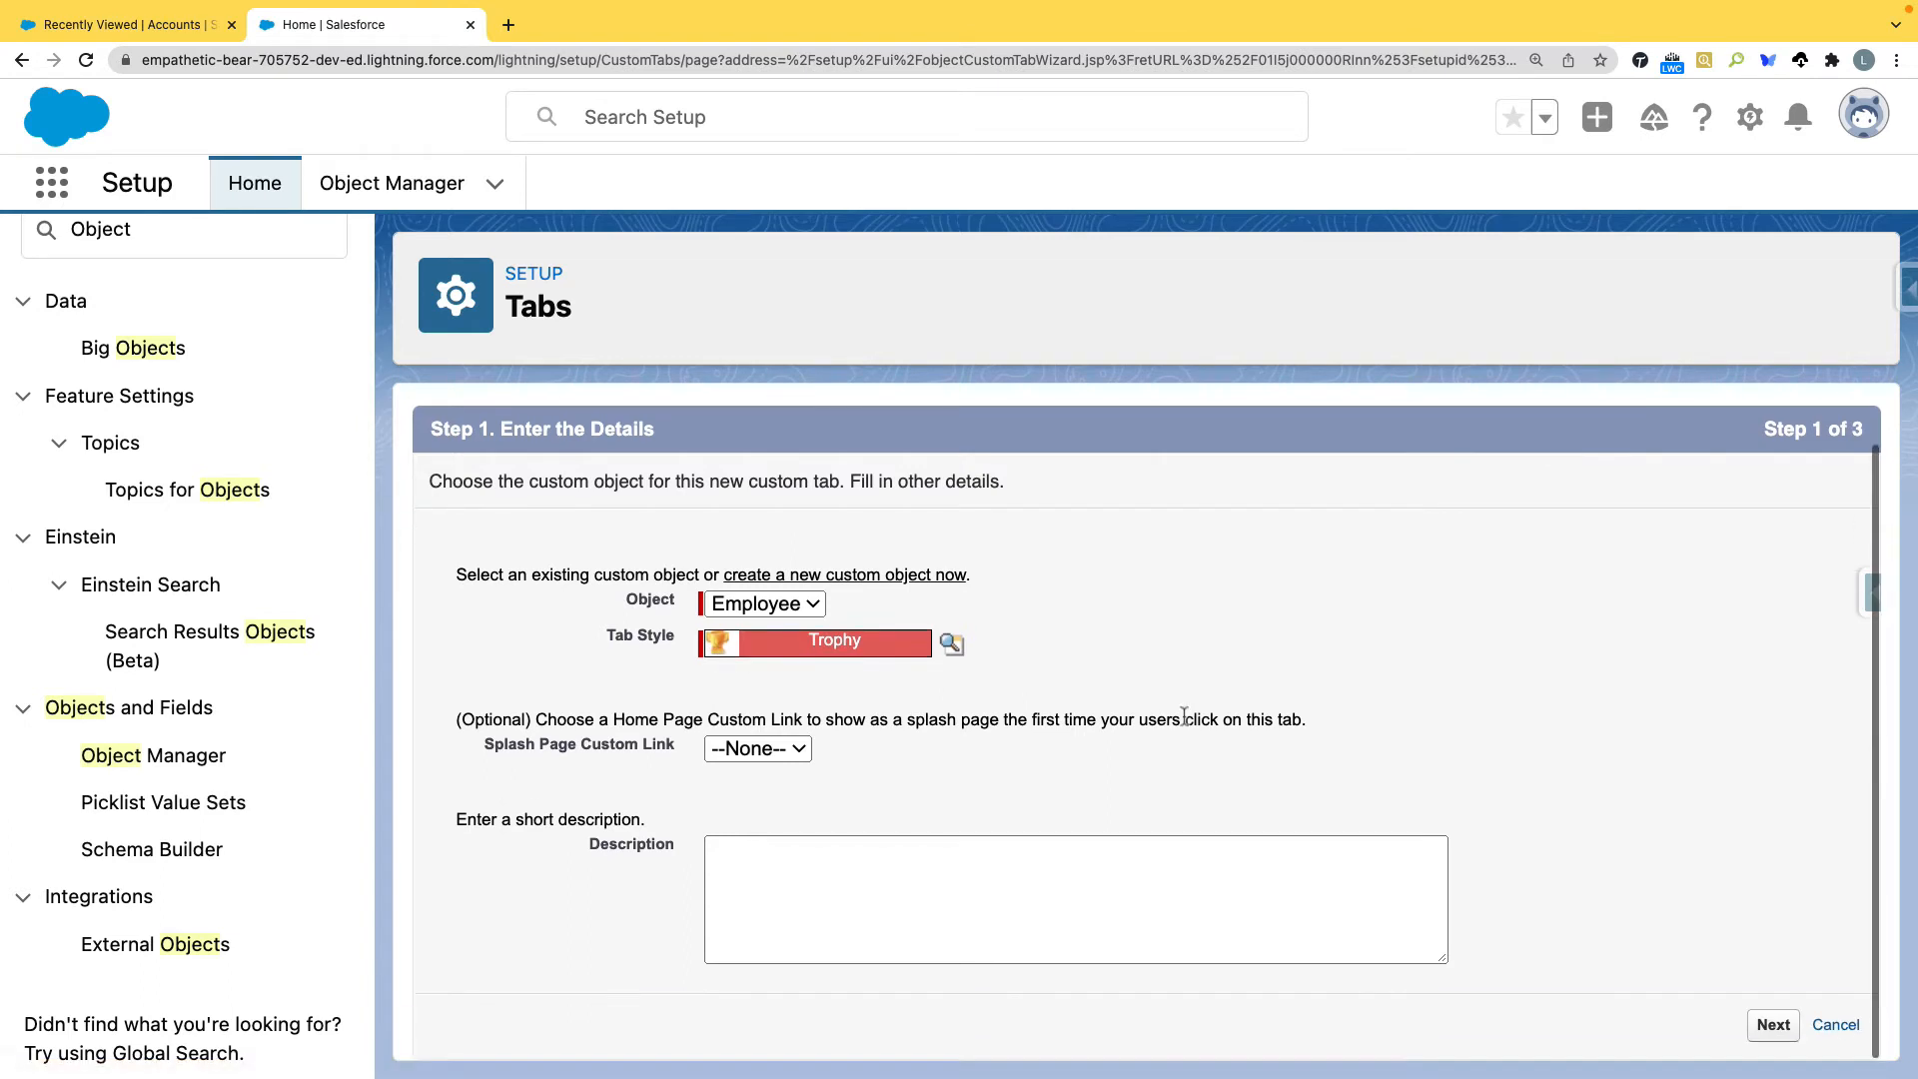
pyautogui.click(1773, 1025)
pyautogui.scroll(-1, 1428, 690)
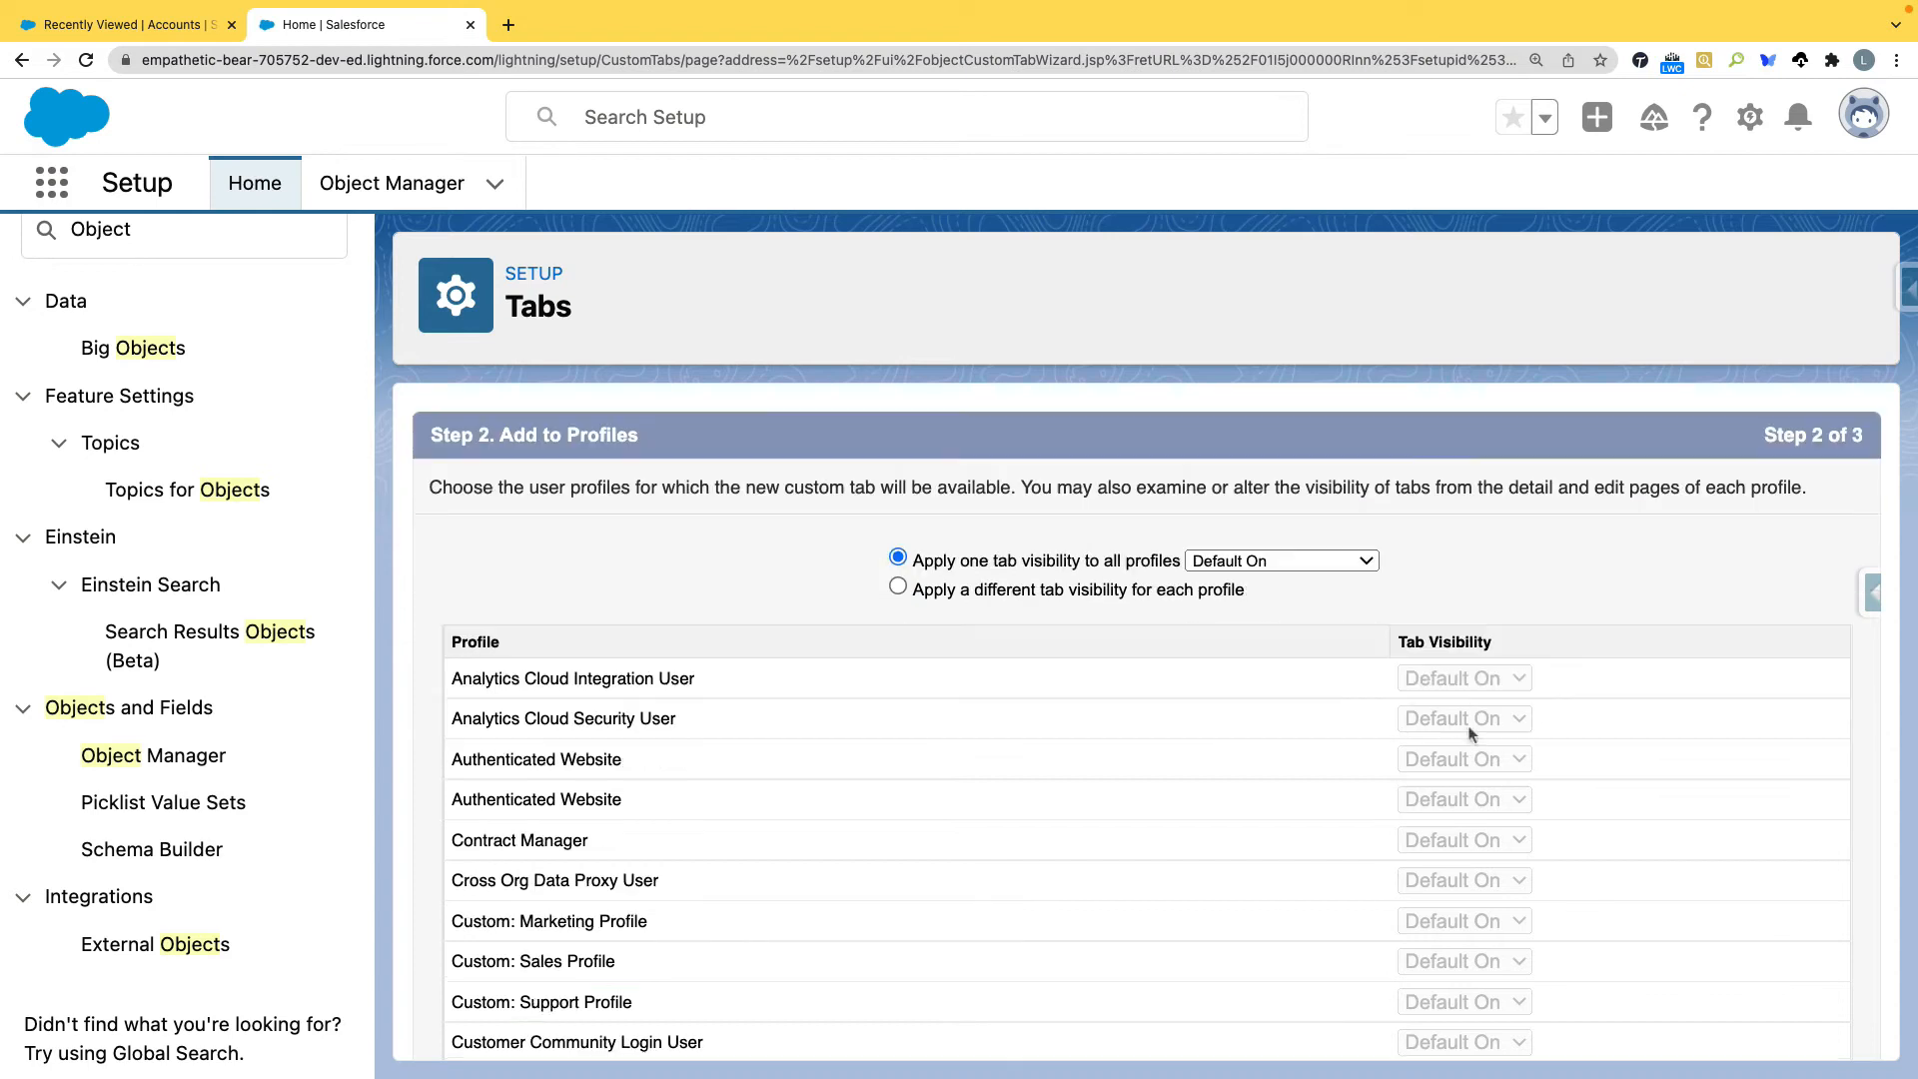
# Keep the default profile visibility, include the Employee tab only in the ADMIN APP custom app, and save the tab
pyautogui.scroll(-10, 1468, 732)
pyautogui.click(1760, 1029)
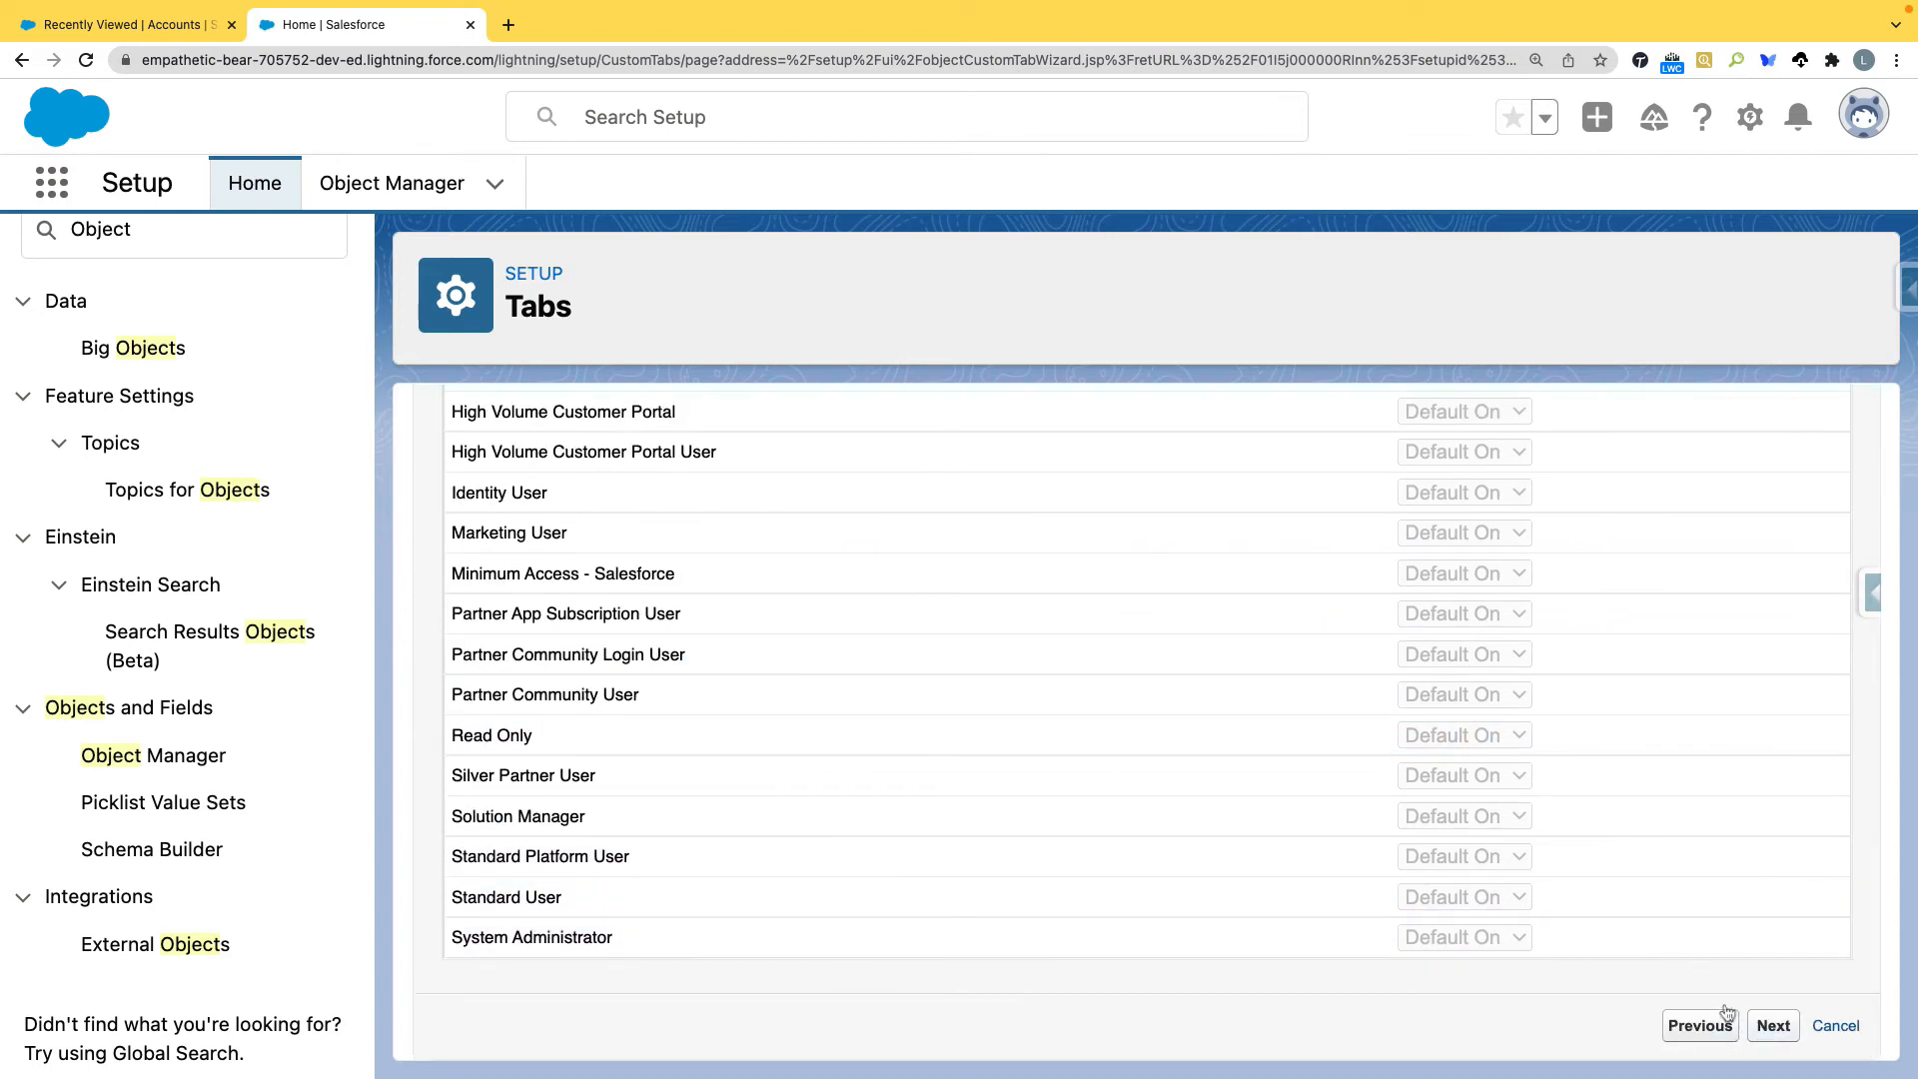
pyautogui.click(1658, 552)
pyautogui.scroll(-5, 1606, 627)
pyautogui.scroll(5, 1606, 627)
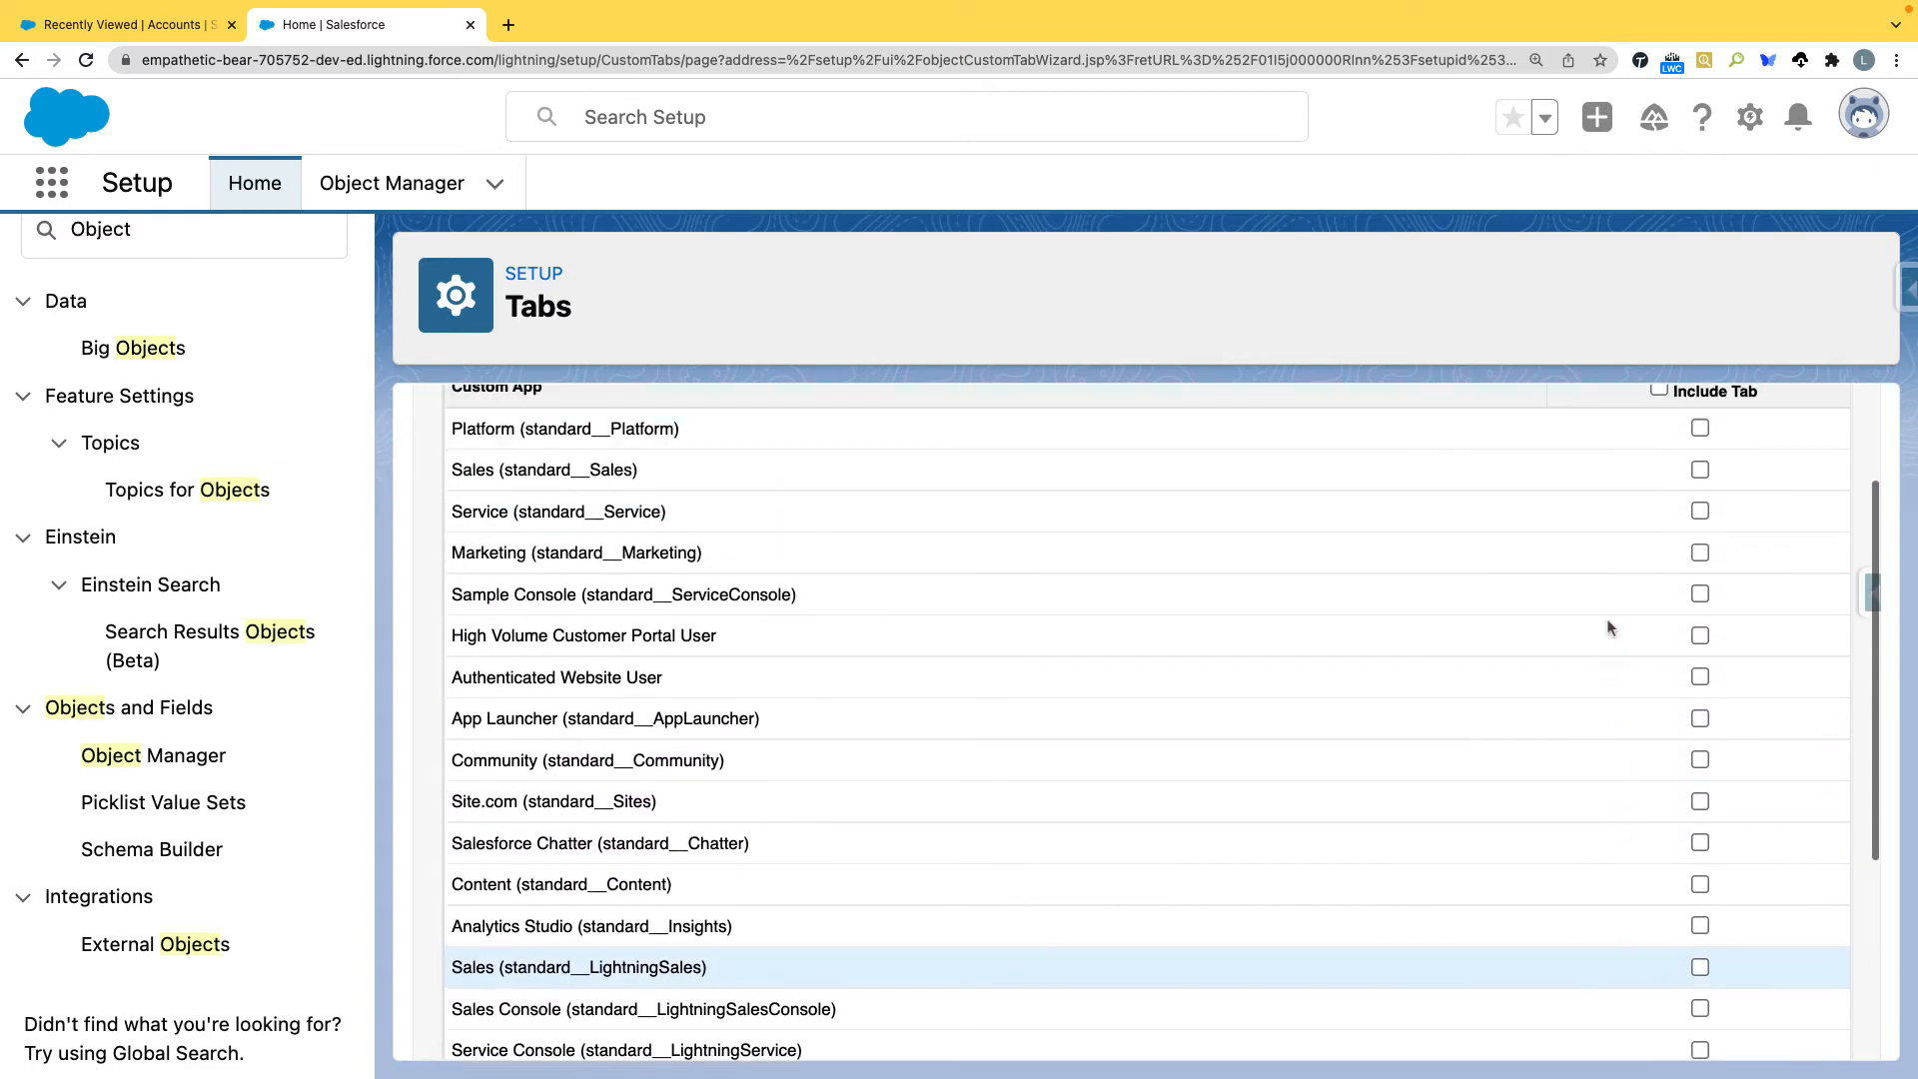
pyautogui.scroll(-5, 1598, 627)
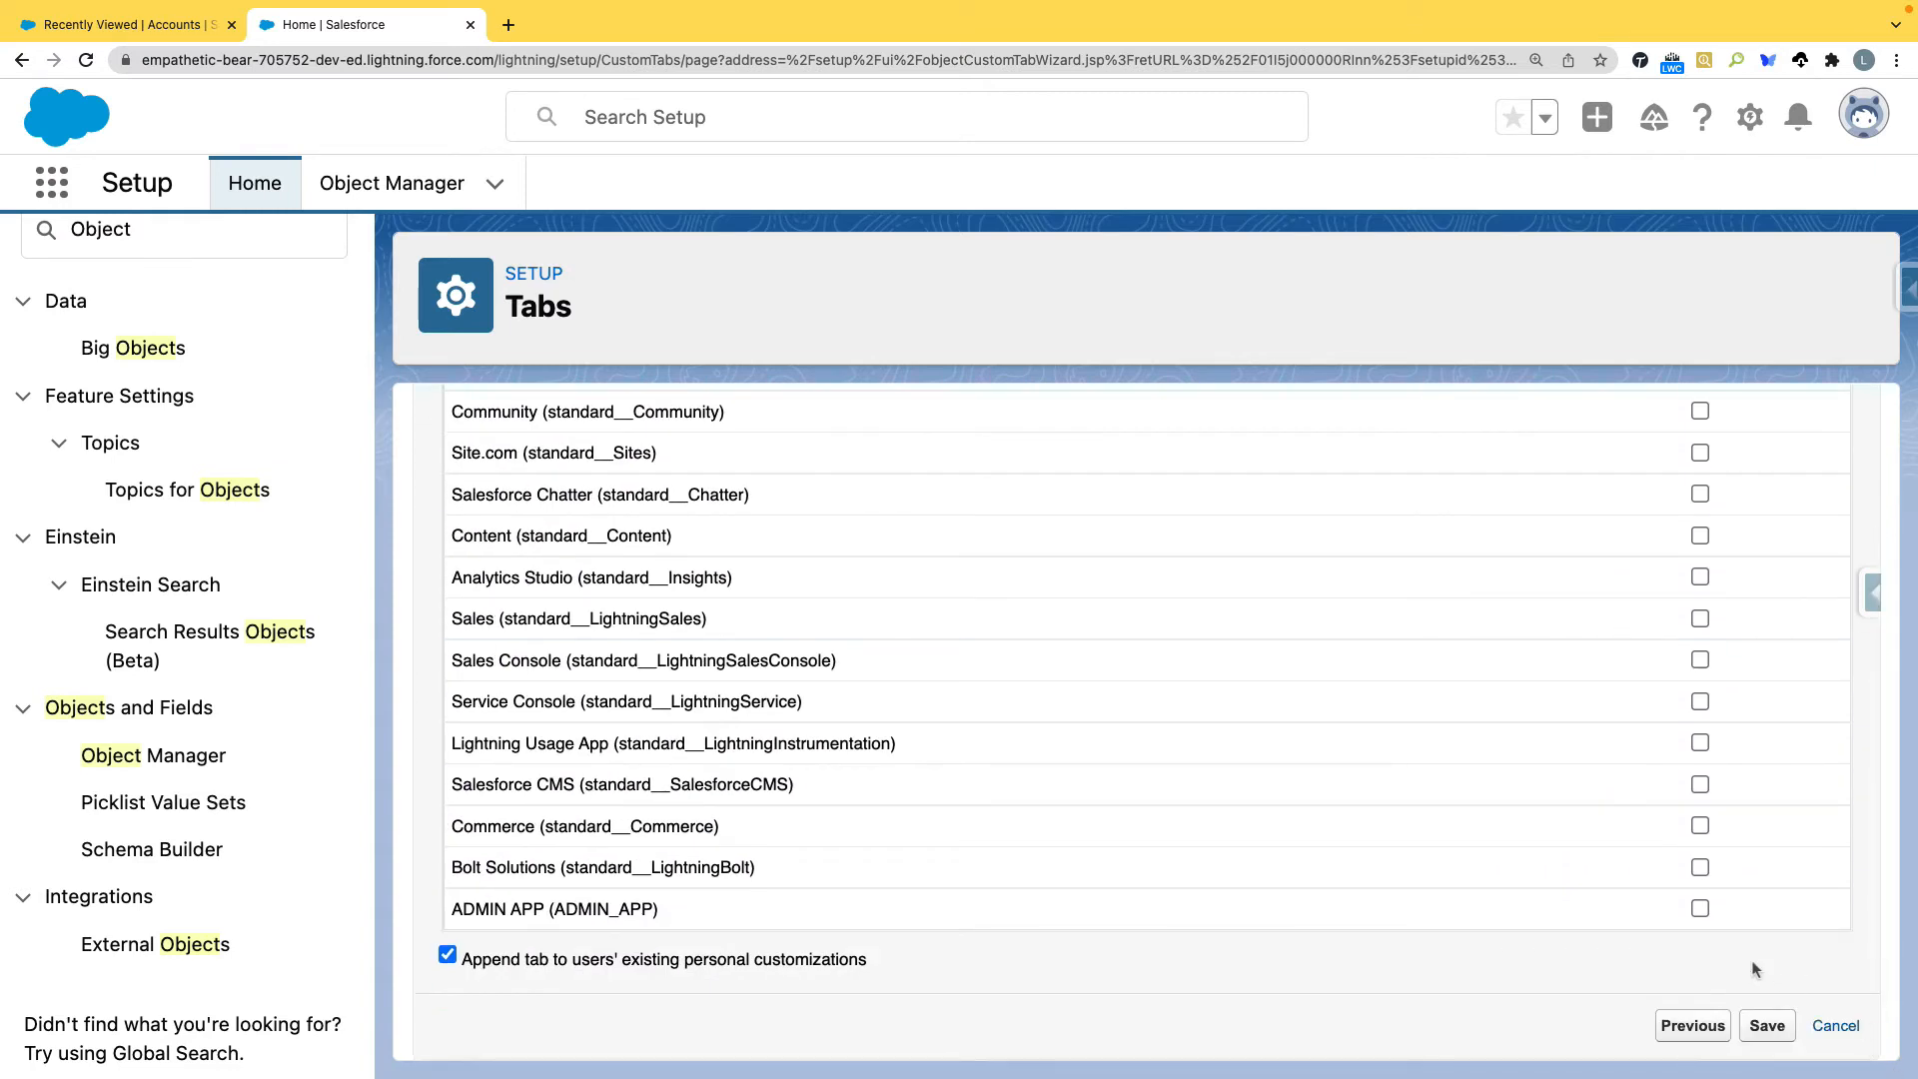
pyautogui.click(1699, 909)
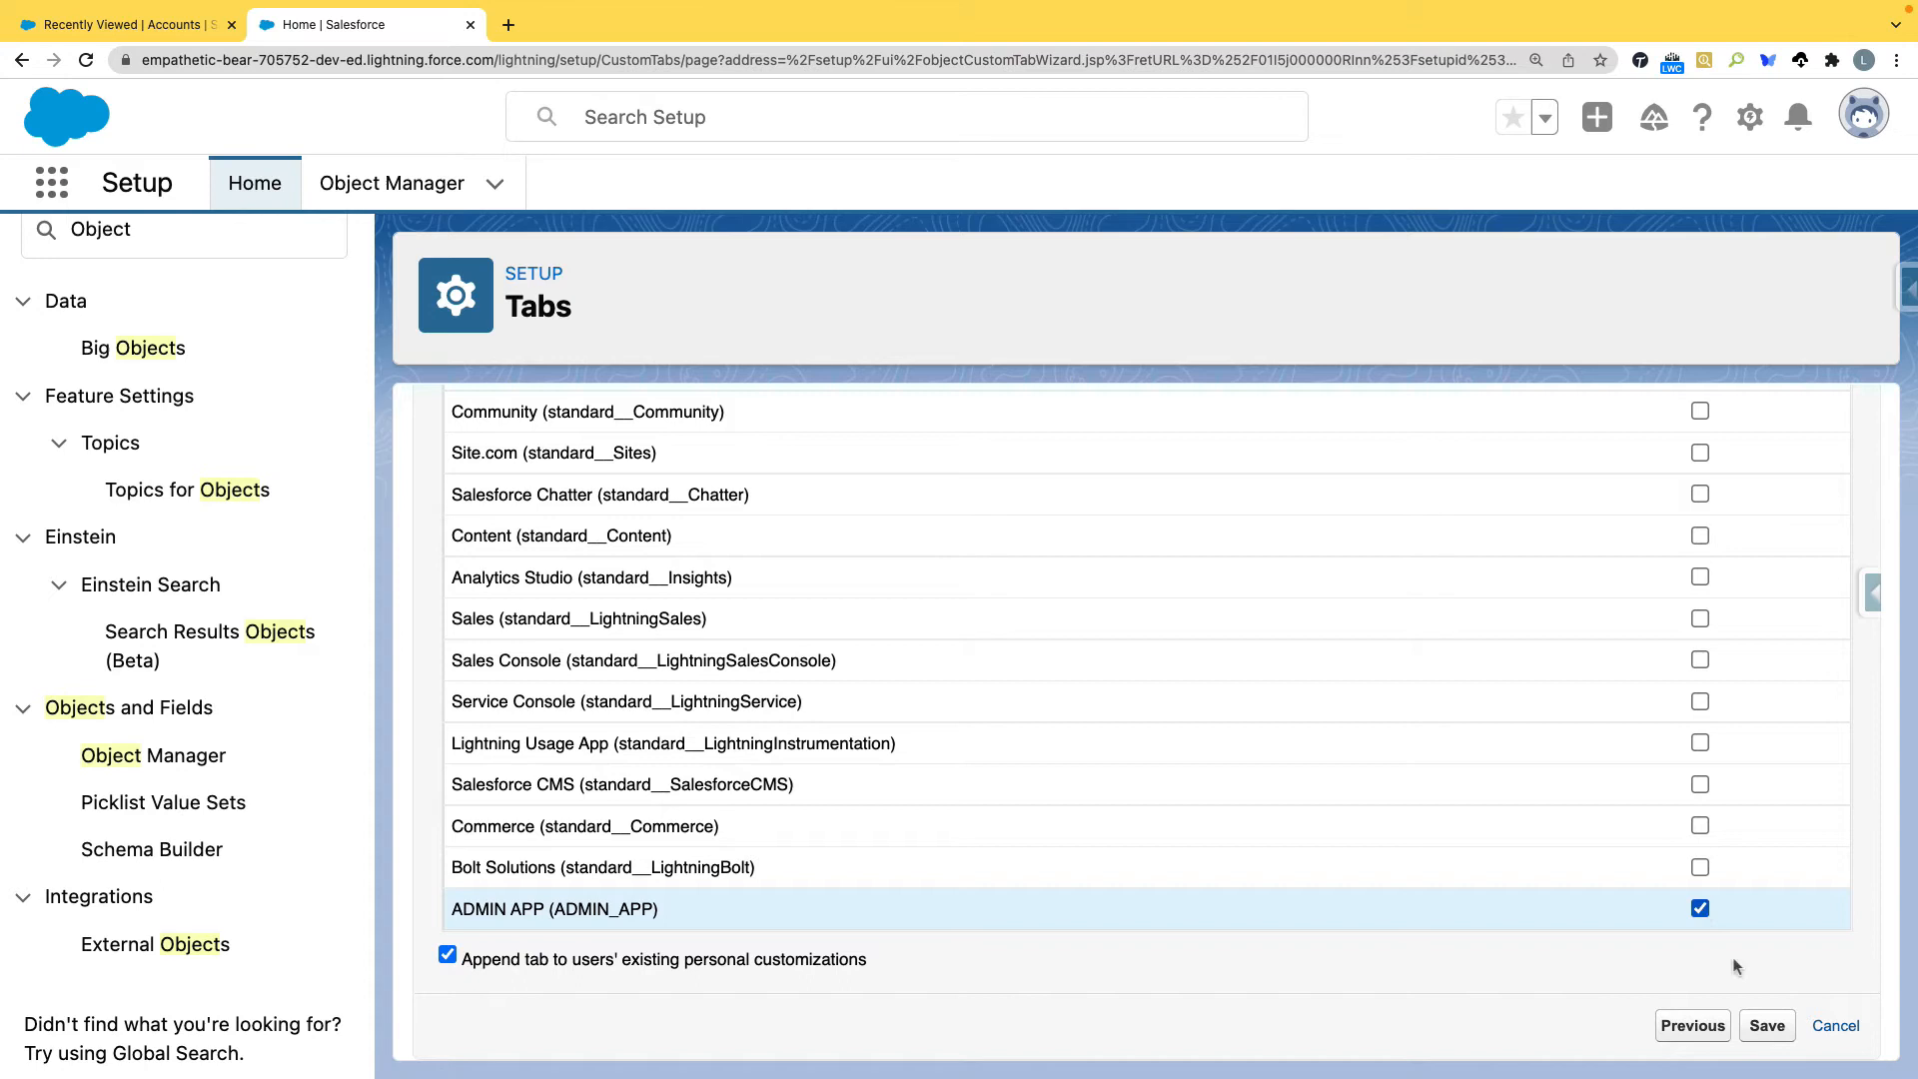
pyautogui.click(1765, 1026)
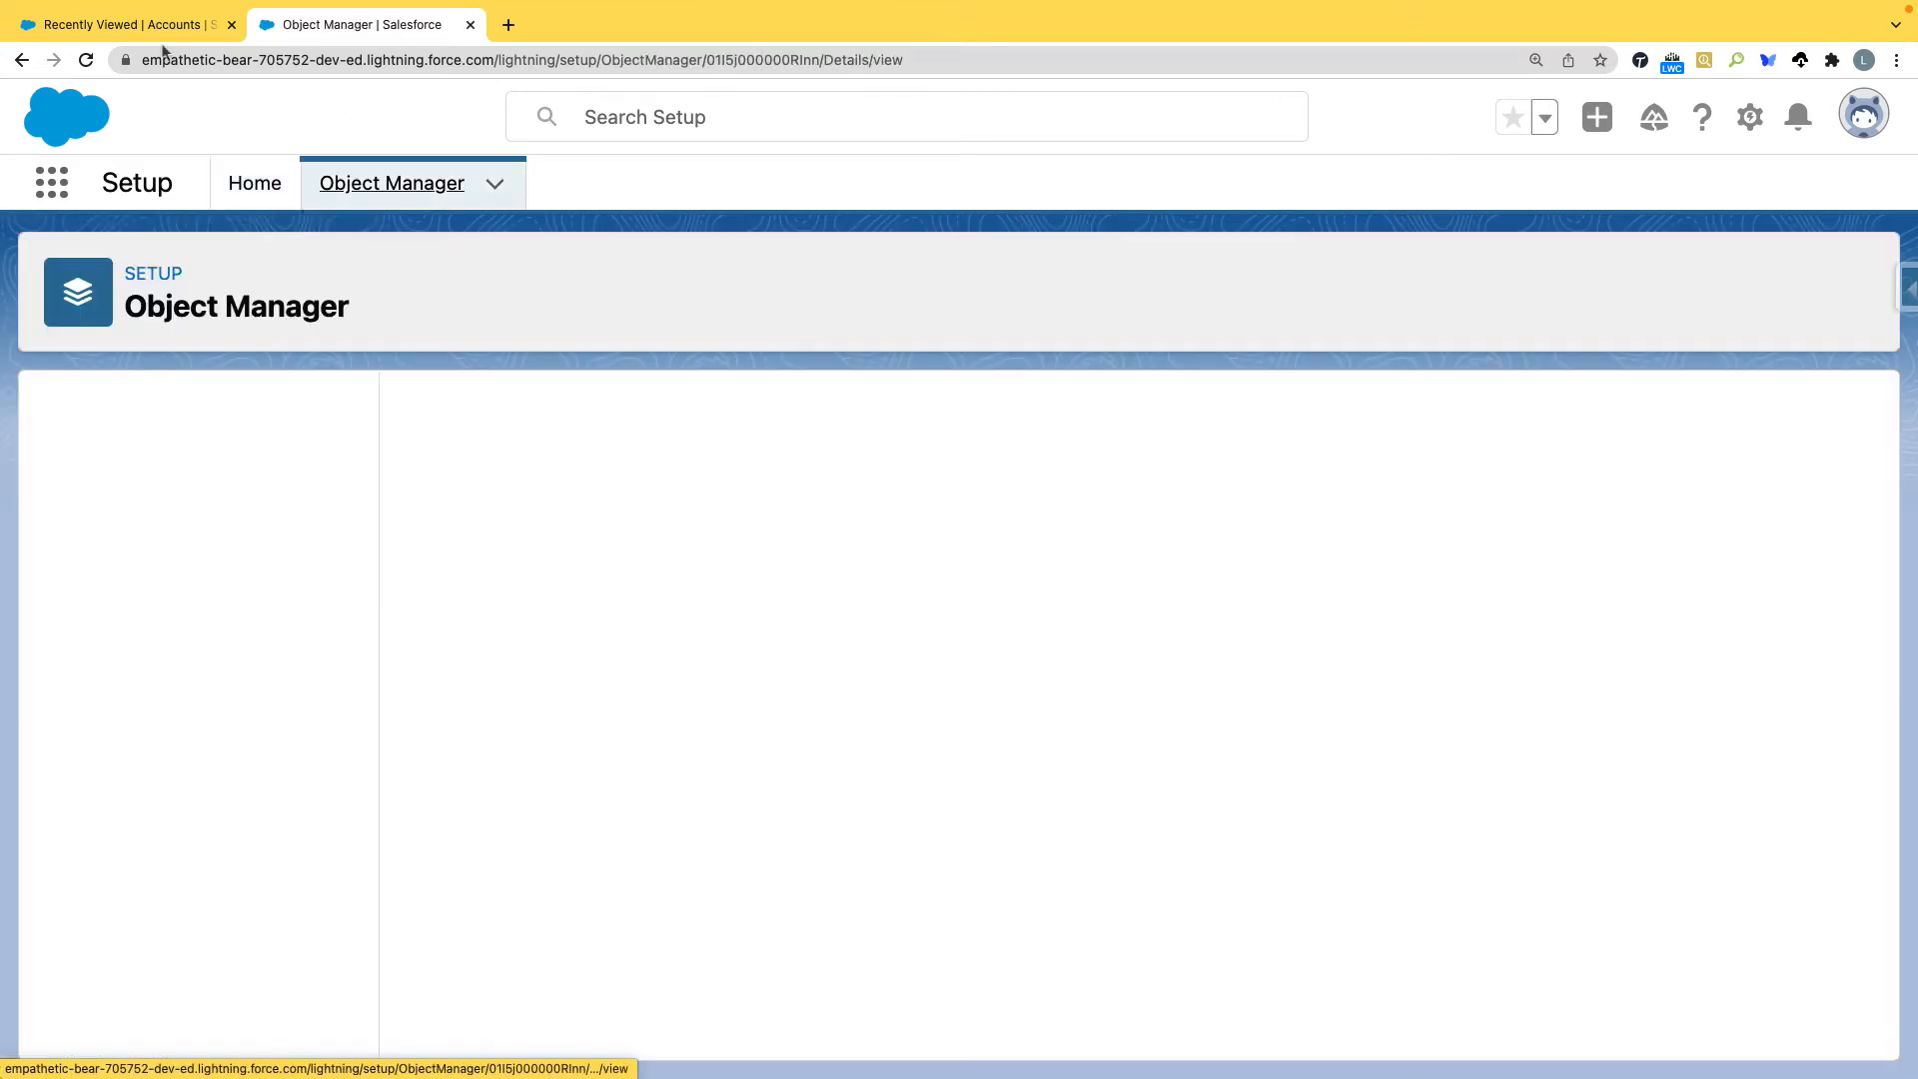
# Reload the ADMIN APP page, view the My Employees tab, and inspect the new employee record form without saving a record
pyautogui.click(162, 27)
pyautogui.click(86, 60)
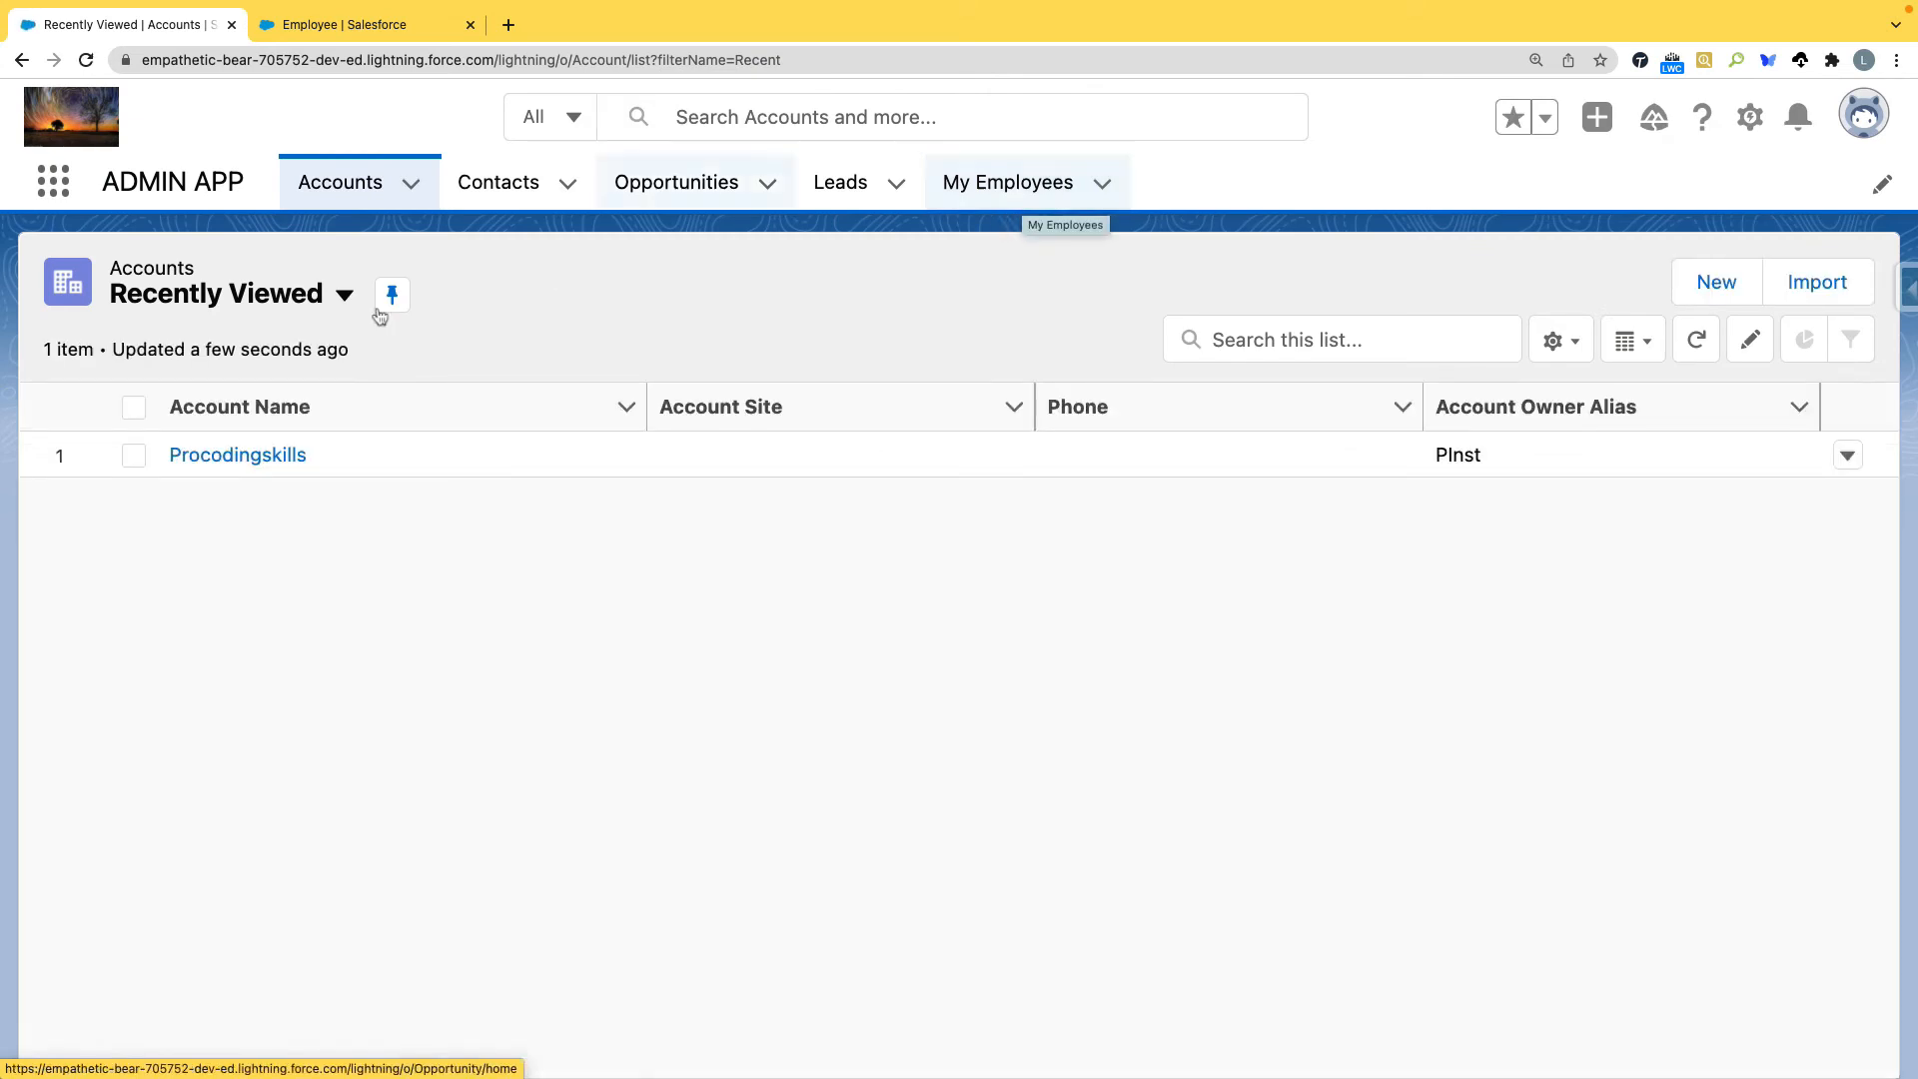
pyautogui.click(1011, 194)
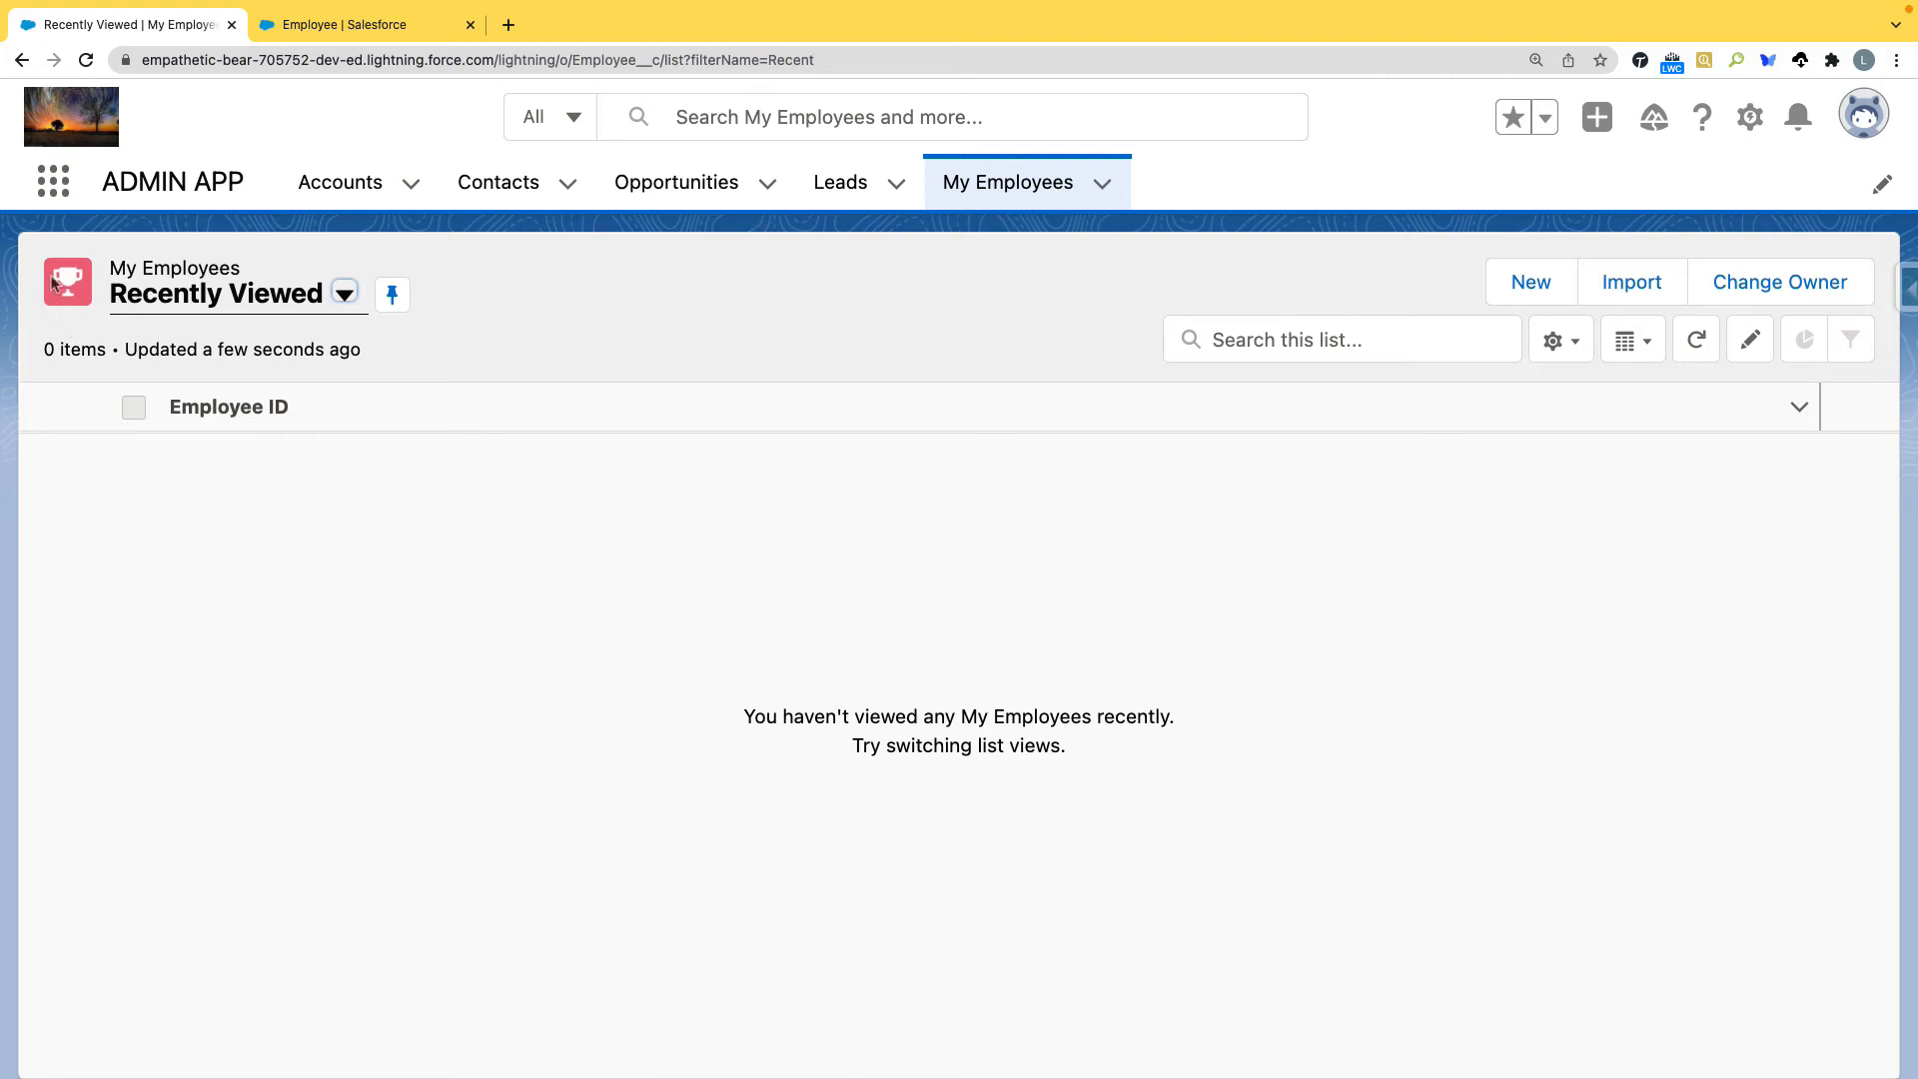
pyautogui.click(1544, 283)
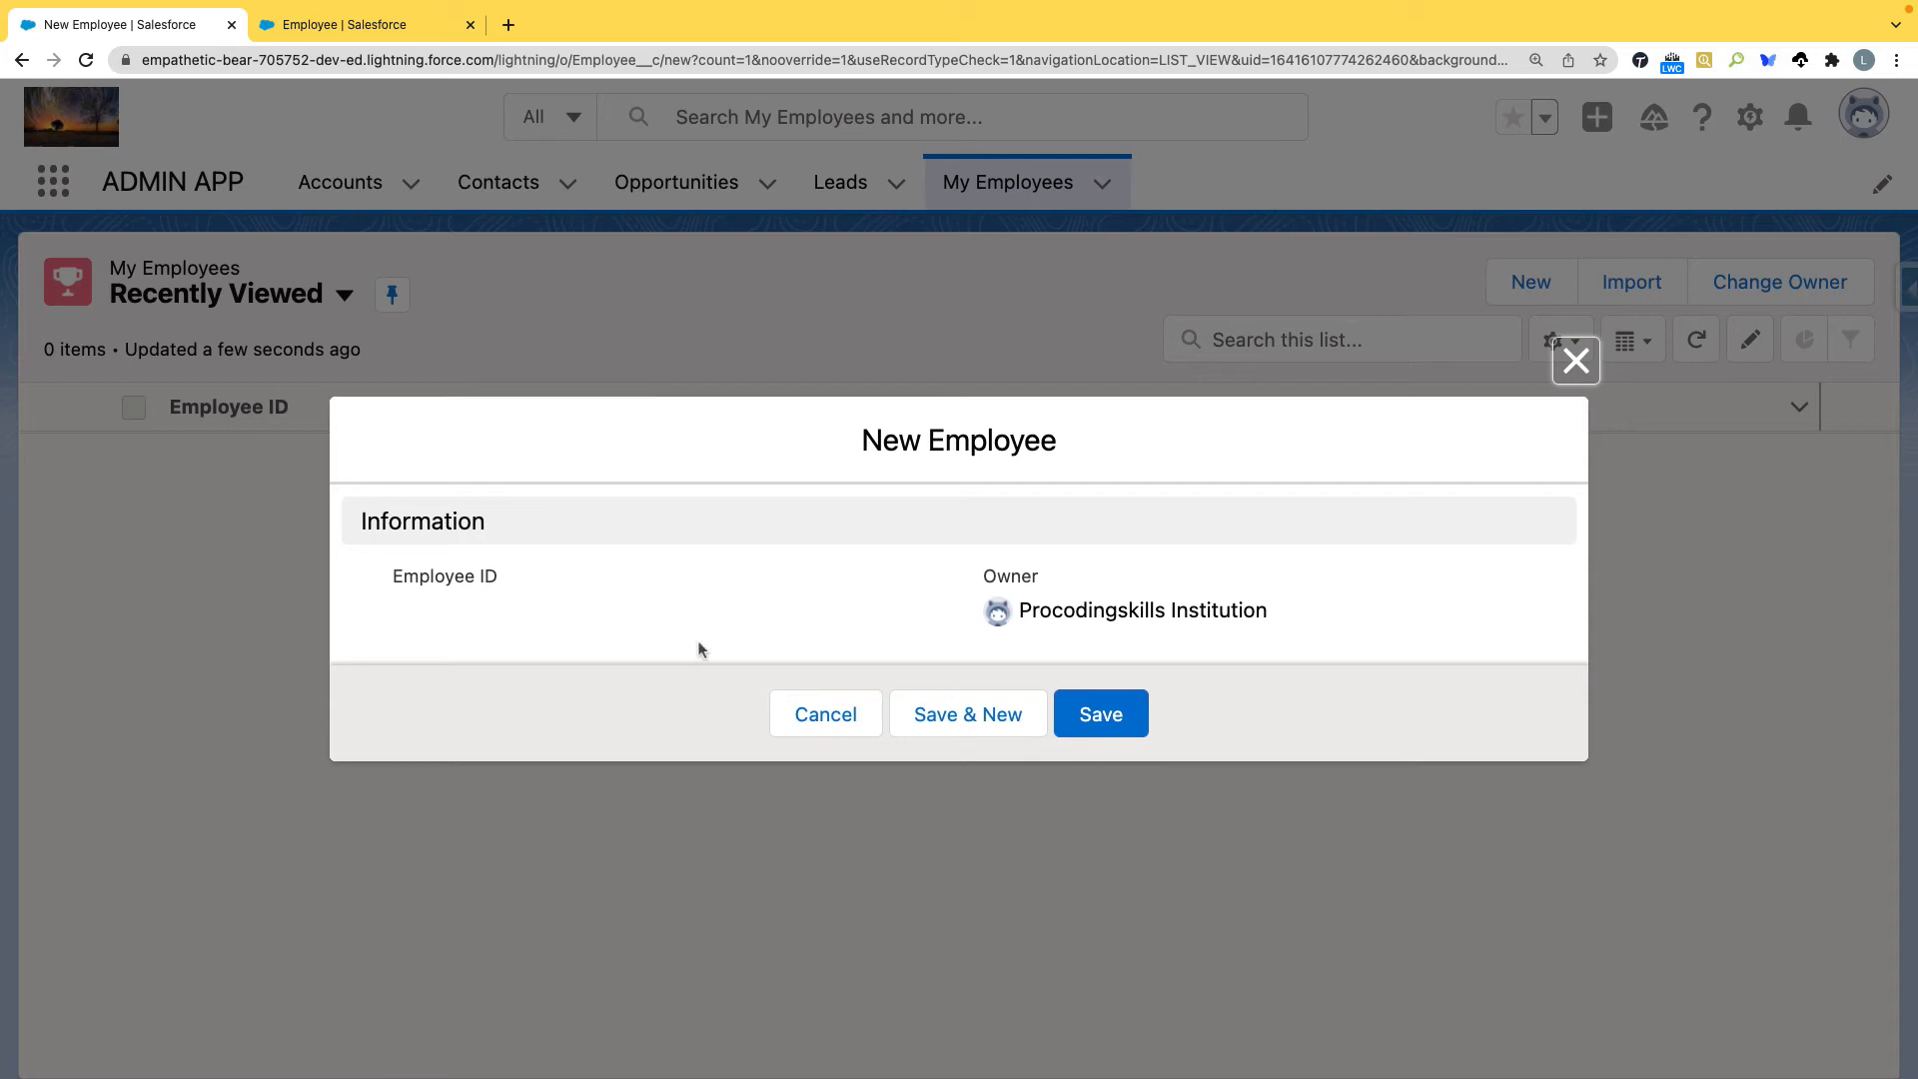
pyautogui.click(813, 733)
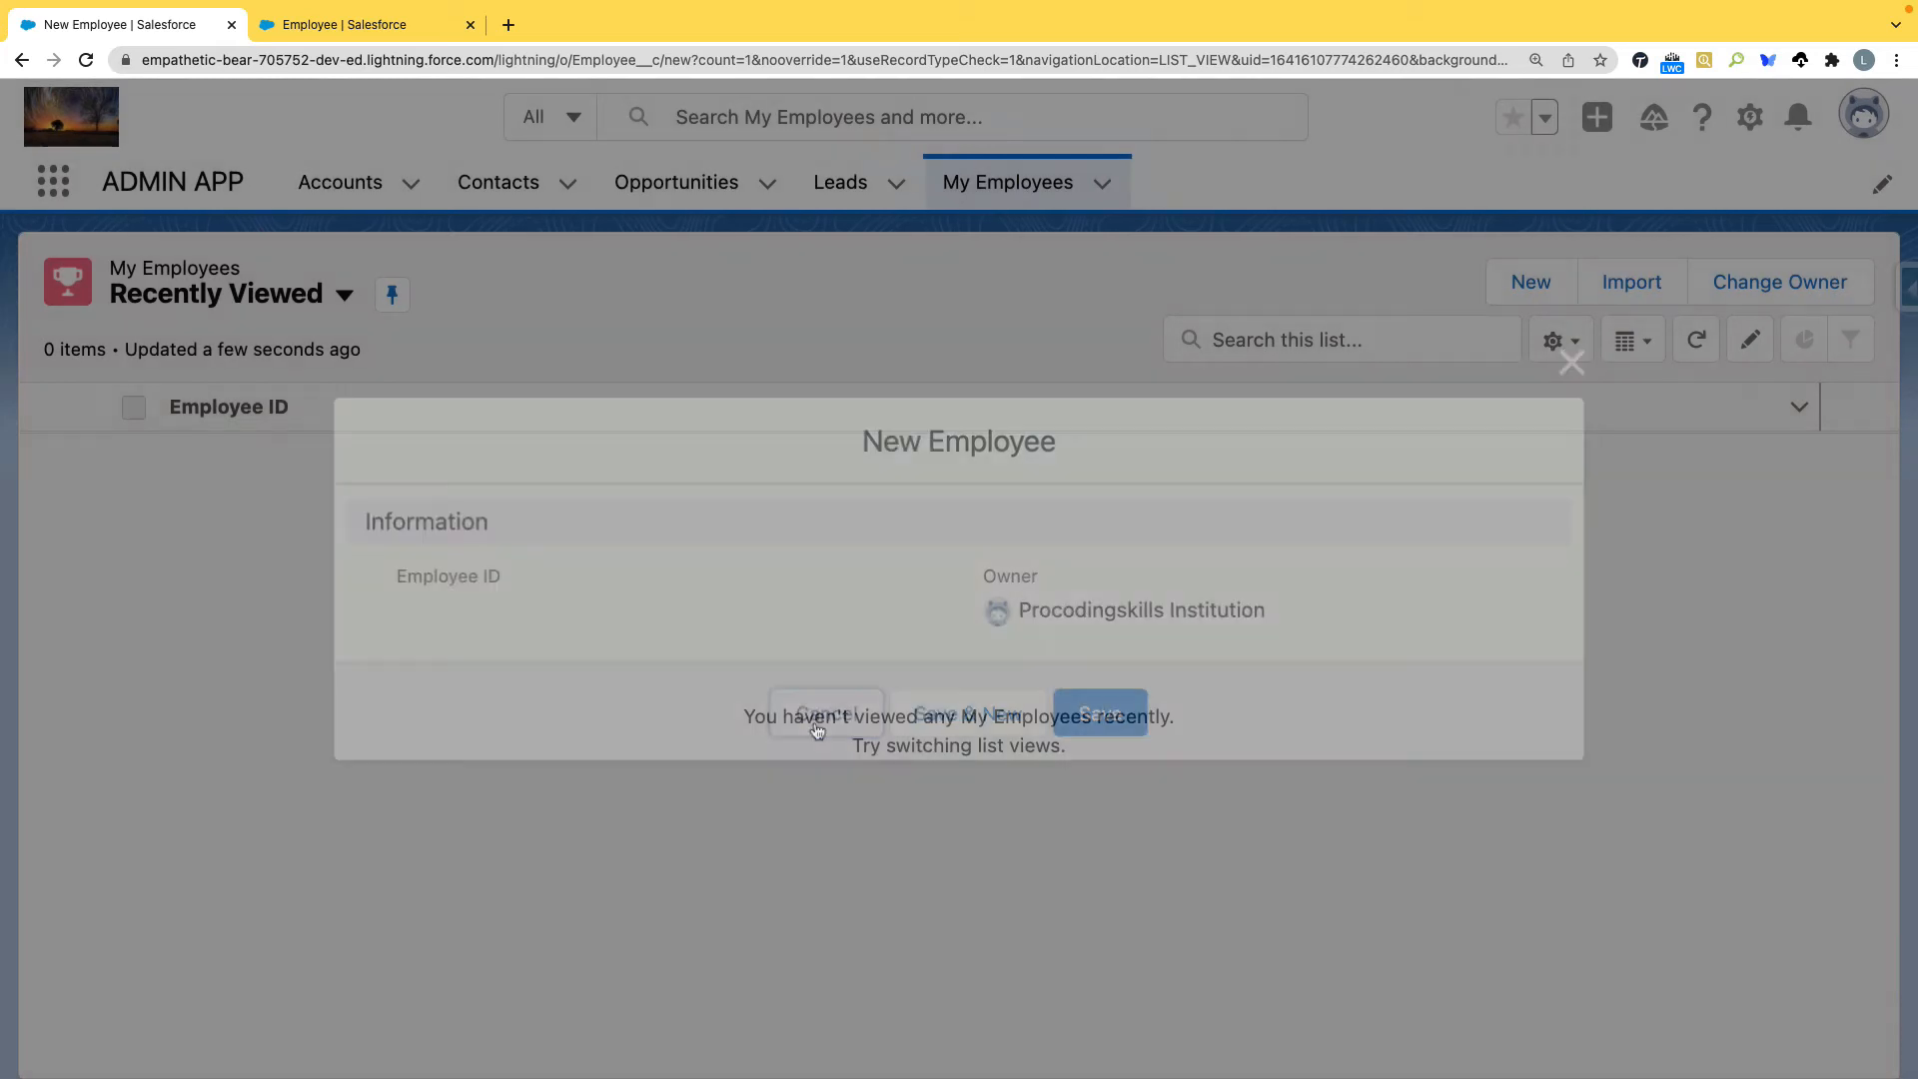
# Return to the Employee object in Setup and start a new custom field of type Master-Detail Relationship
pyautogui.click(342, 22)
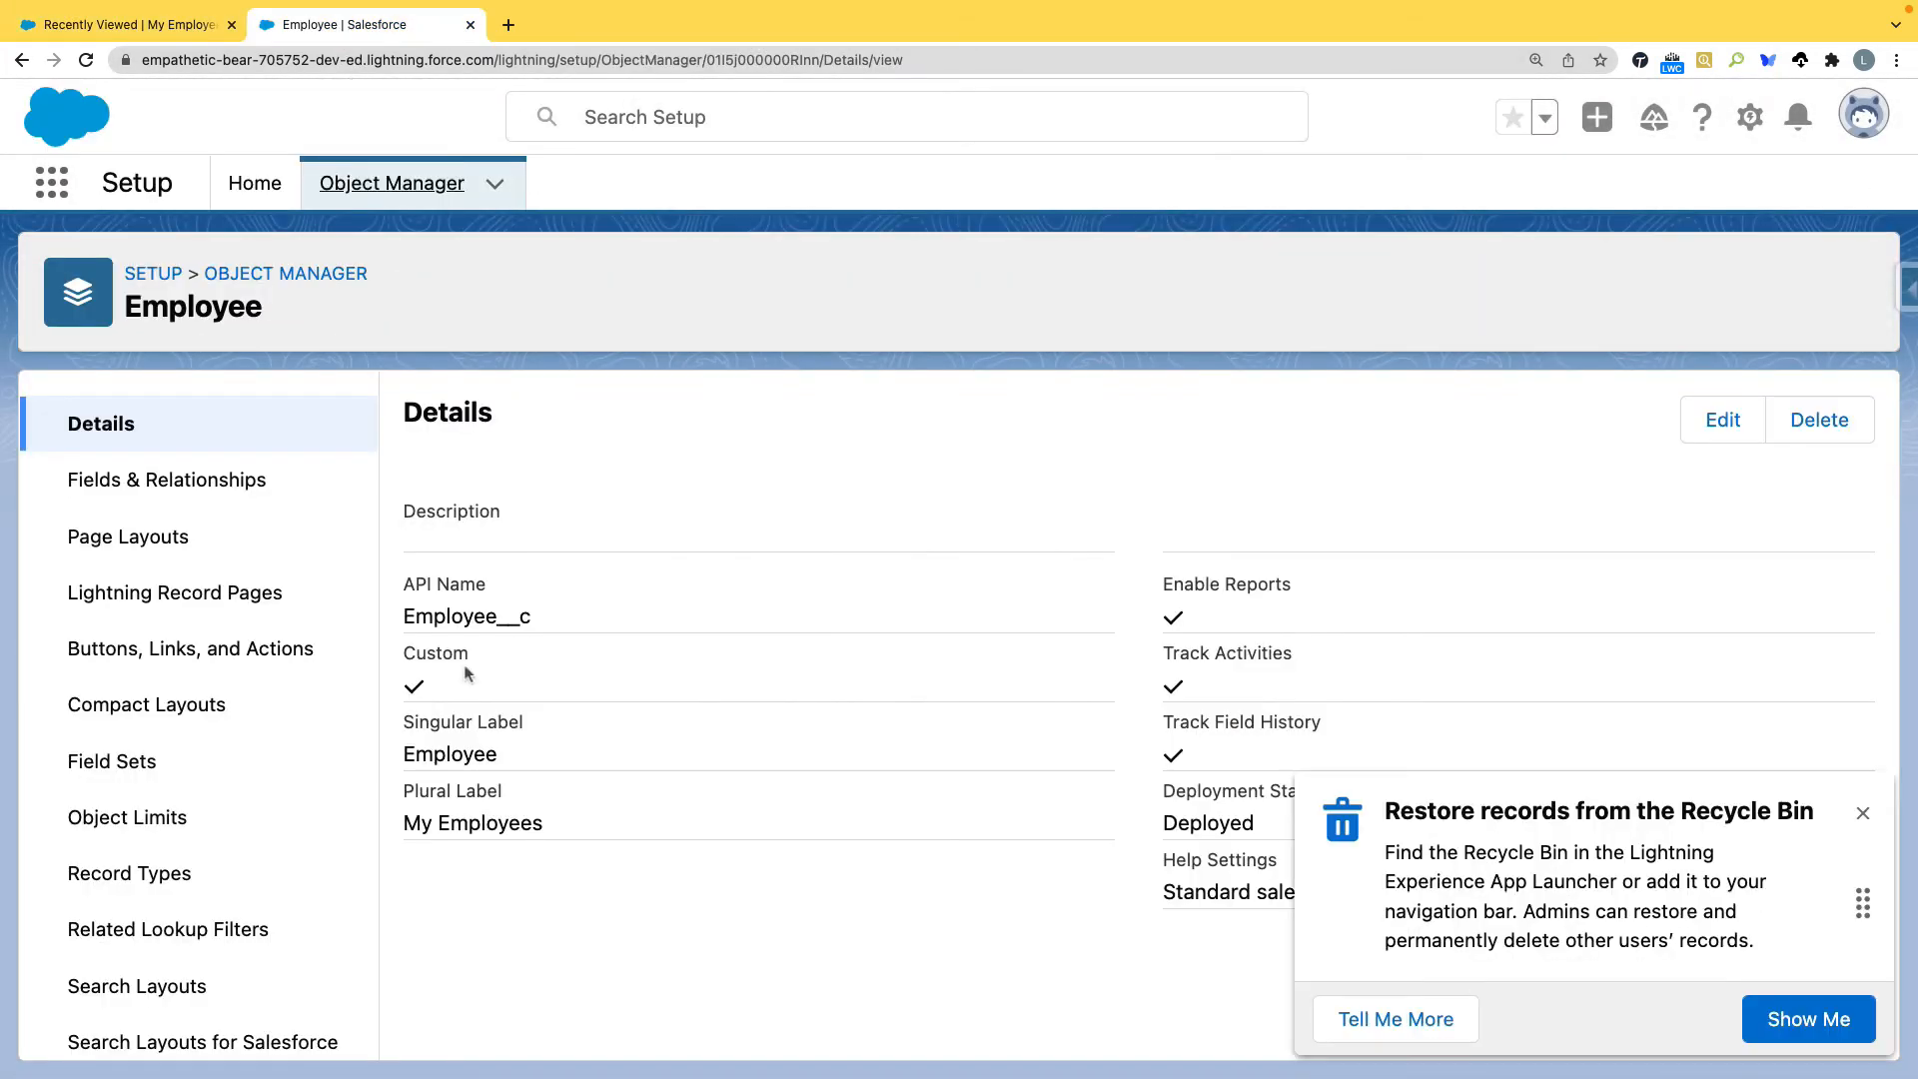
pyautogui.click(240, 492)
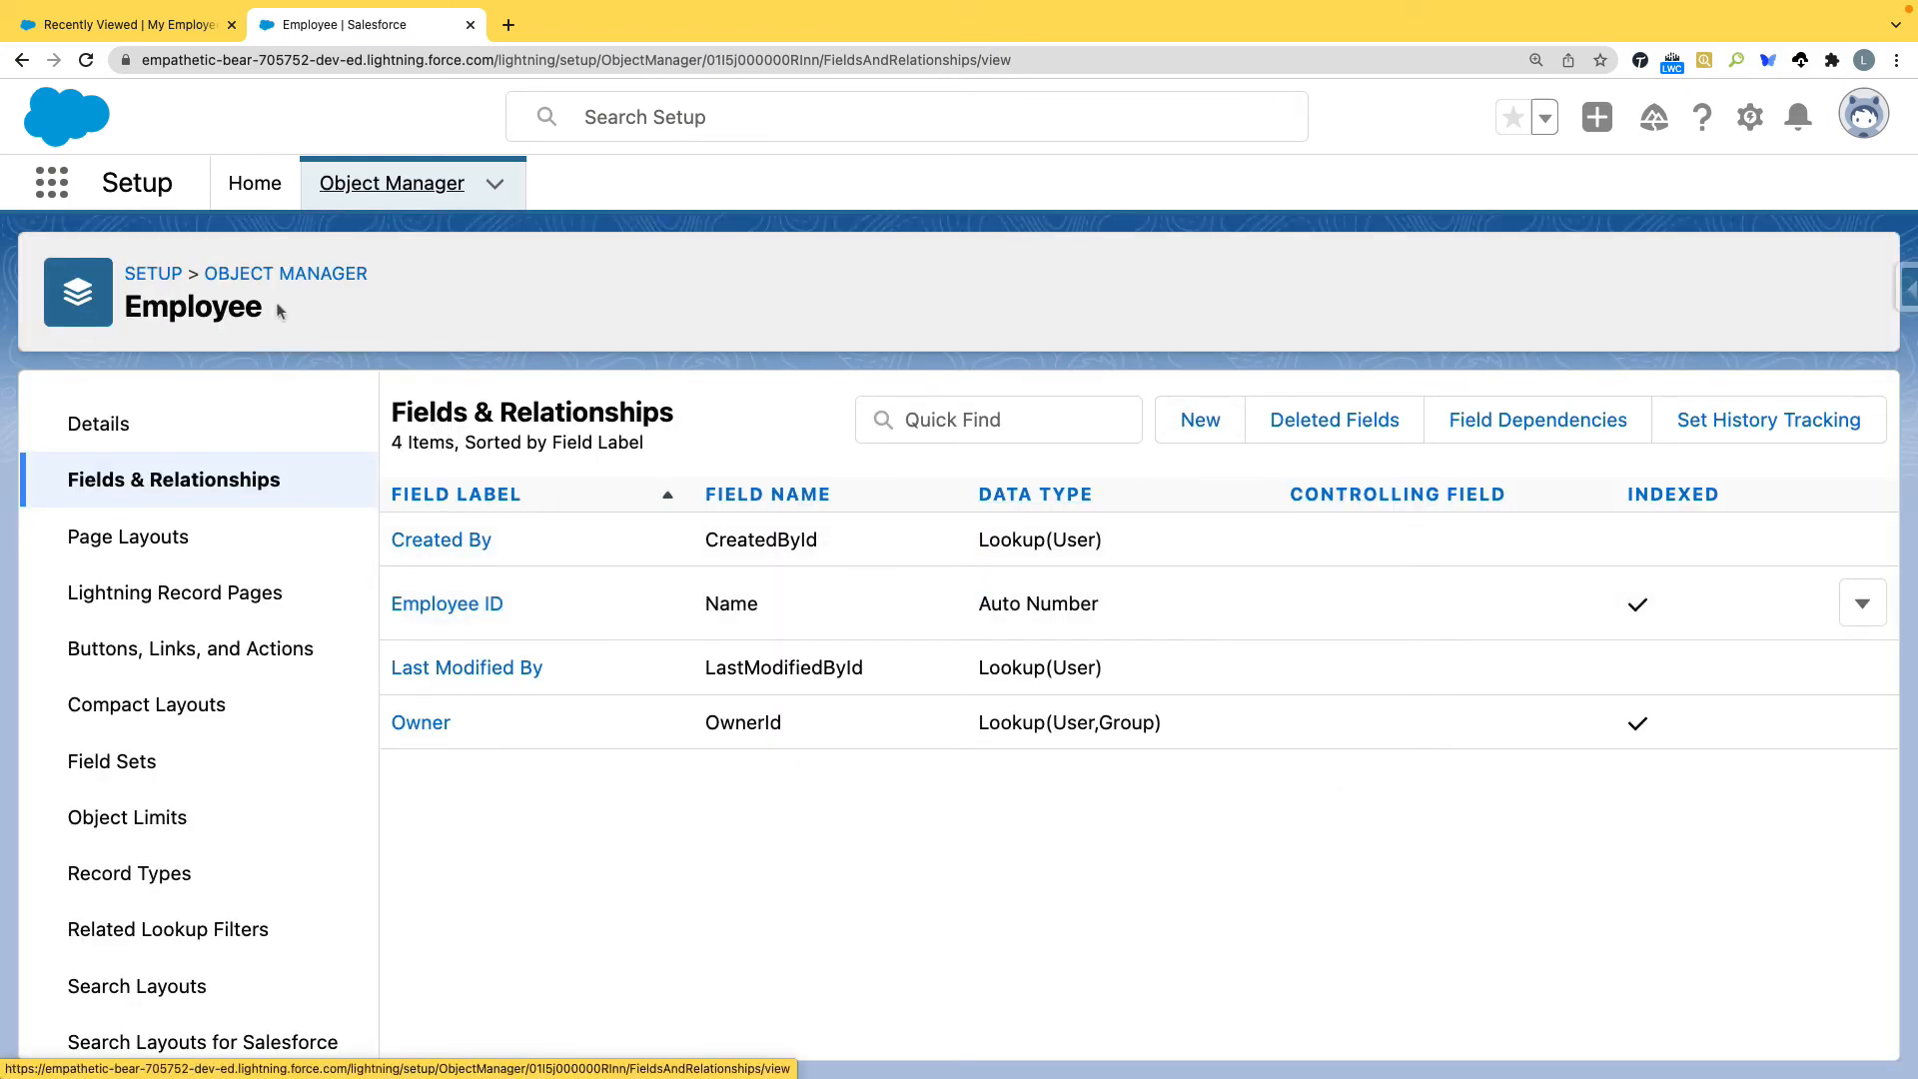
pyautogui.click(1210, 428)
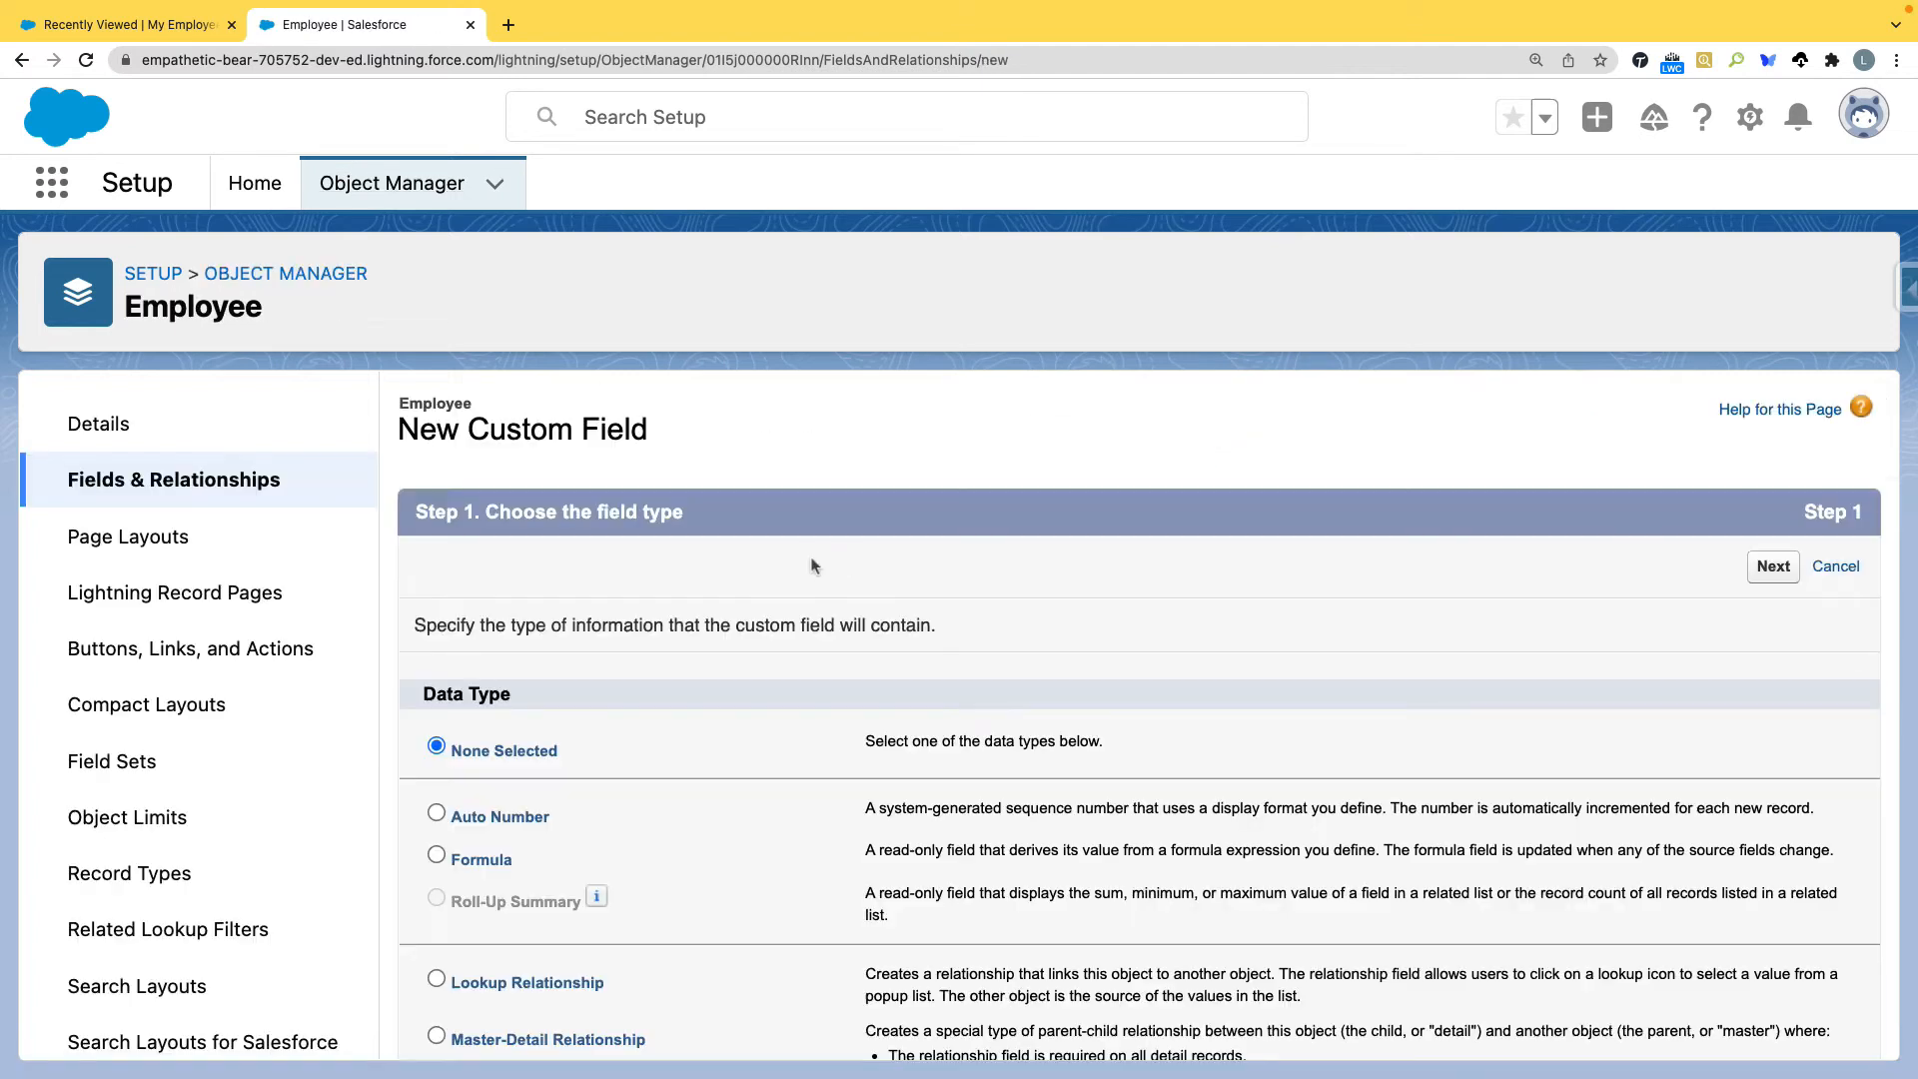
pyautogui.scroll(-4, 762, 676)
pyautogui.click(434, 682)
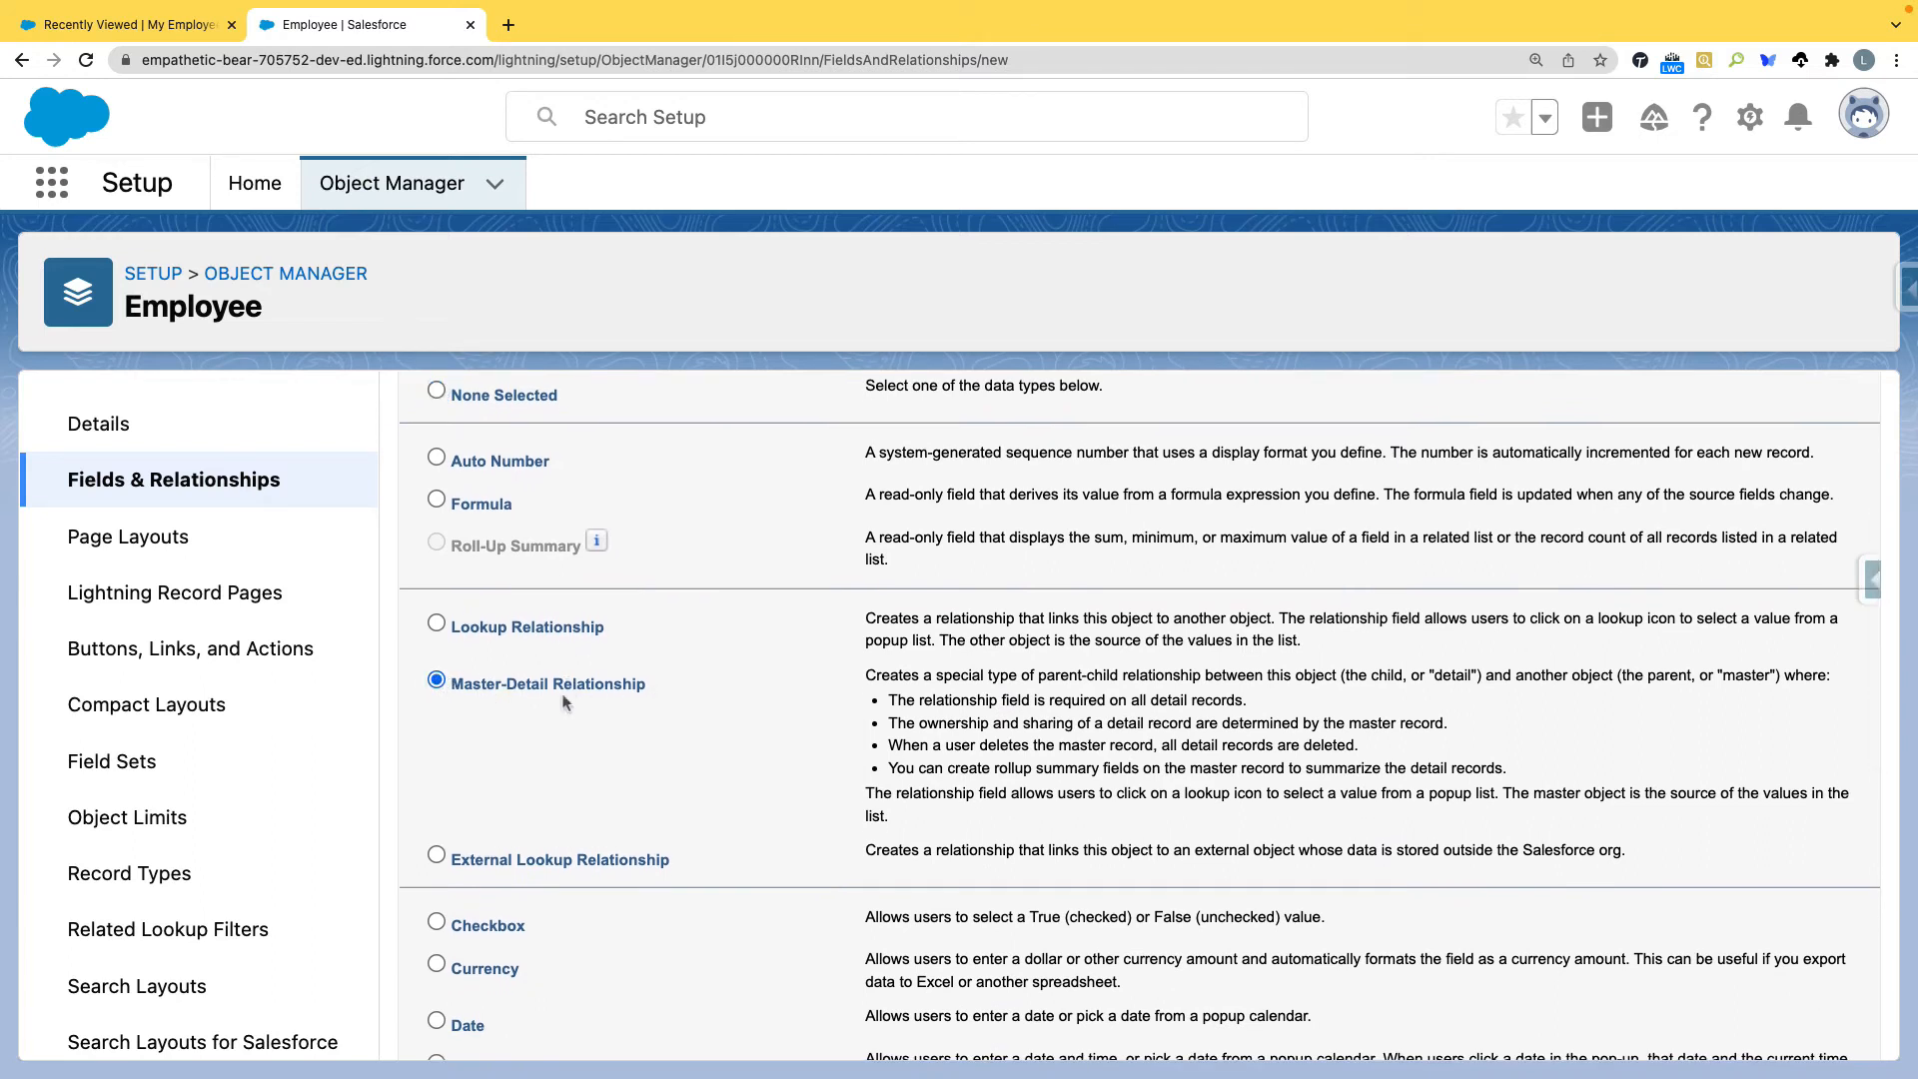
pyautogui.scroll(4, 1013, 633)
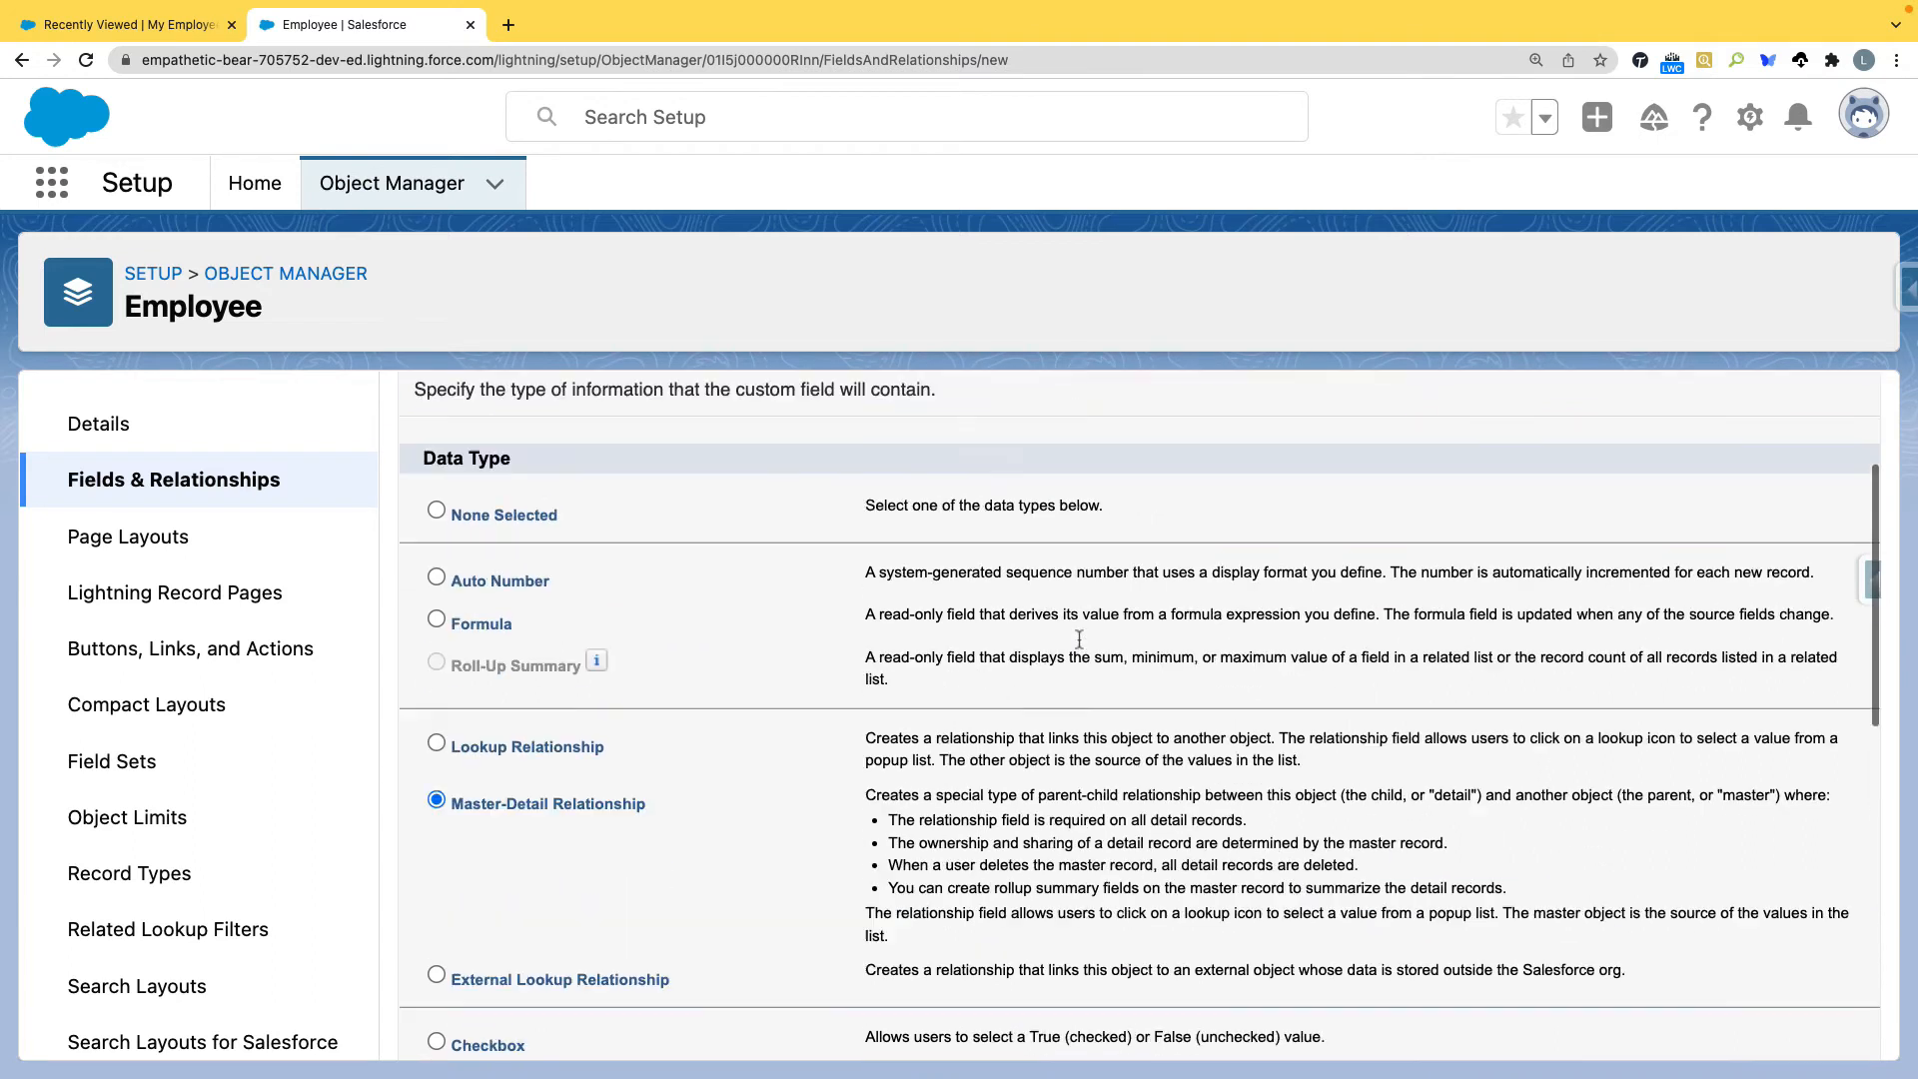
pyautogui.click(1770, 567)
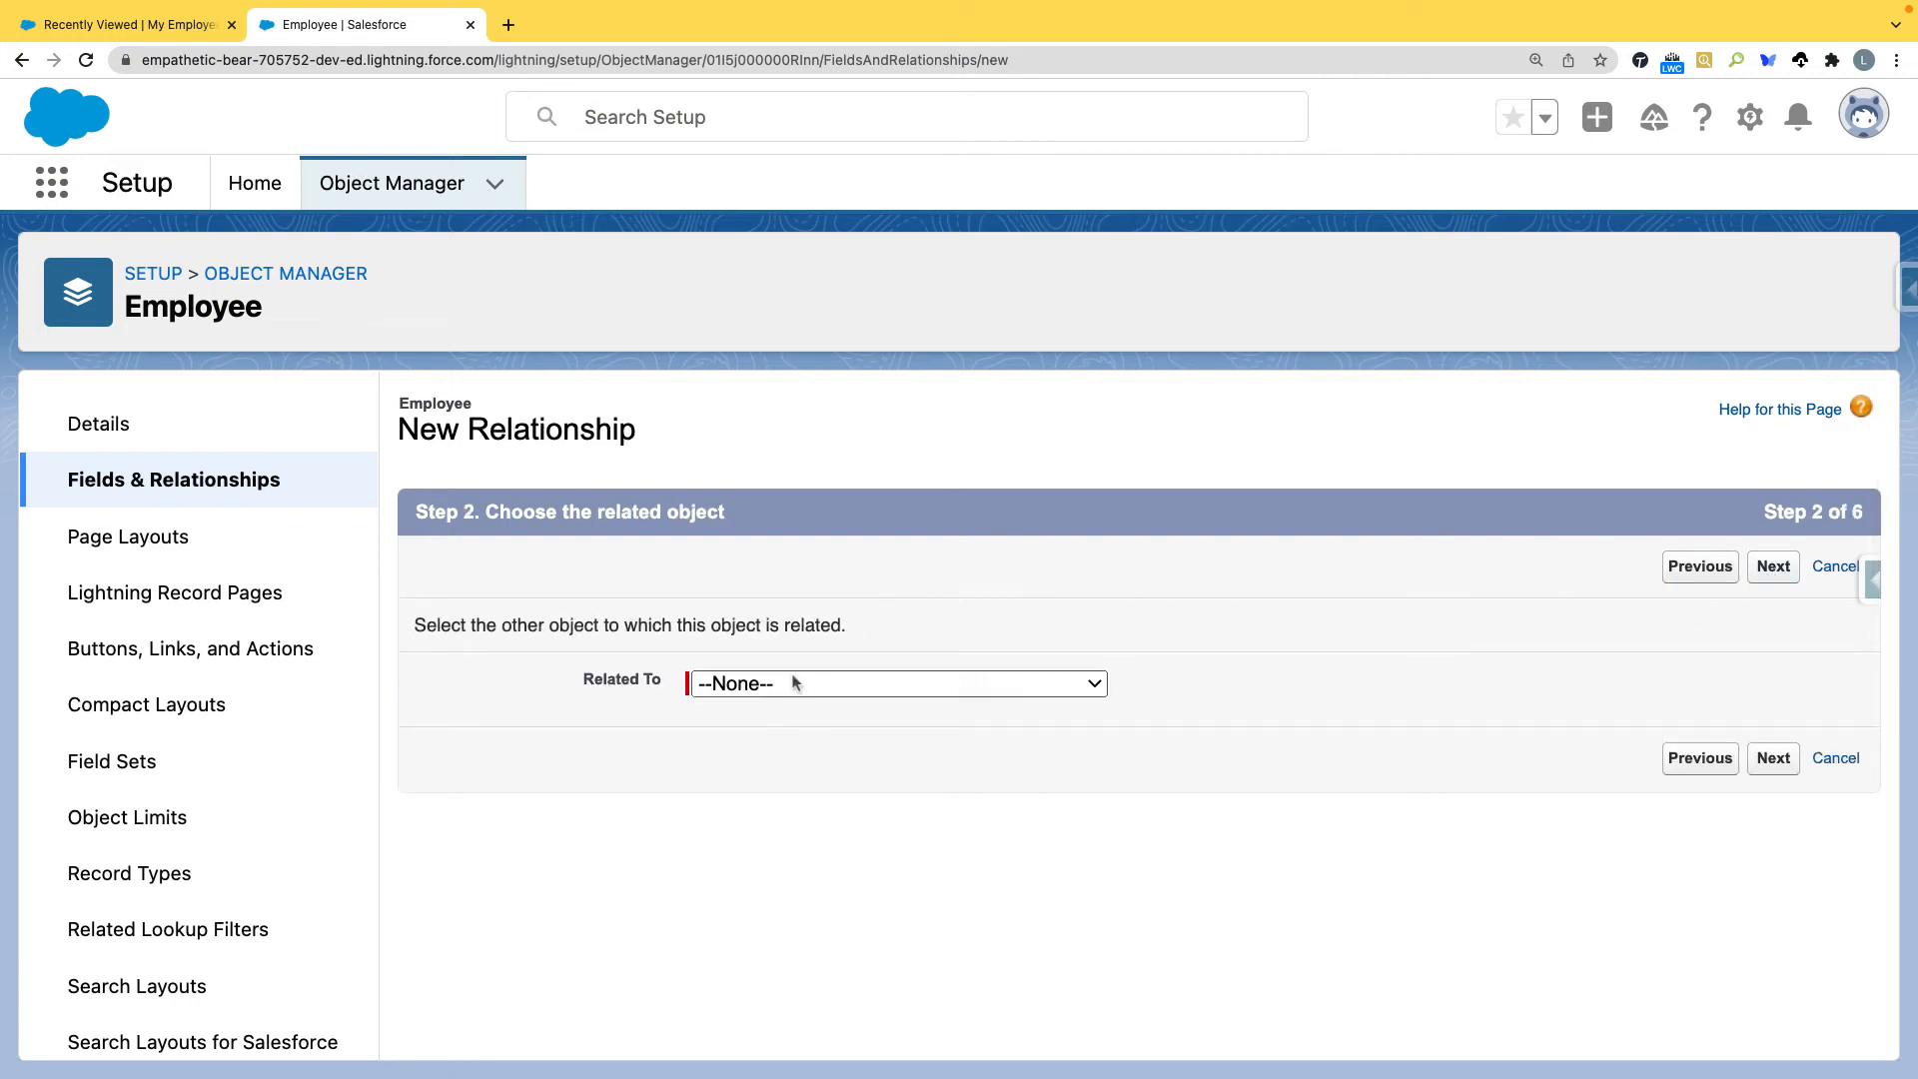
# Relate the Employee object to the Account object and proceed to the field's label and name
pyautogui.click(796, 683)
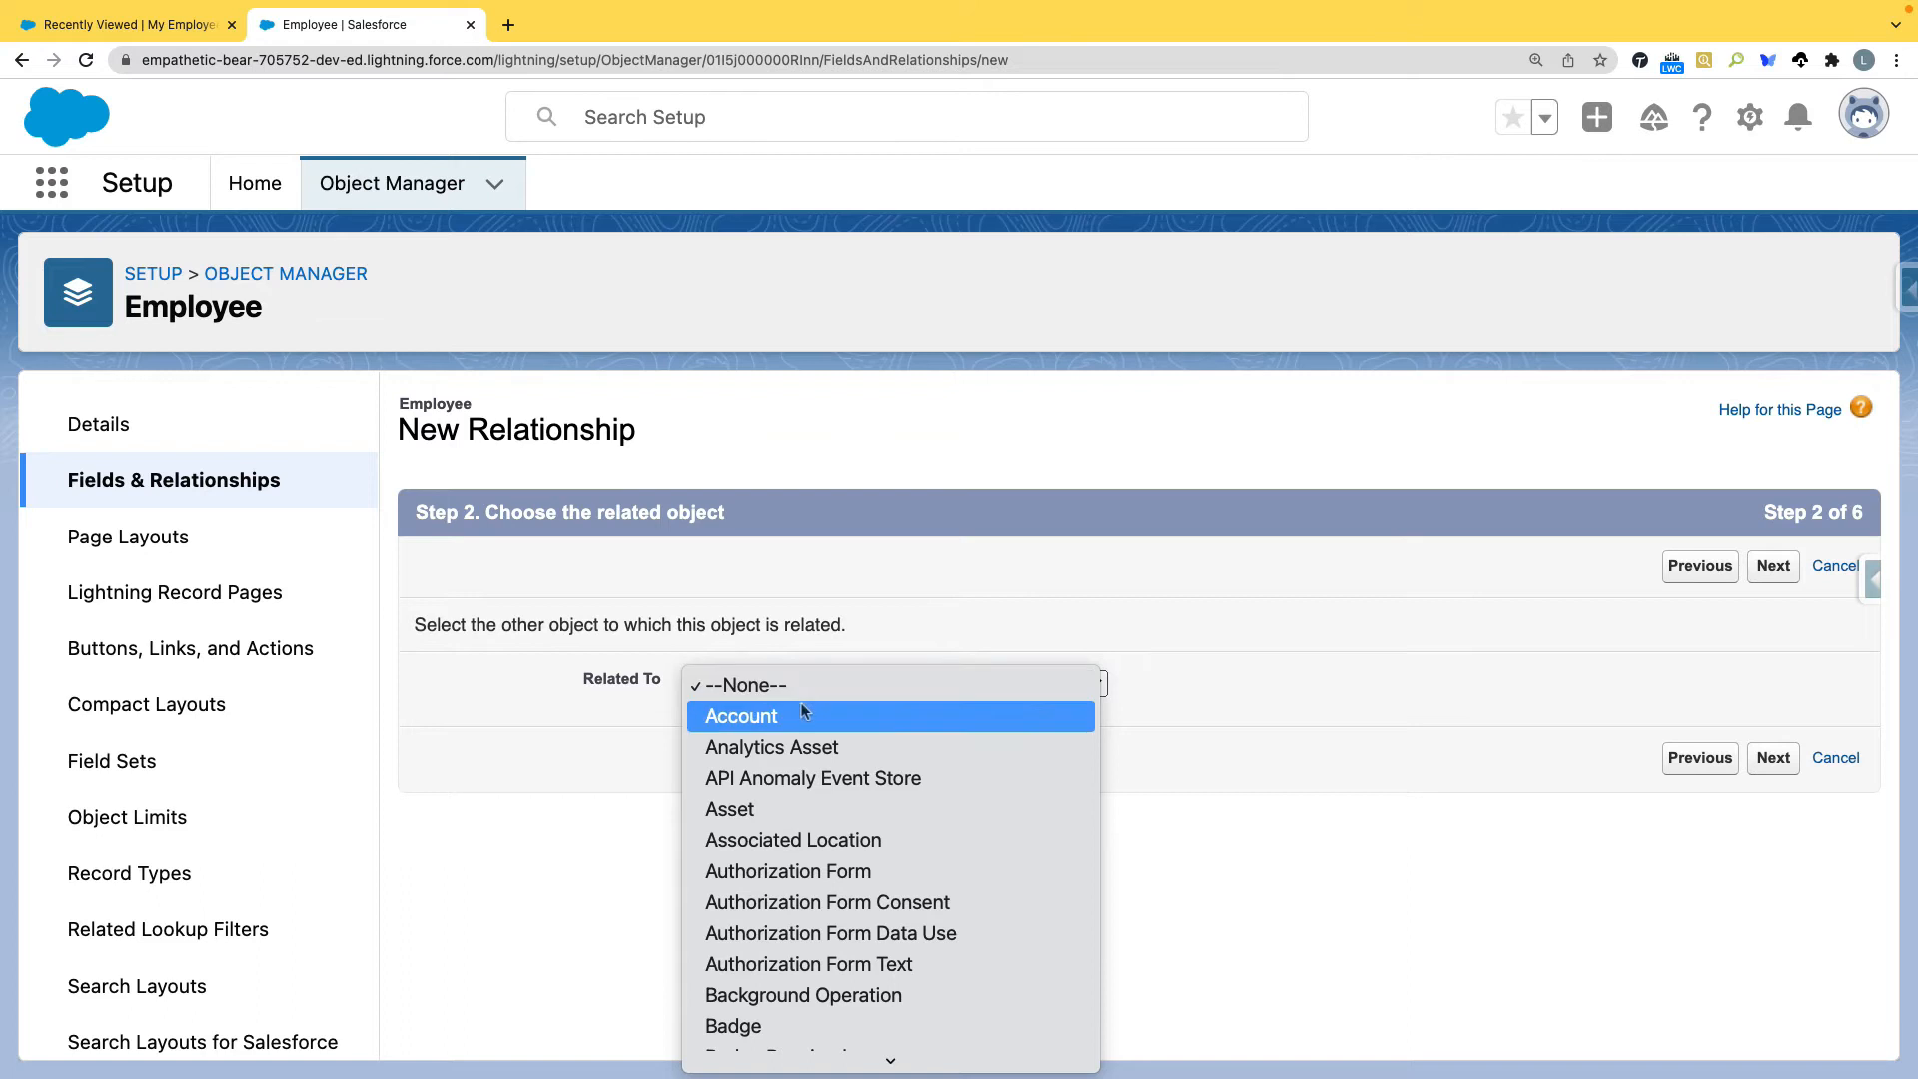
pyautogui.click(800, 714)
pyautogui.click(1773, 761)
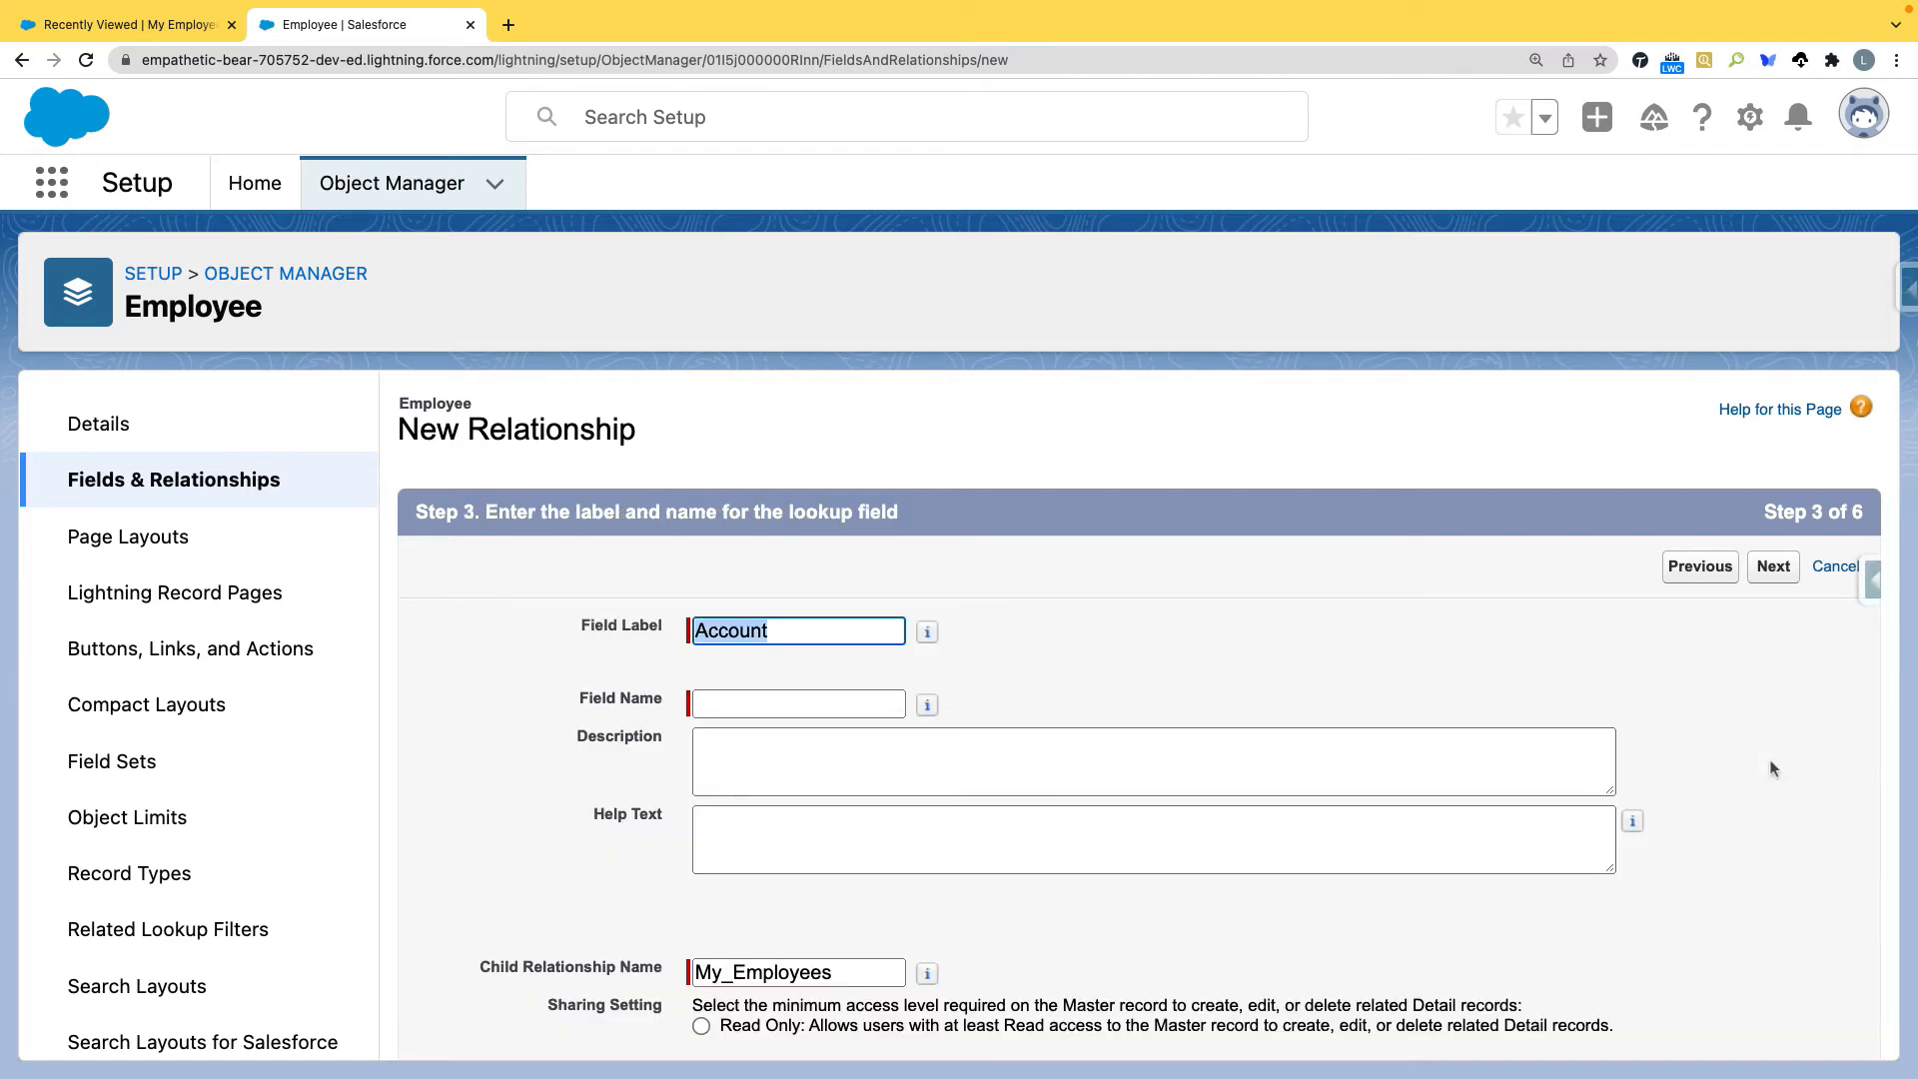
# Fill in Account as the relationship's field name and allow child records to be reparented to other parent records
pyautogui.click(775, 702)
pyautogui.click(1106, 702)
pyautogui.scroll(-4, 1107, 702)
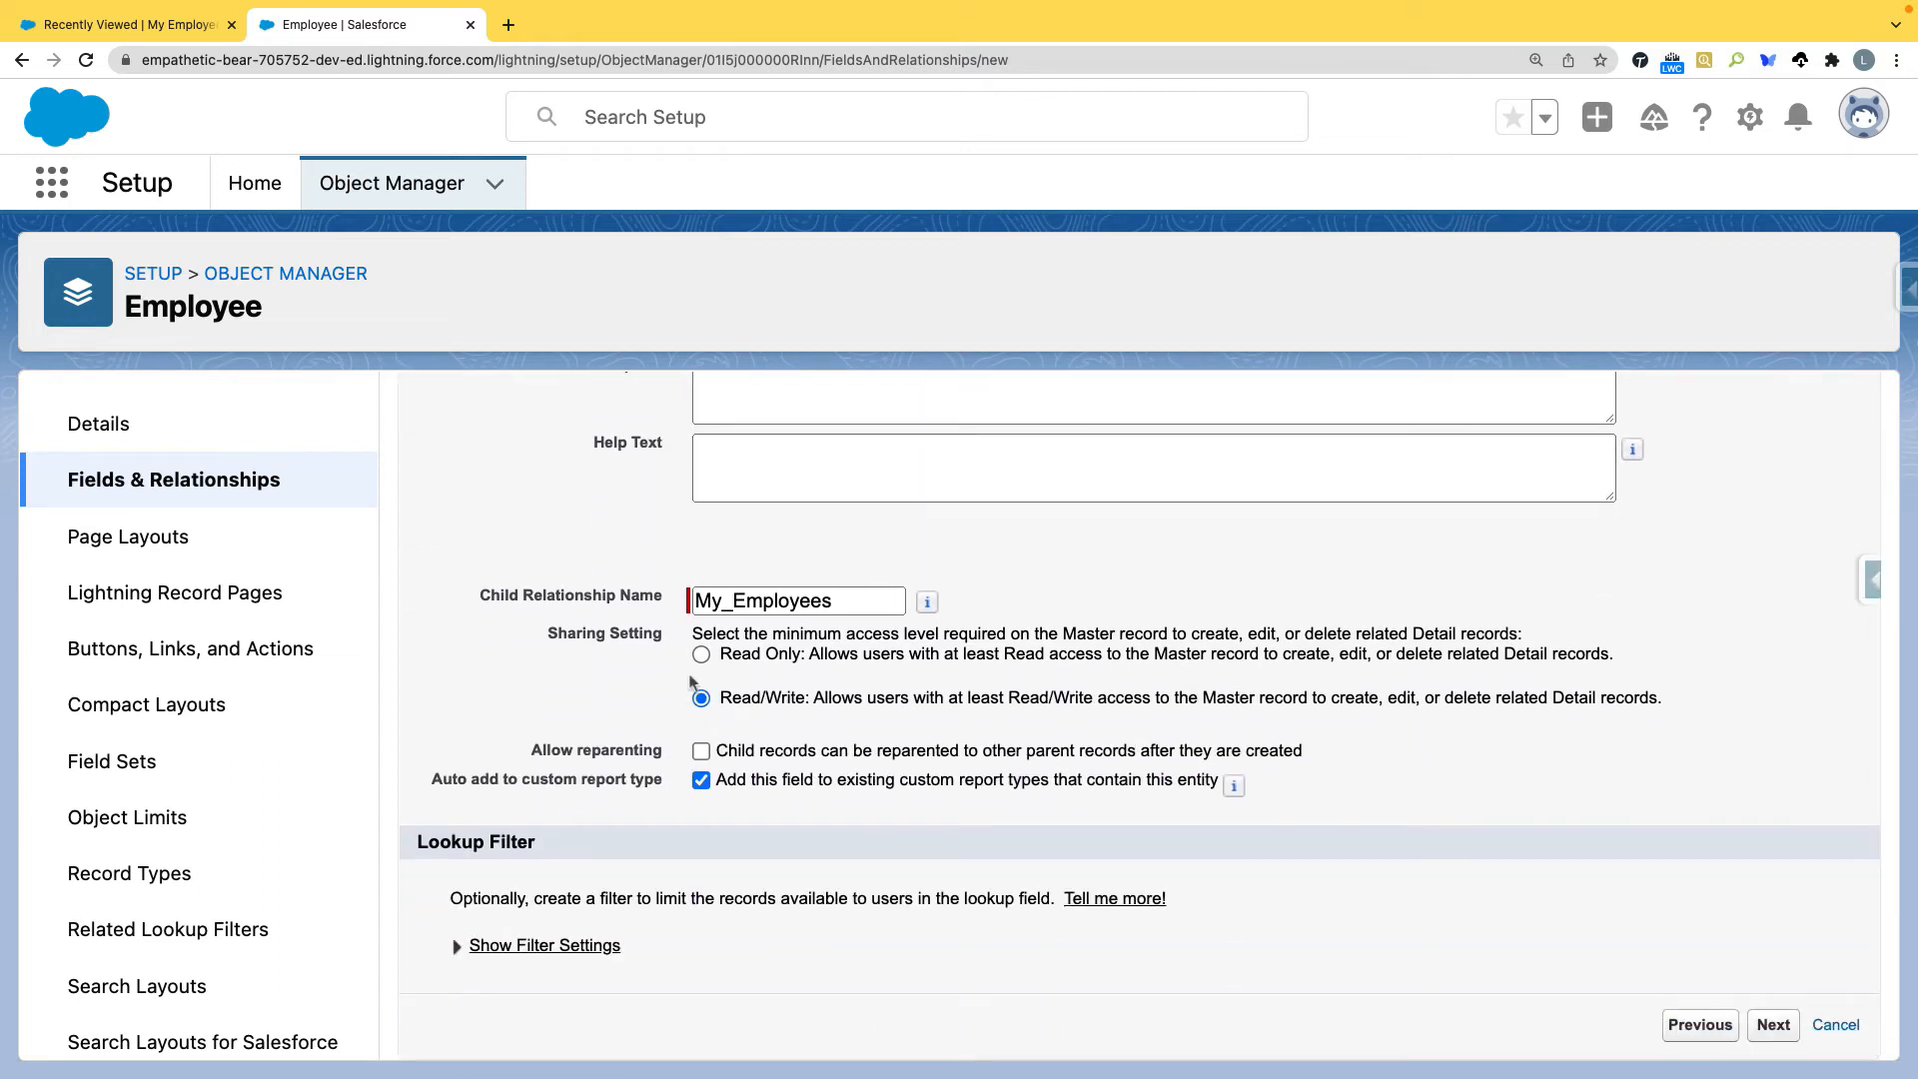
pyautogui.moveTo(526, 751); pyautogui.dragTo(652, 752)
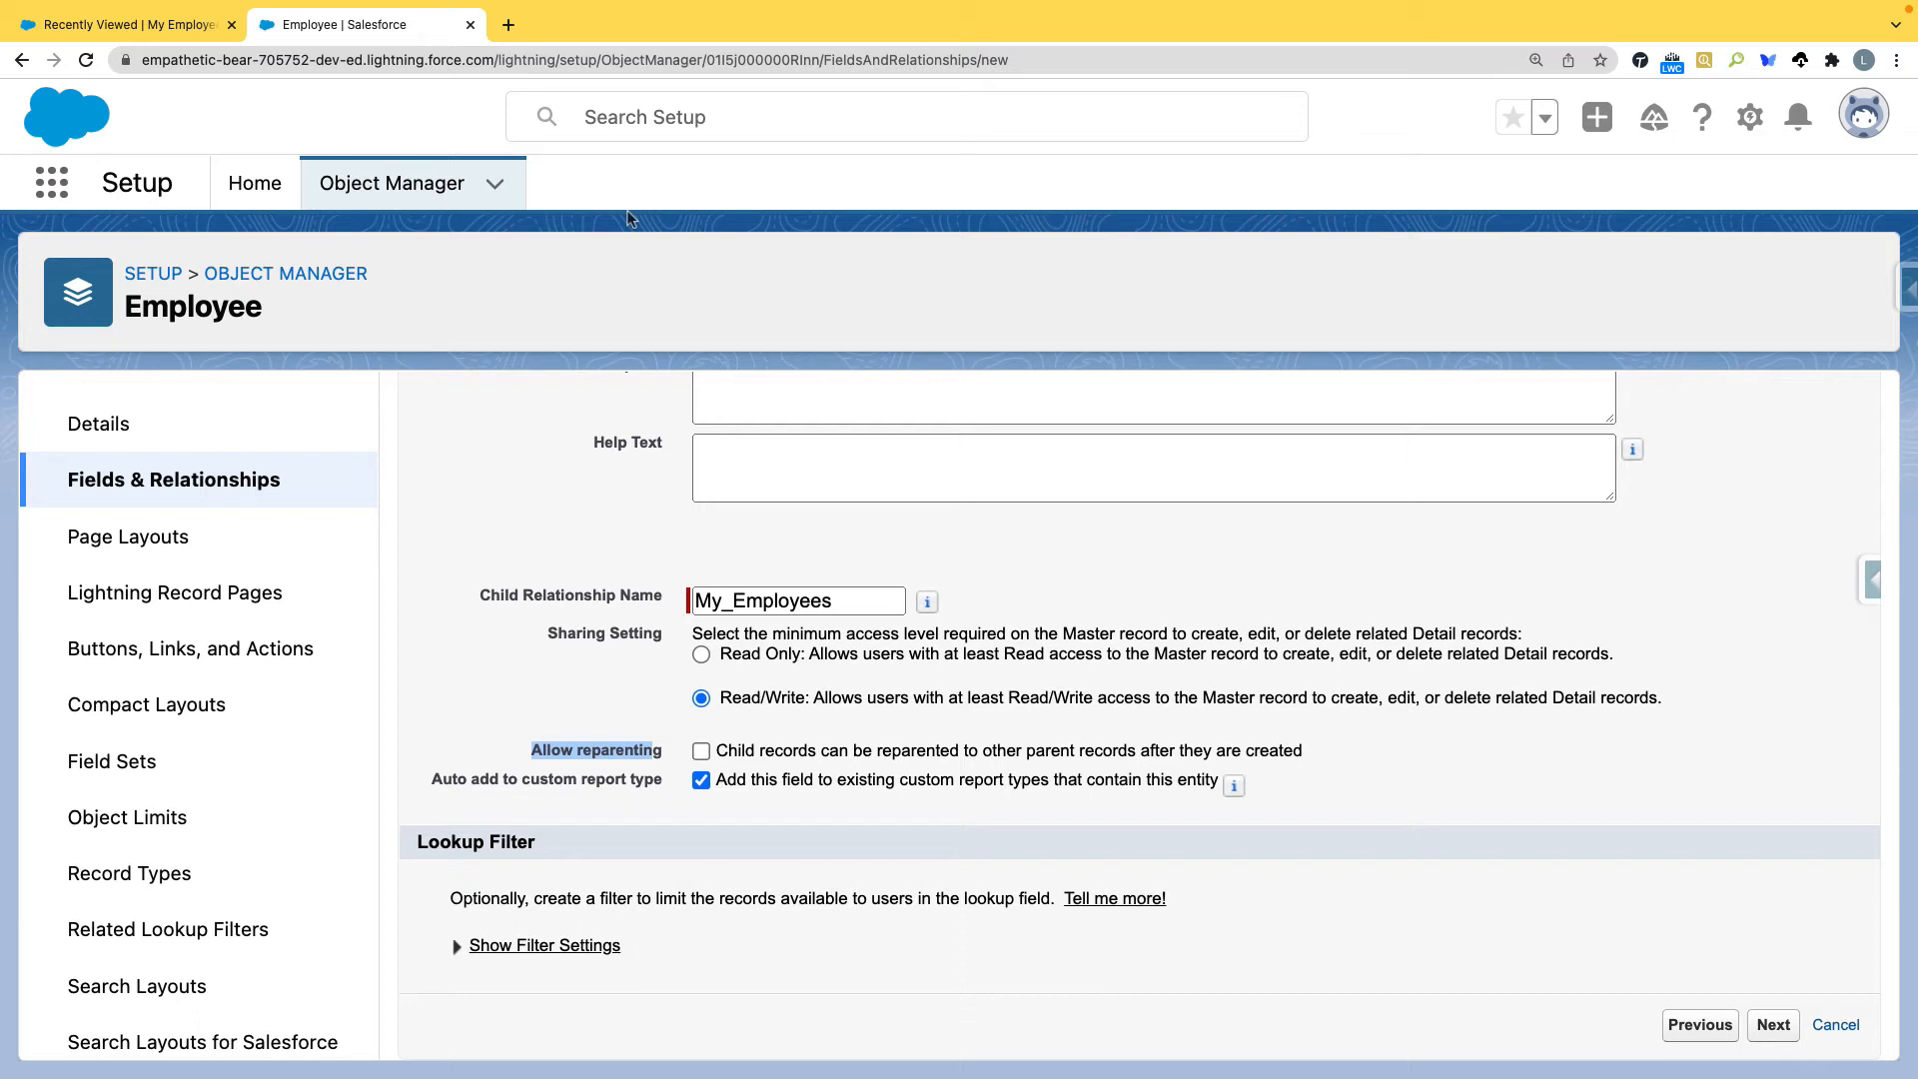
pyautogui.click(701, 751)
pyautogui.click(1774, 1030)
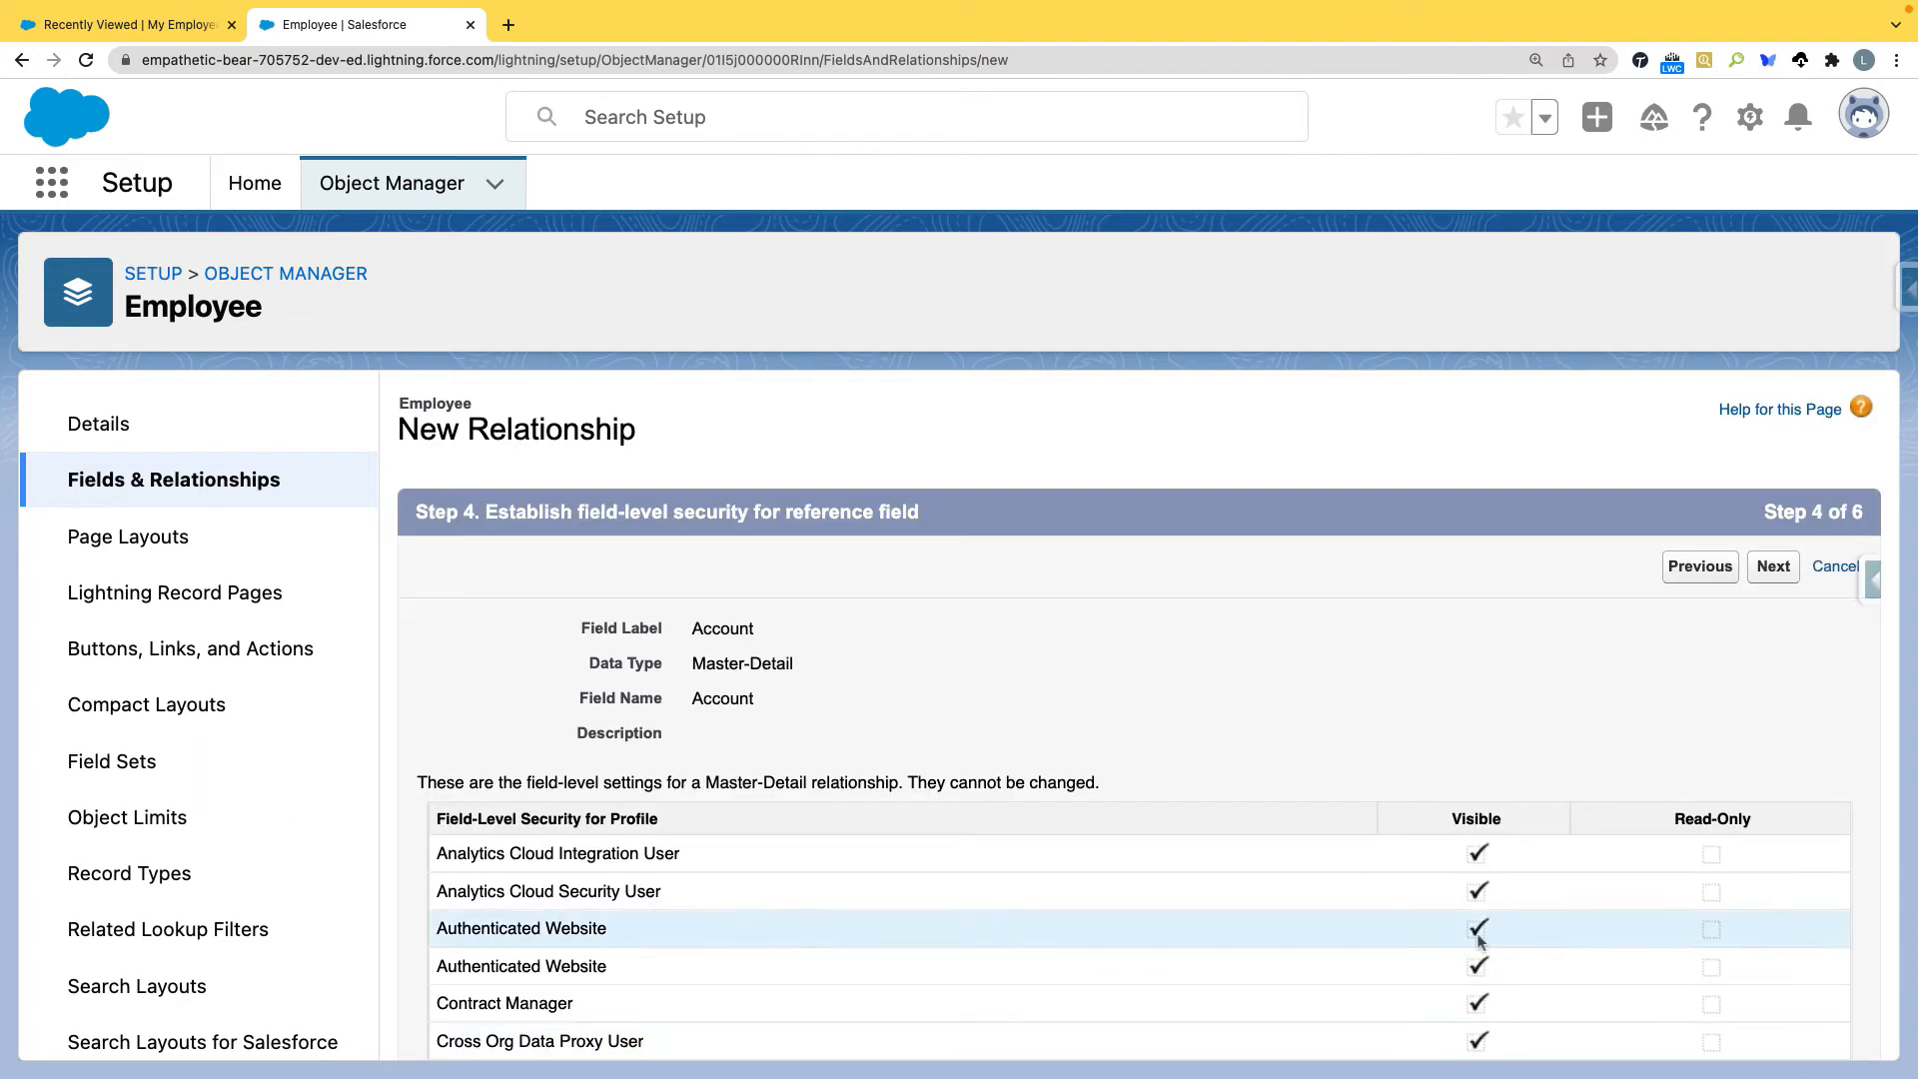
# Accept the default field-level security, page layout and related list settings, and save the Account master-detail field
pyautogui.scroll(-2, 1477, 852)
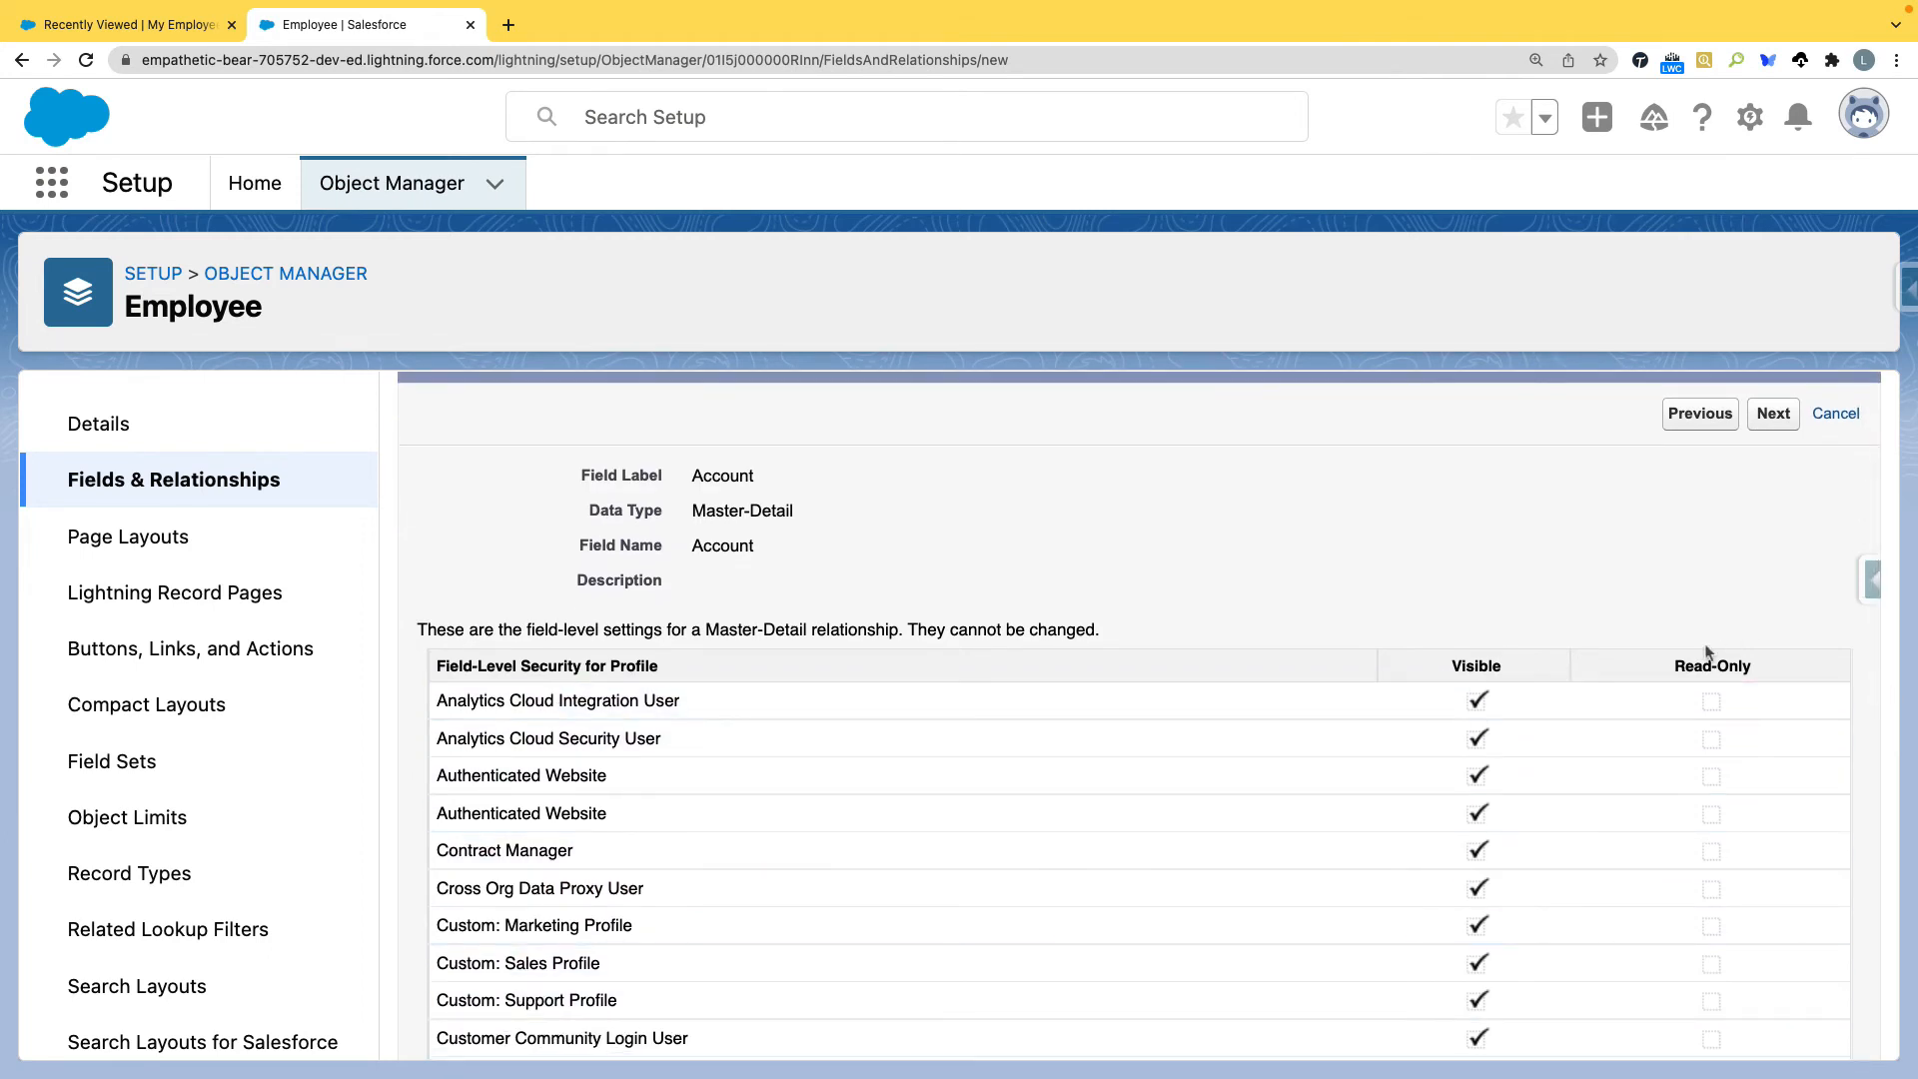
pyautogui.click(1766, 419)
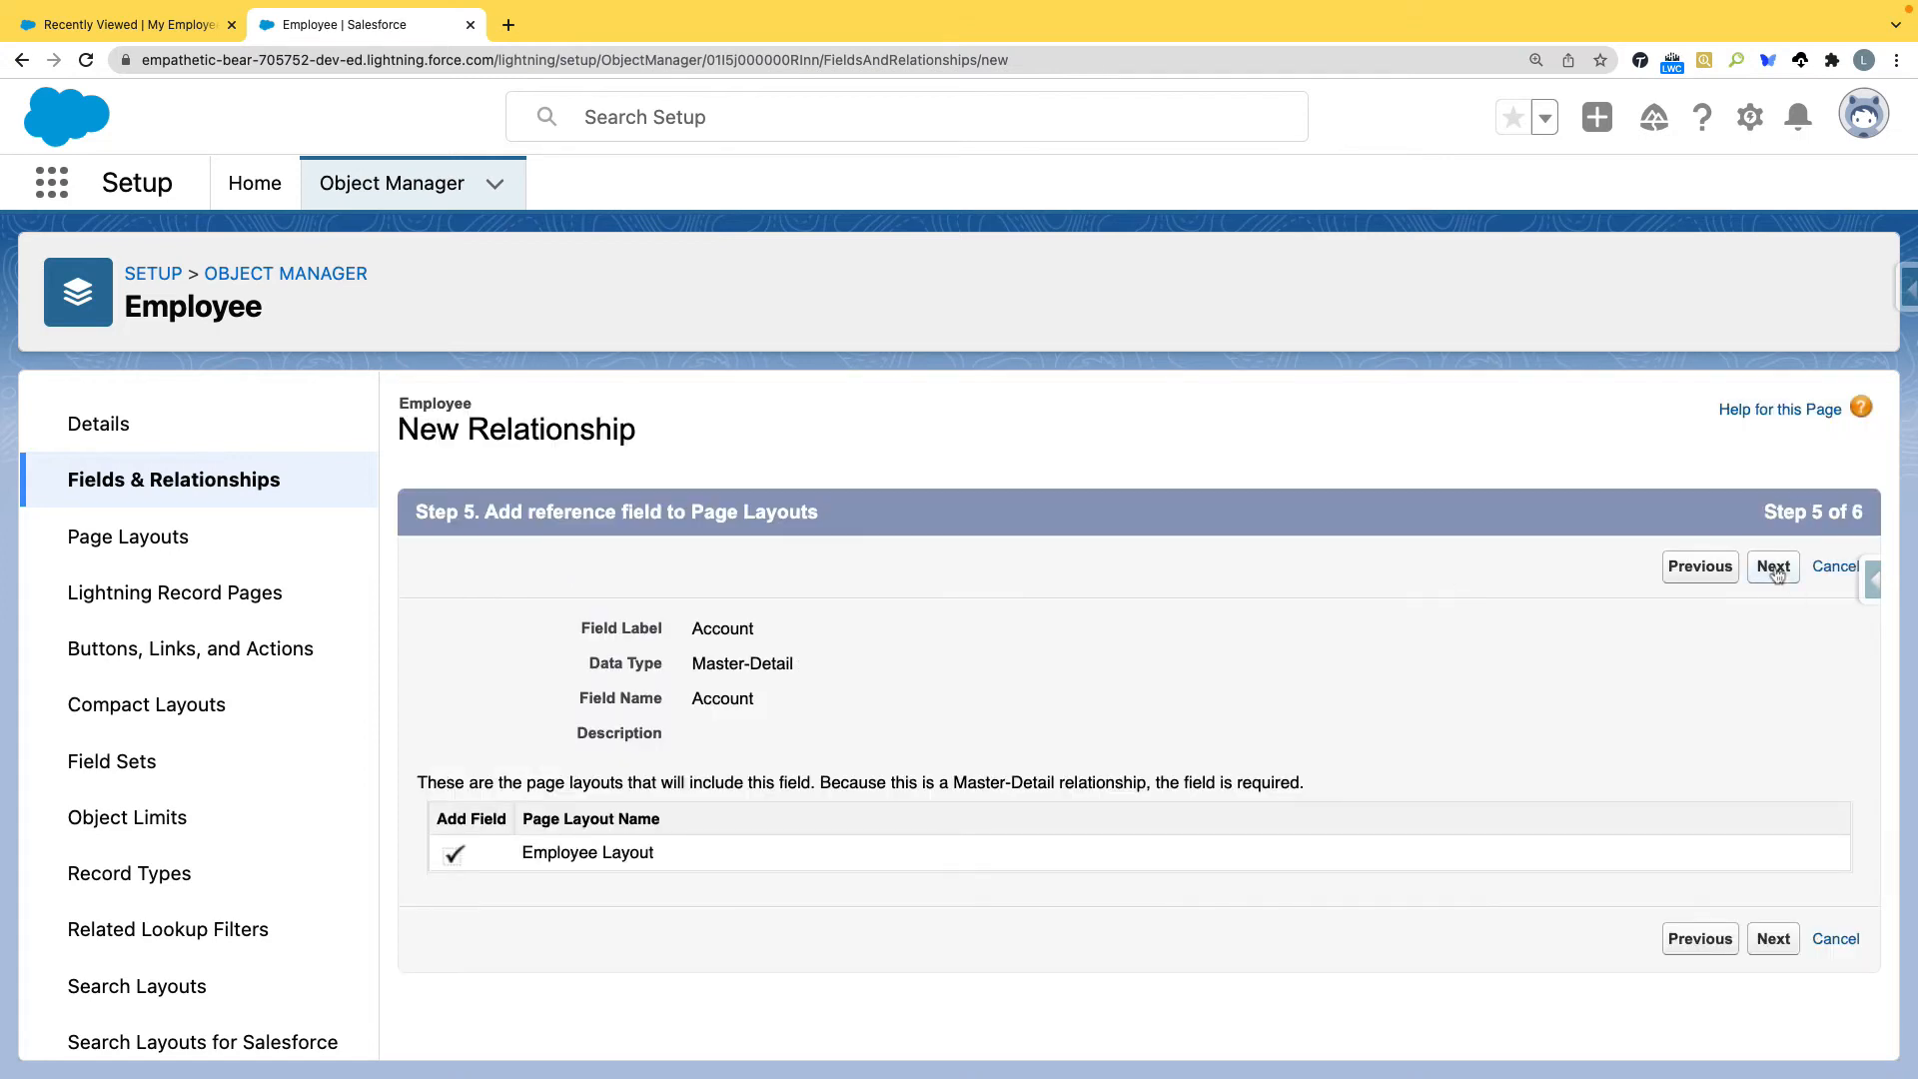
pyautogui.click(1774, 571)
pyautogui.click(1767, 568)
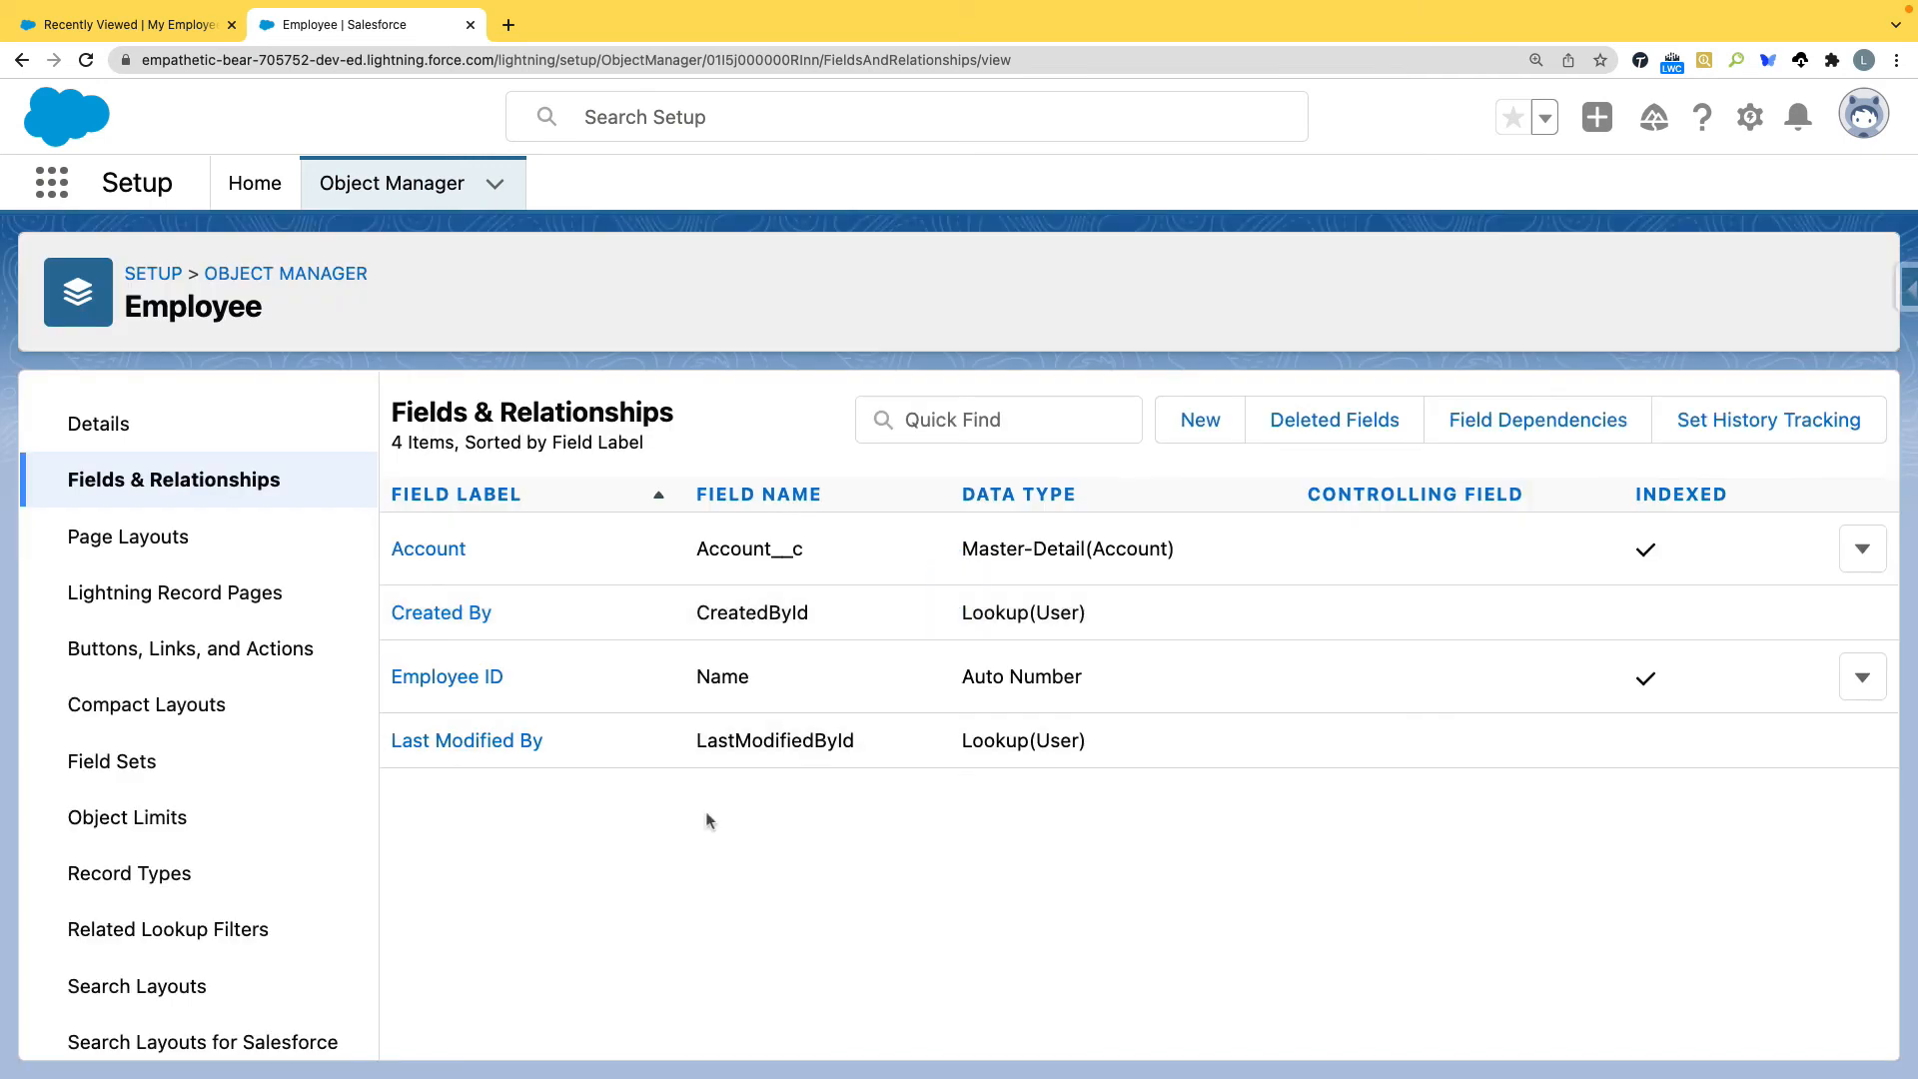
# Start another custom field on the Employee object with the Text data type
pyautogui.click(1198, 427)
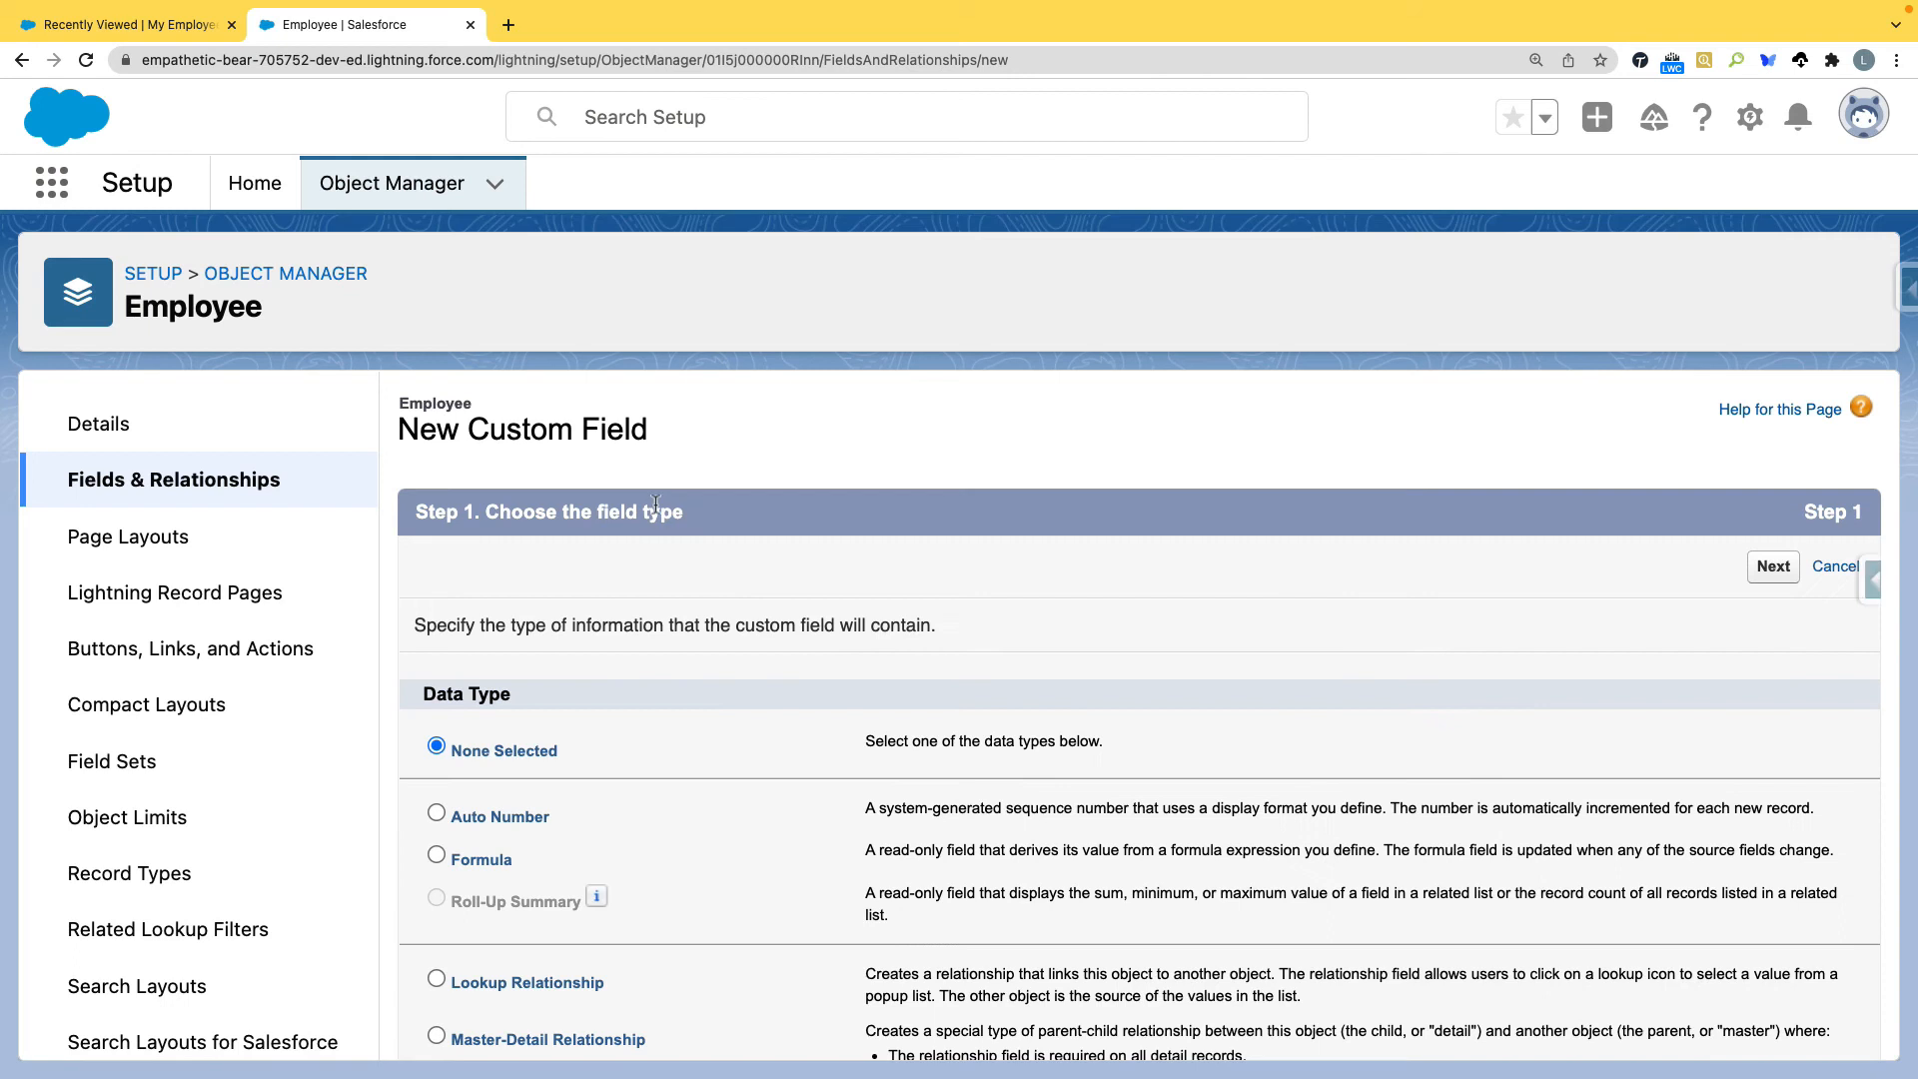
pyautogui.scroll(-3, 636, 734)
pyautogui.scroll(-6, 636, 734)
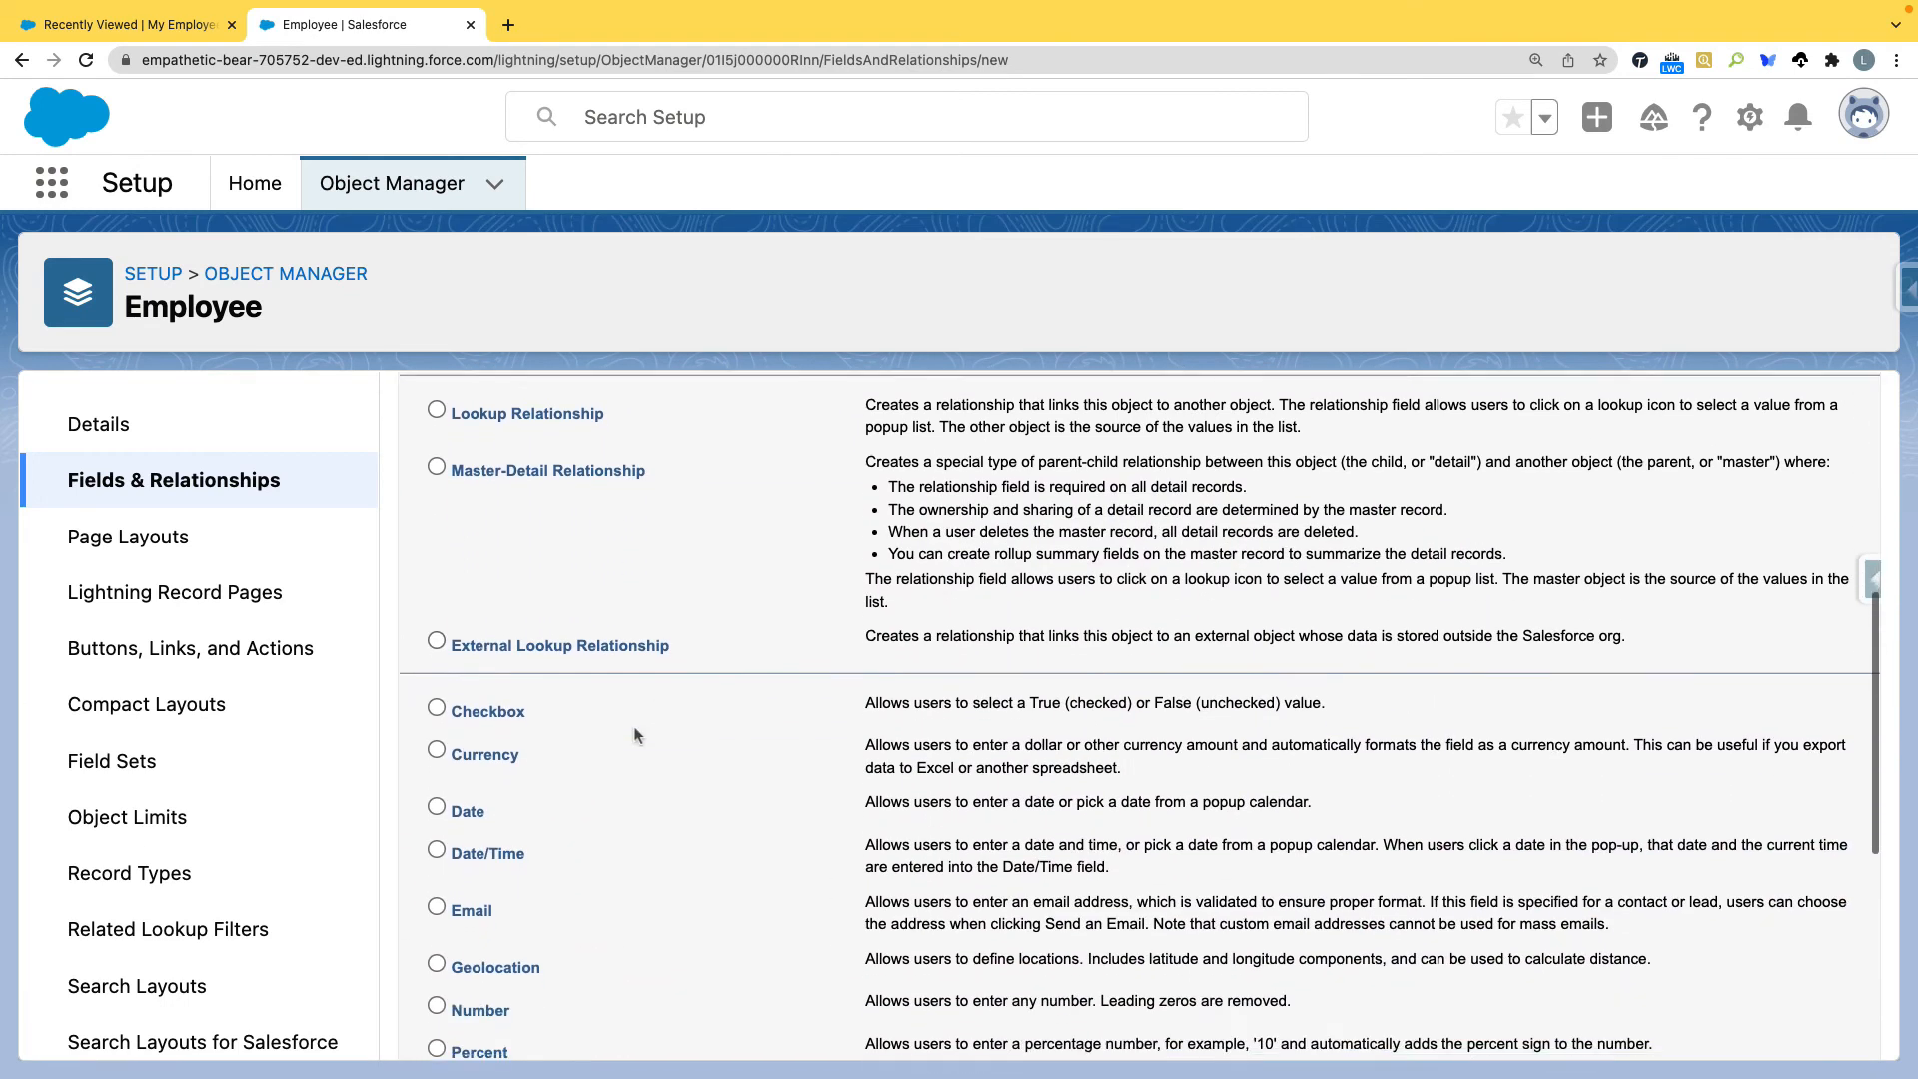
pyautogui.scroll(-2, 419, 917)
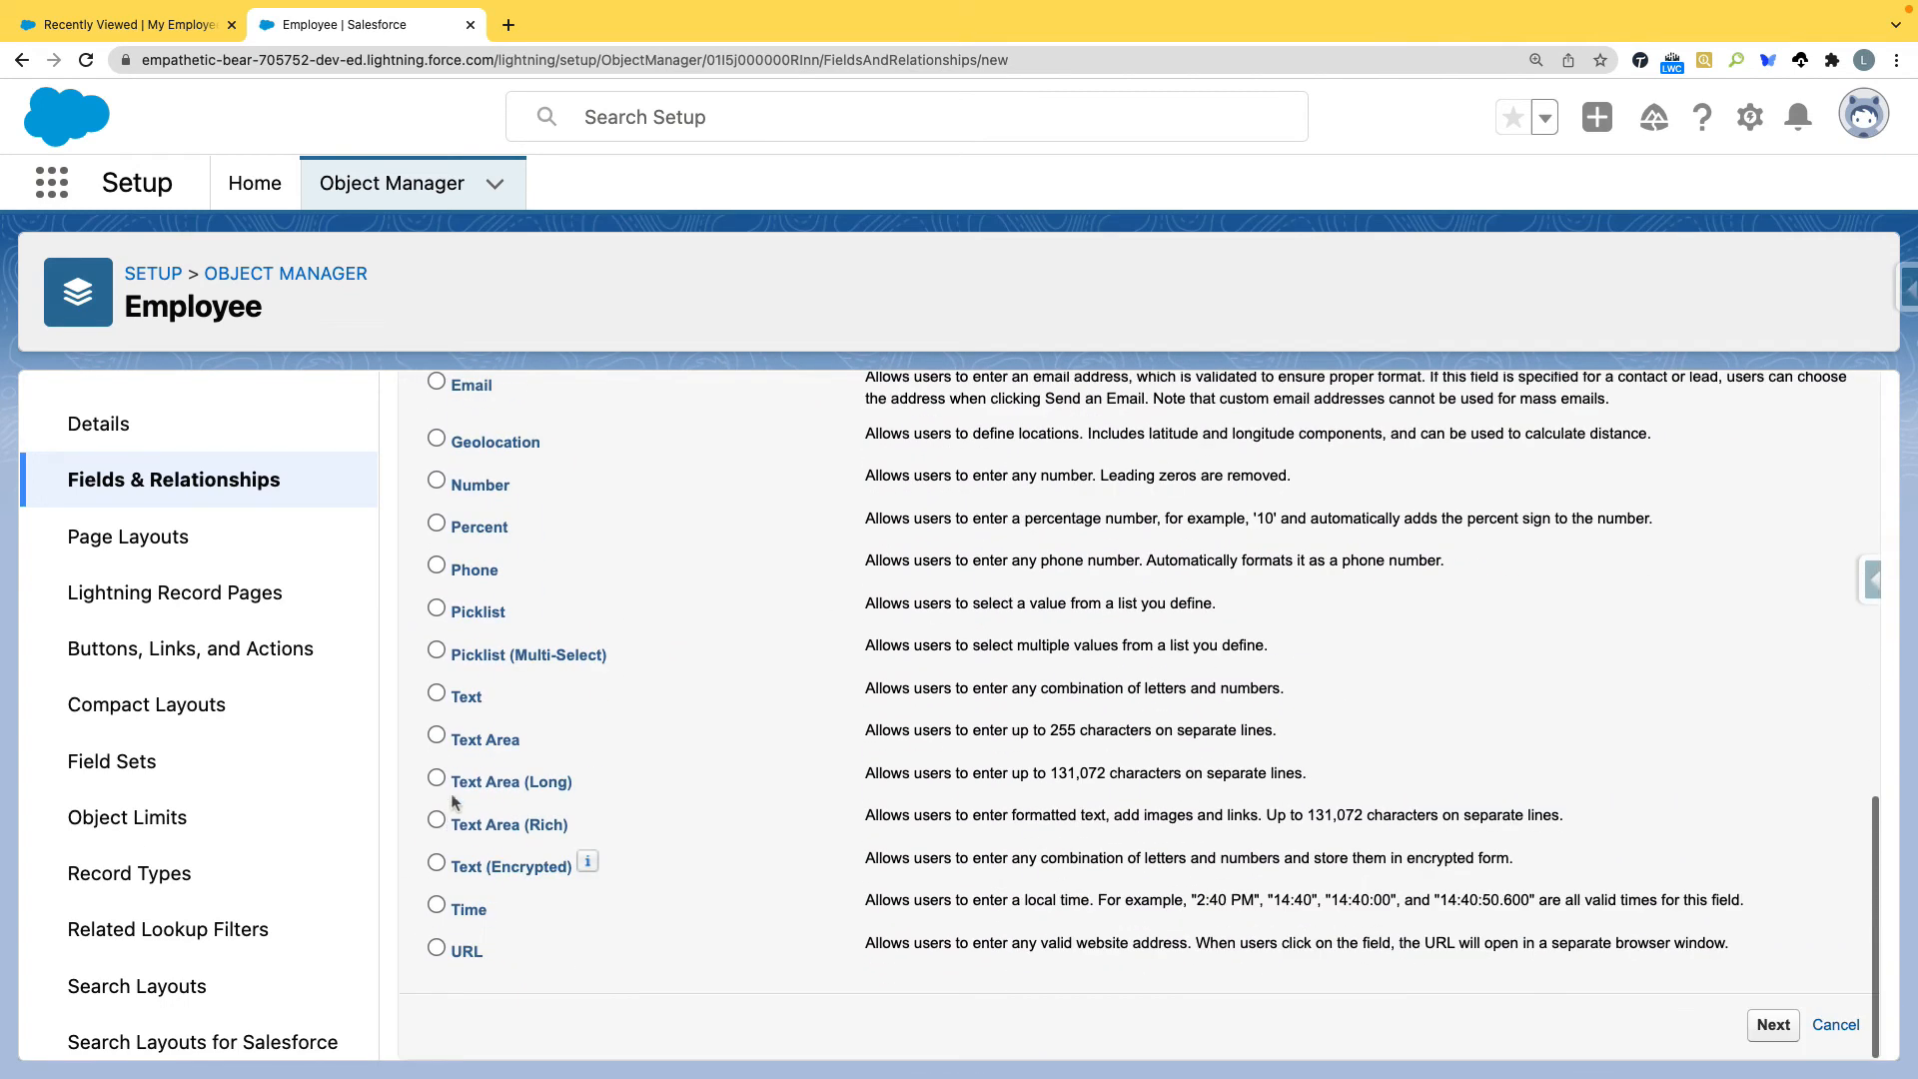
pyautogui.click(436, 691)
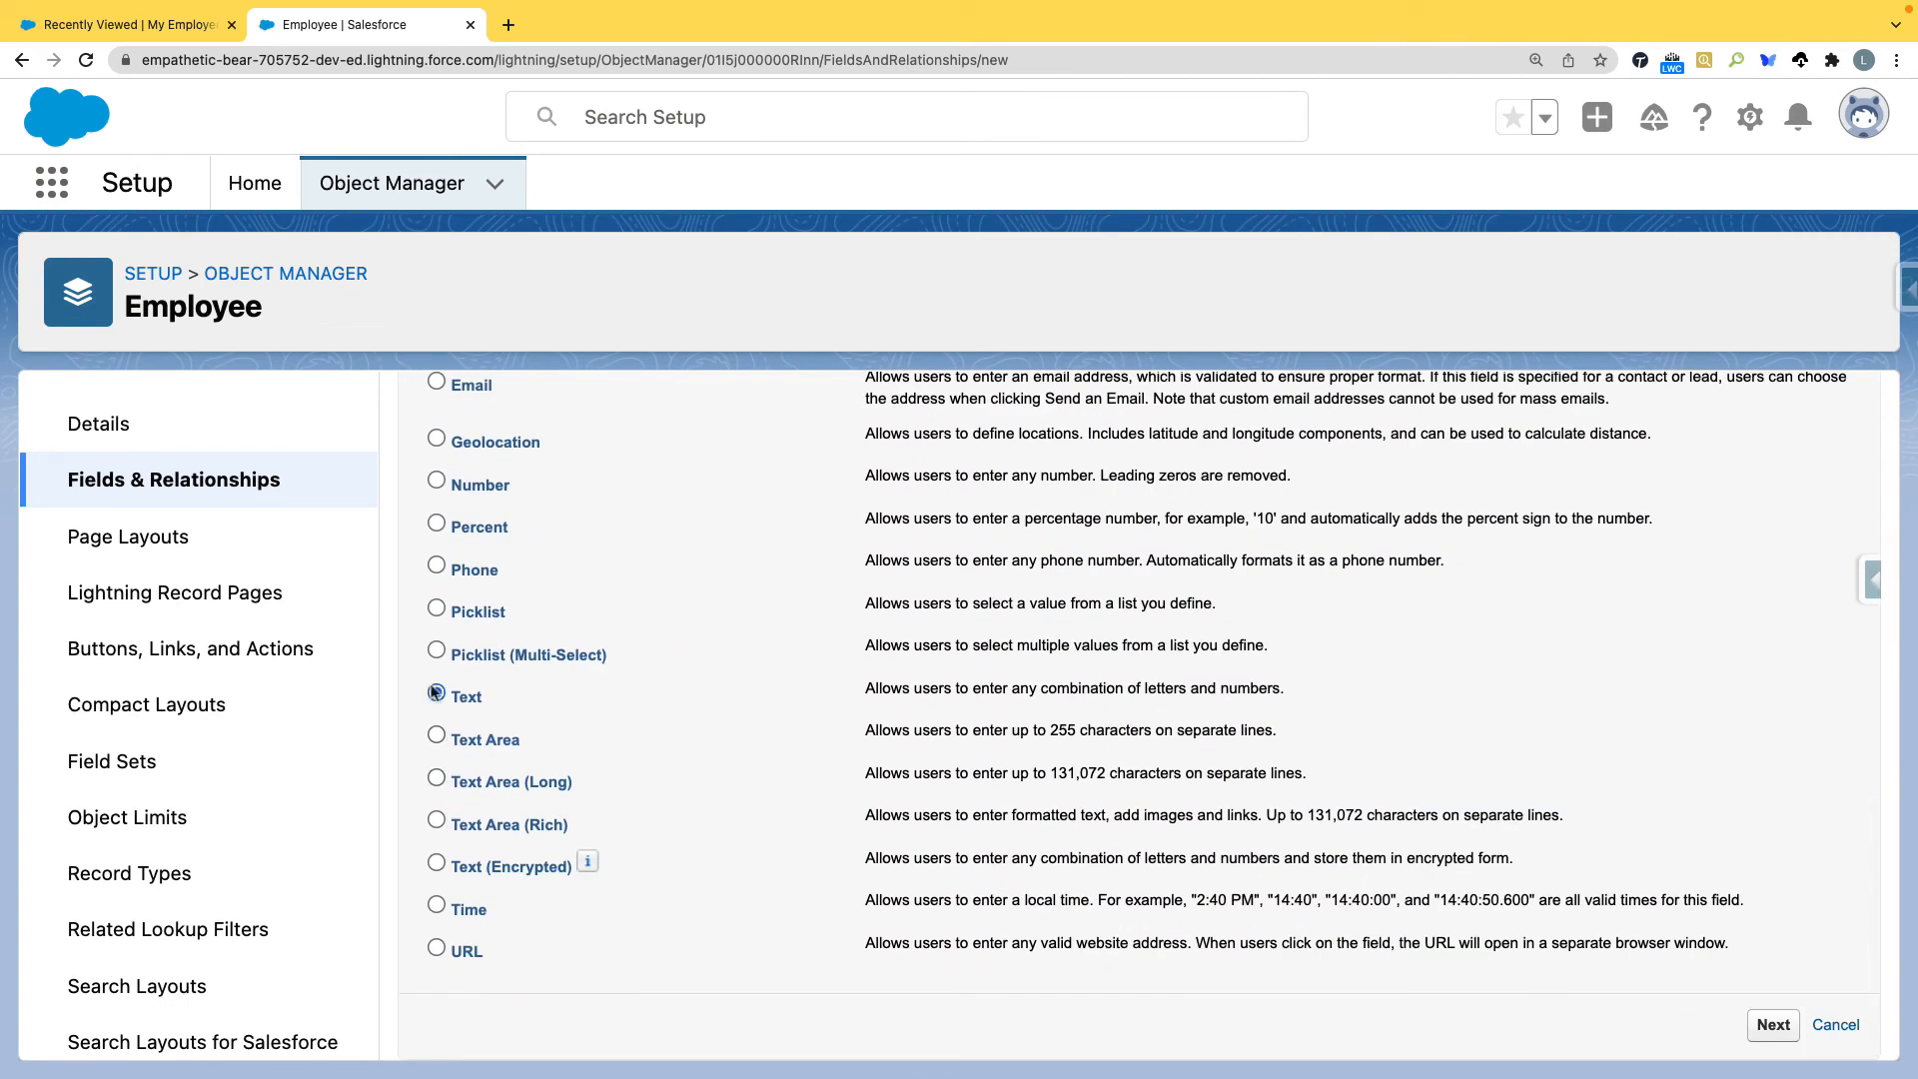
pyautogui.click(1772, 1025)
# Label the text field Employee Name and set its maximum length to 100
pyautogui.click(849, 633)
pyautogui.write('Empl')
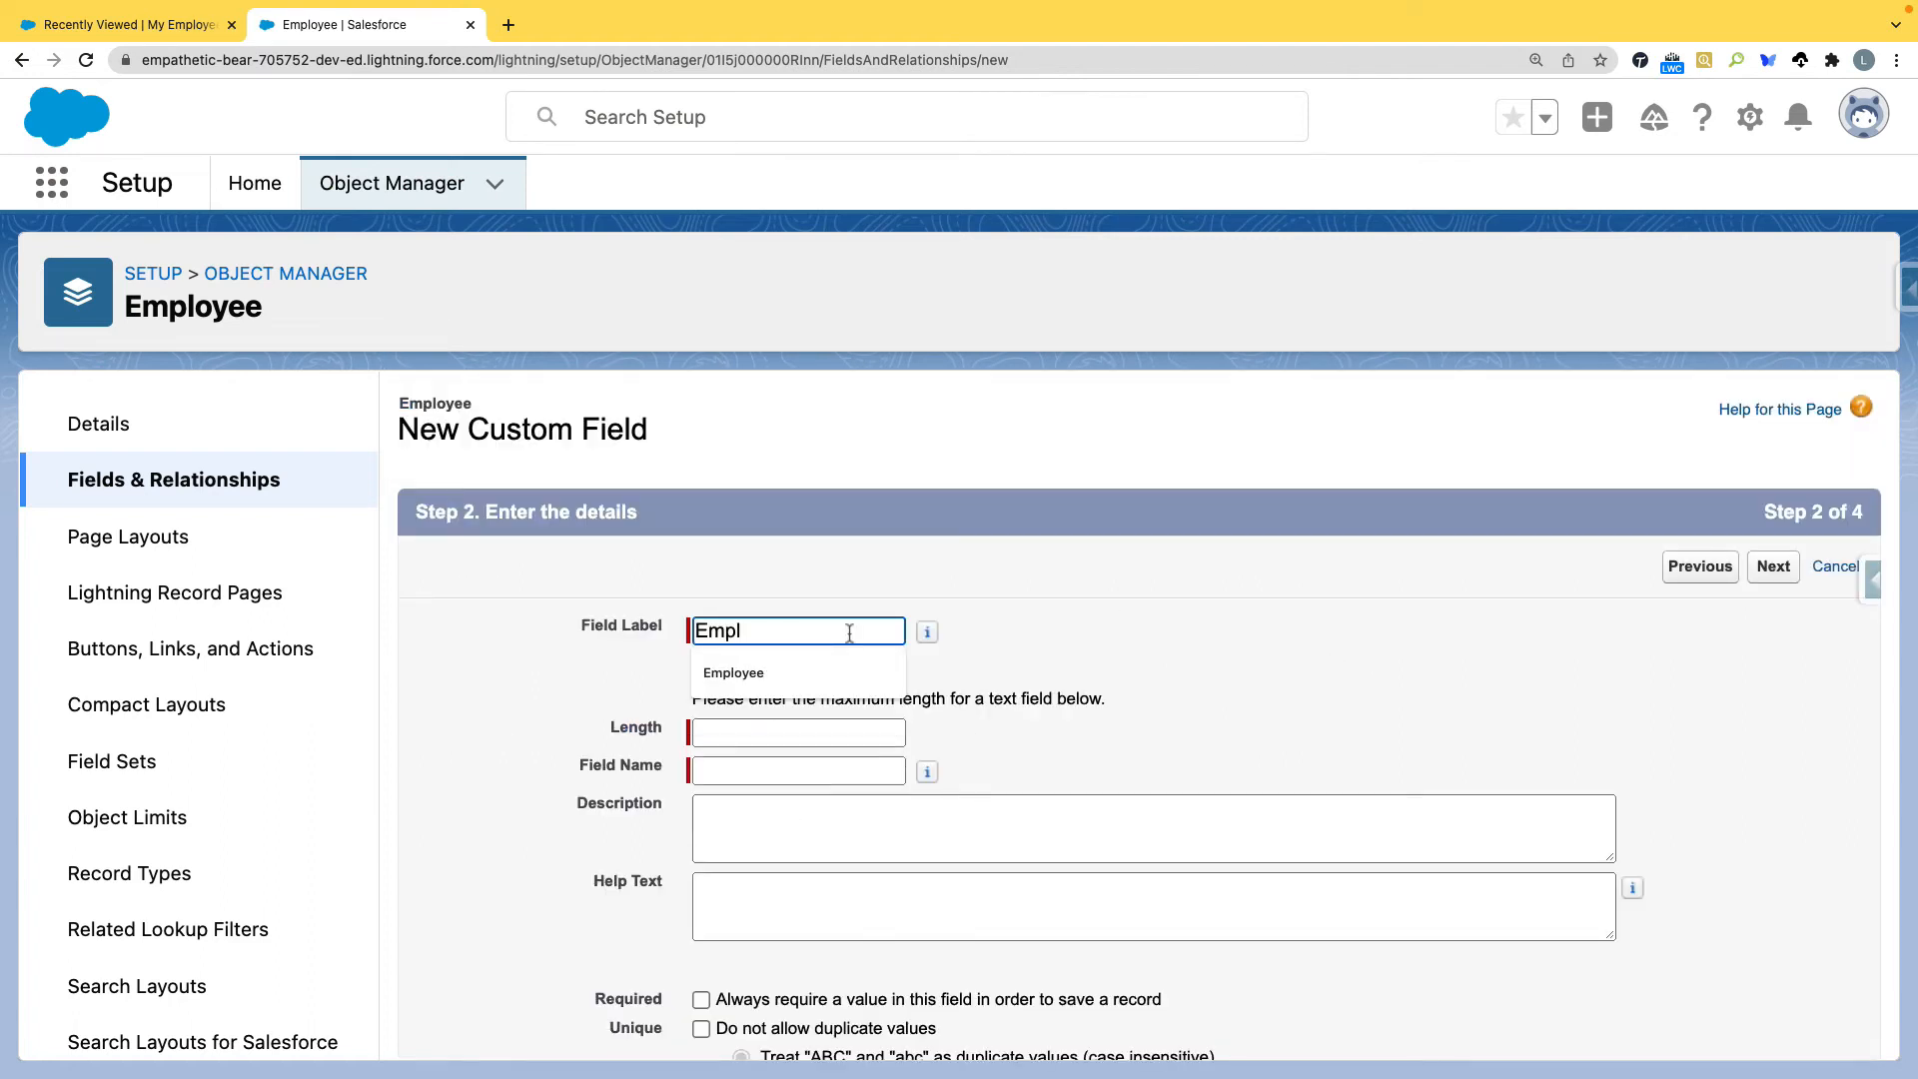
pyautogui.write('oyee Nam')
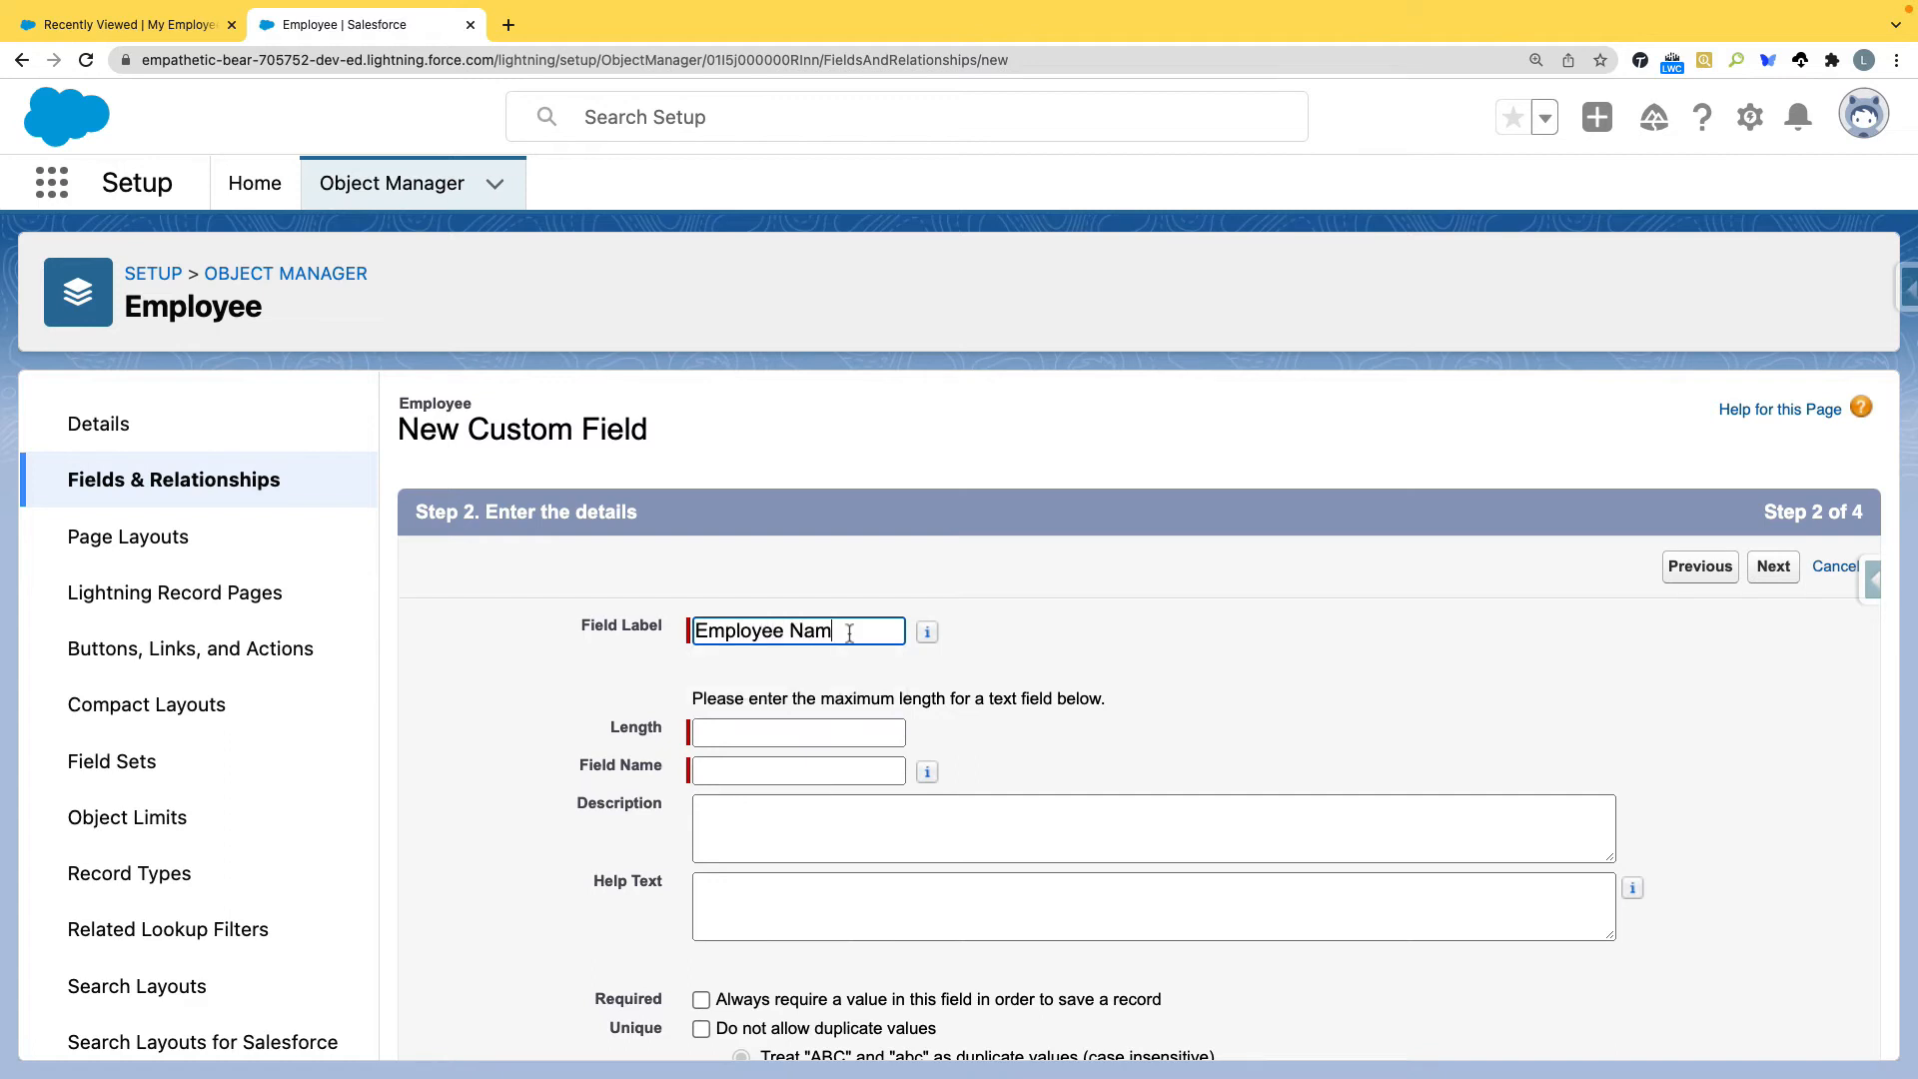
pyautogui.write('e')
pyautogui.click(871, 734)
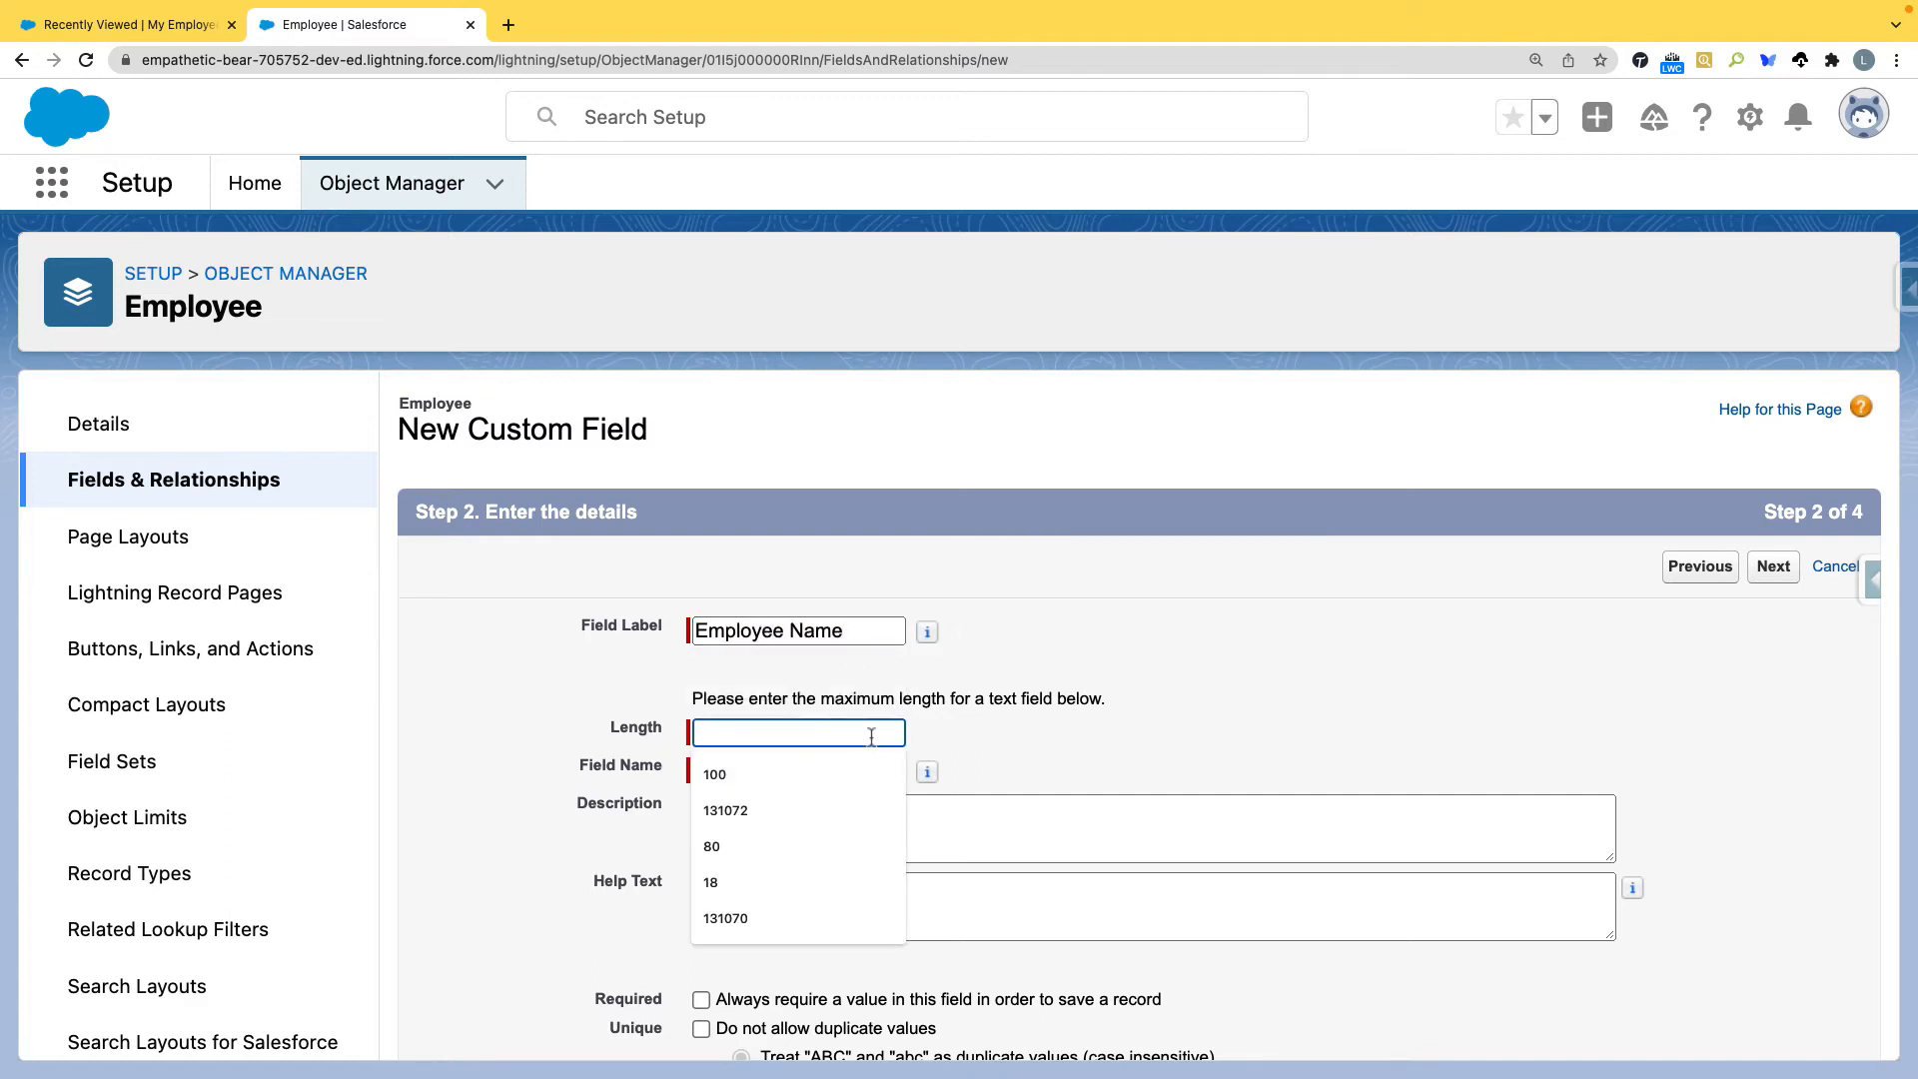
pyautogui.write('100')
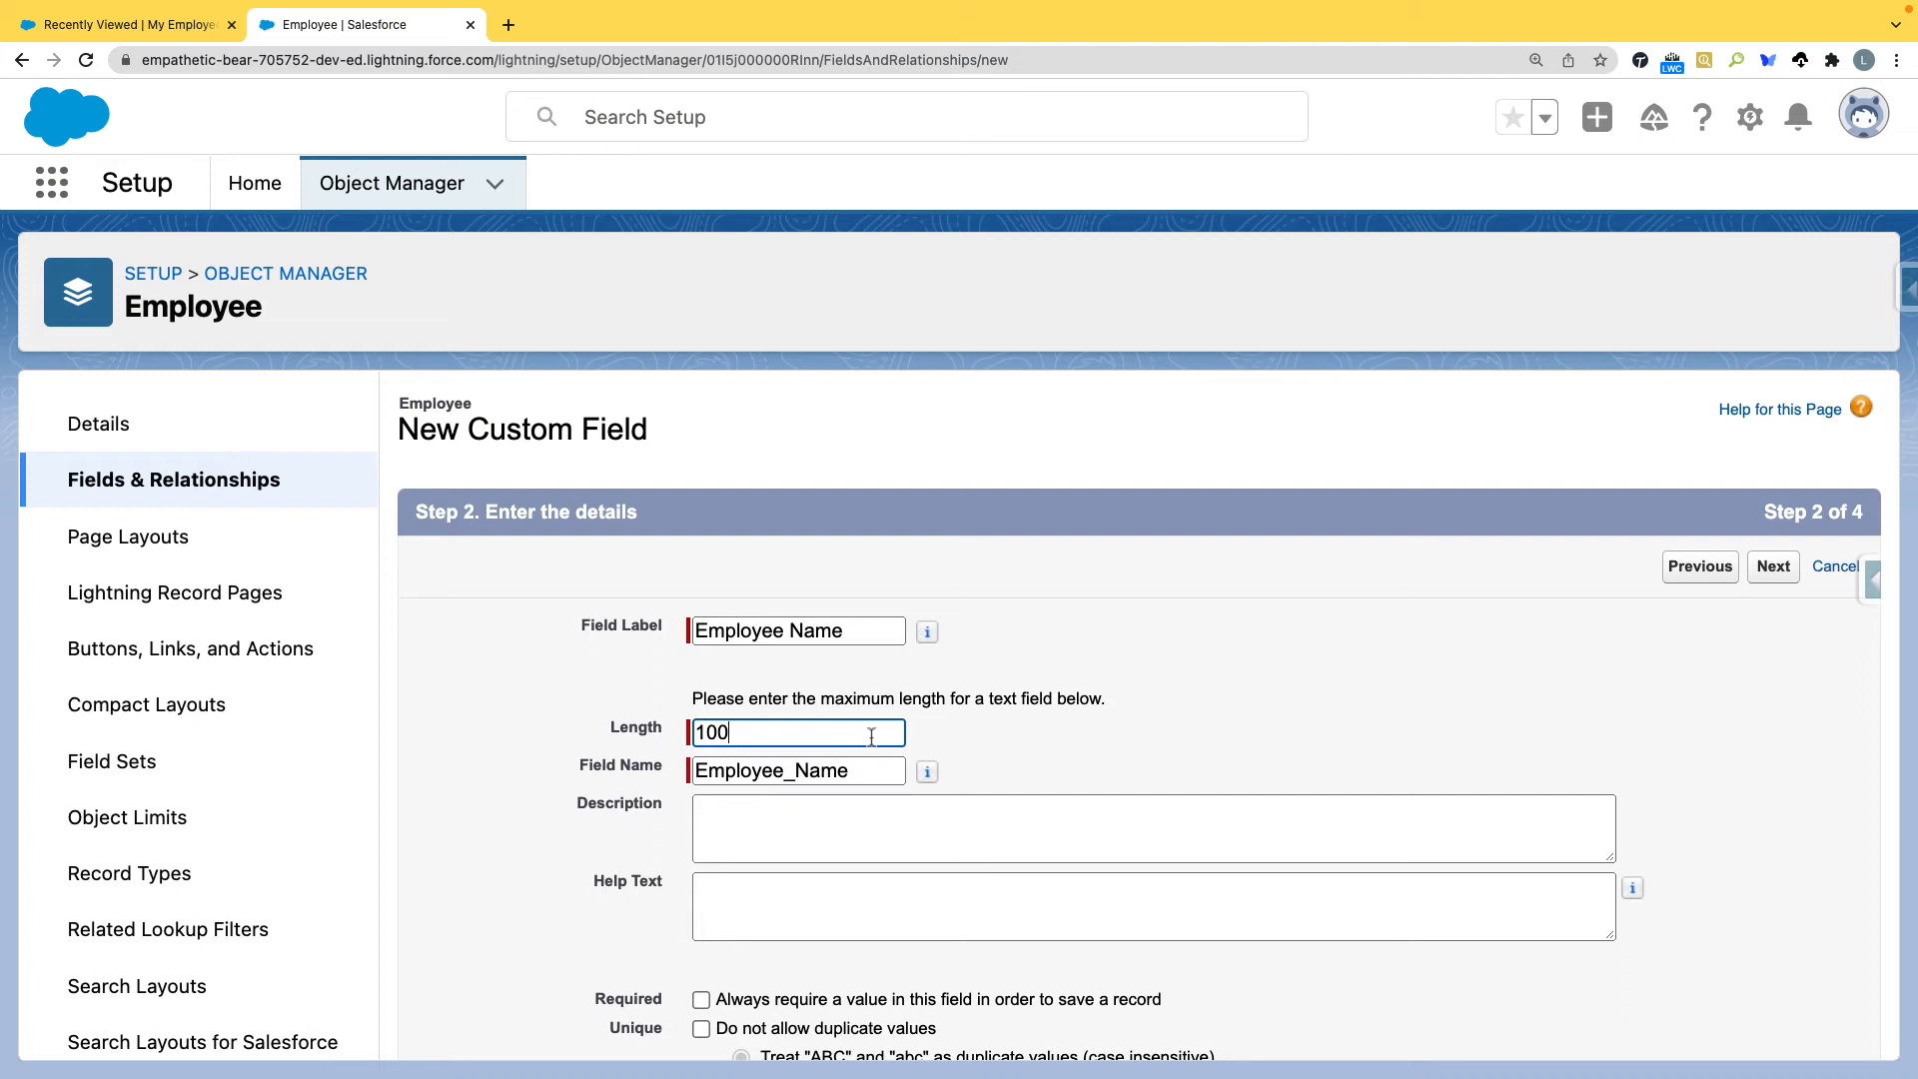
# Examine the Required, Unique and External ID options of the Employee Name field, including the case-insensitive and case-sensitive duplicate choices
pyautogui.scroll(-5, 1318, 655)
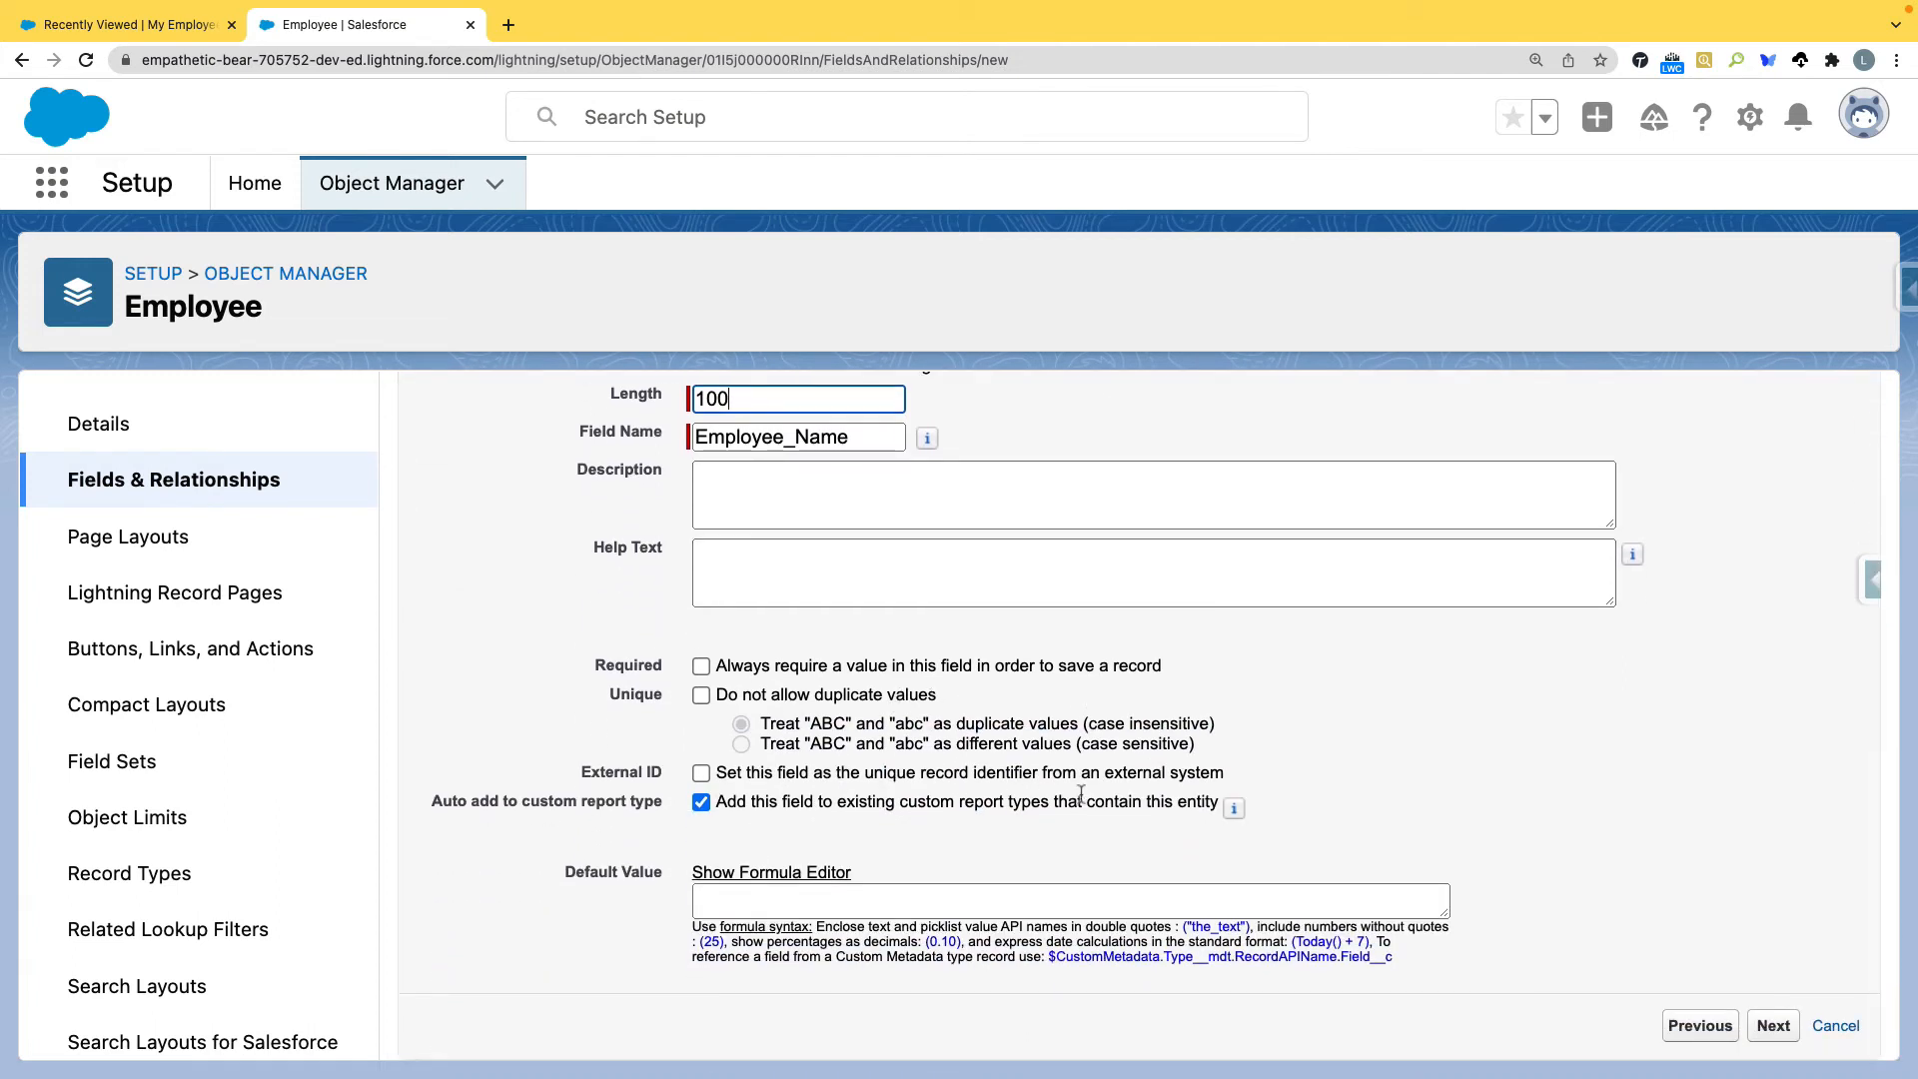
pyautogui.moveTo(577, 664); pyautogui.dragTo(1249, 780)
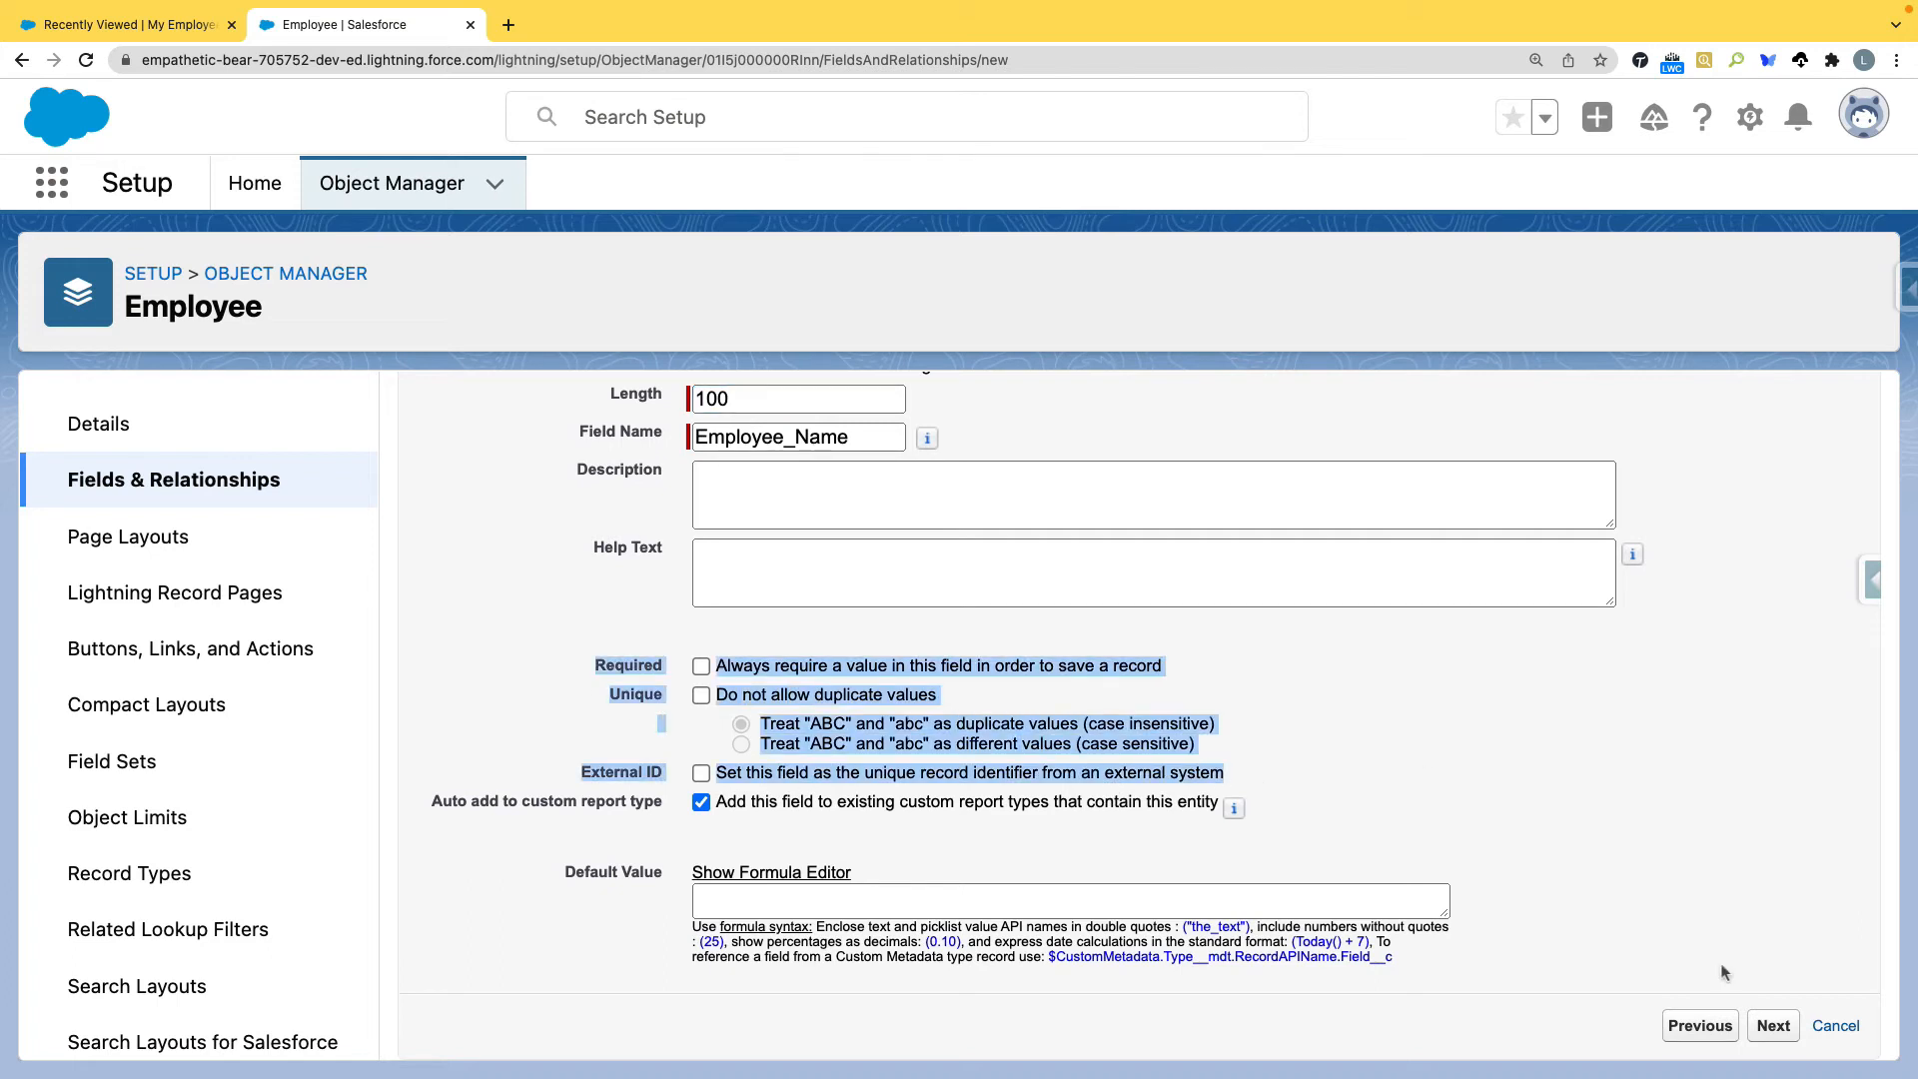
pyautogui.click(1576, 807)
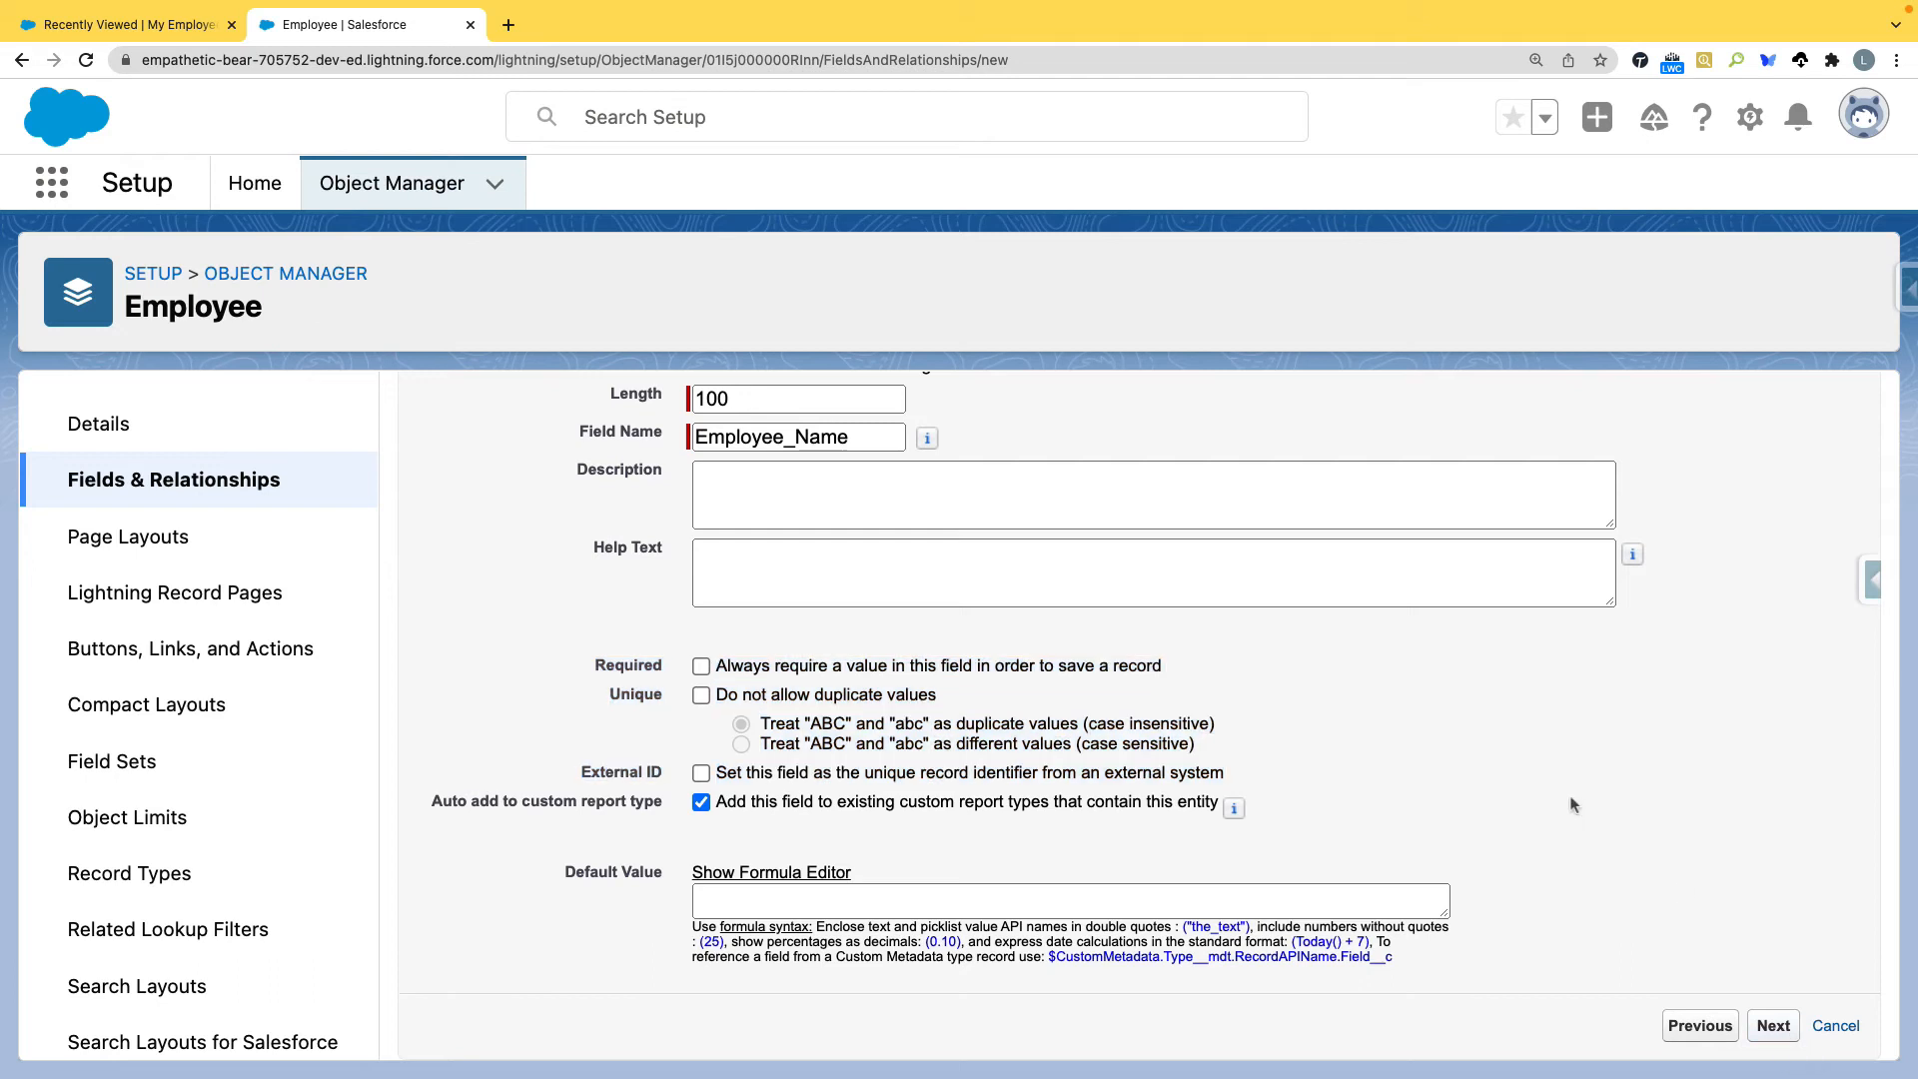
pyautogui.click(701, 666)
pyautogui.moveTo(817, 725); pyautogui.dragTo(920, 723)
pyautogui.moveTo(761, 725); pyautogui.dragTo(1248, 726)
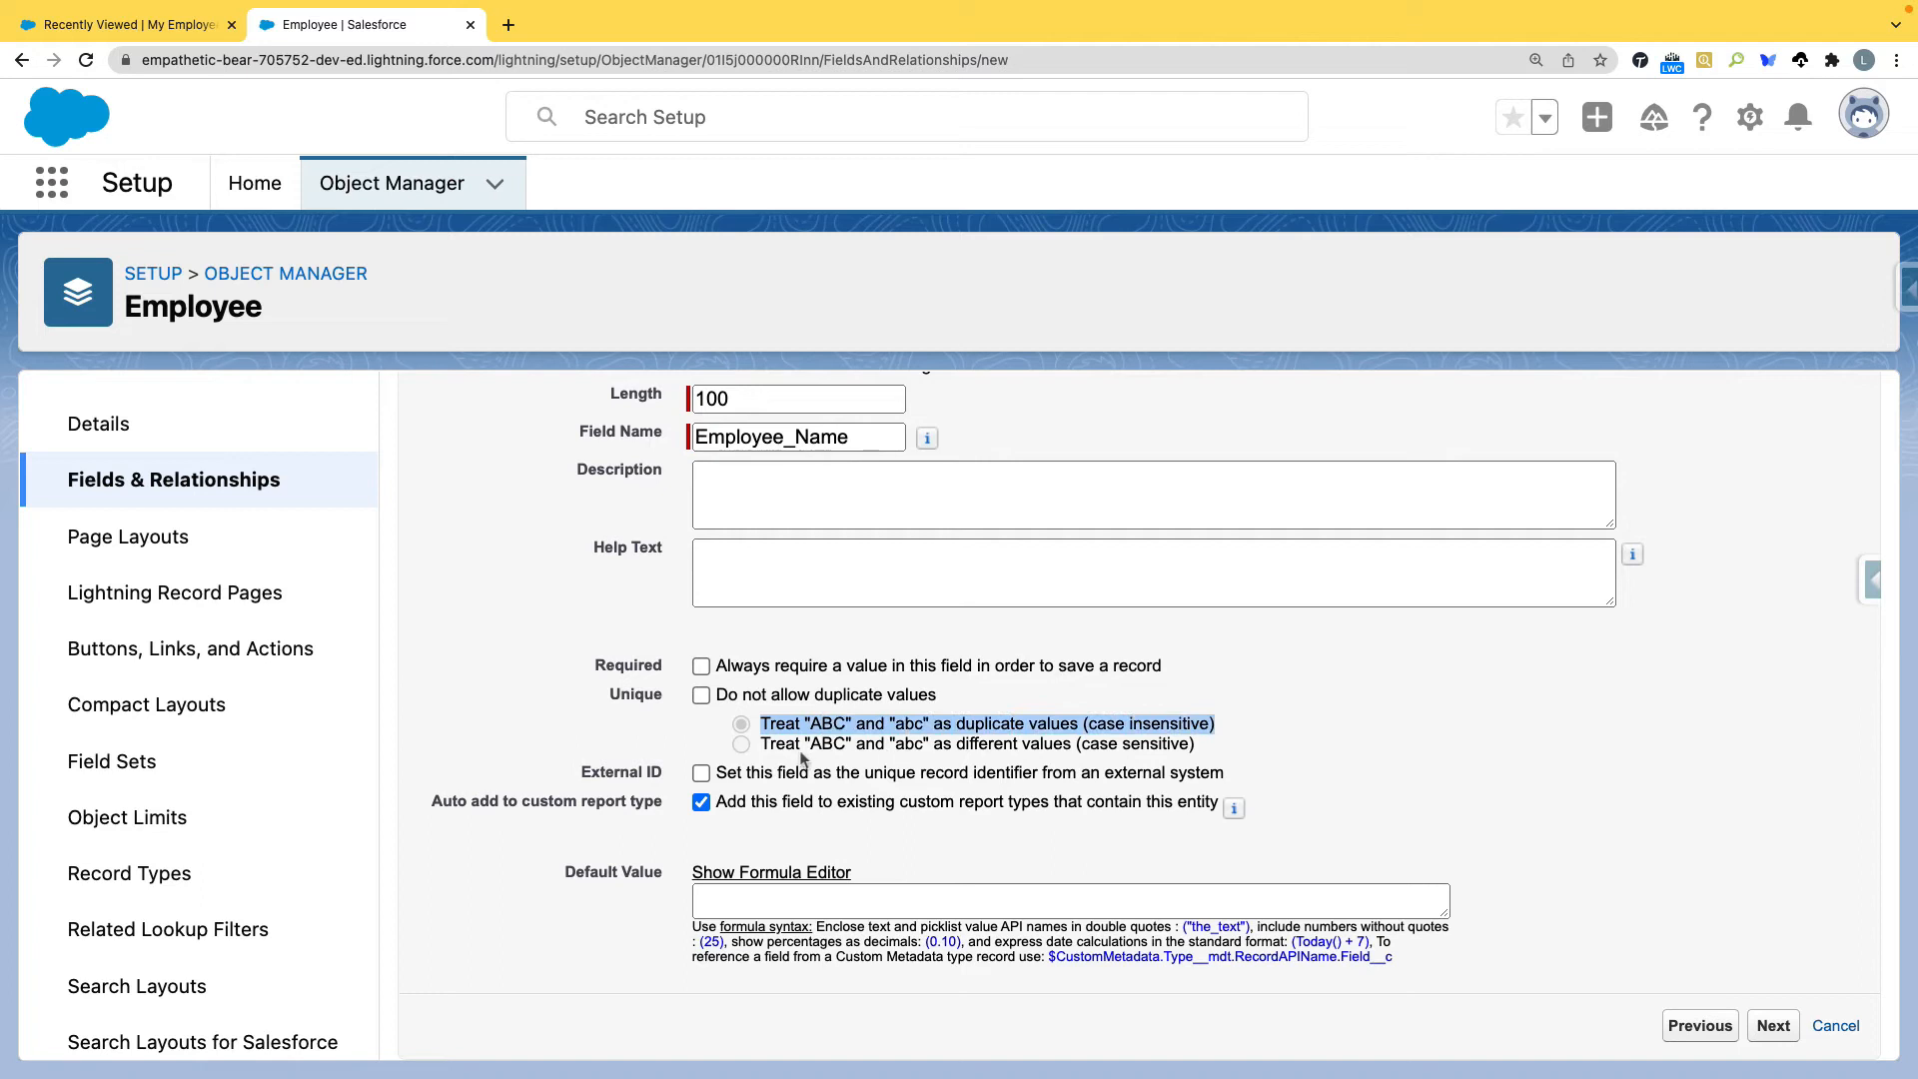
pyautogui.moveTo(774, 749); pyautogui.dragTo(1218, 764)
pyautogui.moveTo(804, 744)
pyautogui.mouseDown()
pyautogui.moveTo(926, 749)
pyautogui.moveTo(929, 727)
pyautogui.moveTo(805, 730)
pyautogui.mouseUp()
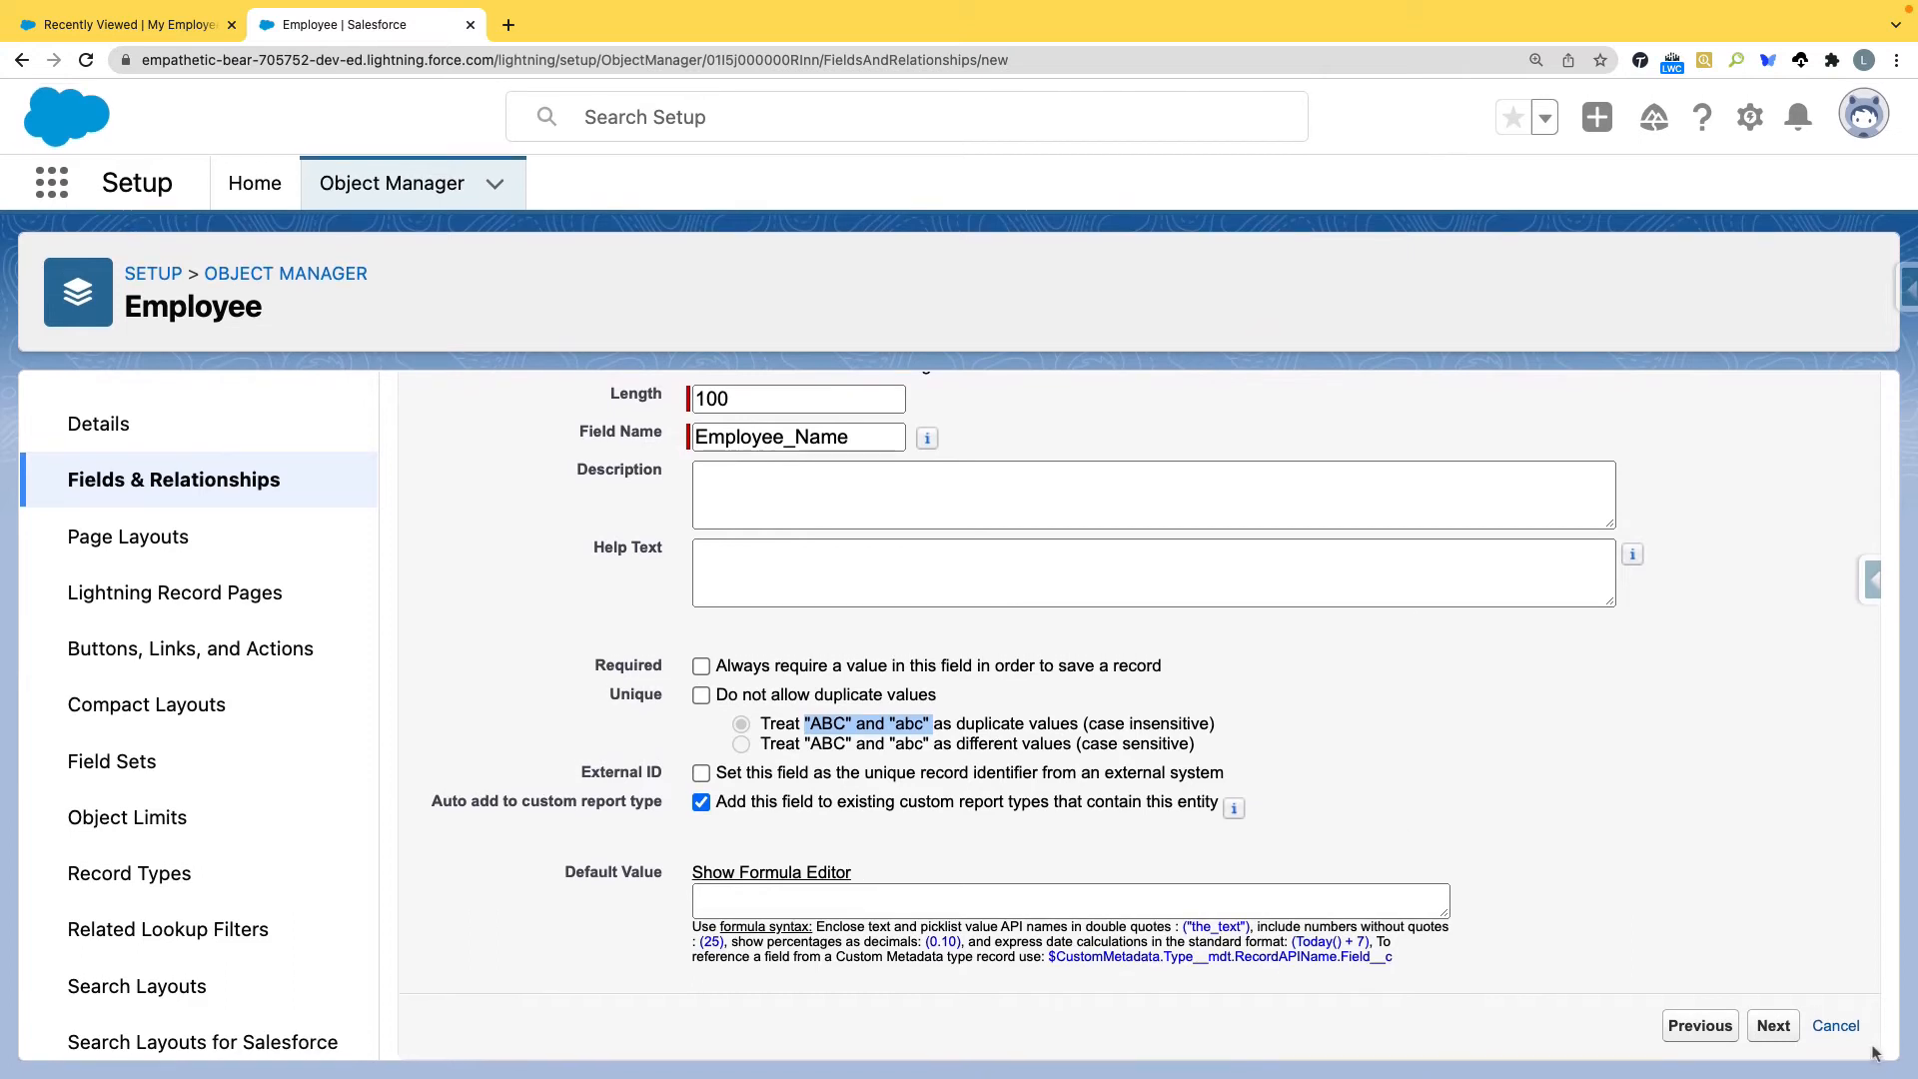
# Accept the default field-level security and page layout settings, and save the Employee Name text field
pyautogui.click(1772, 1026)
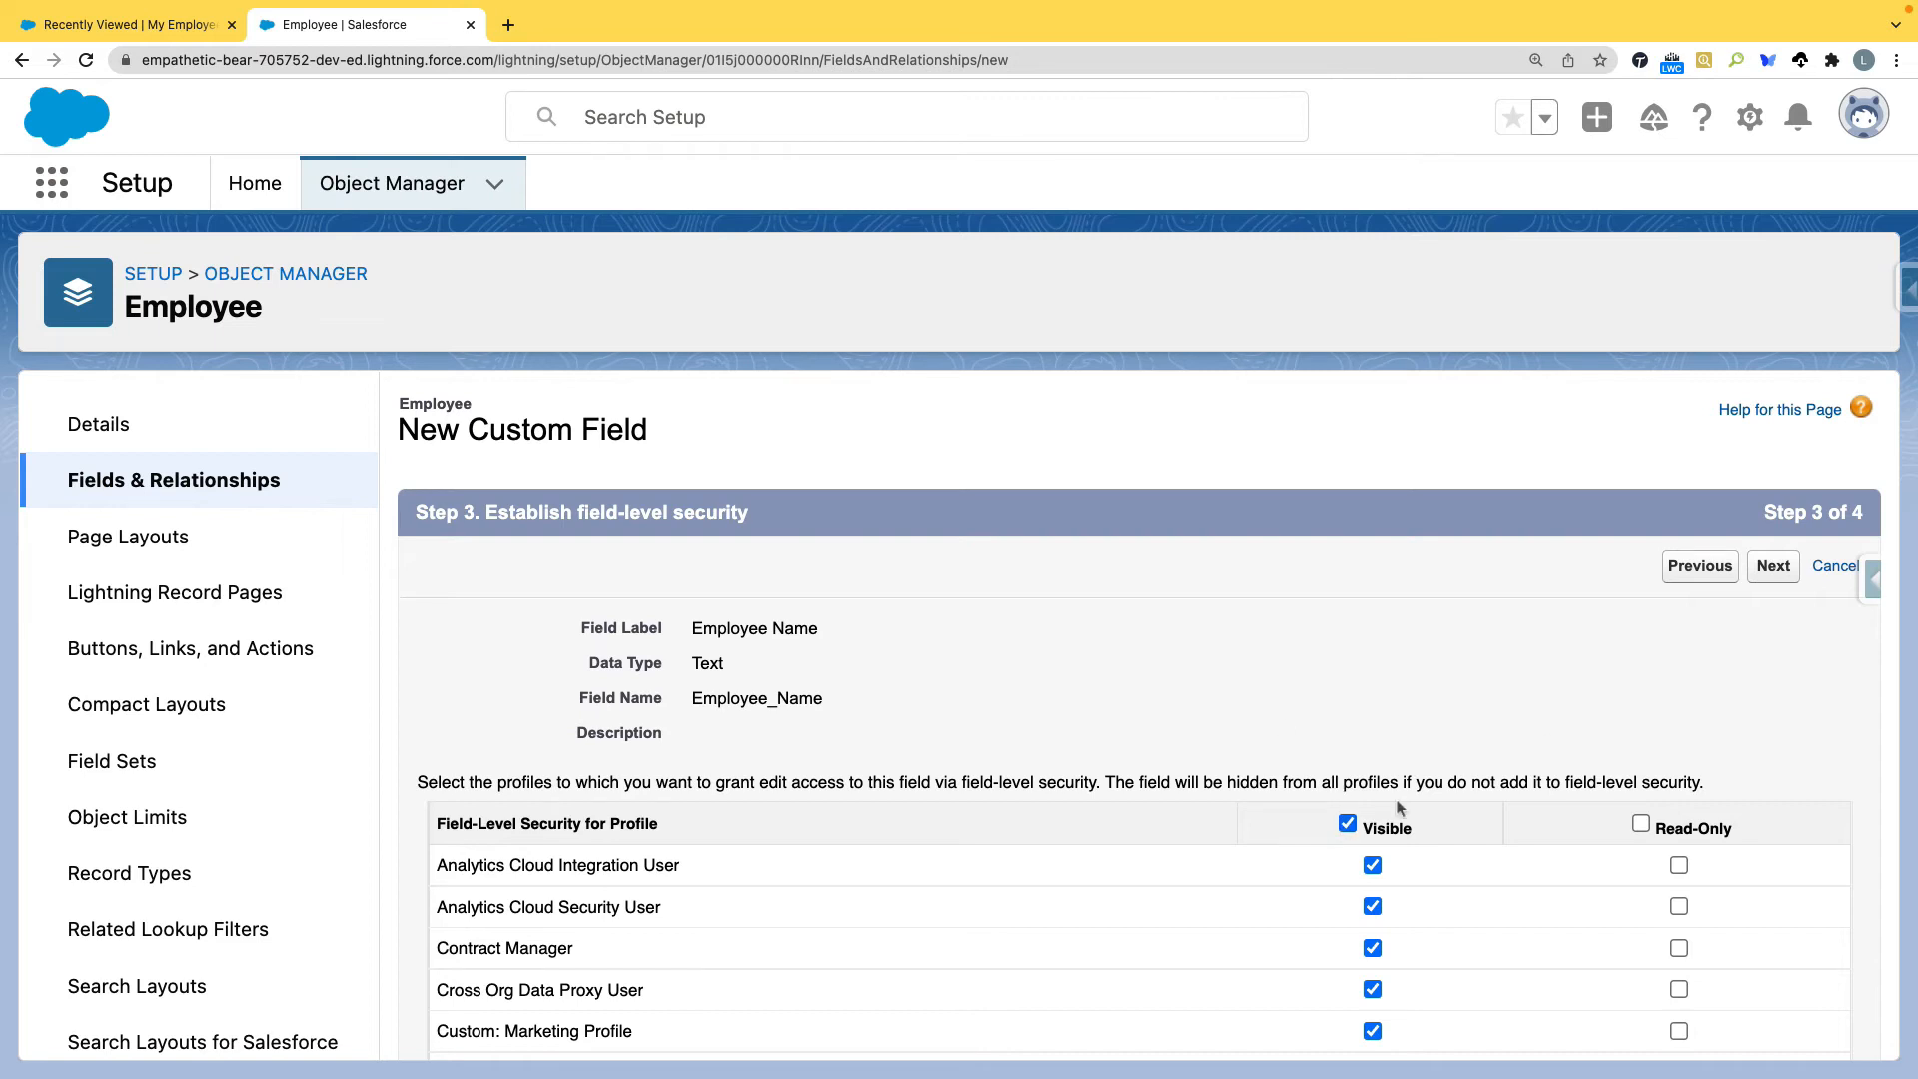
pyautogui.click(1772, 566)
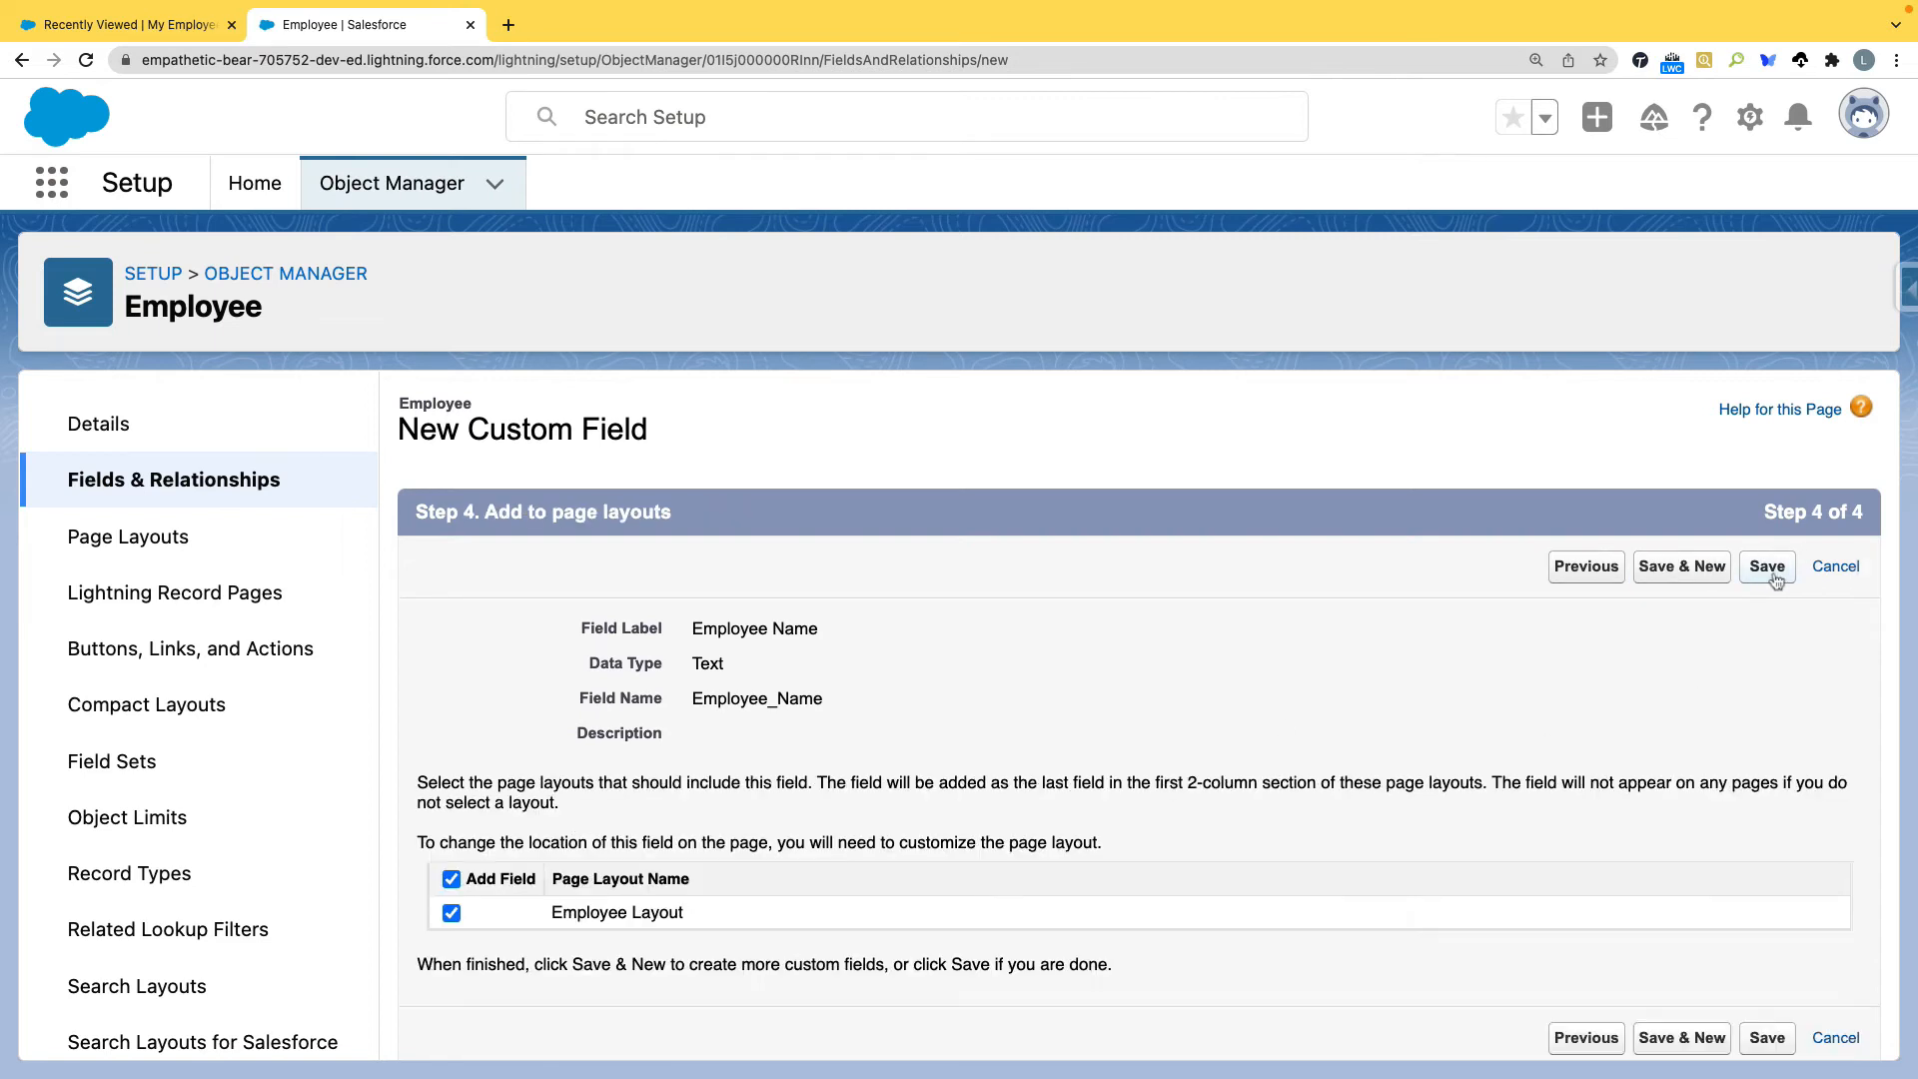
pyautogui.click(1767, 1039)
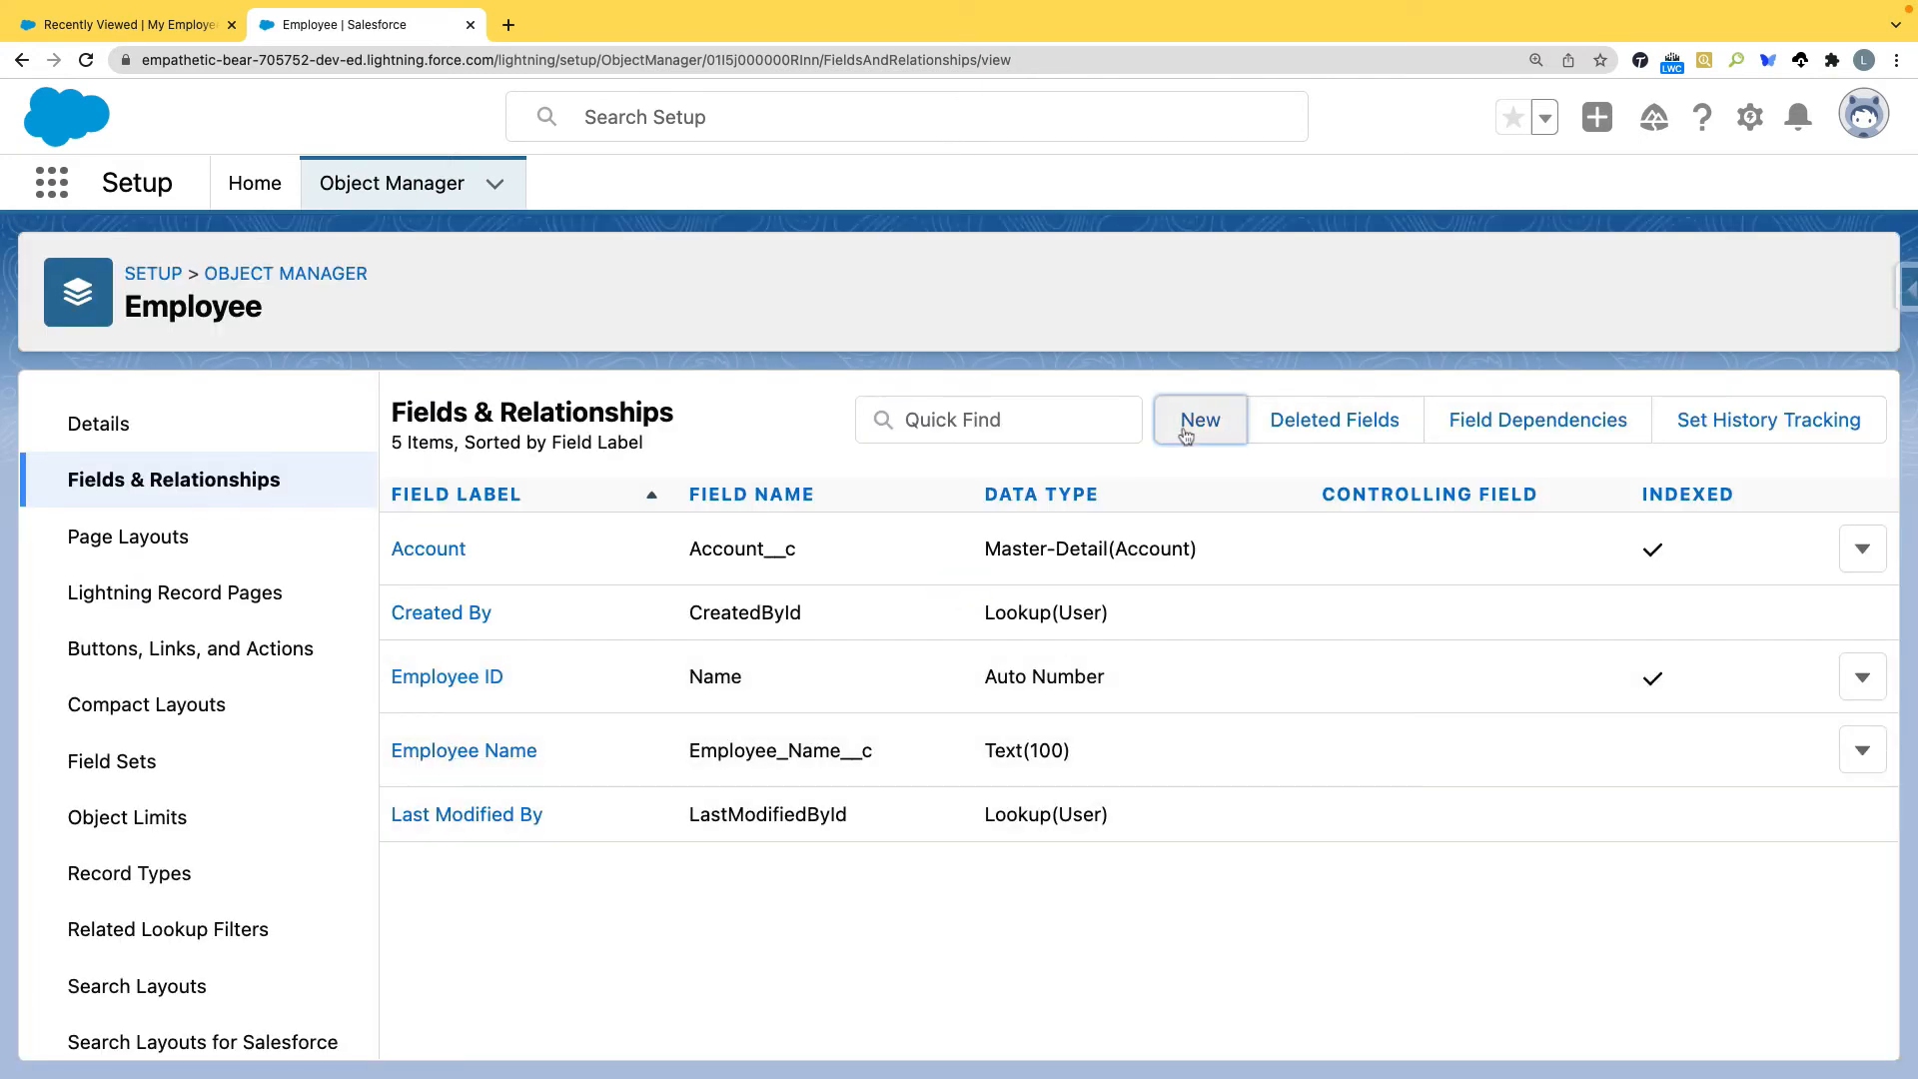
# Start another custom field on the Employee object with the Email data type
pyautogui.click(1185, 437)
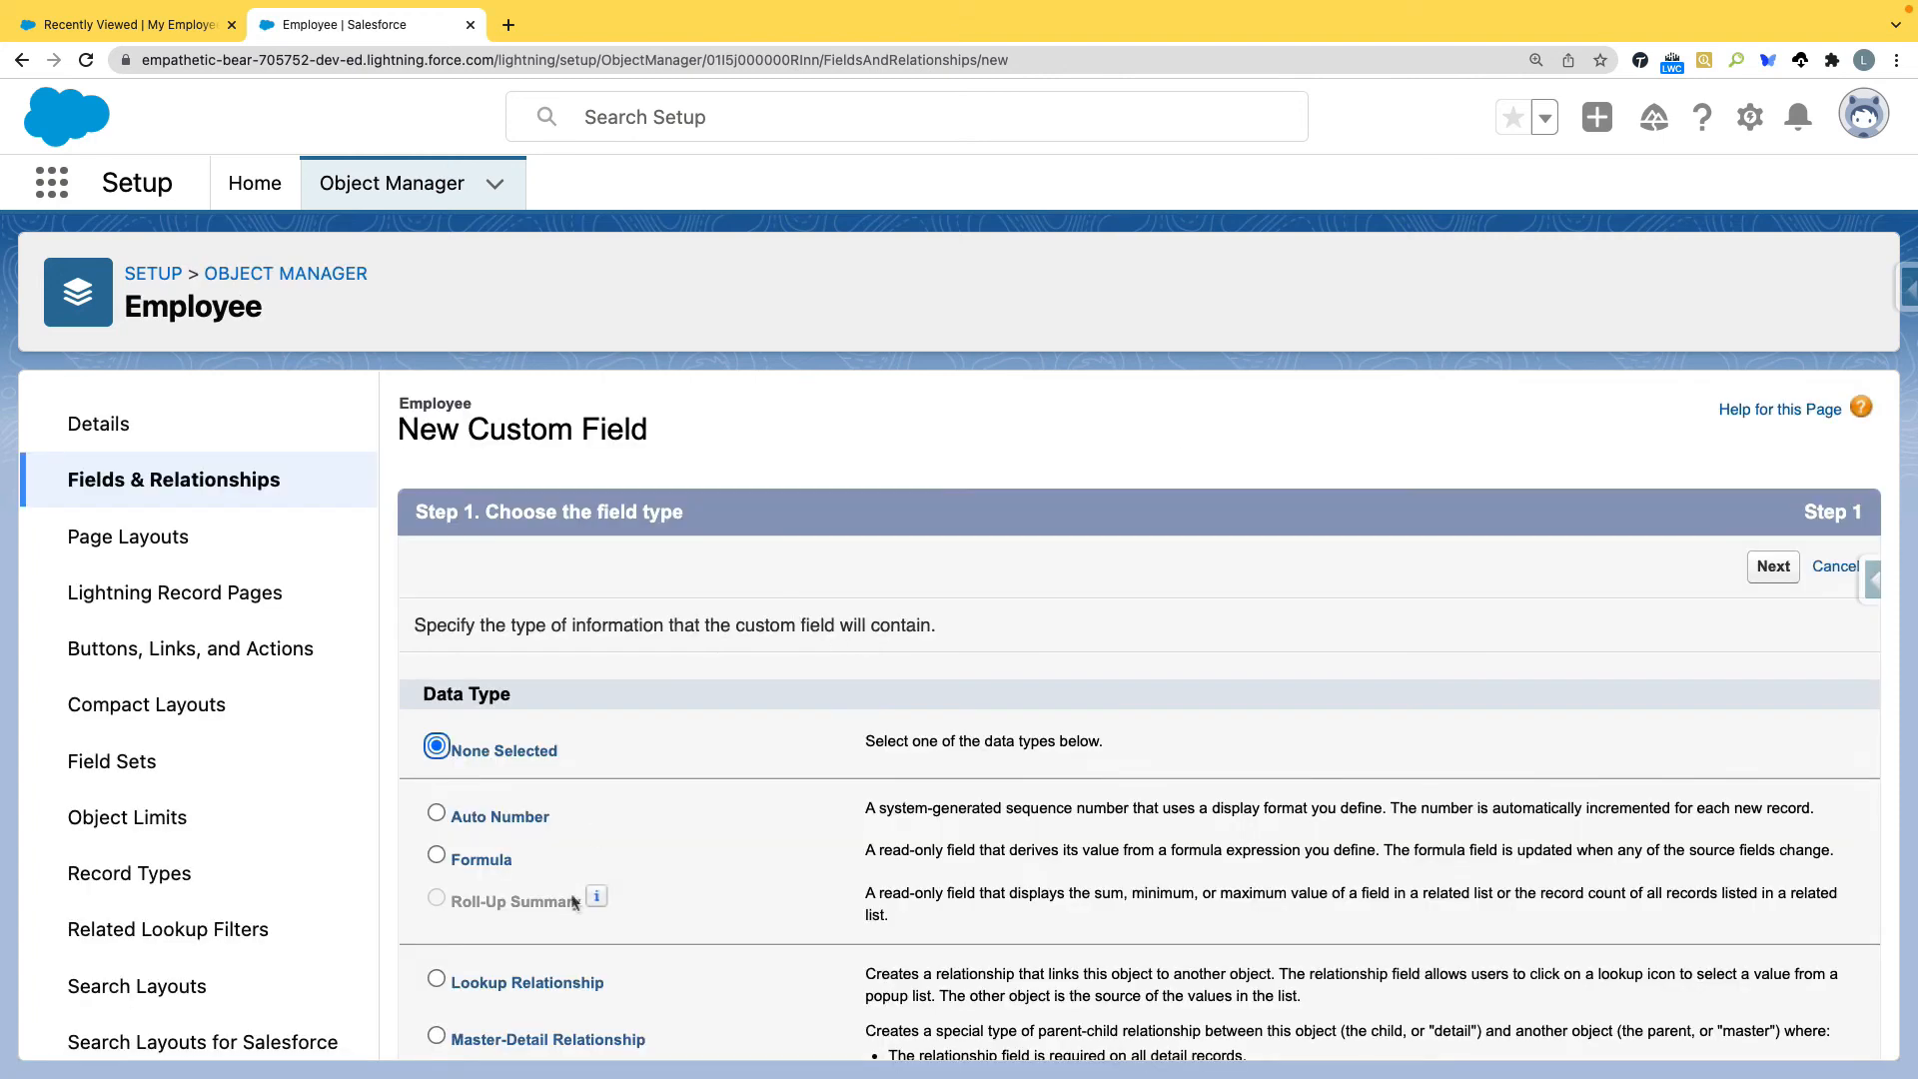
pyautogui.scroll(-6, 556, 901)
pyautogui.scroll(-4, 557, 901)
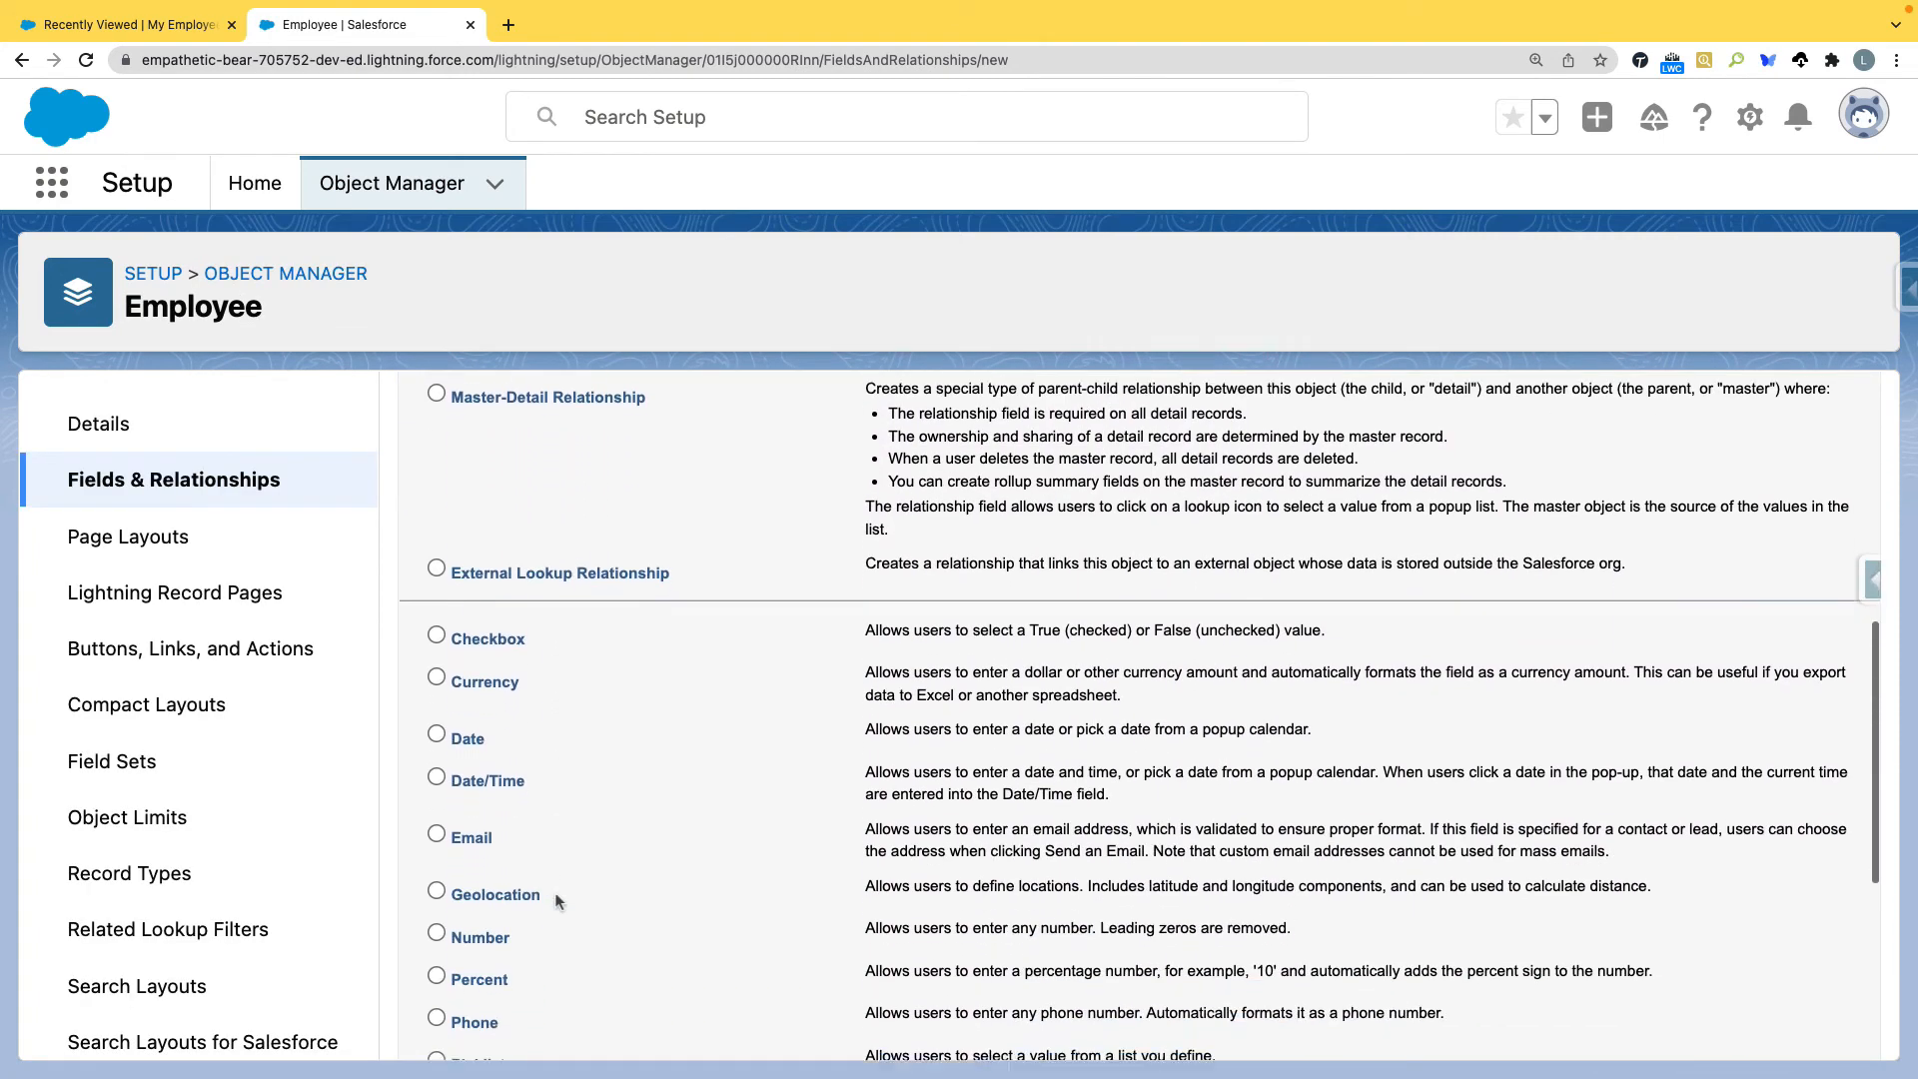
pyautogui.click(436, 541)
pyautogui.scroll(10, 719, 586)
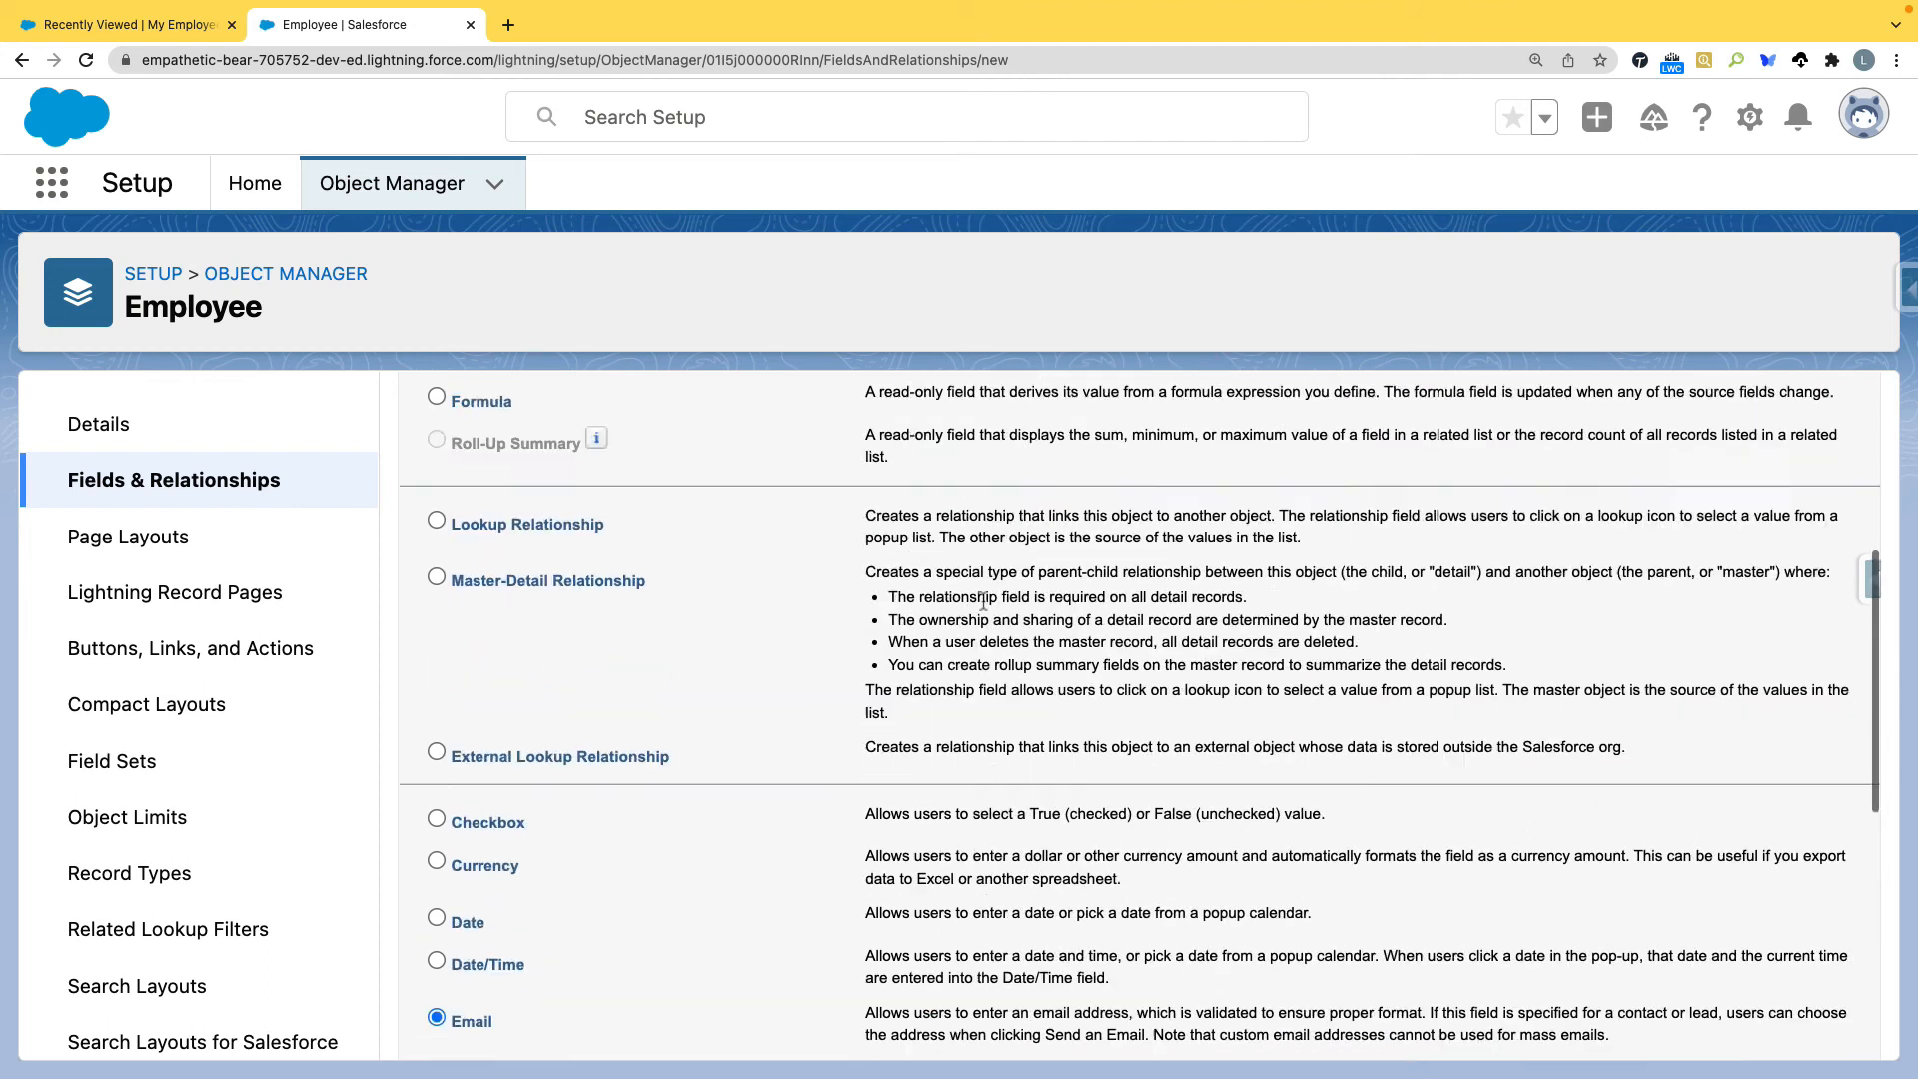
pyautogui.click(1765, 561)
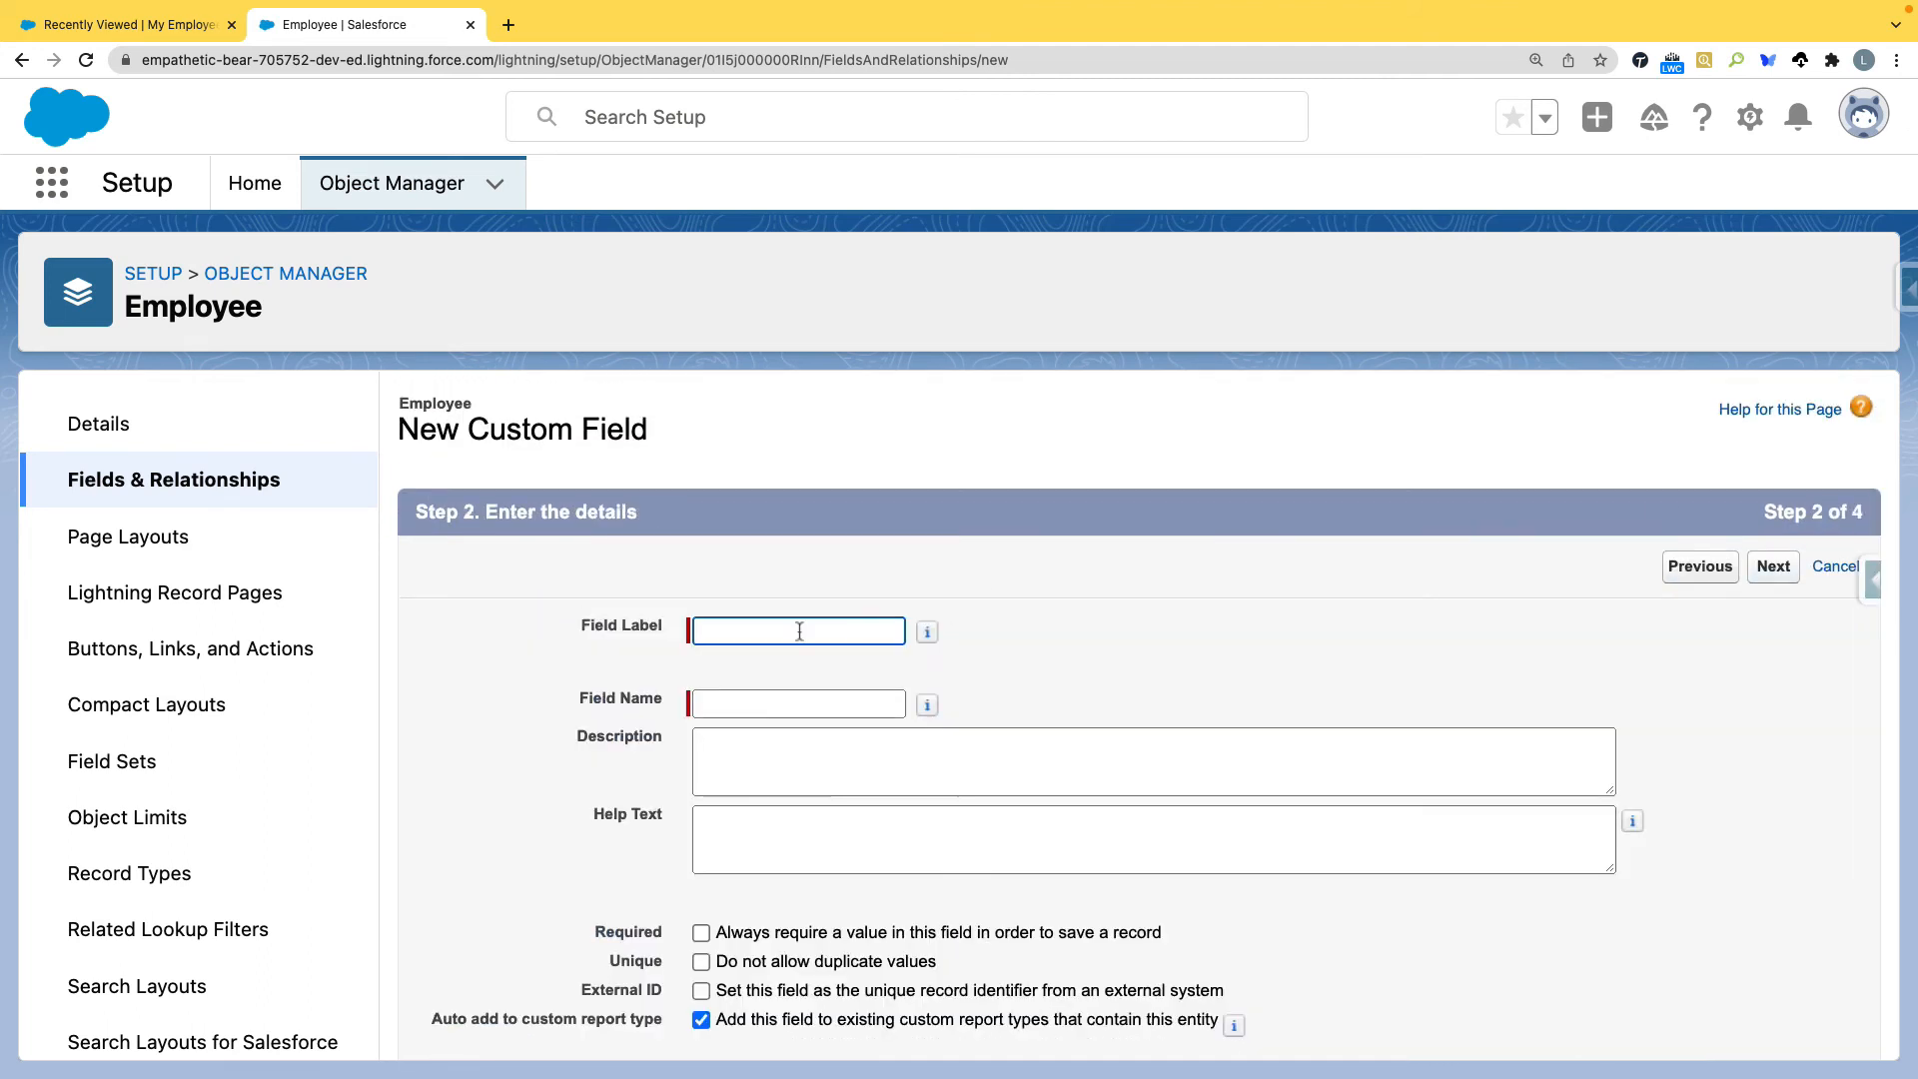
# Label the email field Employee Email and fill in Employee_Email as its field name
pyautogui.write('Employee Em')
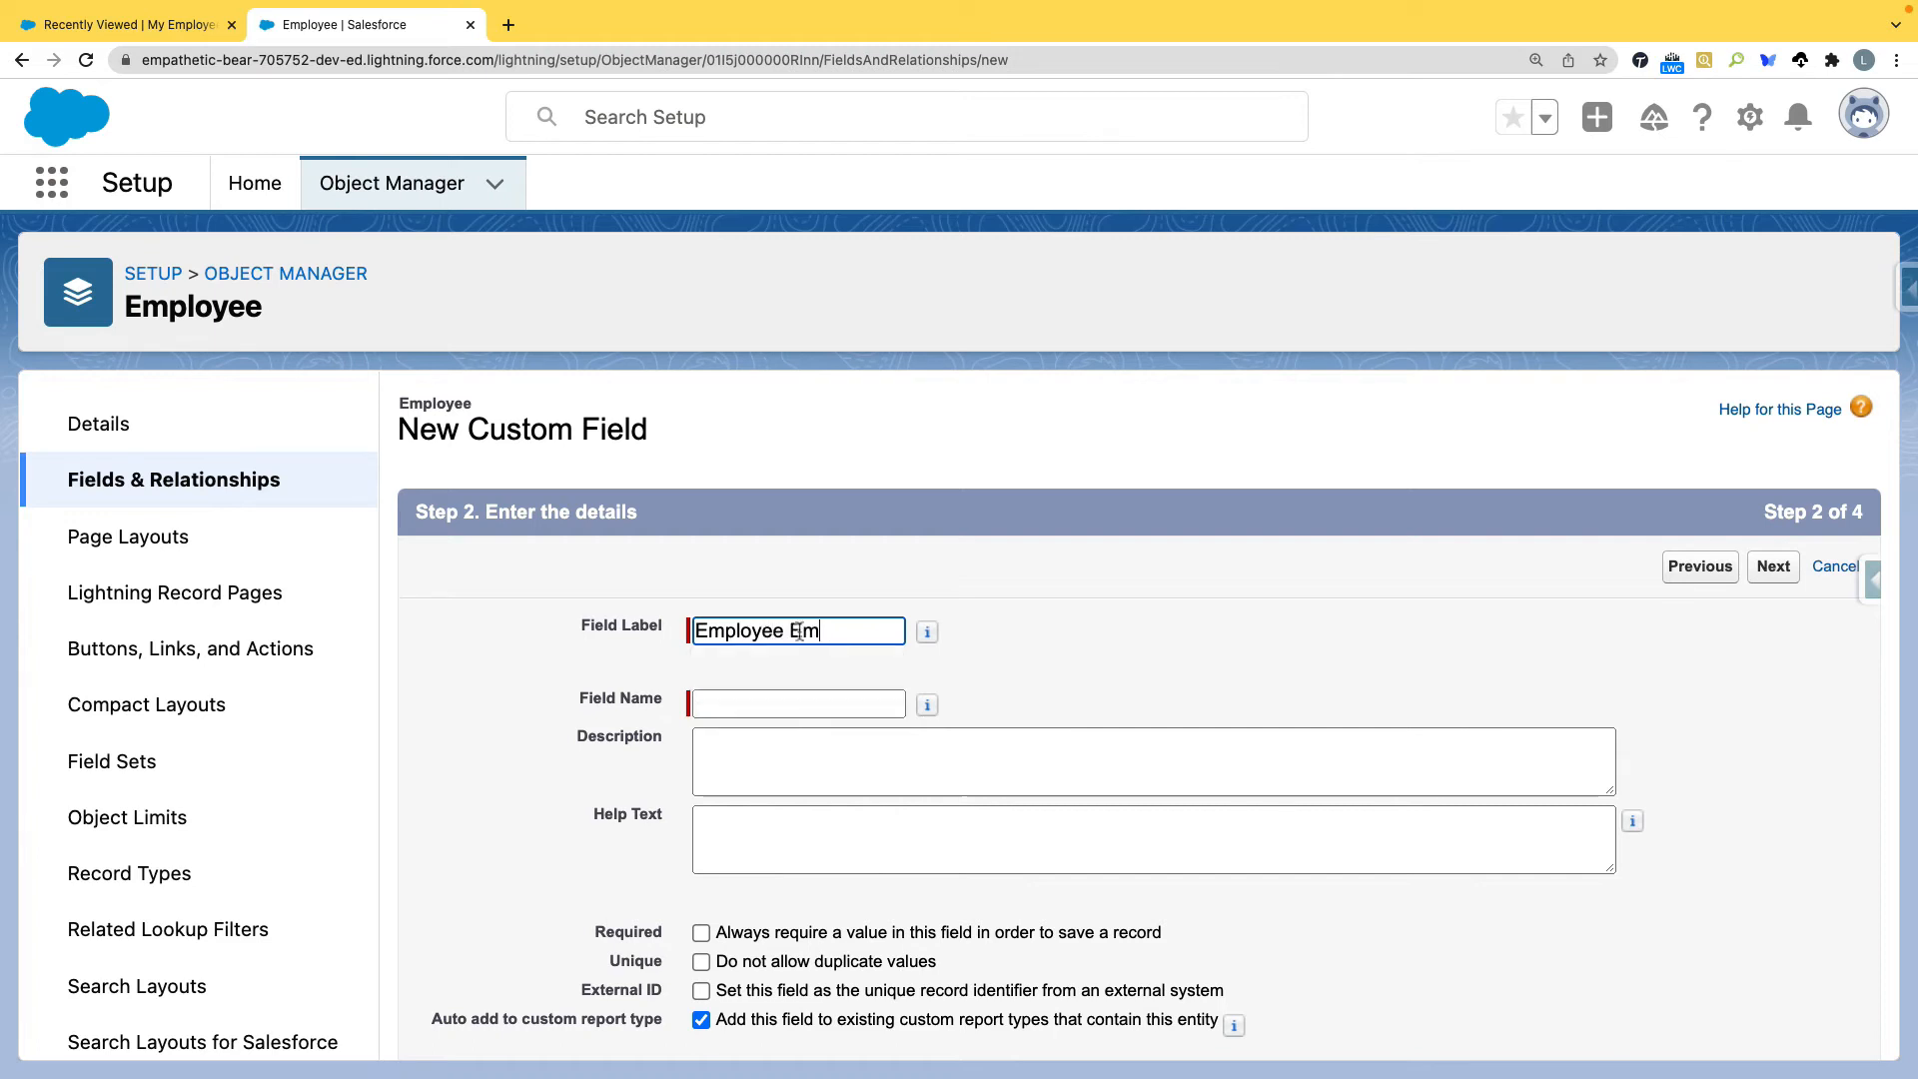
pyautogui.write('ail')
pyautogui.press('Tab')
pyautogui.scroll(-3, 1113, 697)
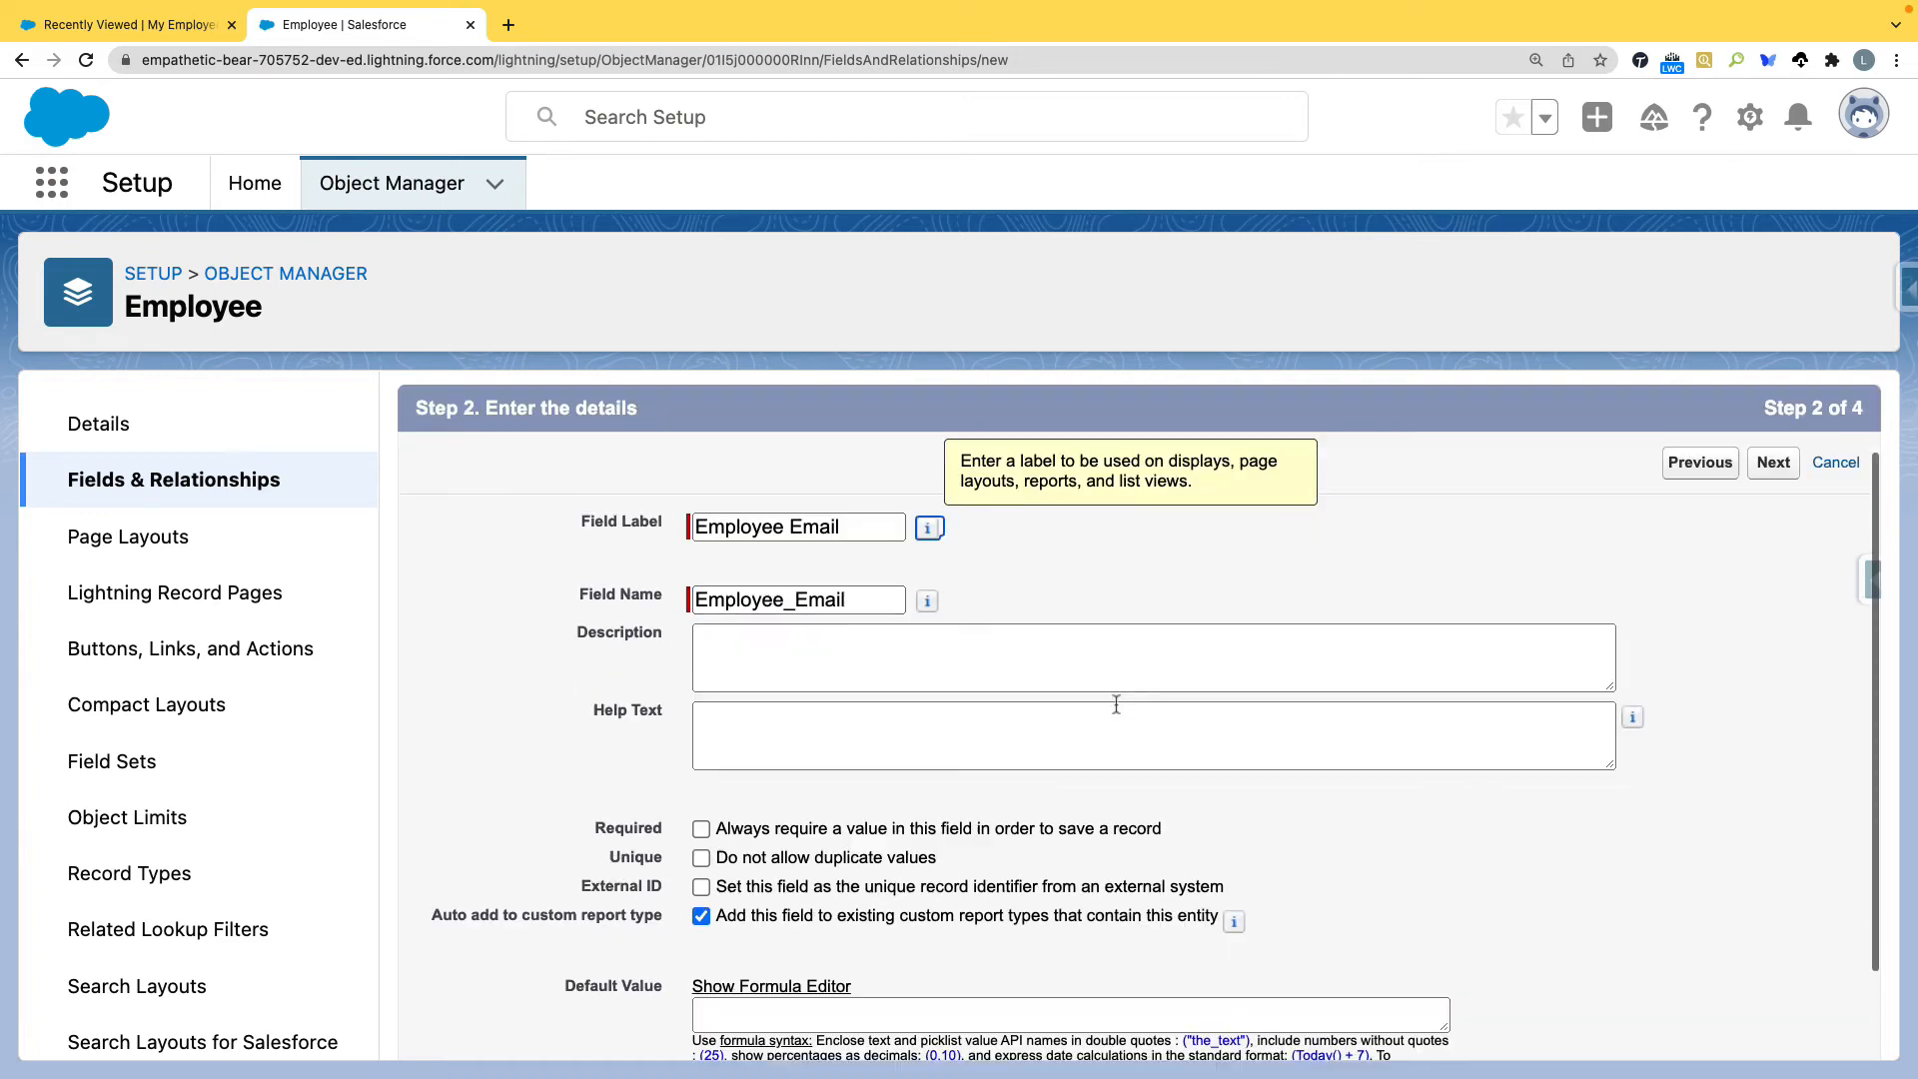
# Keep the default options, field-level security and page layout for the Employee Email field, and save it
pyautogui.click(1776, 1026)
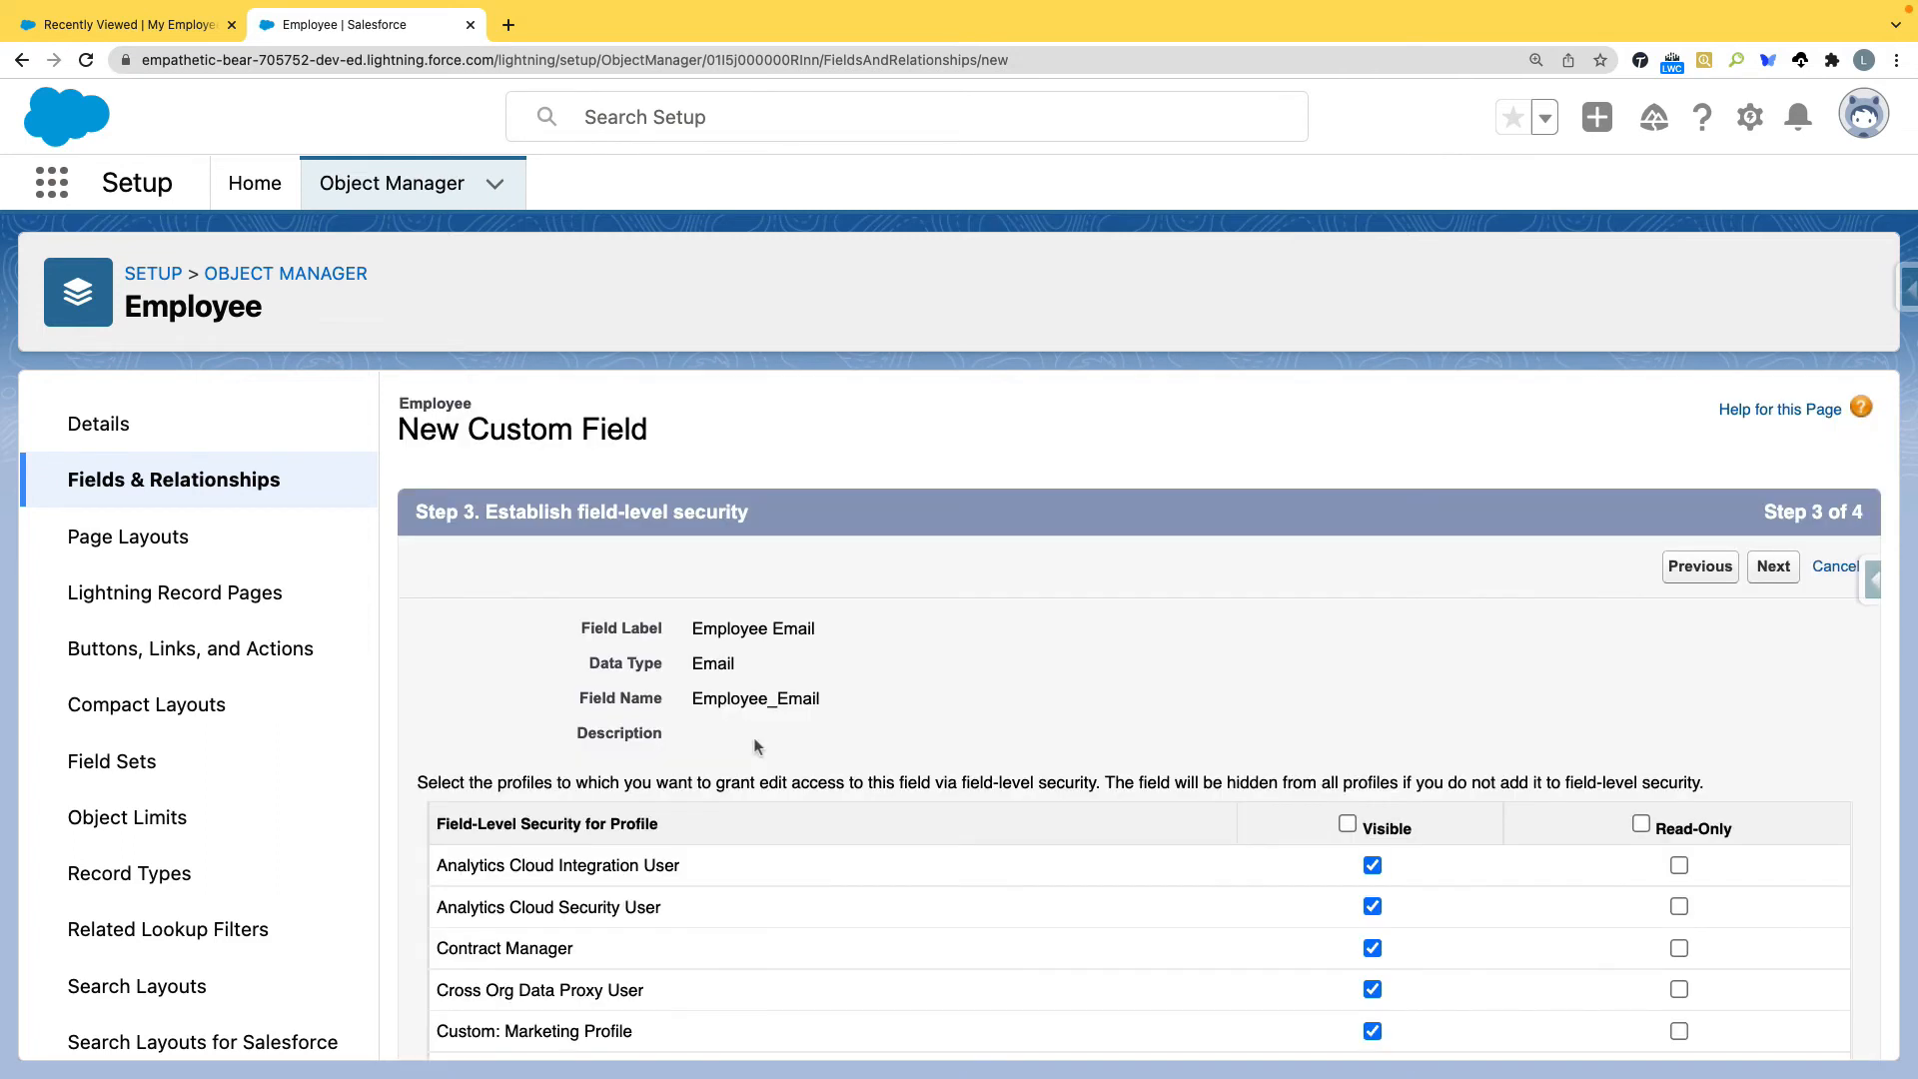
pyautogui.click(1750, 568)
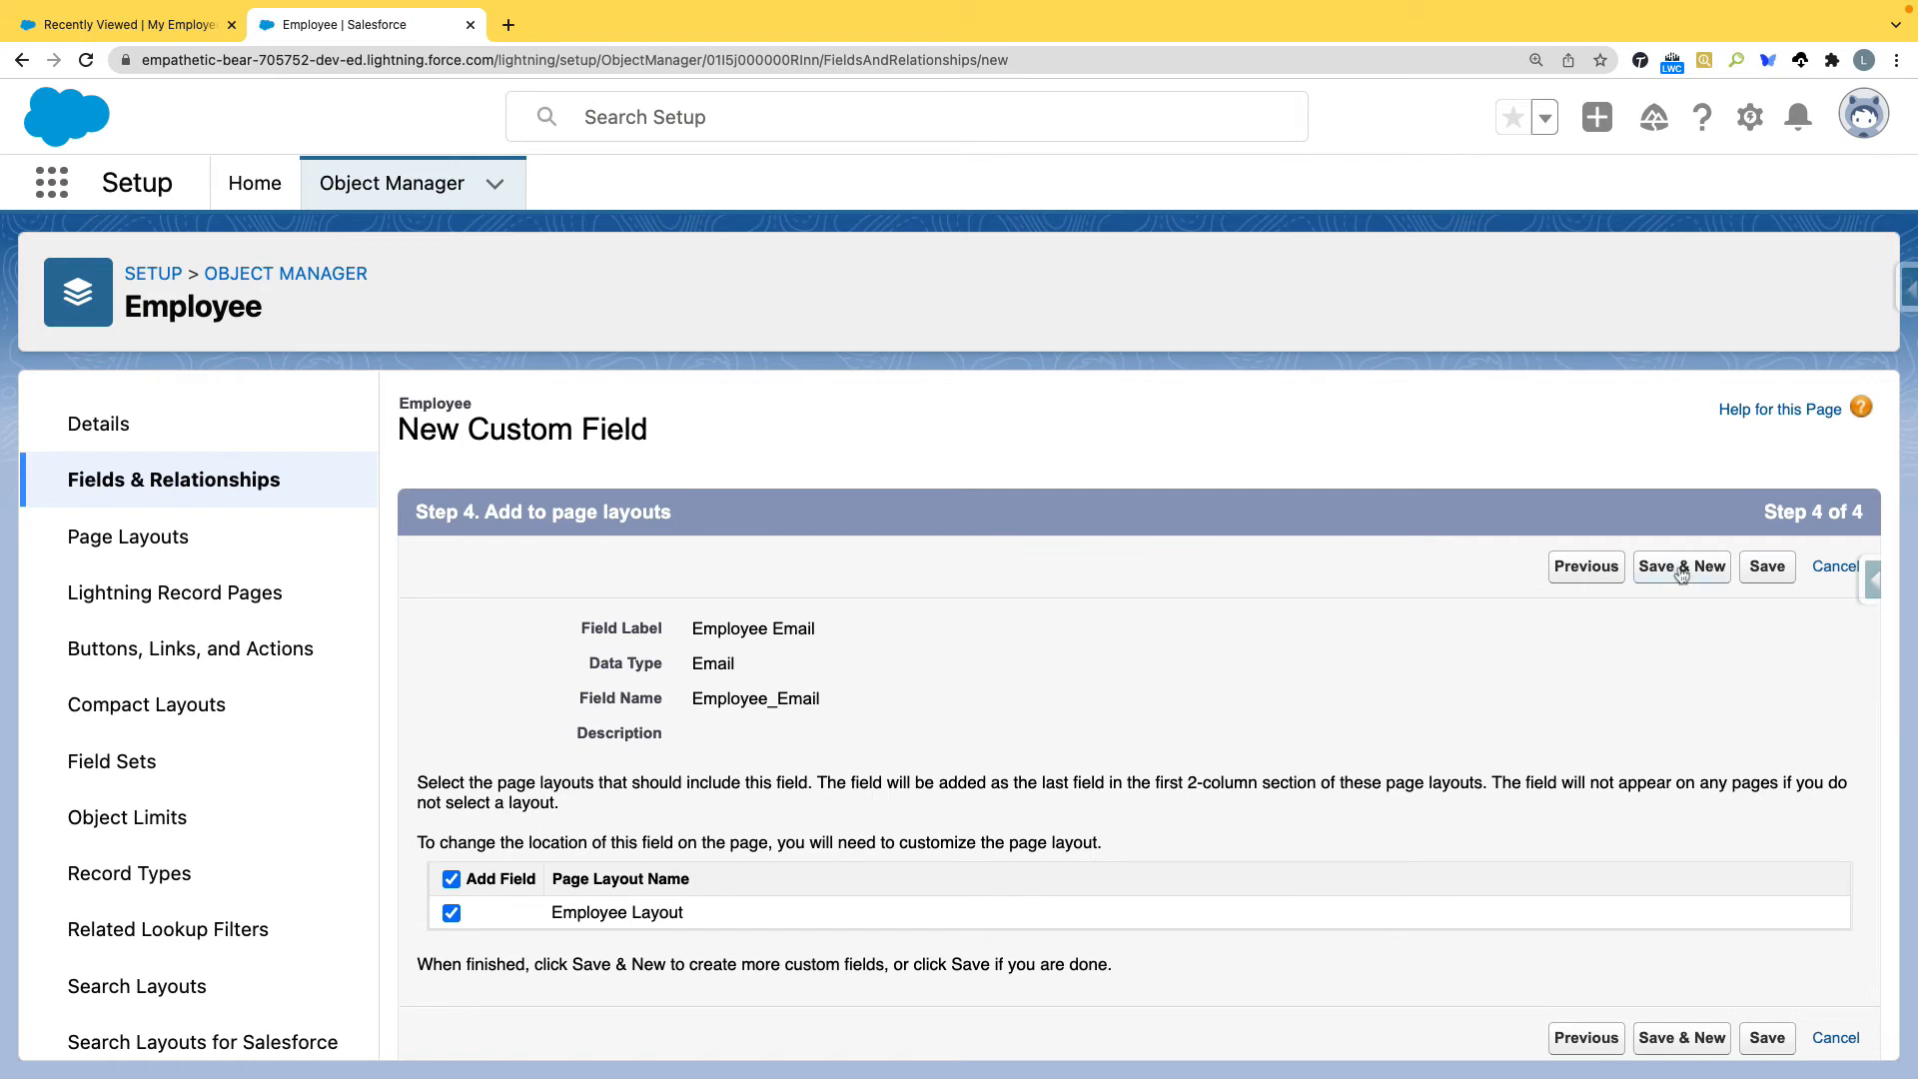
pyautogui.click(1765, 567)
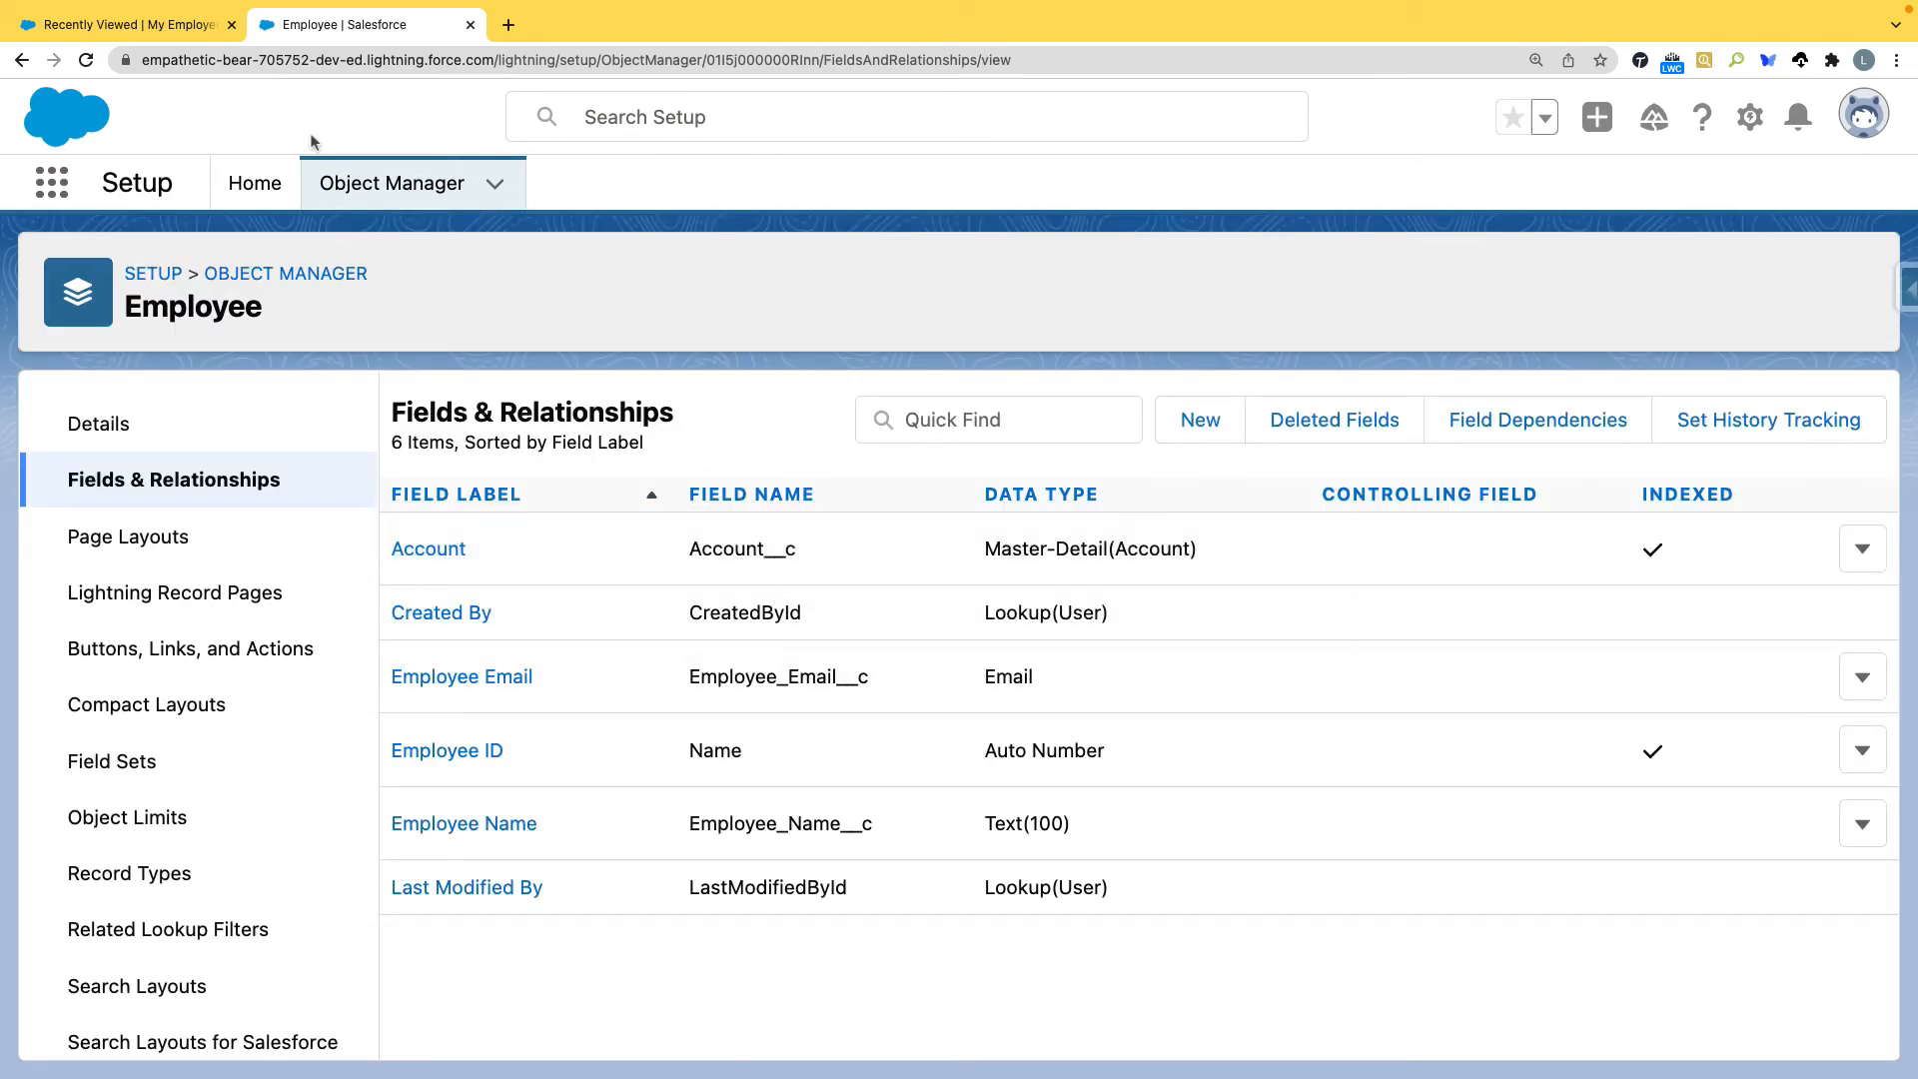
# Switch to the My Employees list in ADMIN APP and reload it
pyautogui.moveTo(103, 7)
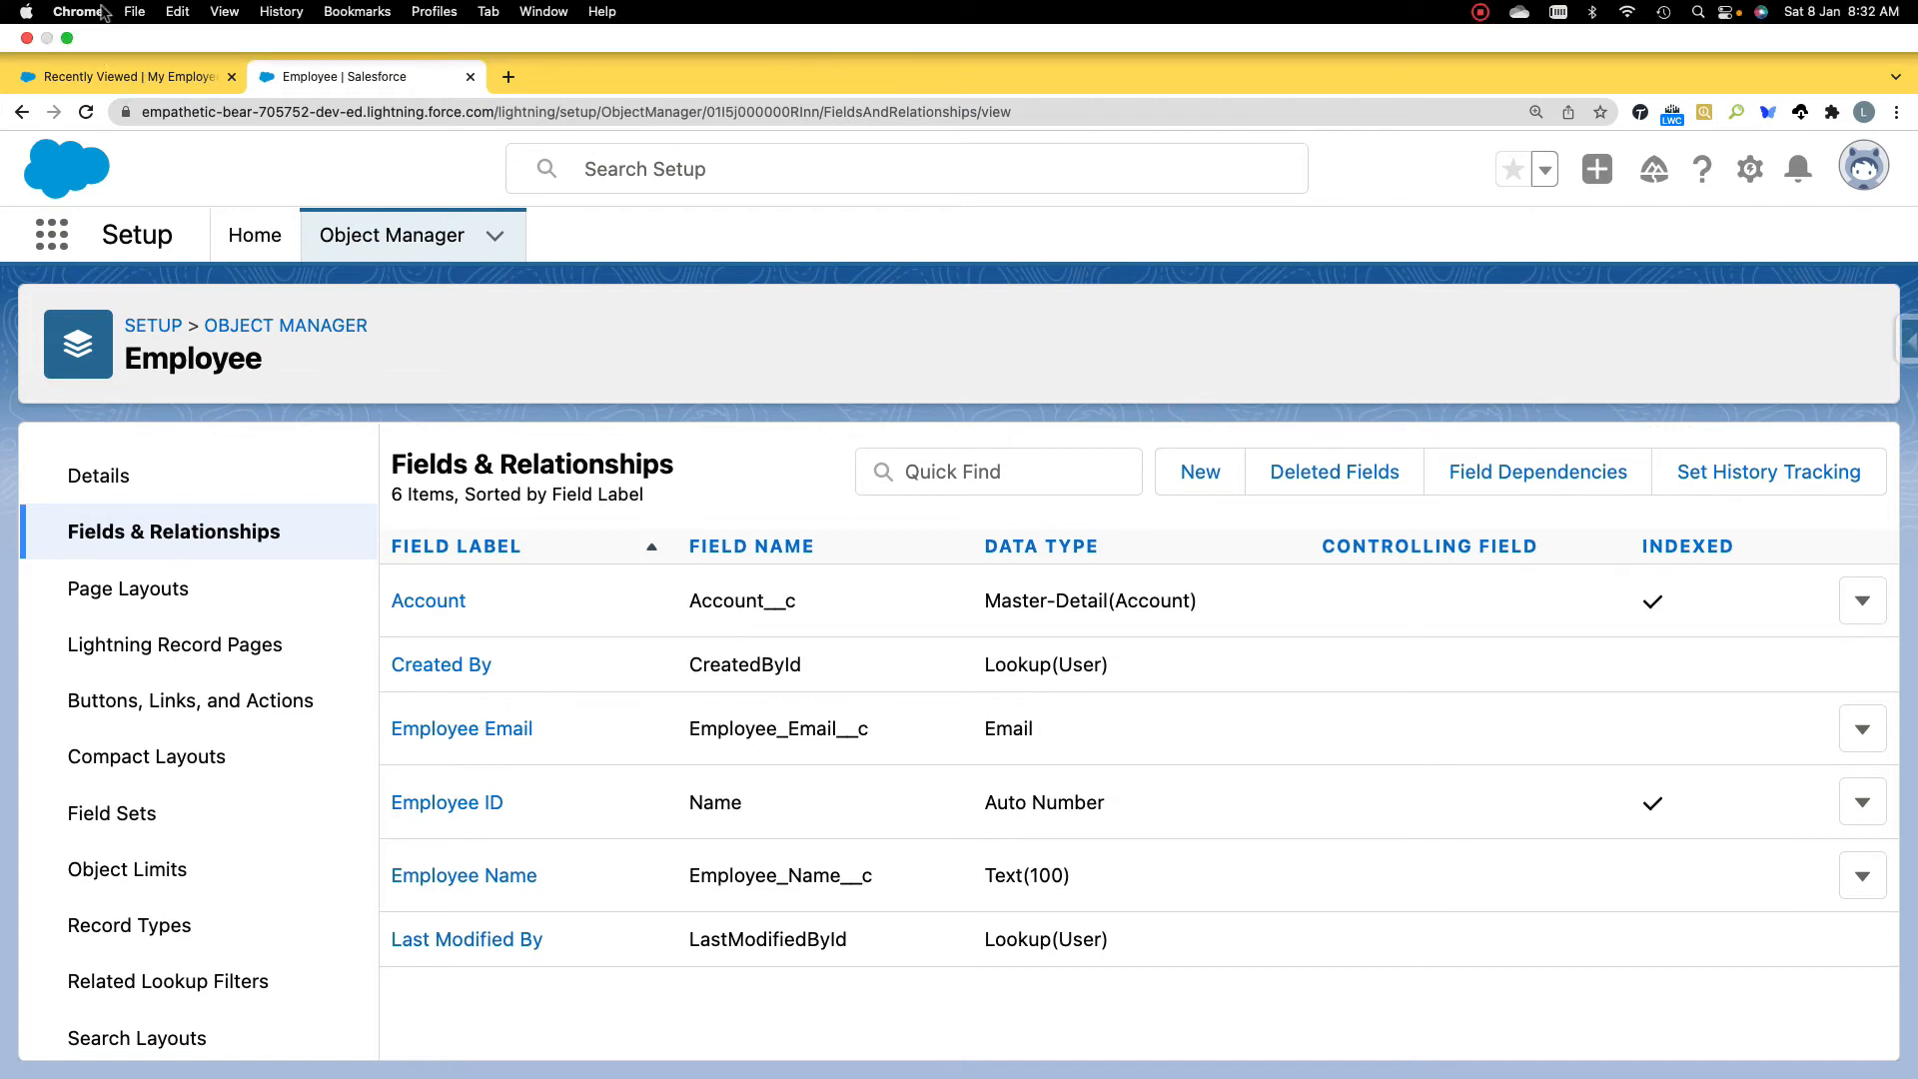
pyautogui.click(130, 76)
pyautogui.click(84, 61)
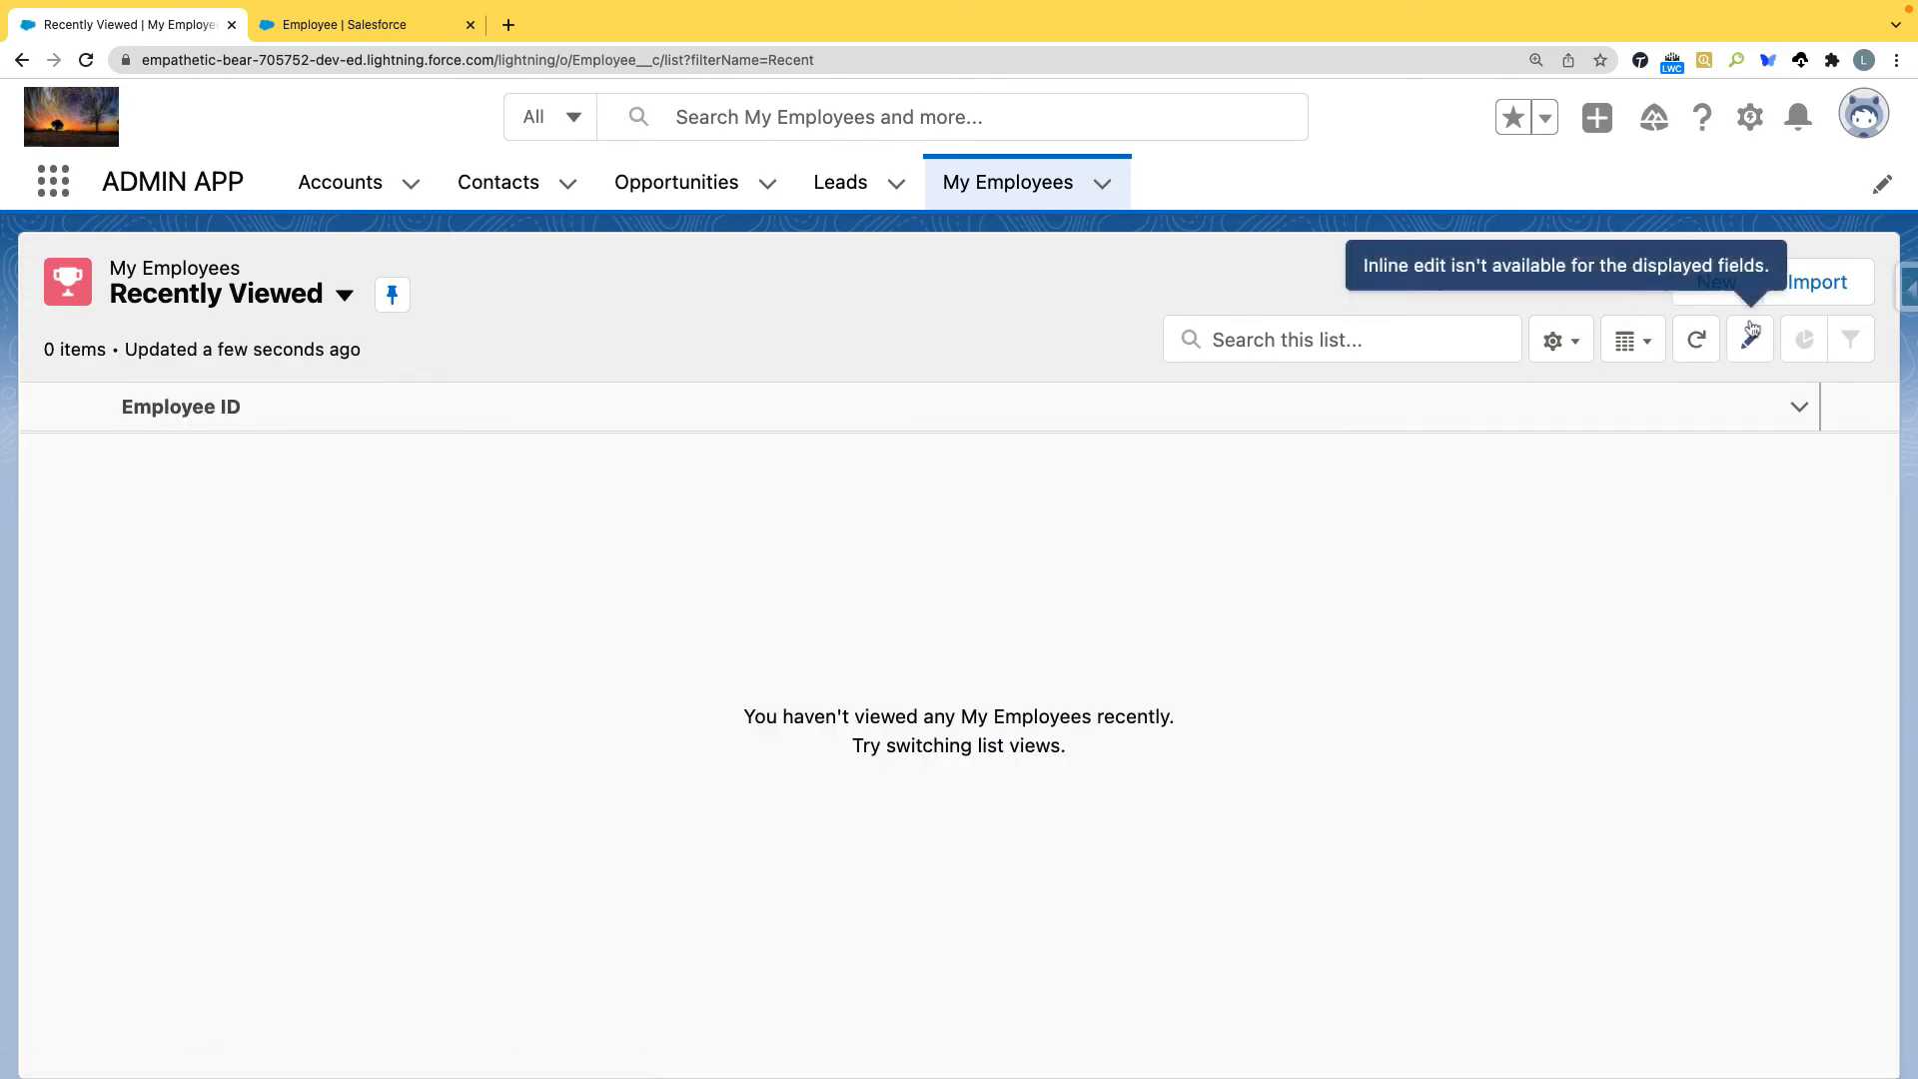
# Check the Account, Employee Name and Employee Email fields on a new employee form, and close it without saving
pyautogui.click(1717, 289)
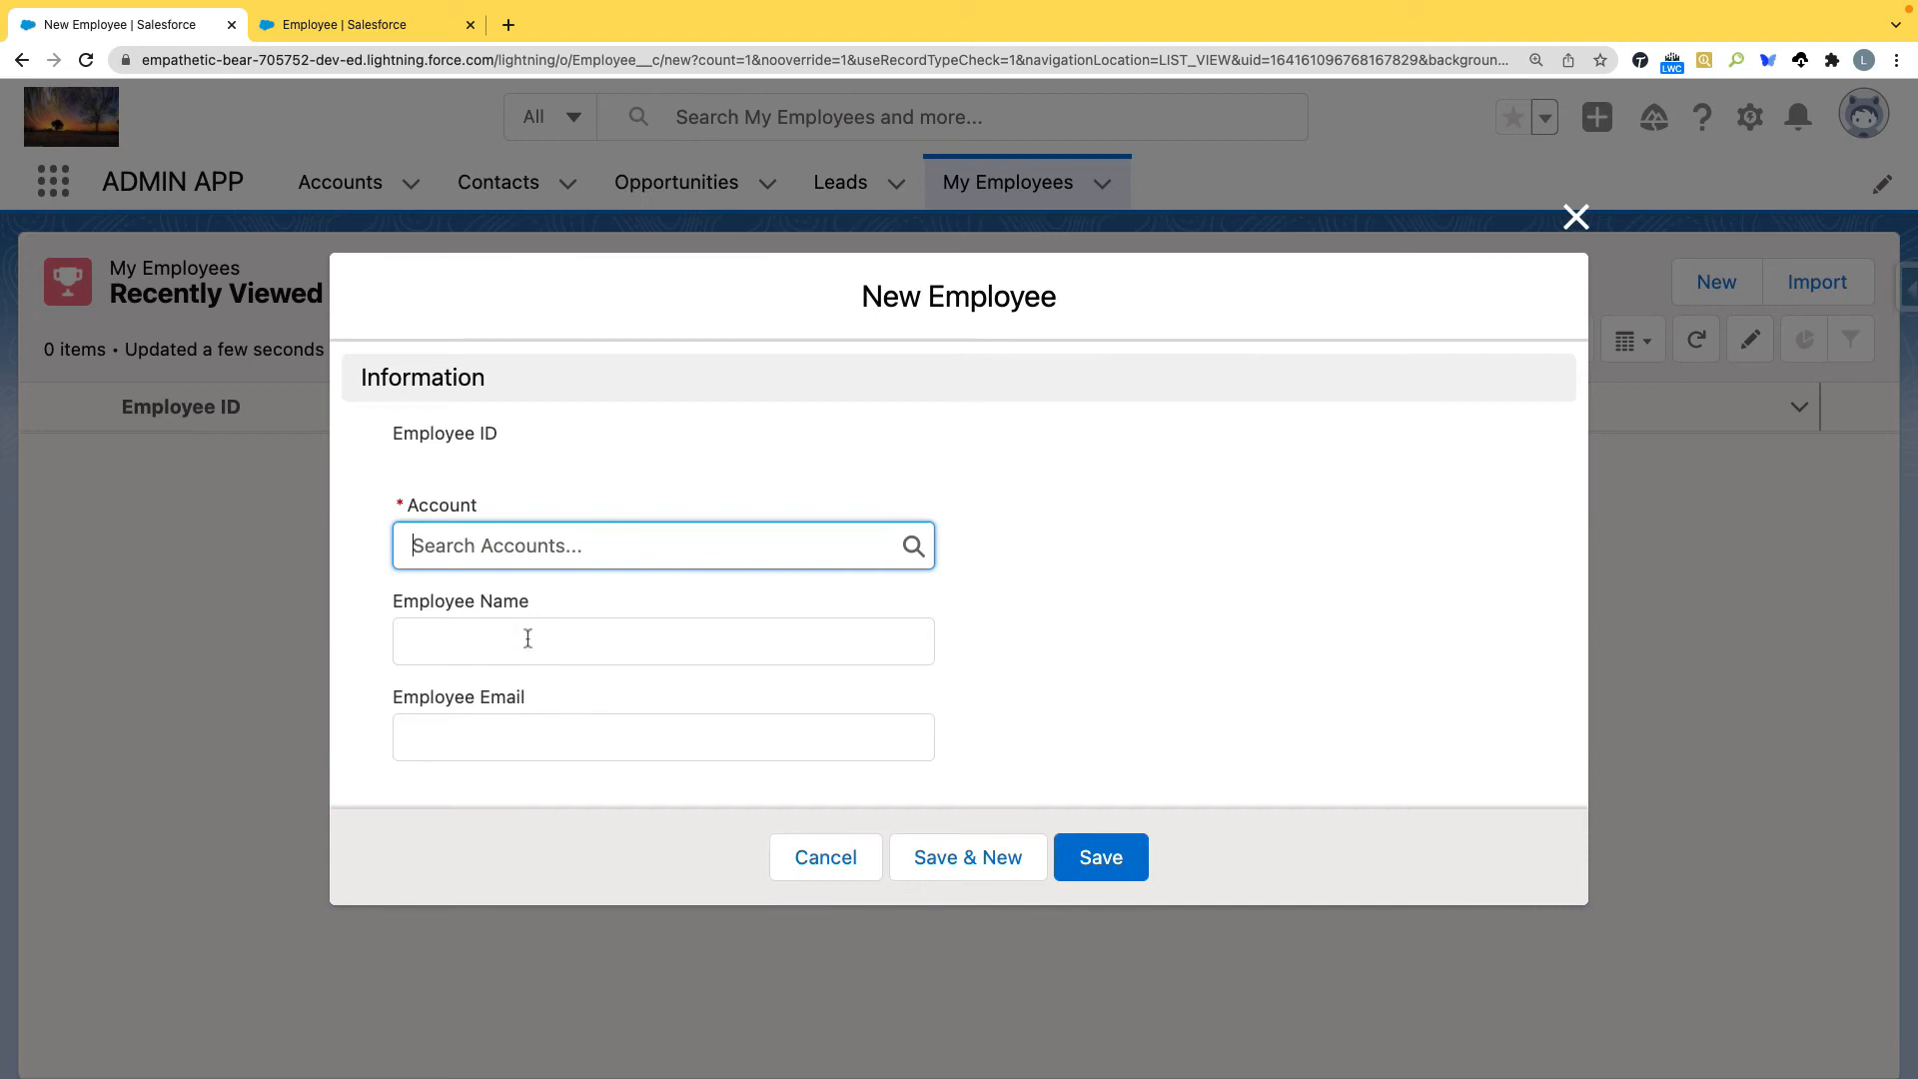
pyautogui.click(527, 638)
pyautogui.click(567, 747)
pyautogui.click(1358, 673)
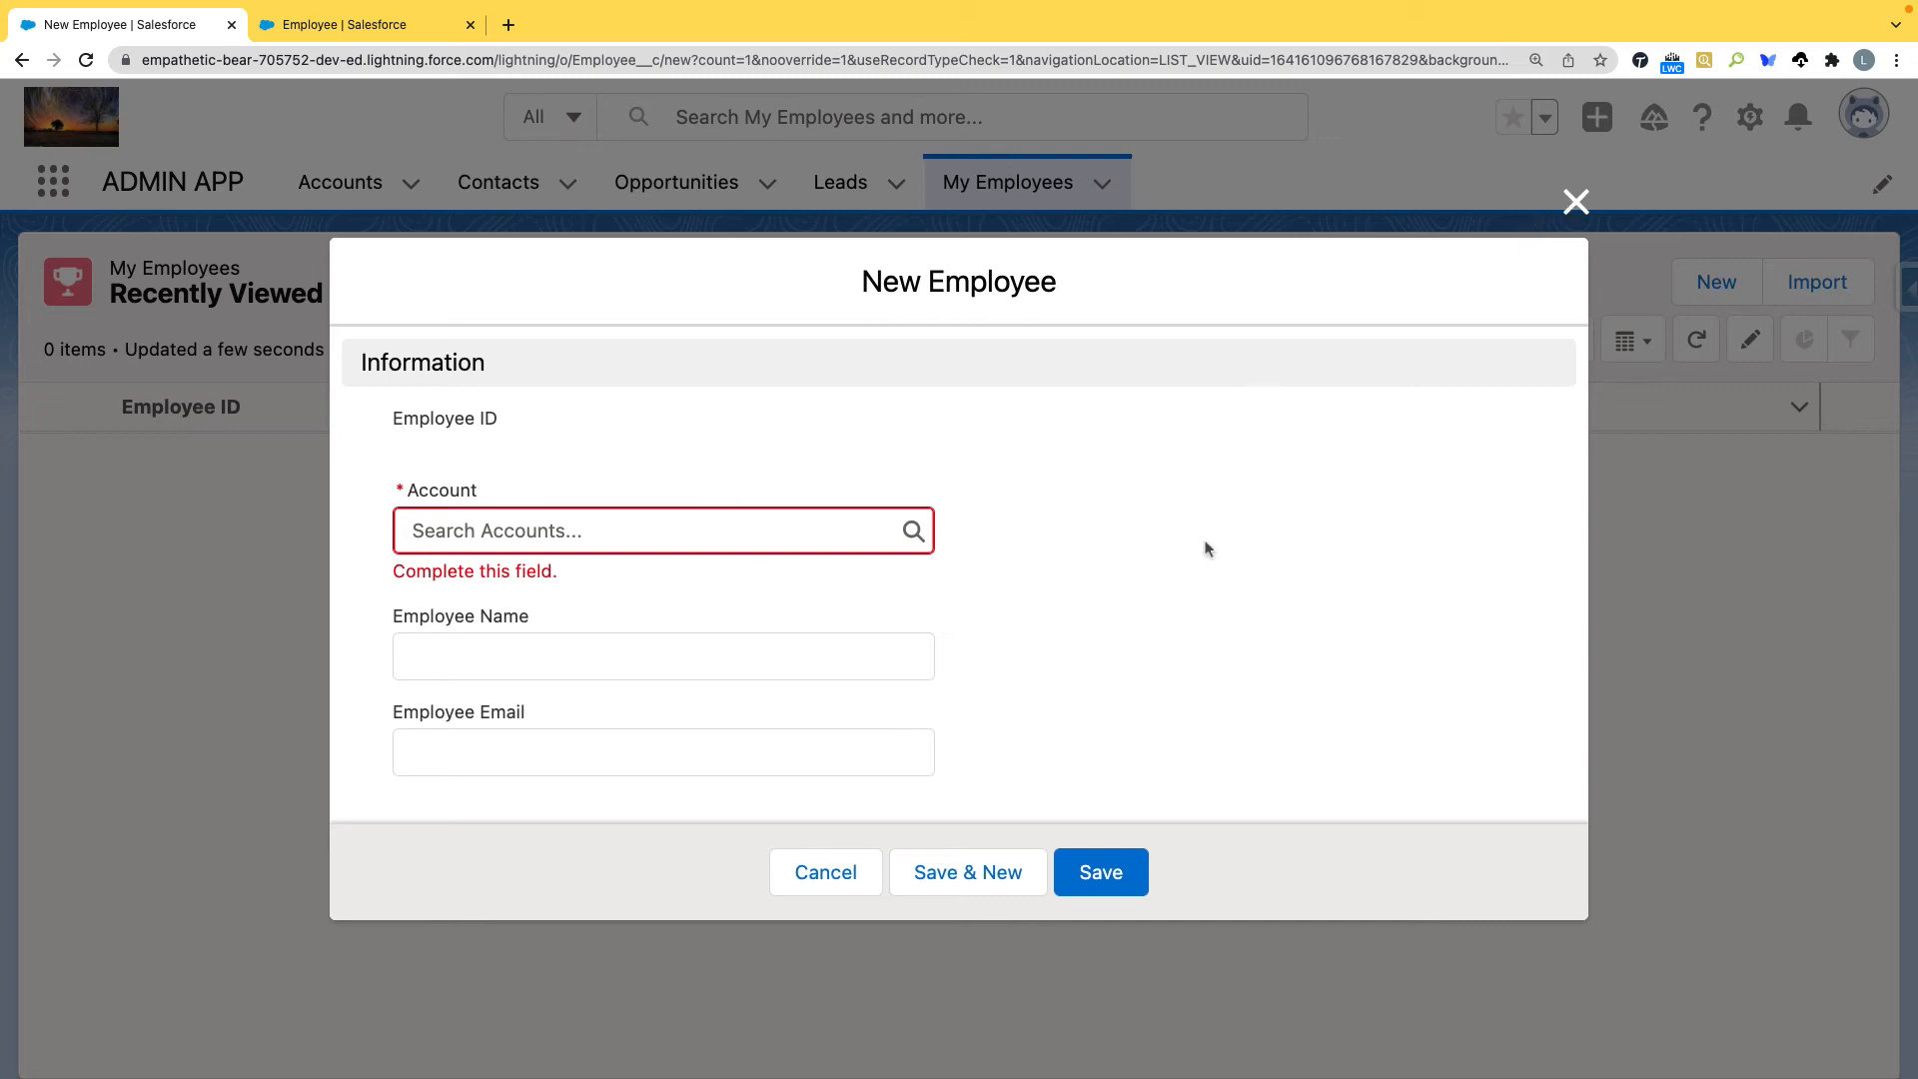
pyautogui.click(1576, 202)
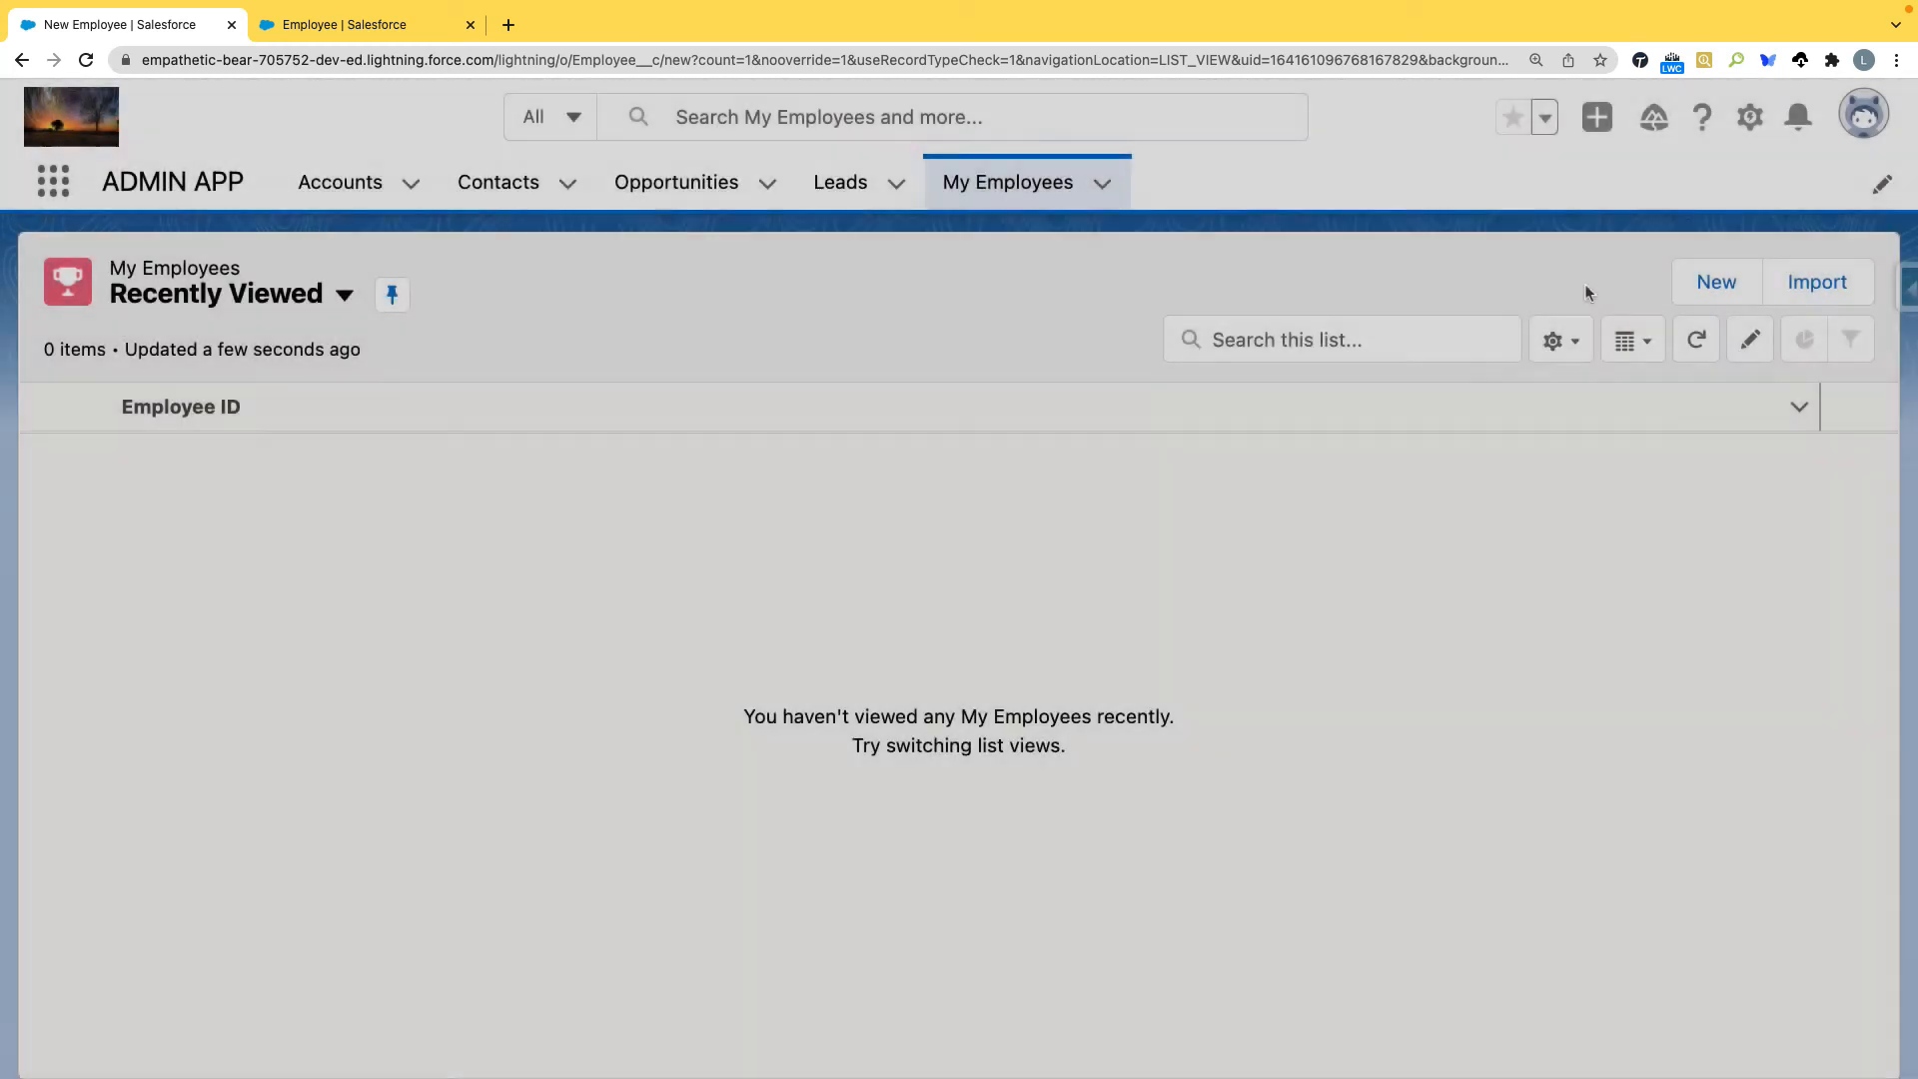
# In the Employee object's Employee Layout, move Account and Employee Email to the Information section's second column and save the layout
pyautogui.click(330, 17)
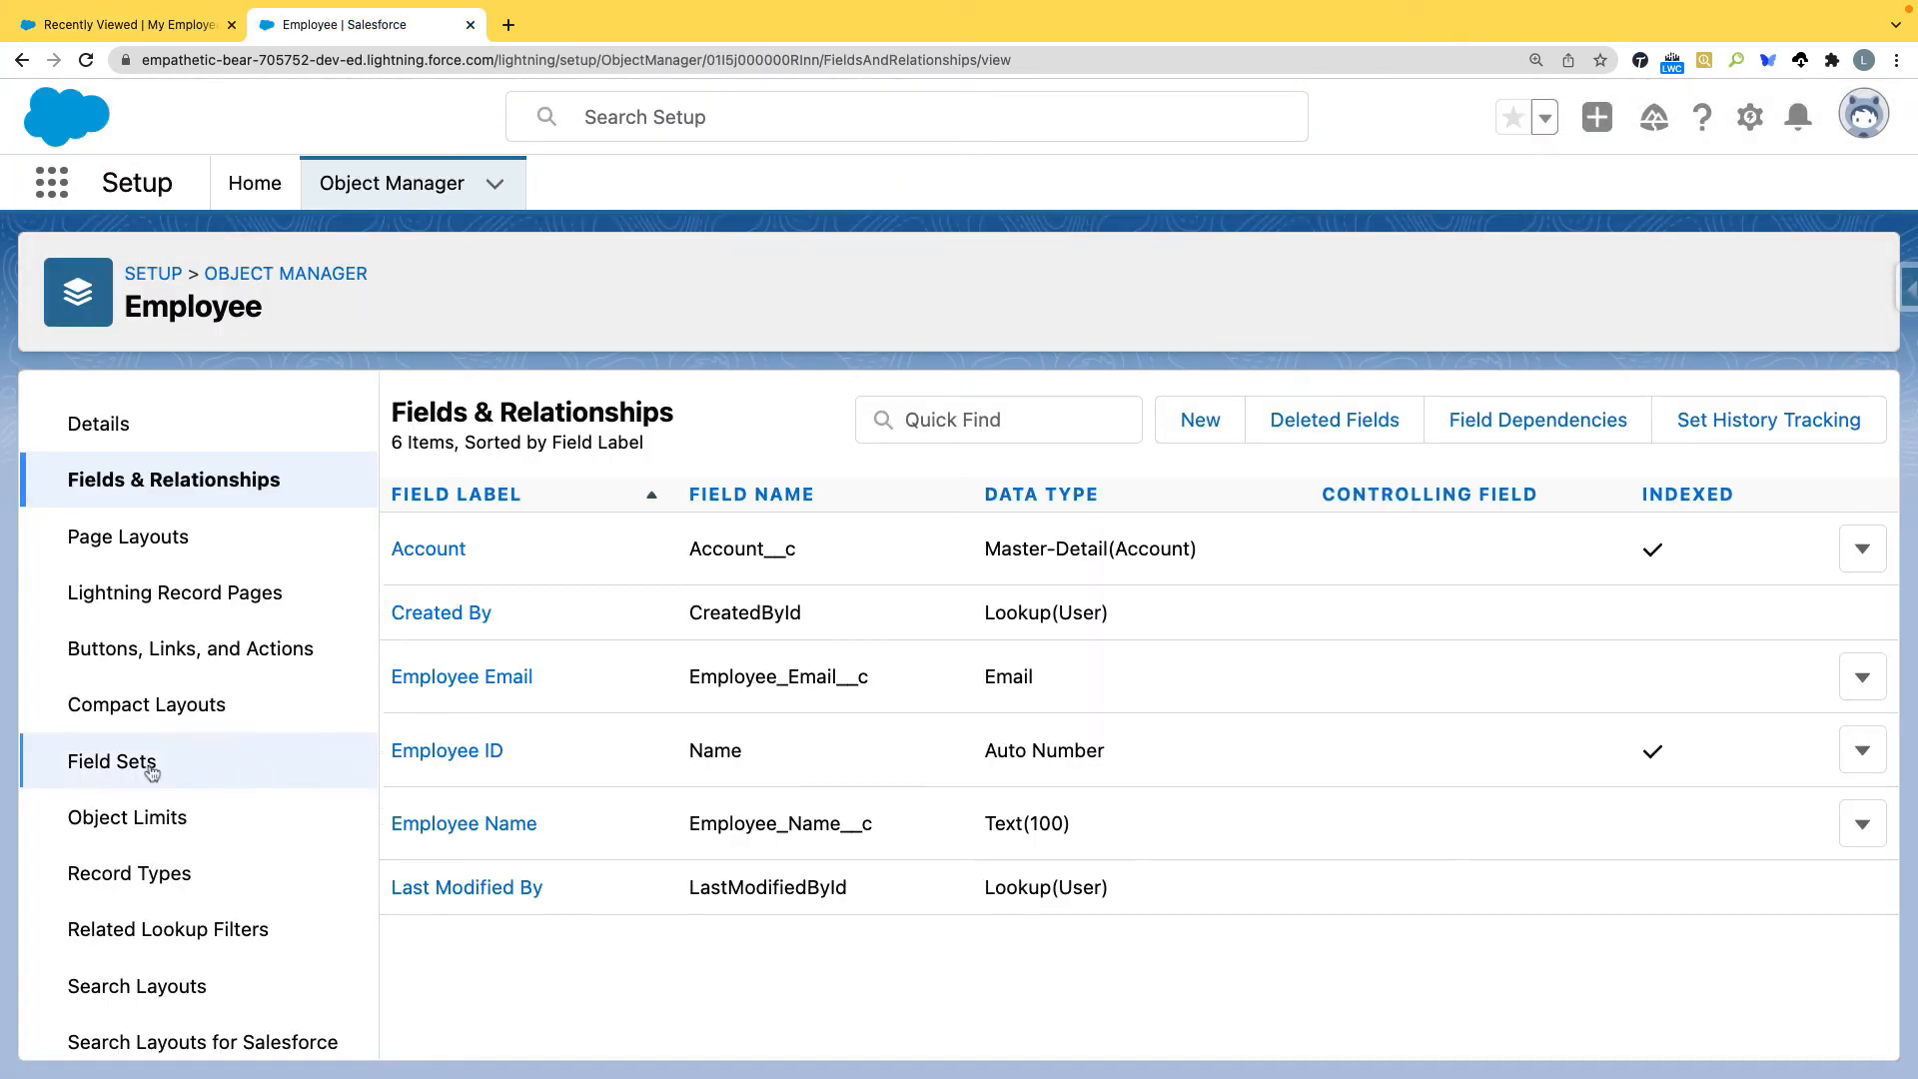
pyautogui.click(93, 543)
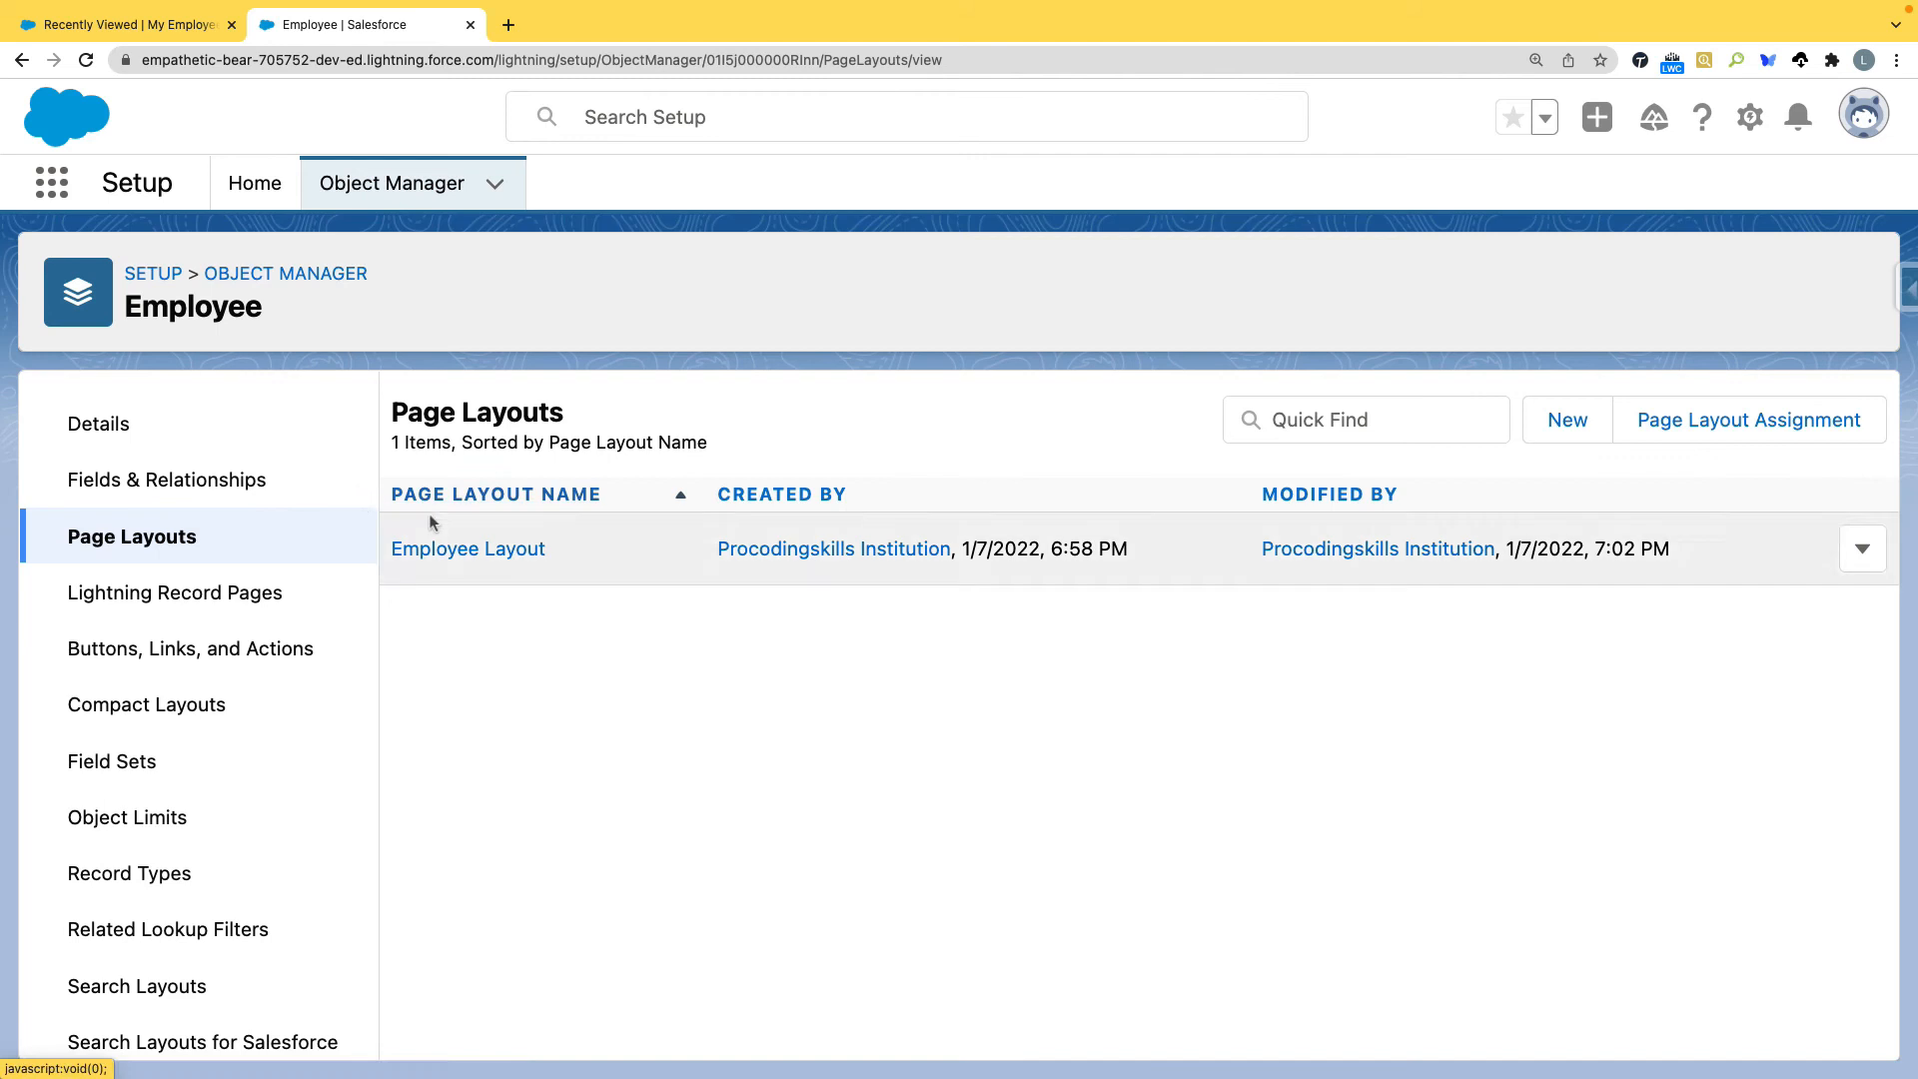
pyautogui.click(466, 551)
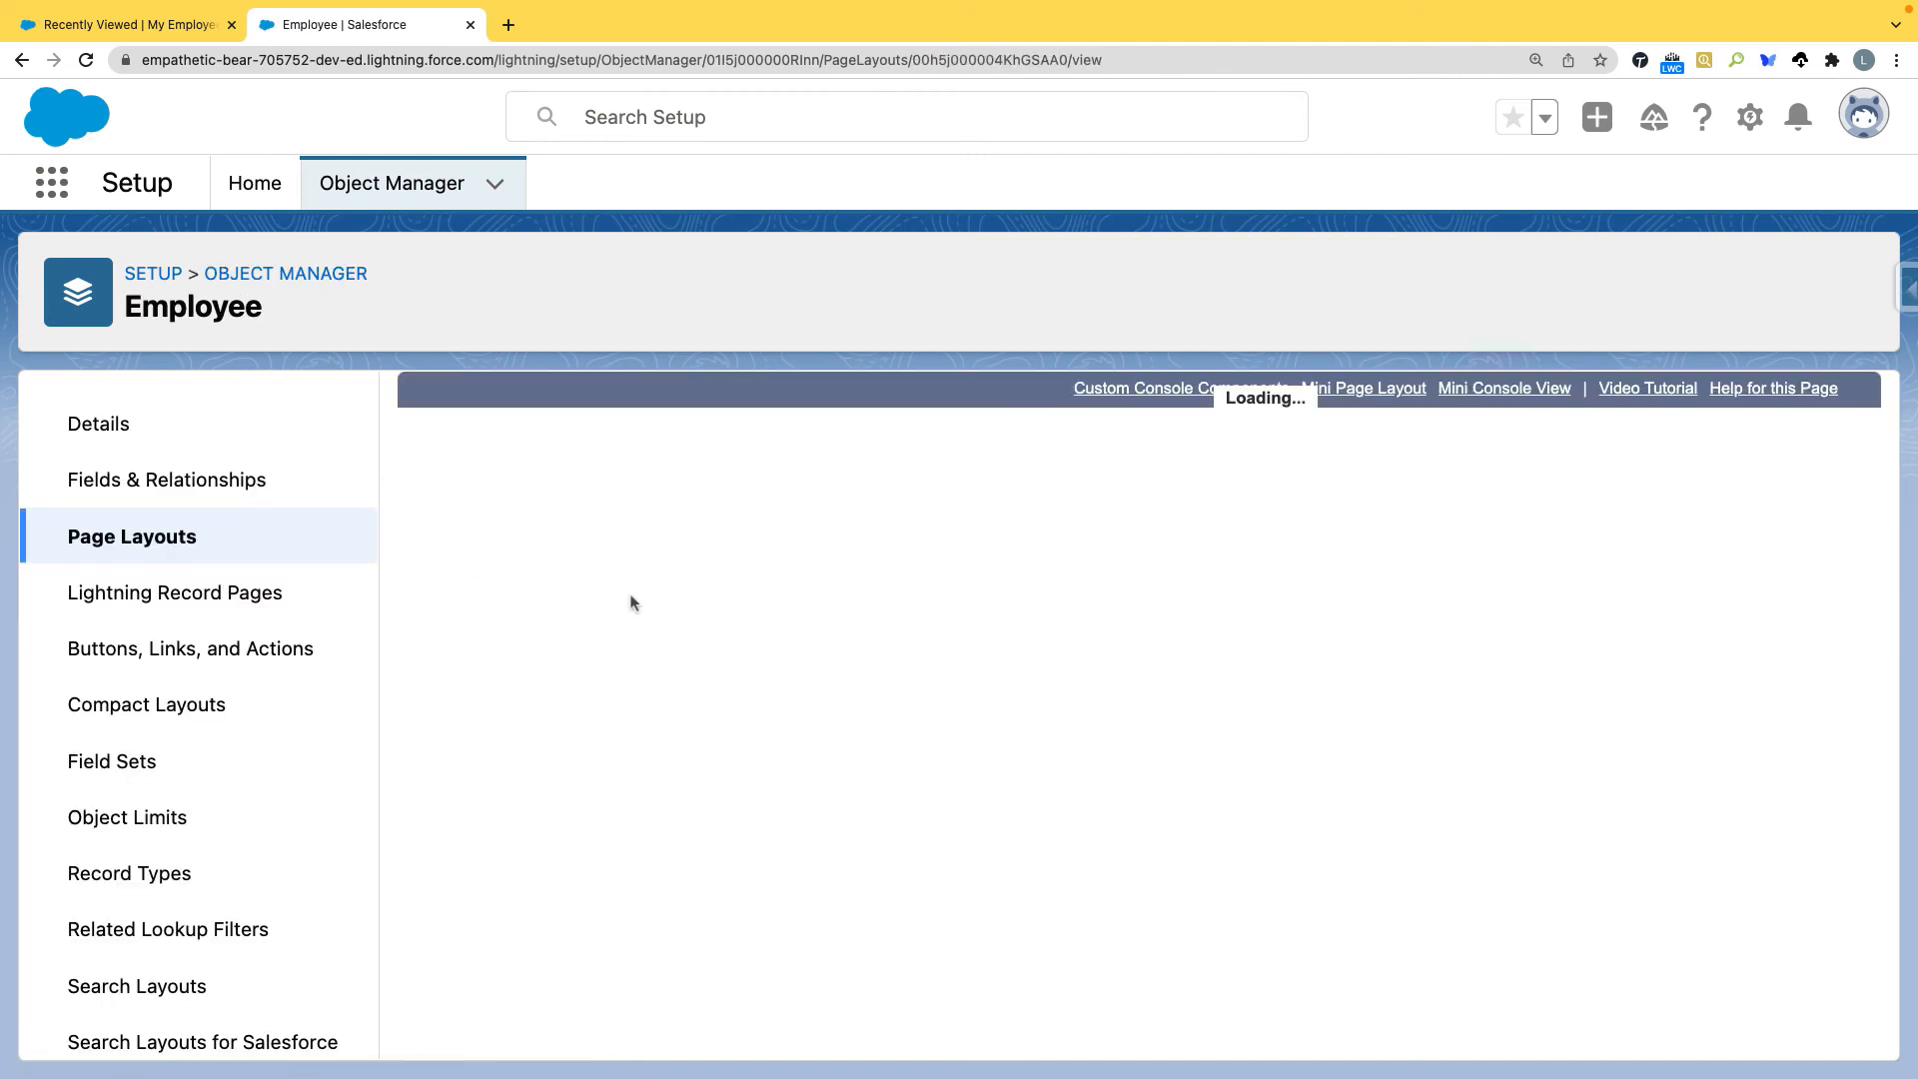
pyautogui.scroll(-5, 649, 612)
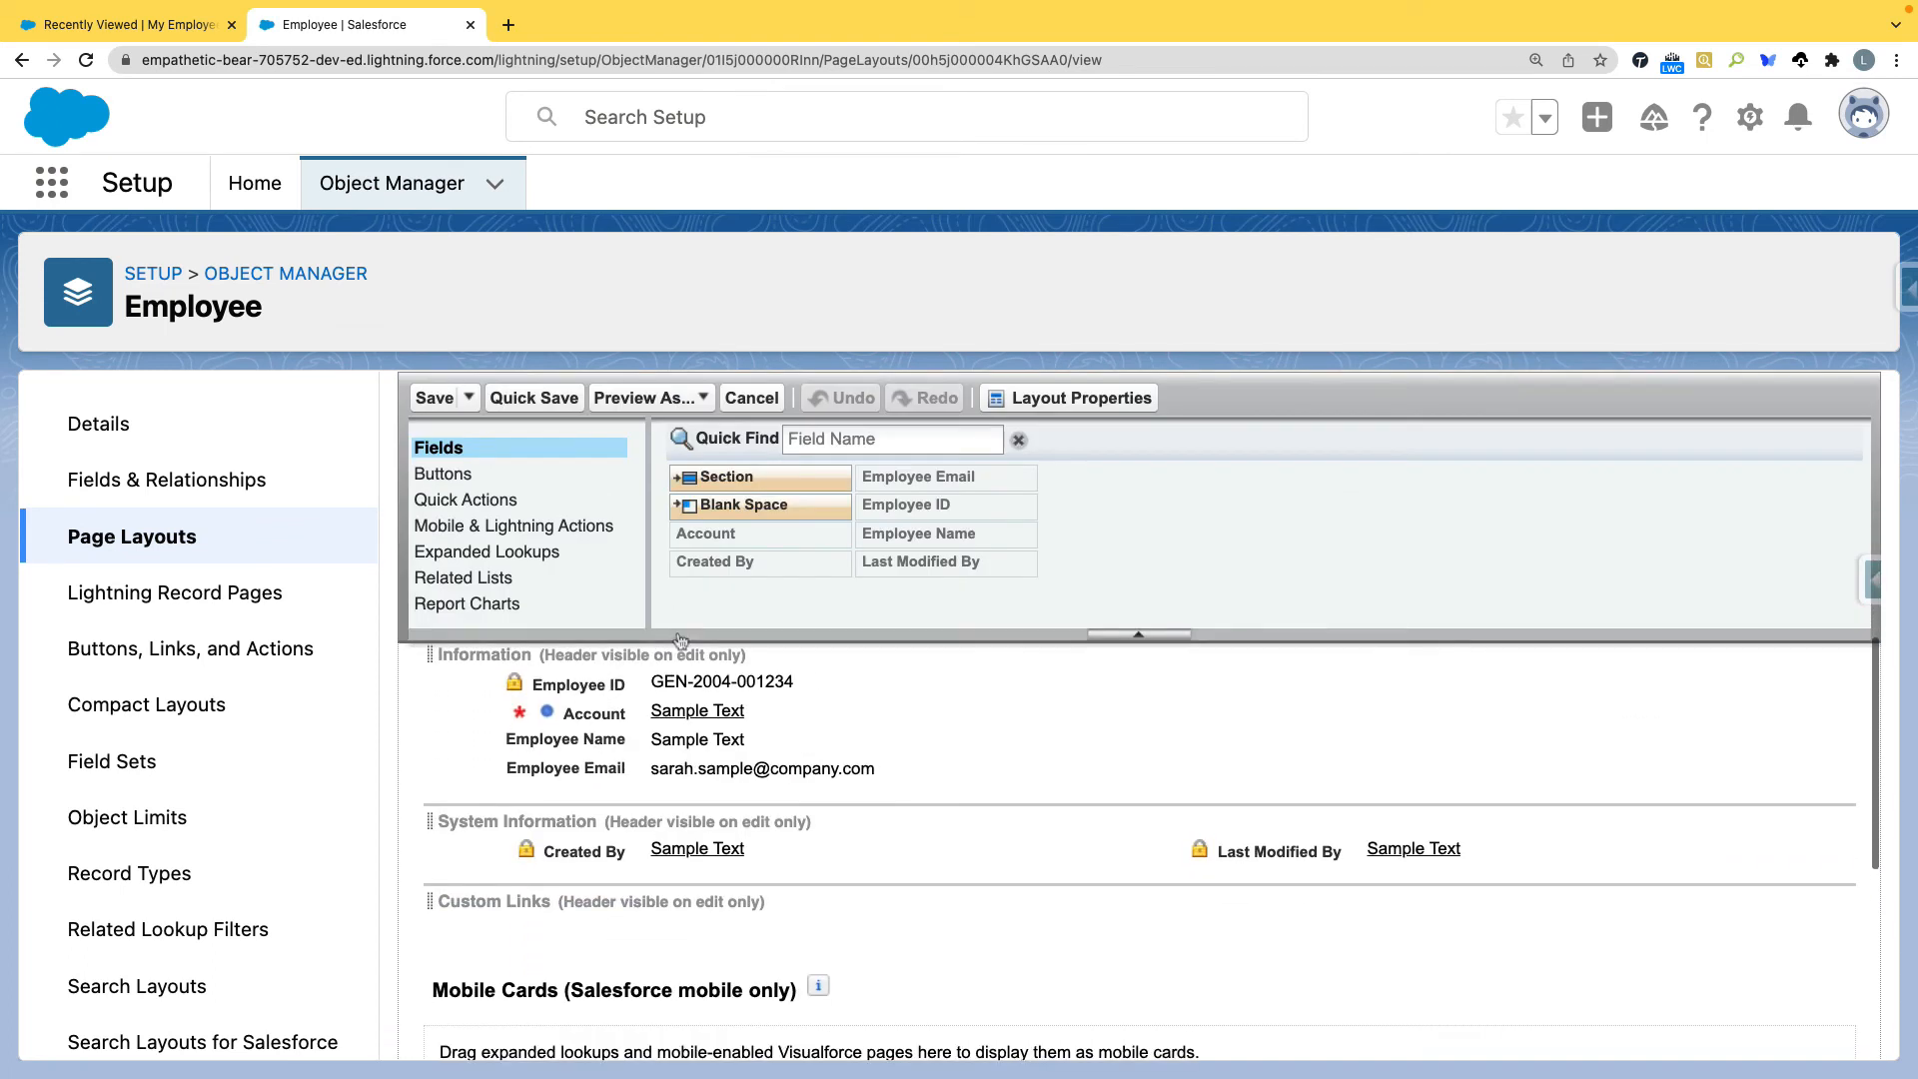
pyautogui.moveTo(667, 759); pyautogui.dragTo(1470, 767)
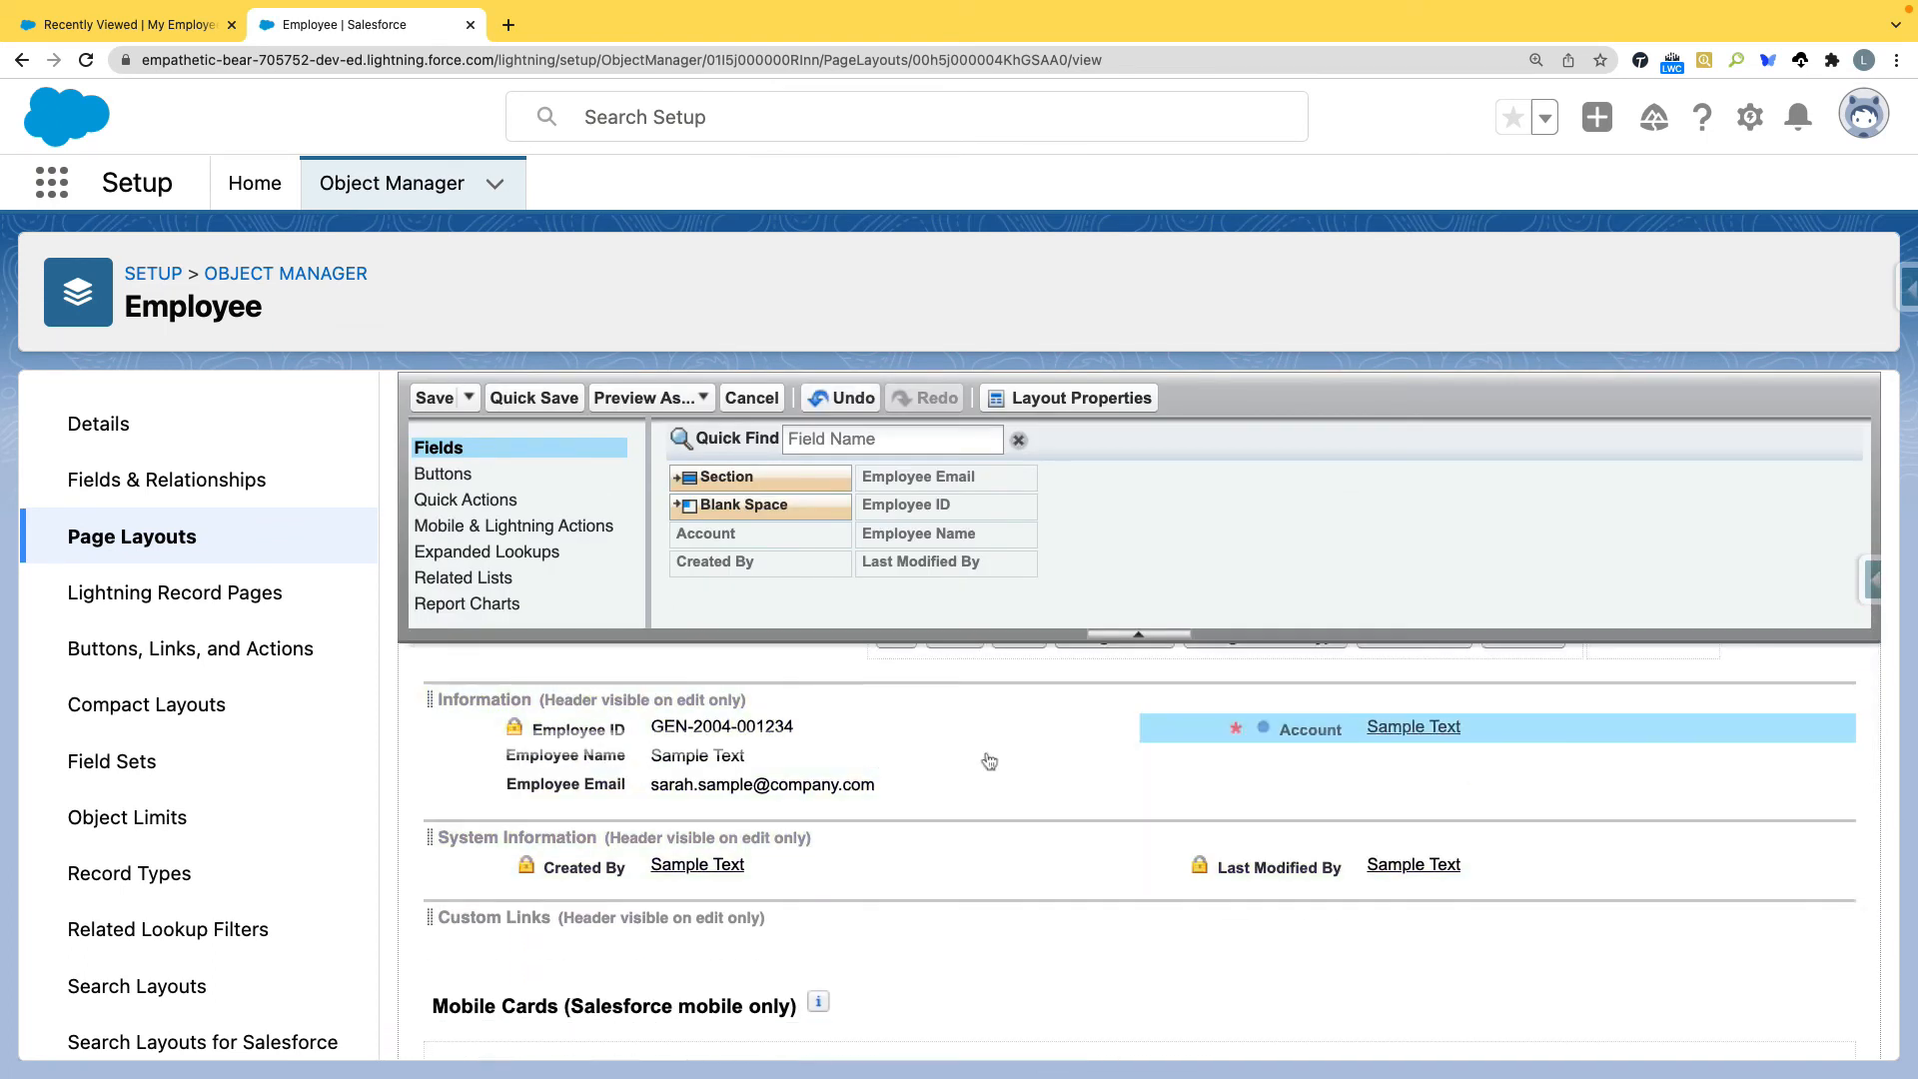
pyautogui.moveTo(593, 786); pyautogui.dragTo(1158, 759)
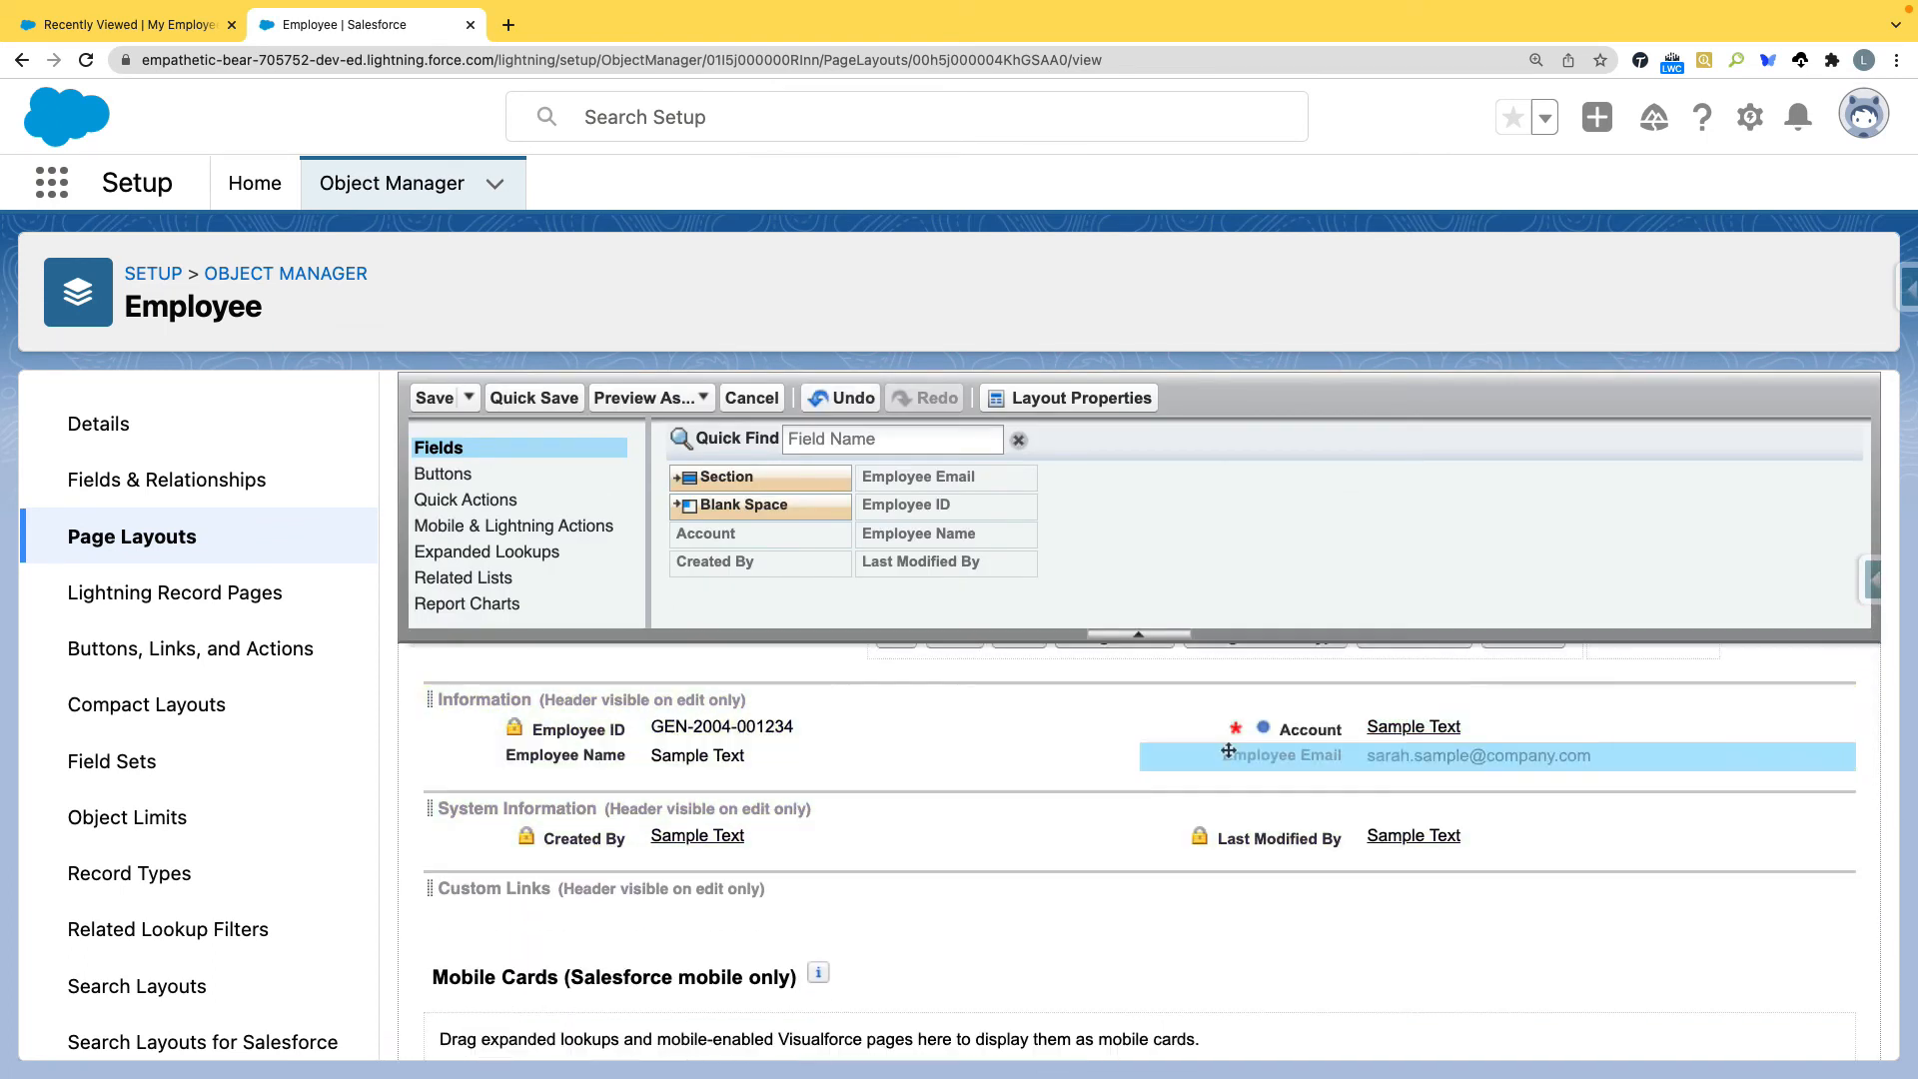
pyautogui.click(434, 397)
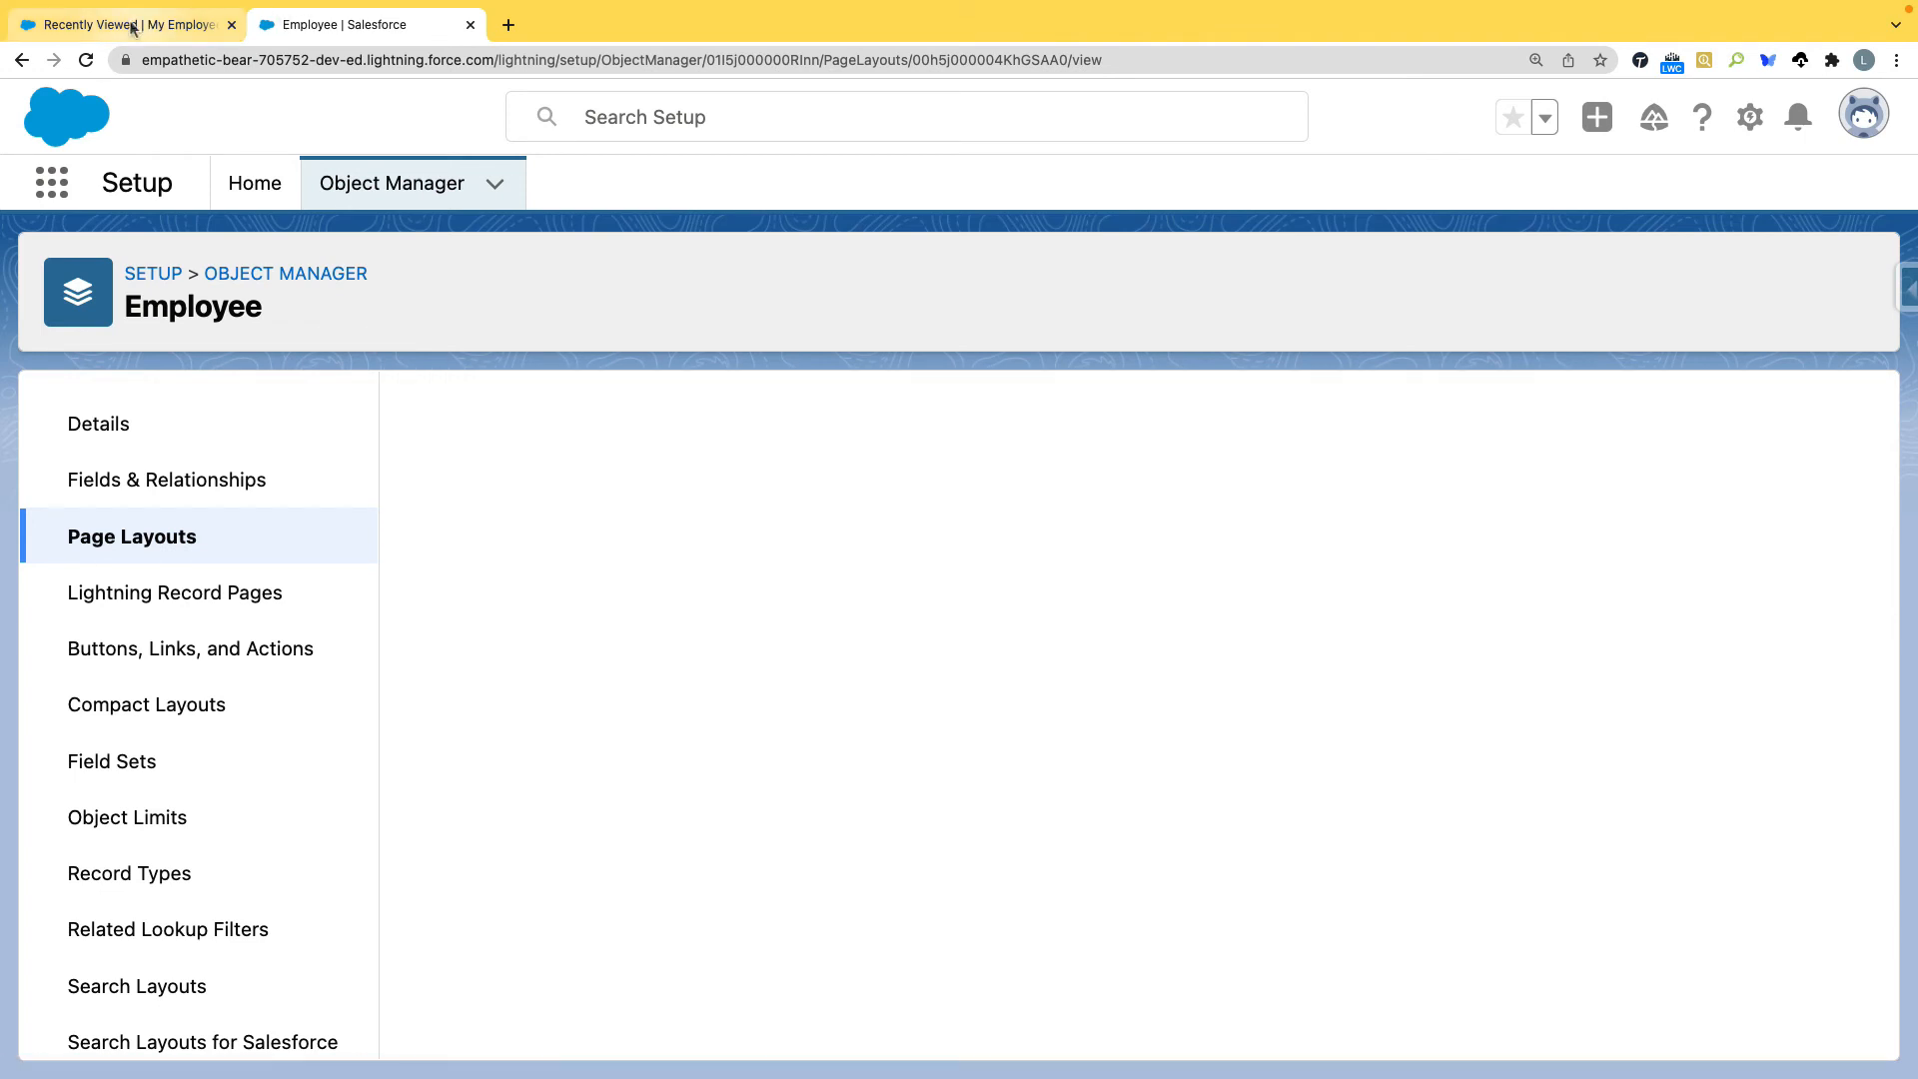
# Return to the My Employees list in ADMIN APP, reload it and start a new employee record
pyautogui.click(132, 28)
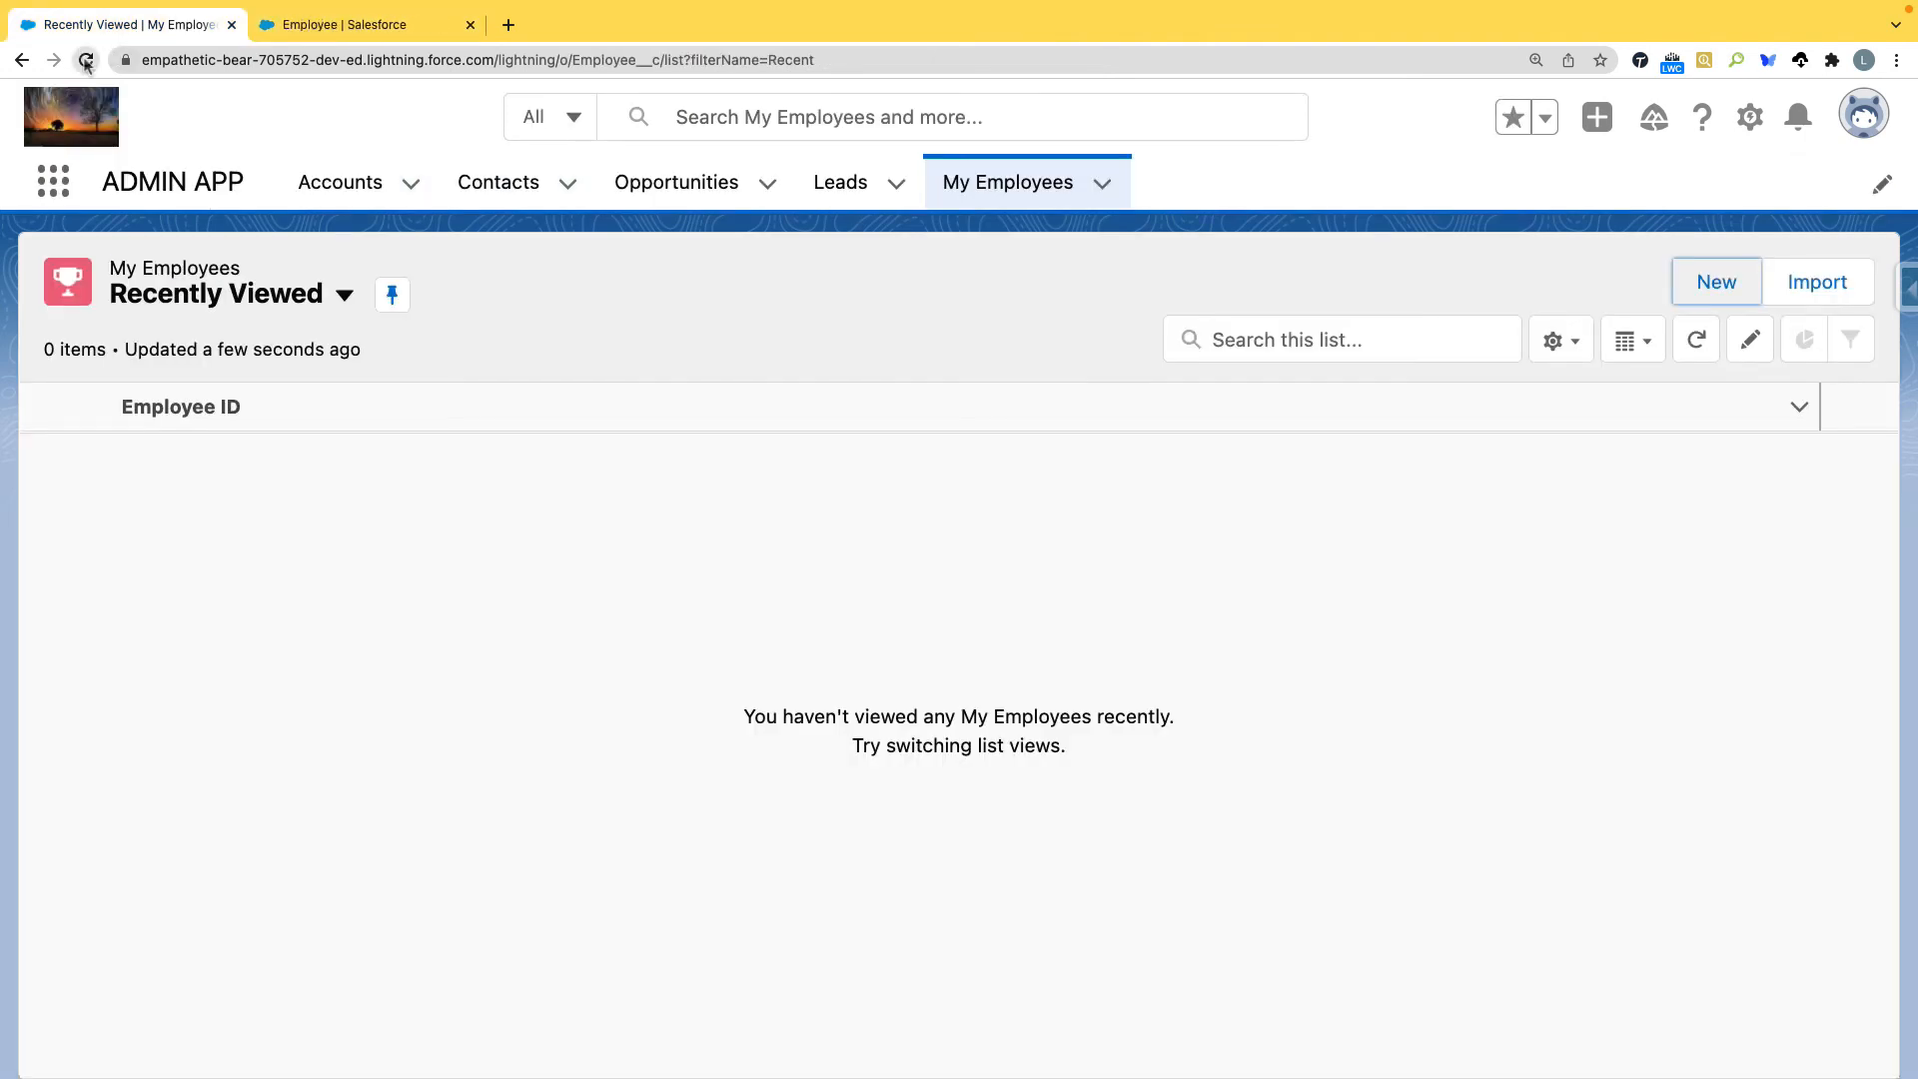
pyautogui.click(85, 62)
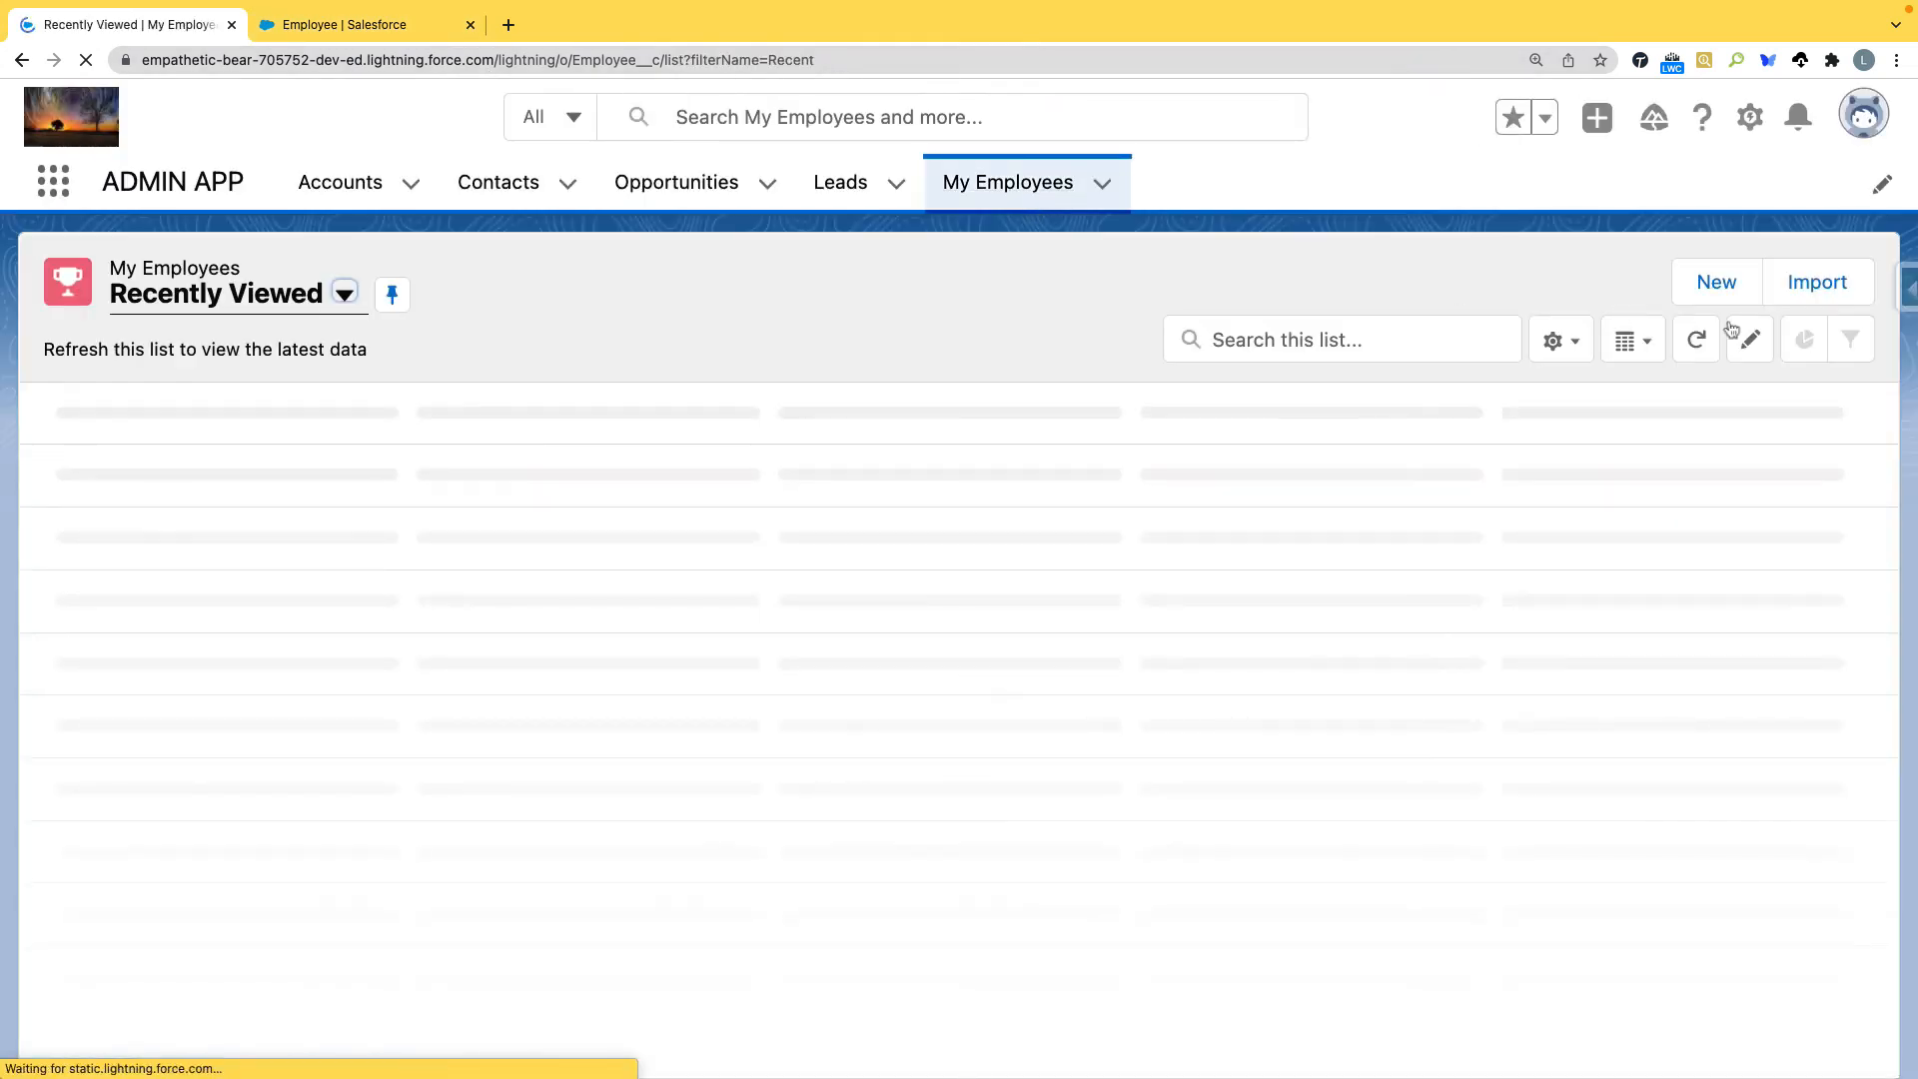
pyautogui.click(1716, 283)
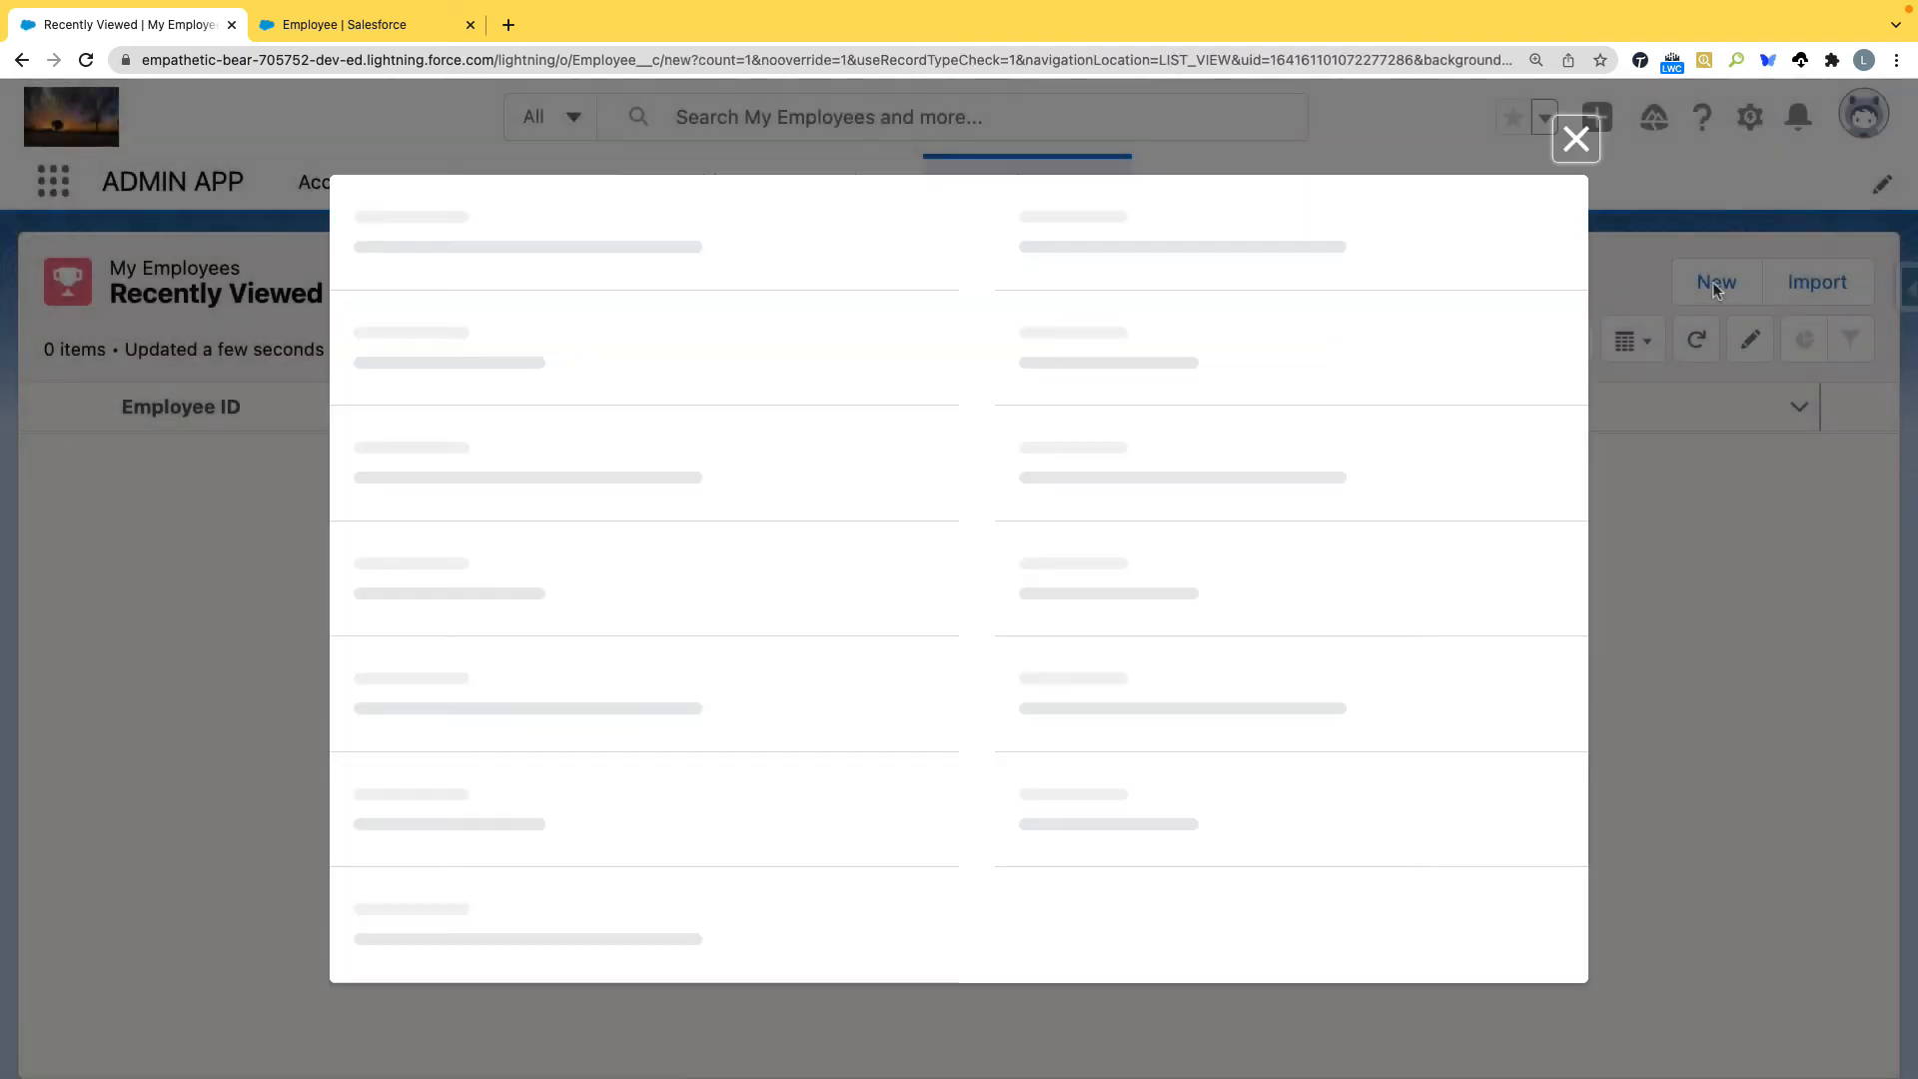
# Fill in the employee's name and email address, and choose Procodingskills as the account
pyautogui.click(715, 651)
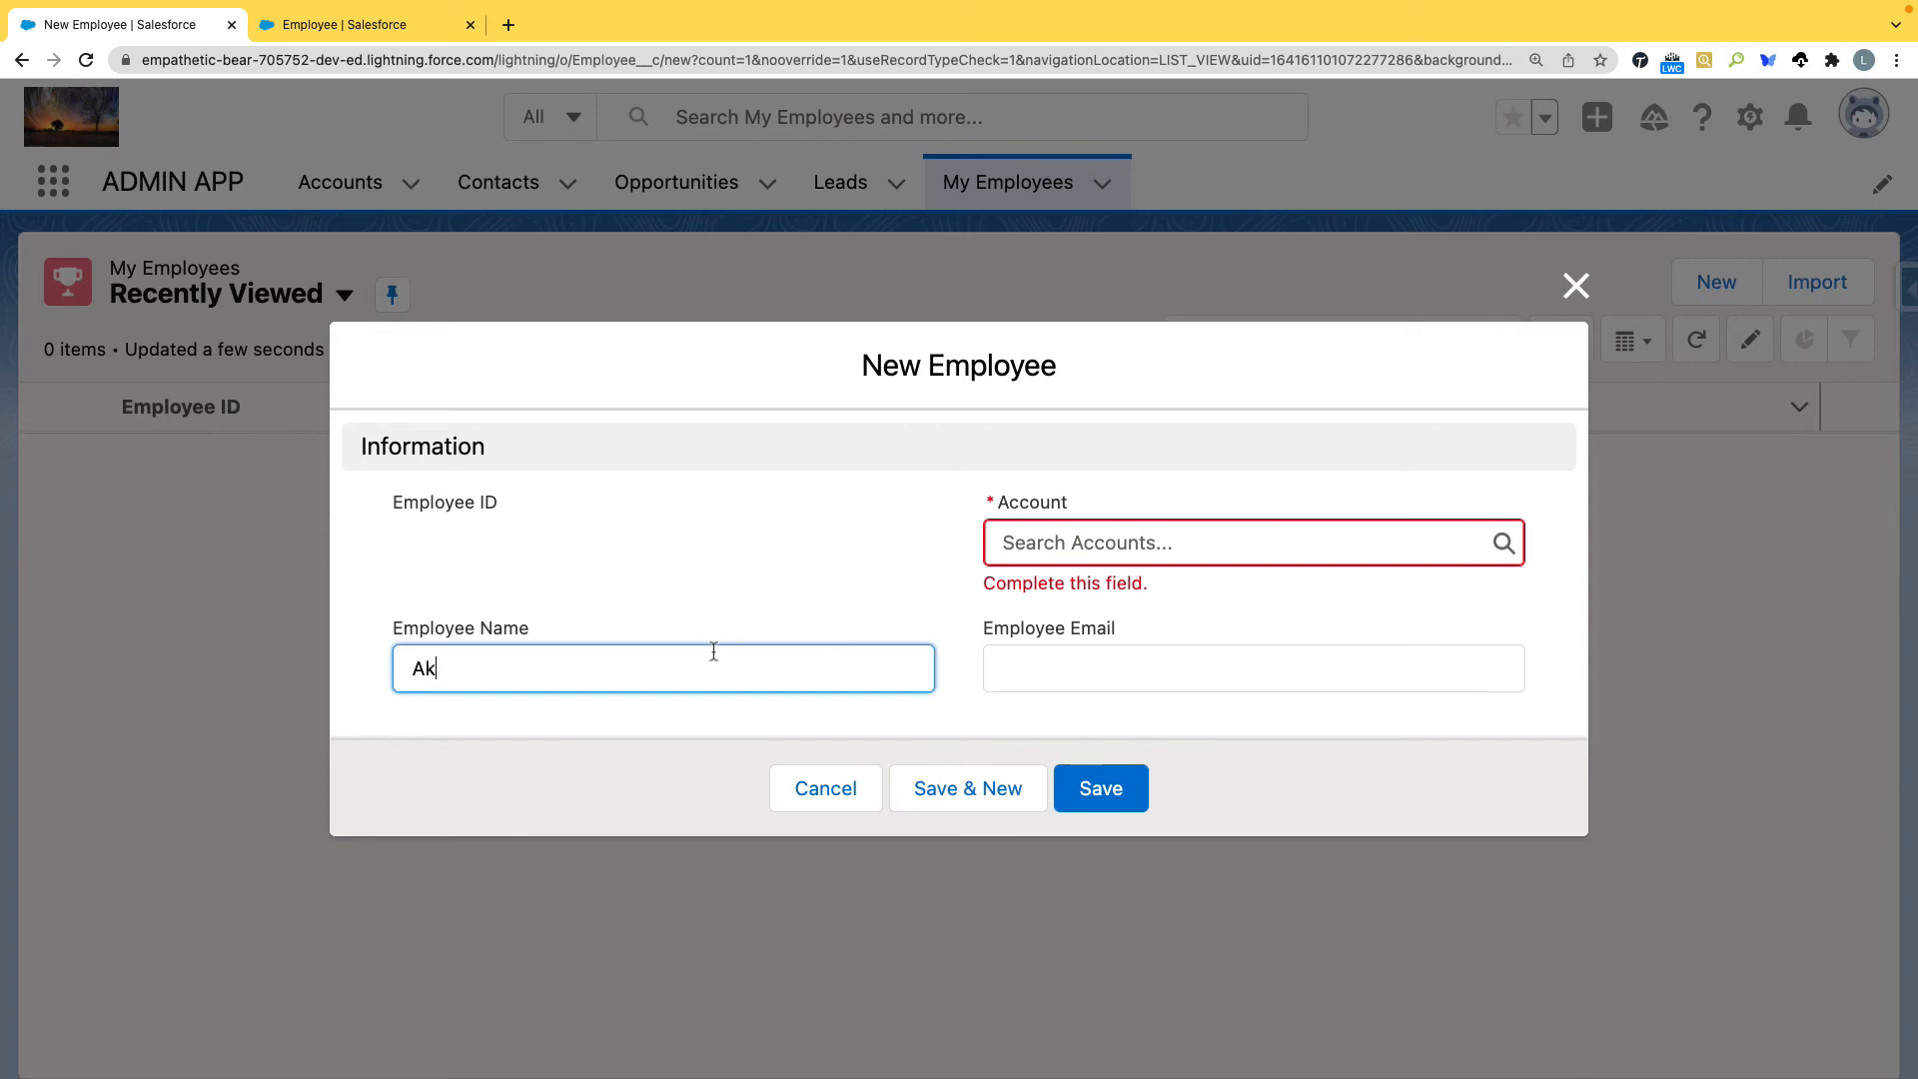
pyautogui.click(1270, 541)
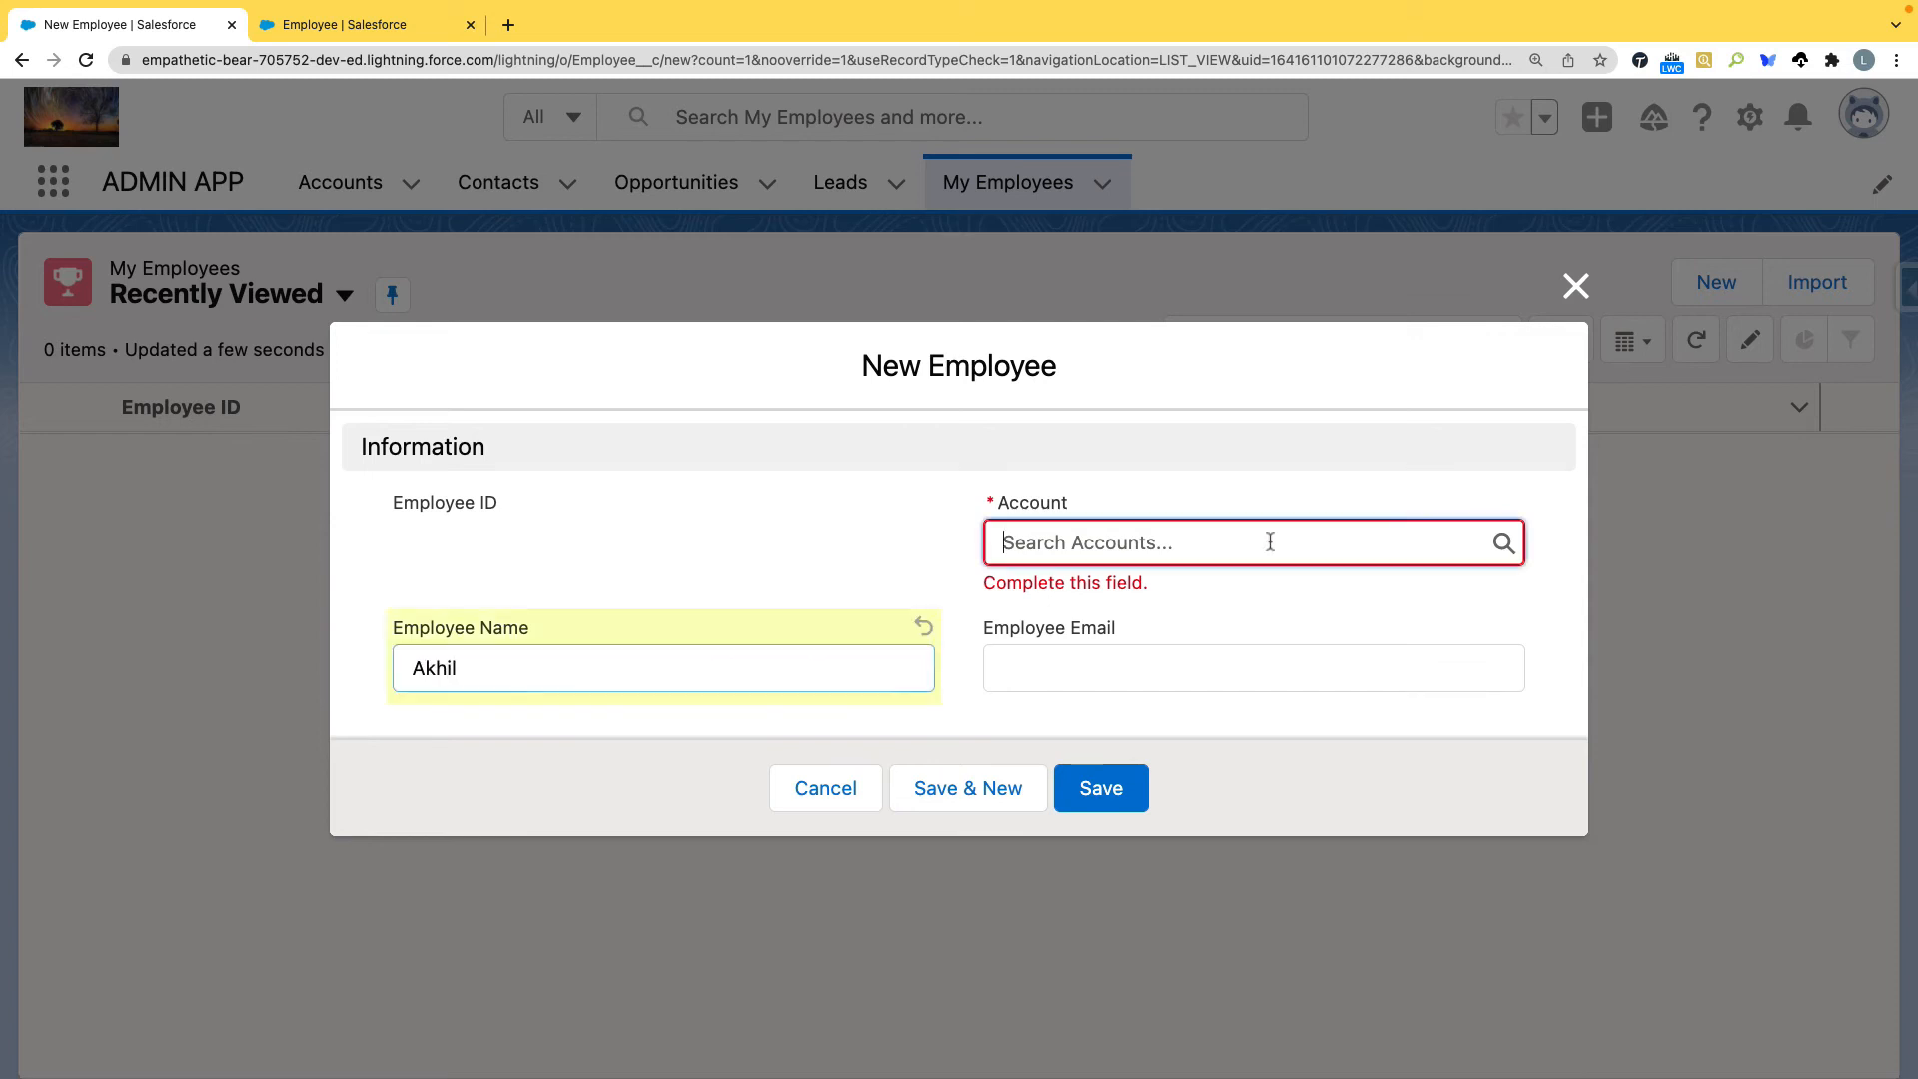
pyautogui.click(1219, 657)
pyautogui.click(1110, 656)
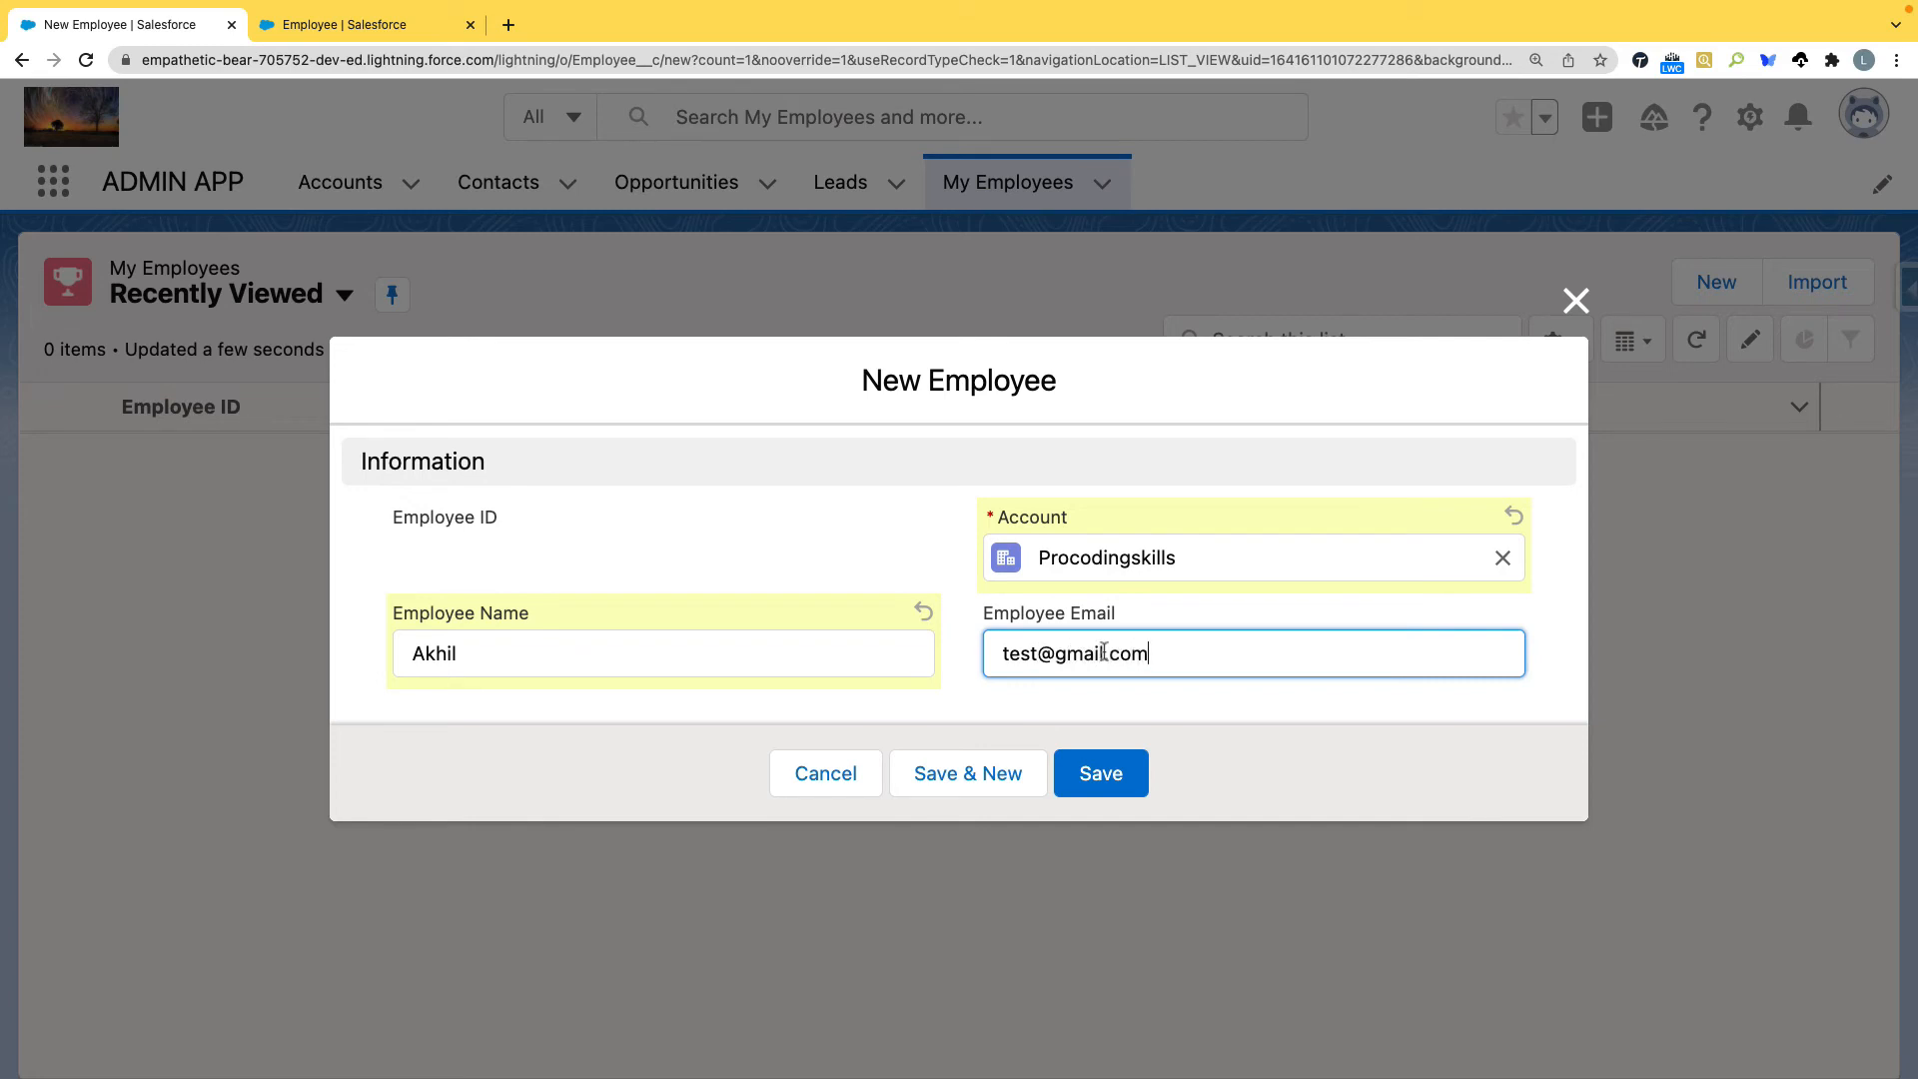
# Save the completed employee record and start another new employee record
pyautogui.click(1119, 777)
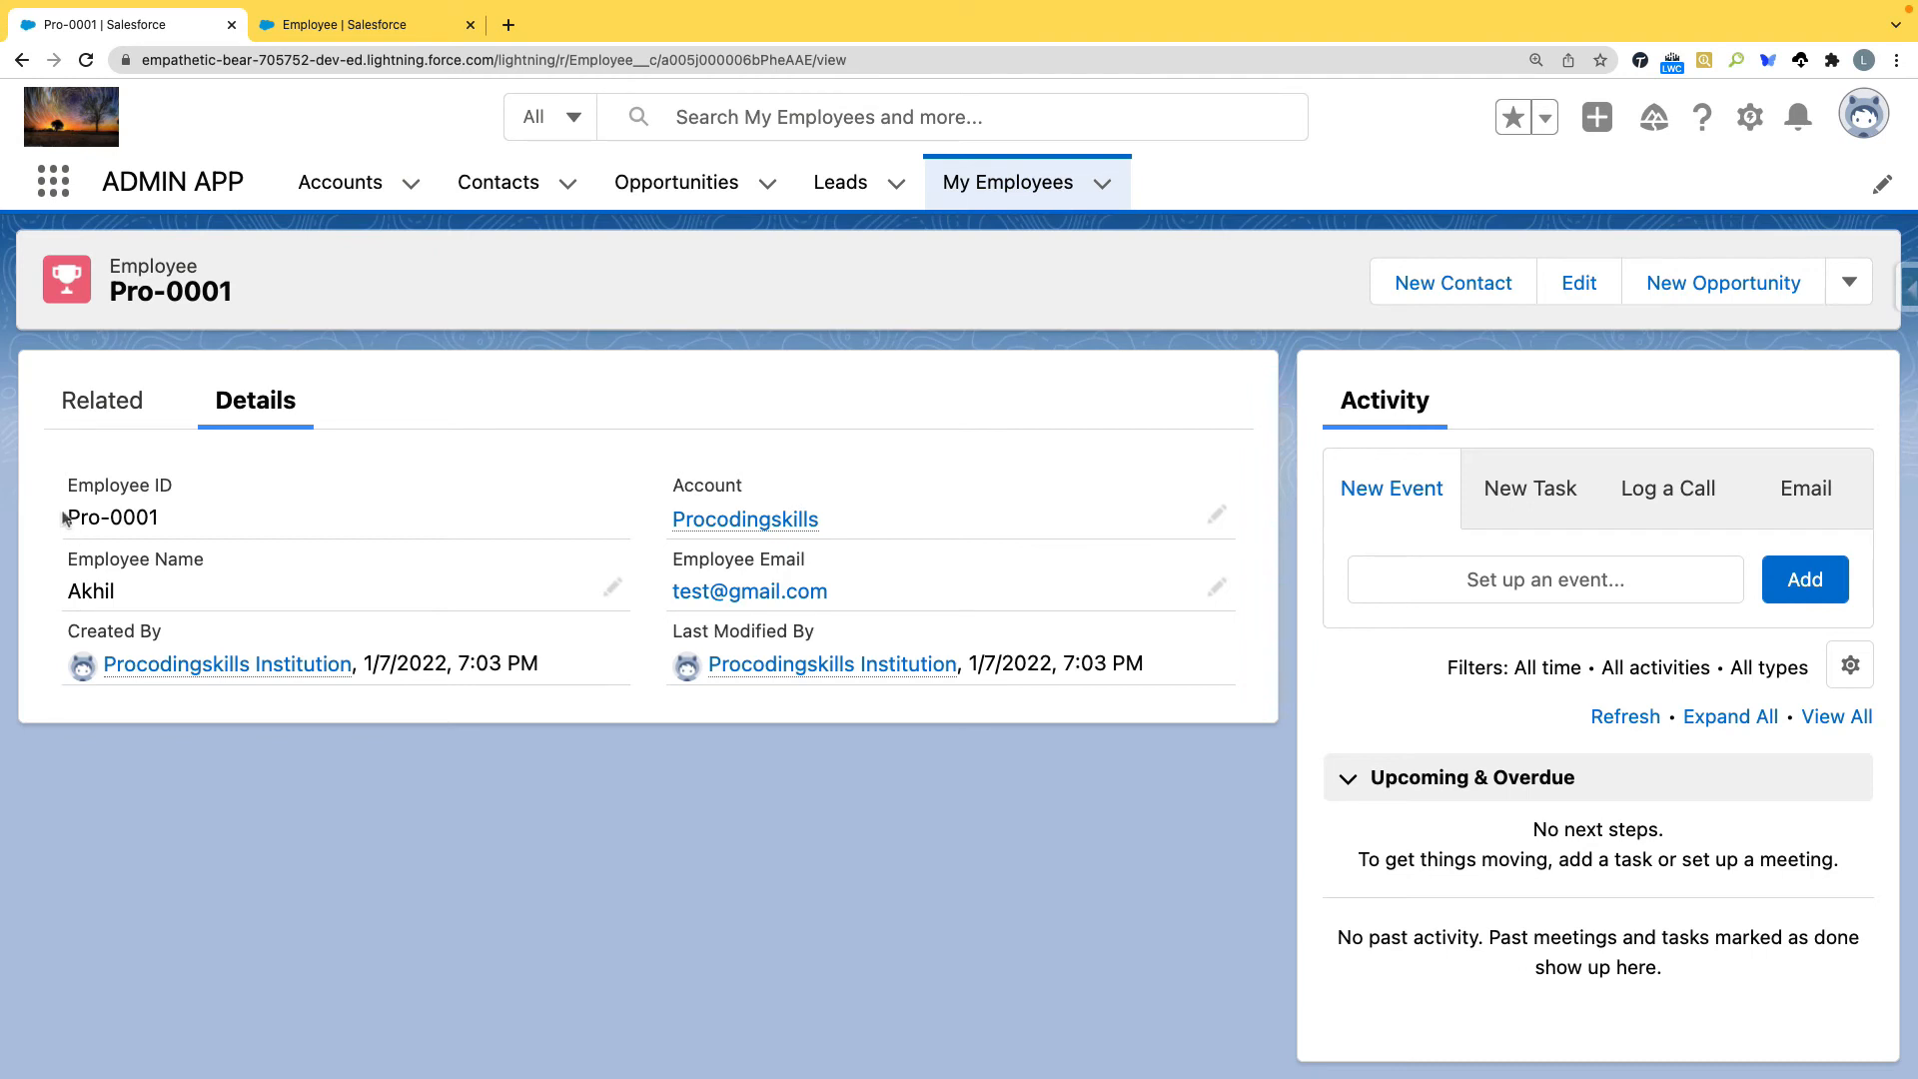
pyautogui.moveTo(64, 518); pyautogui.dragTo(183, 522)
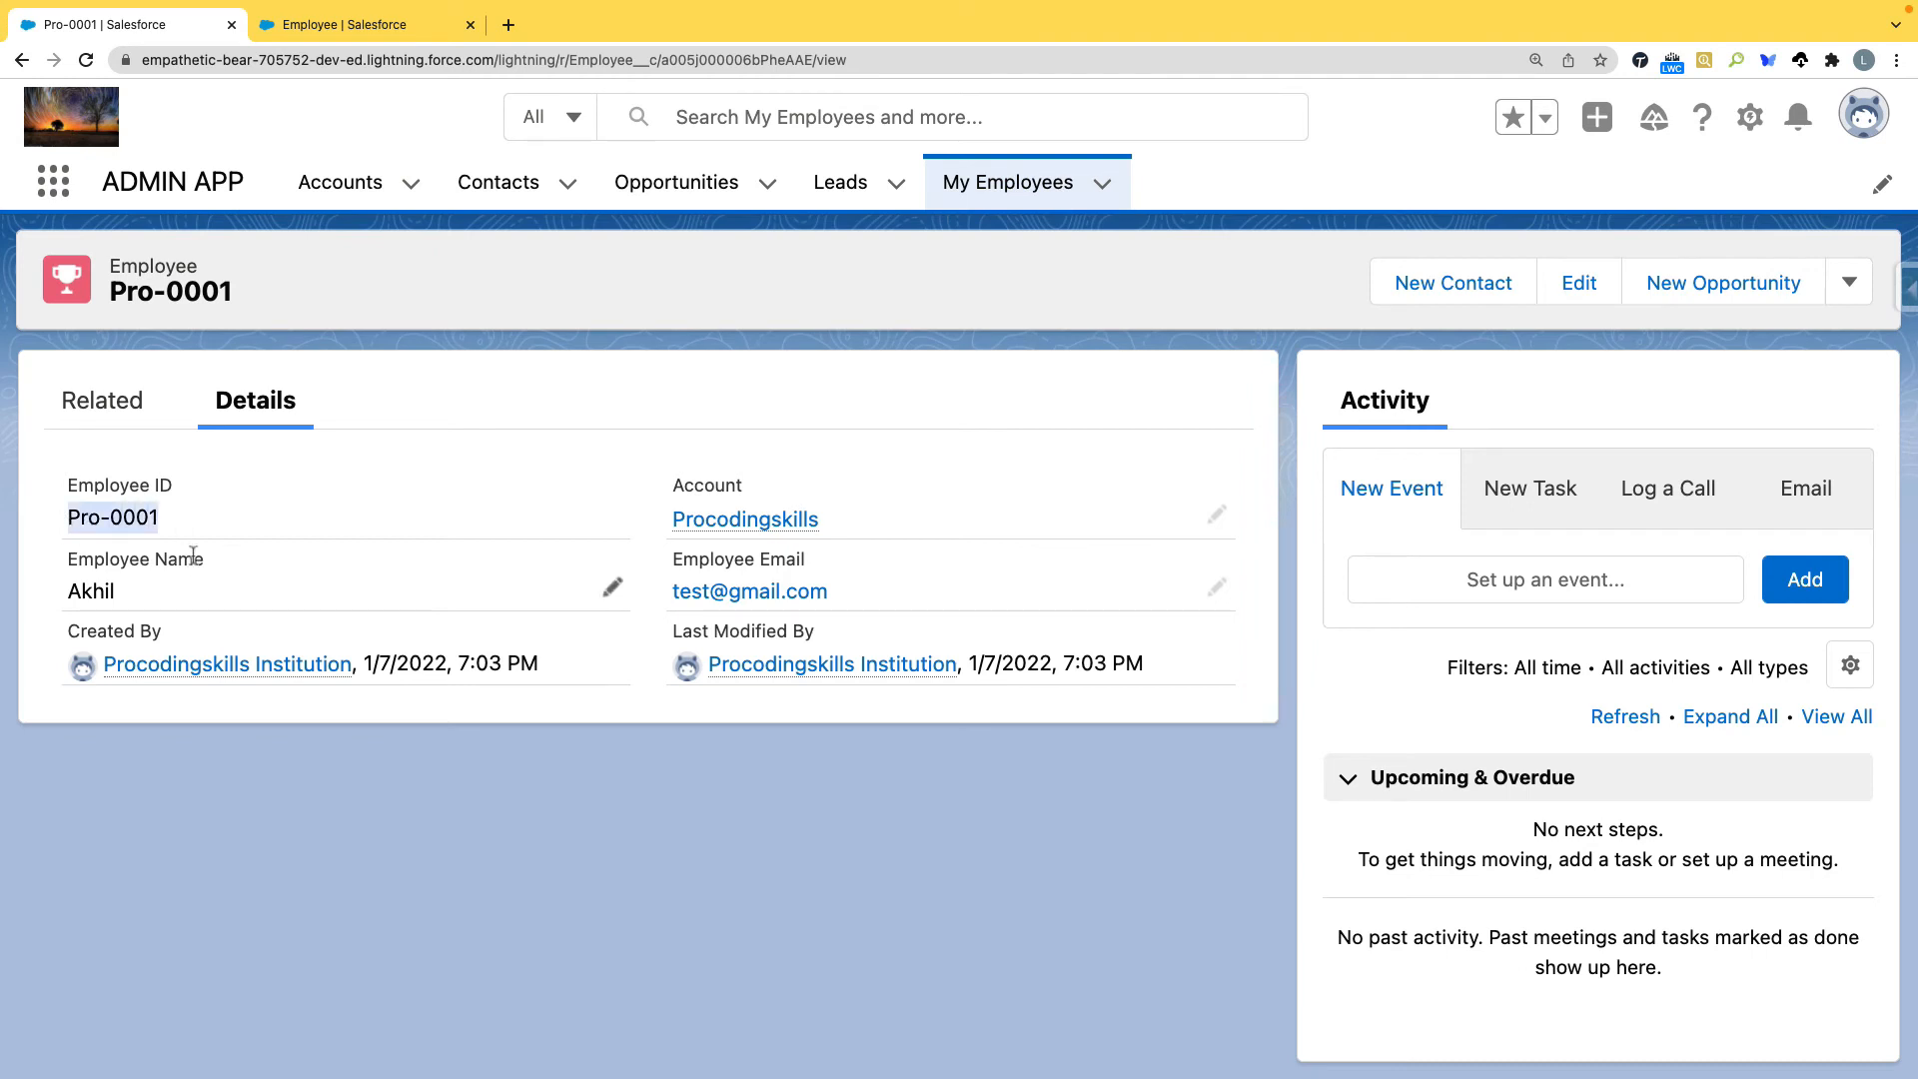
pyautogui.click(1102, 184)
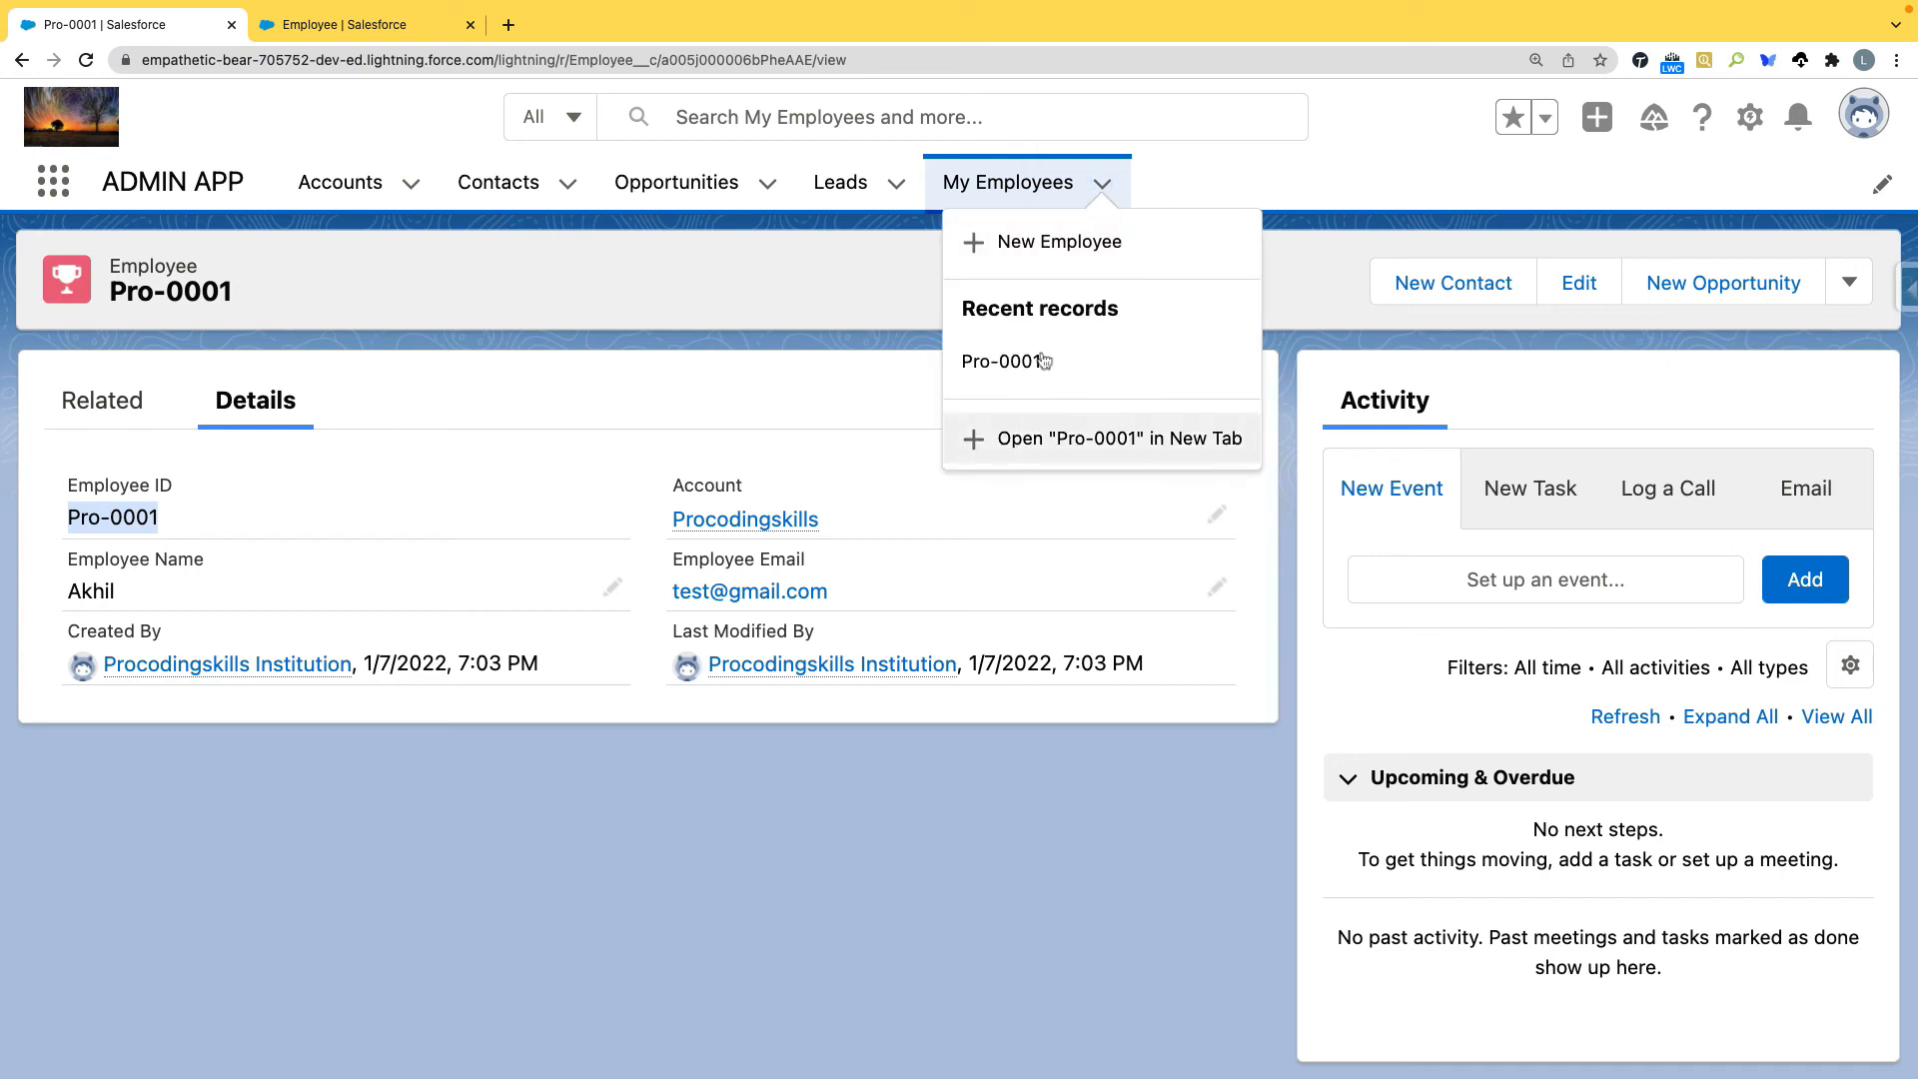
pyautogui.click(1032, 251)
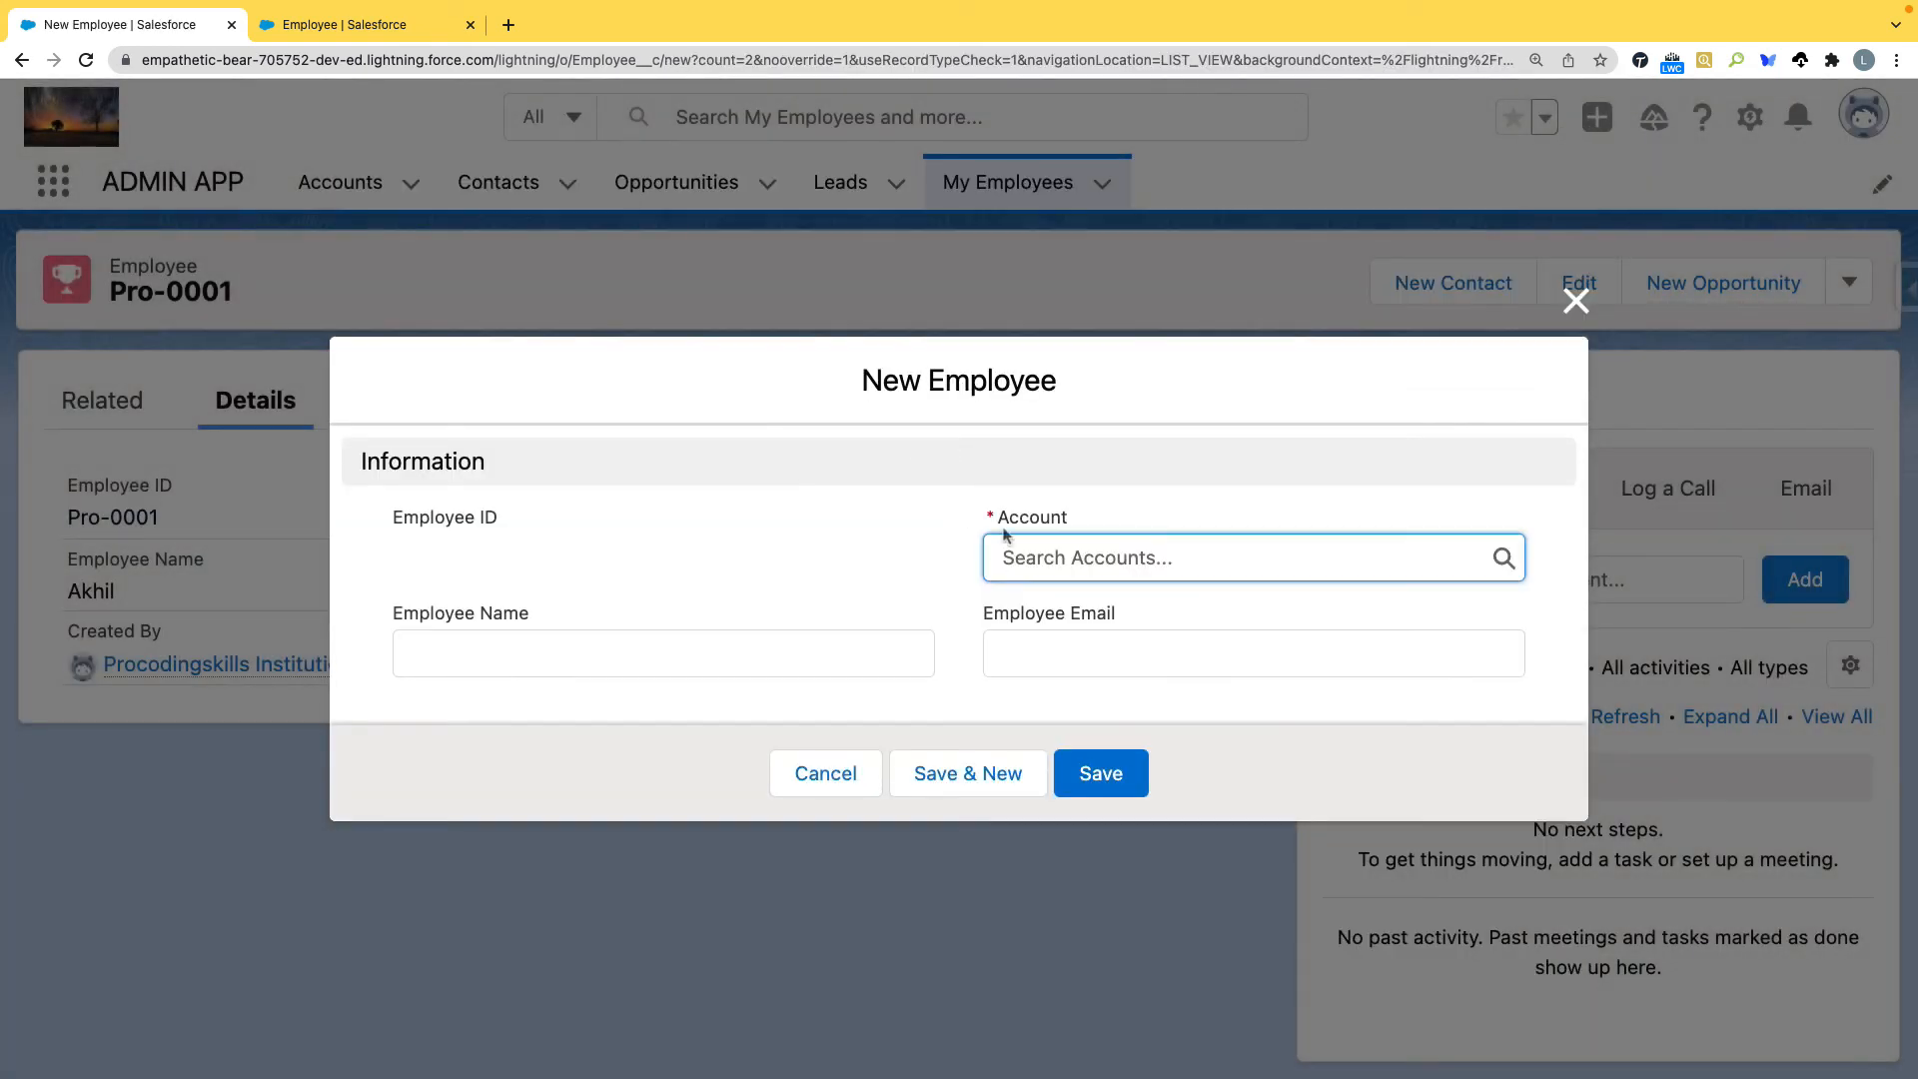
# Save a second employee with a name, an email address and Procodingskills as the account, and return to the My Employees list
pyautogui.click(721, 661)
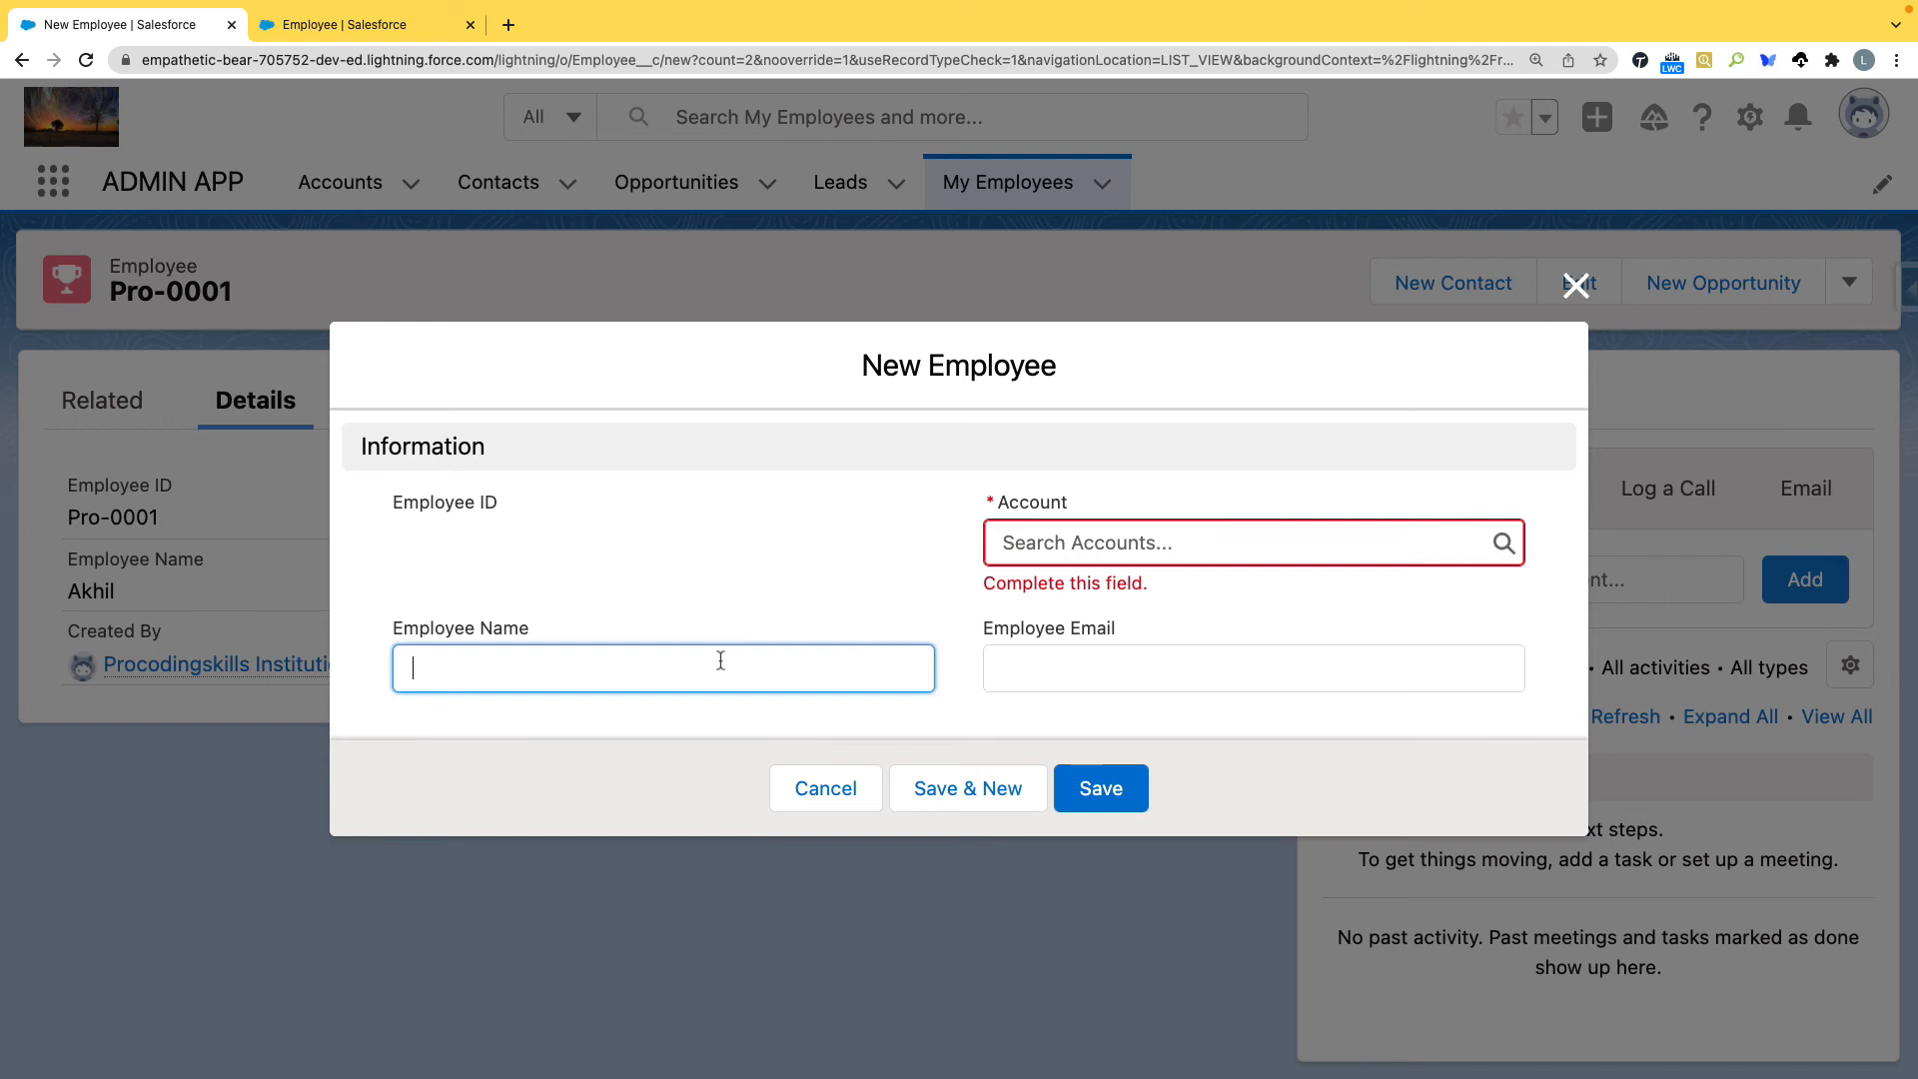
pyautogui.press('Tab')
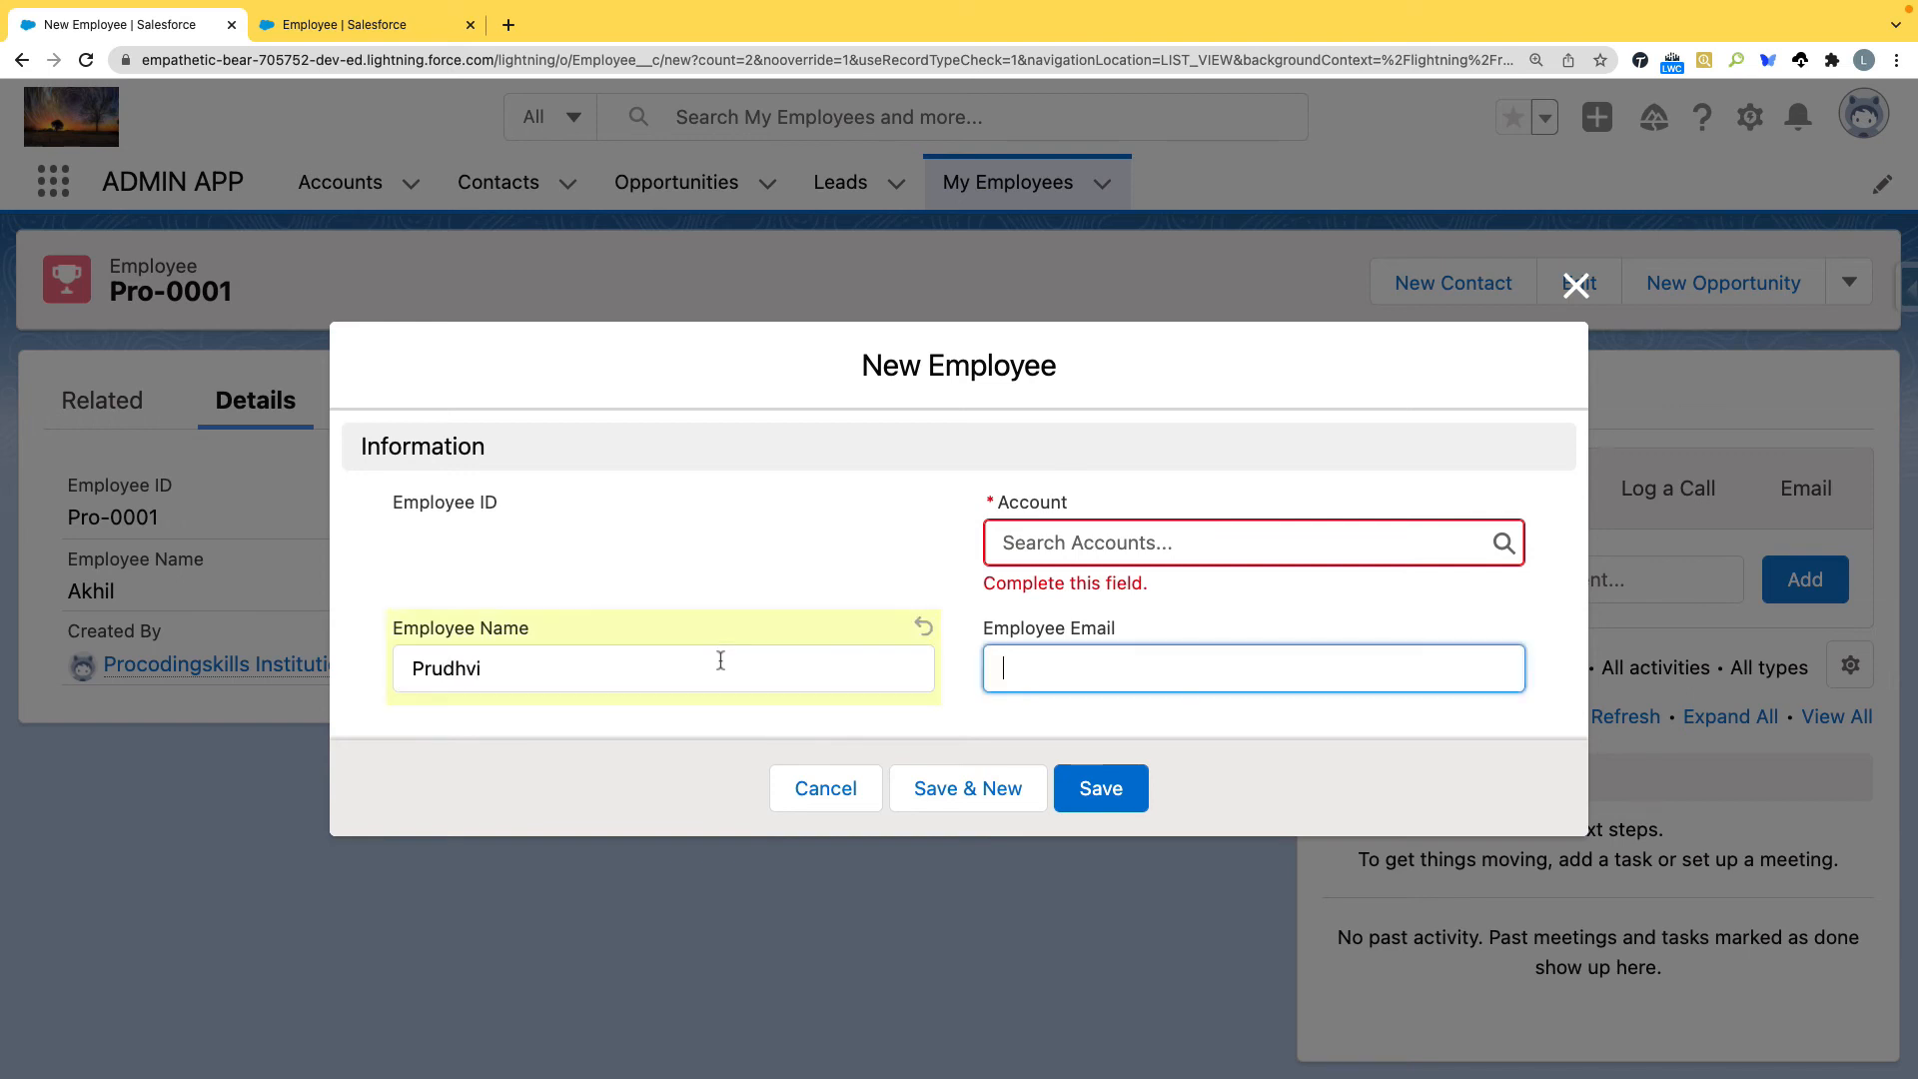
pyautogui.click(1189, 537)
pyautogui.click(1178, 647)
pyautogui.click(1088, 670)
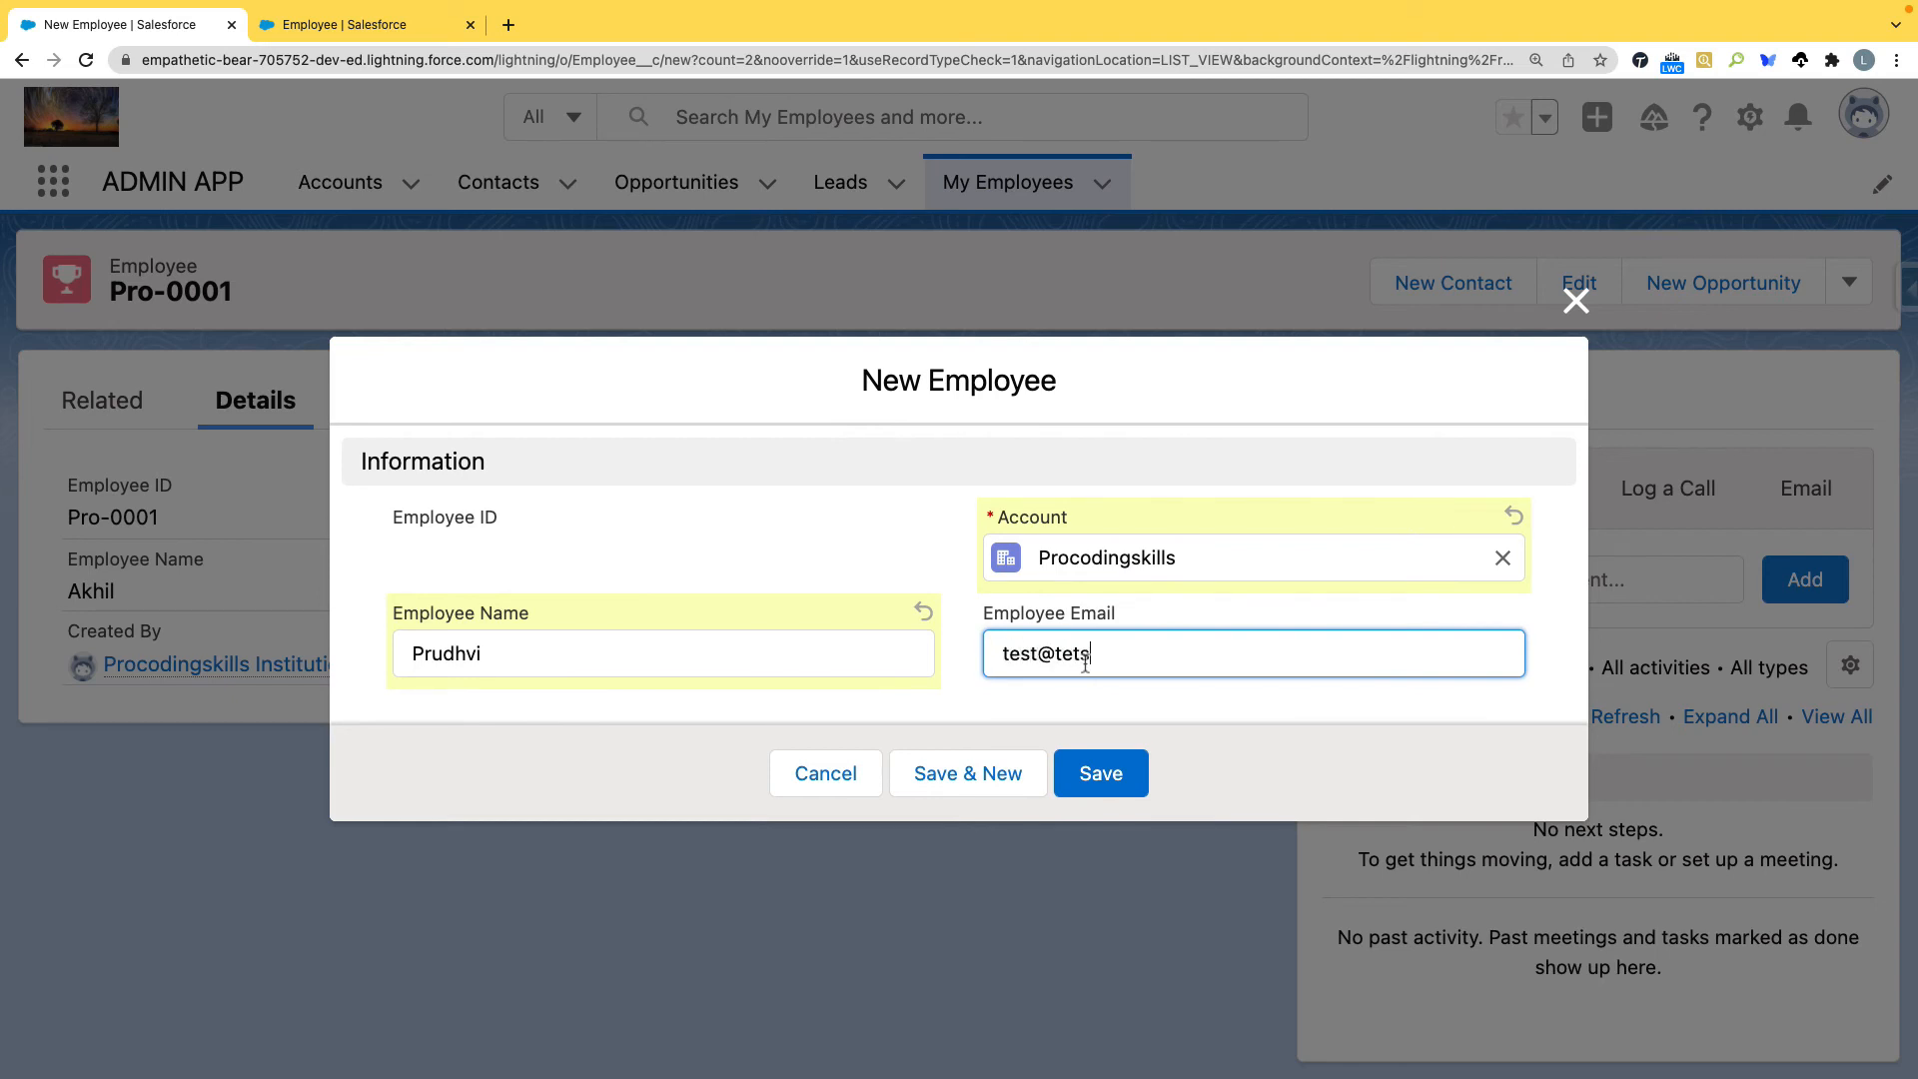
pyautogui.click(1146, 782)
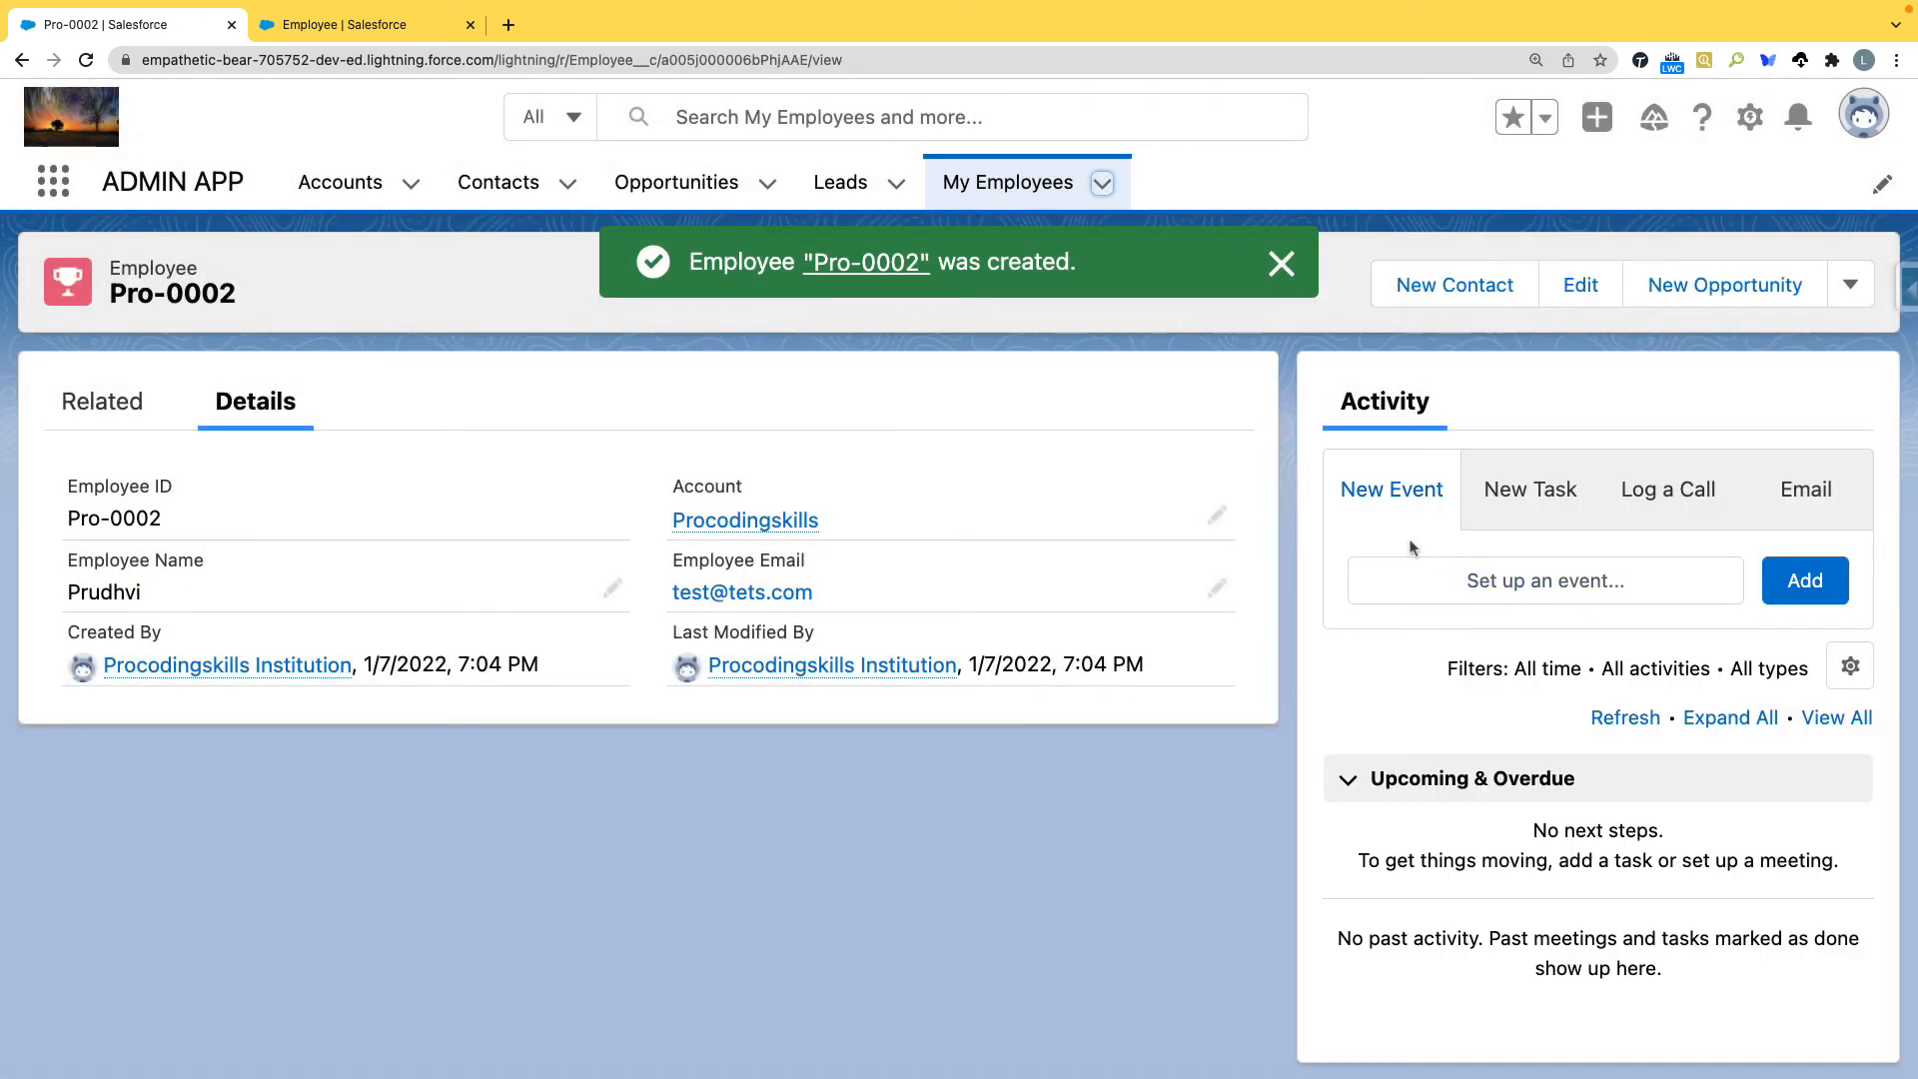
pyautogui.click(1043, 188)
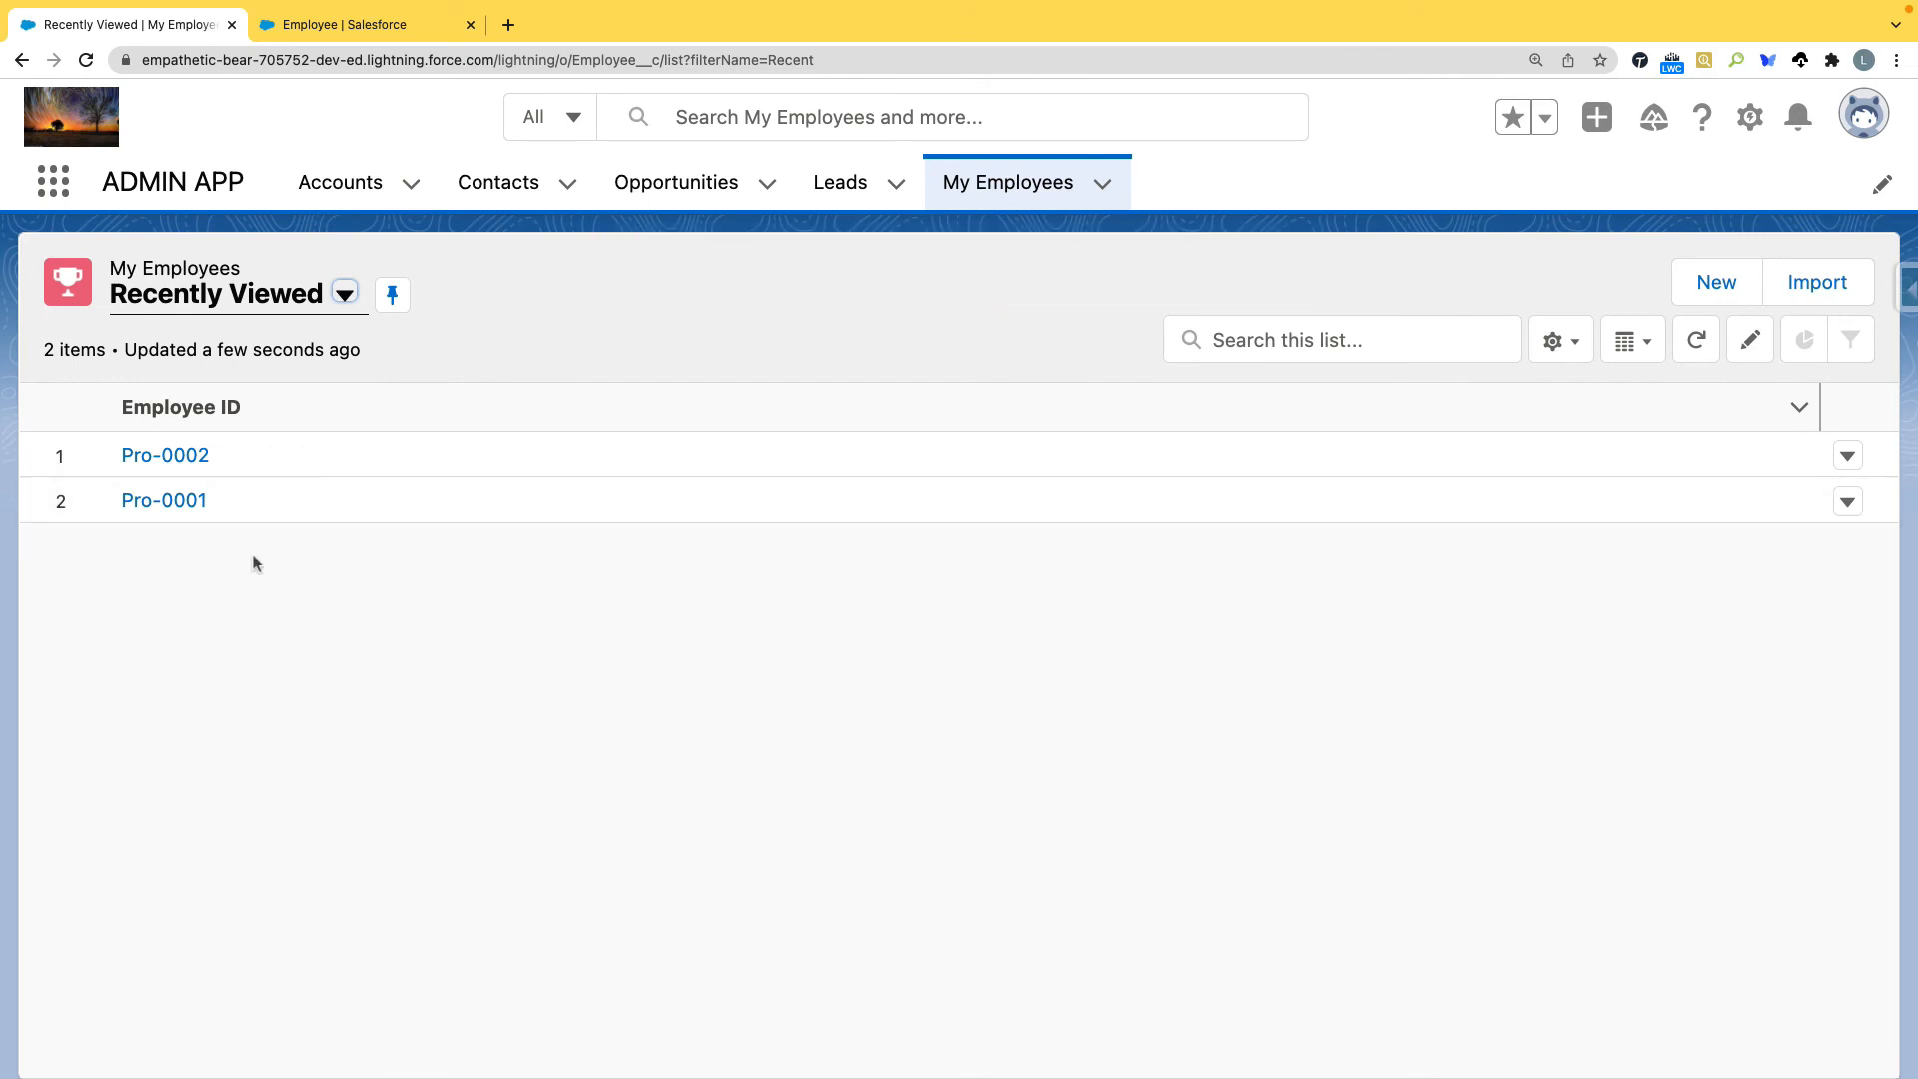
# Open the Procodingskills account and look through all of its detail fields
pyautogui.click(339, 182)
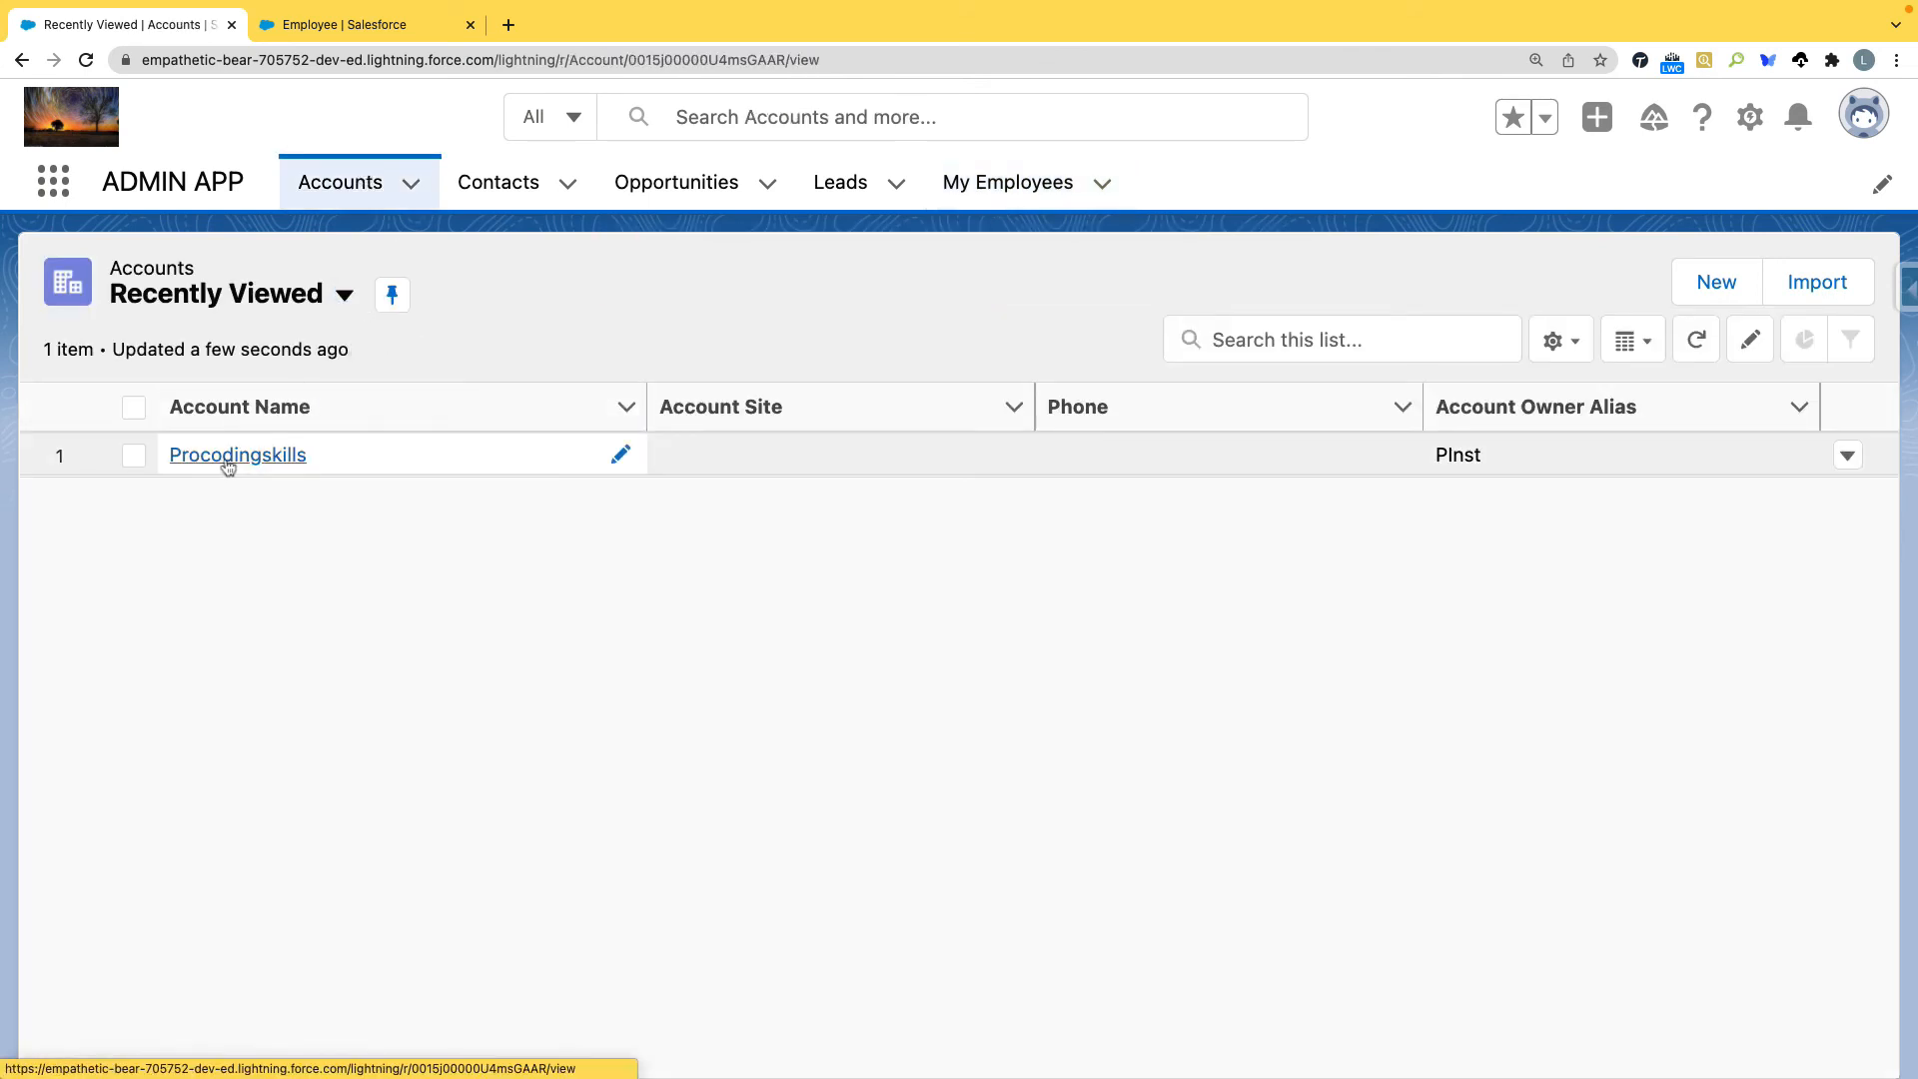
pyautogui.click(229, 459)
pyautogui.click(262, 501)
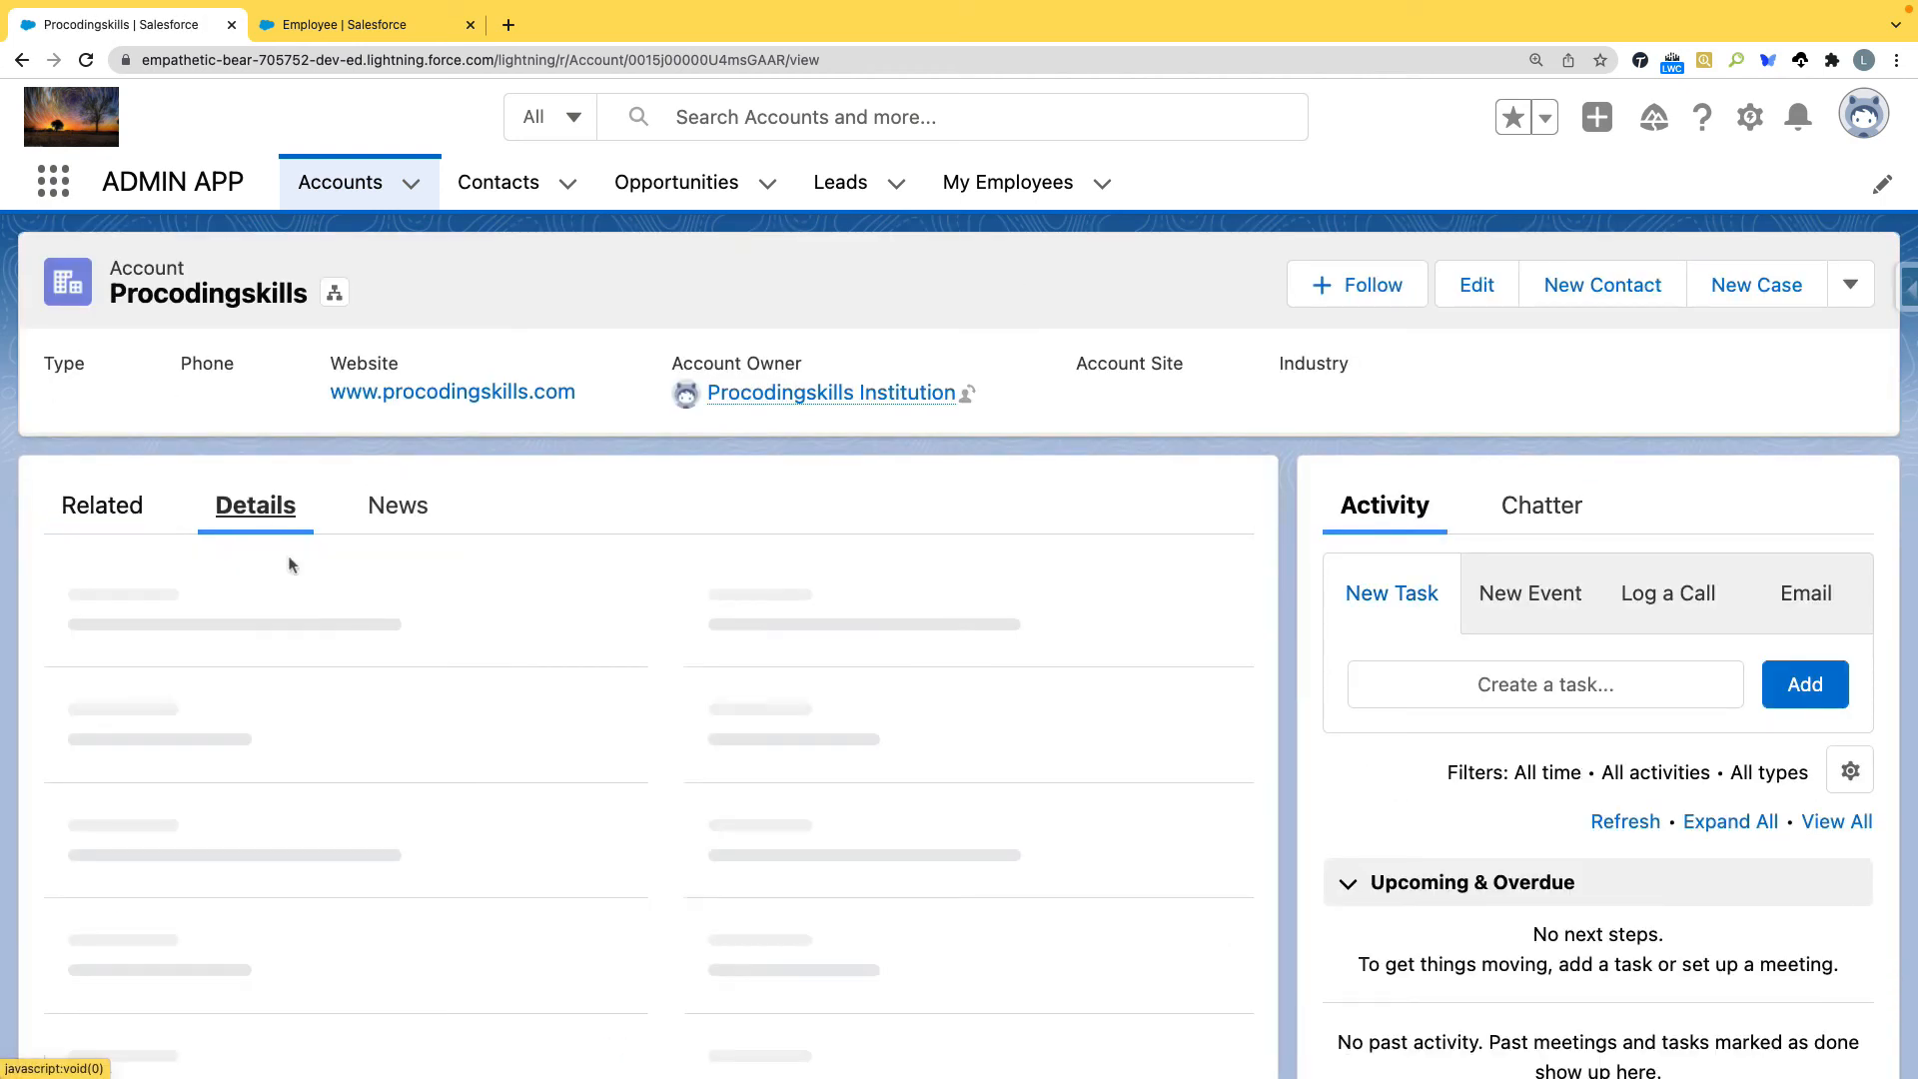
pyautogui.scroll(-2, 286, 561)
pyautogui.scroll(-5, 149, 625)
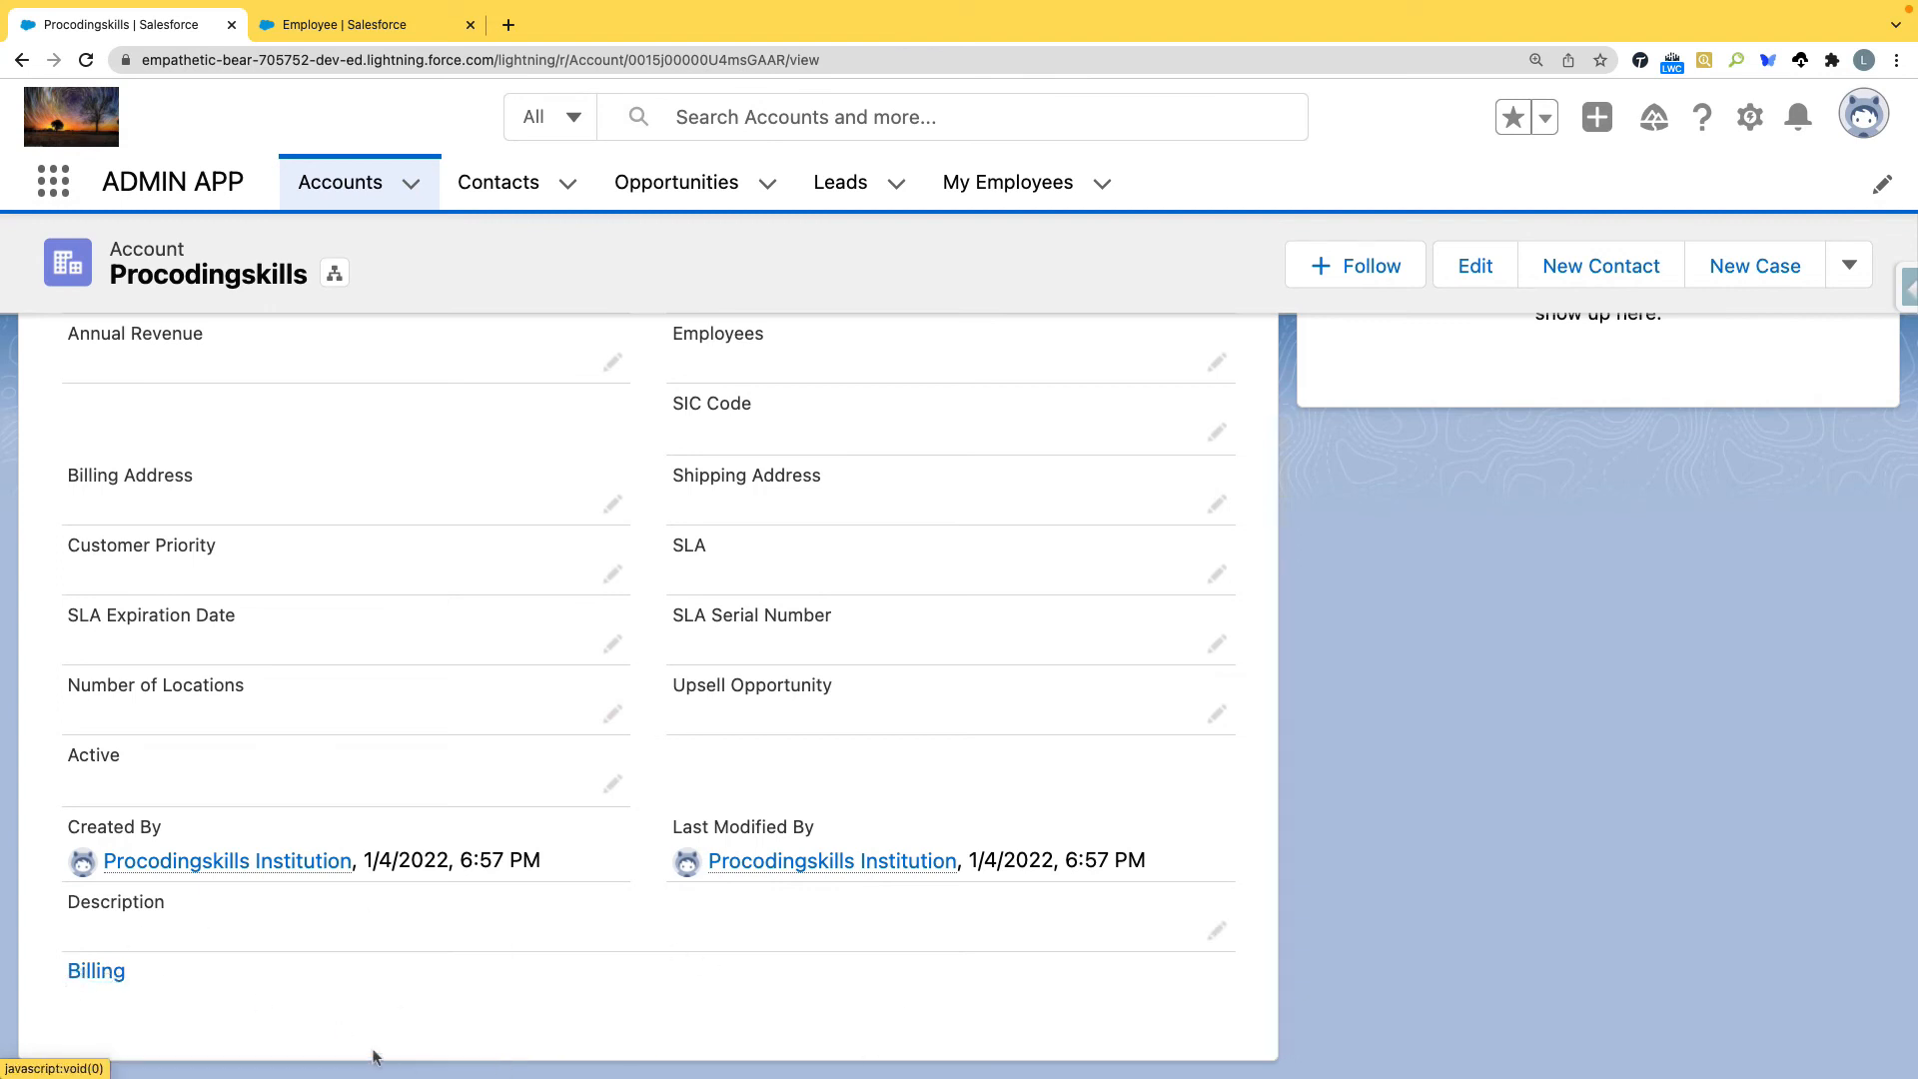
pyautogui.scroll(3, 377, 708)
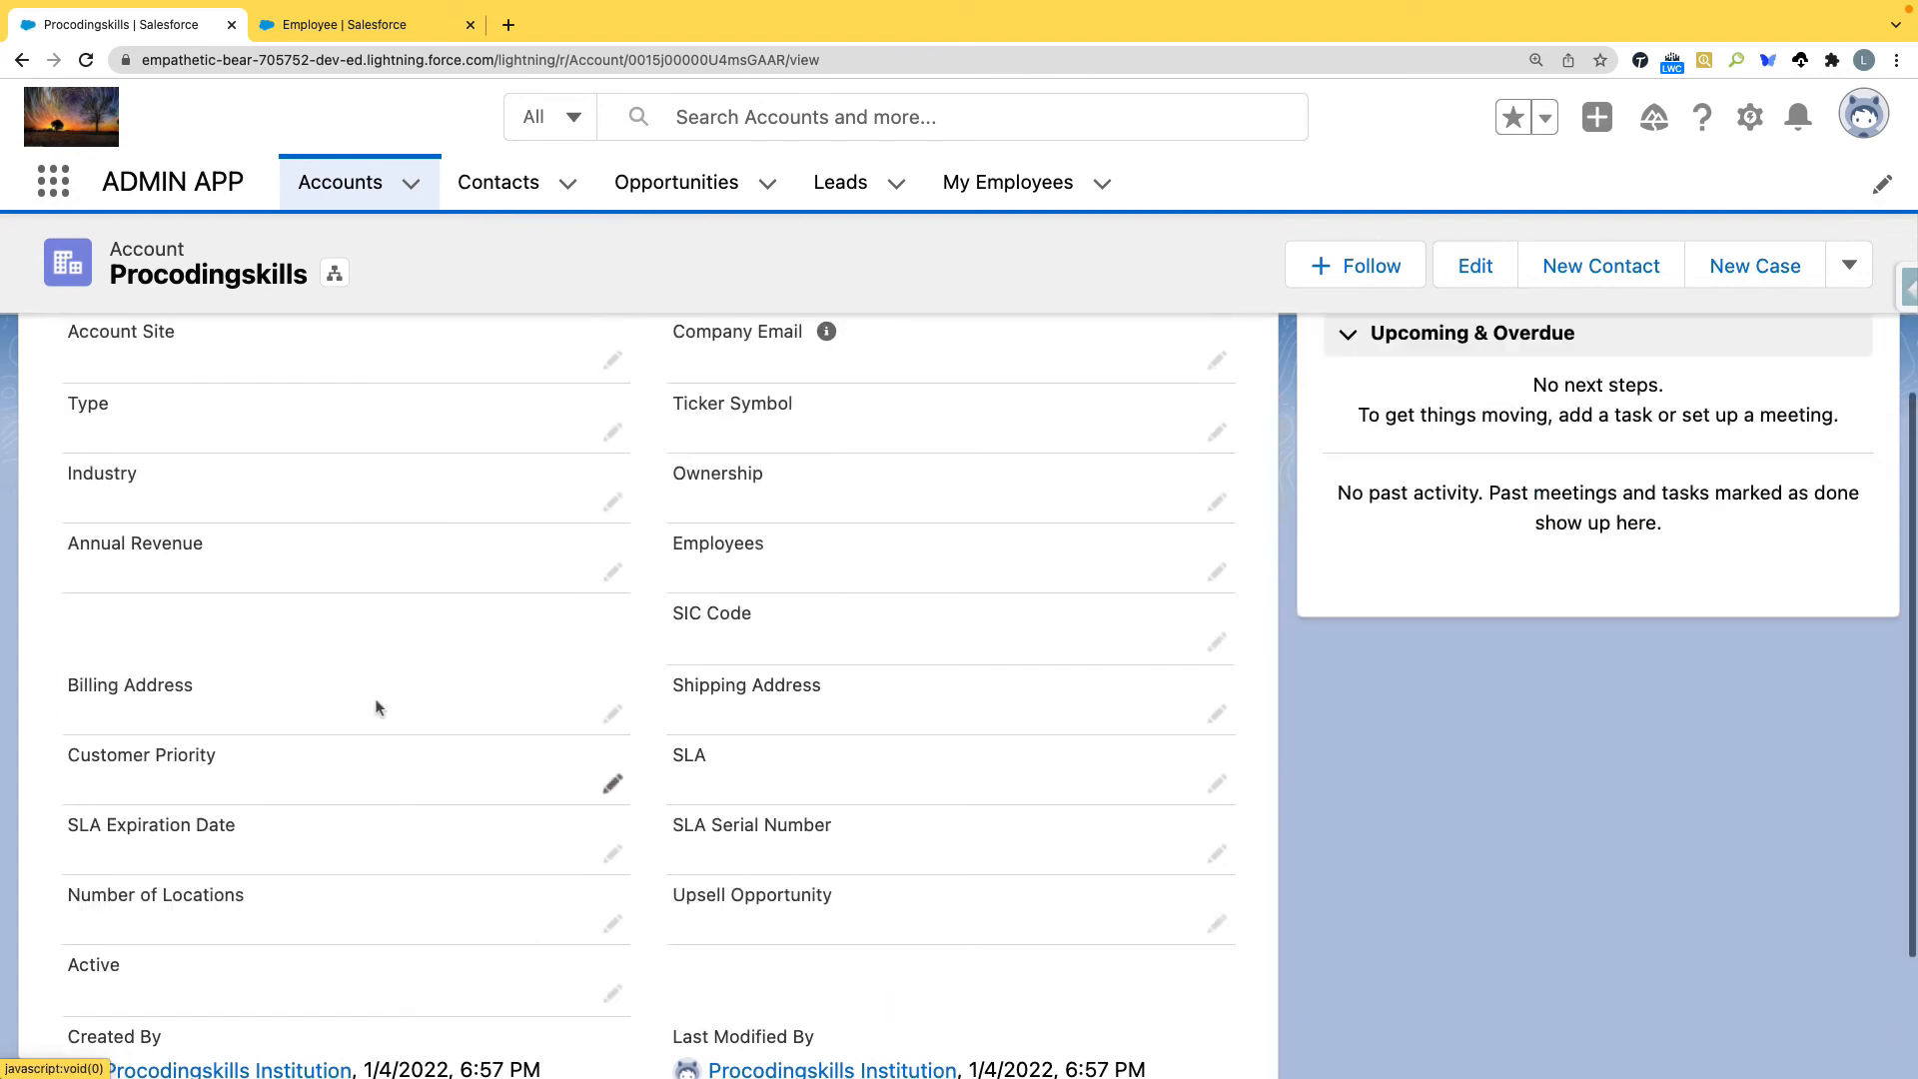
pyautogui.scroll(5, 378, 707)
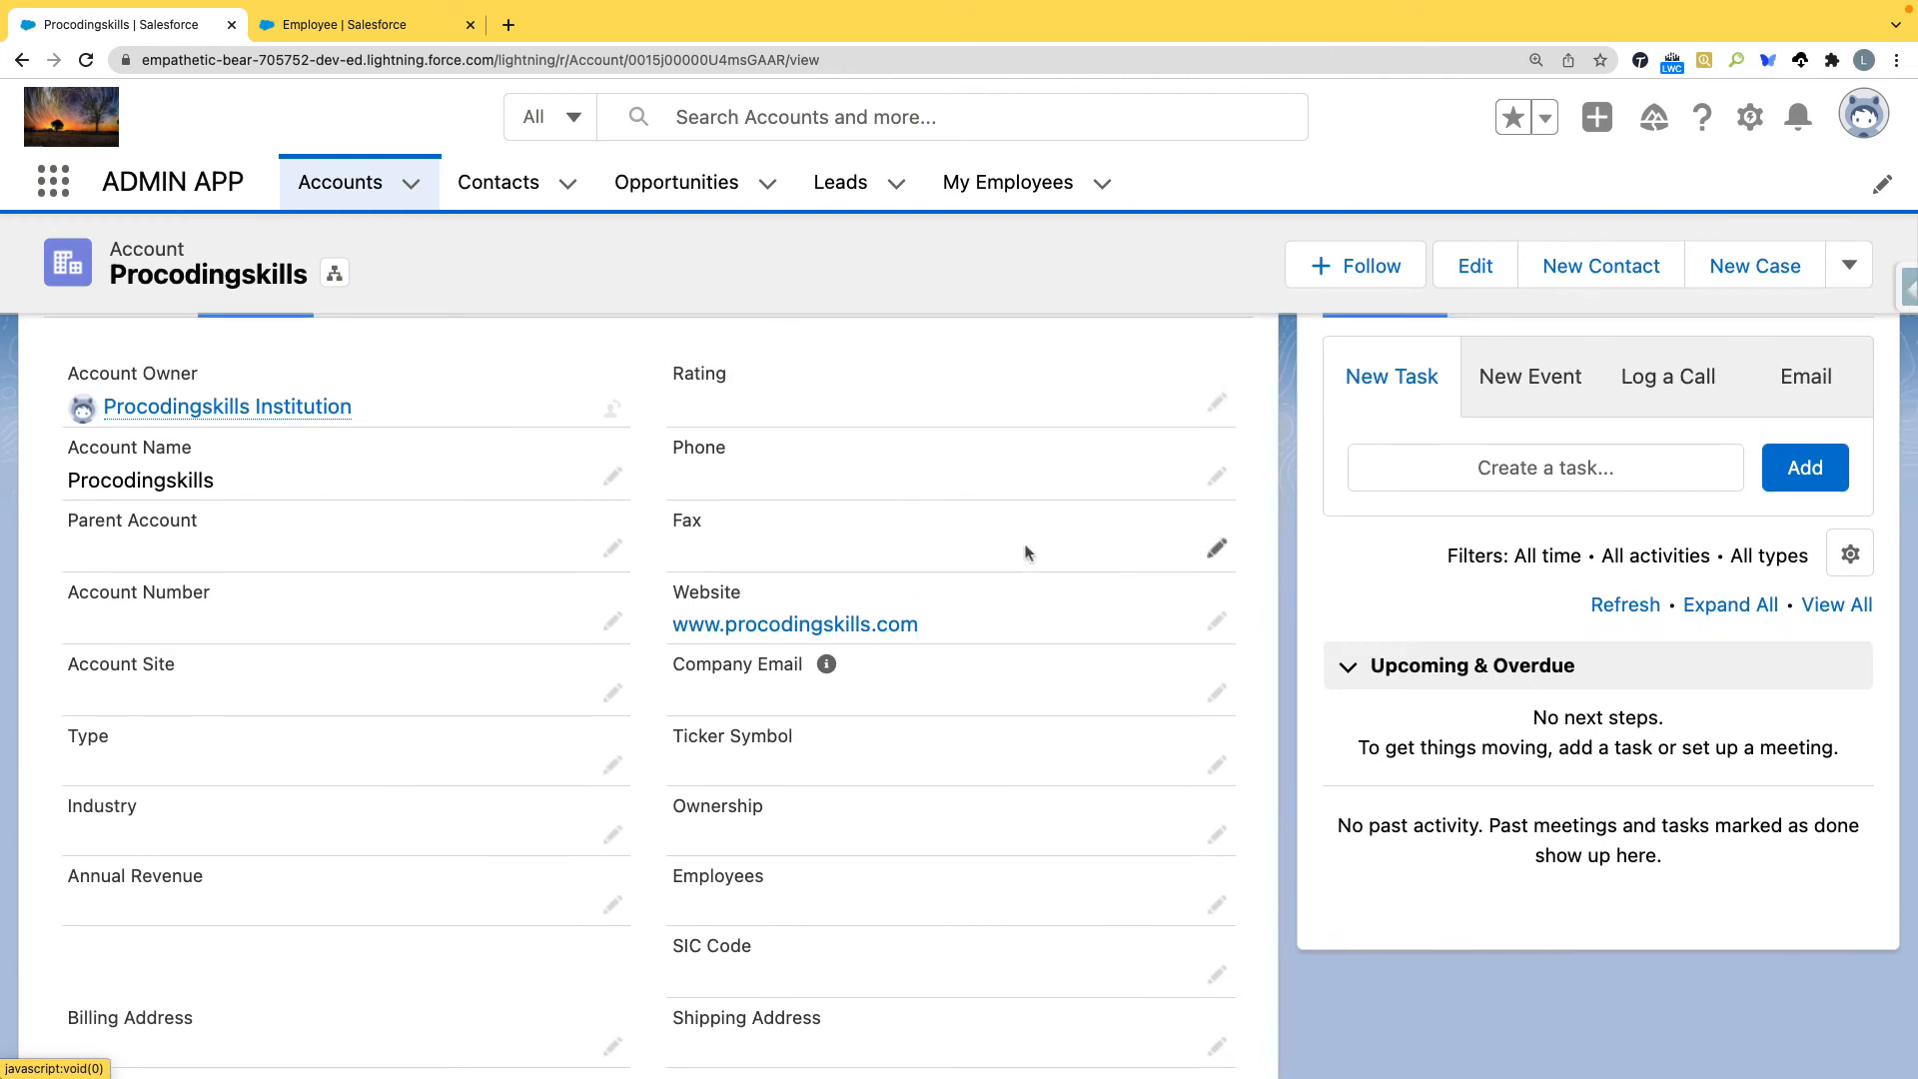
pyautogui.scroll(-8, 860, 663)
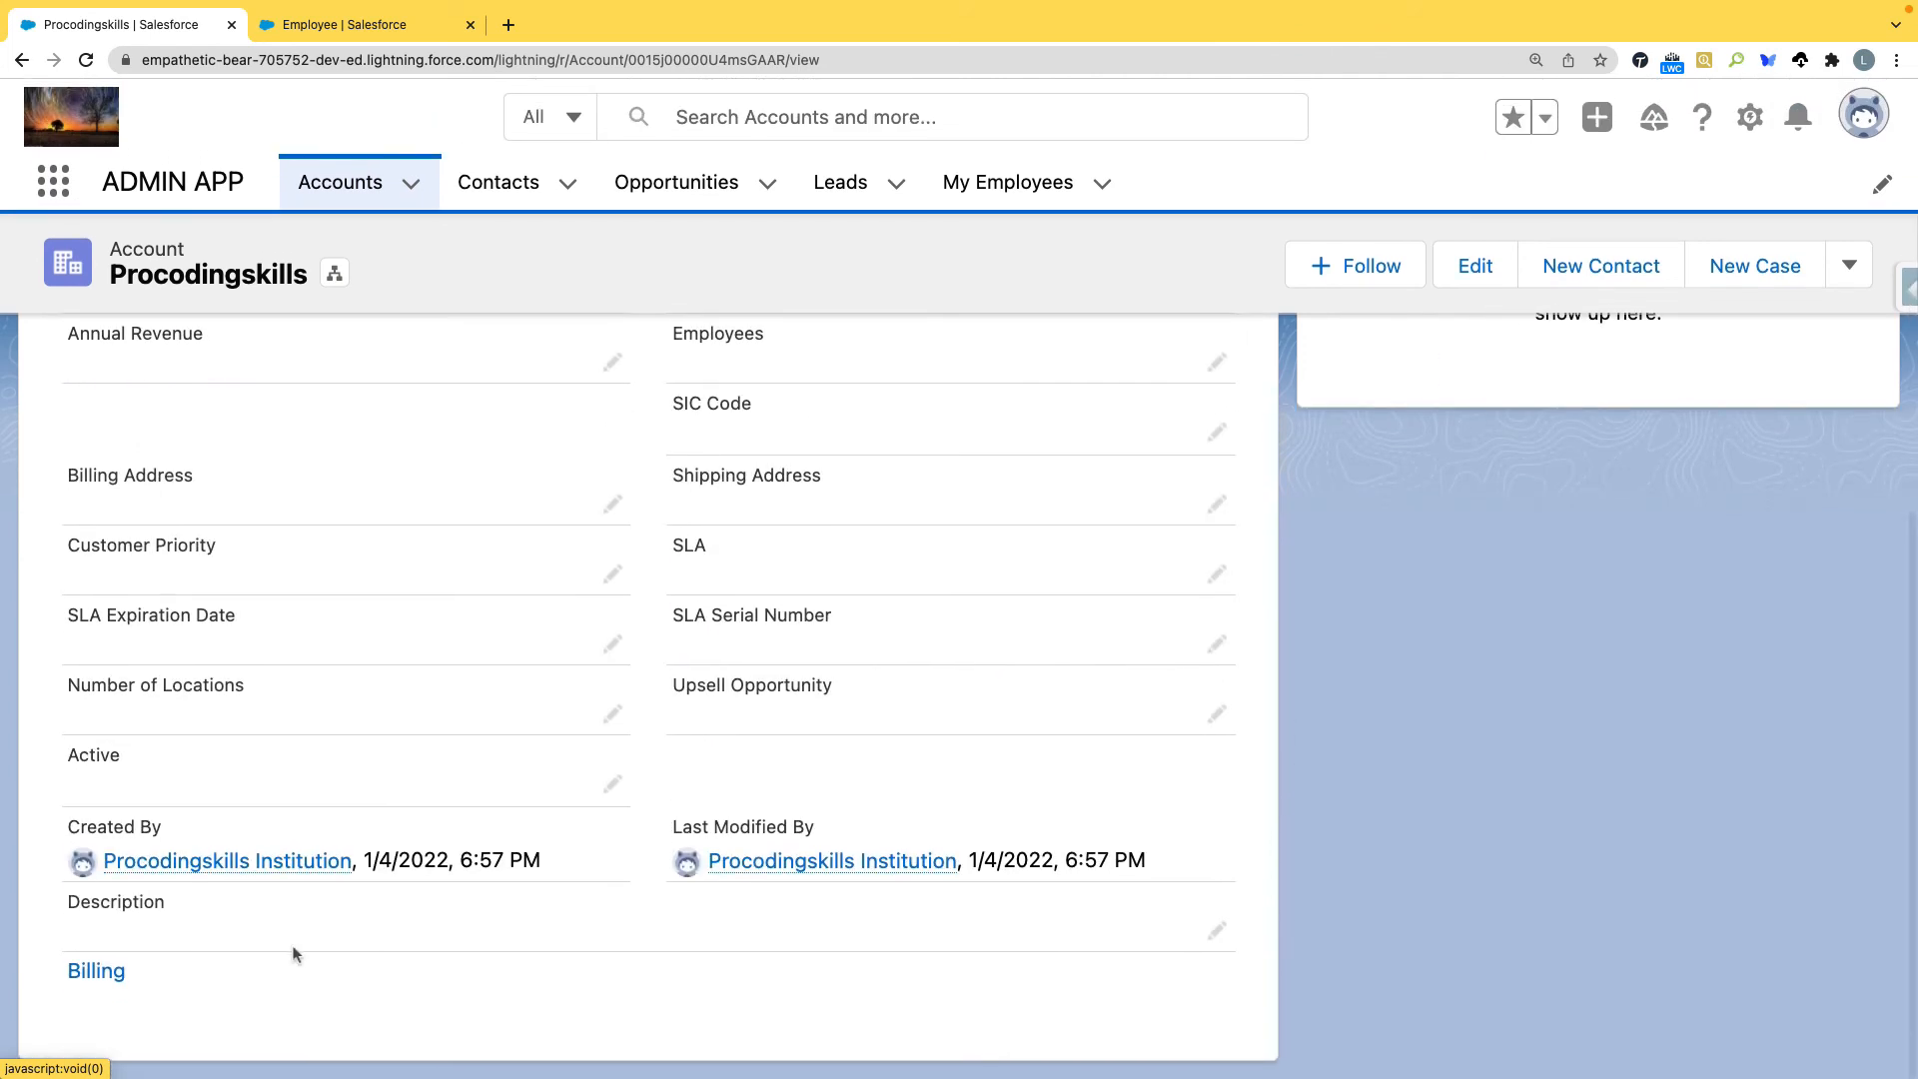
# Check the My Employees related list of the Procodingskills account and compare it with the account's detail fields
pyautogui.scroll(10, 222, 255)
pyautogui.click(111, 511)
pyautogui.scroll(-15, 378, 799)
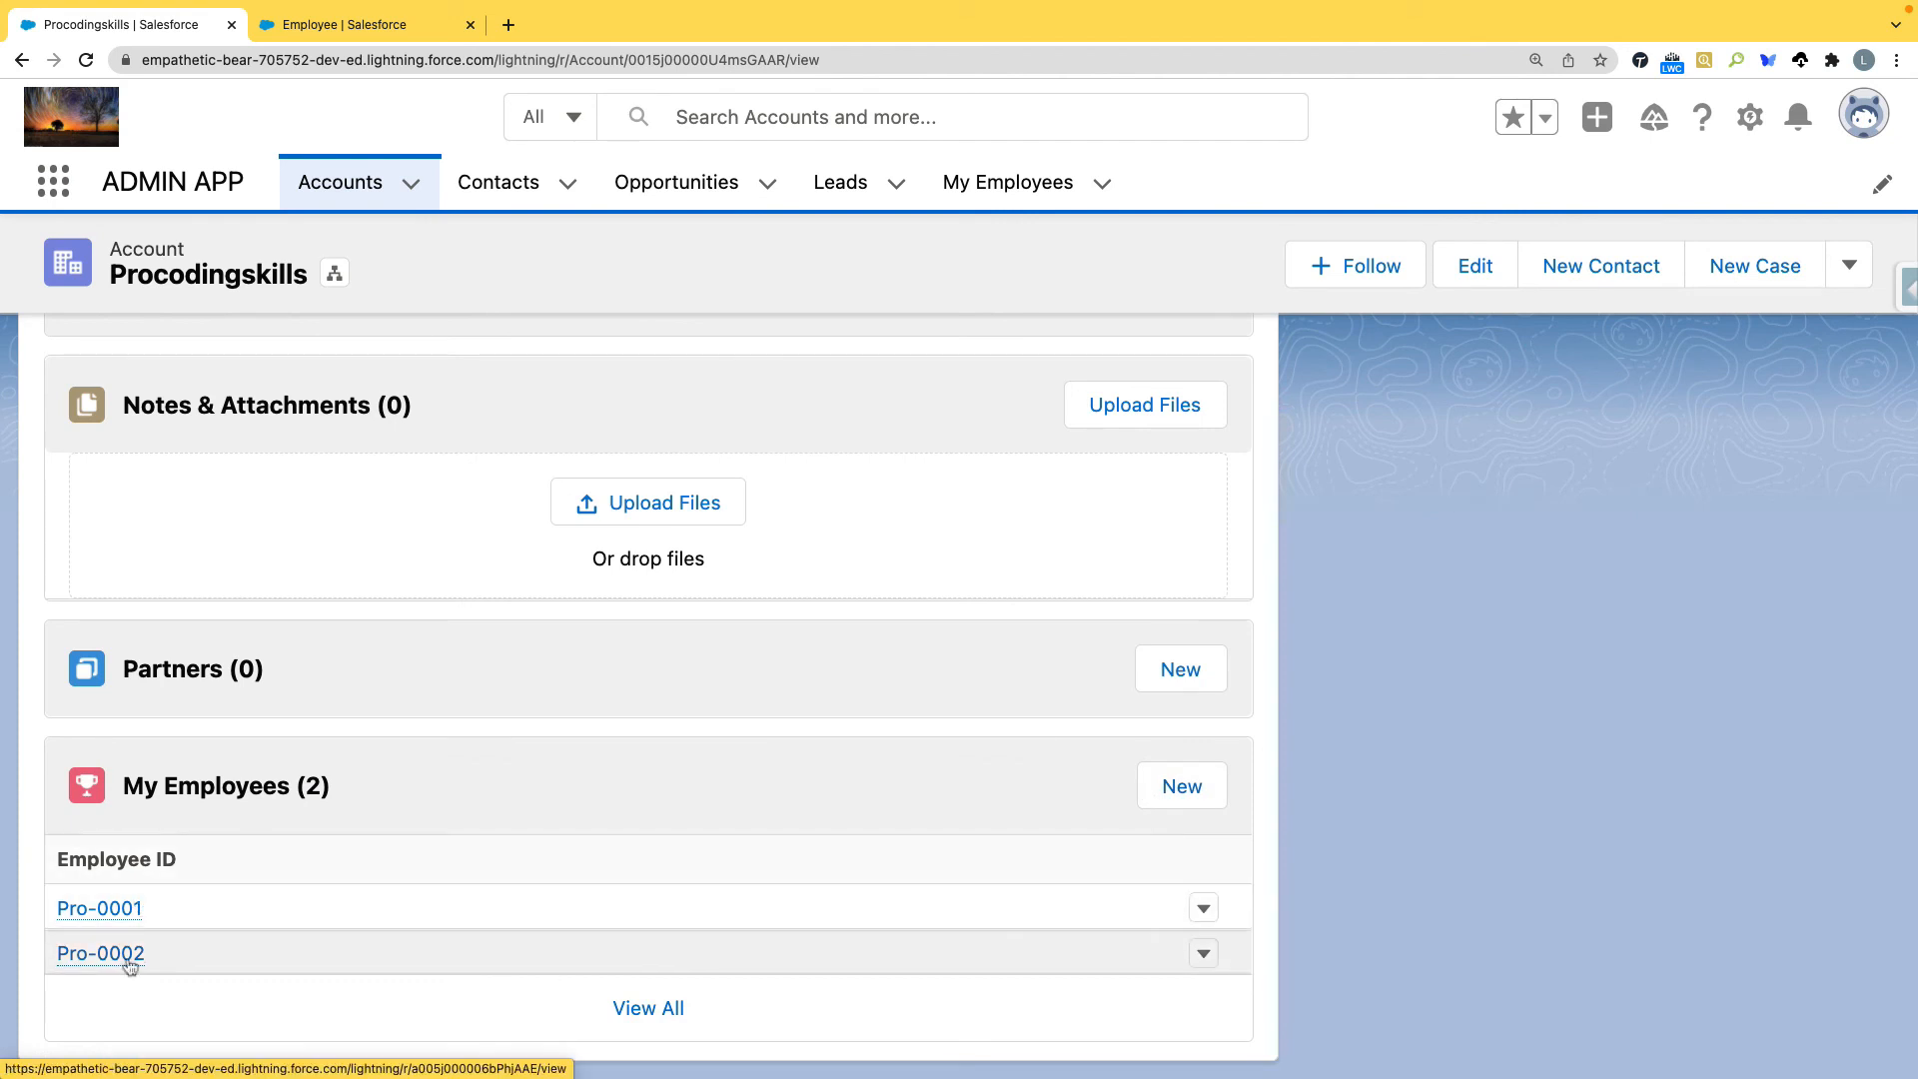
pyautogui.scroll(15, 257, 616)
pyautogui.scroll(-1, 257, 616)
pyautogui.click(258, 505)
pyautogui.scroll(-10, 573, 663)
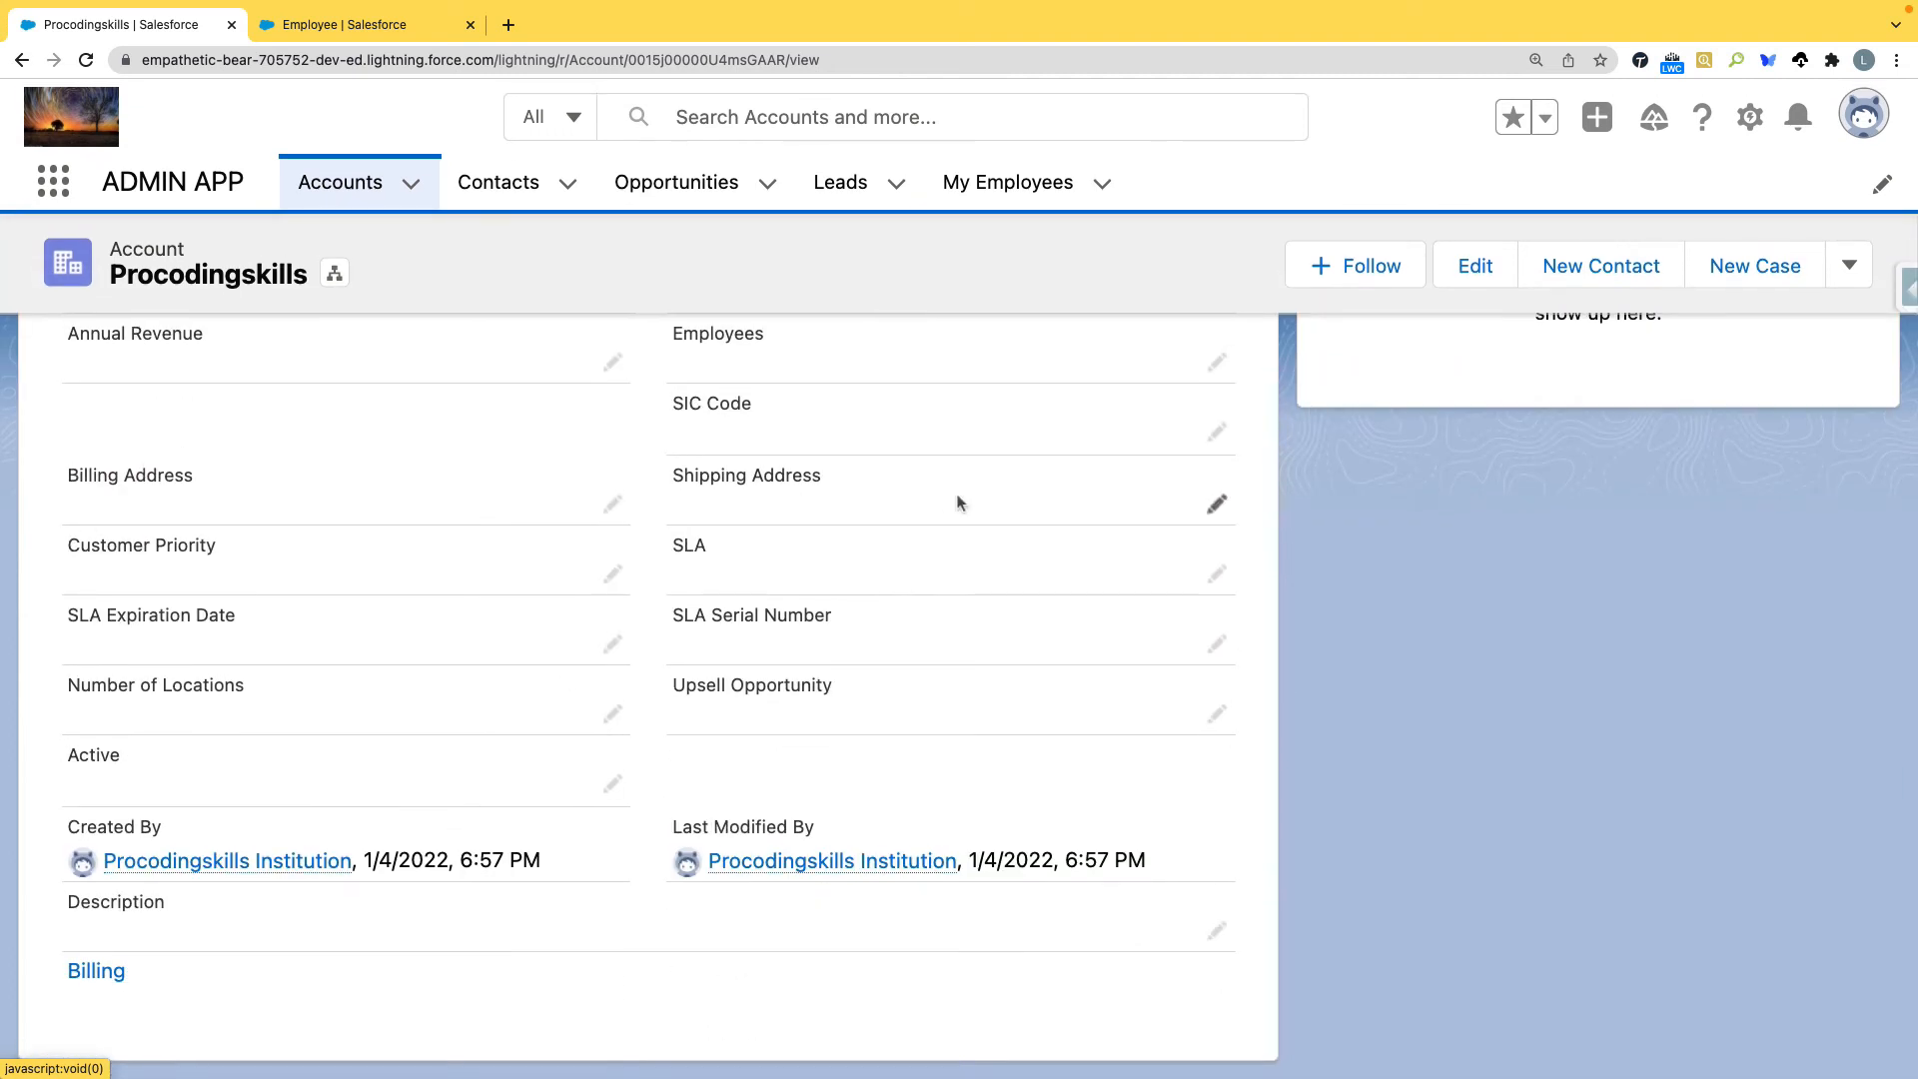
pyautogui.scroll(10, 895, 449)
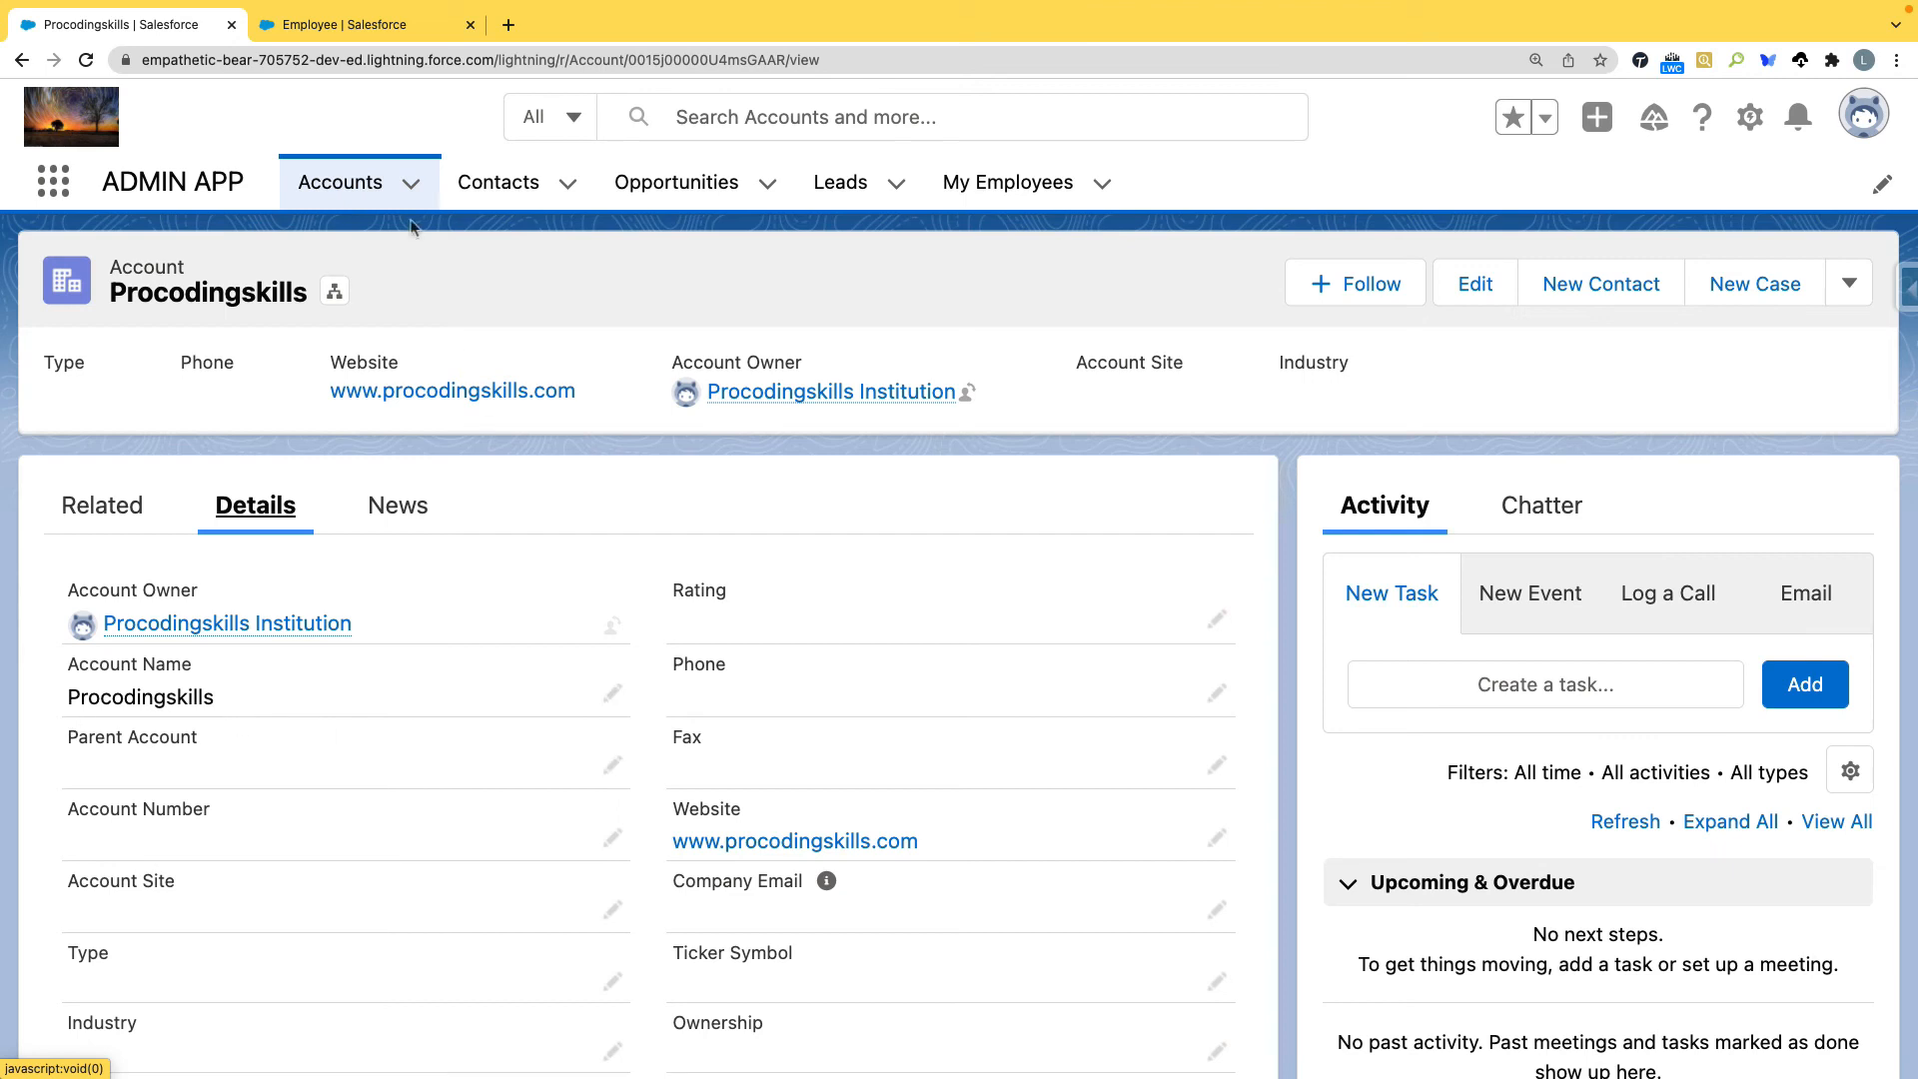
# Return to Object Manager in Setup and open the Account object's Fields & Relationships
pyautogui.click(360, 25)
pyautogui.click(140, 25)
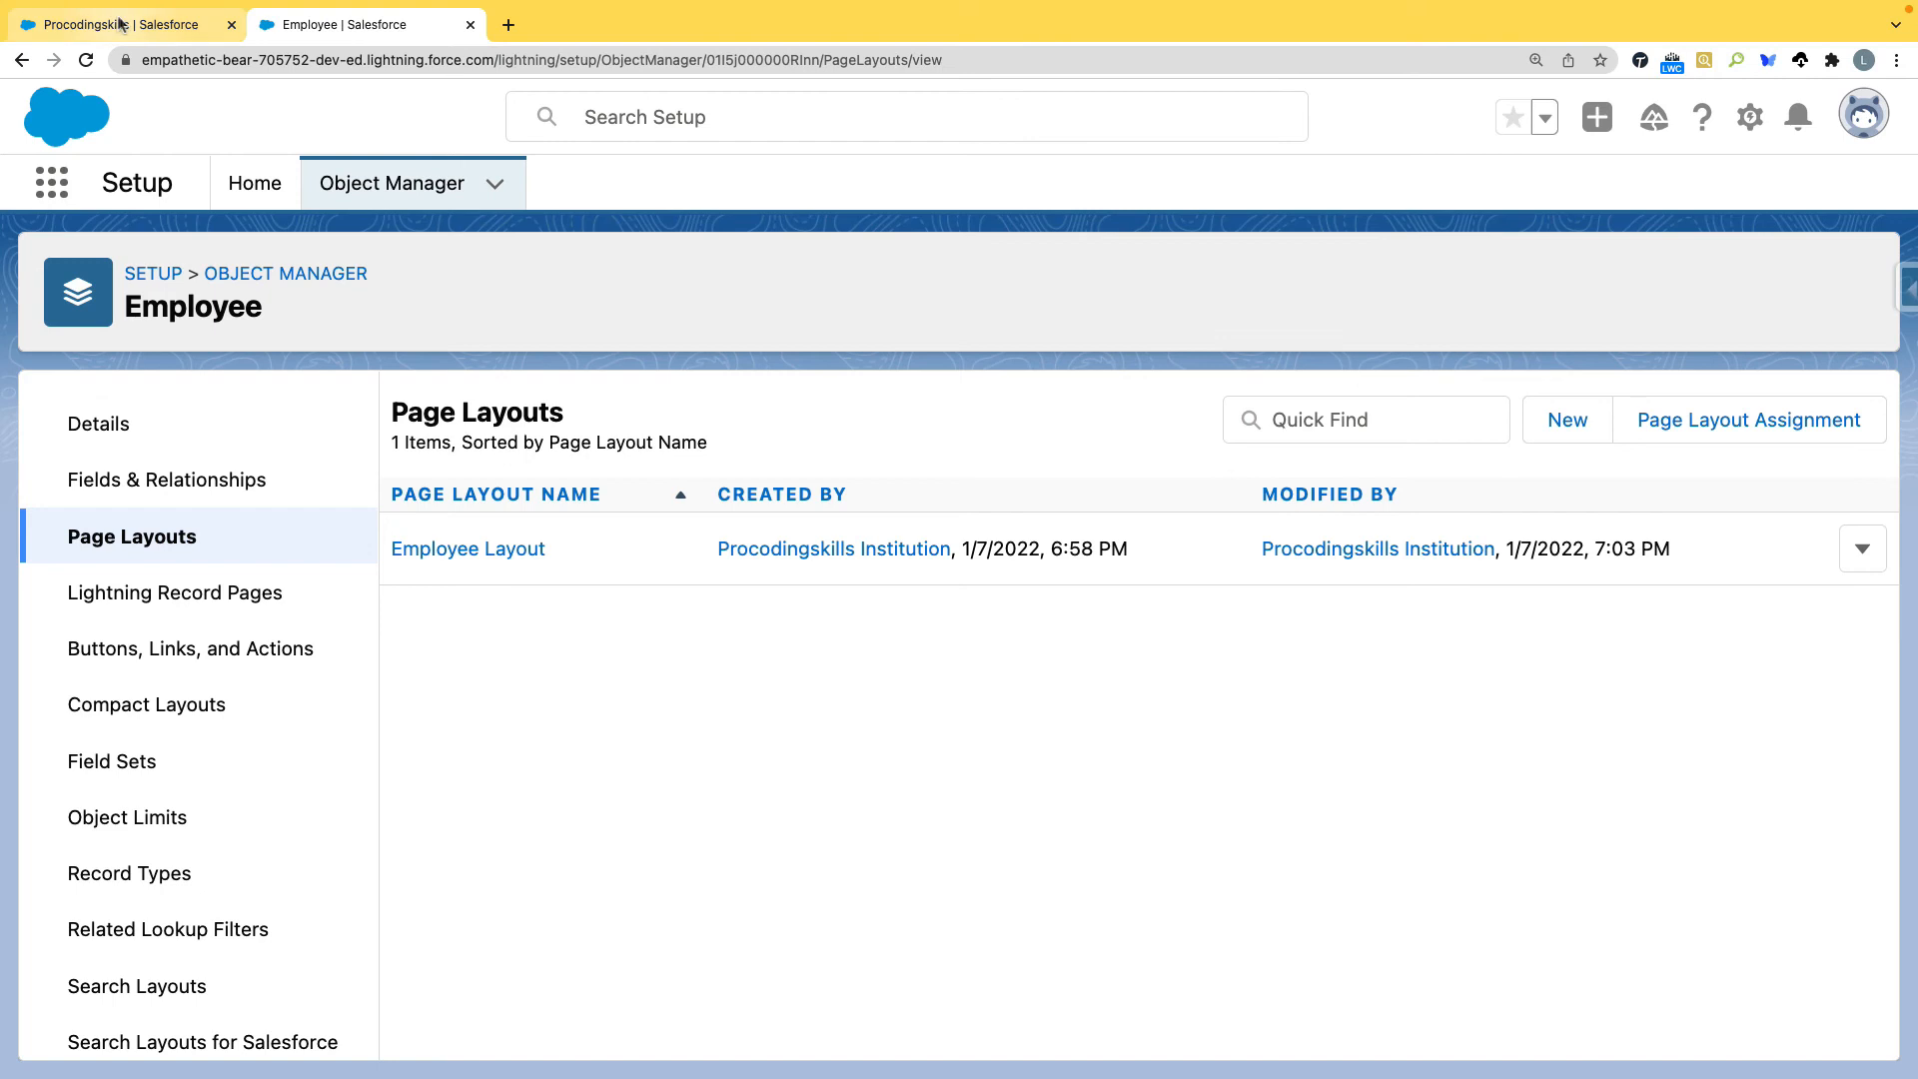
pyautogui.click(323, 22)
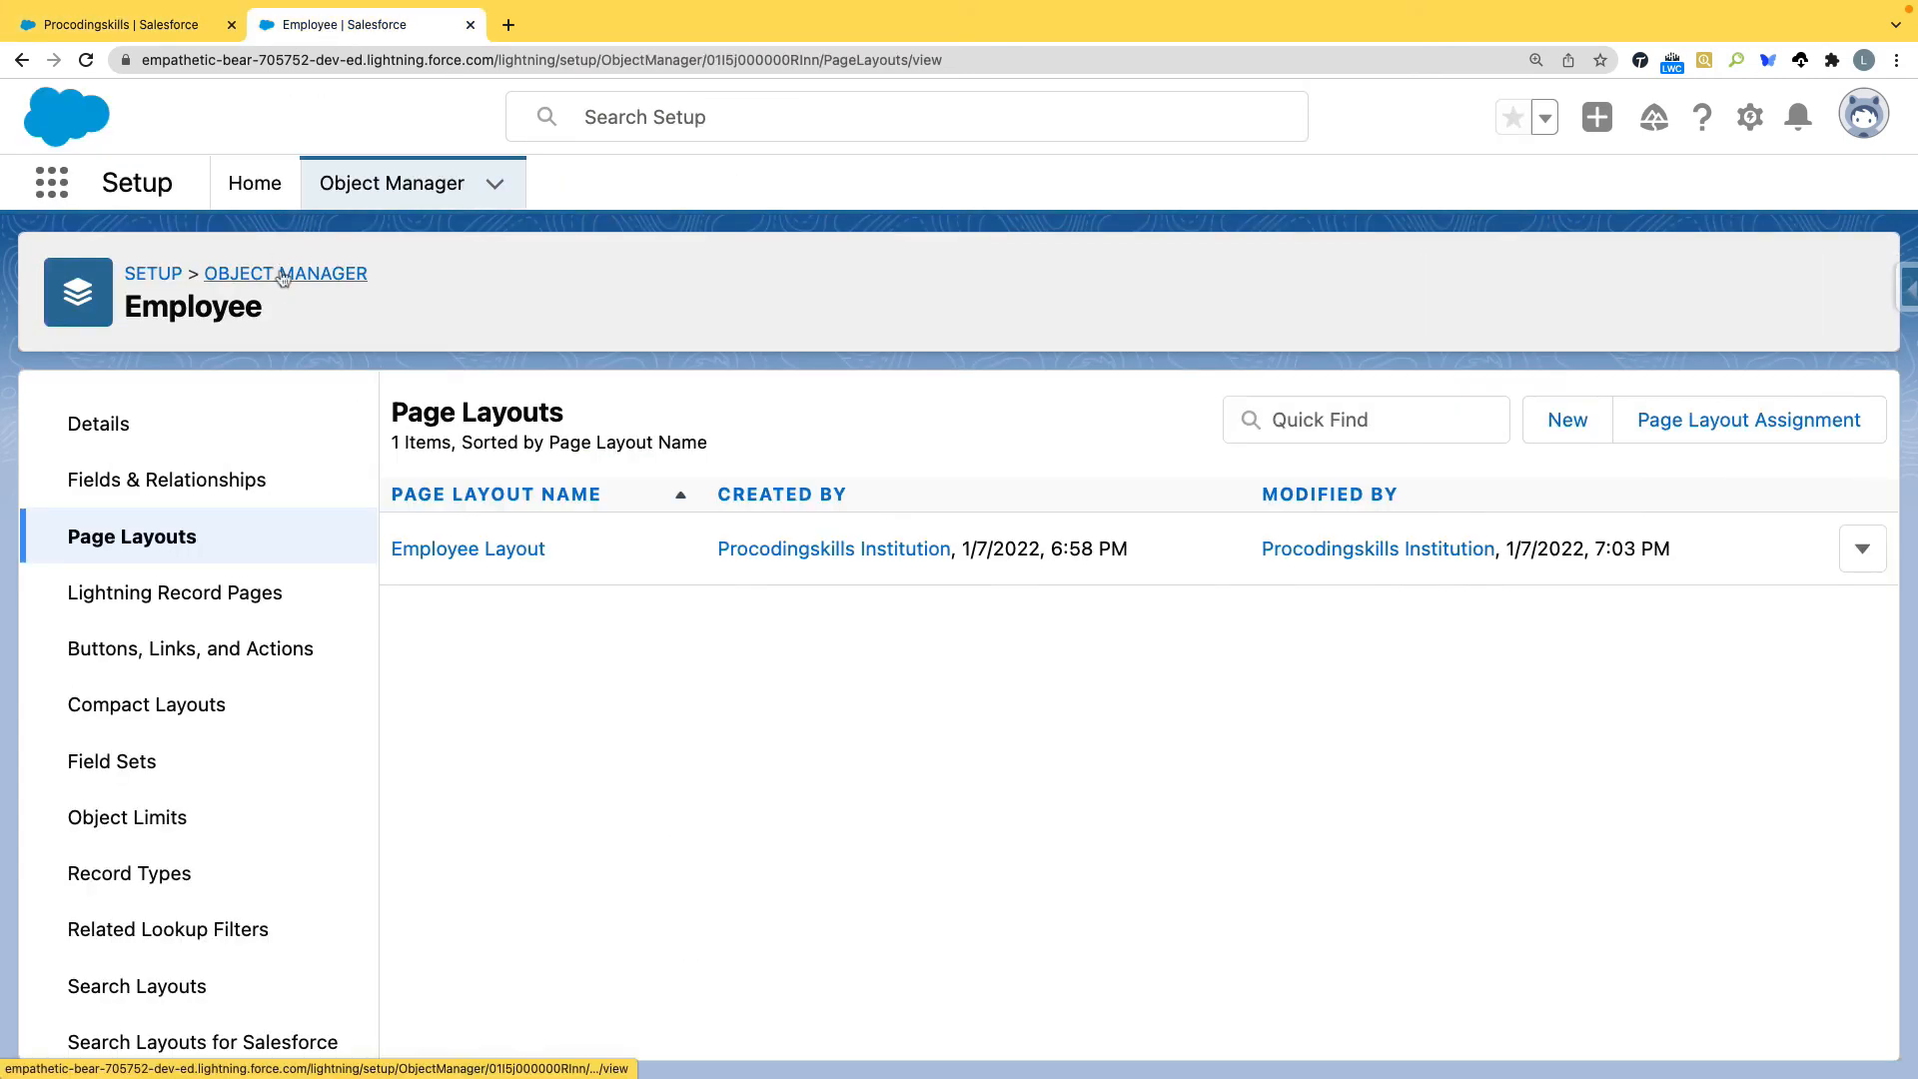
pyautogui.click(284, 275)
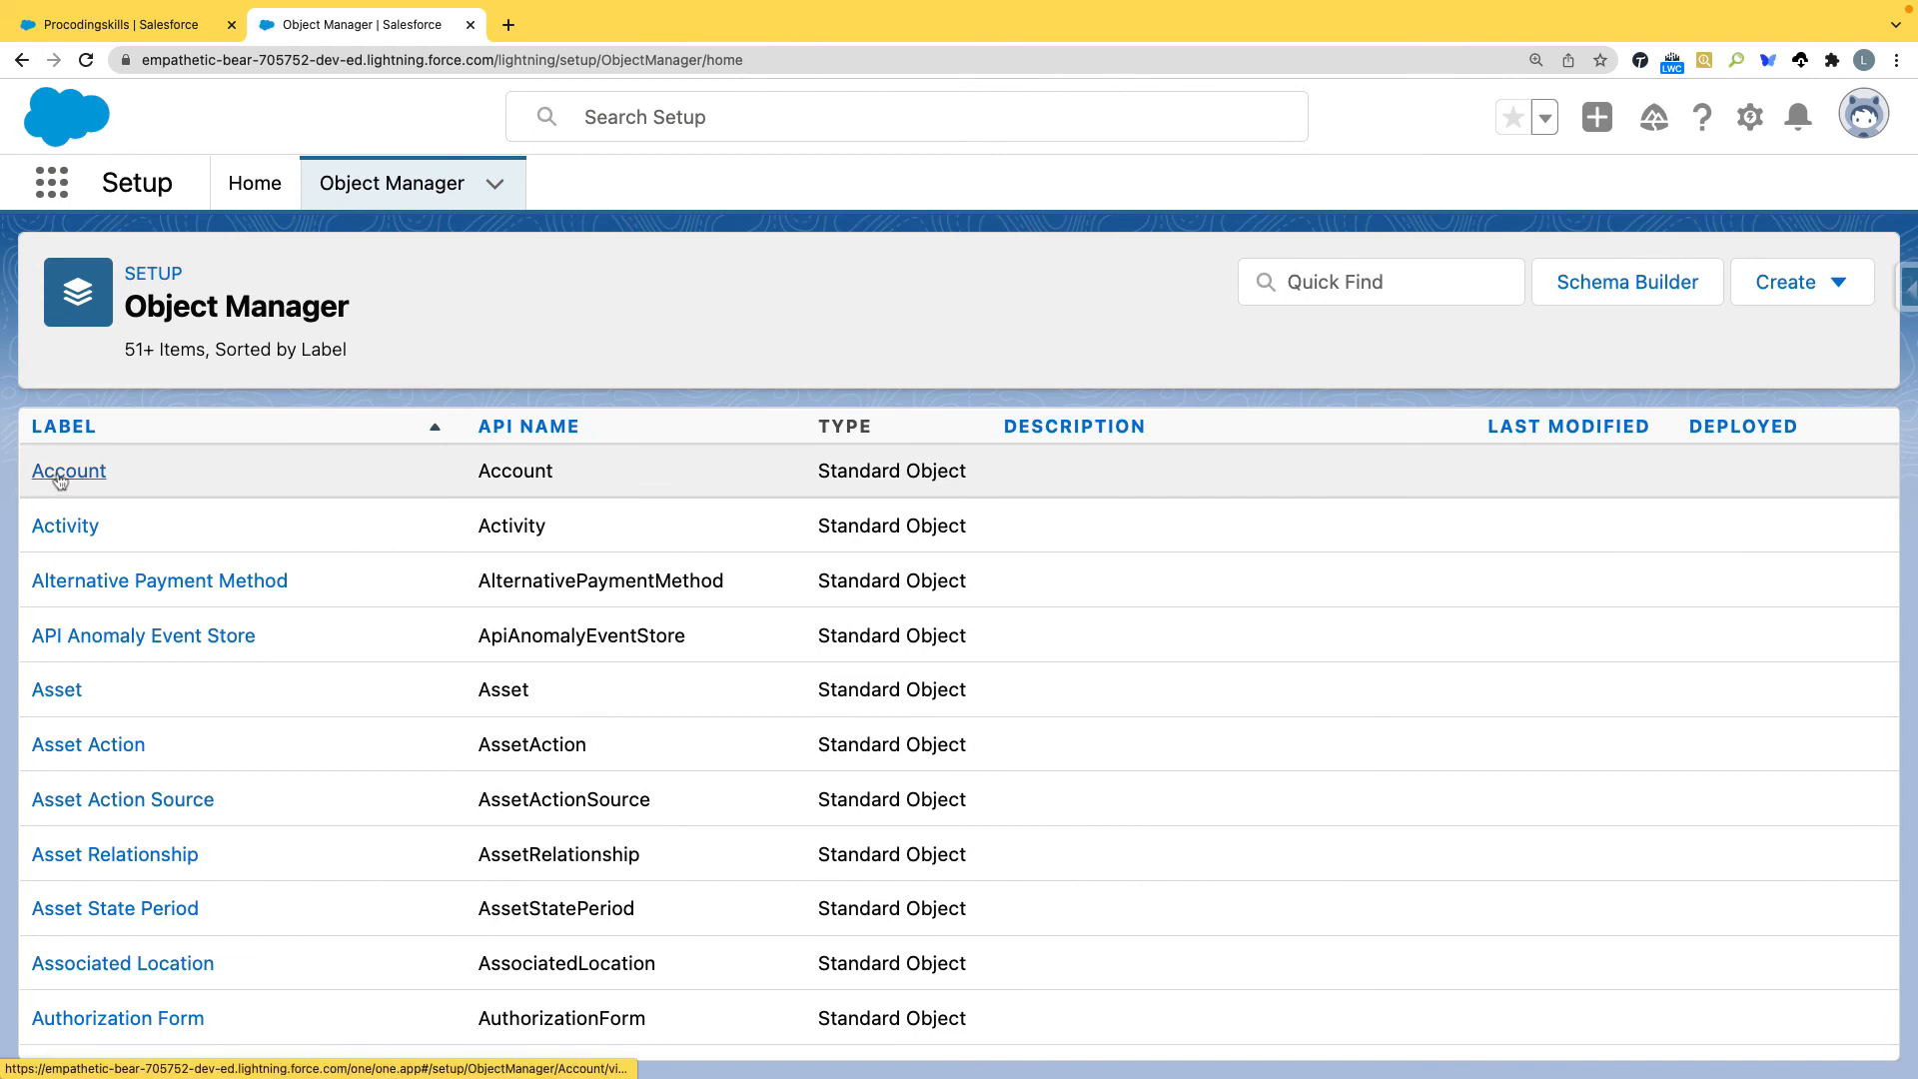
pyautogui.click(60, 477)
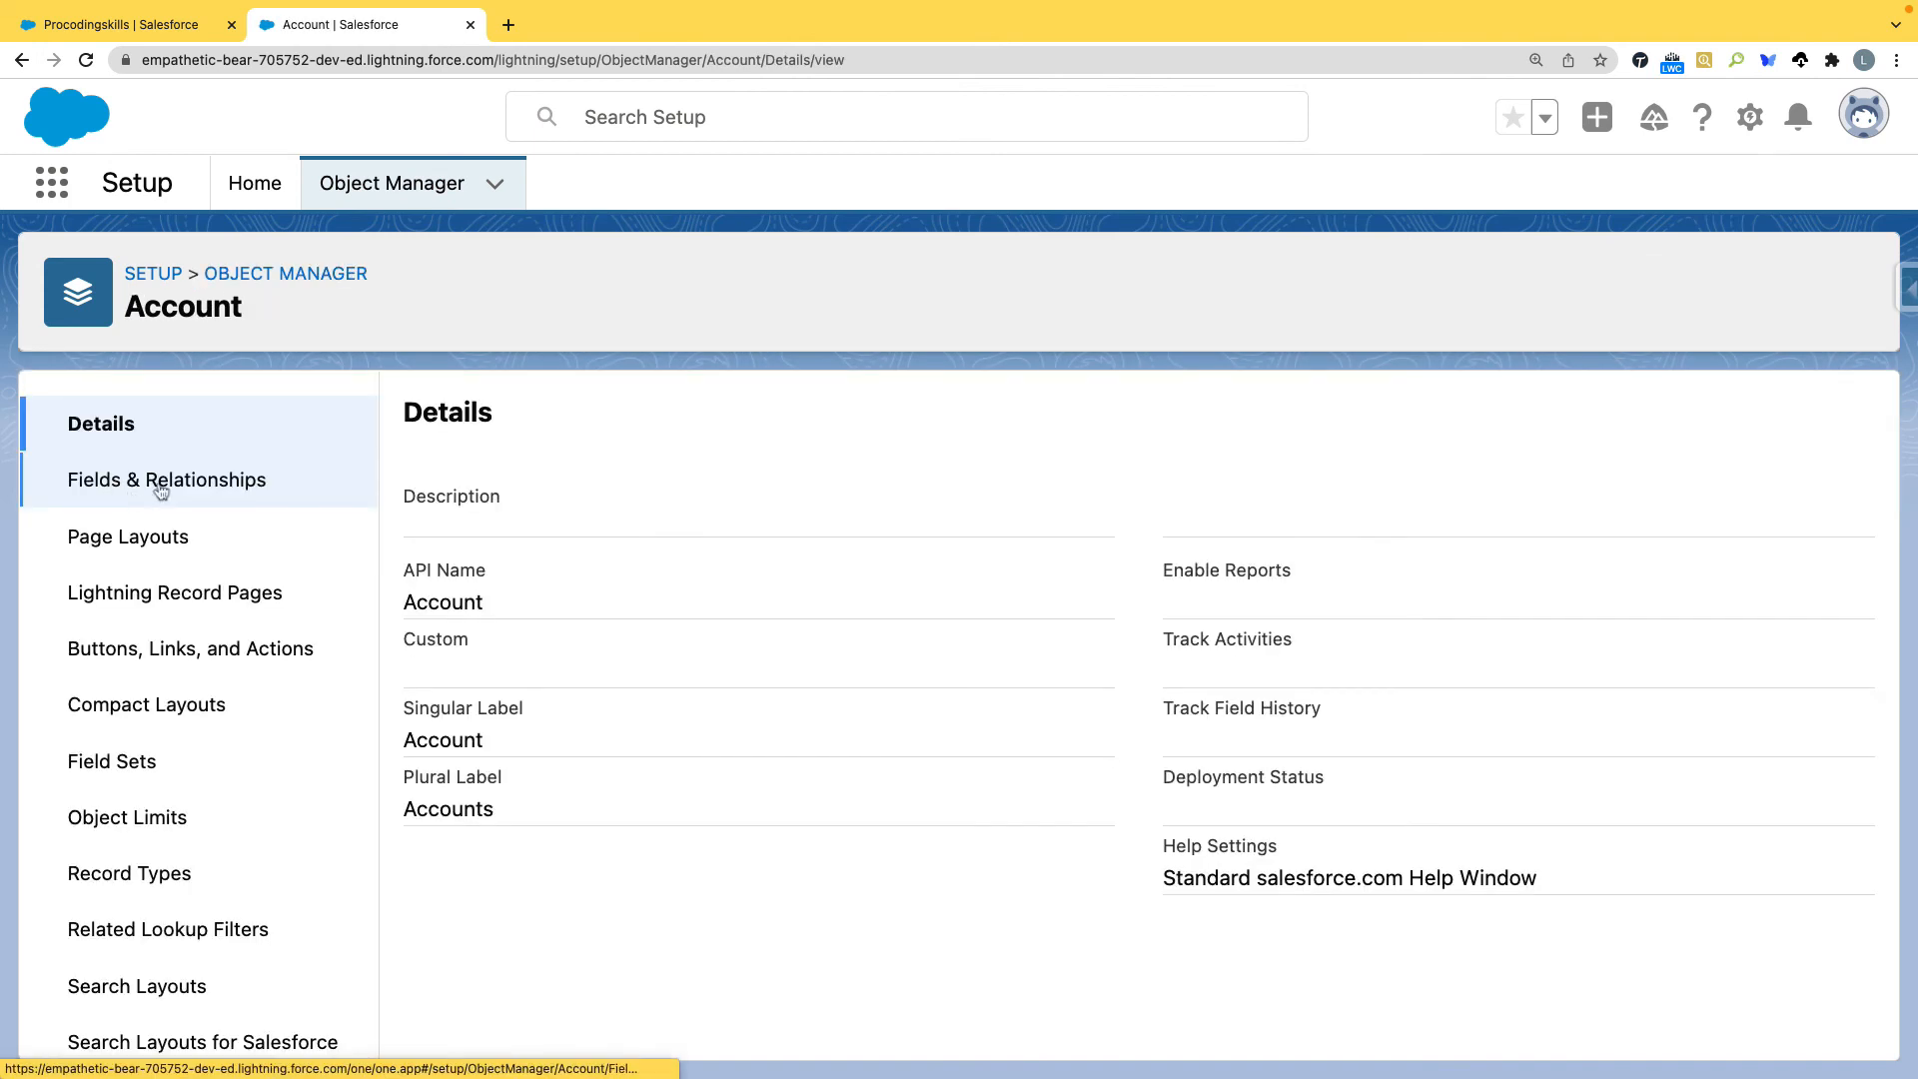
pyautogui.click(262, 481)
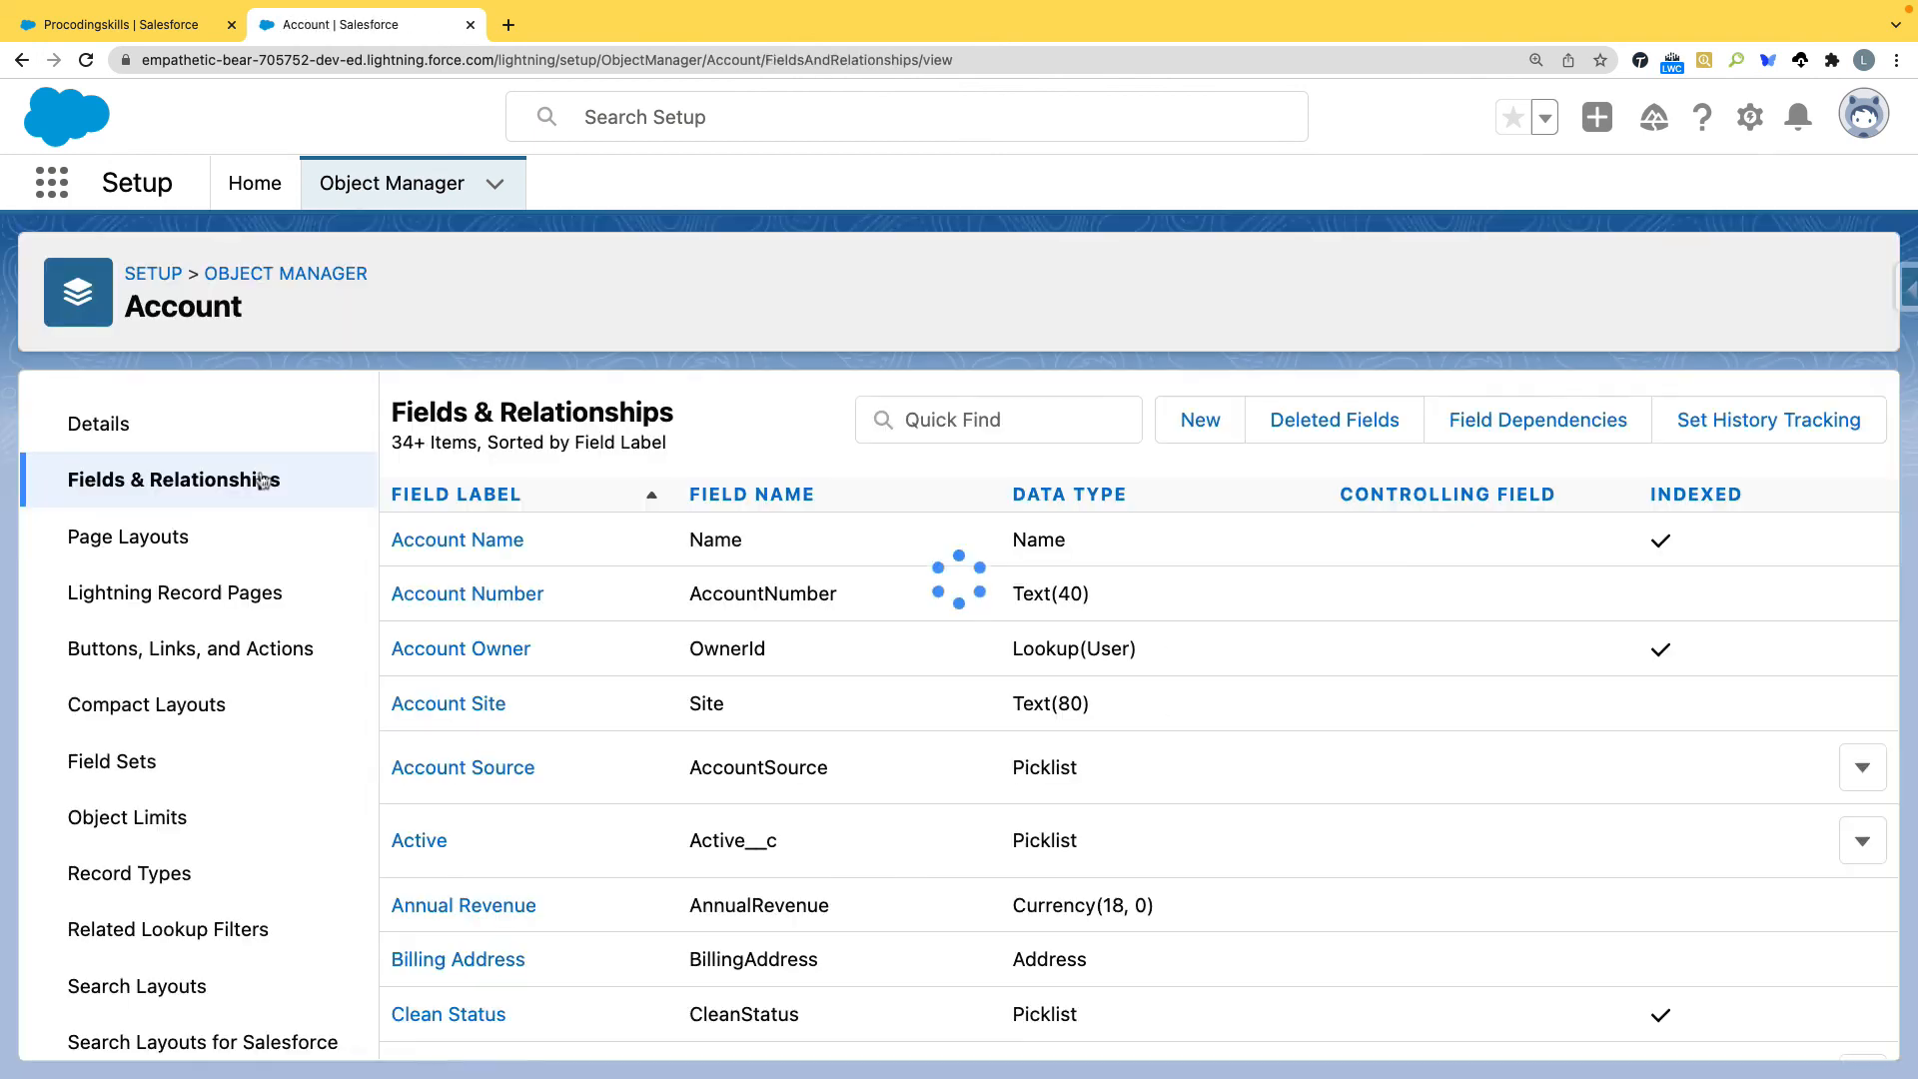
# Start a new custom field on the Account object with Roll-Up Summary as its data type
pyautogui.click(1227, 440)
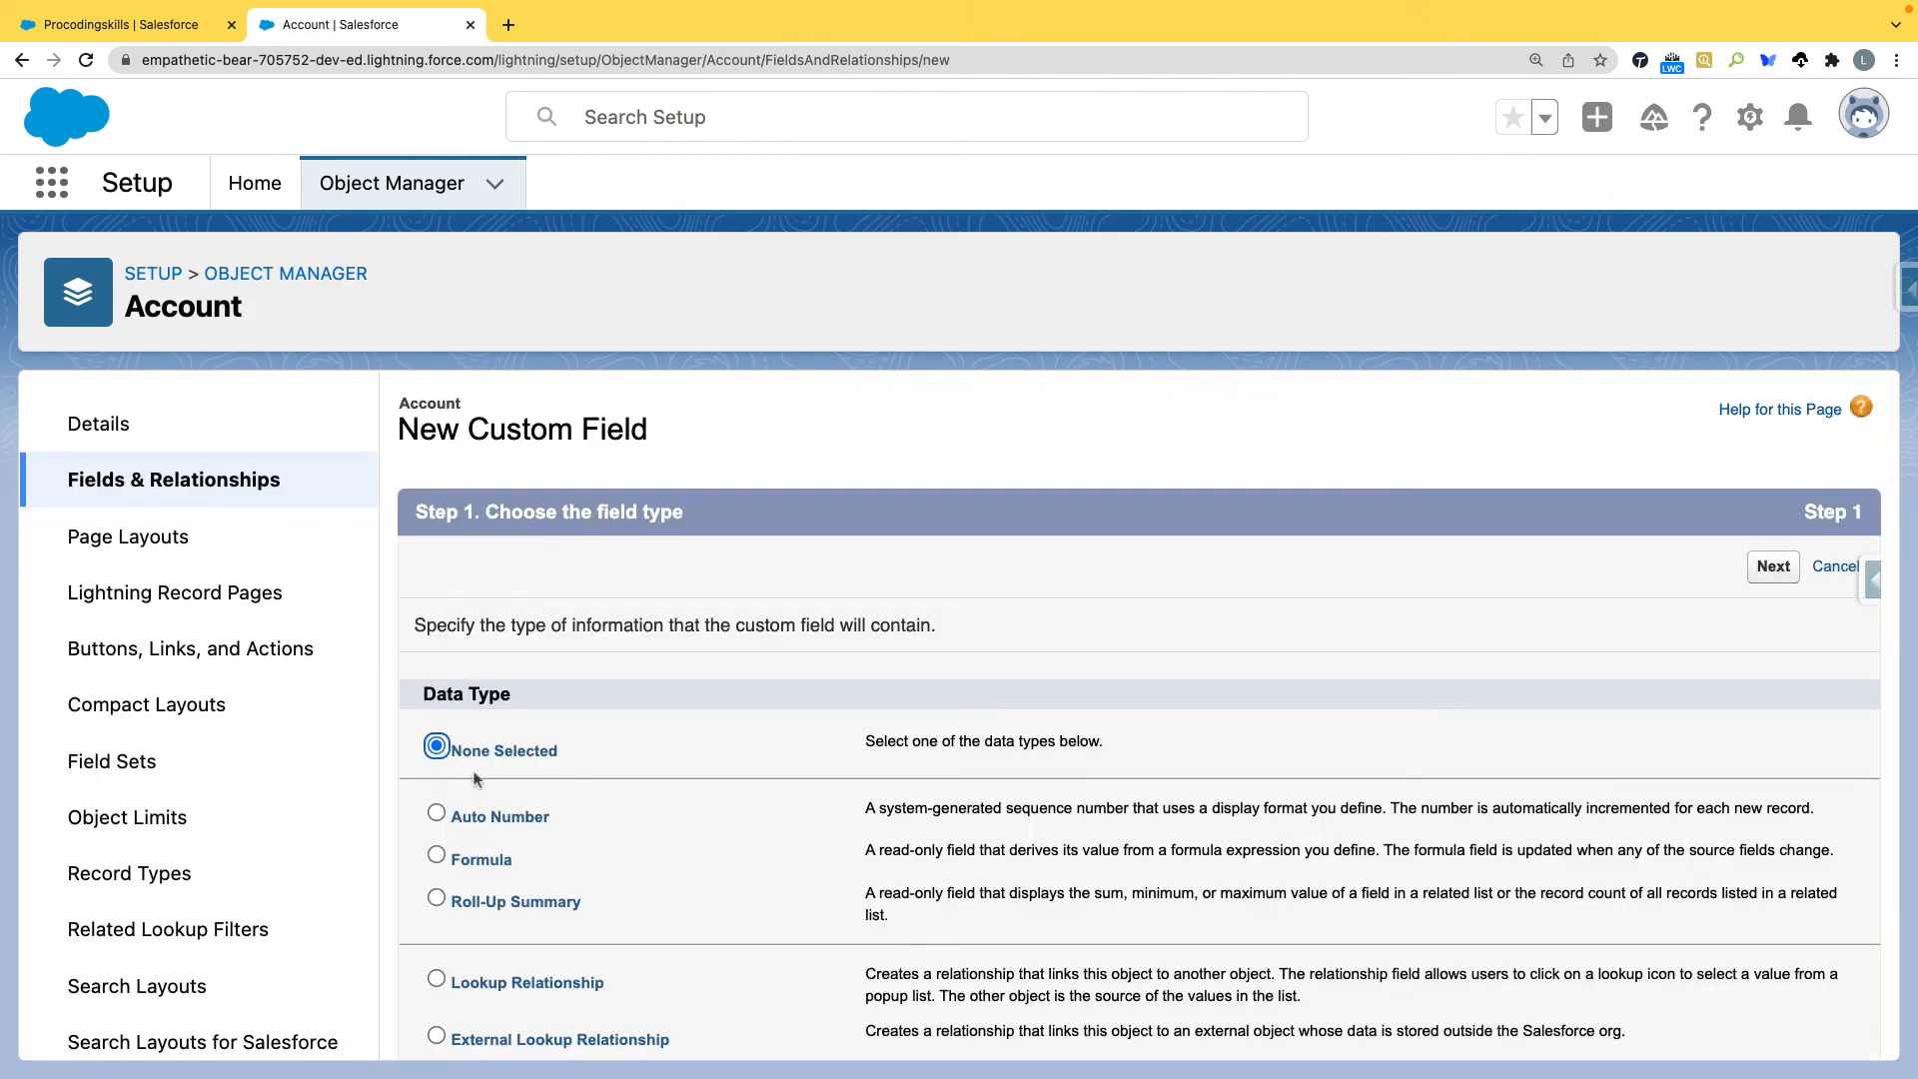
pyautogui.click(437, 899)
pyautogui.scroll(-2, 1088, 814)
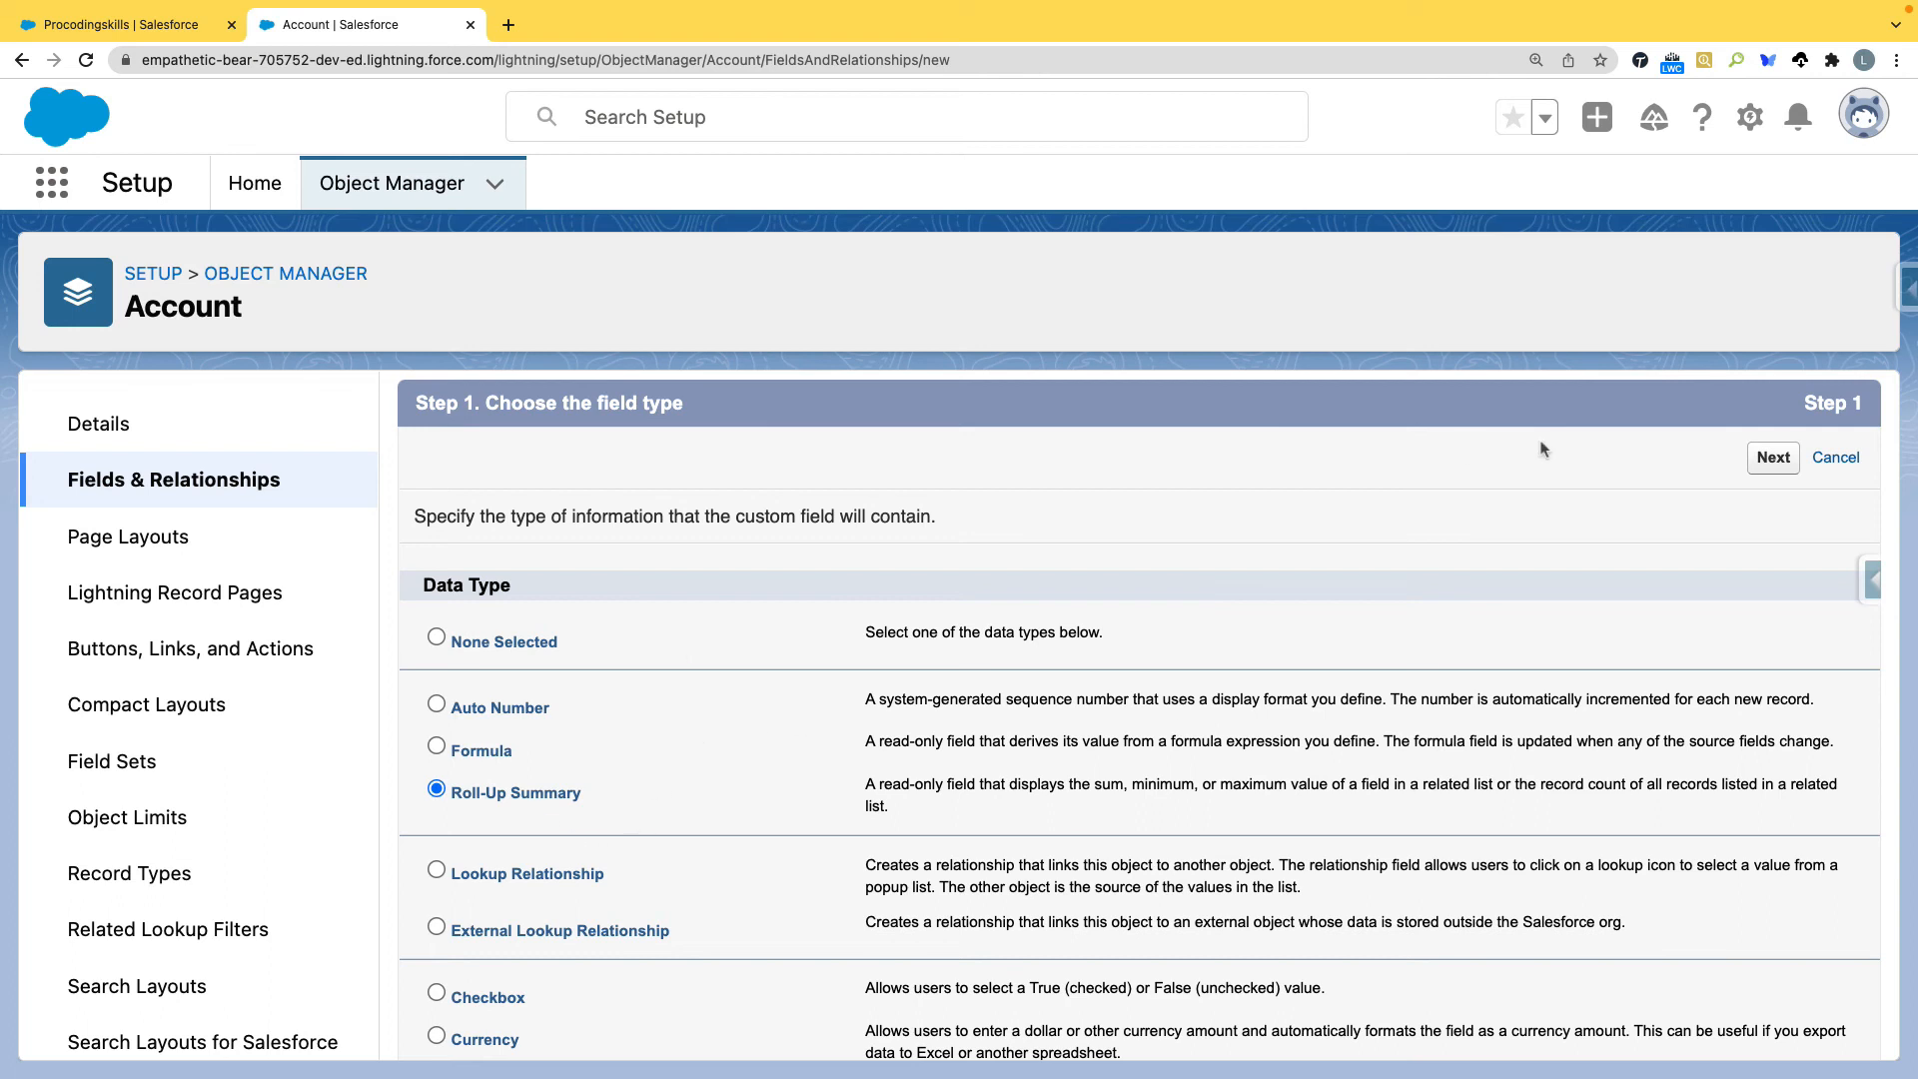
pyautogui.click(1773, 459)
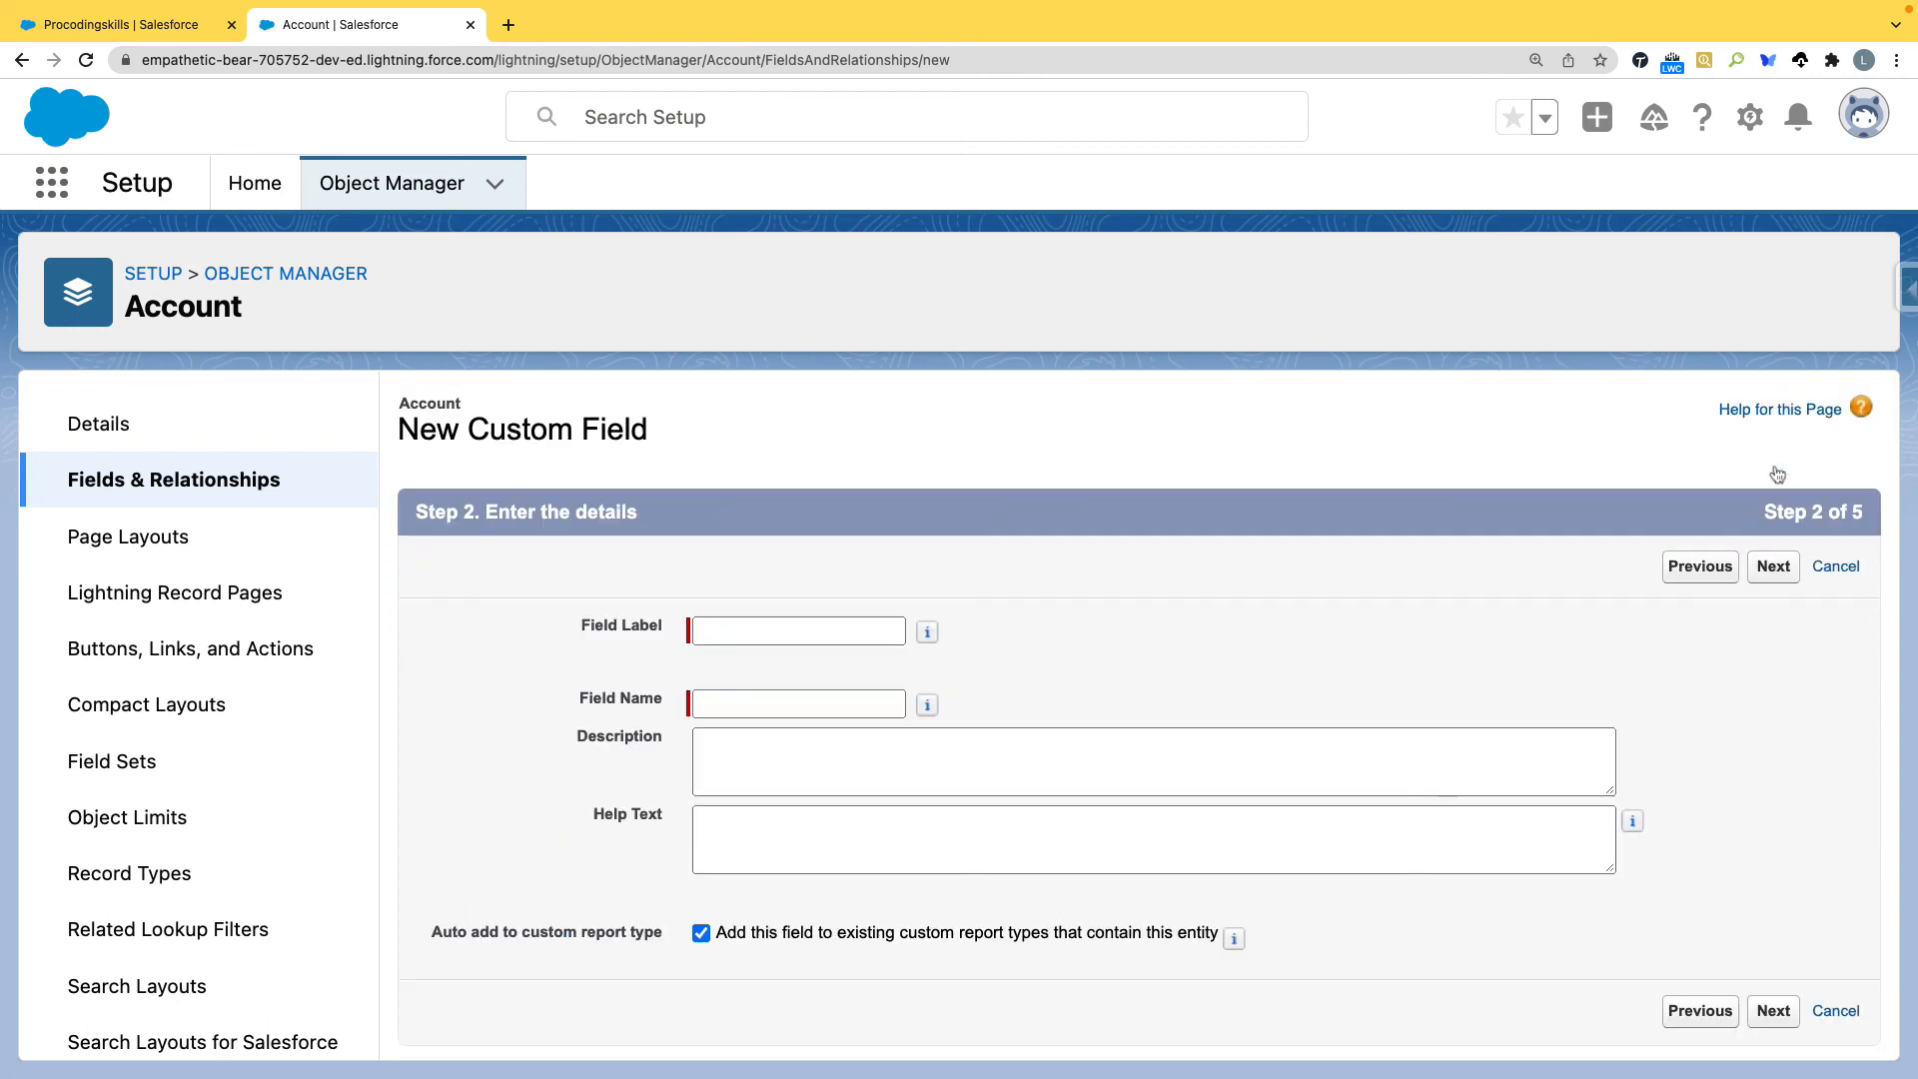
# Label the roll-up summary field Total Employees, with Total_Employees as its field name, and proceed to the summary calculation
pyautogui.click(795, 638)
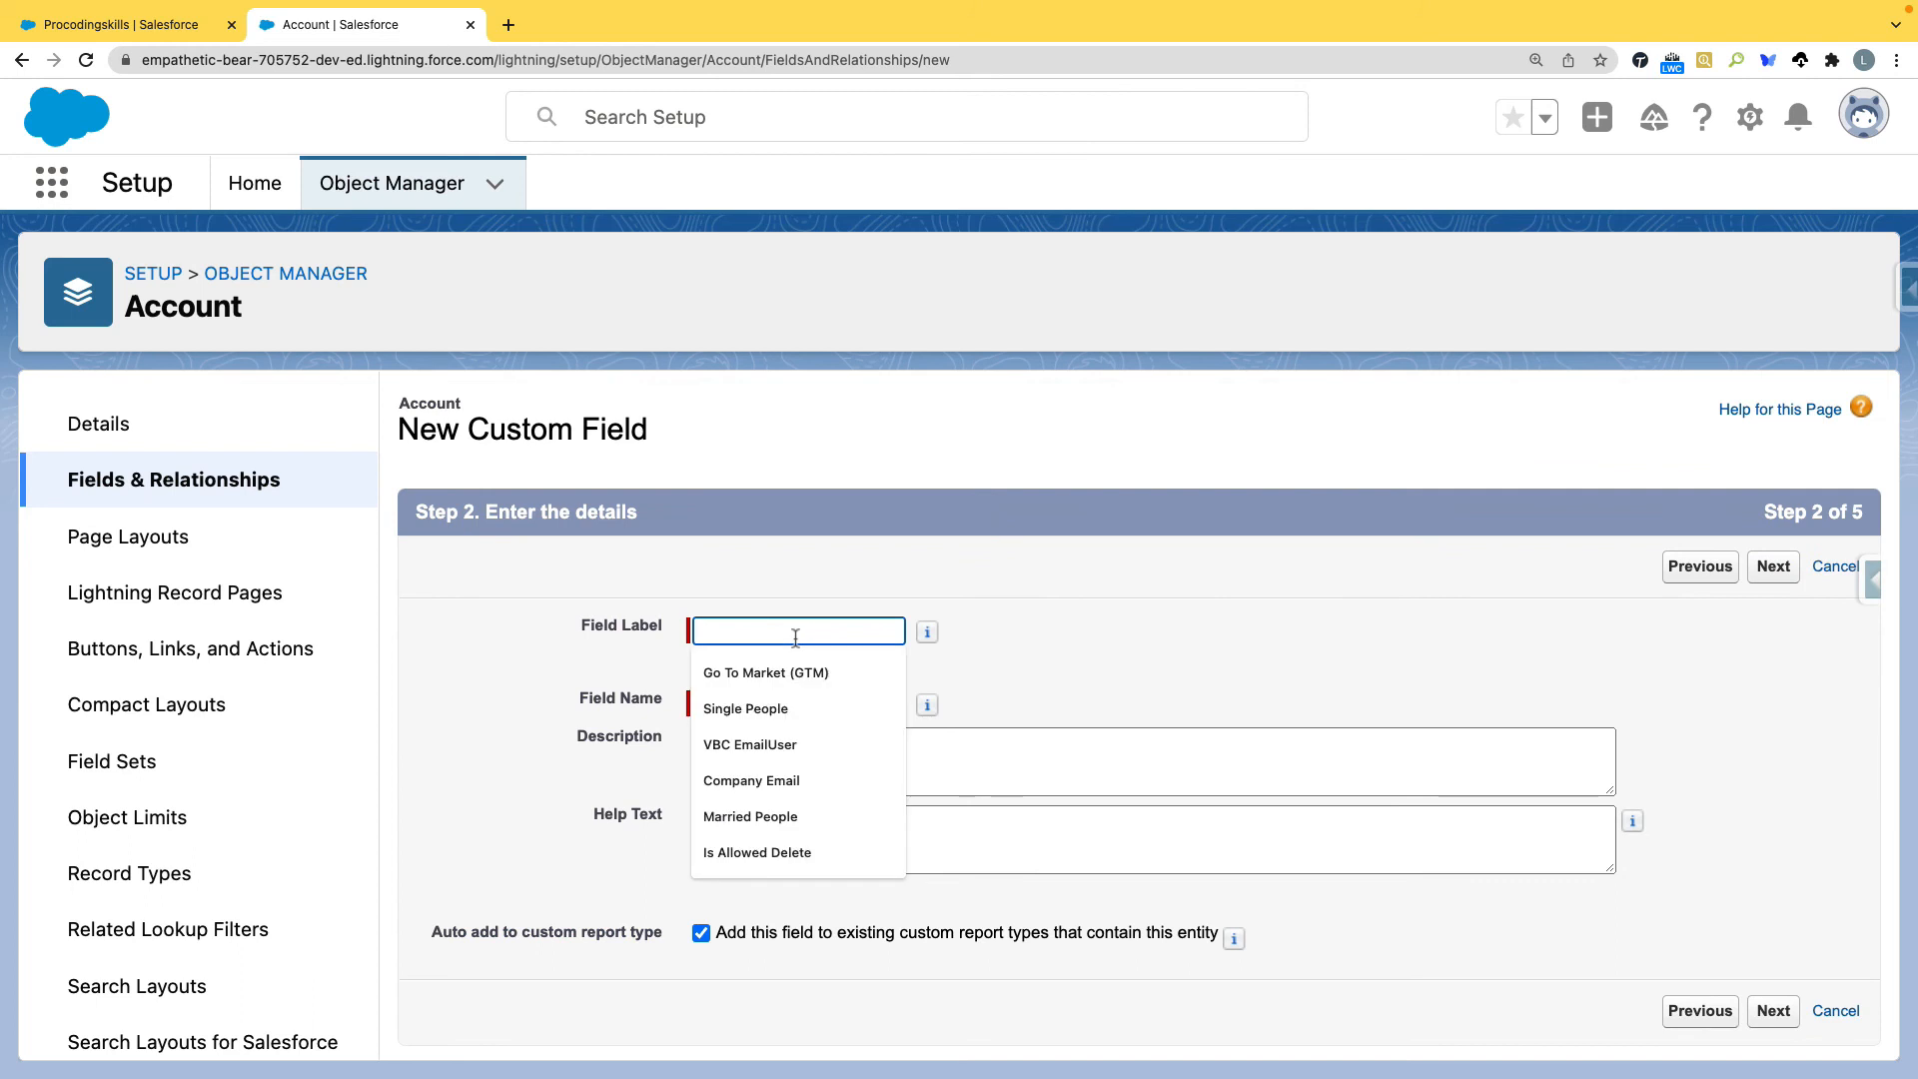
pyautogui.write('Total Employeed')
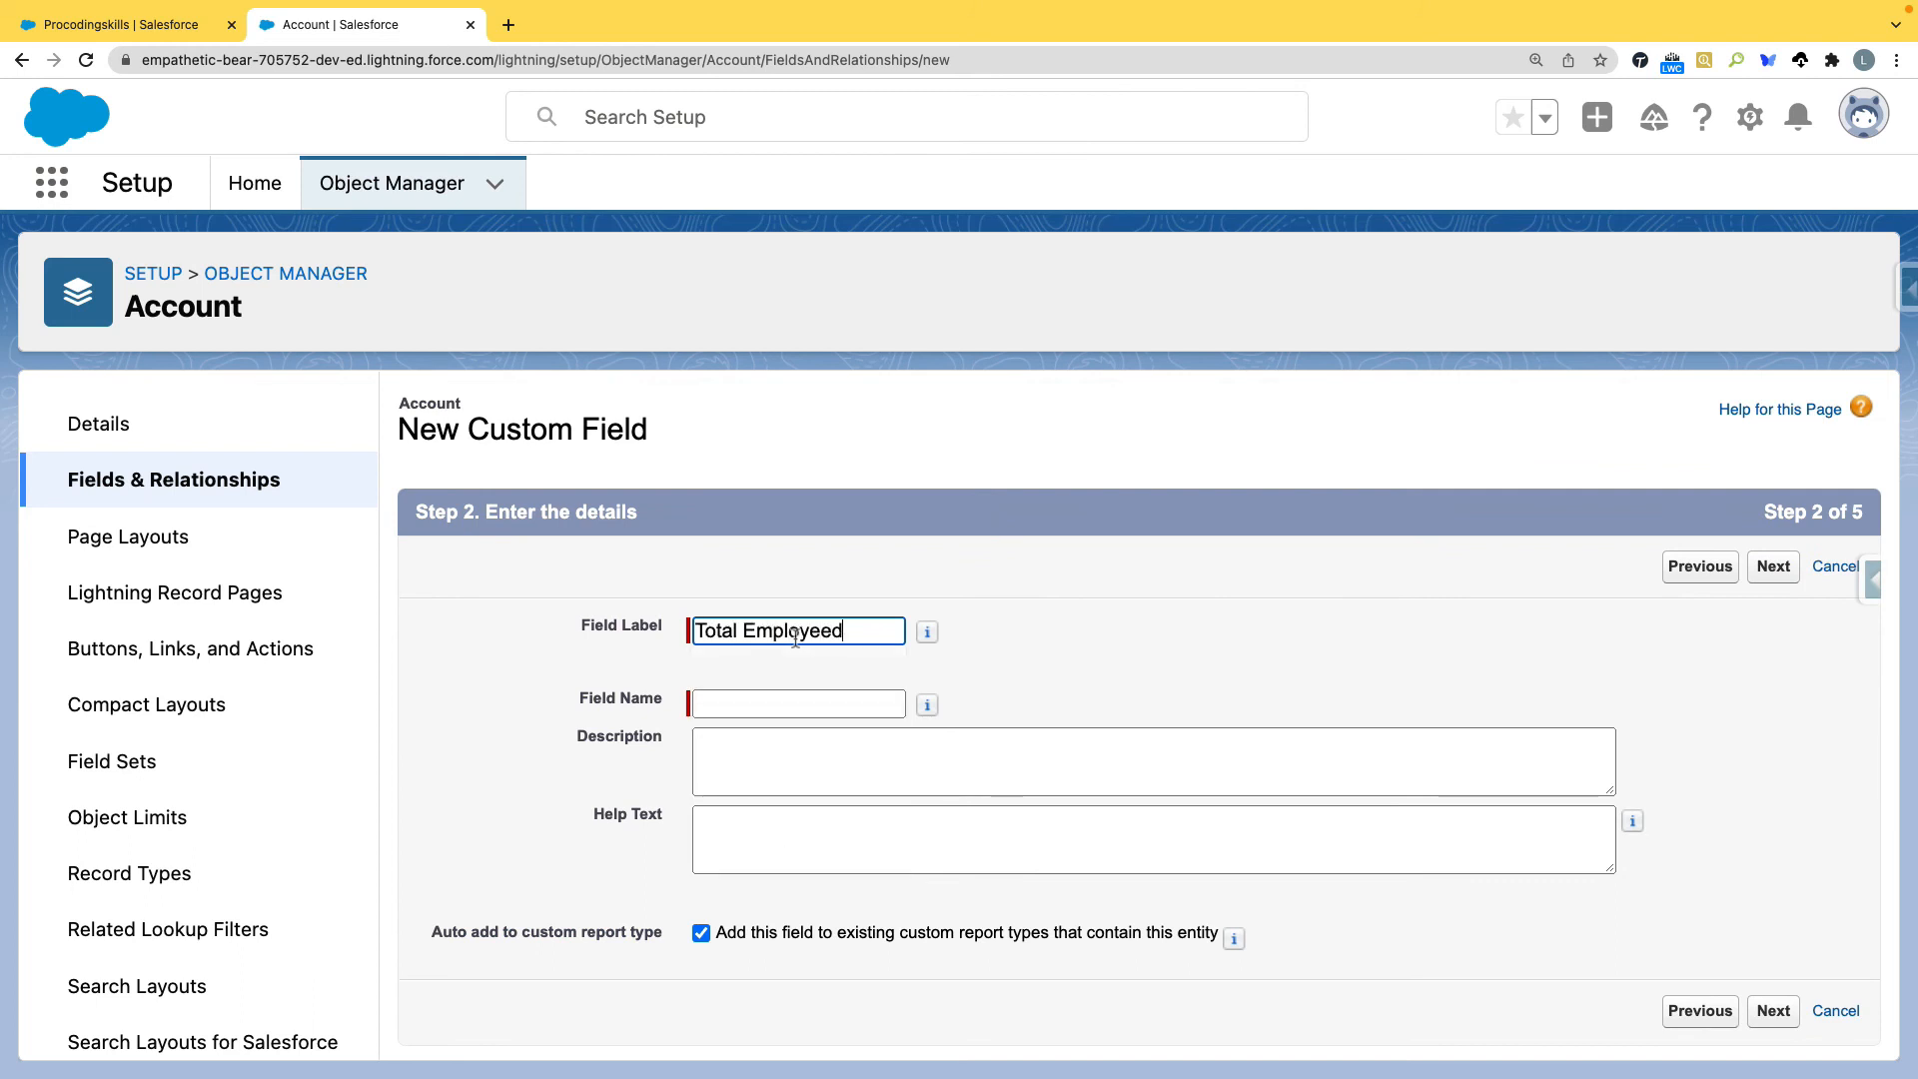
pyautogui.press('BackSpace')
pyautogui.write('s')
pyautogui.press('Tab')
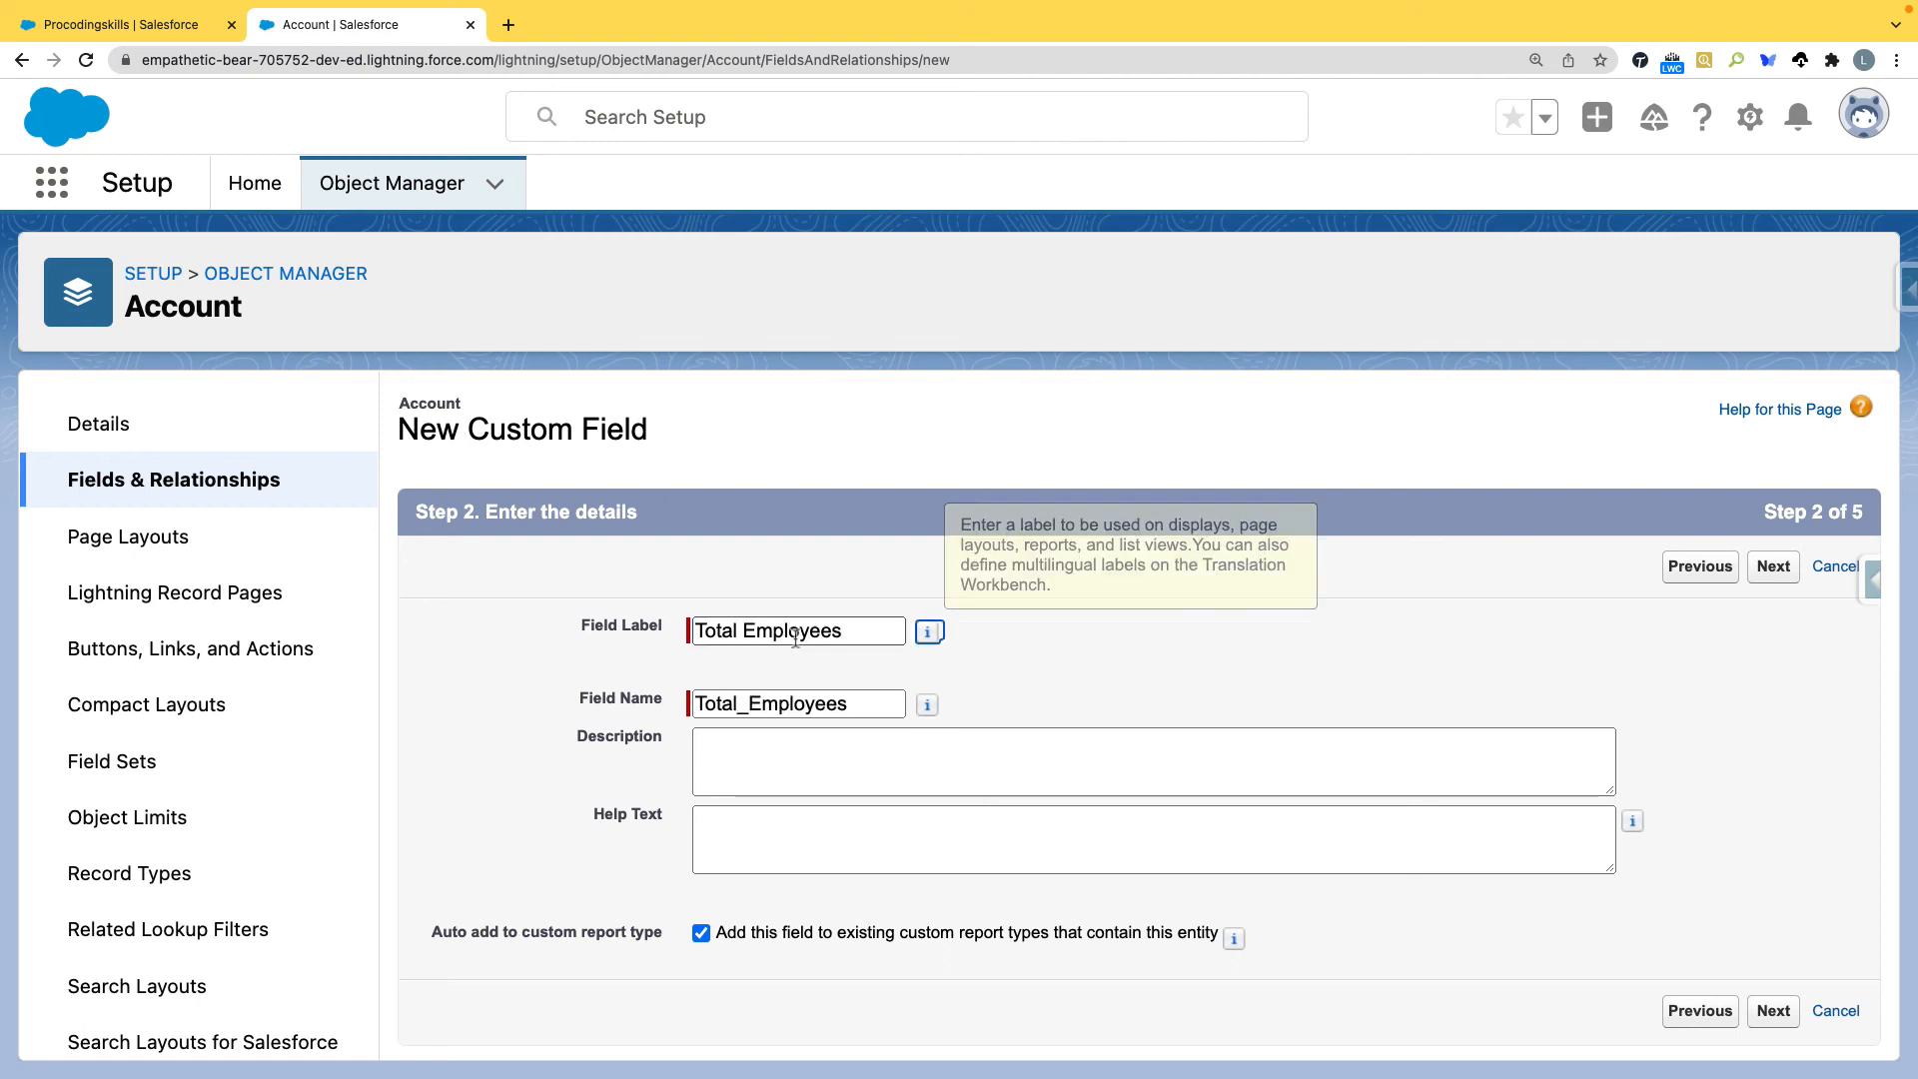
pyautogui.click(1773, 1013)
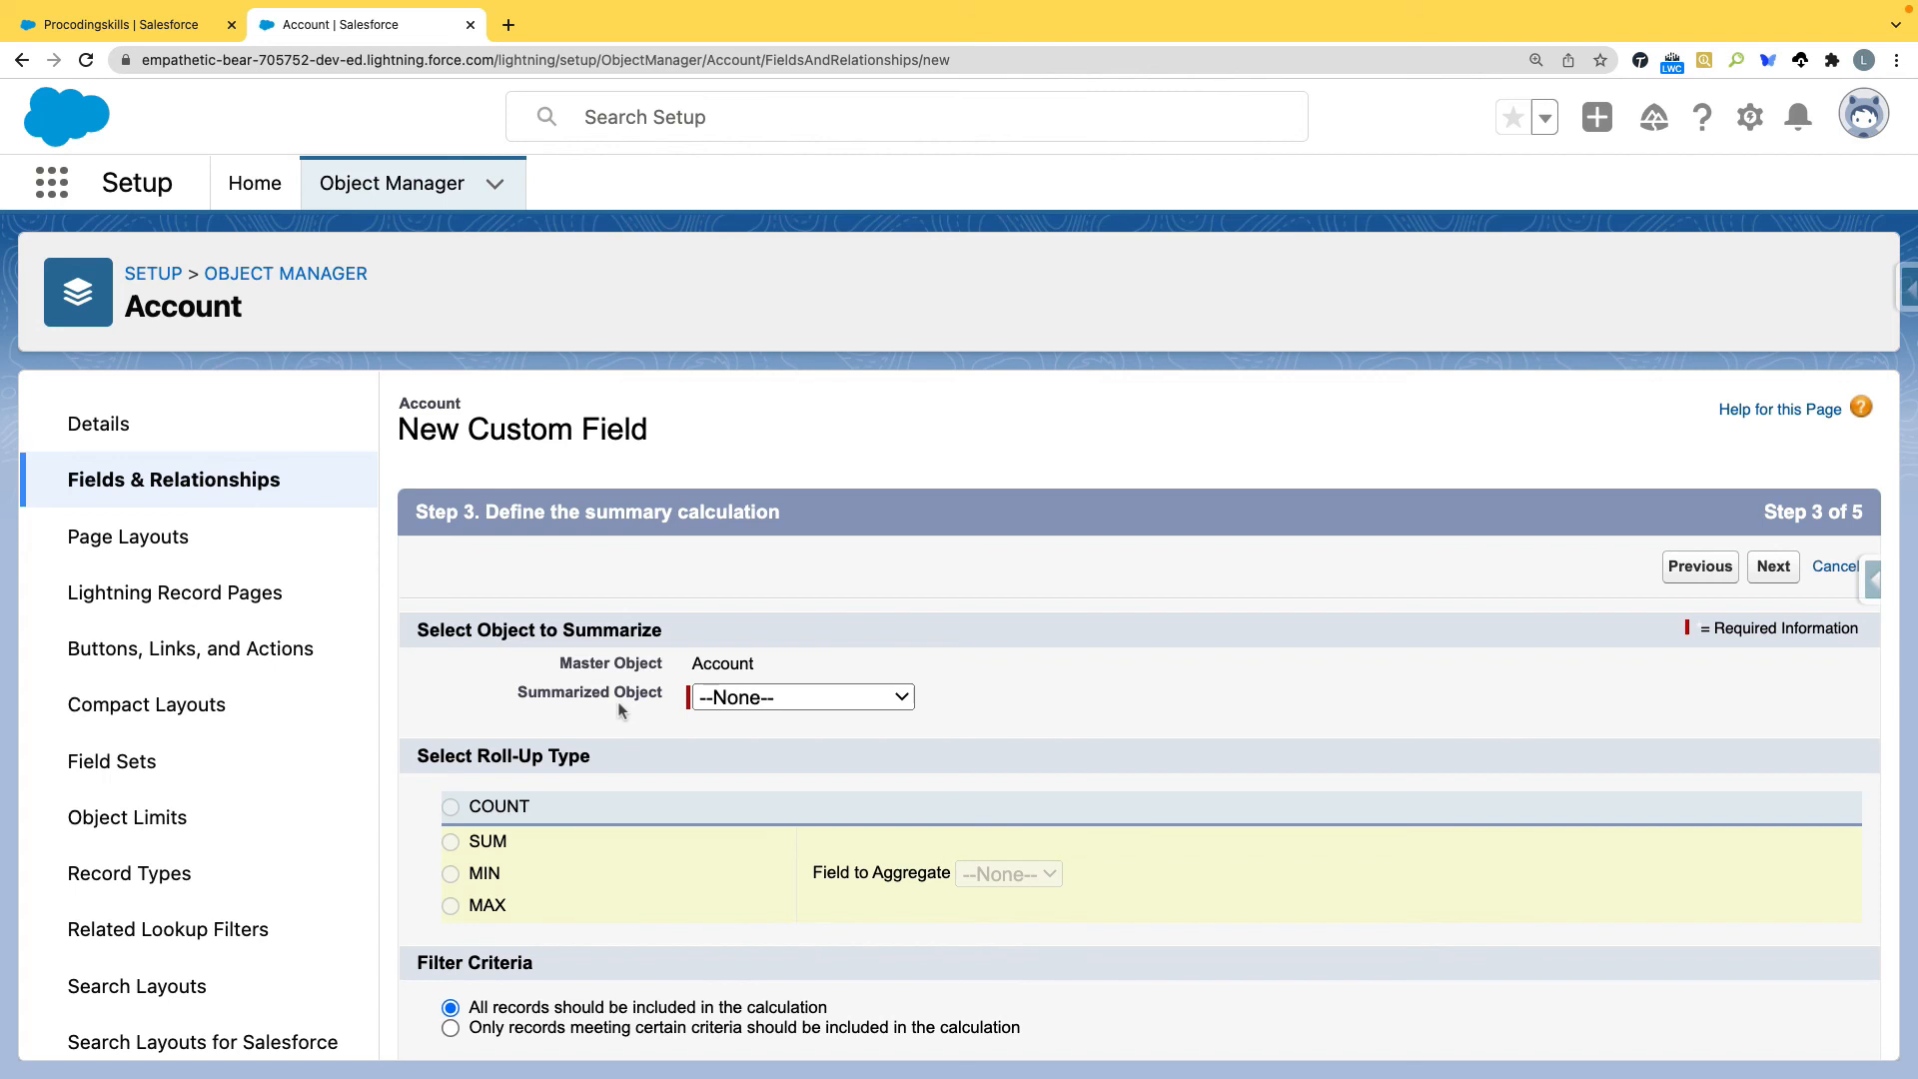
# Summarize the My Employees object with the COUNT roll-up type, including all records in the calculation
pyautogui.click(771, 705)
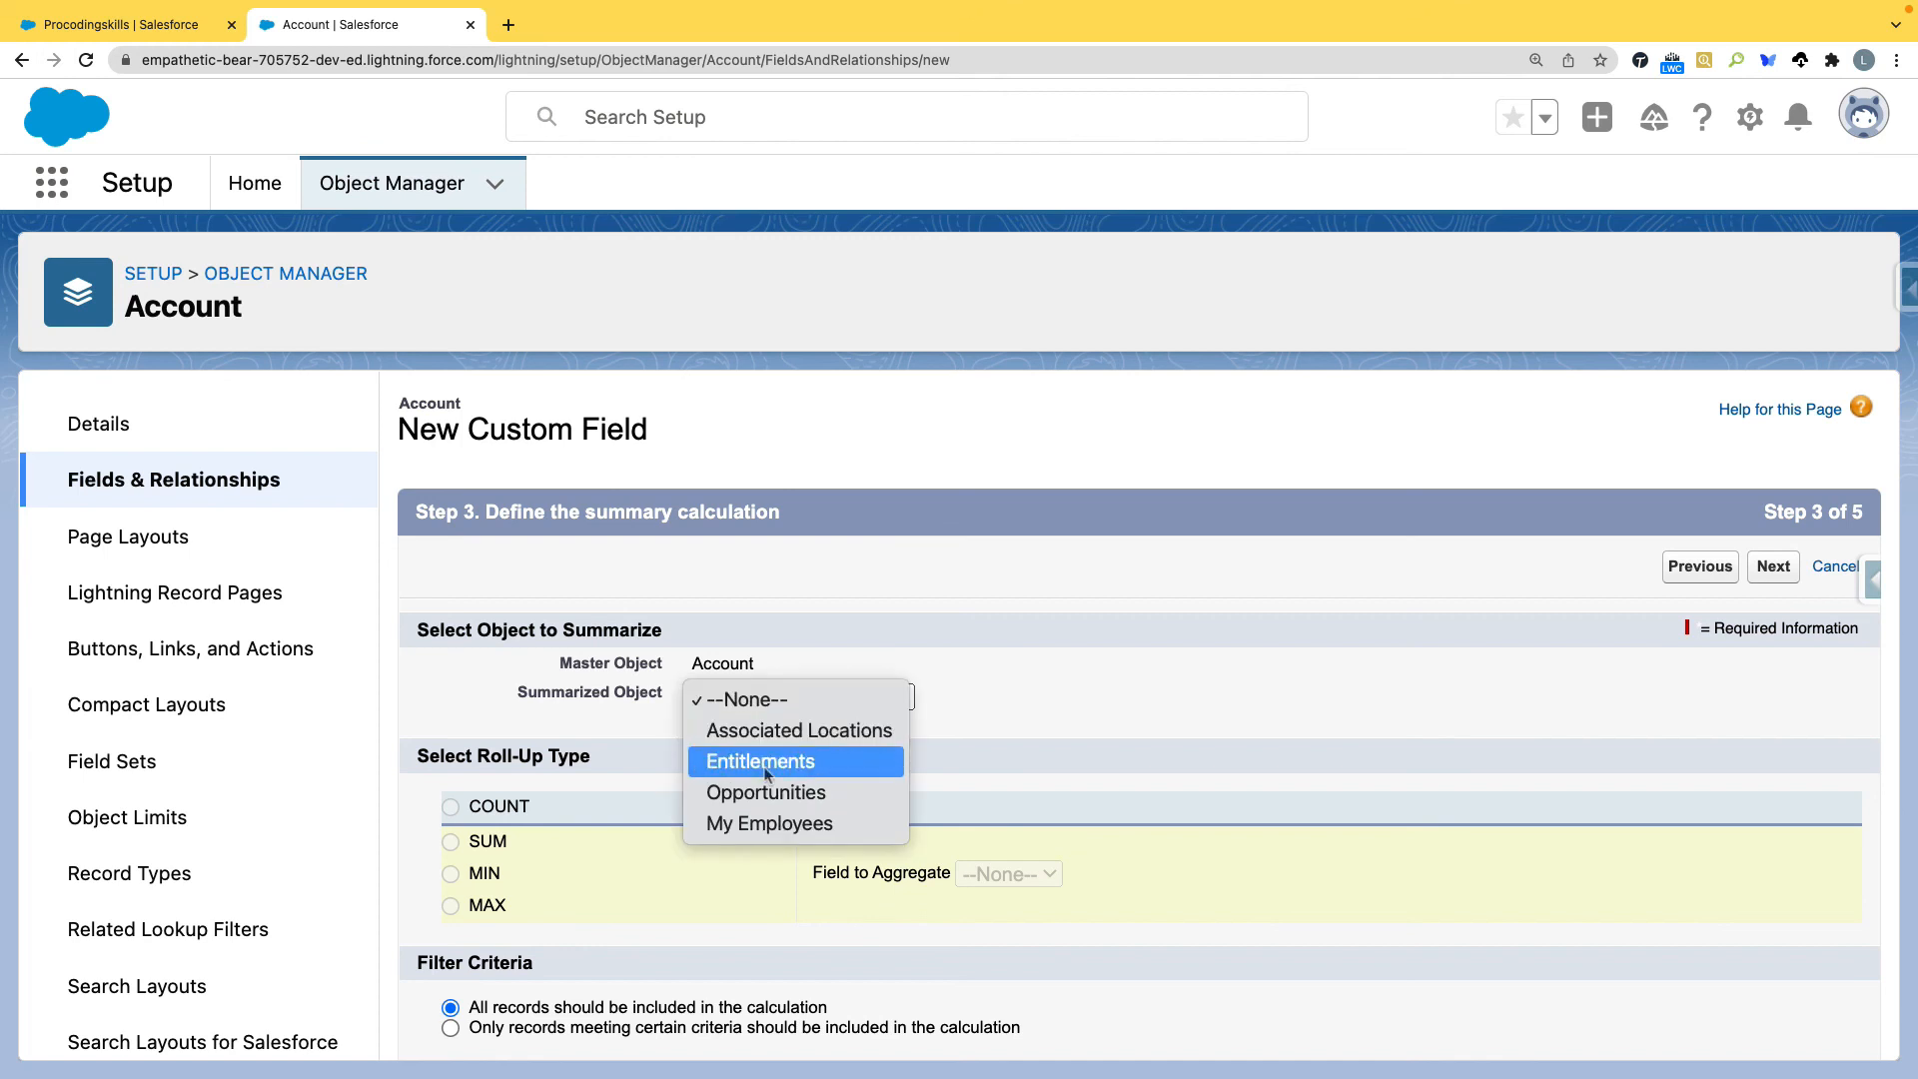
pyautogui.click(773, 831)
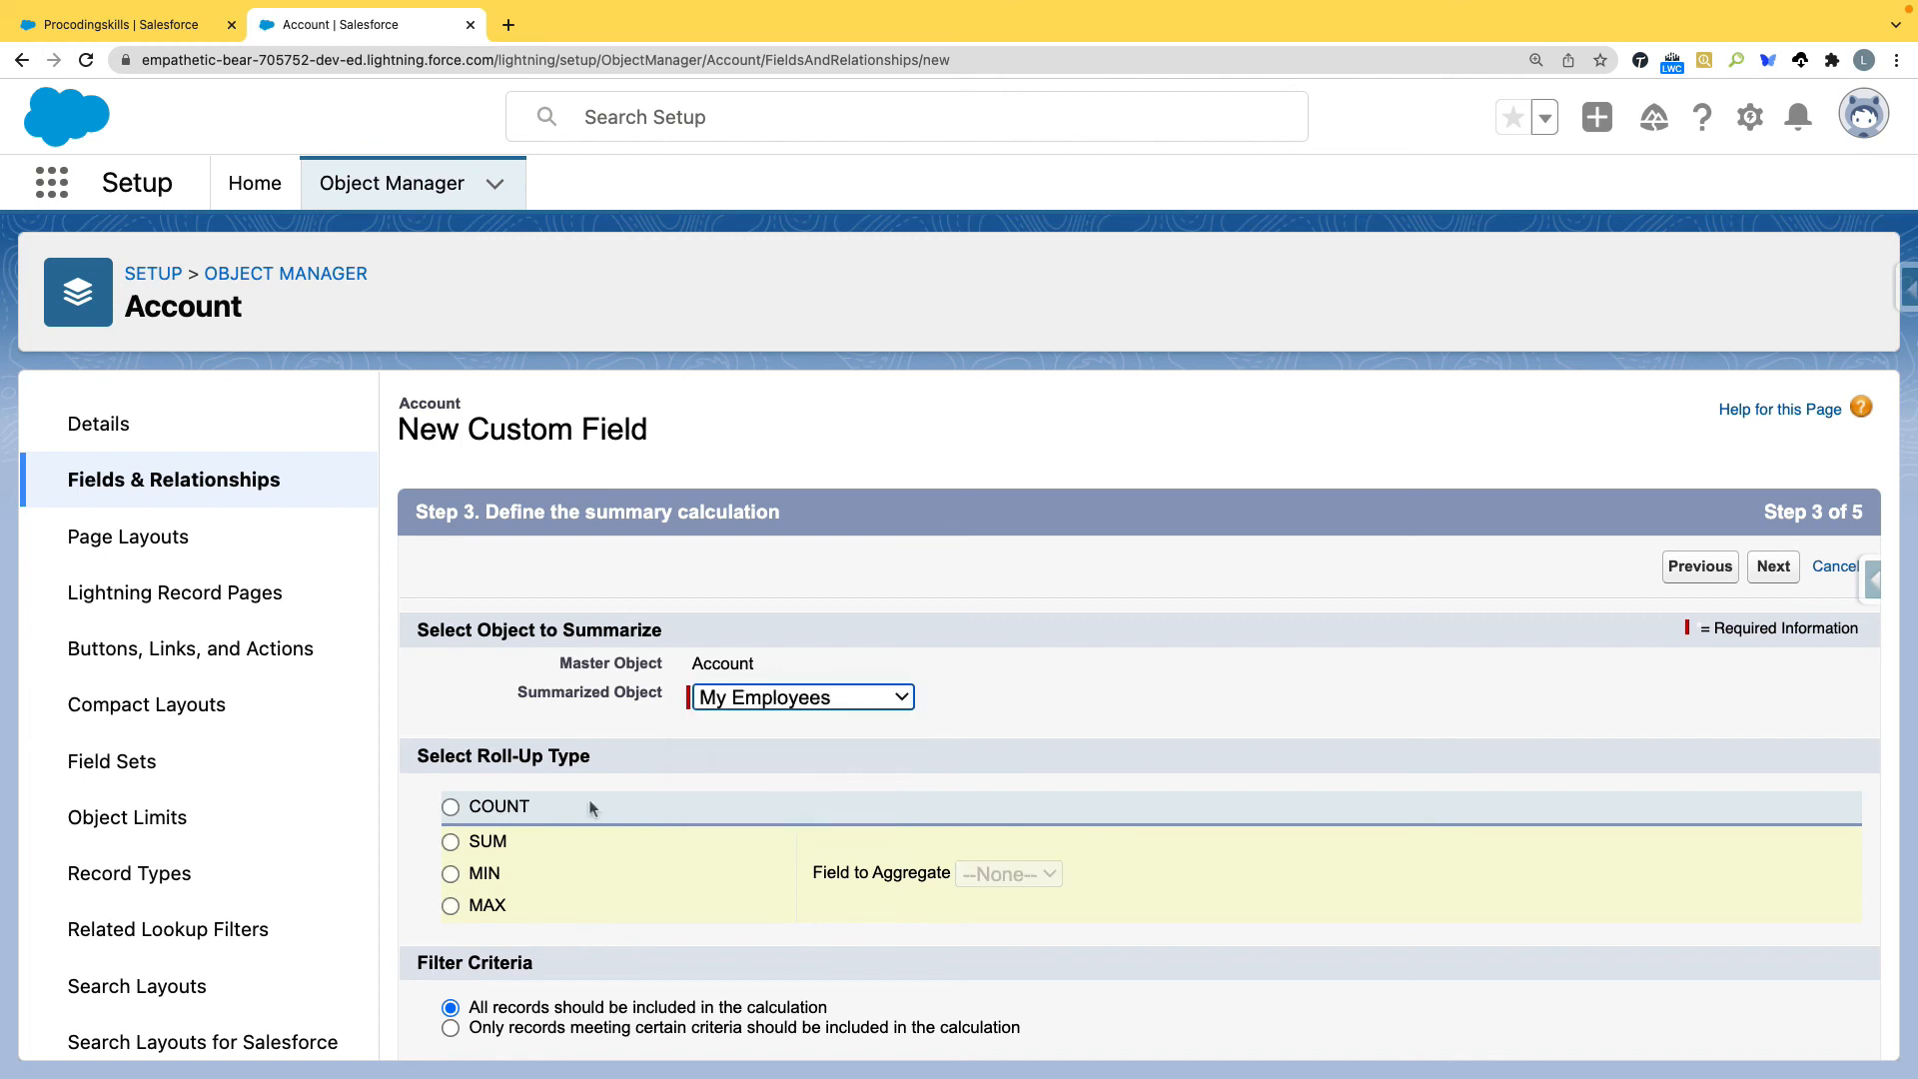
pyautogui.click(451, 806)
pyautogui.scroll(-1, 1098, 566)
pyautogui.scroll(-1, 1099, 566)
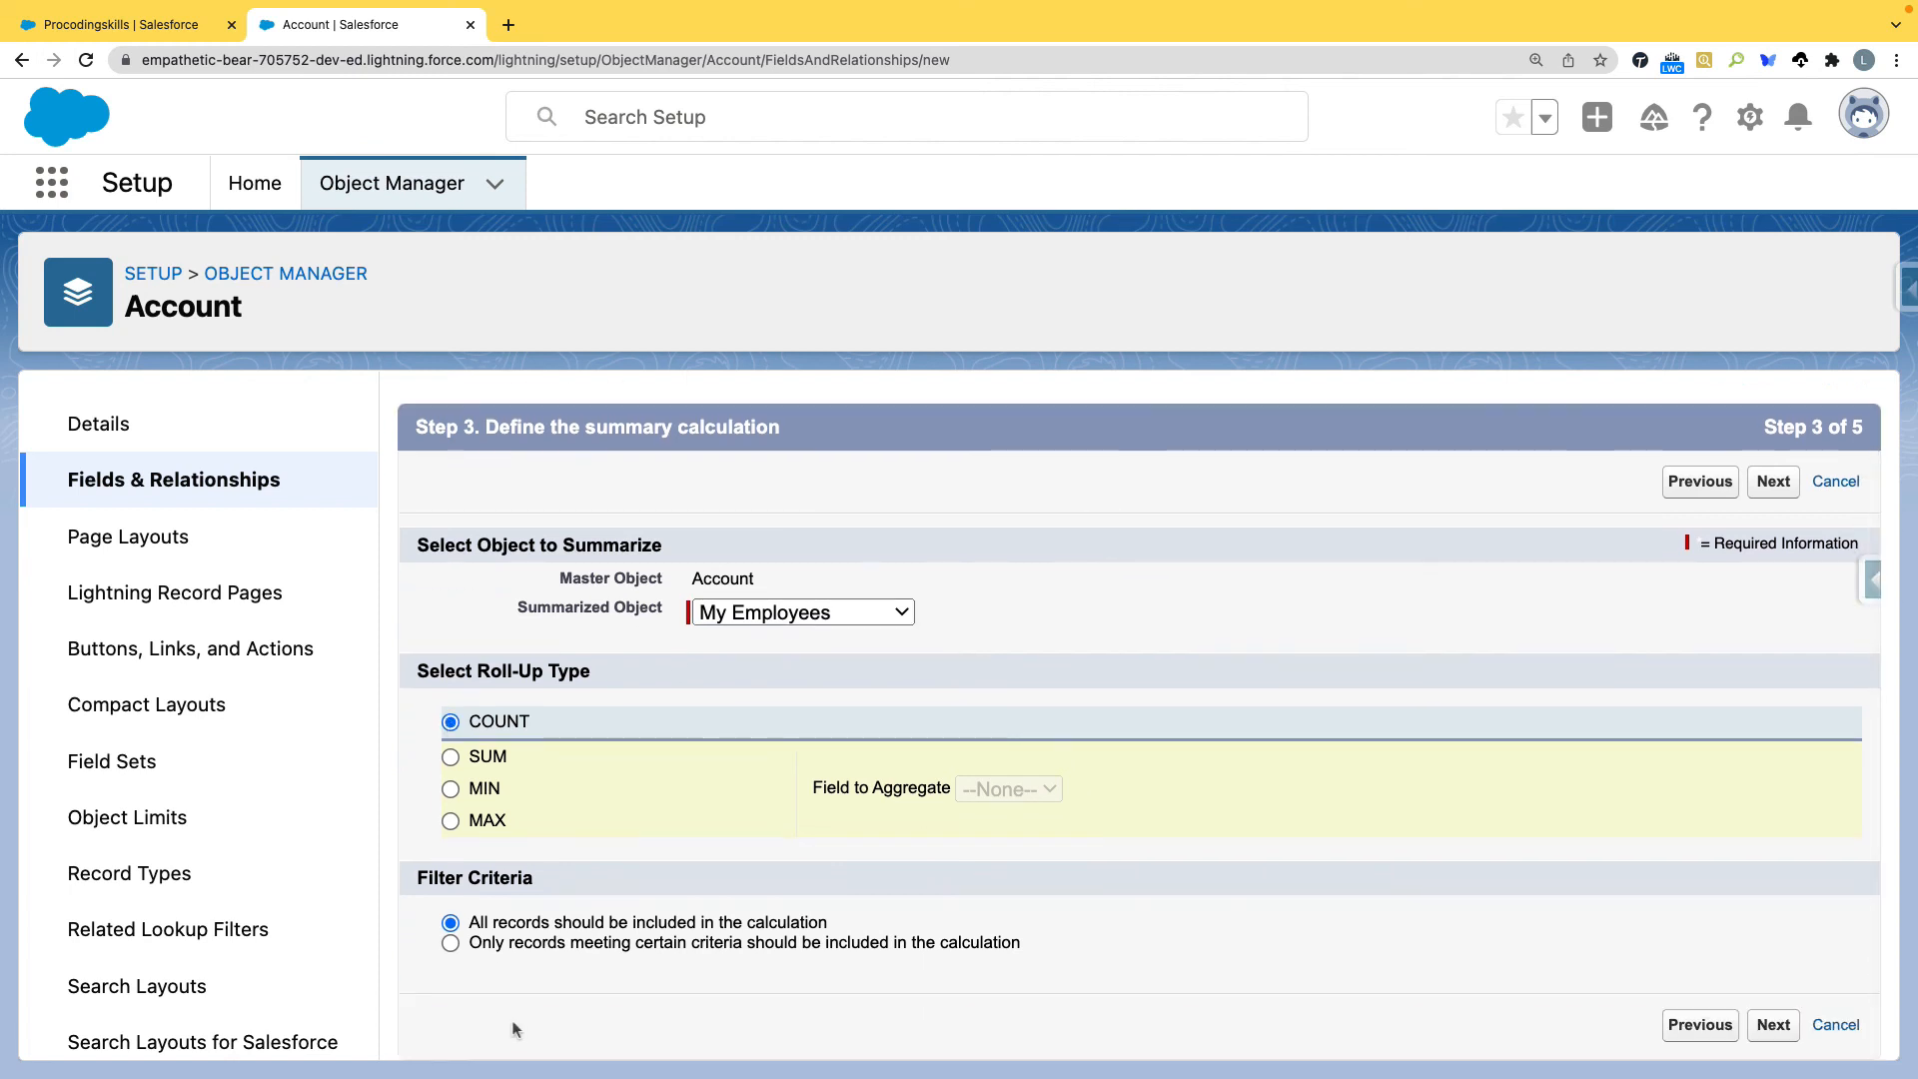
pyautogui.click(451, 943)
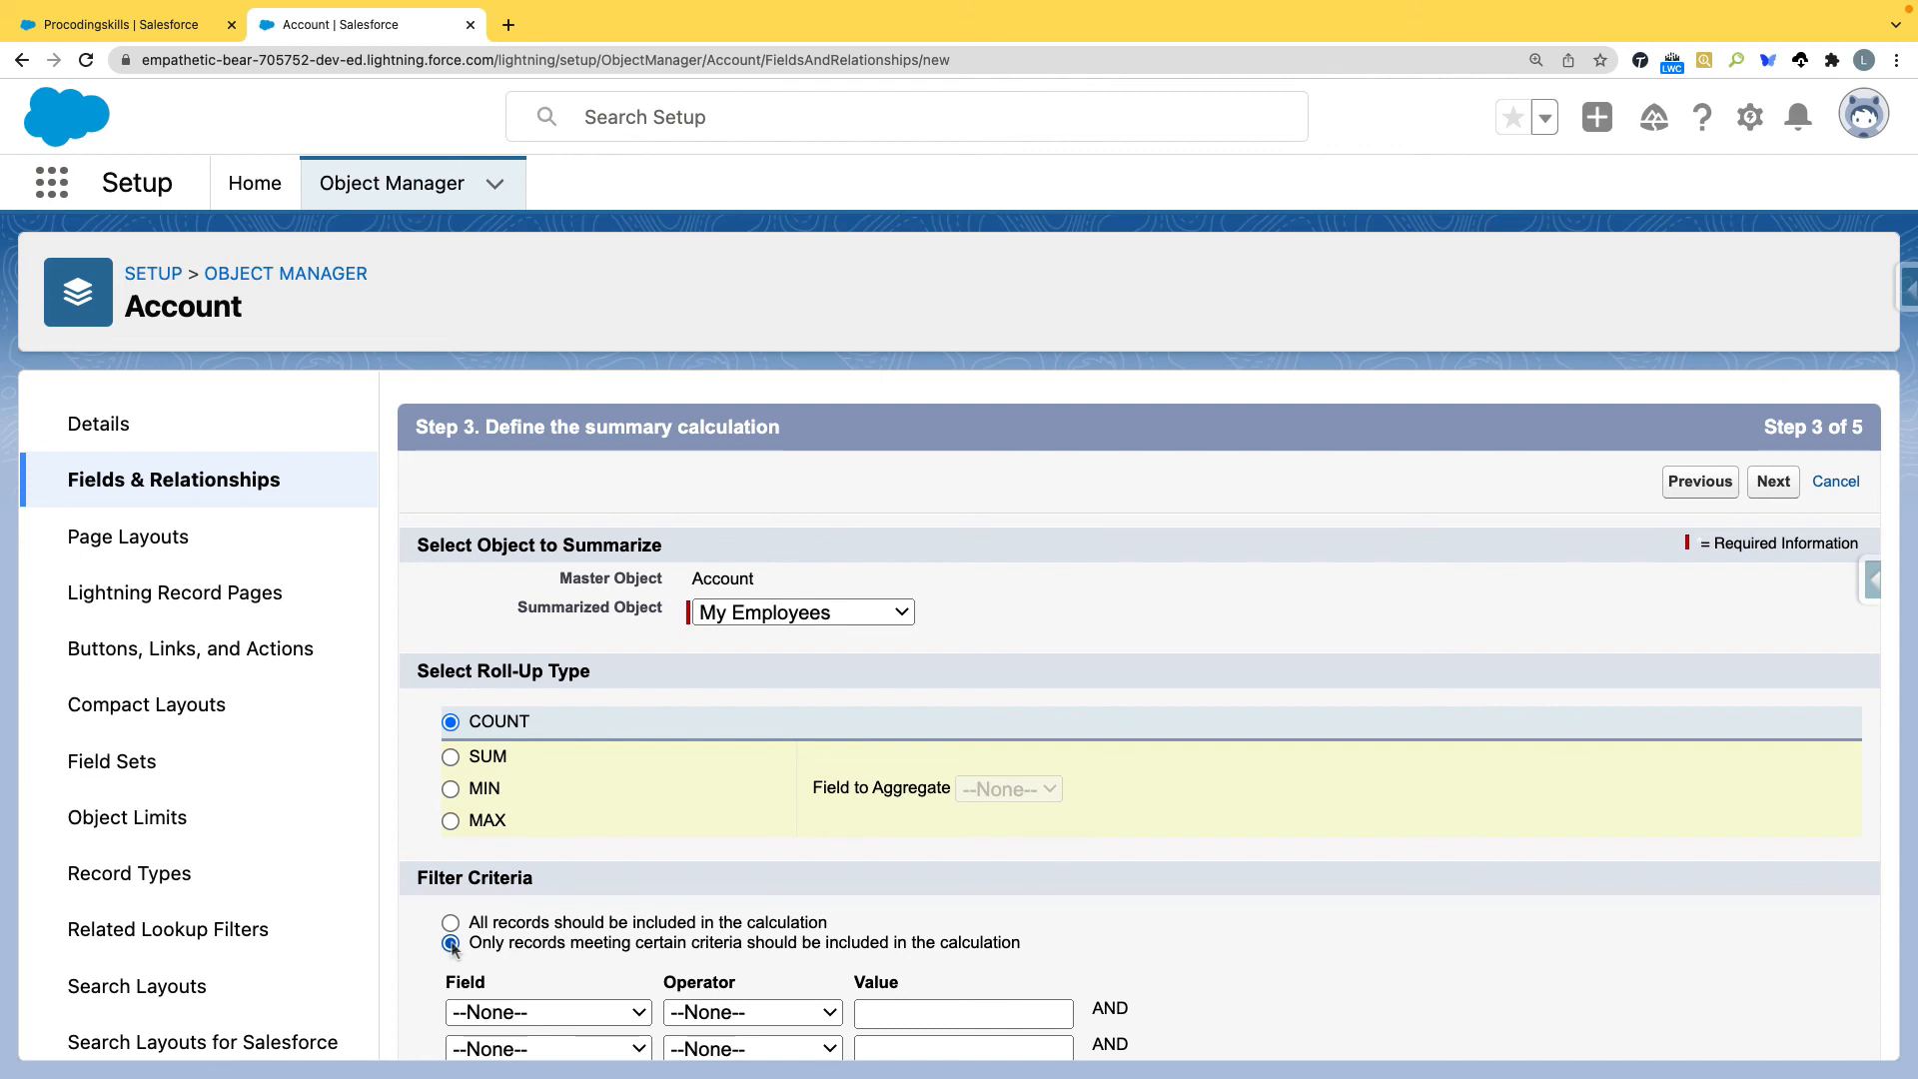
pyautogui.click(450, 923)
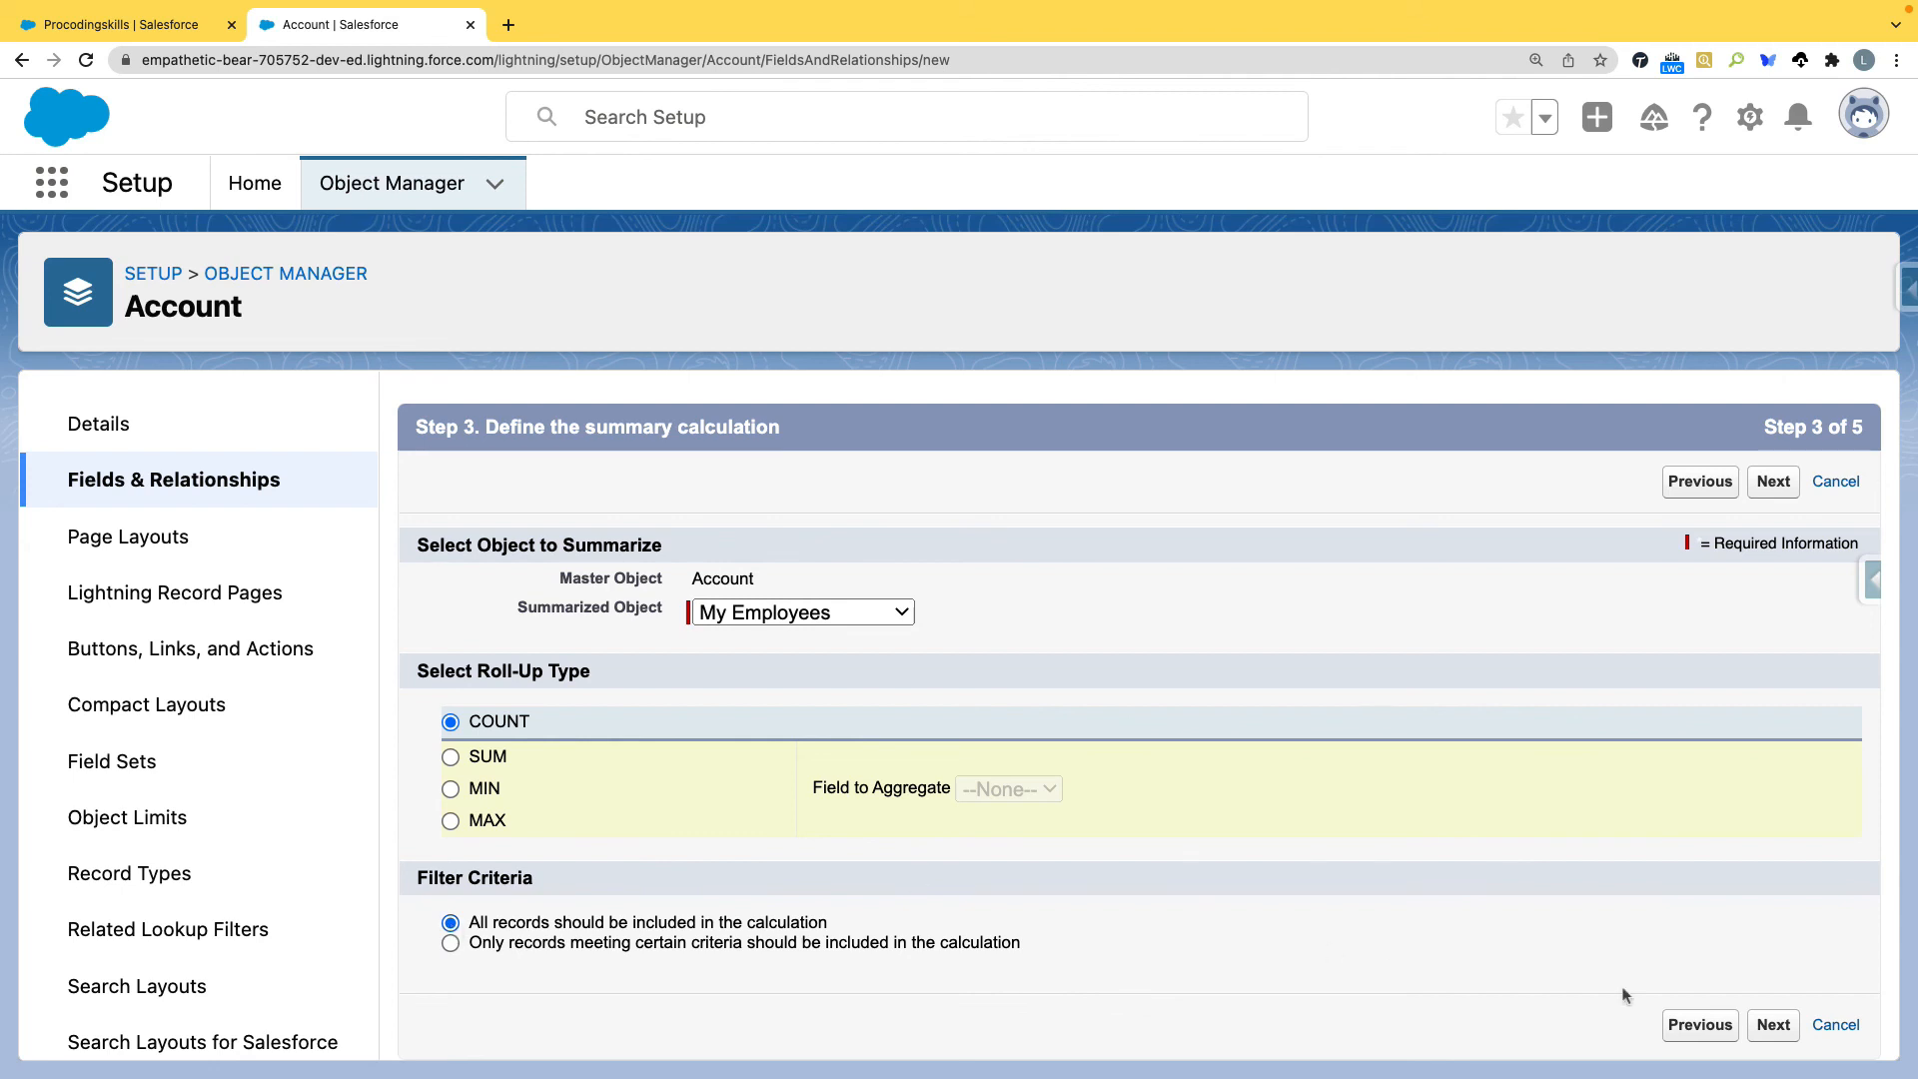
# Limit the roll-up calculation to records meeting certain criteria, with Employee Email not equal to a blank value
pyautogui.click(1768, 1029)
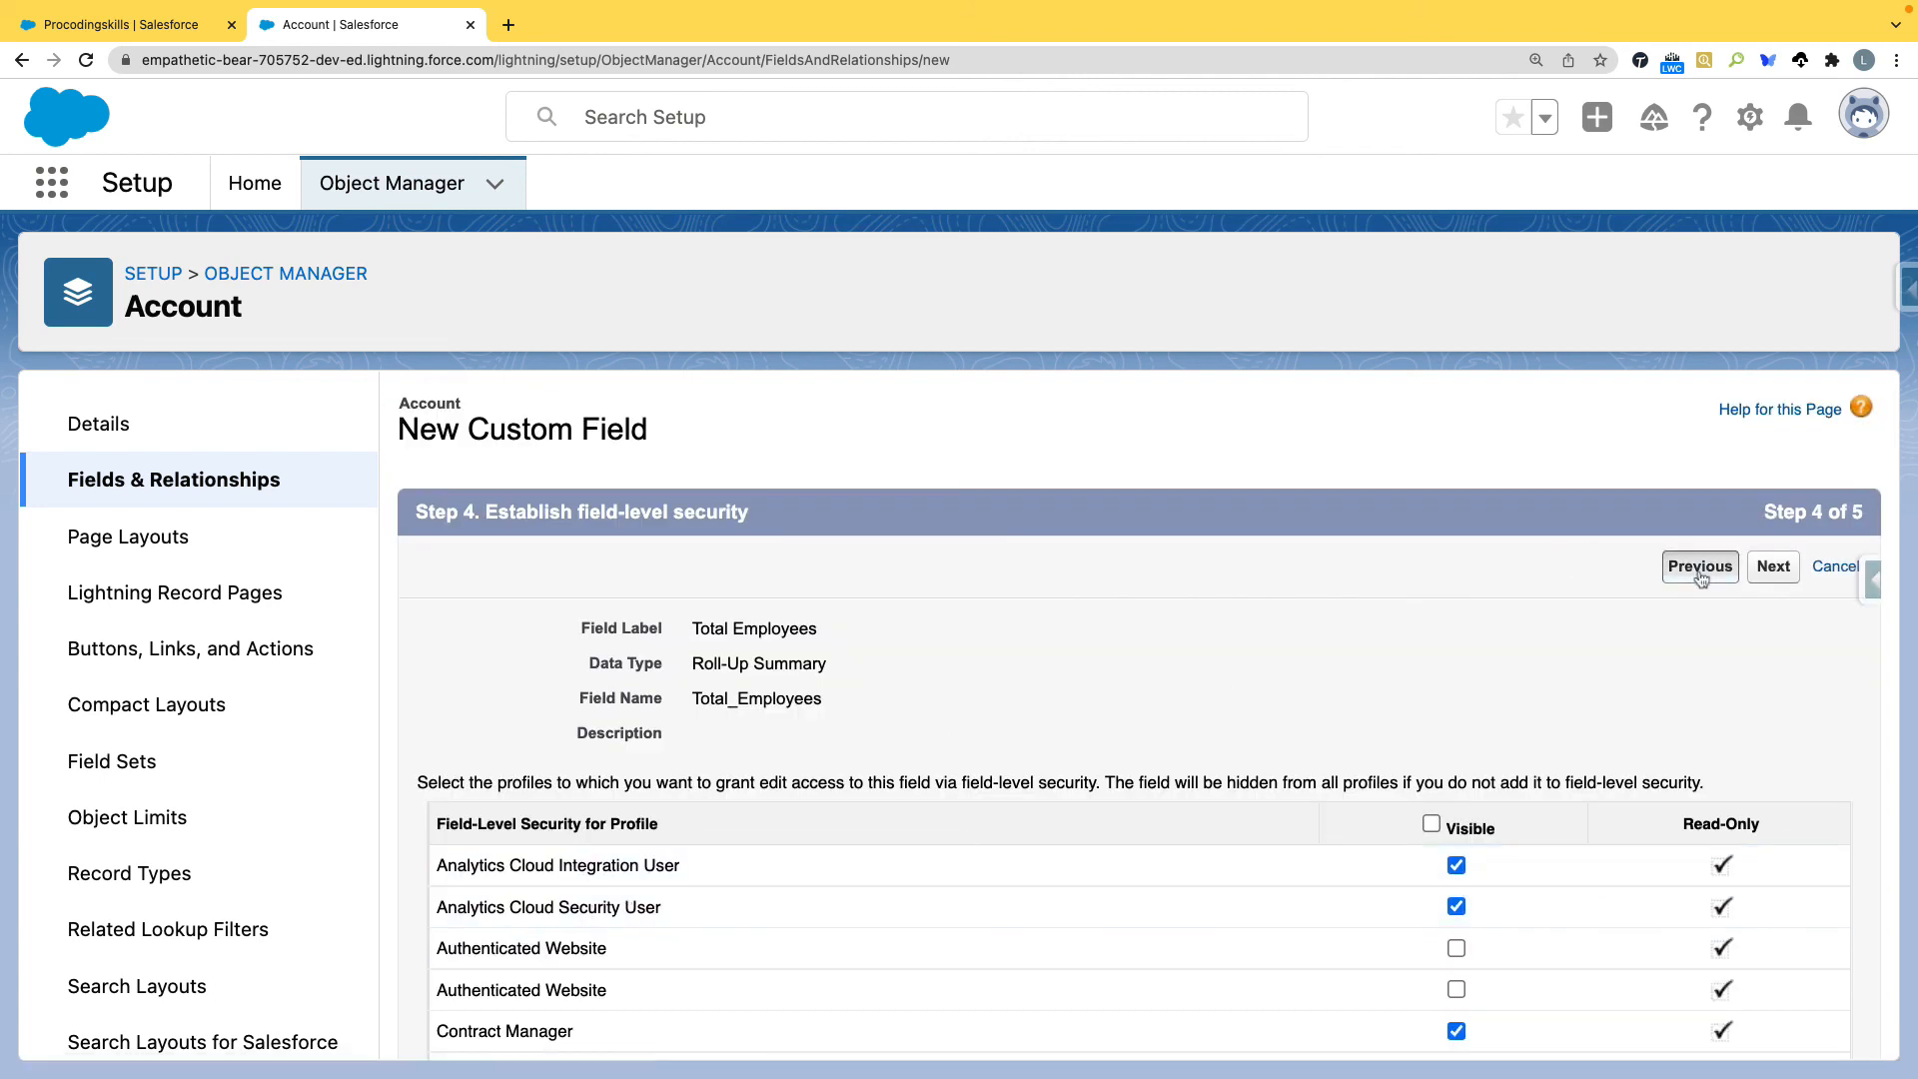
pyautogui.scroll(-2, 1111, 691)
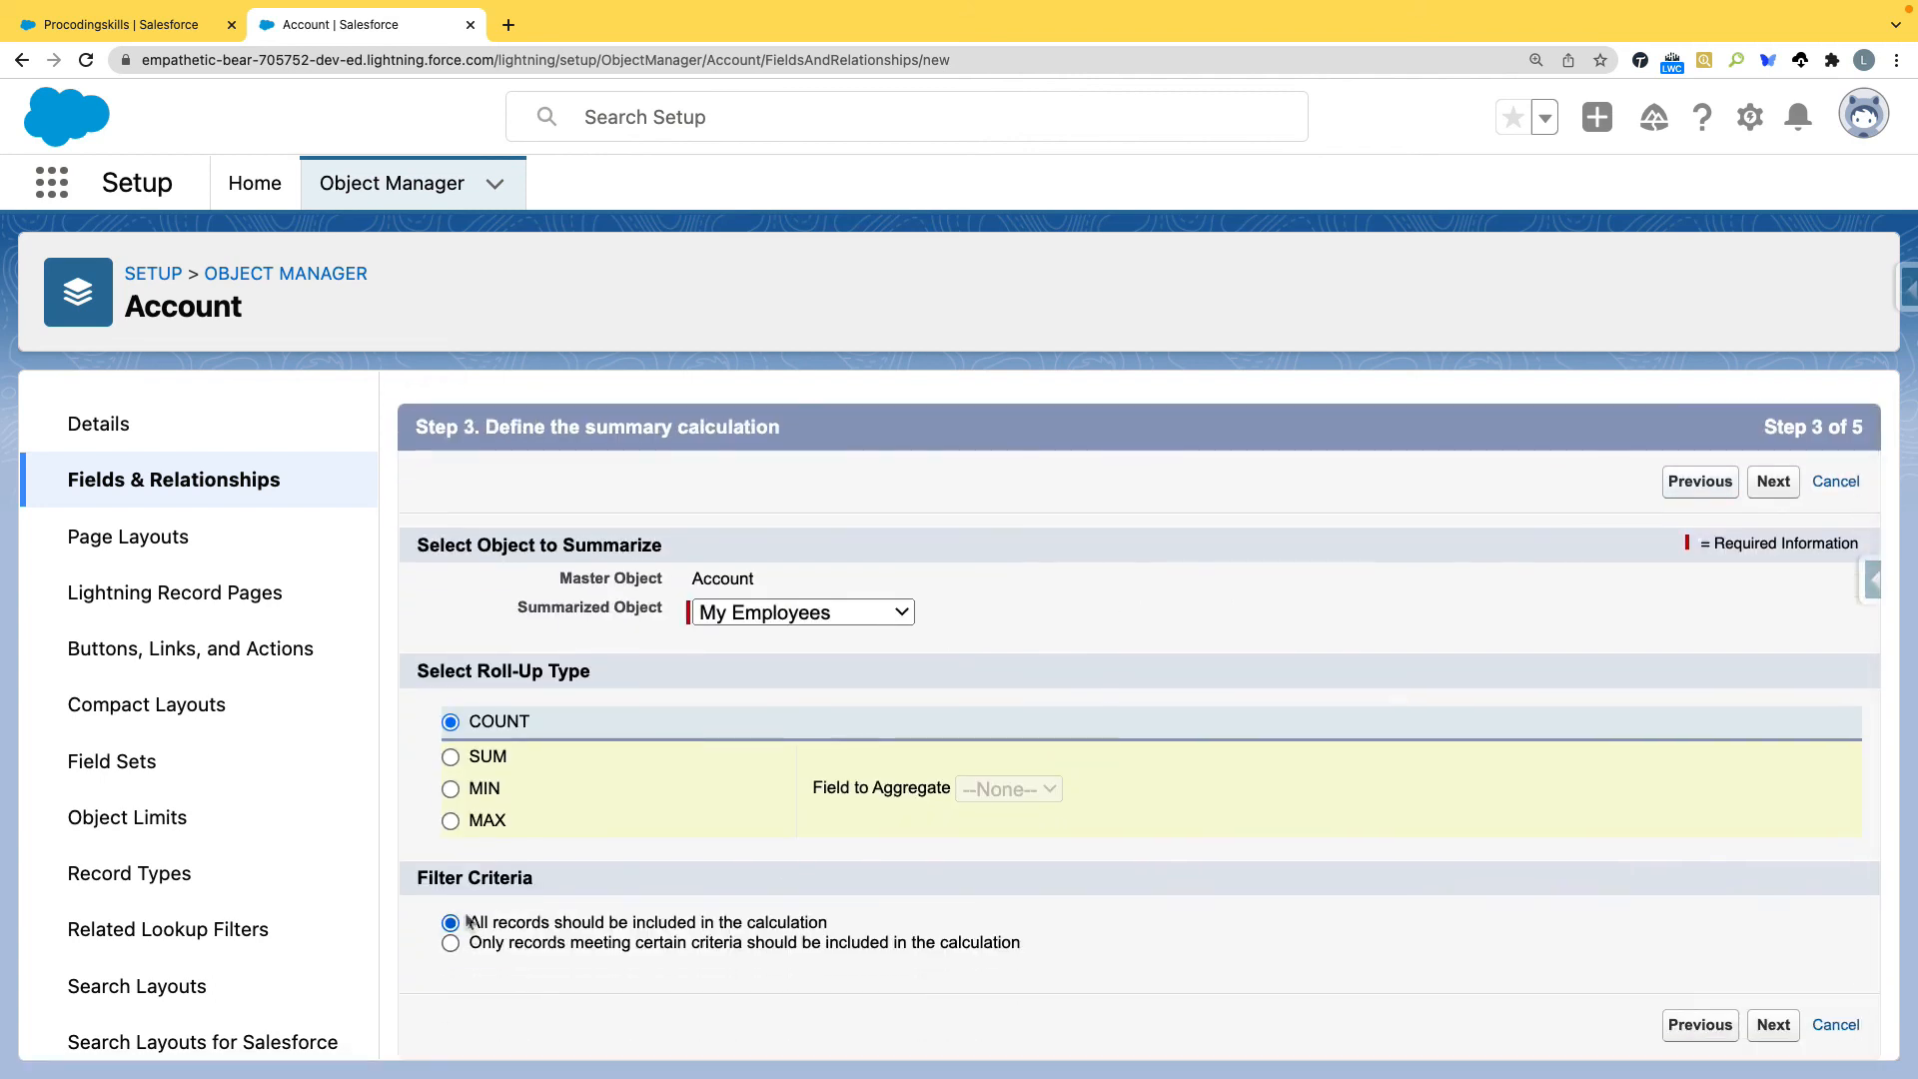
pyautogui.click(451, 943)
pyautogui.scroll(-3, 679, 799)
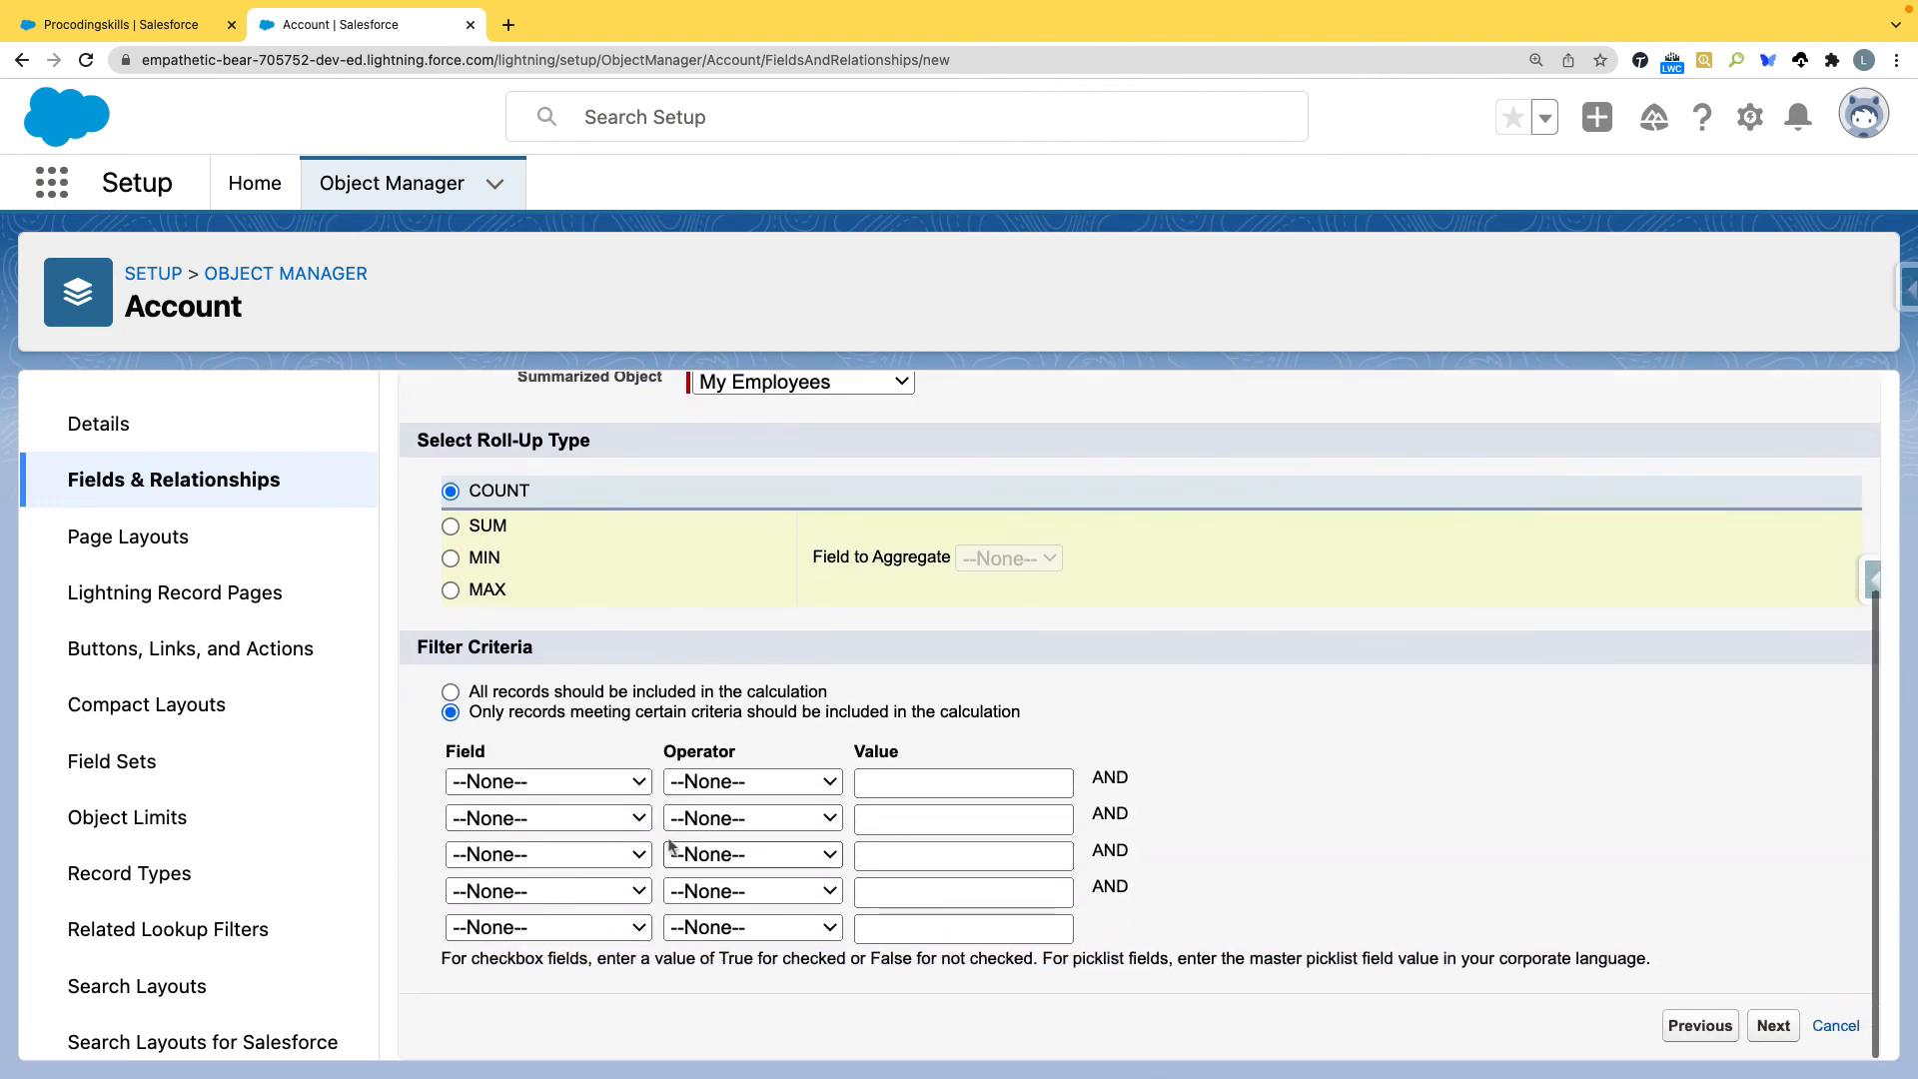
pyautogui.click(640, 783)
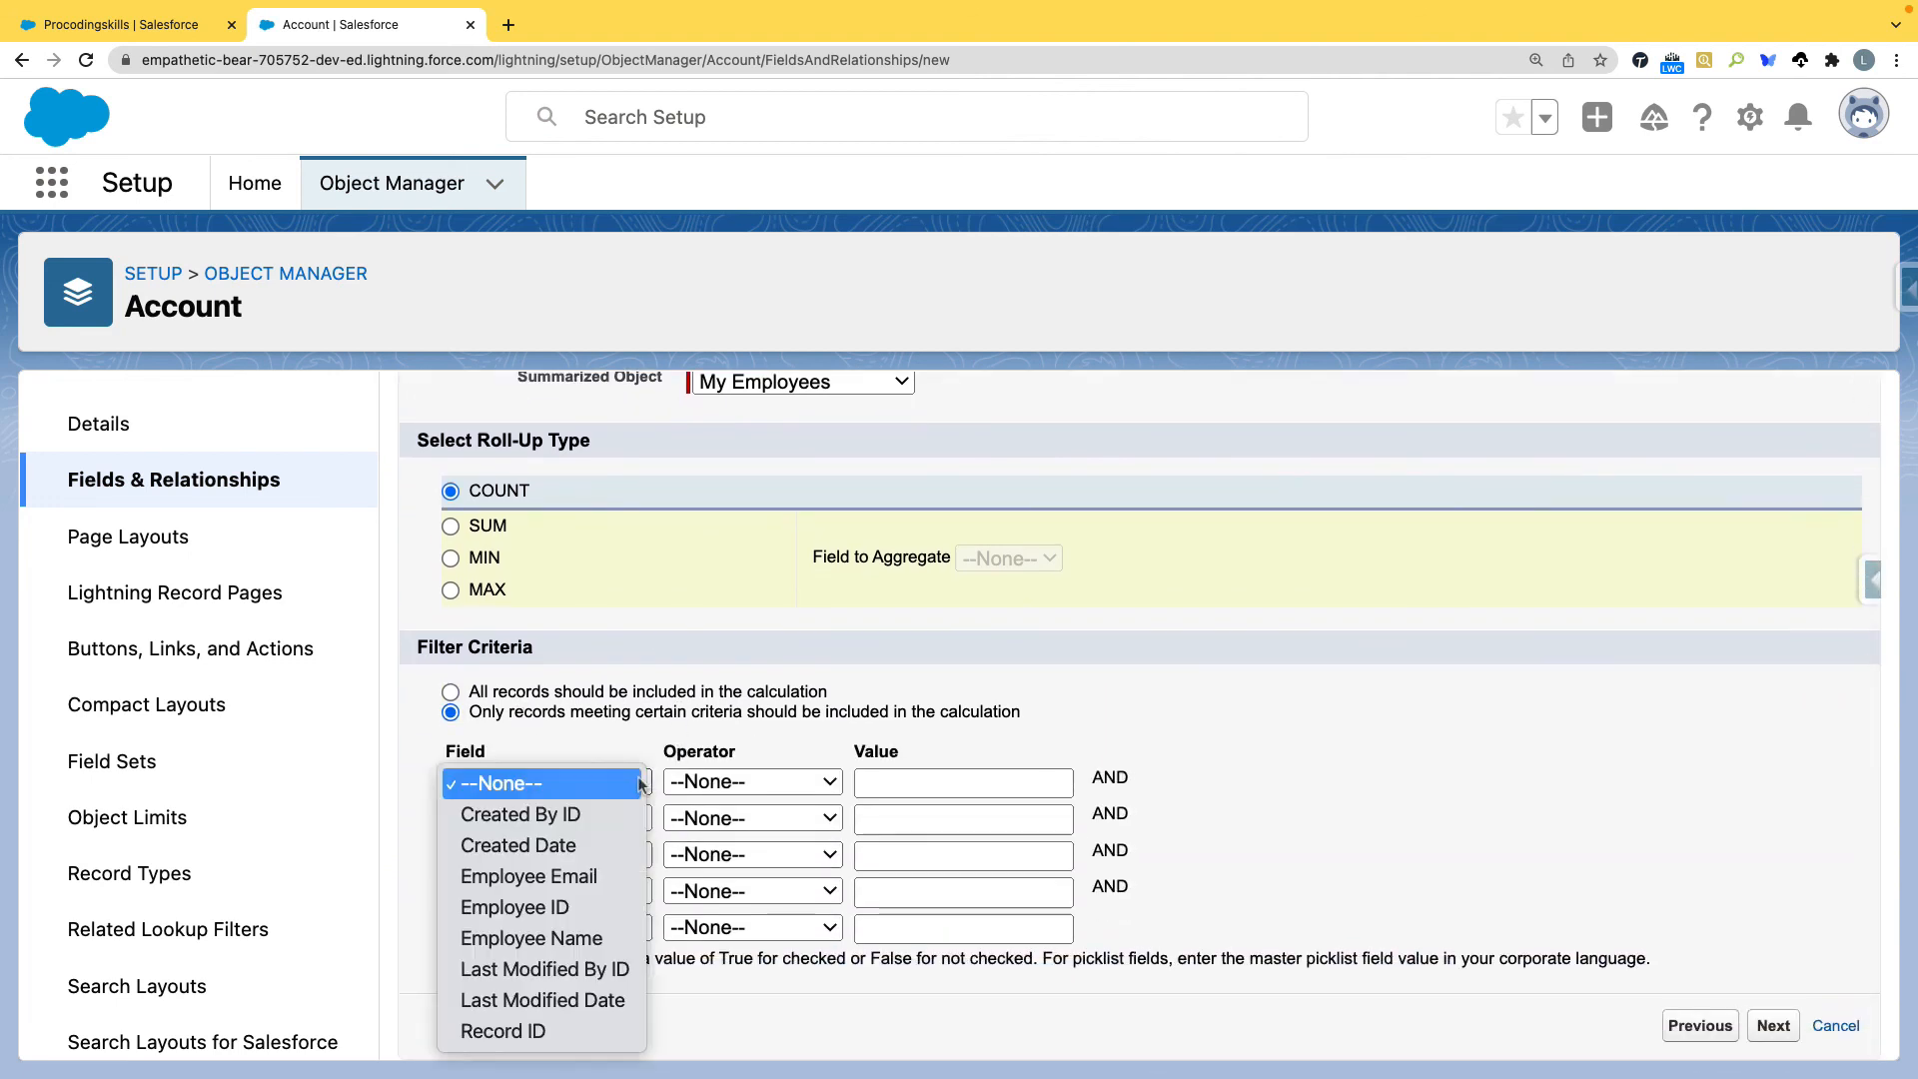
pyautogui.click(590, 876)
pyautogui.click(837, 783)
pyautogui.click(750, 842)
pyautogui.click(1059, 783)
pyautogui.click(1323, 799)
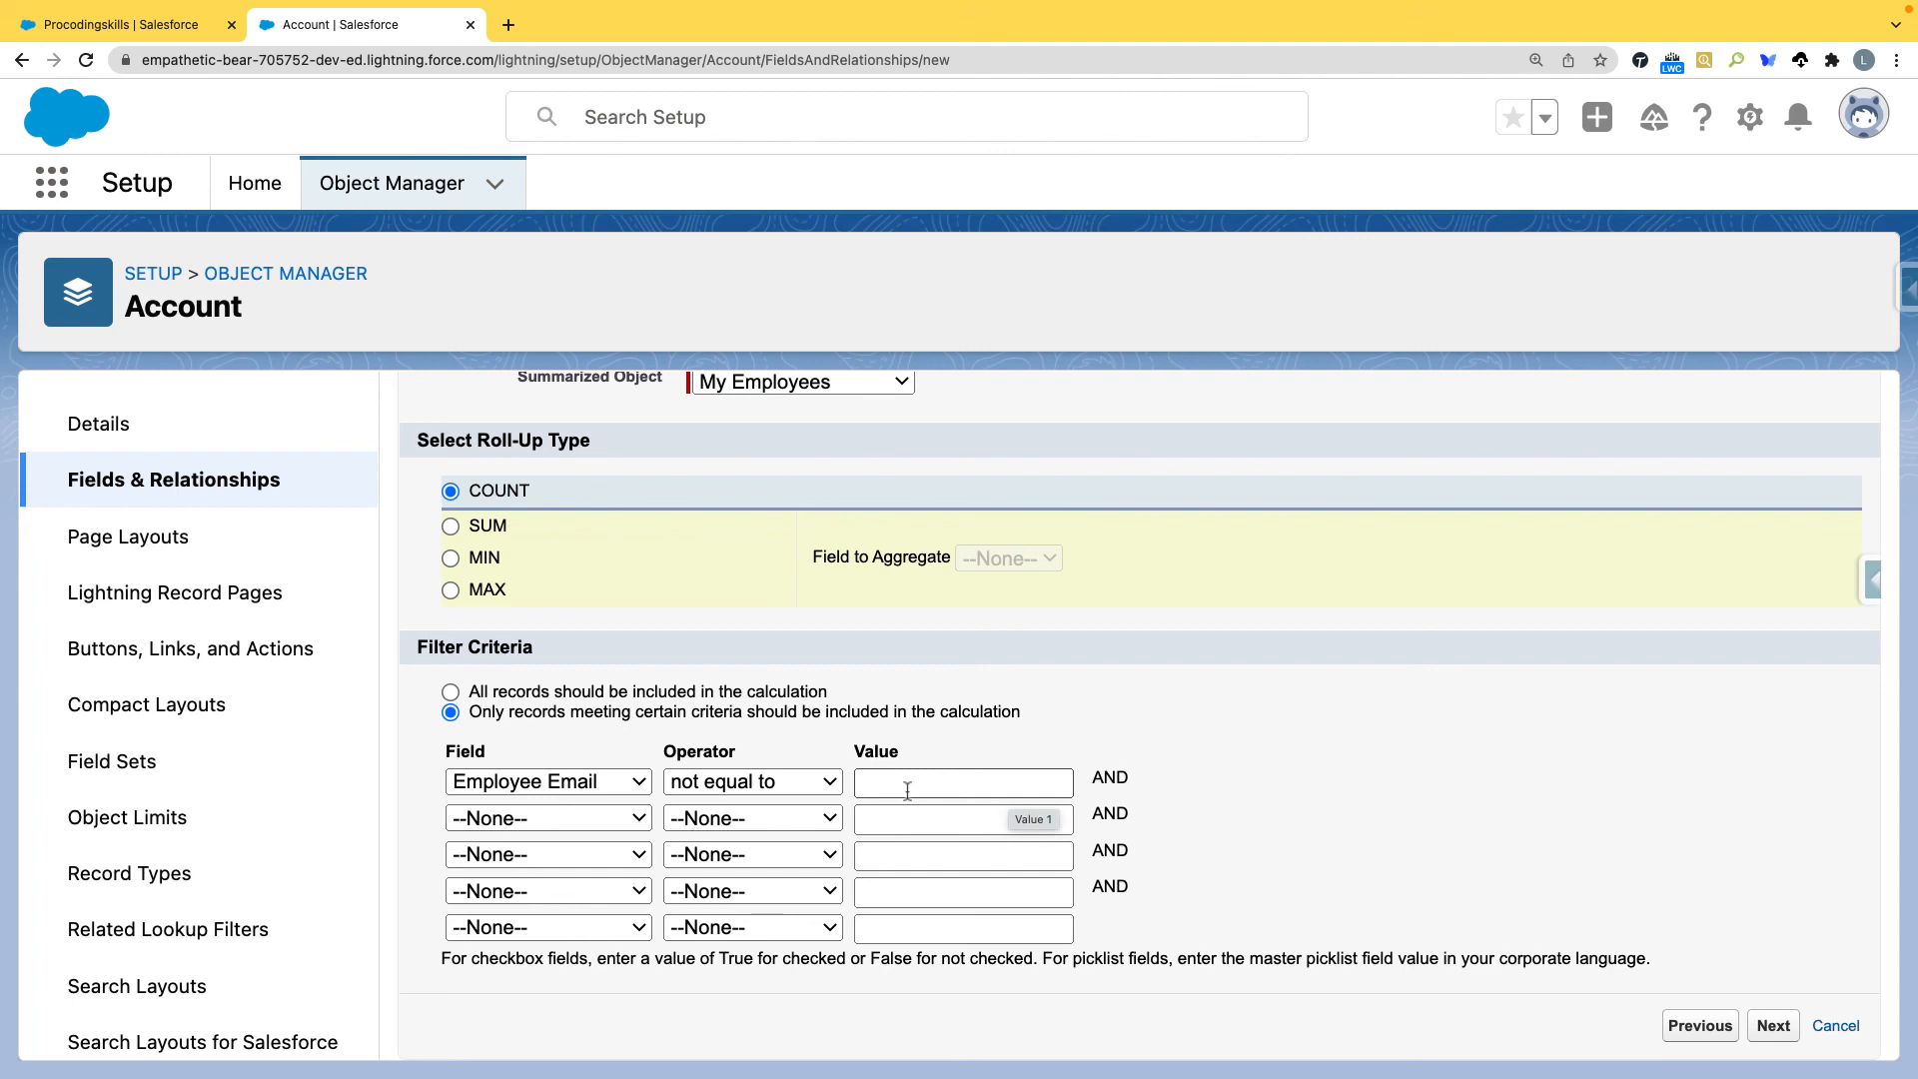
# Make the Total Employees field visible to all profiles and save it with all Account page layouts included
pyautogui.click(1774, 1027)
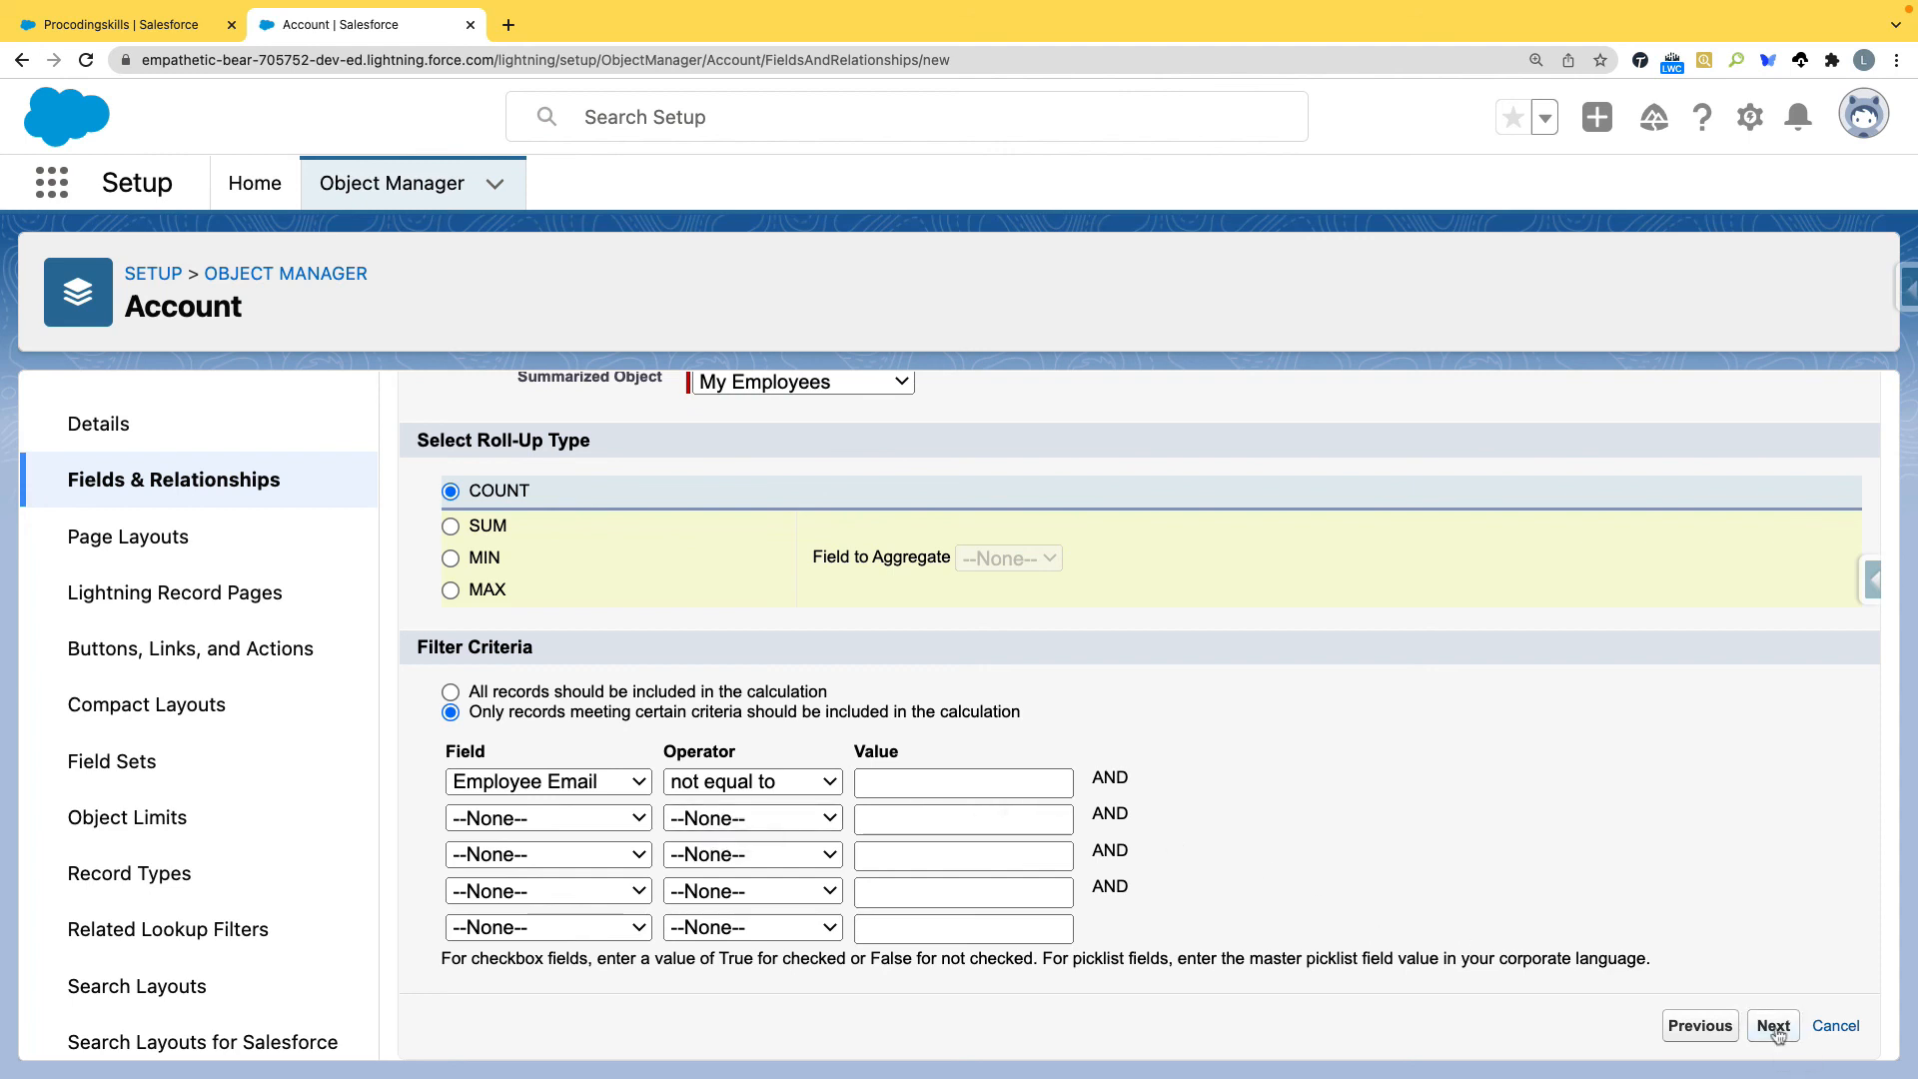
pyautogui.click(1430, 823)
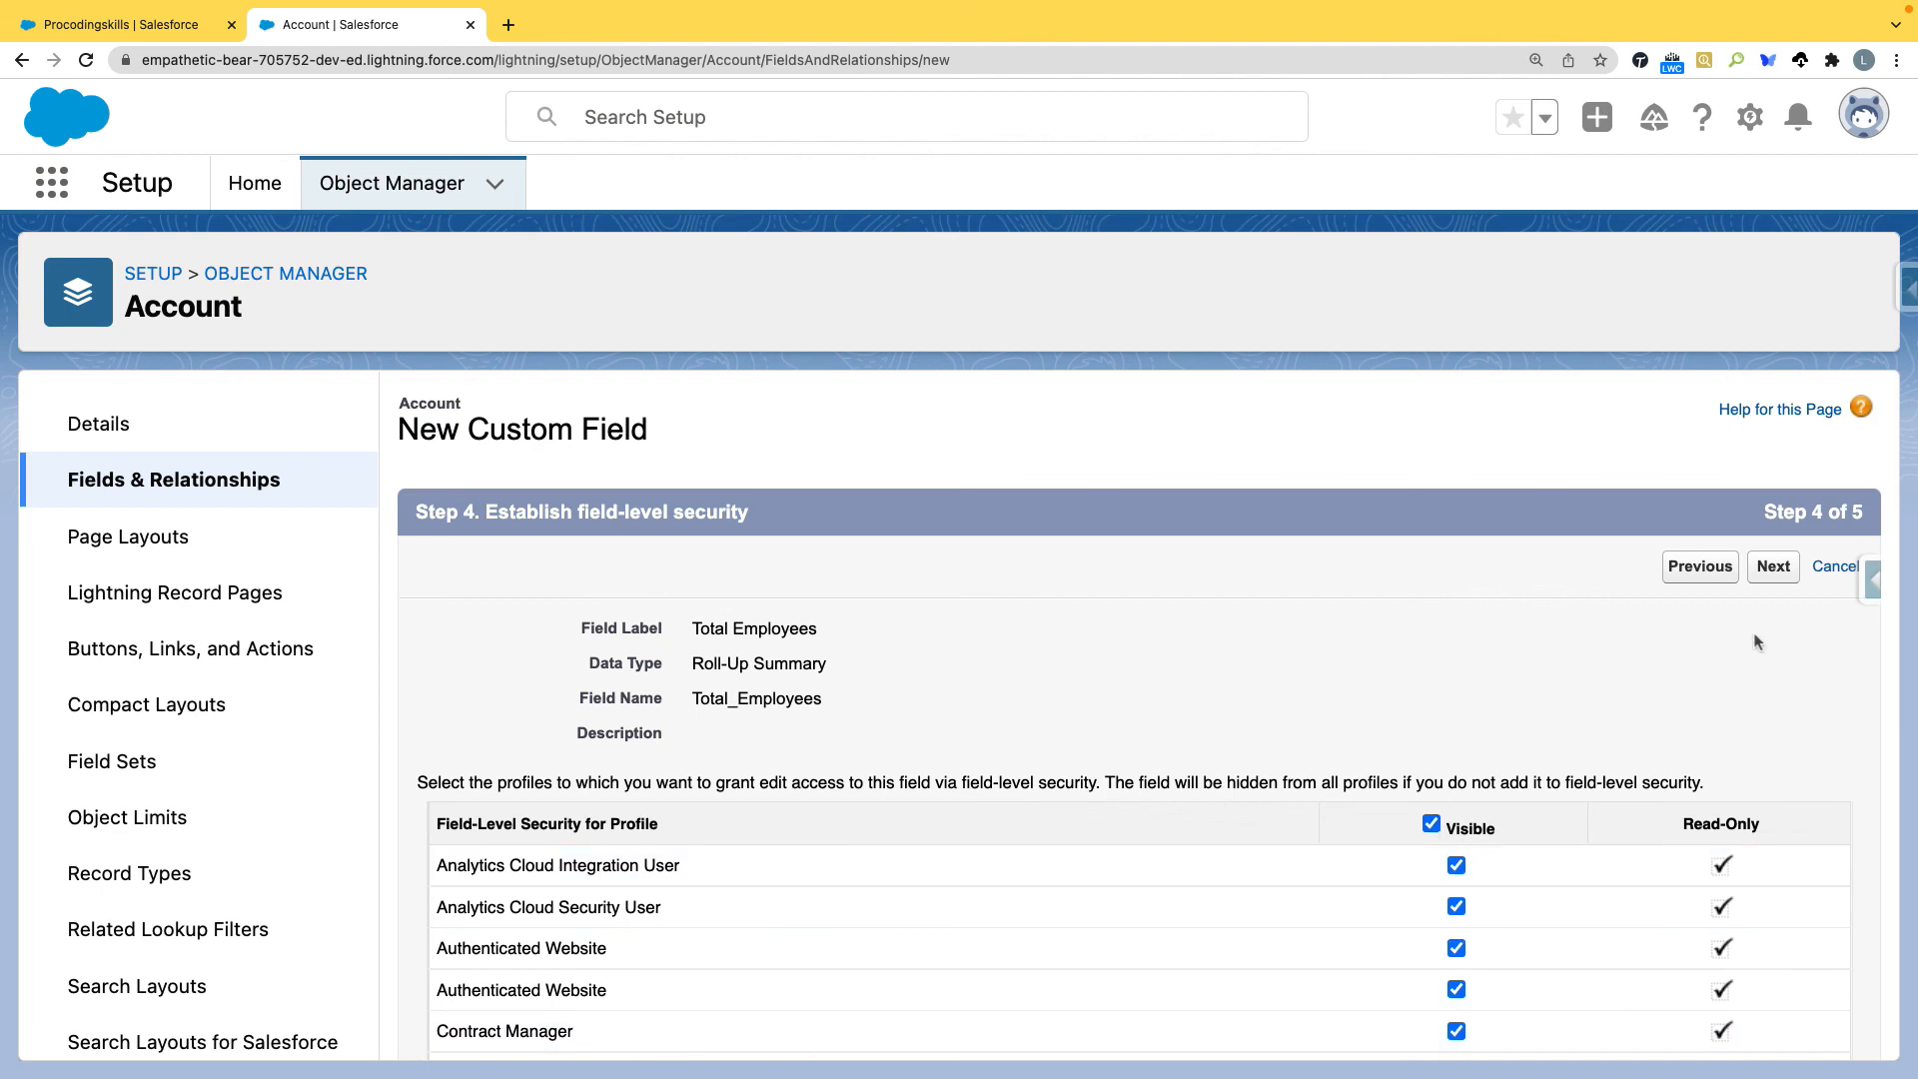
pyautogui.click(1773, 569)
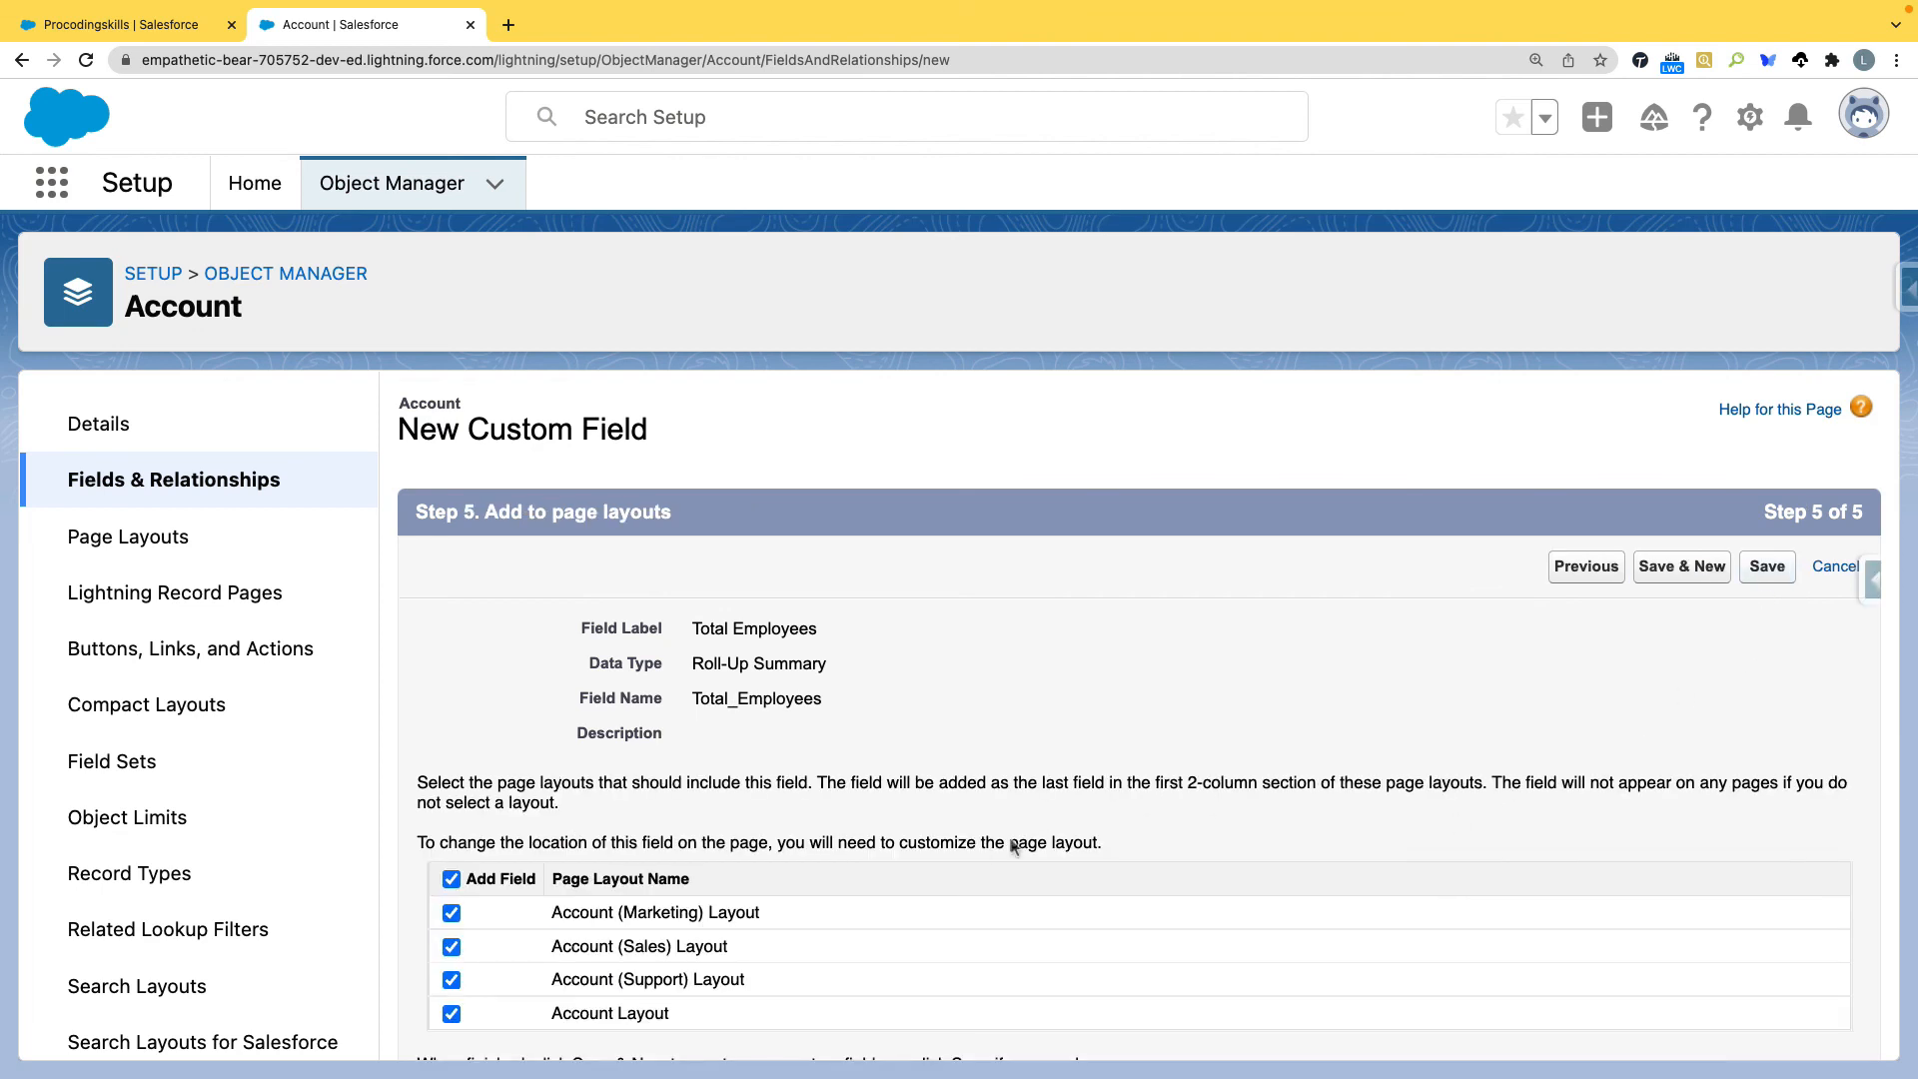
pyautogui.click(1767, 568)
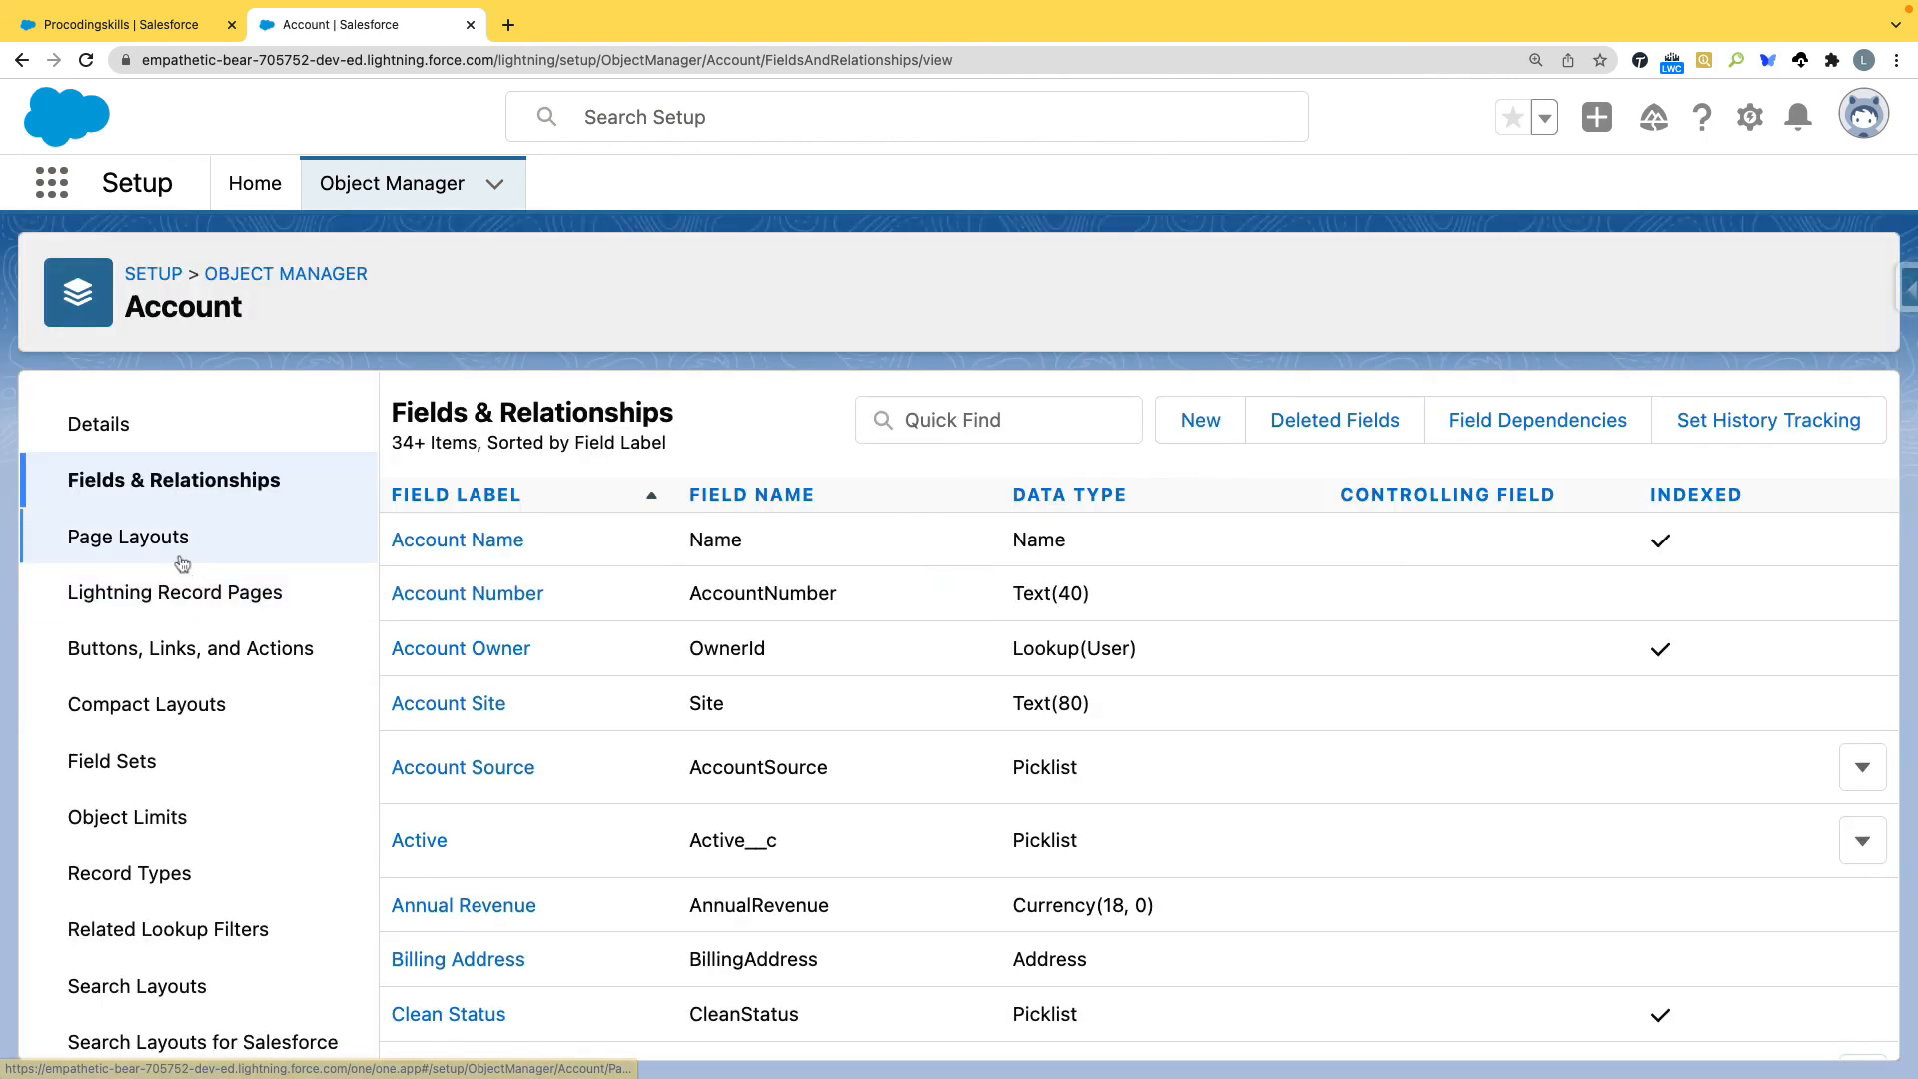
# In the Account Layout page layout, move Total Employees directly below Account Name and save the layout
pyautogui.click(180, 554)
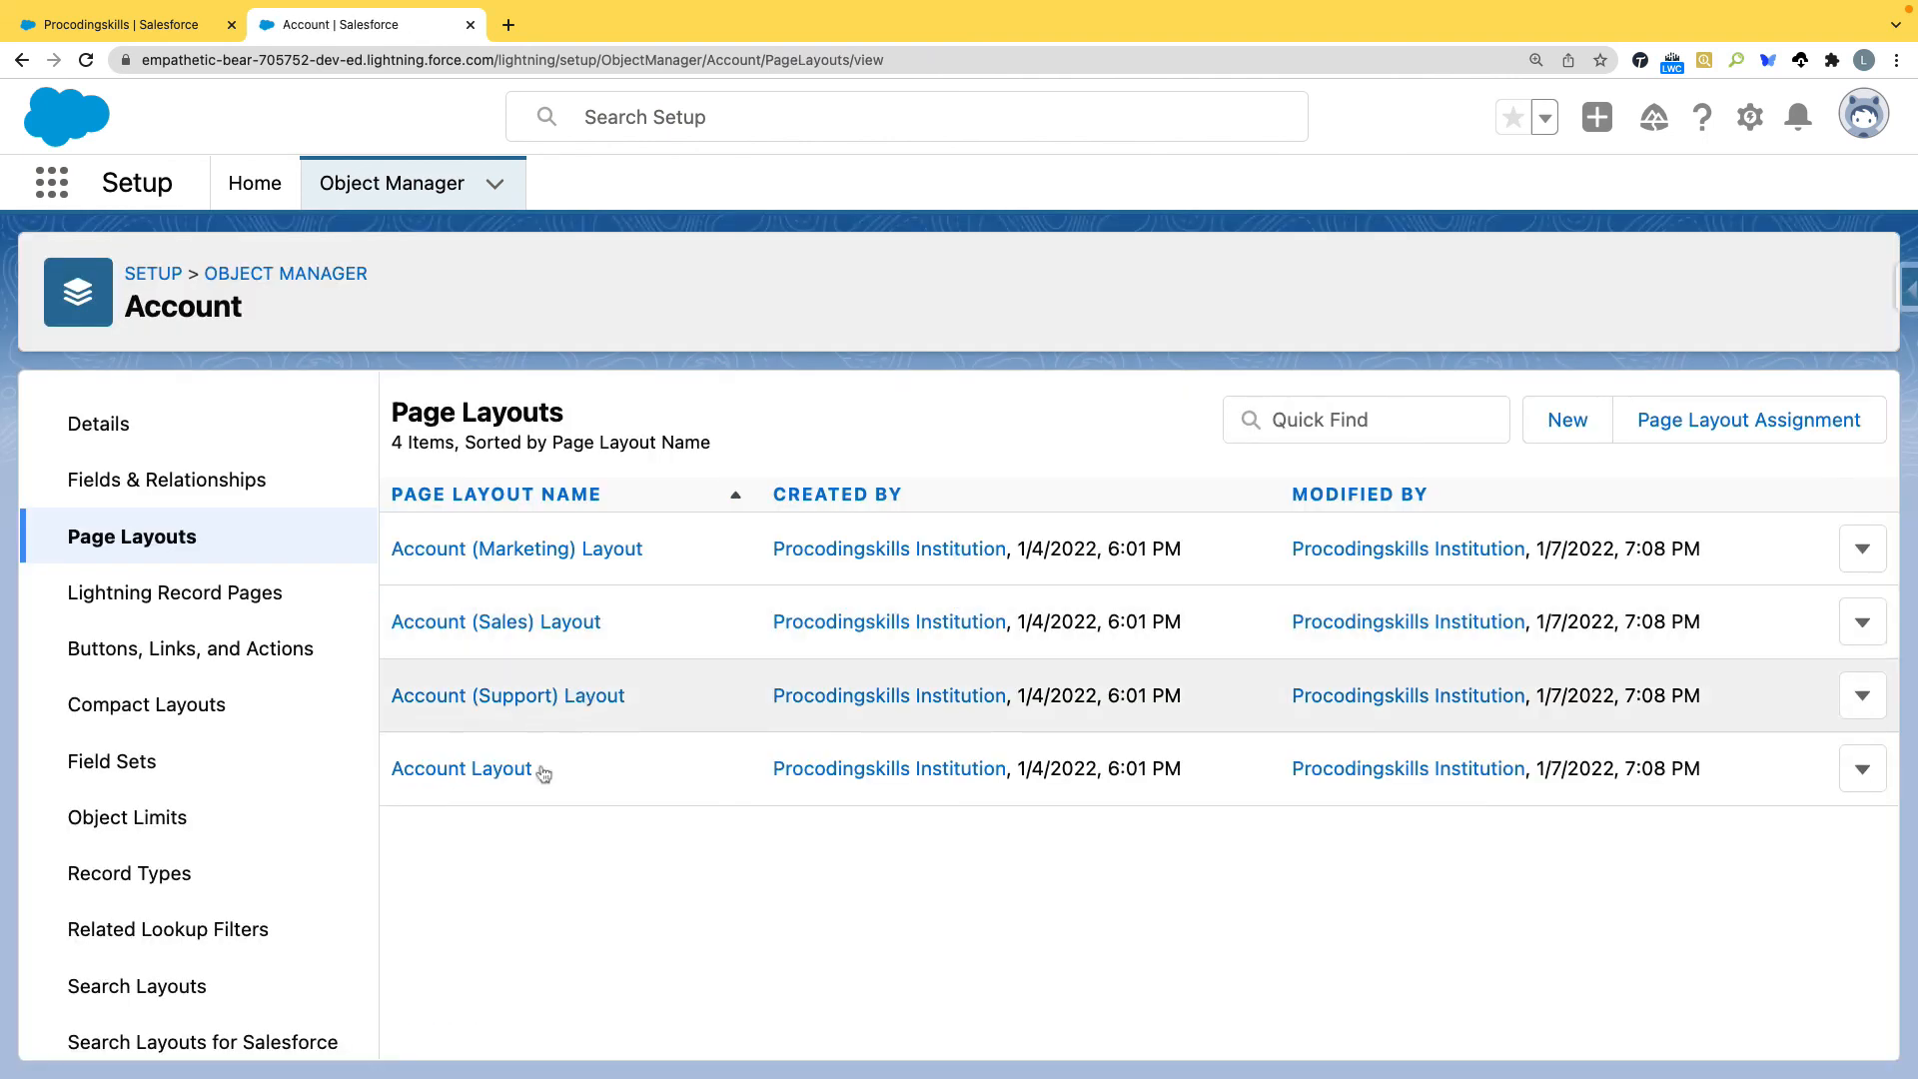
pyautogui.click(507, 767)
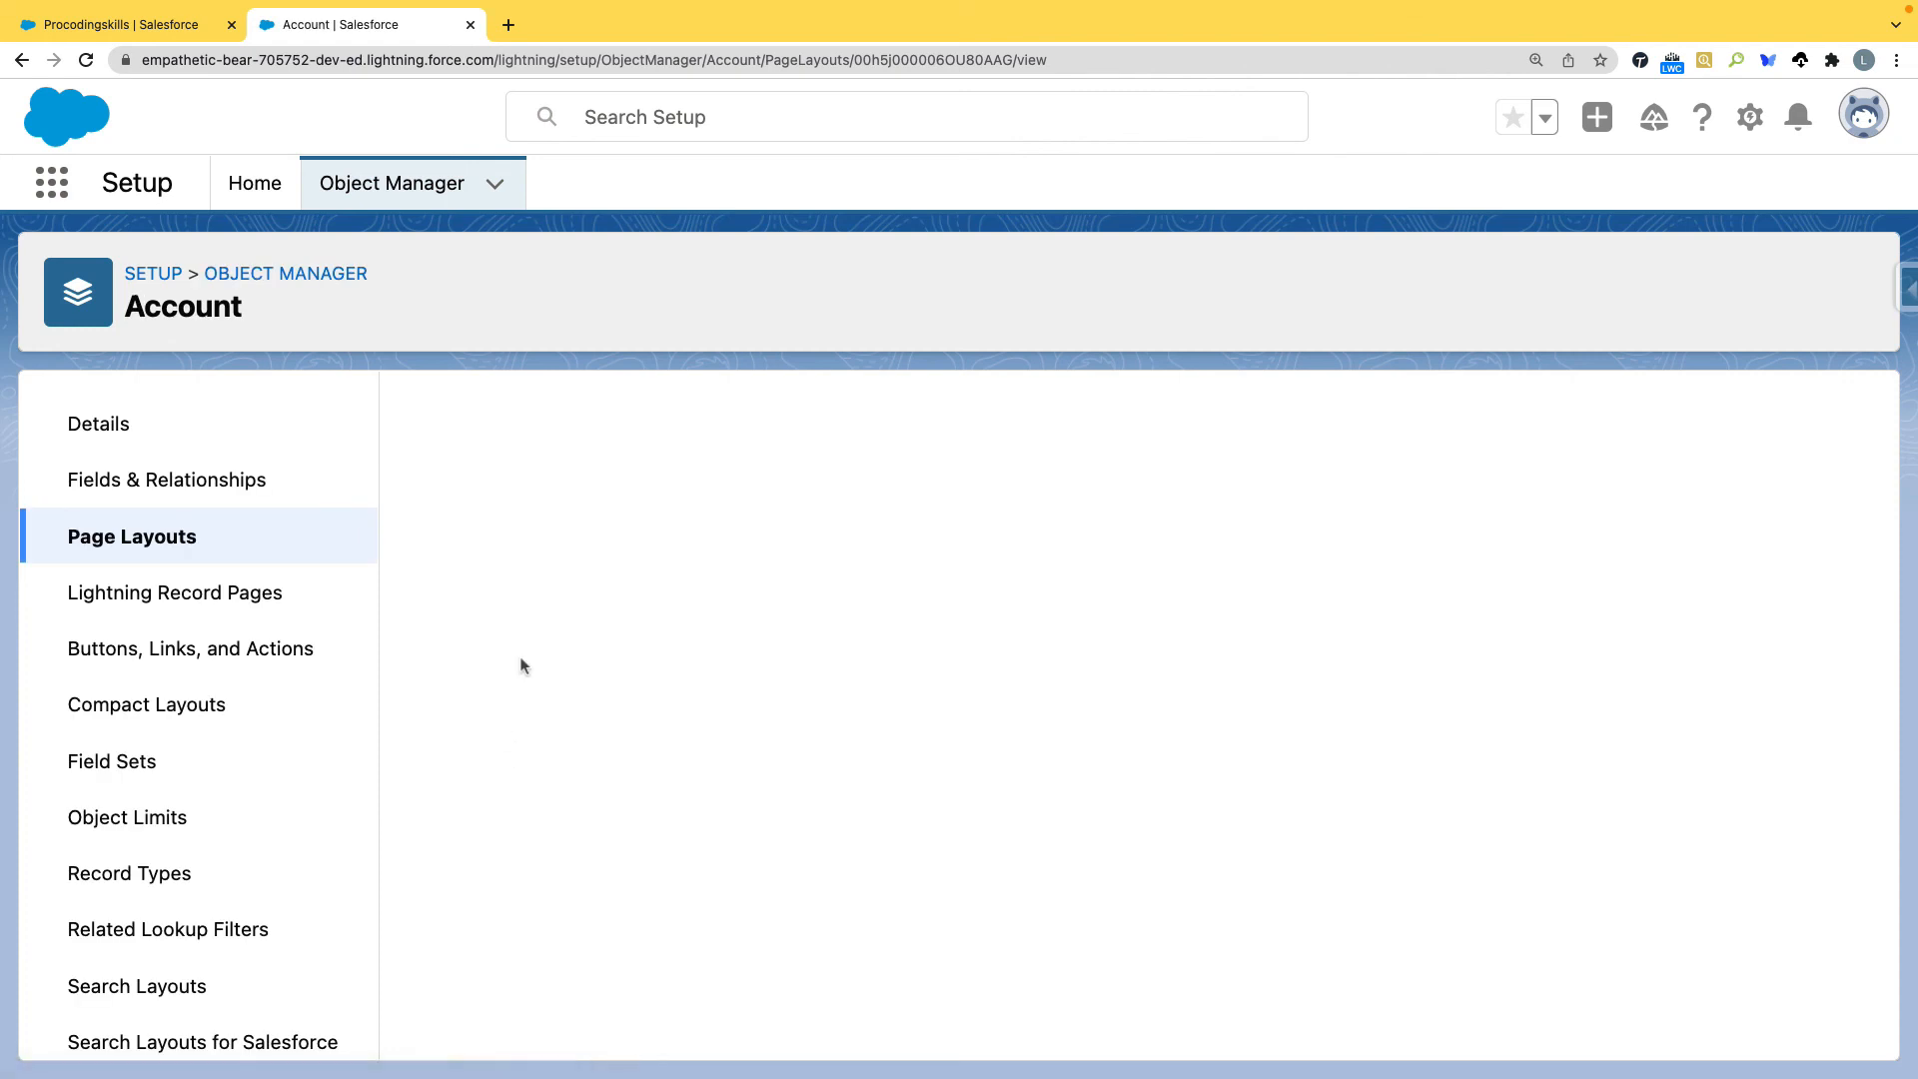
pyautogui.scroll(-10, 744, 796)
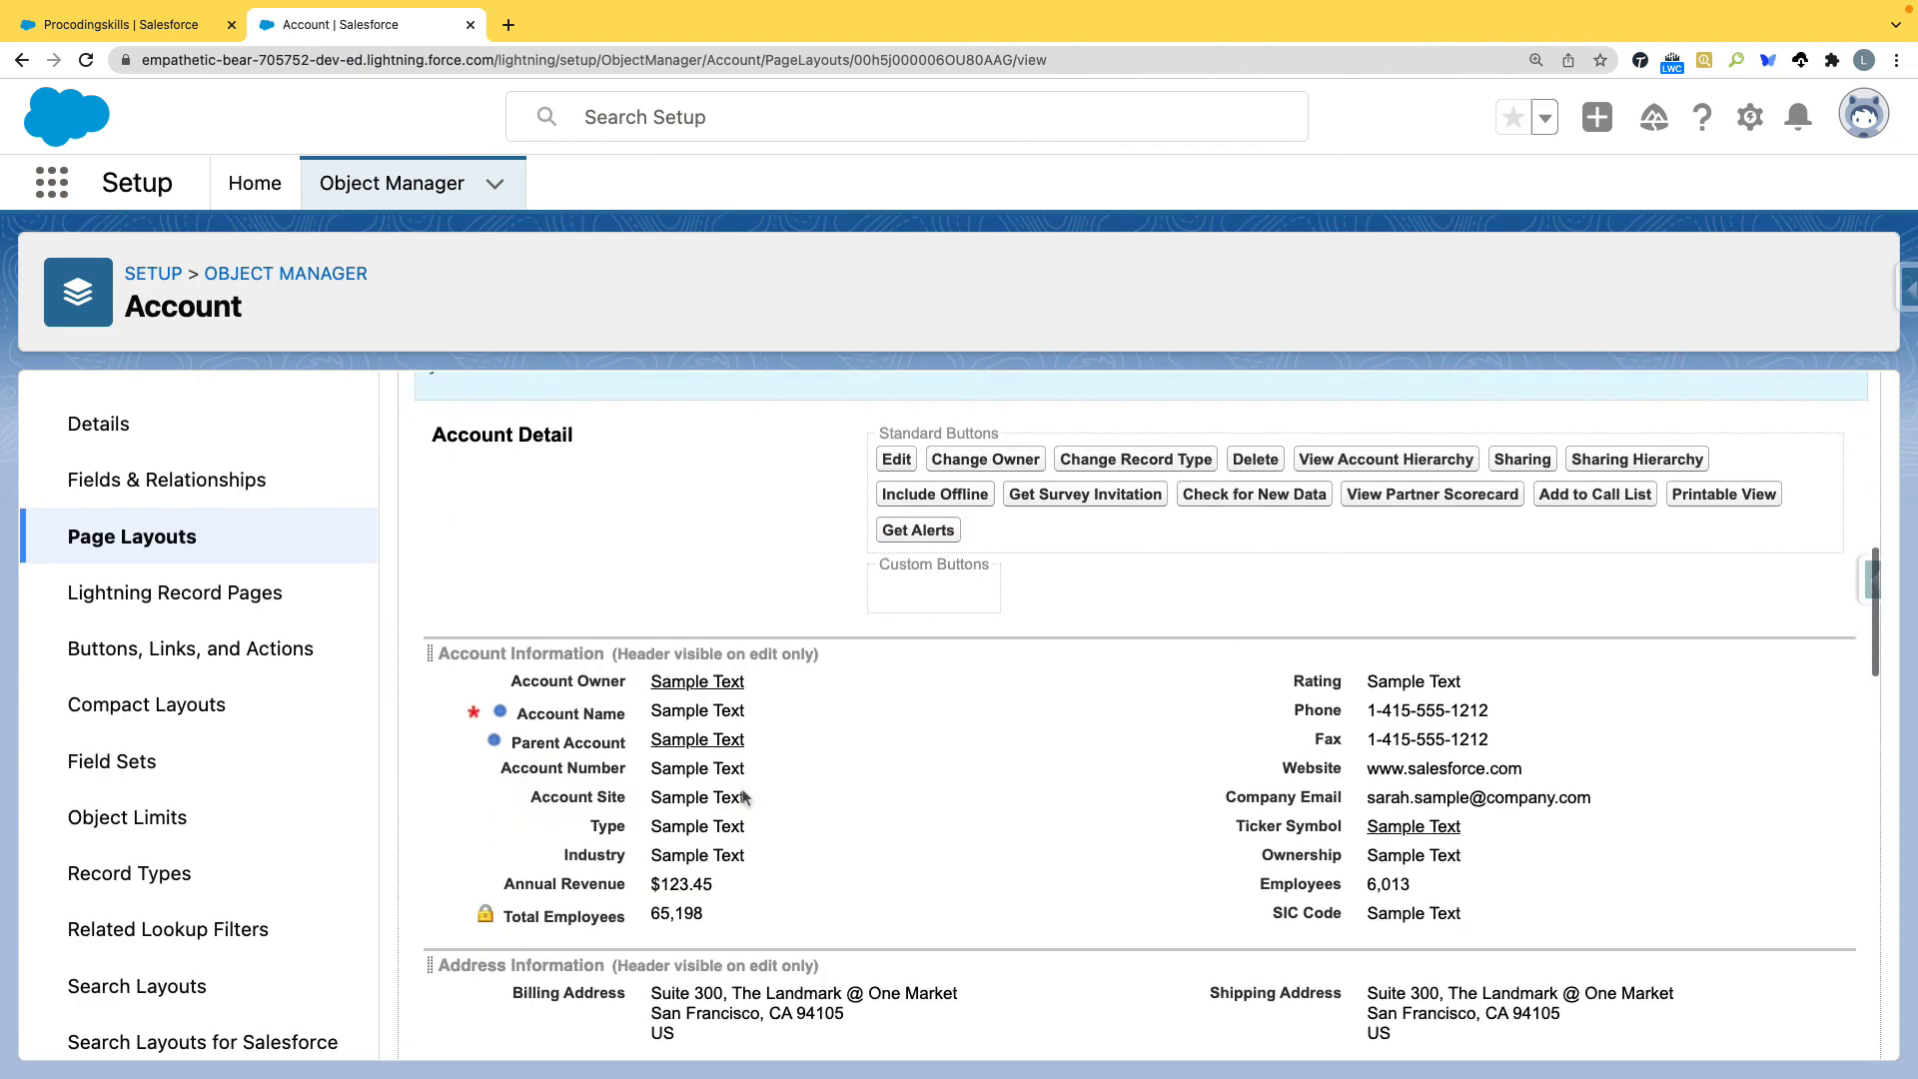
pyautogui.scroll(3, 650, 858)
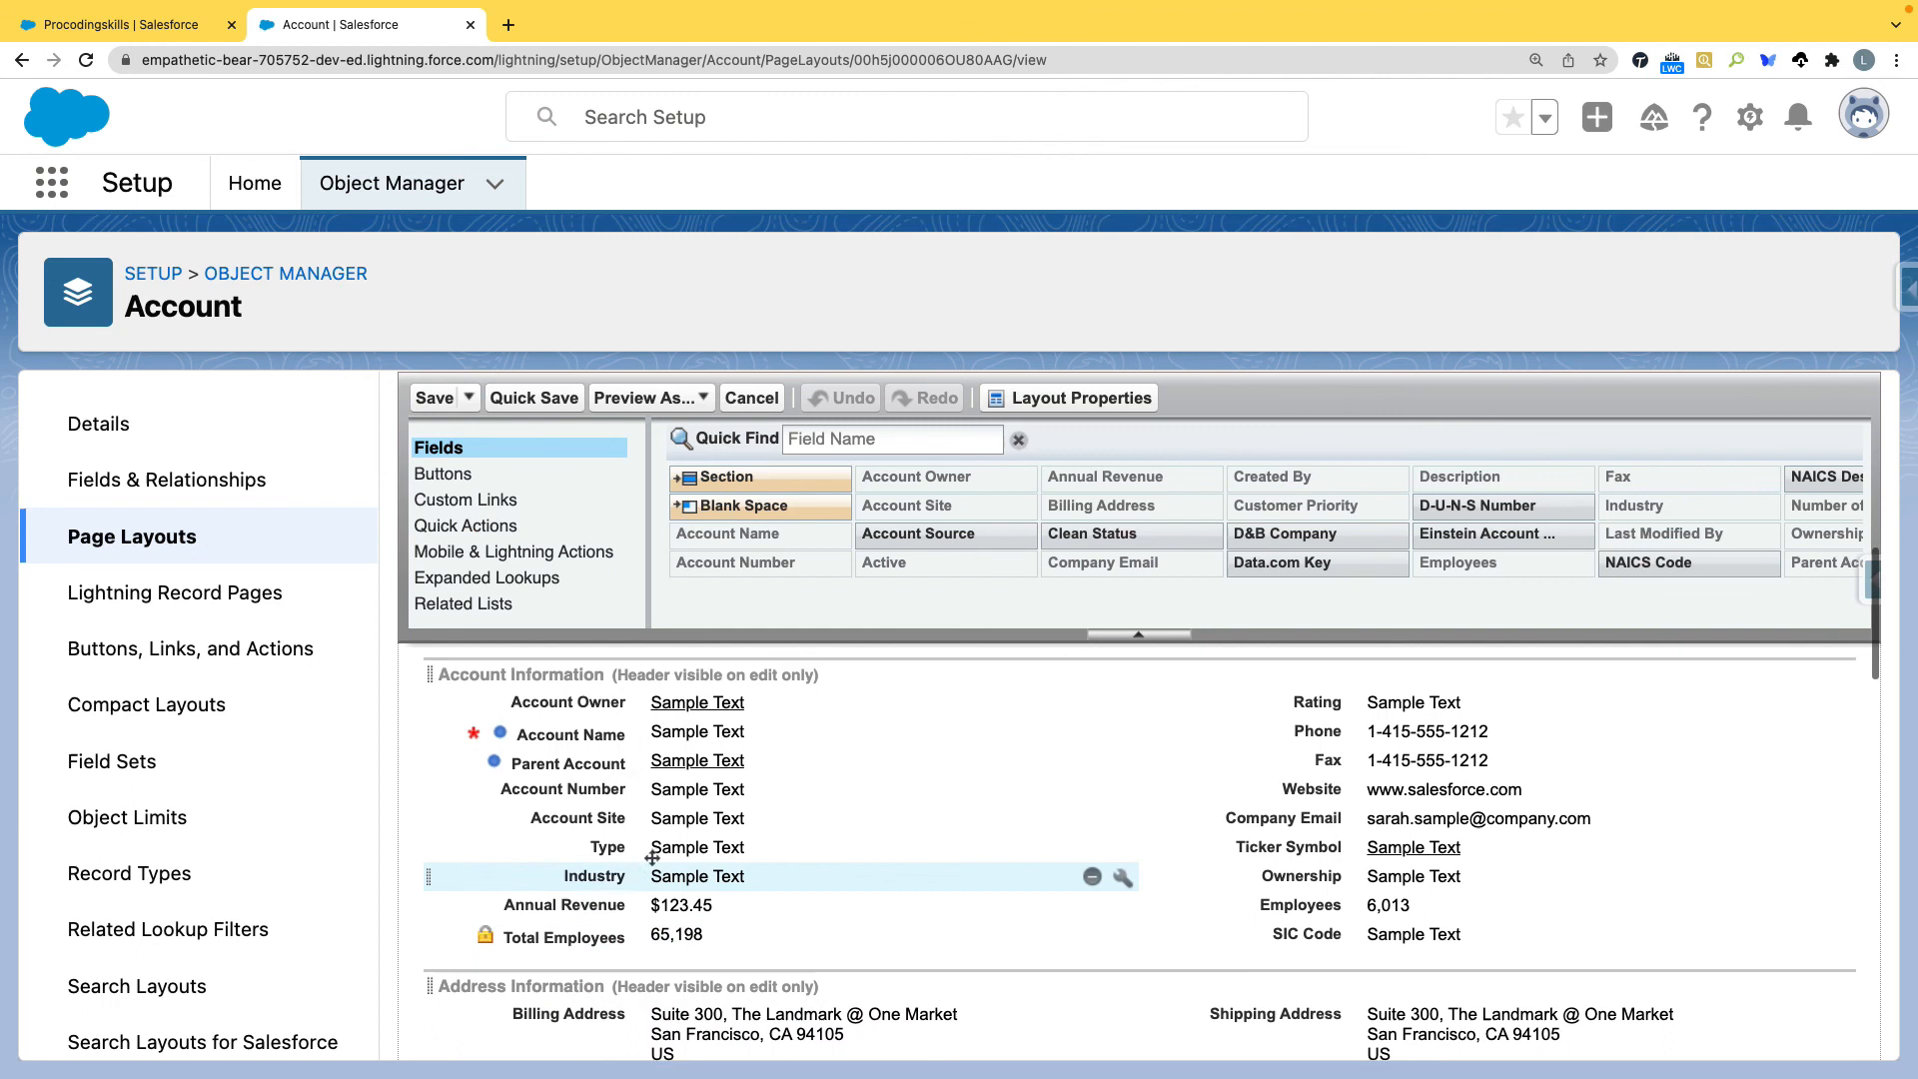
pyautogui.moveTo(654, 979); pyautogui.dragTo(671, 794)
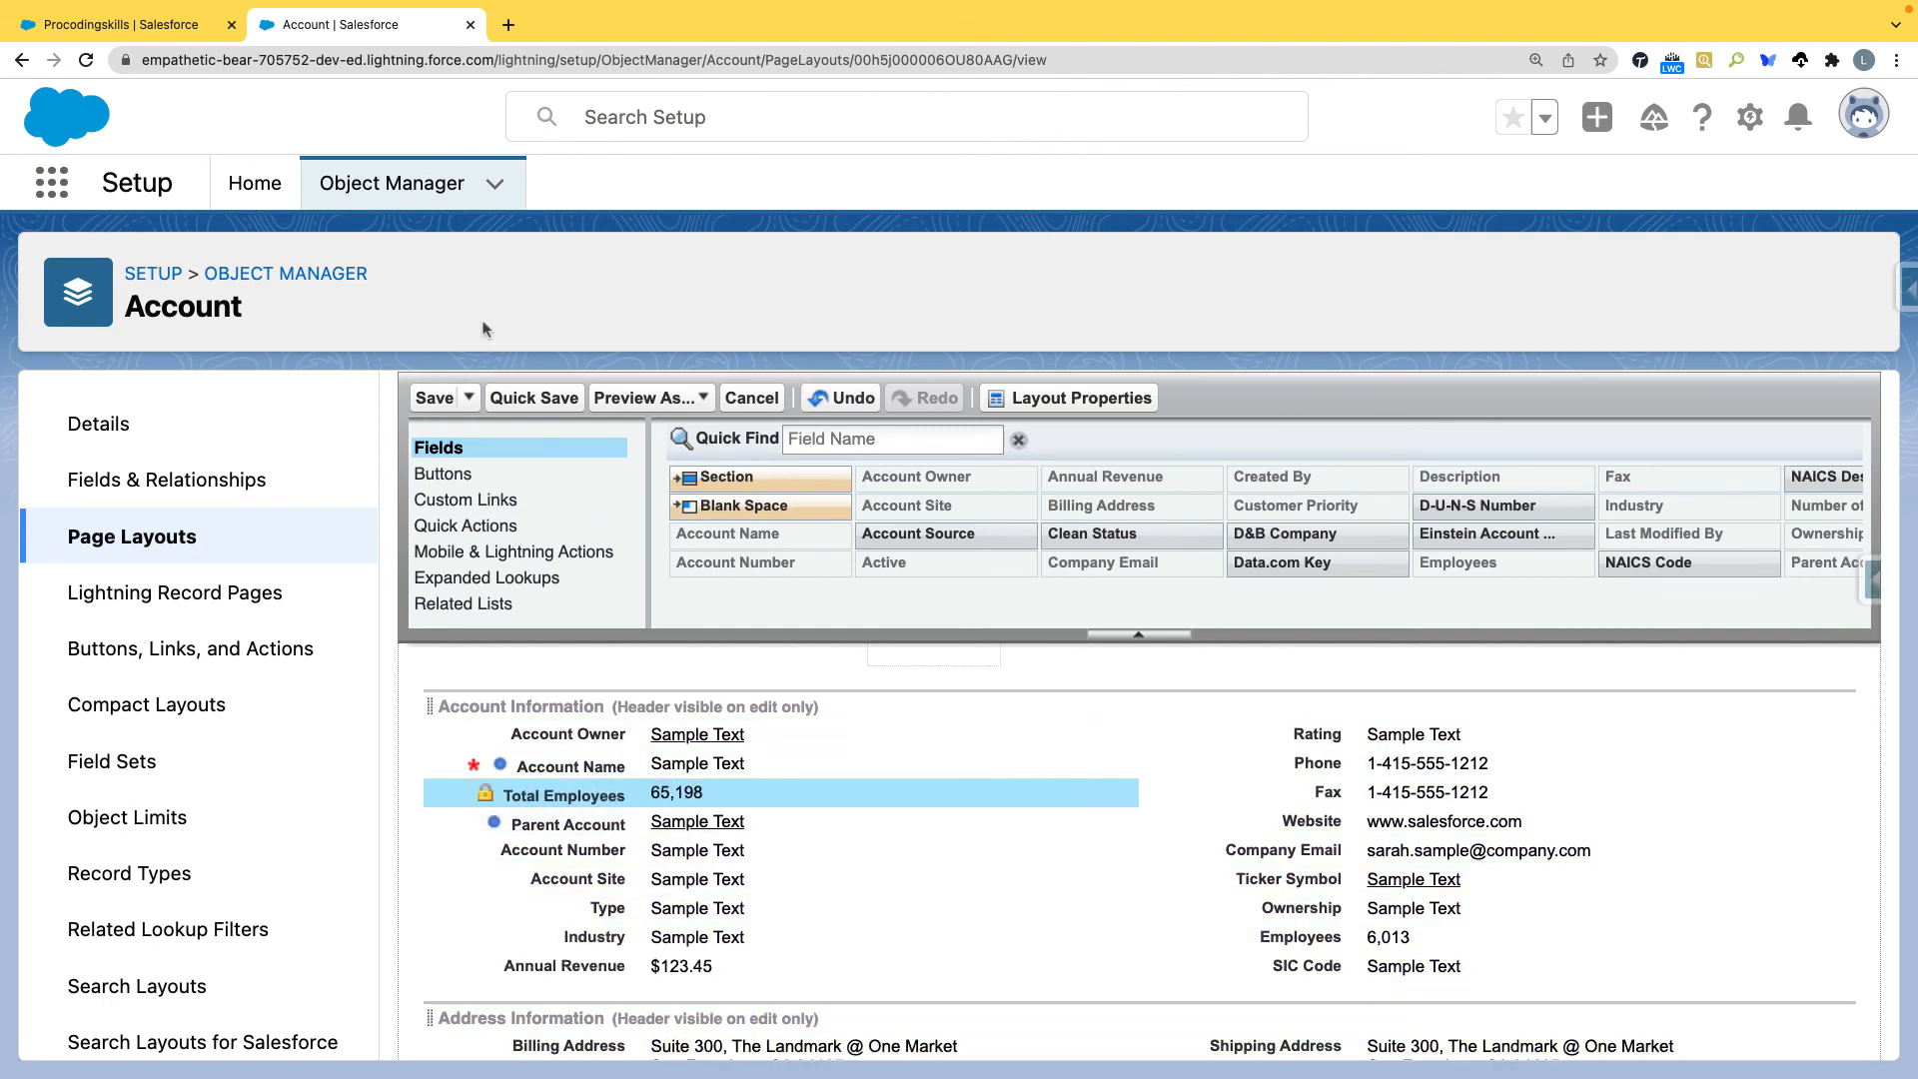
pyautogui.click(435, 399)
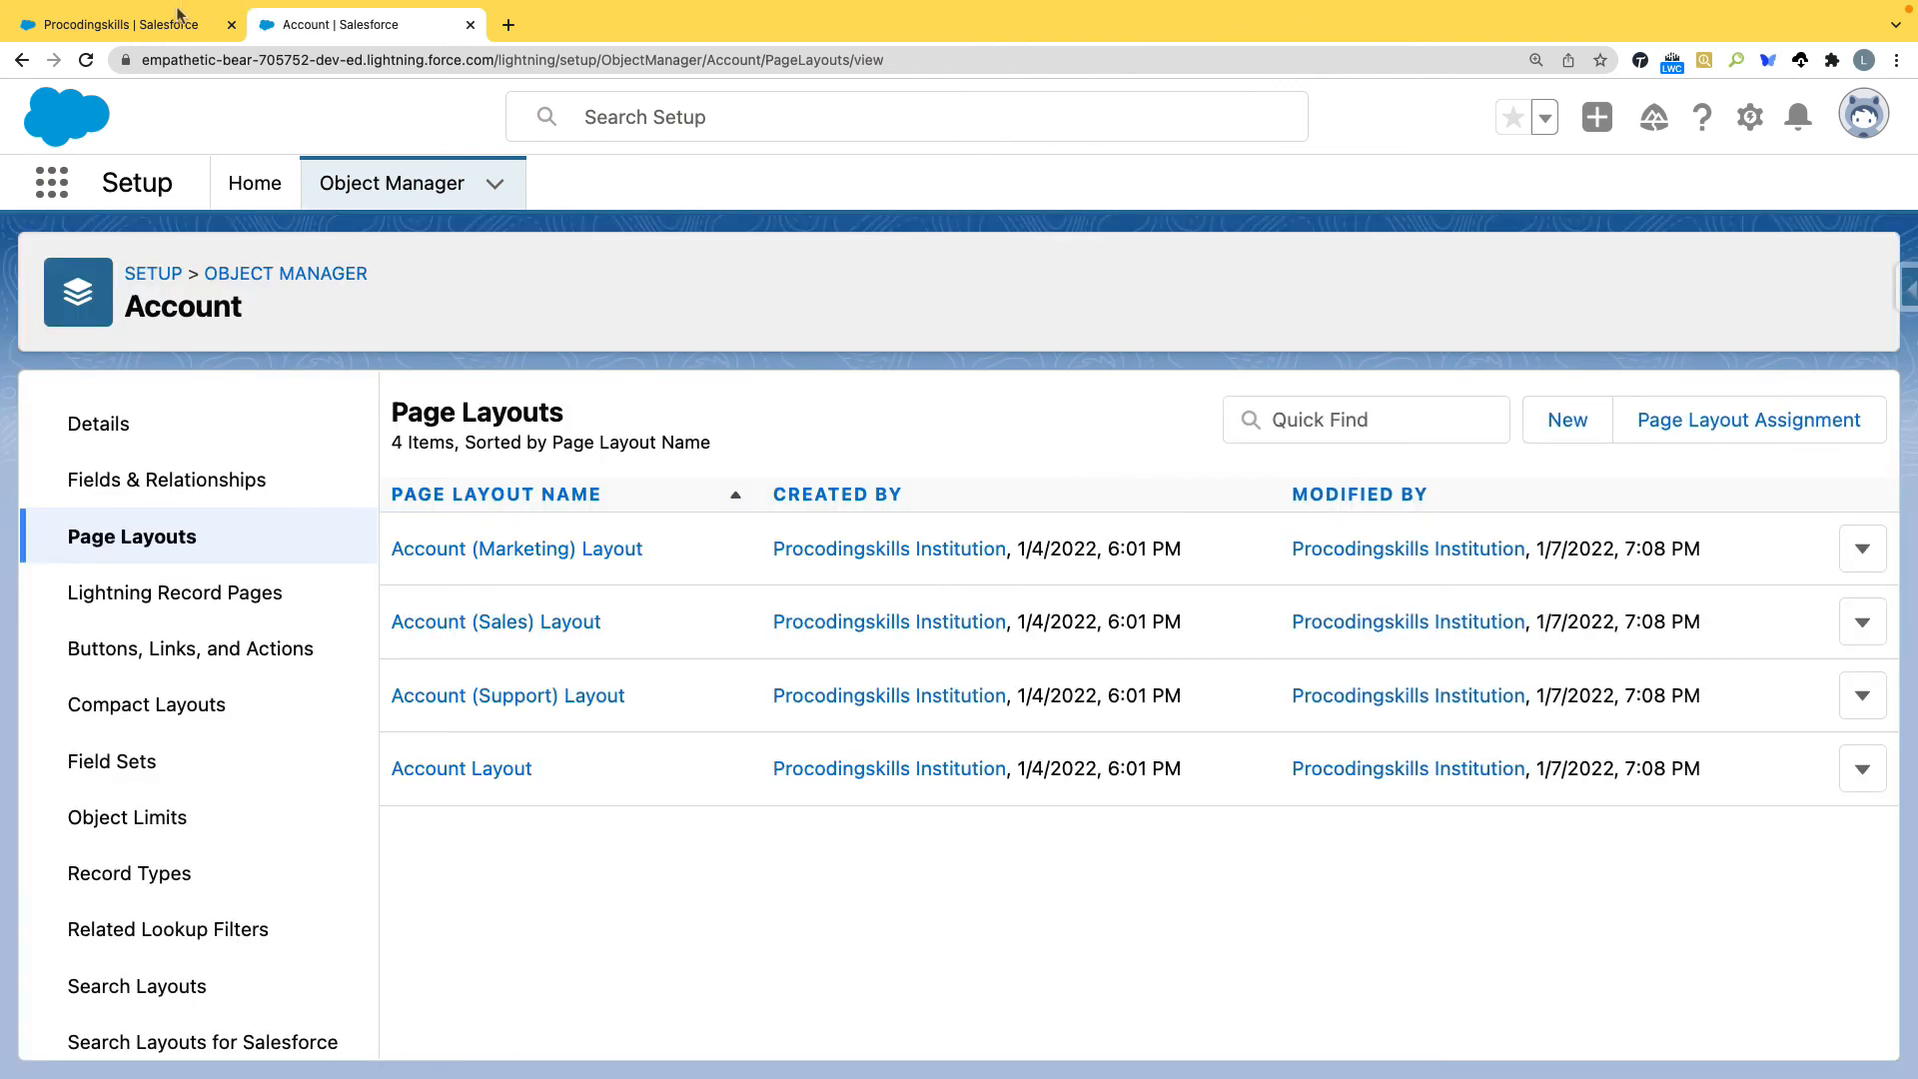
# Open the Procodingskills account record in the other browser tab, reload it and check Total Employees in its details
pyautogui.click(148, 25)
pyautogui.click(336, 189)
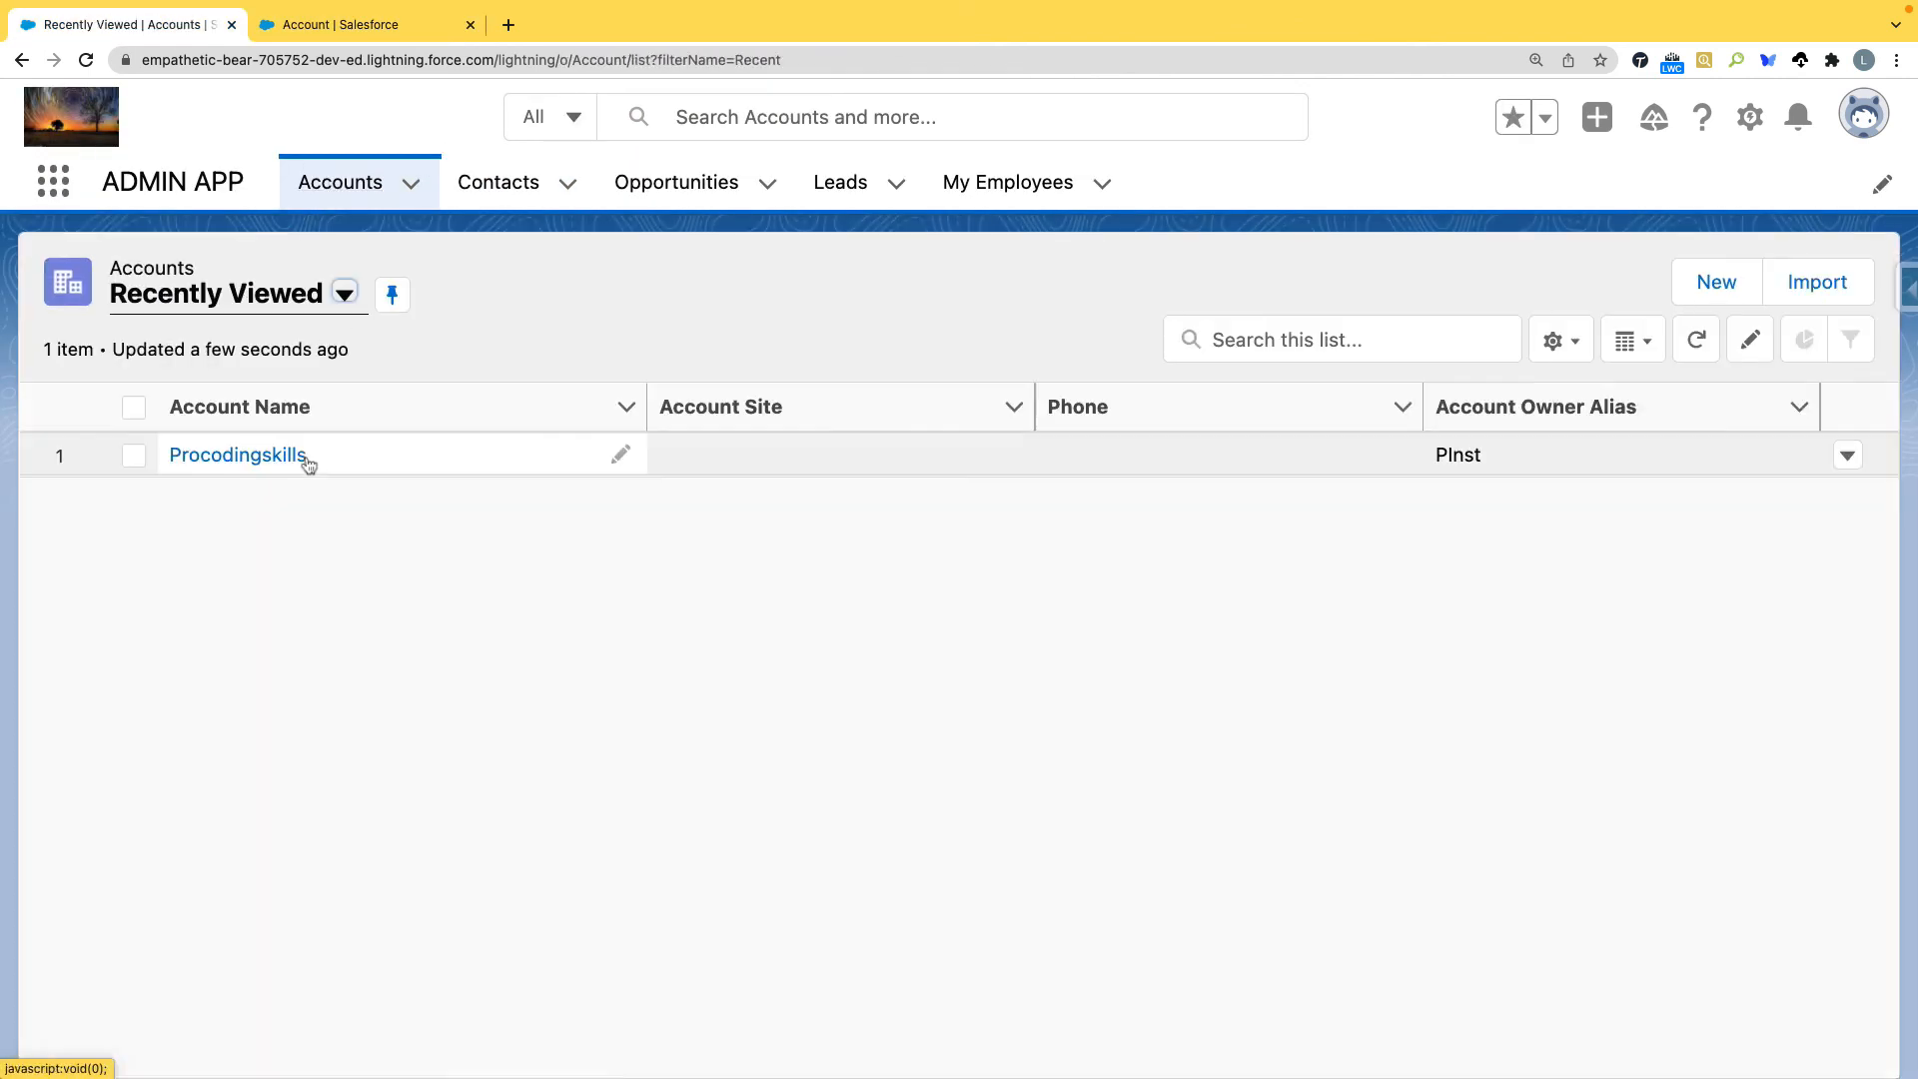
pyautogui.click(291, 457)
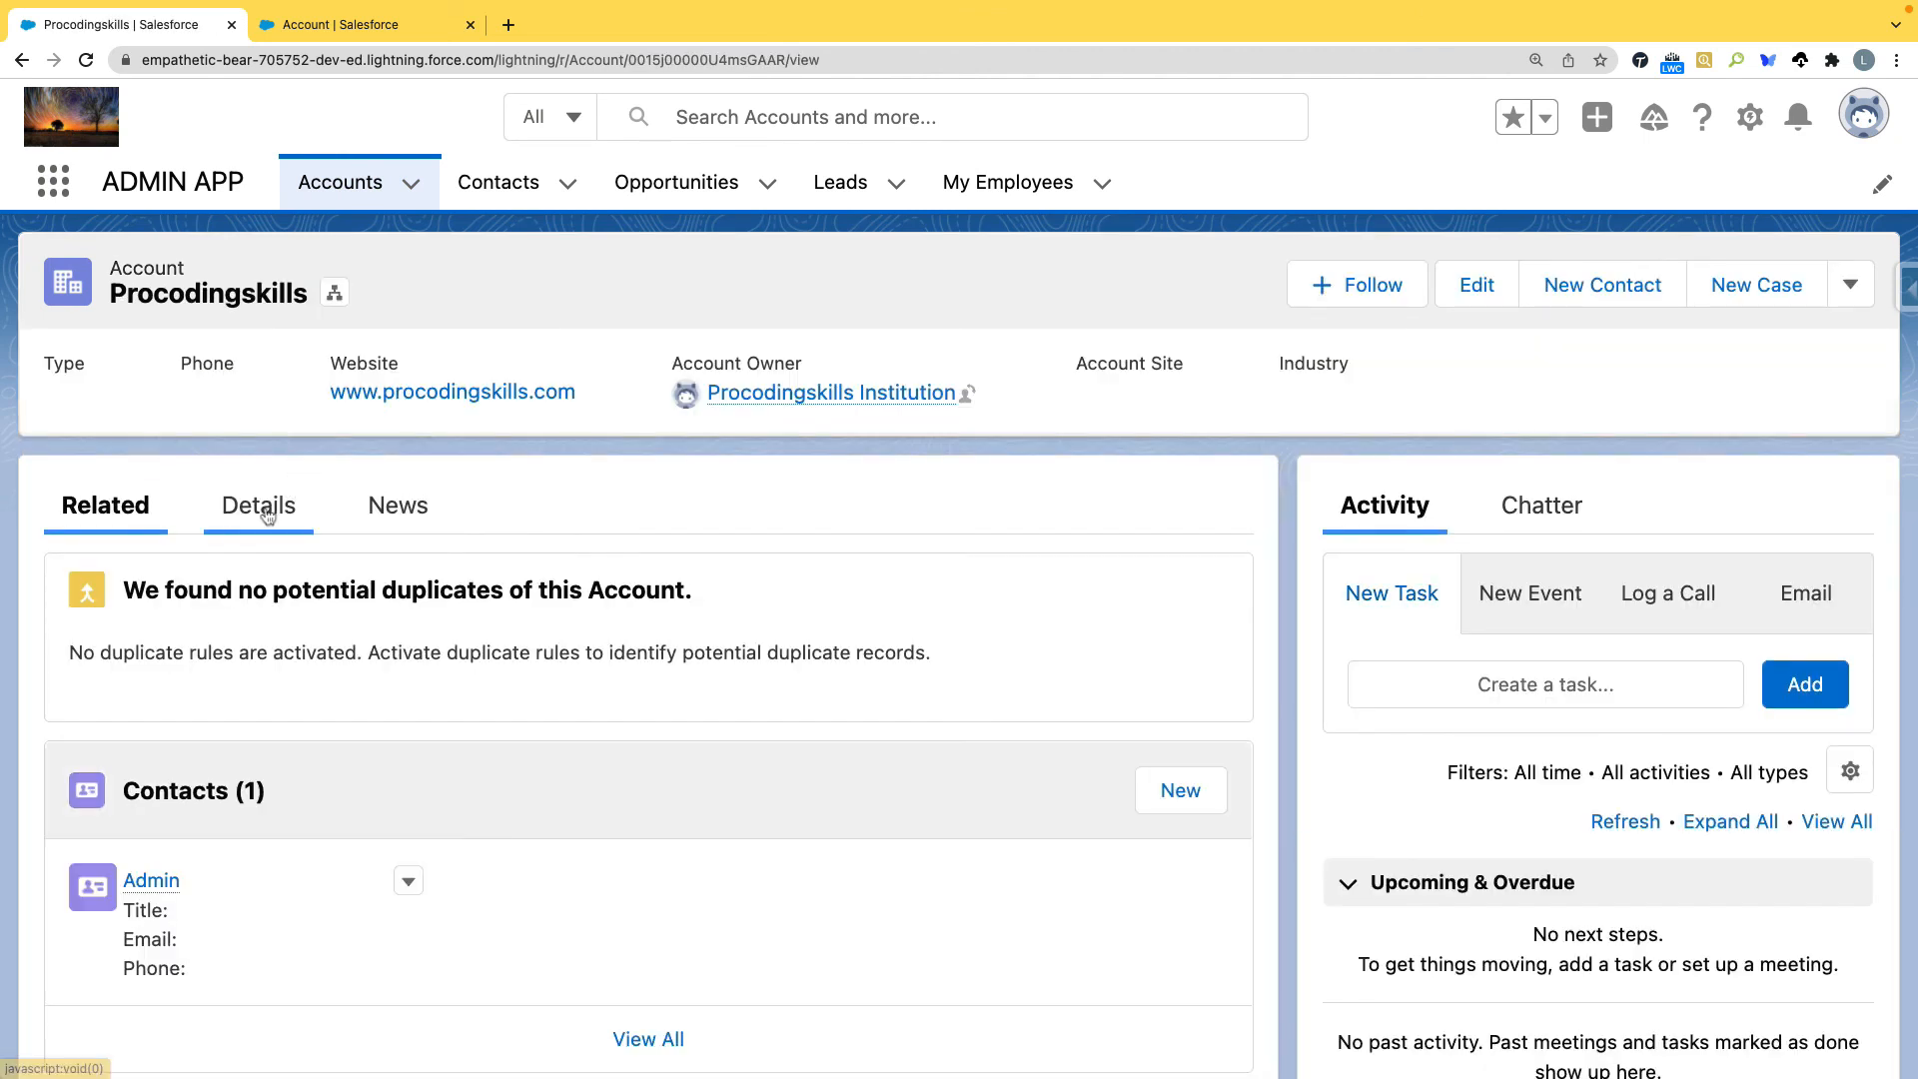
pyautogui.click(266, 504)
pyautogui.scroll(-2, 280, 632)
pyautogui.scroll(-8, 277, 631)
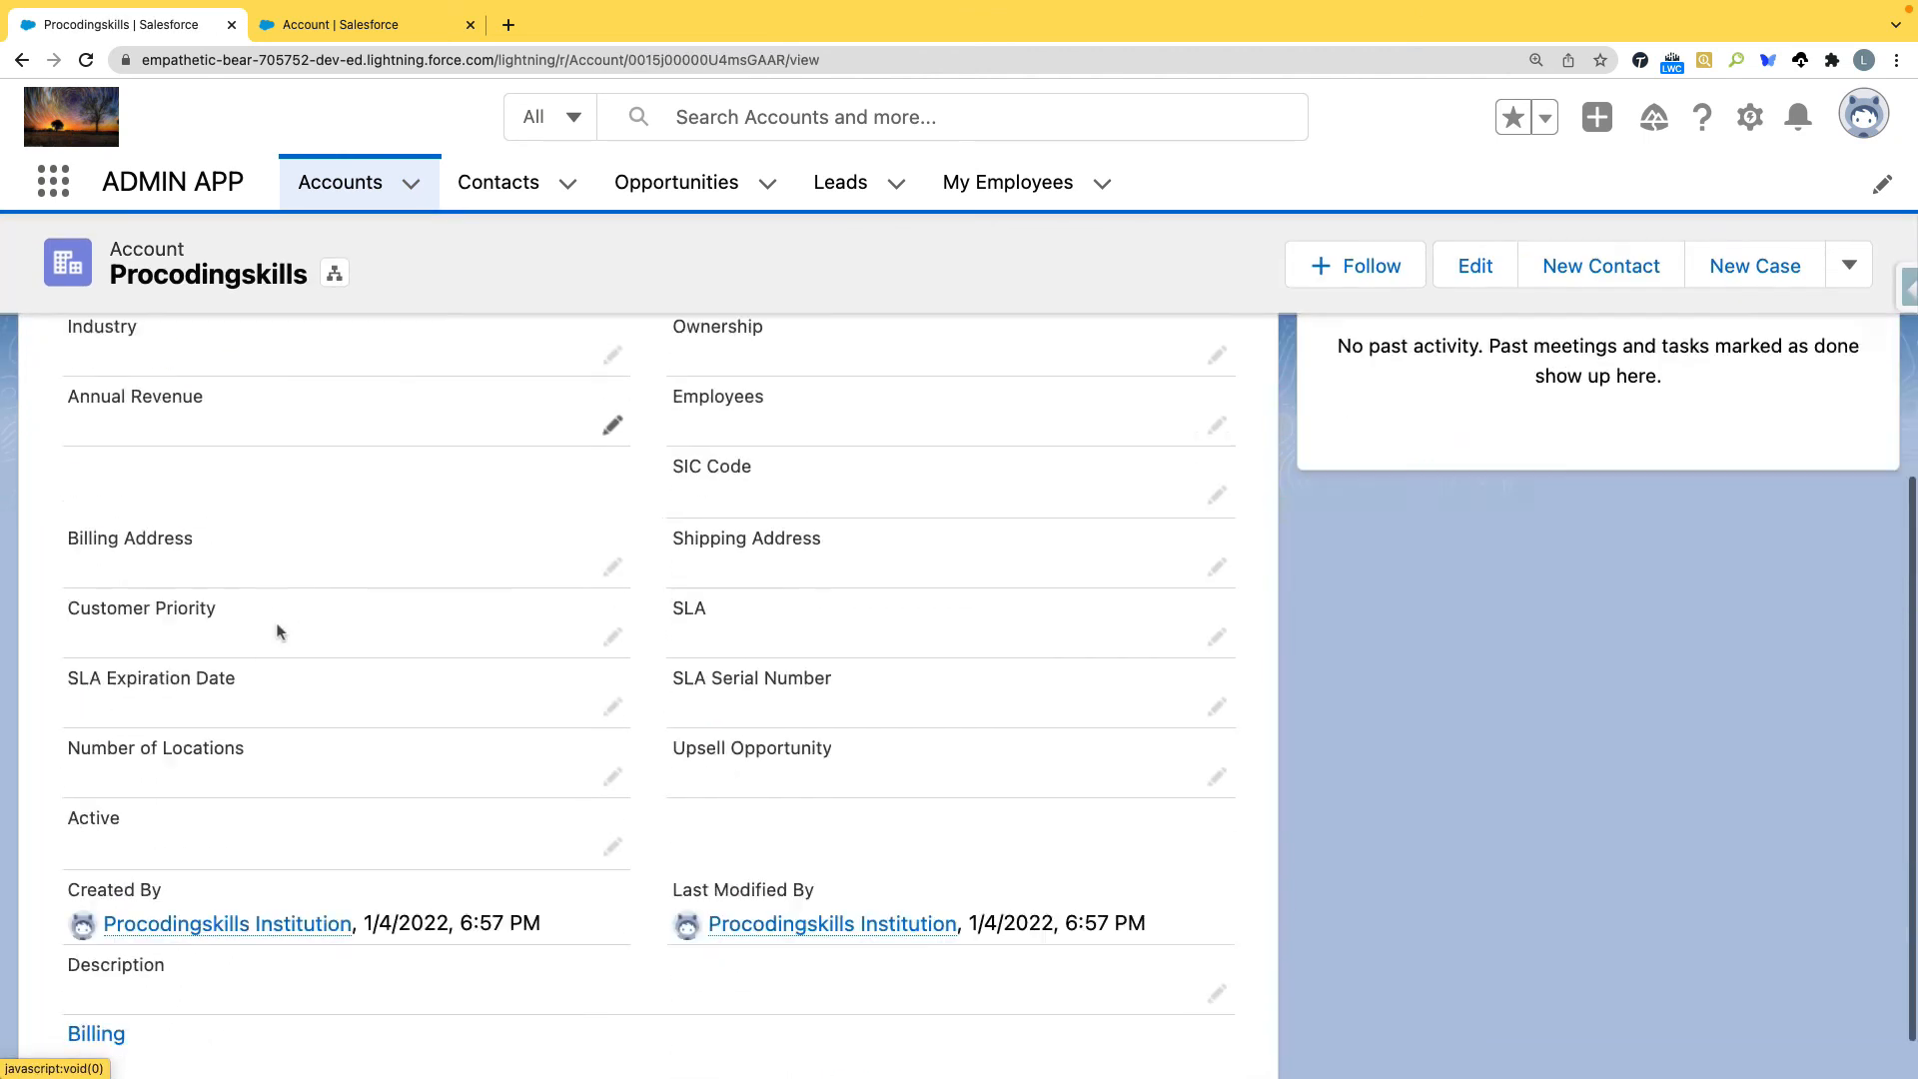
pyautogui.click(86, 60)
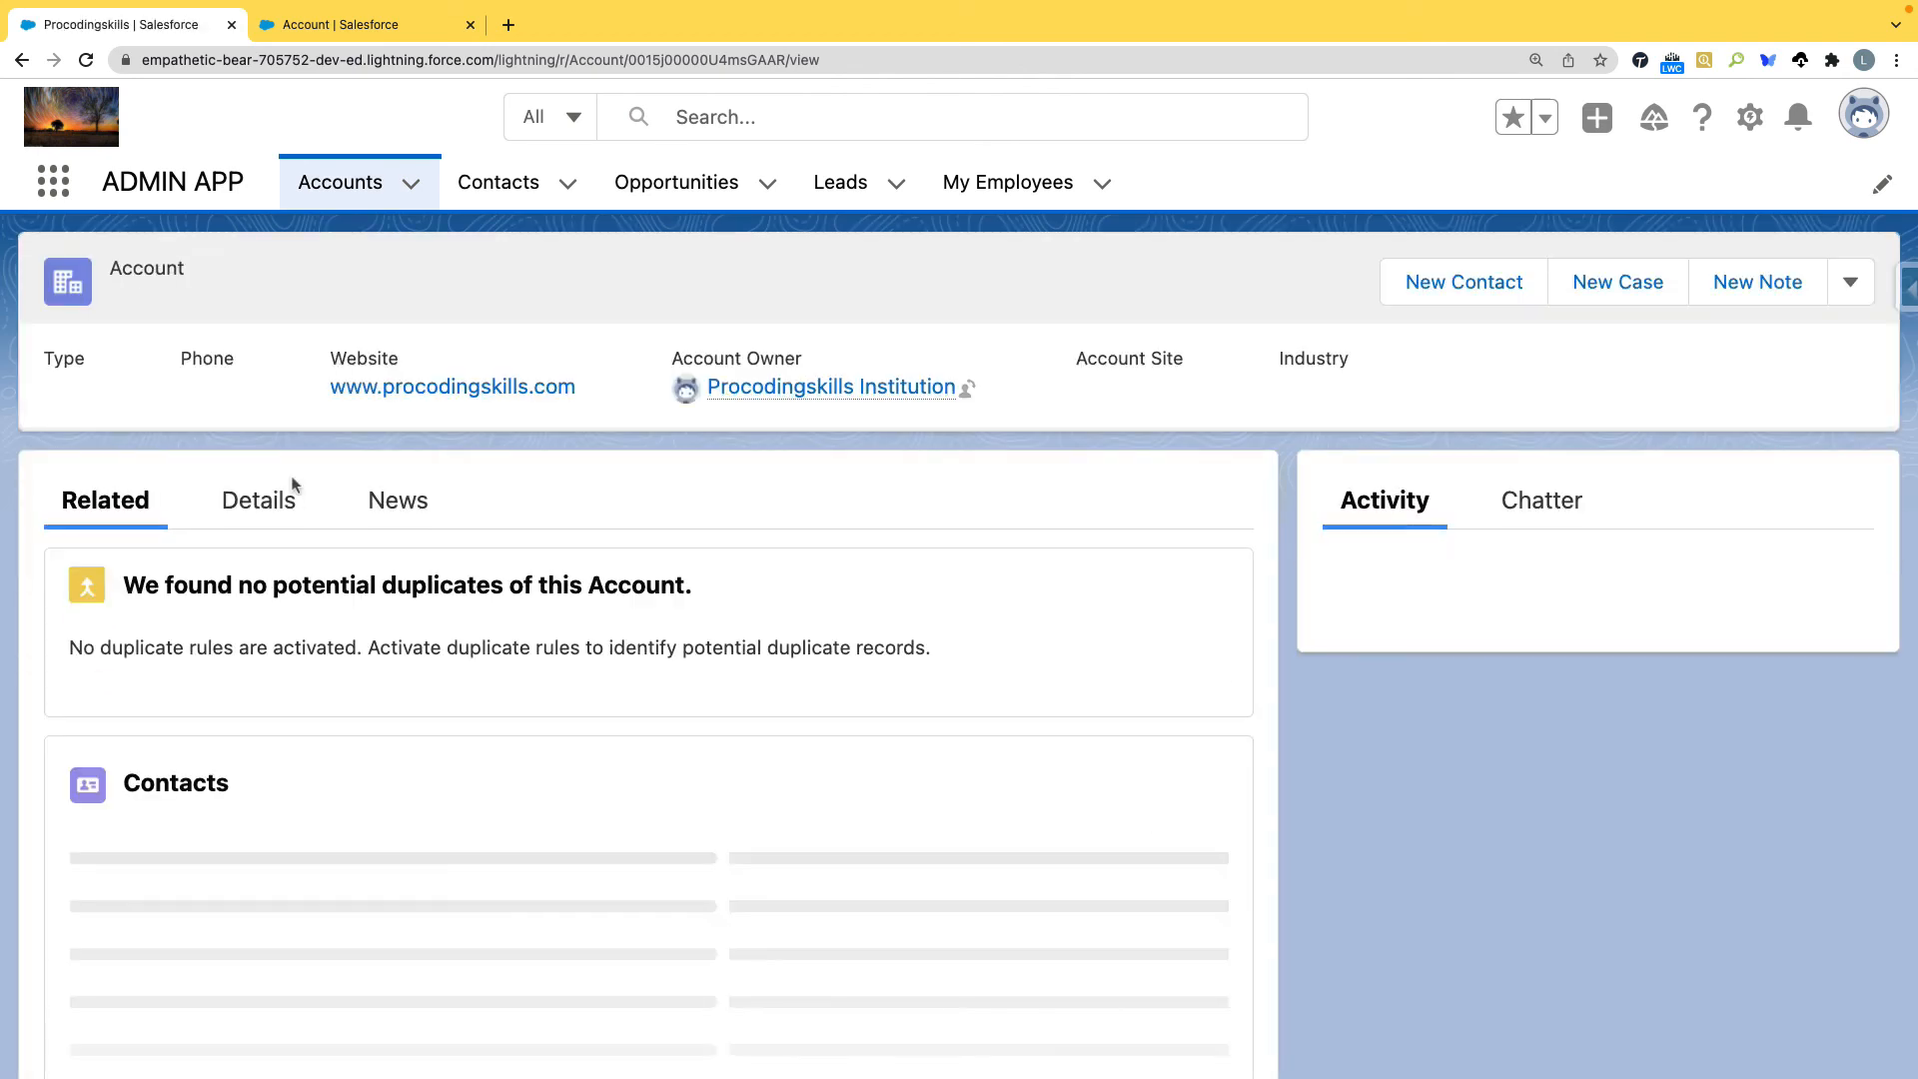
pyautogui.click(266, 500)
pyautogui.scroll(-3, 272, 487)
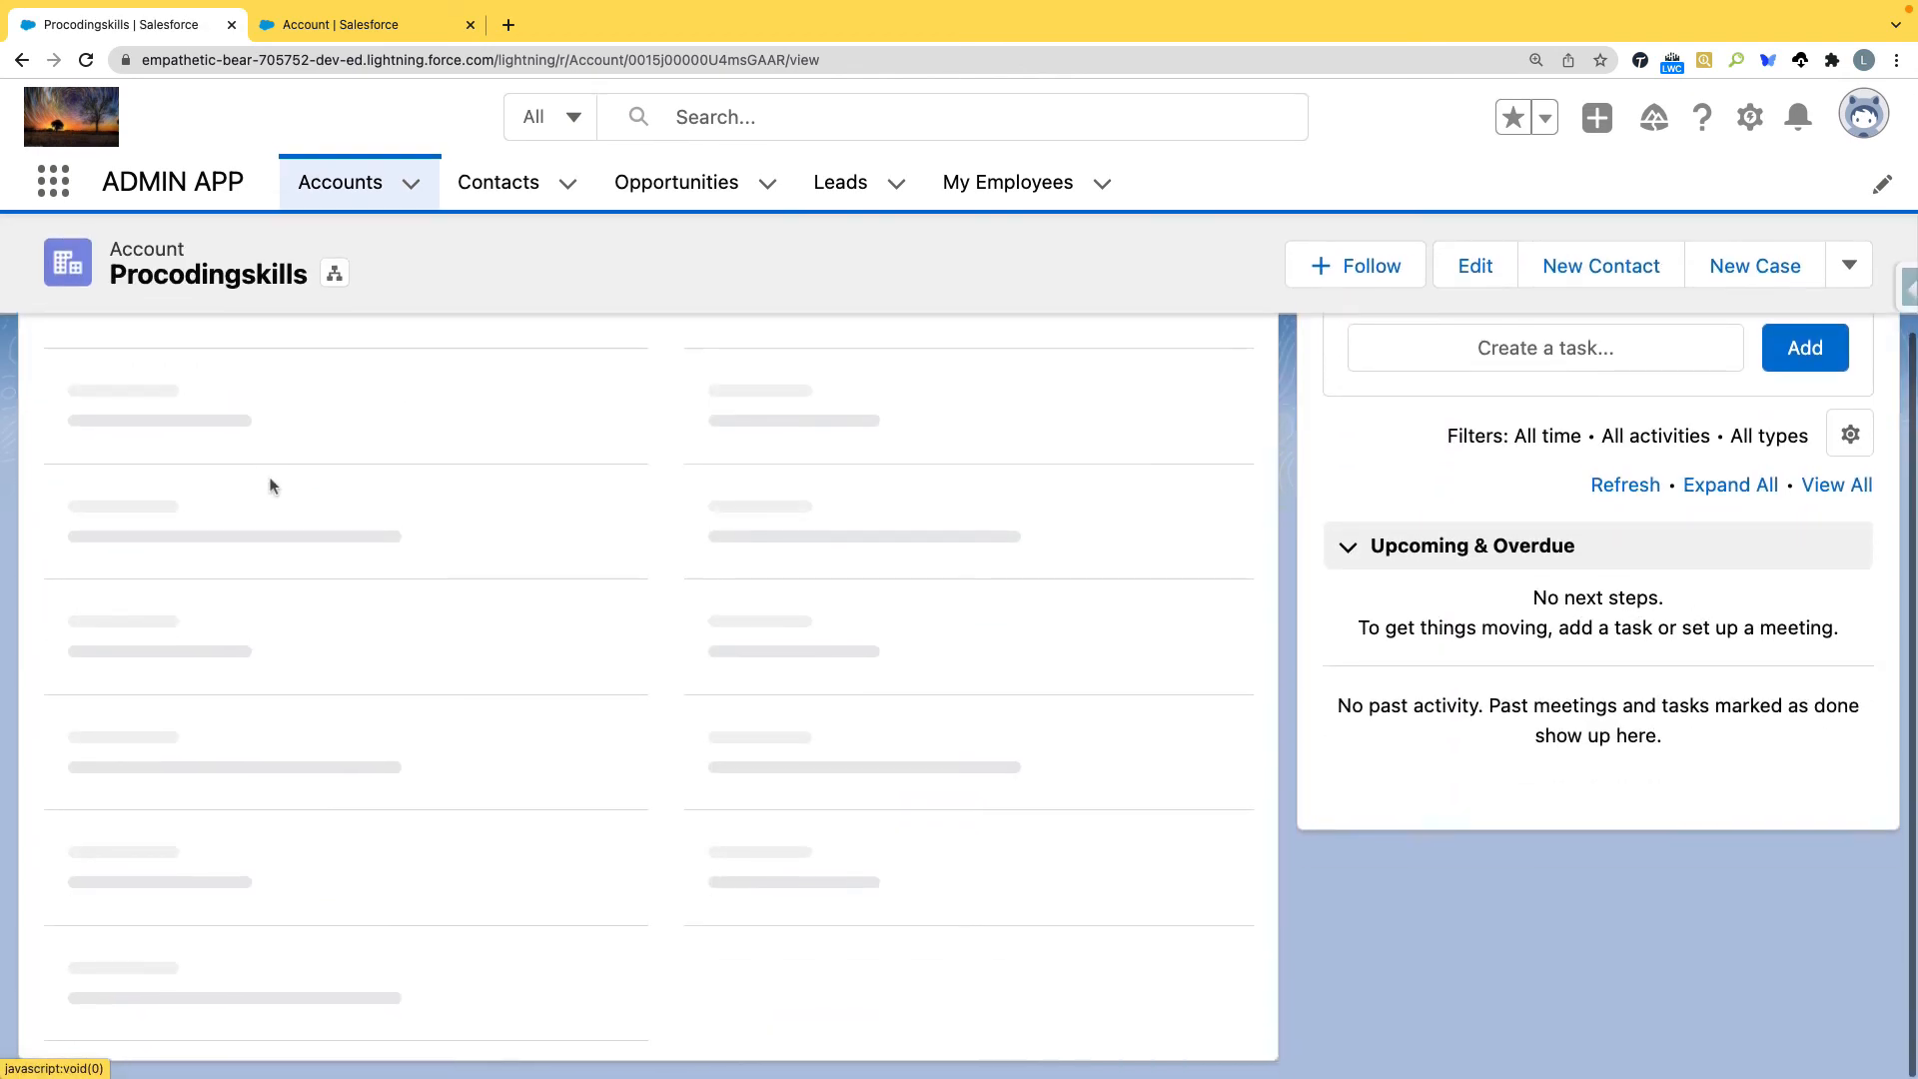
pyautogui.scroll(3, 273, 486)
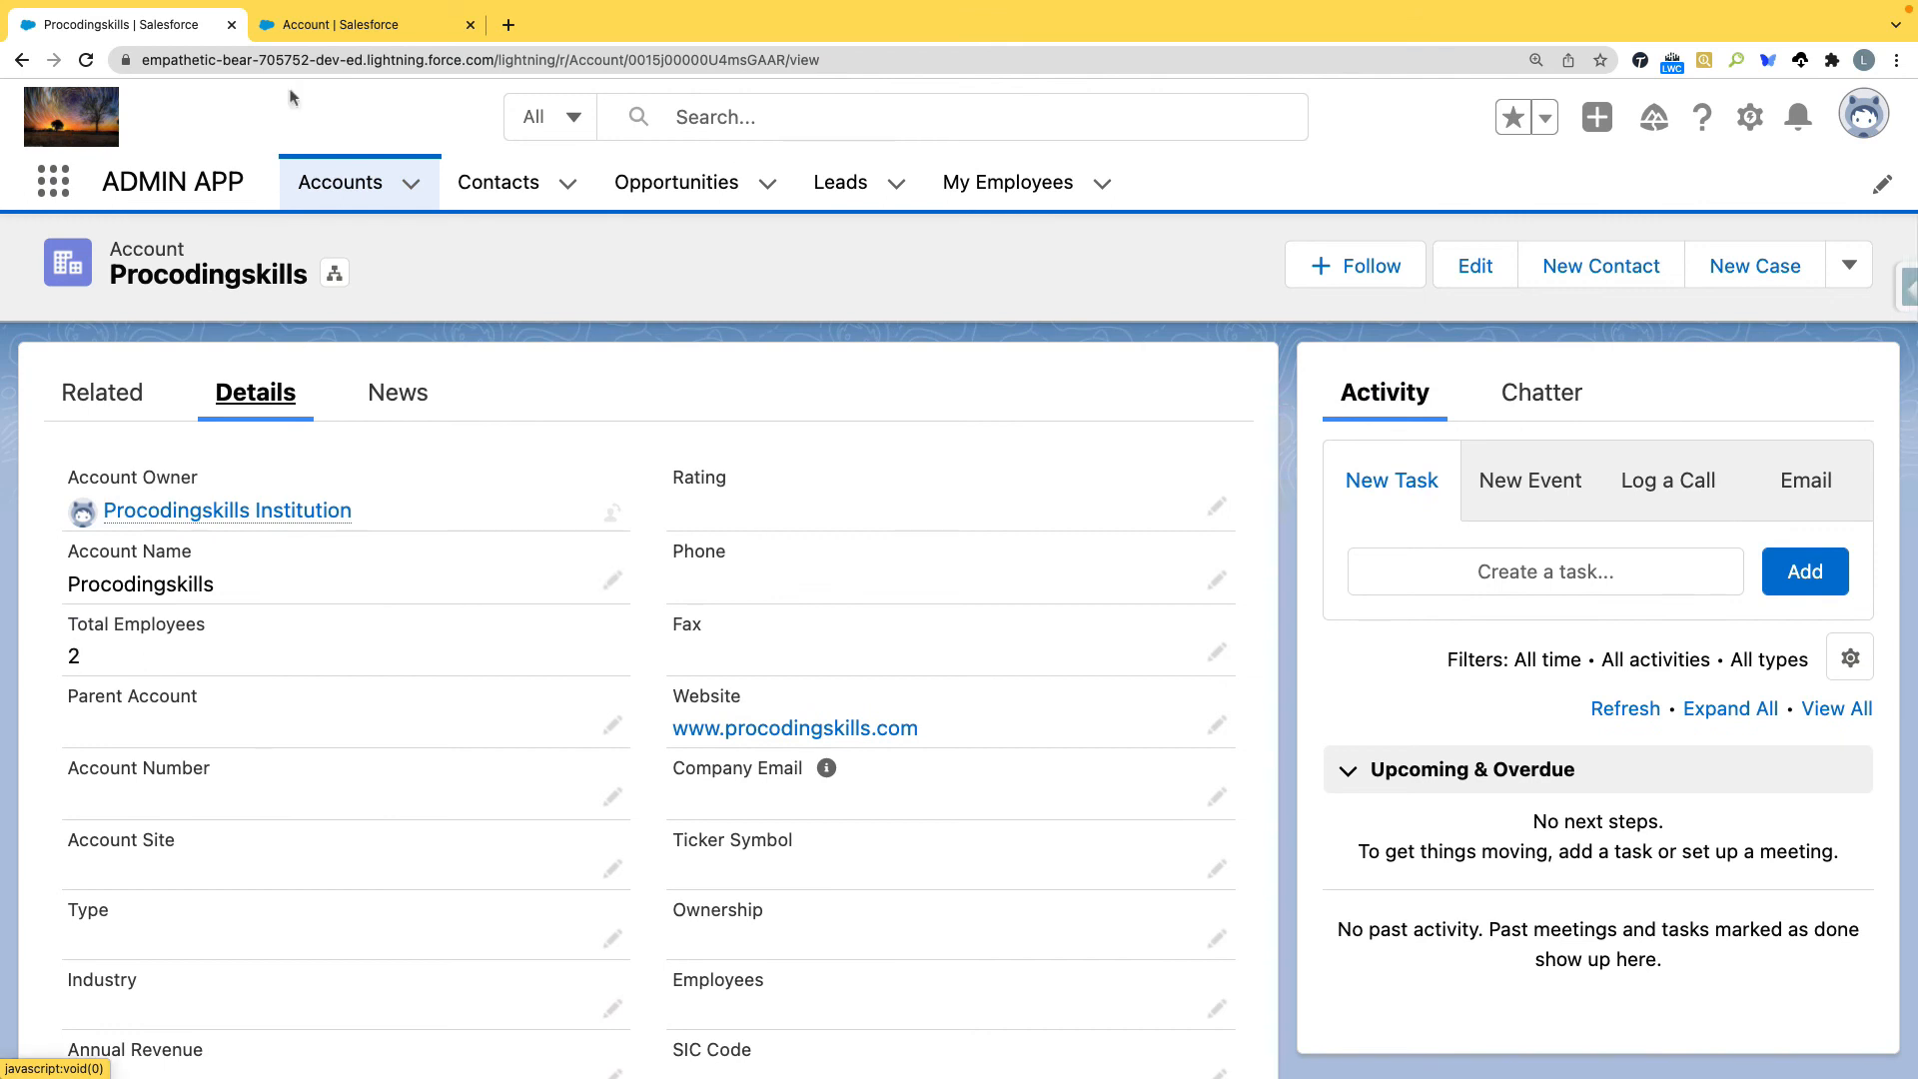
# Switch from Setup to the ADMIN APP and start a new employee record in My Employees
pyautogui.click(336, 22)
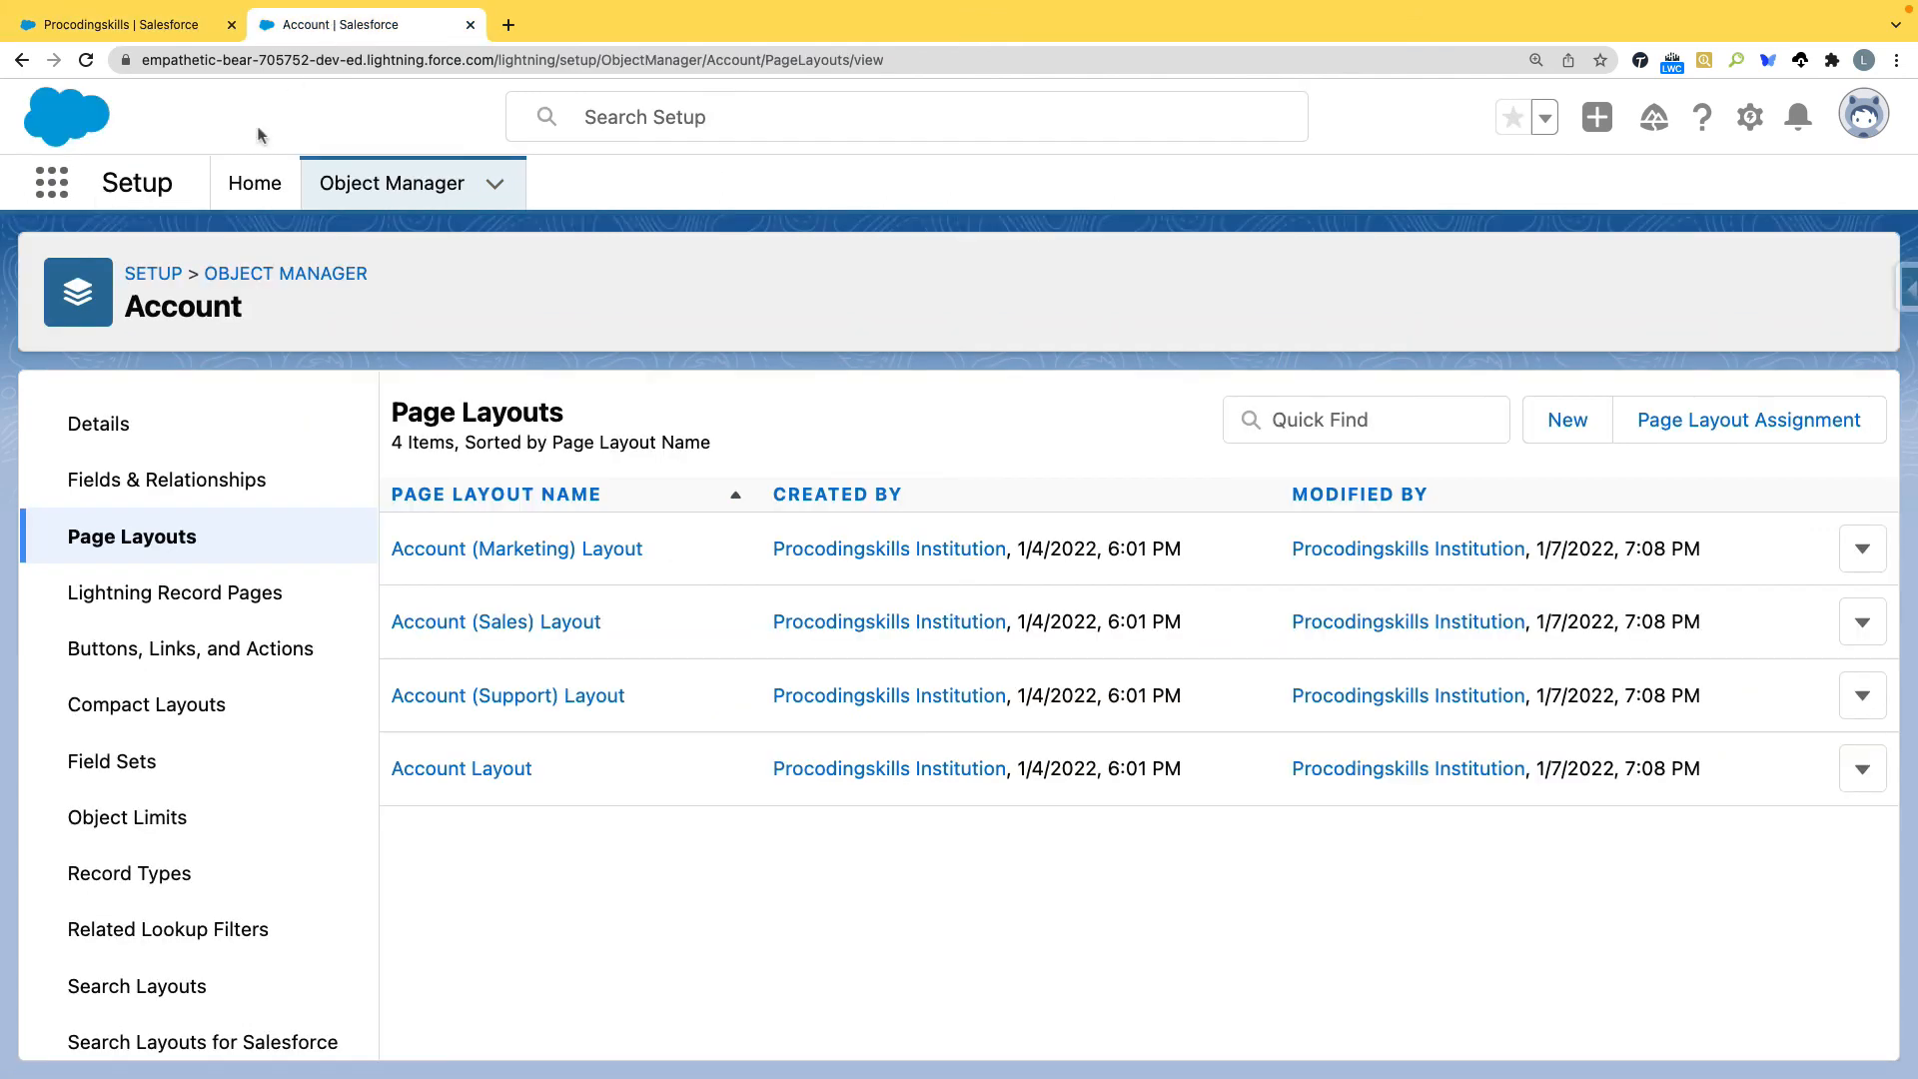
pyautogui.click(48, 188)
pyautogui.click(160, 374)
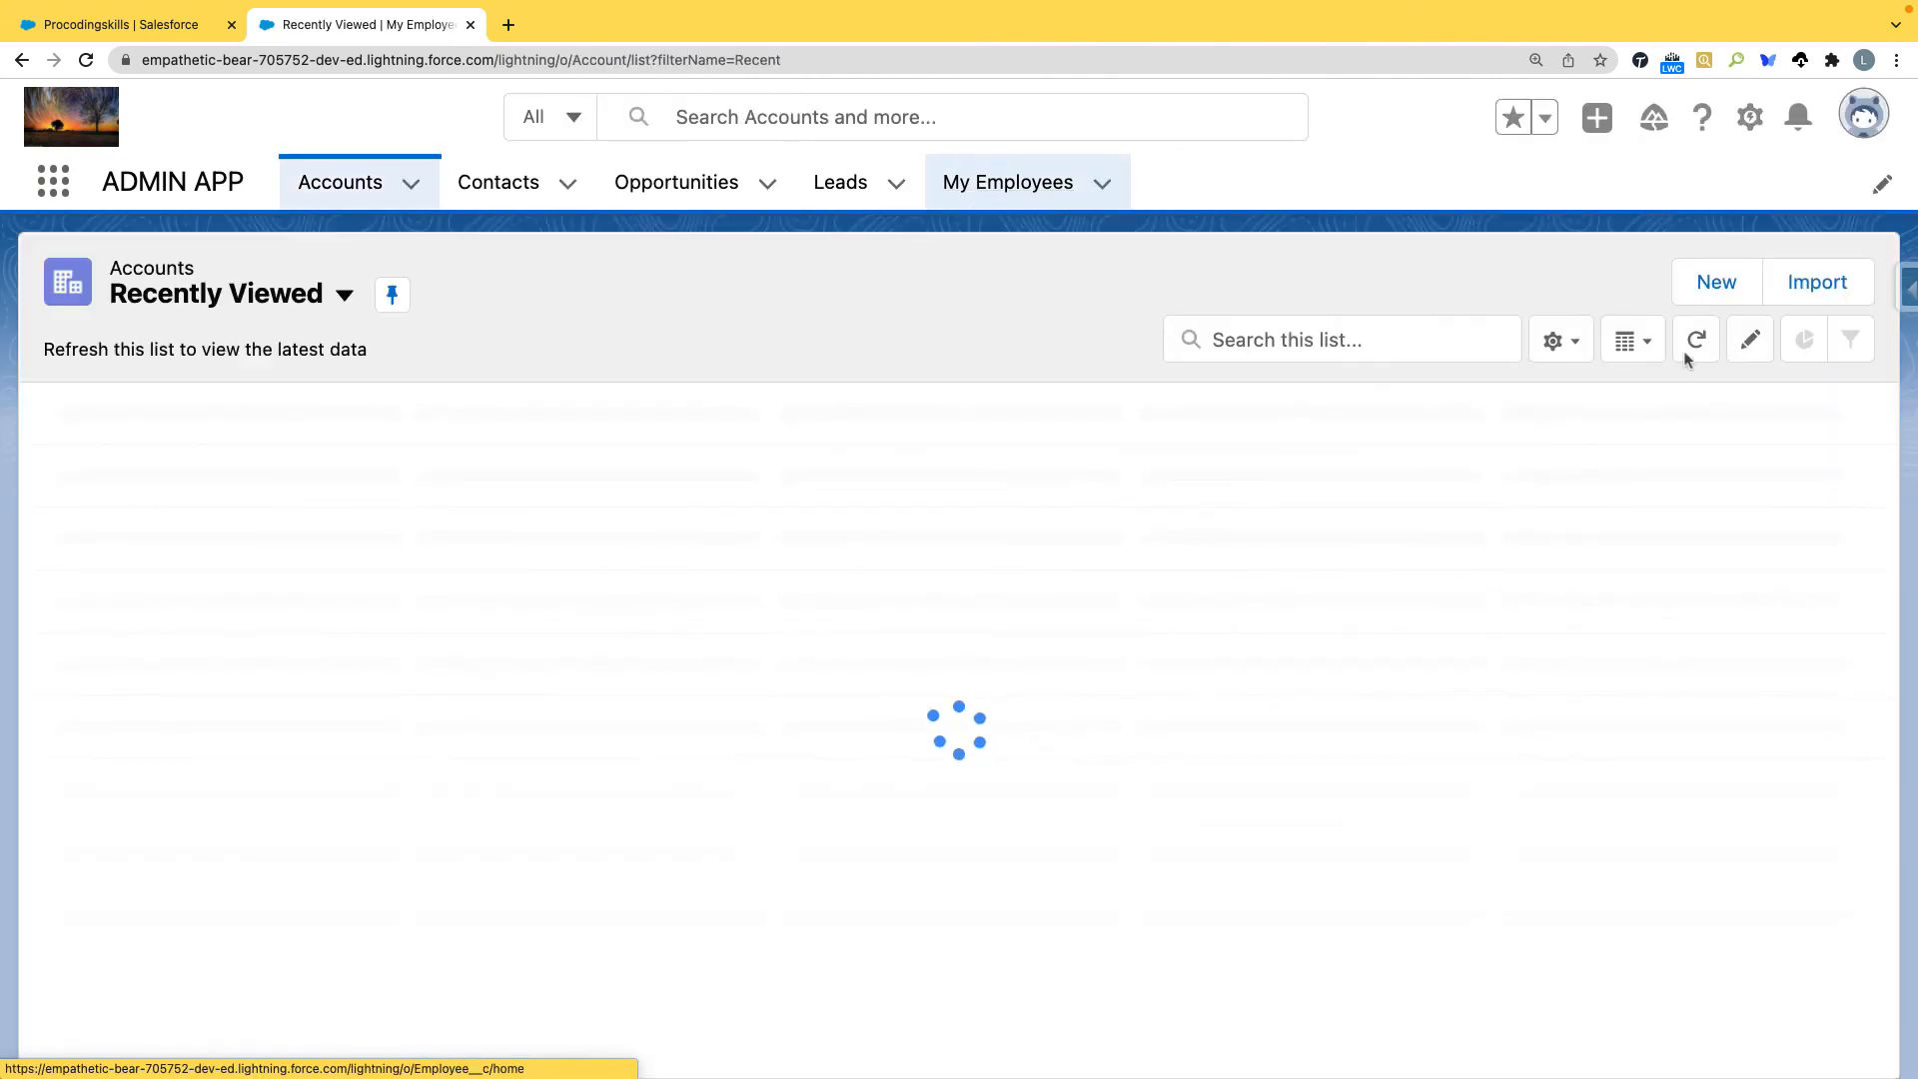
pyautogui.click(1710, 283)
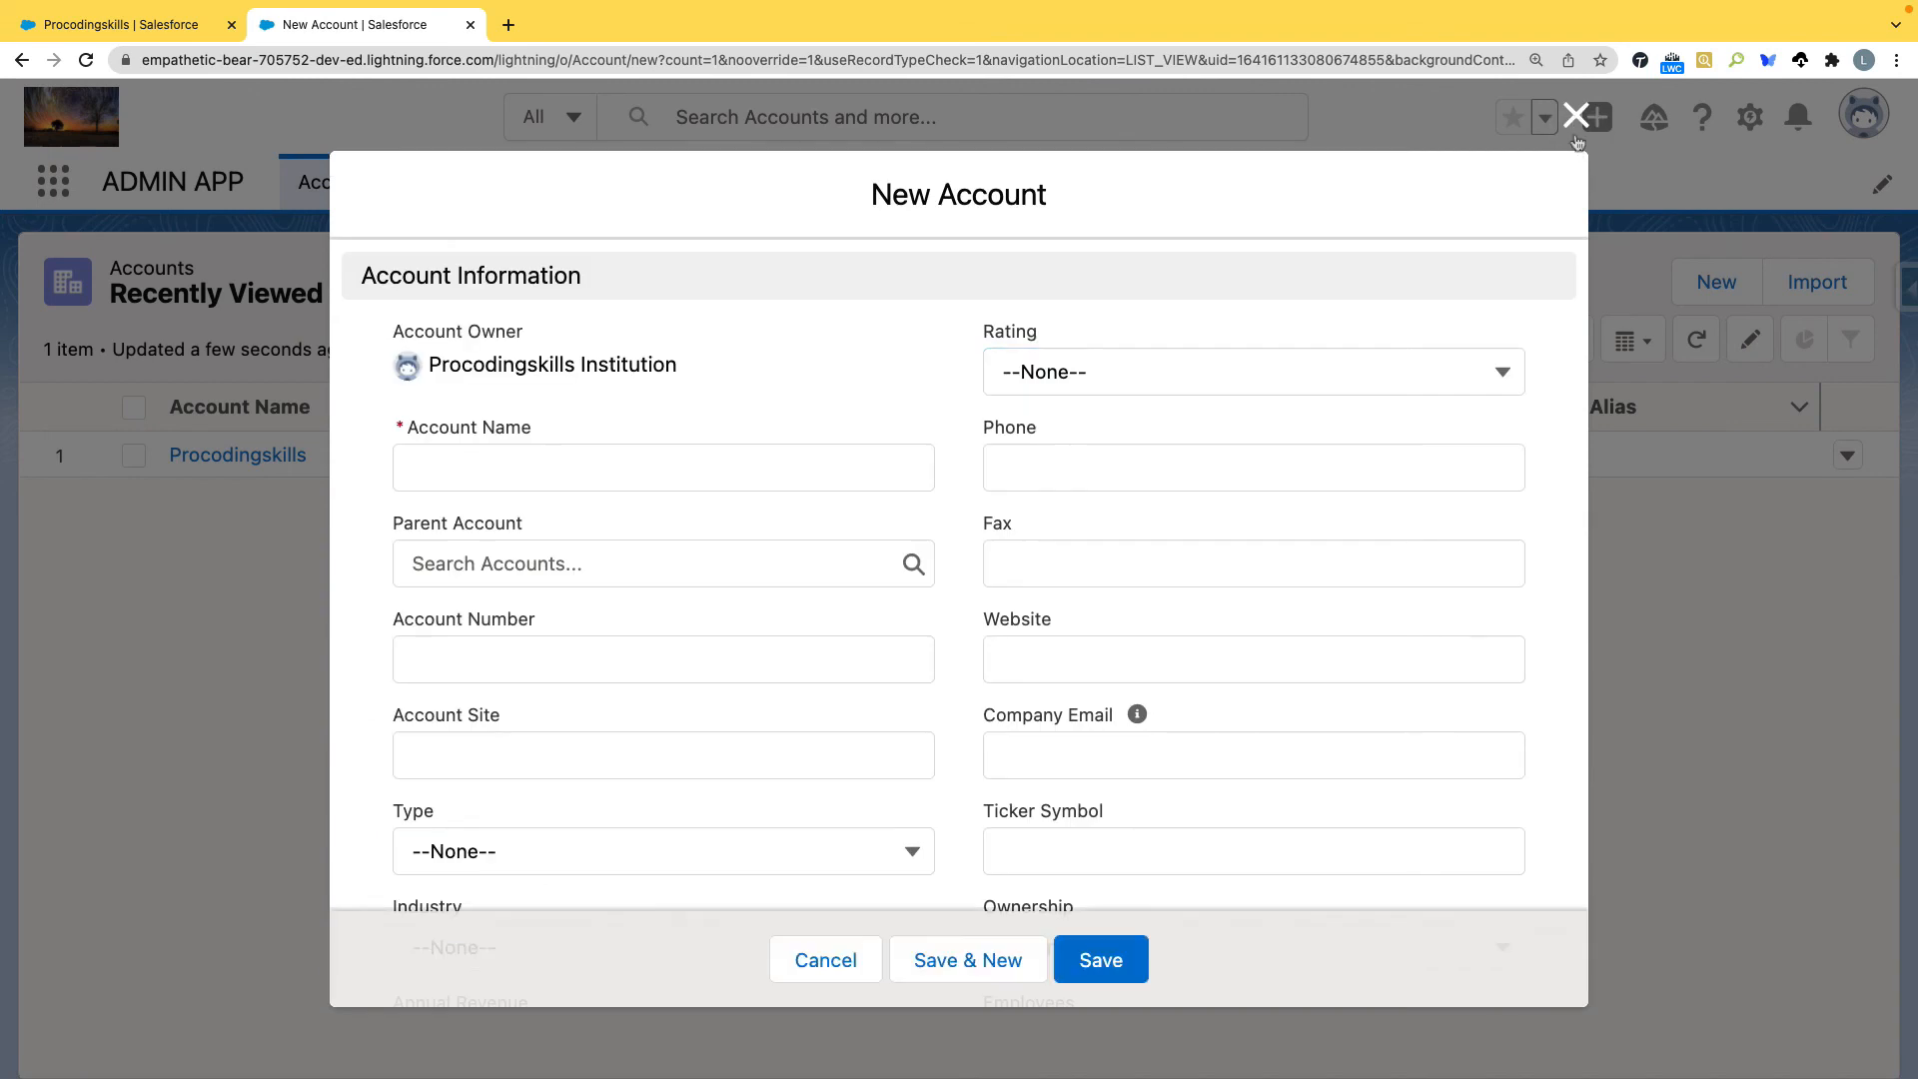
pyautogui.click(1575, 137)
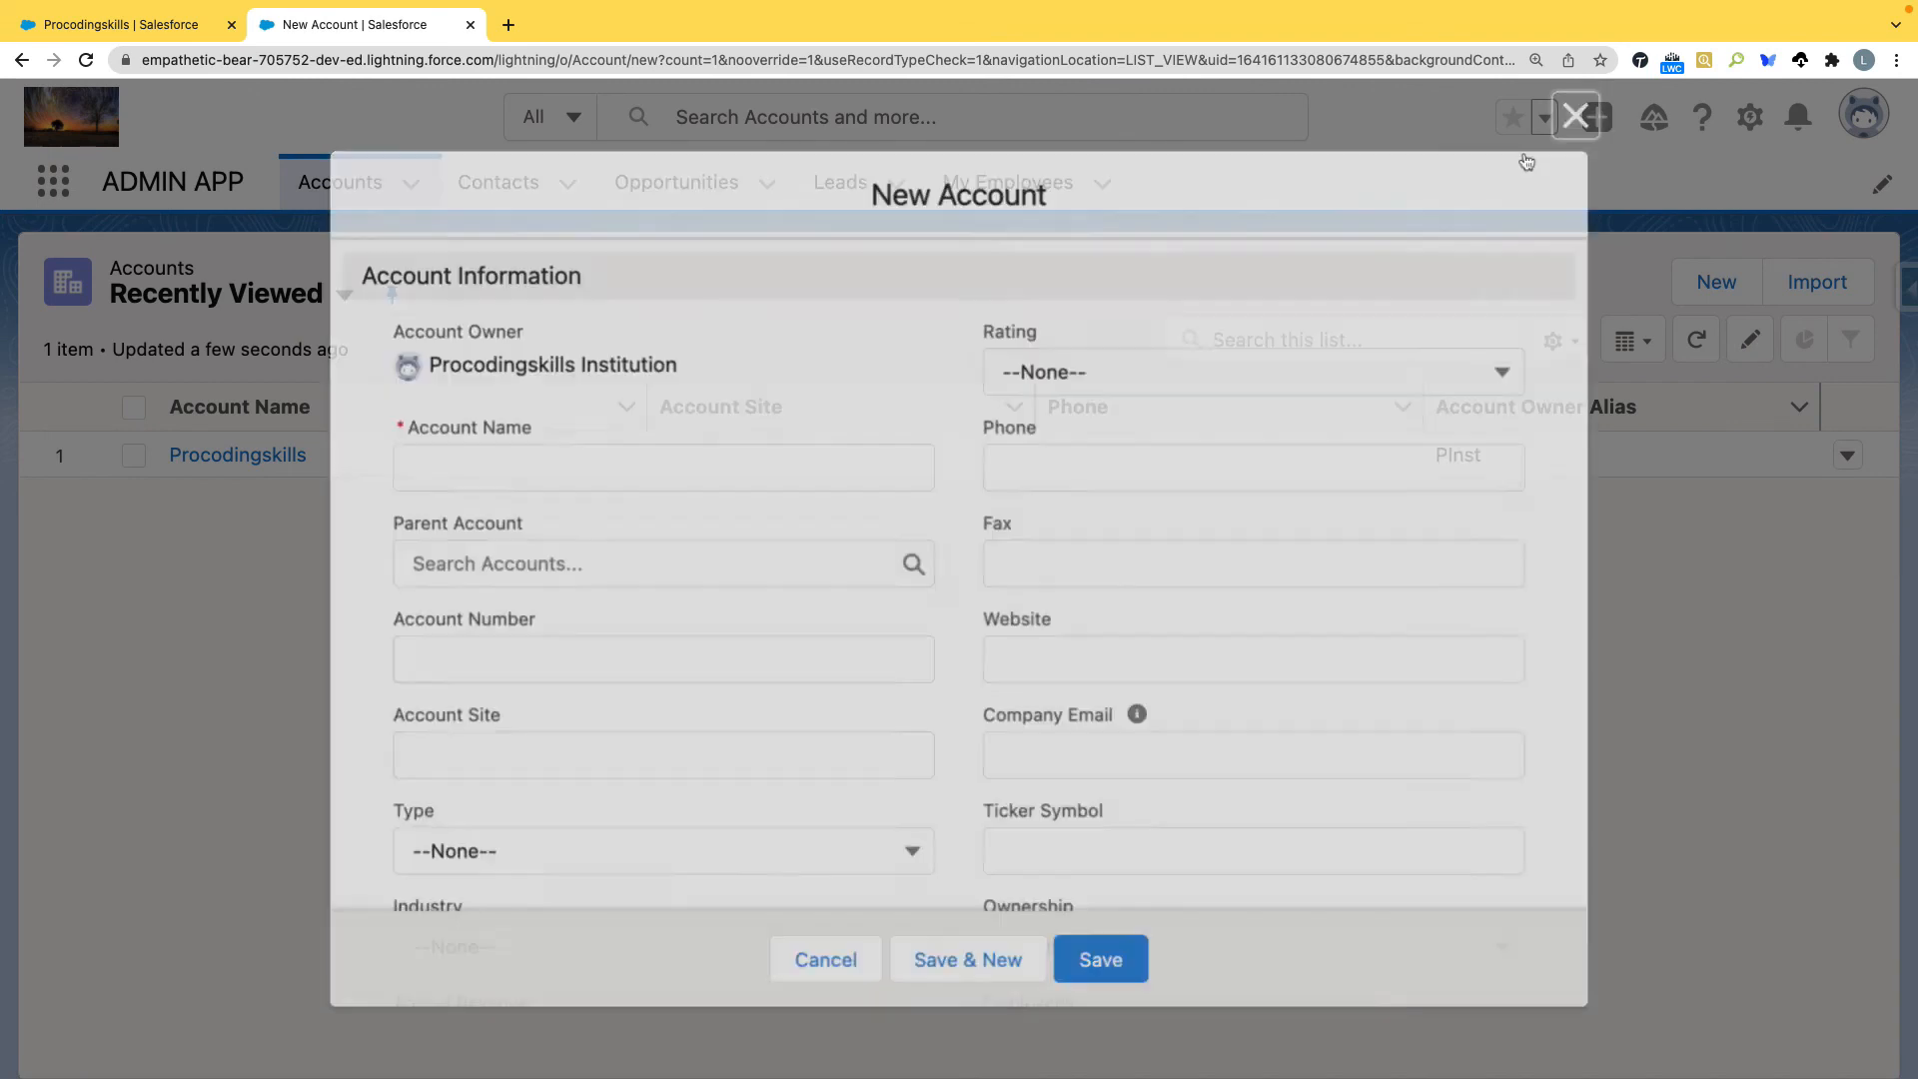
pyautogui.click(1034, 187)
pyautogui.click(1710, 283)
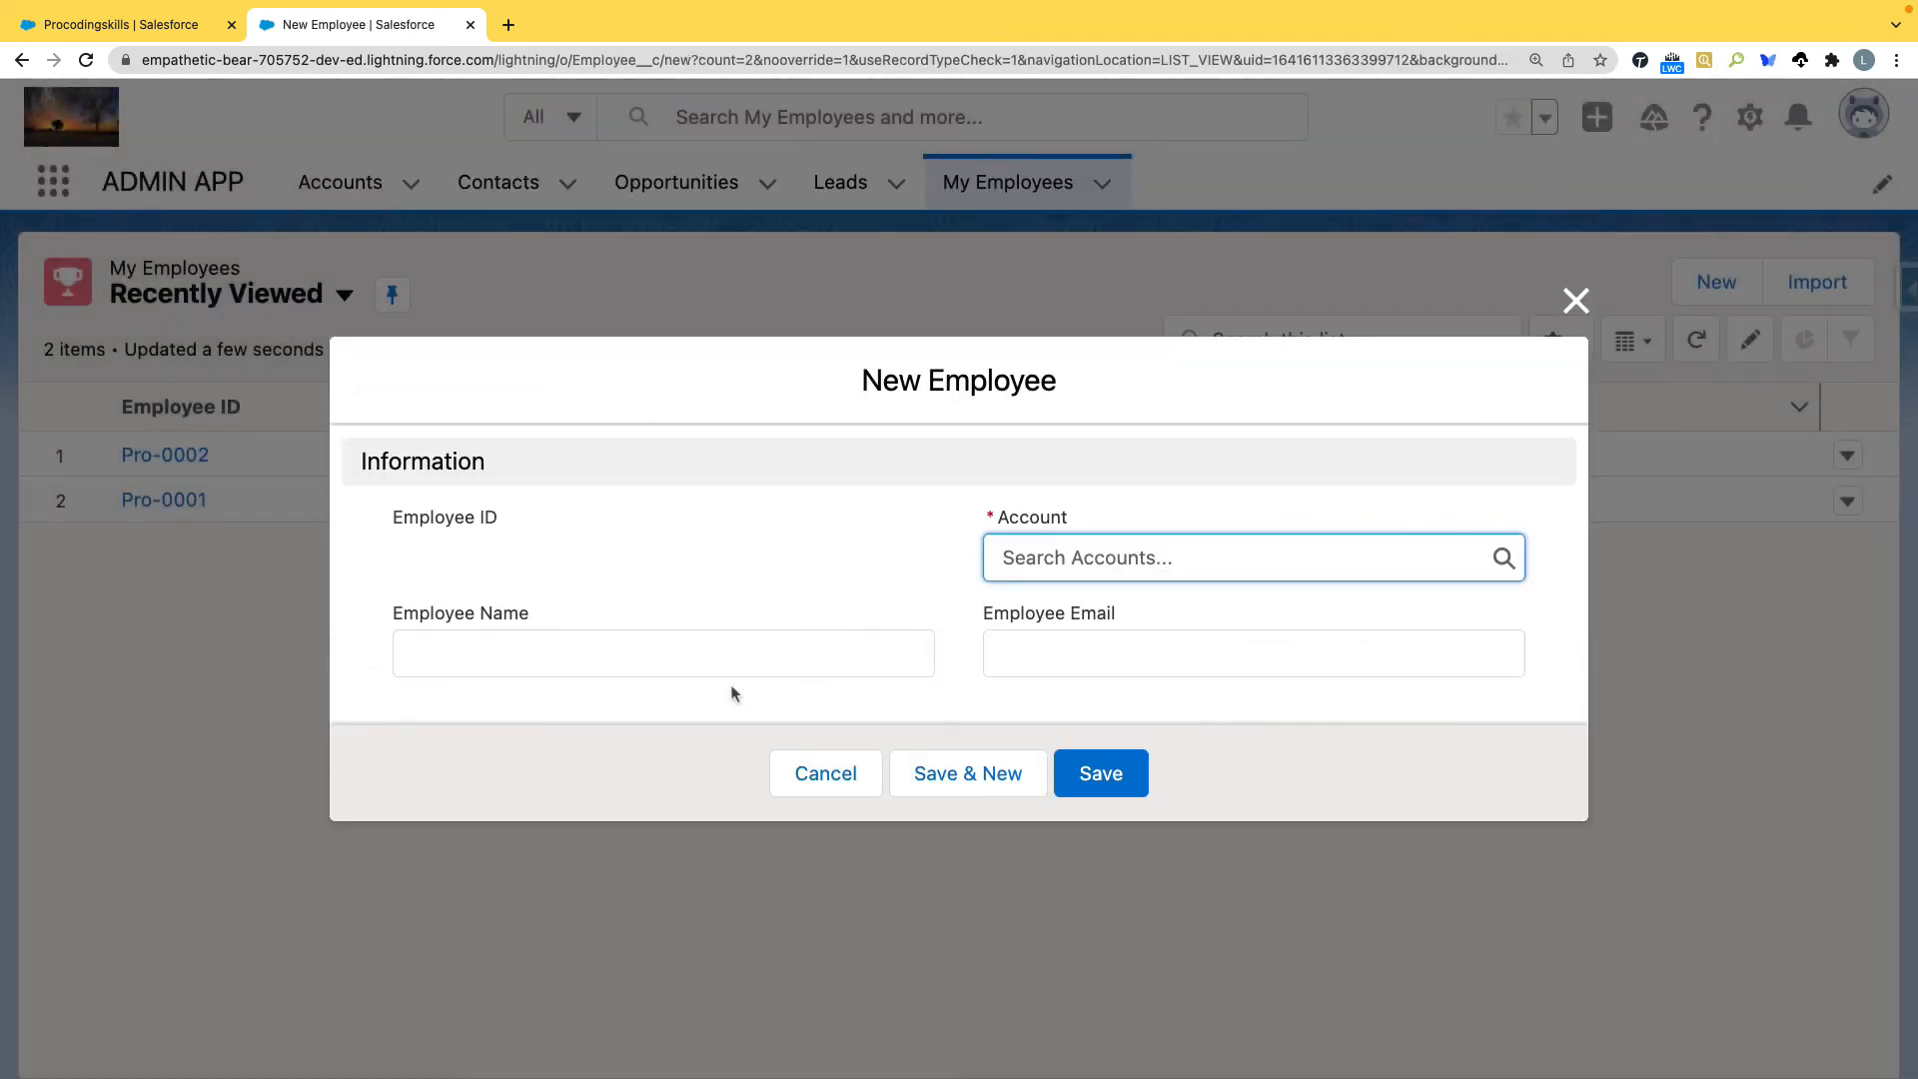
# Enter the employee's name, link the Procodingskills account, leave Employee Email blank and save the employee record
pyautogui.click(738, 647)
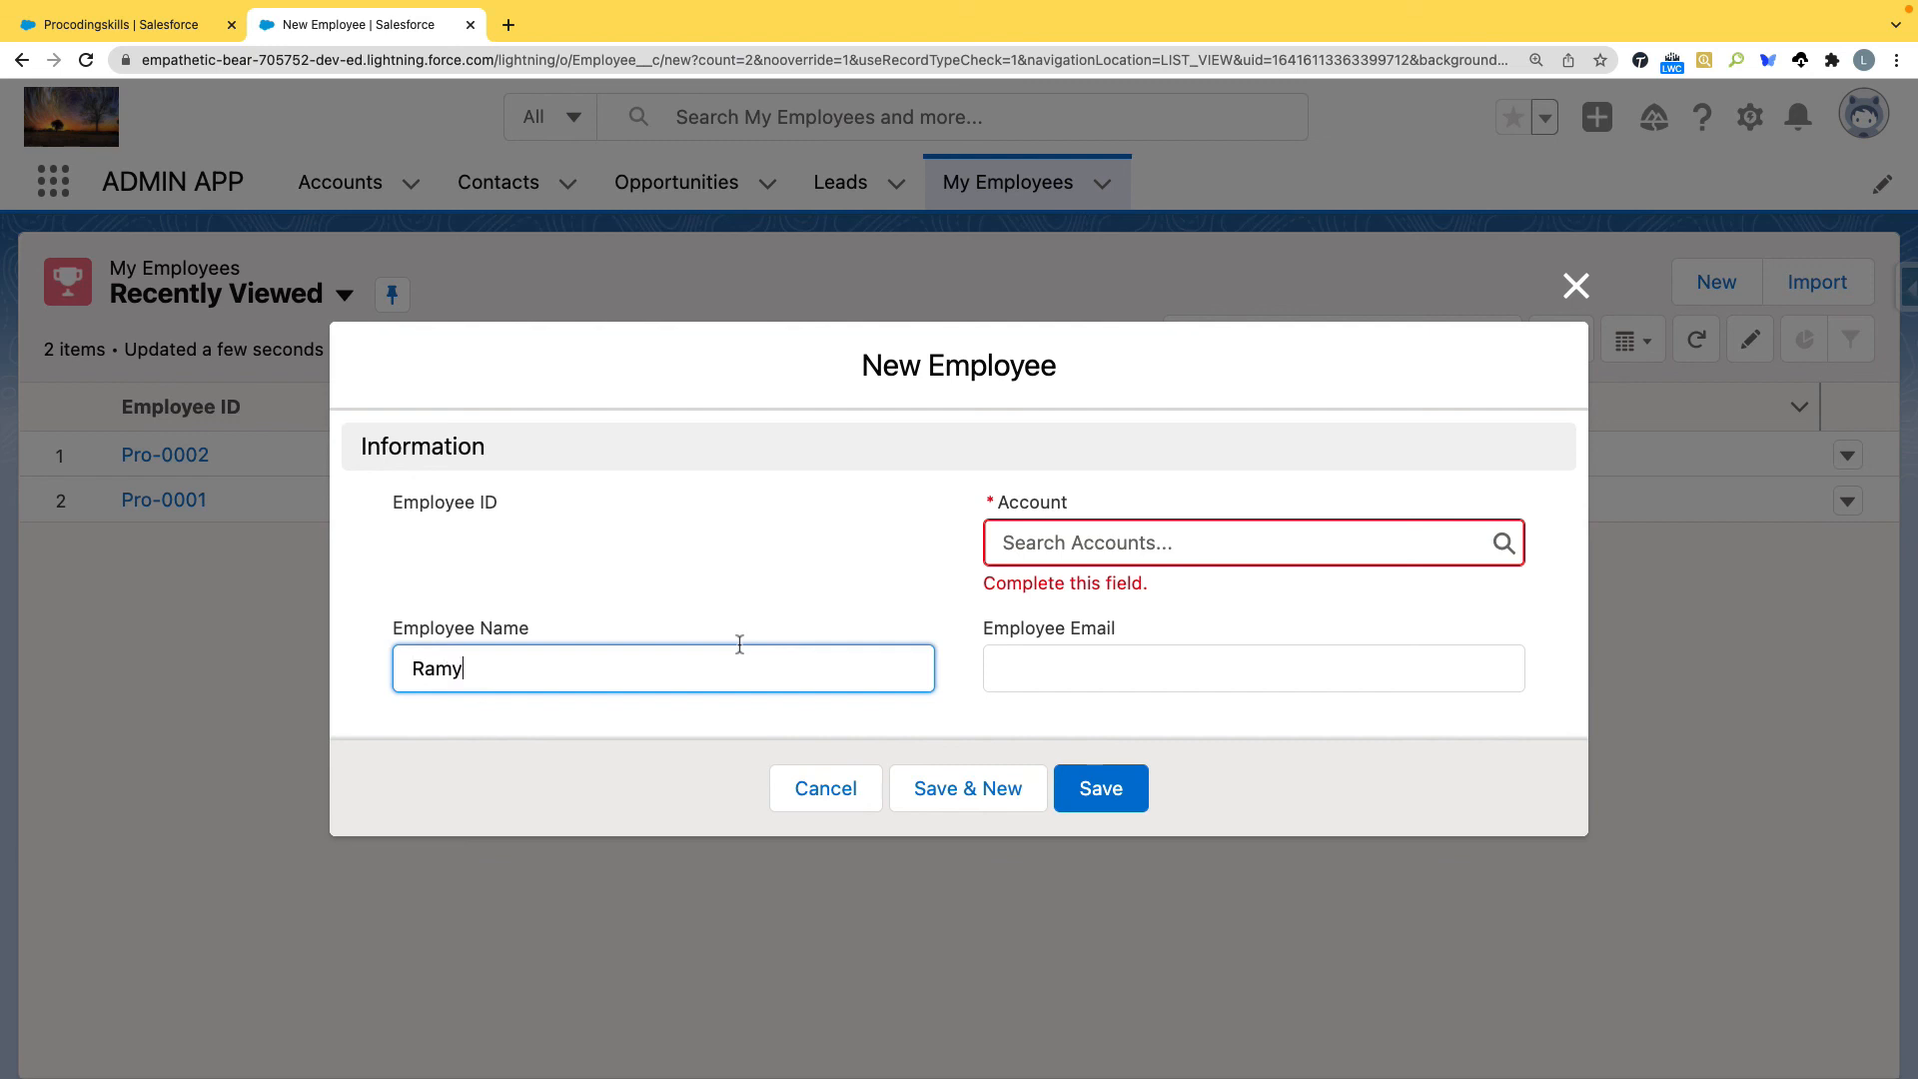
pyautogui.click(1050, 556)
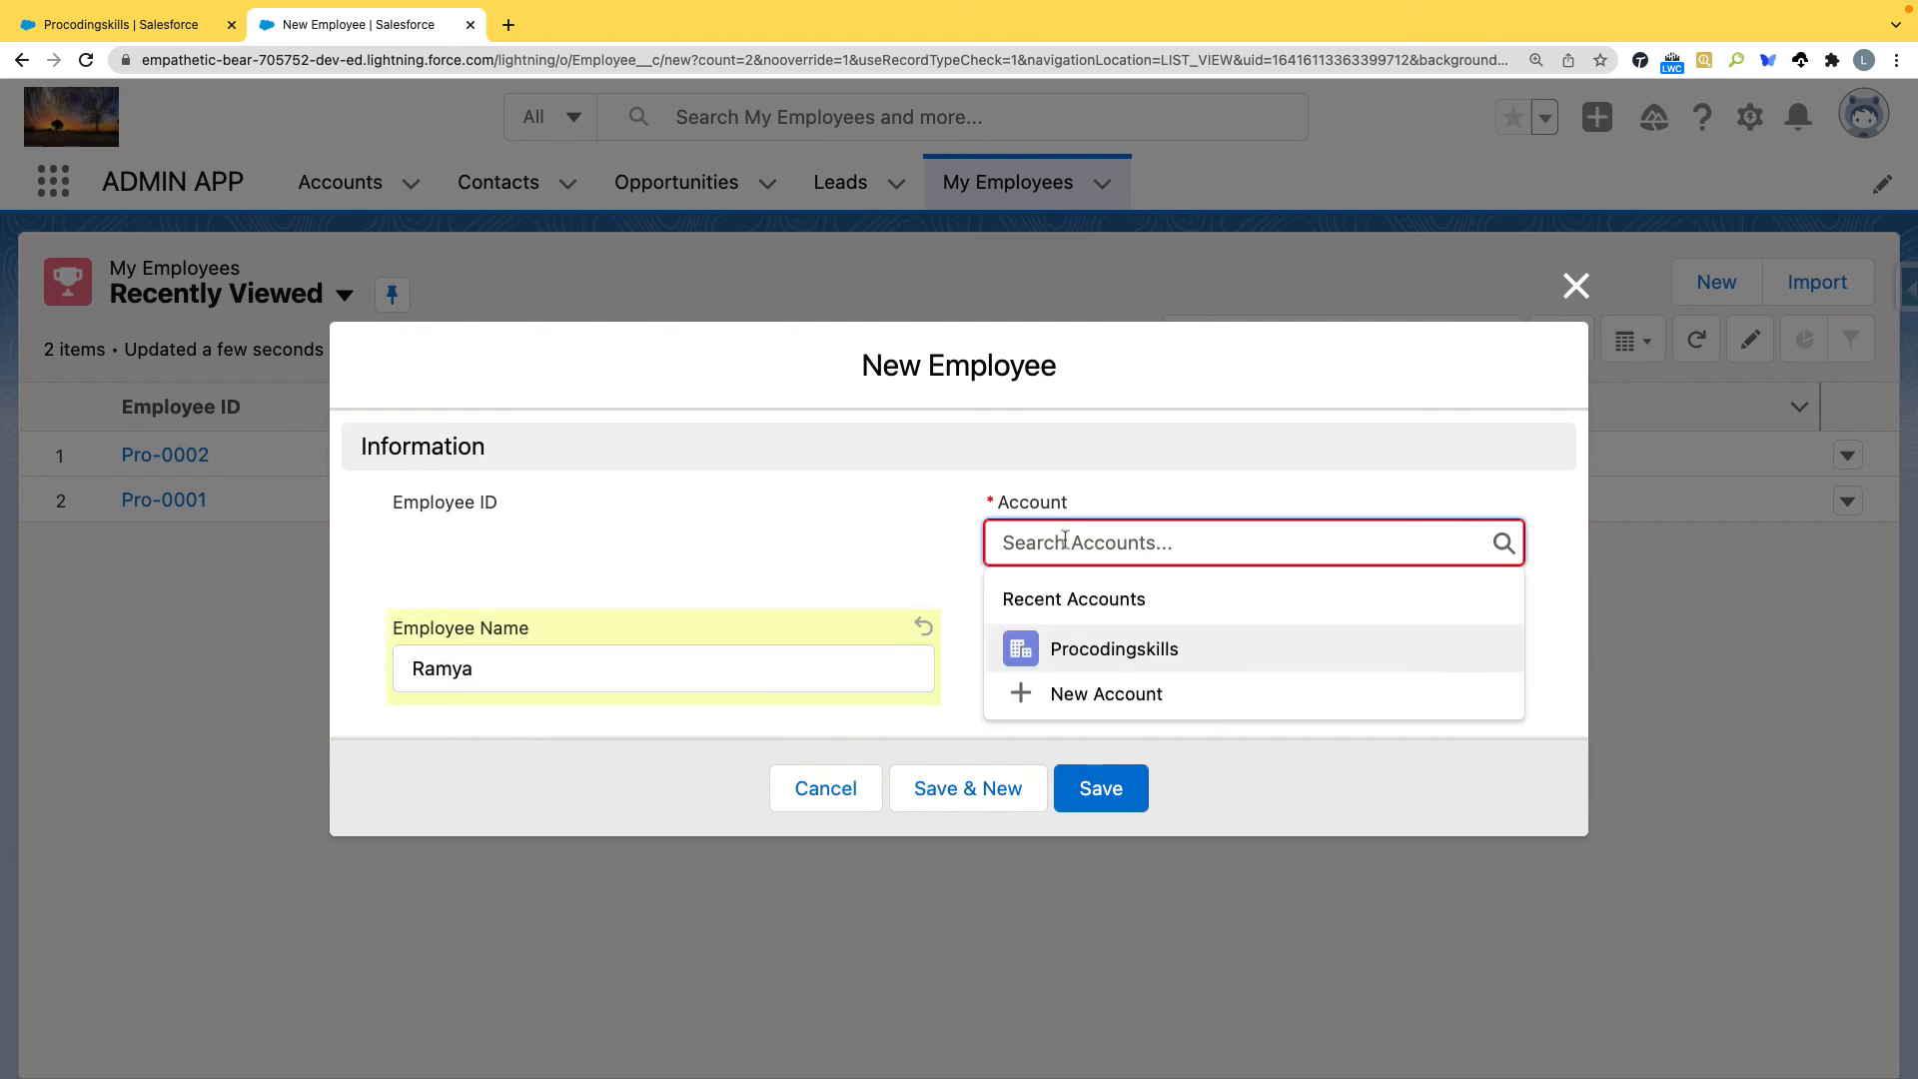
pyautogui.click(1076, 648)
pyautogui.click(1089, 775)
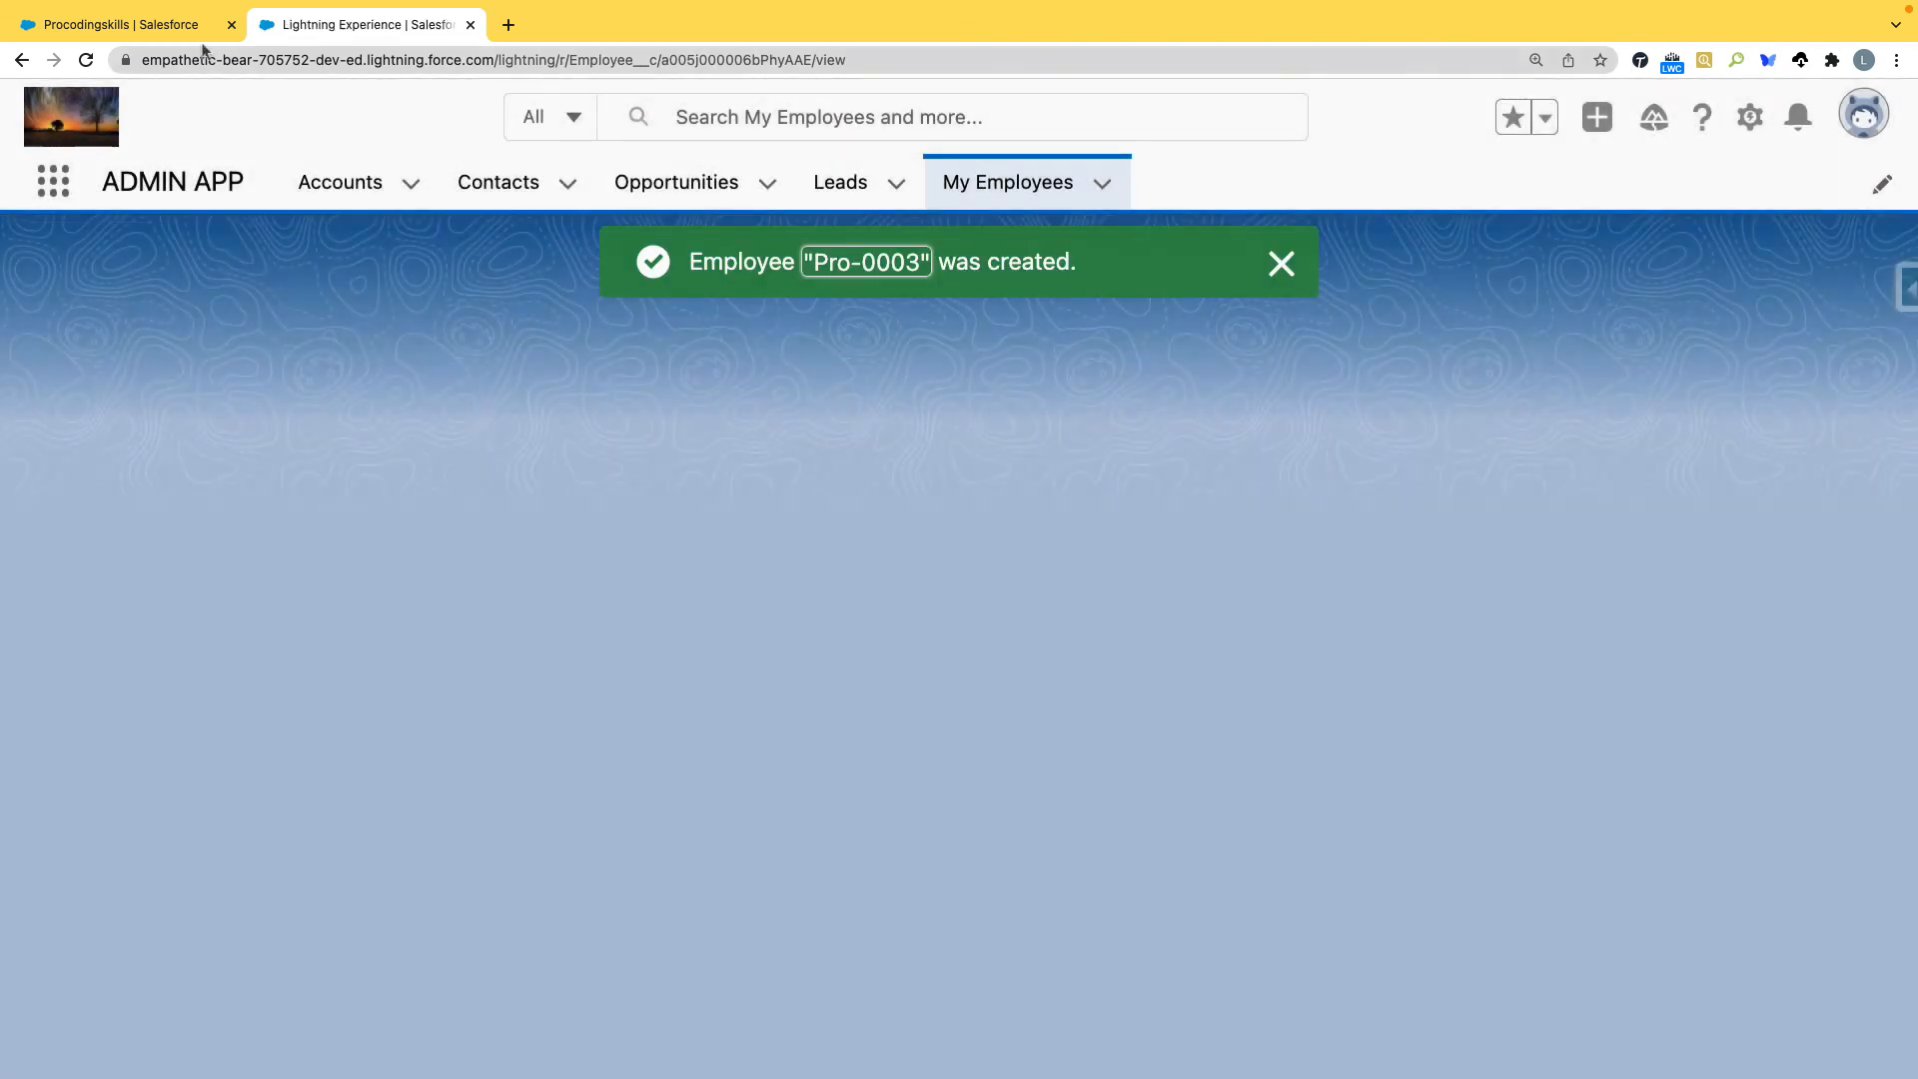
# Reload the Procodingskills account record and check Total Employees in its details again
pyautogui.click(137, 30)
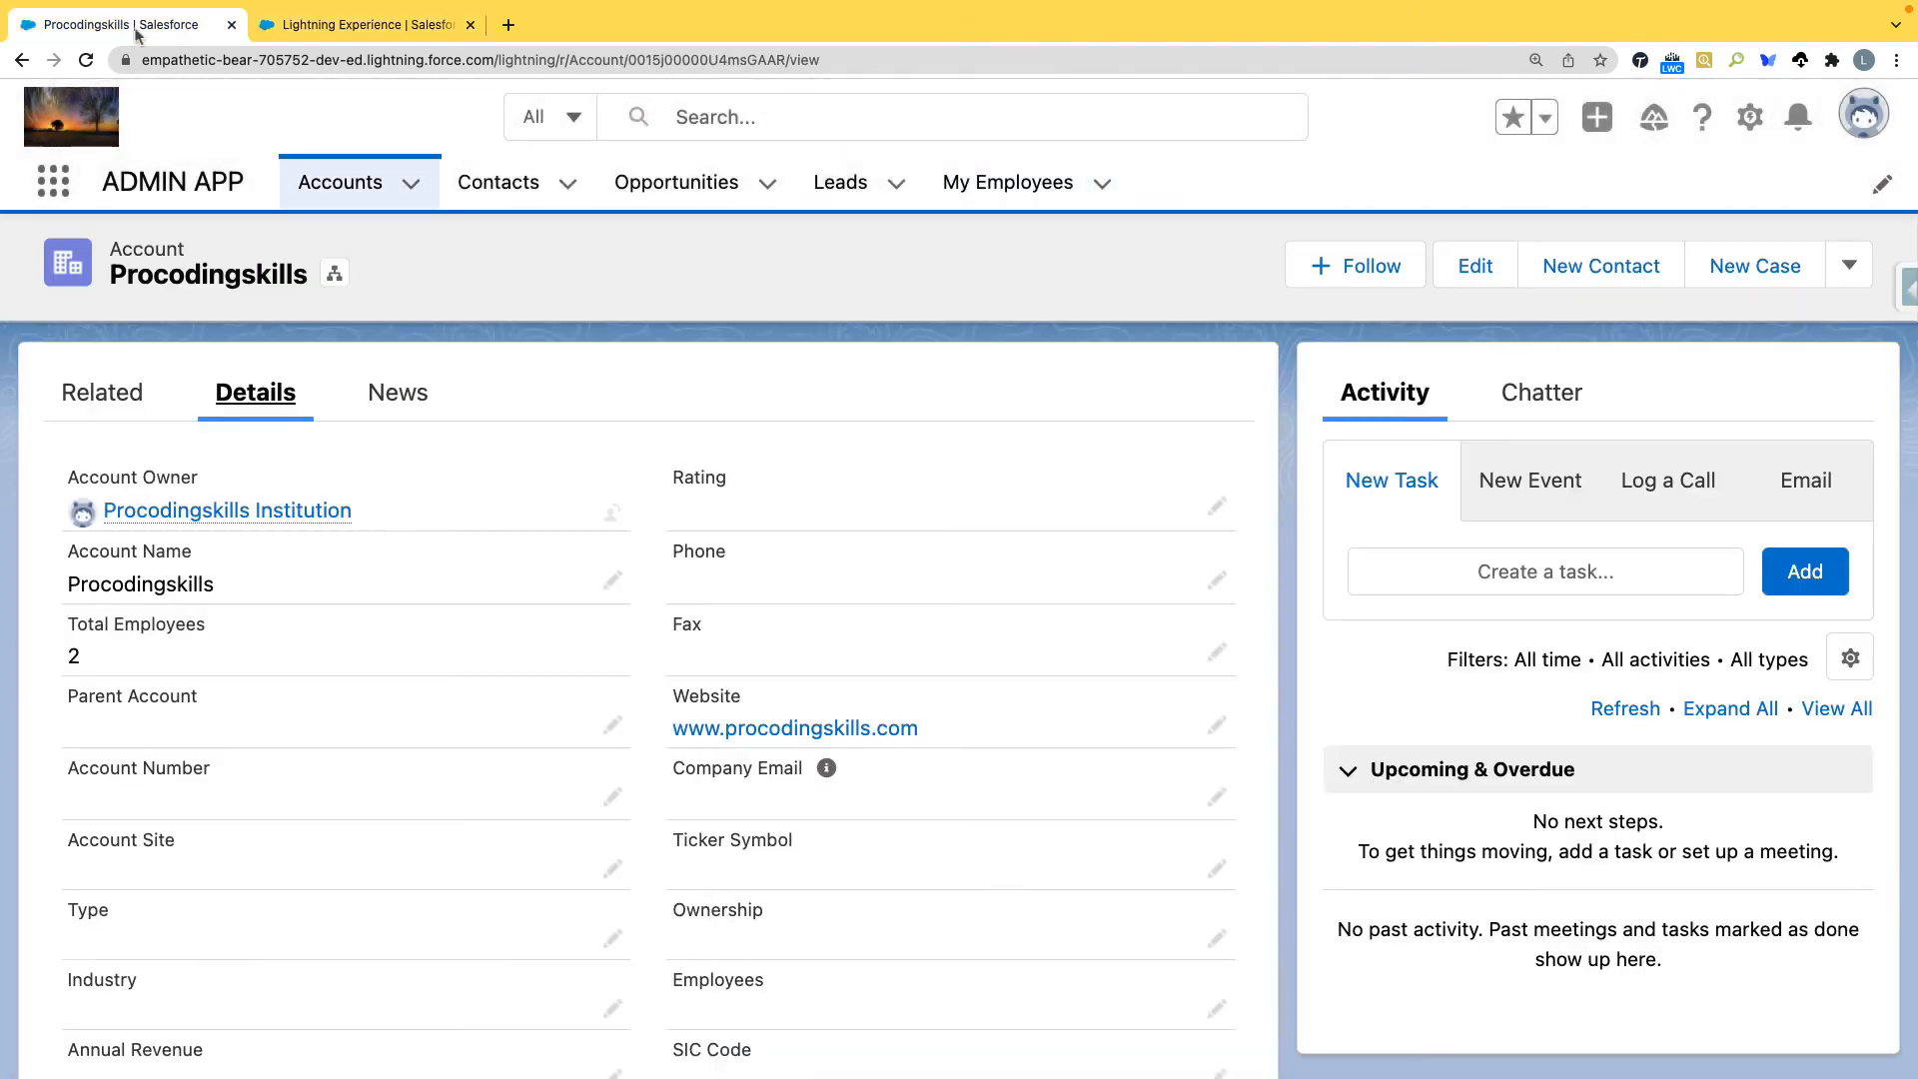
pyautogui.click(84, 61)
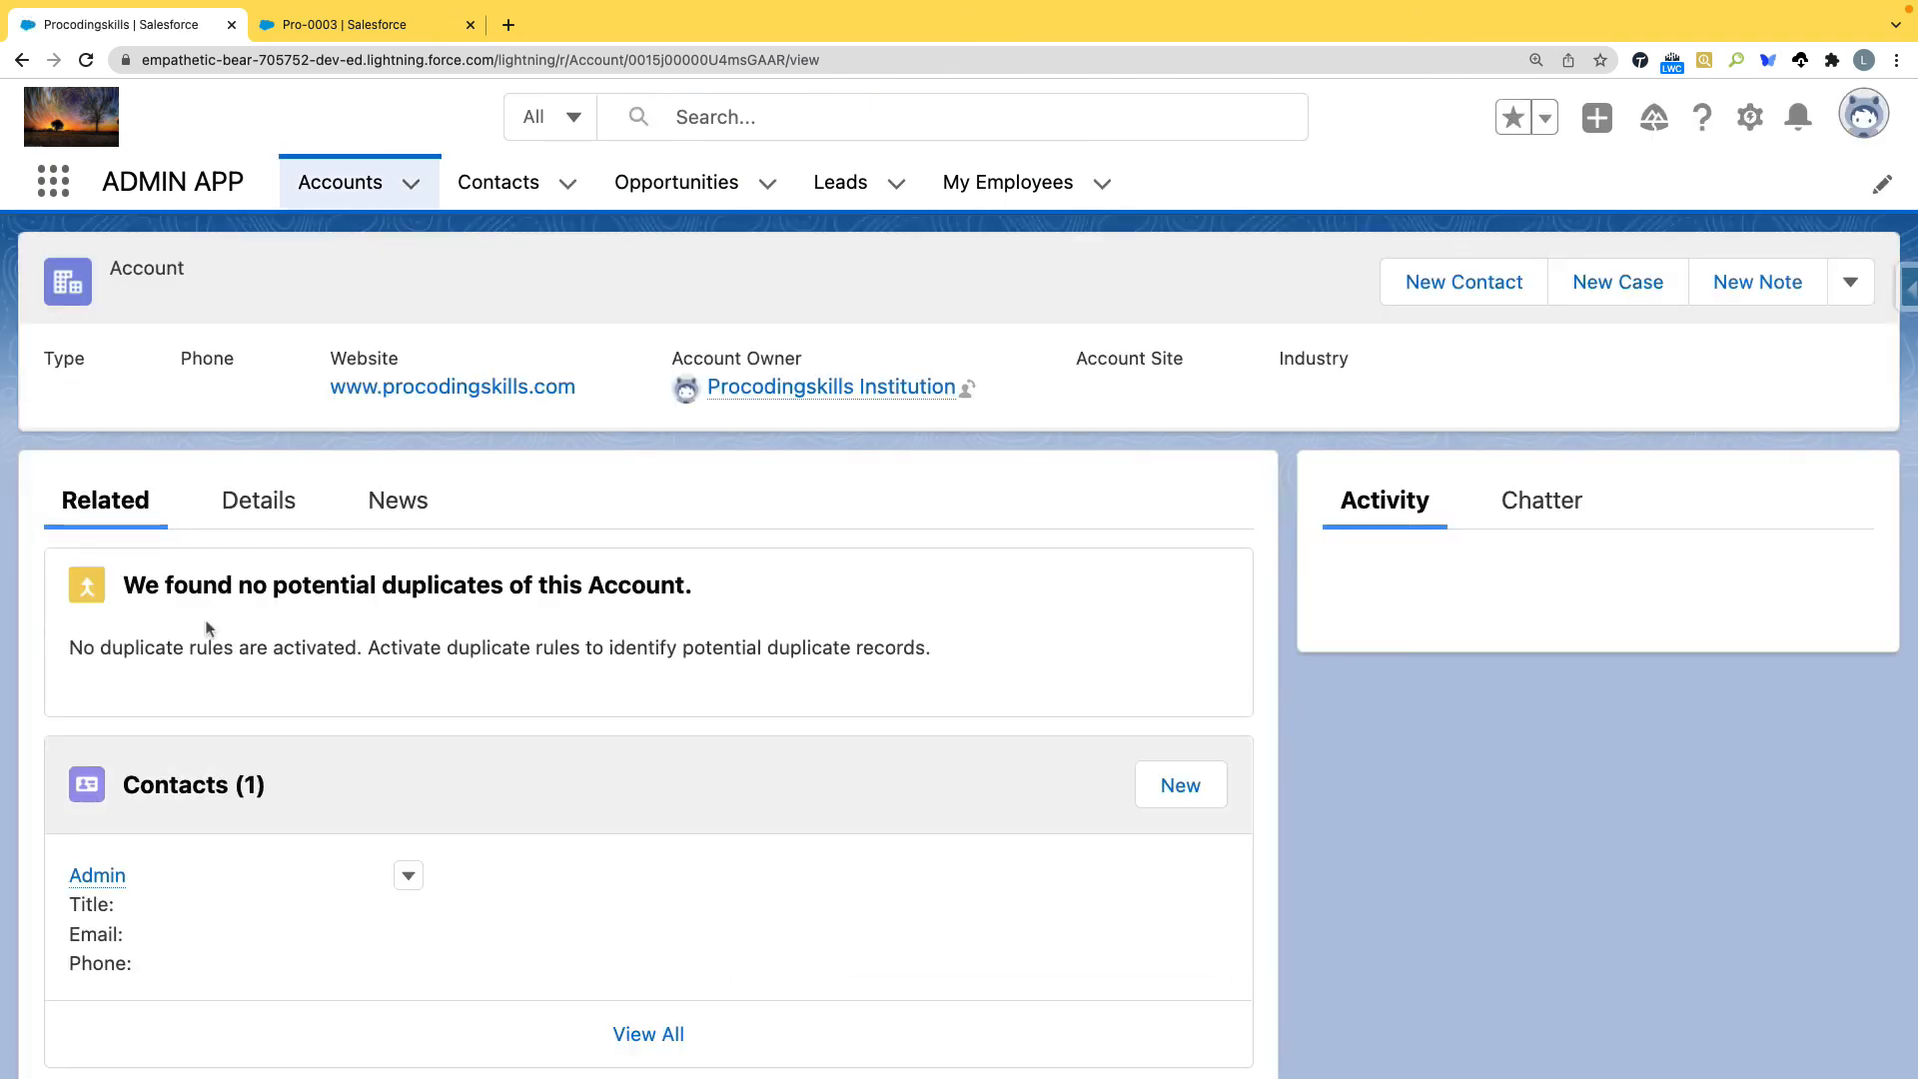
pyautogui.click(289, 502)
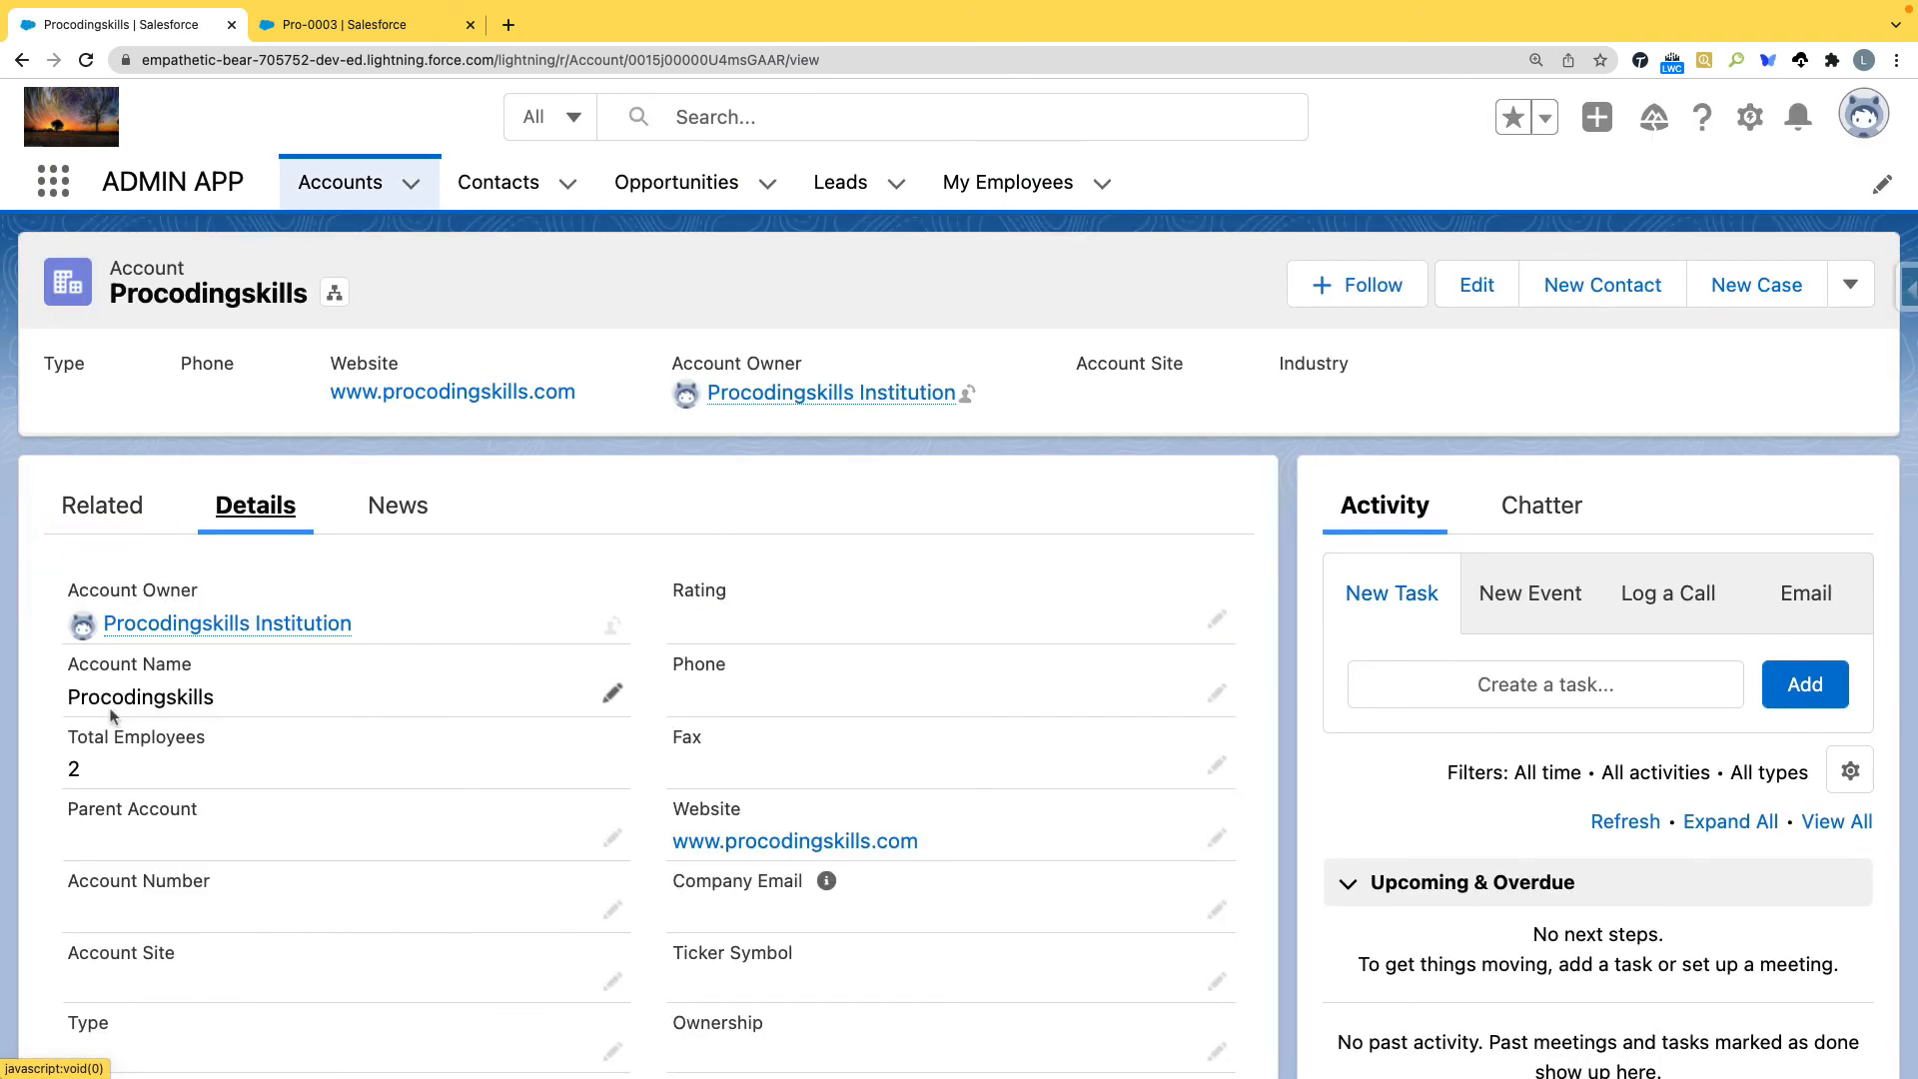
pyautogui.moveTo(45, 740); pyautogui.dragTo(156, 761)
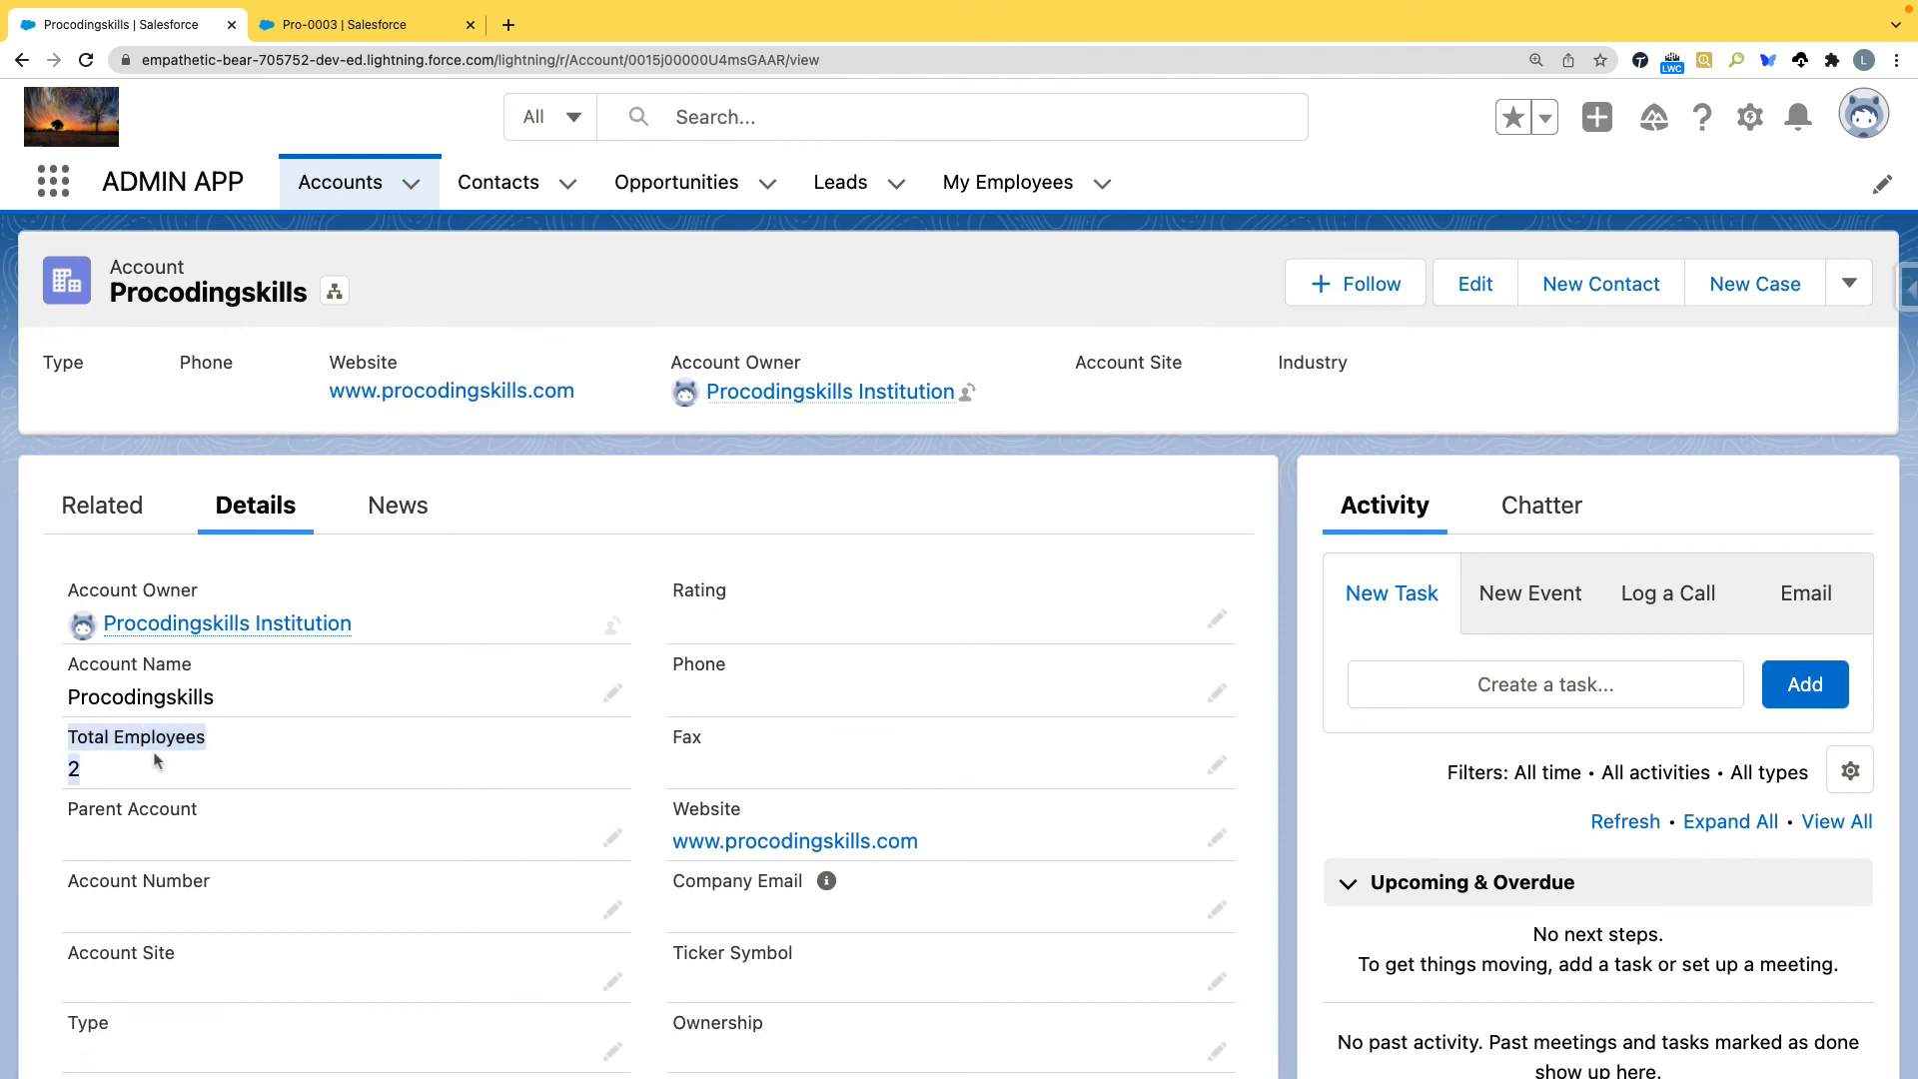
pyautogui.click(242, 778)
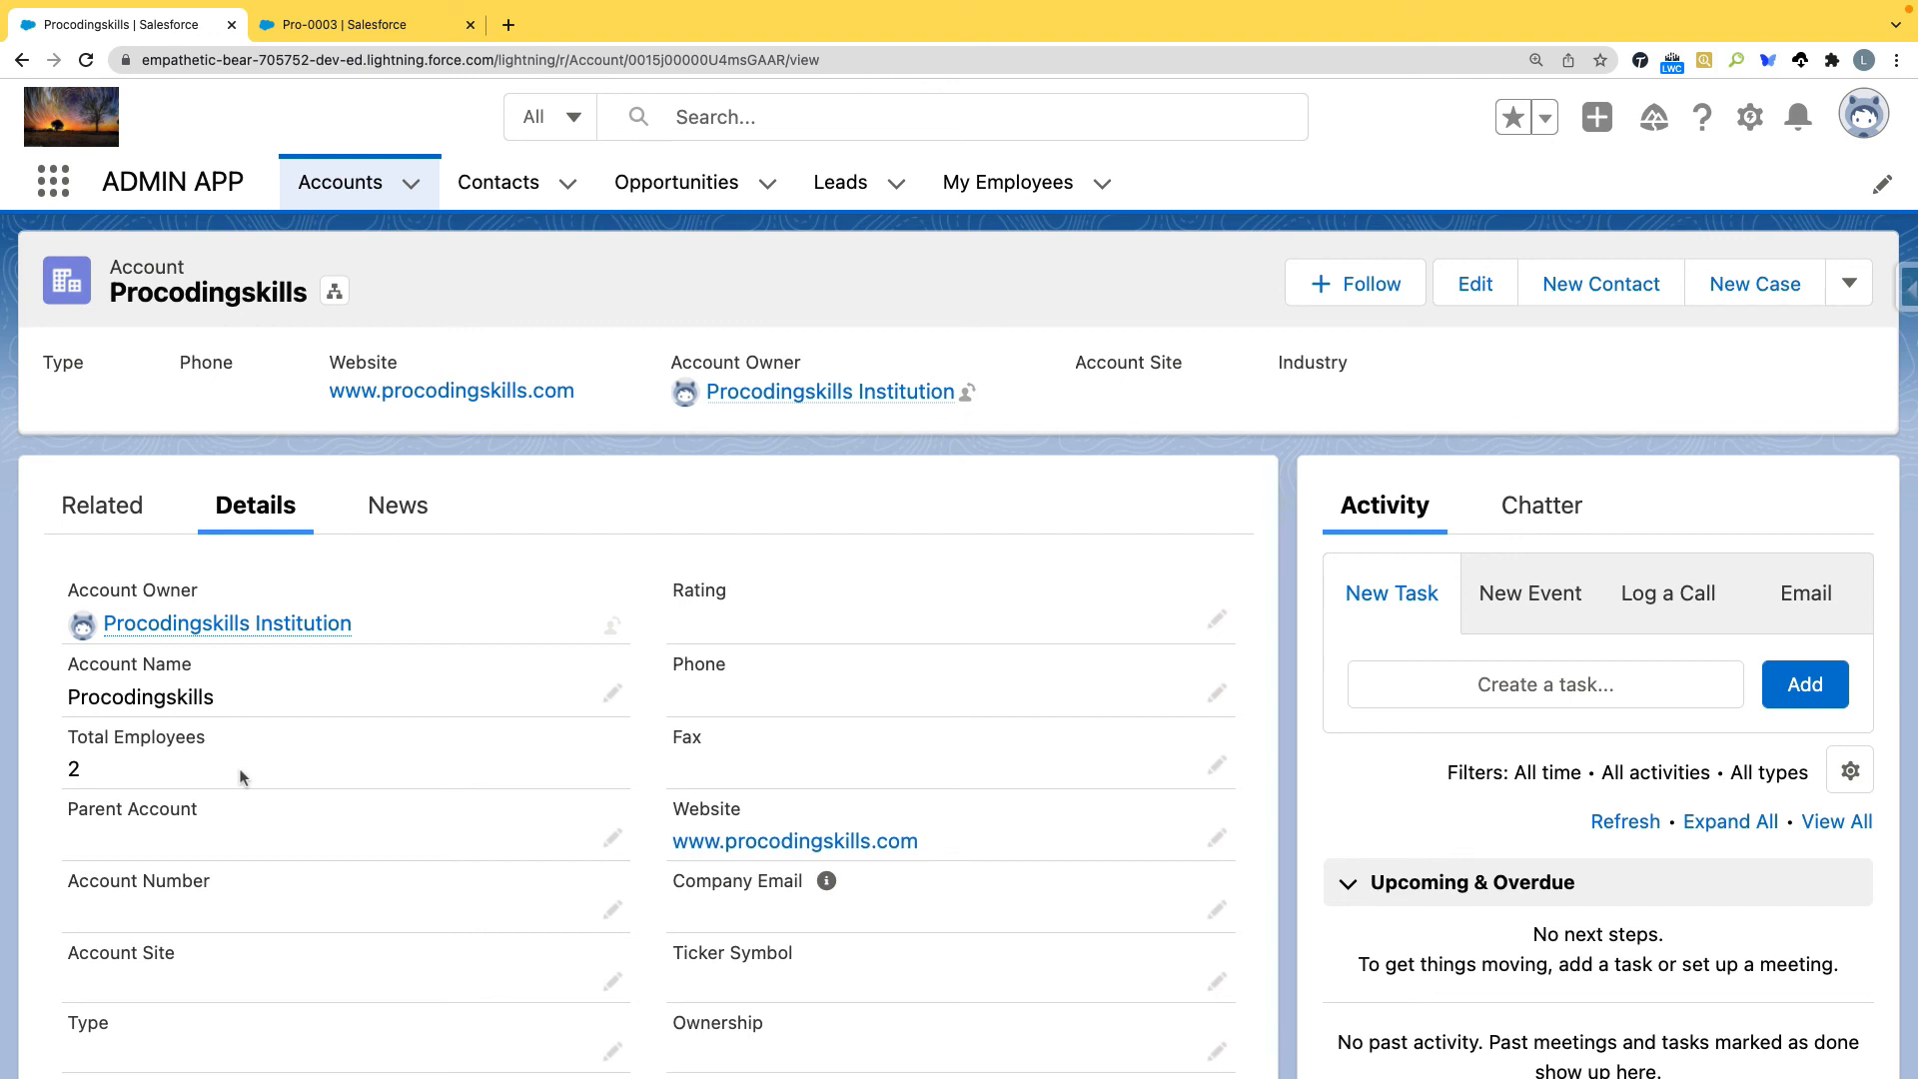
# Return to the new employee record, fill in its Employee Email with a test address and save the change
pyautogui.click(355, 24)
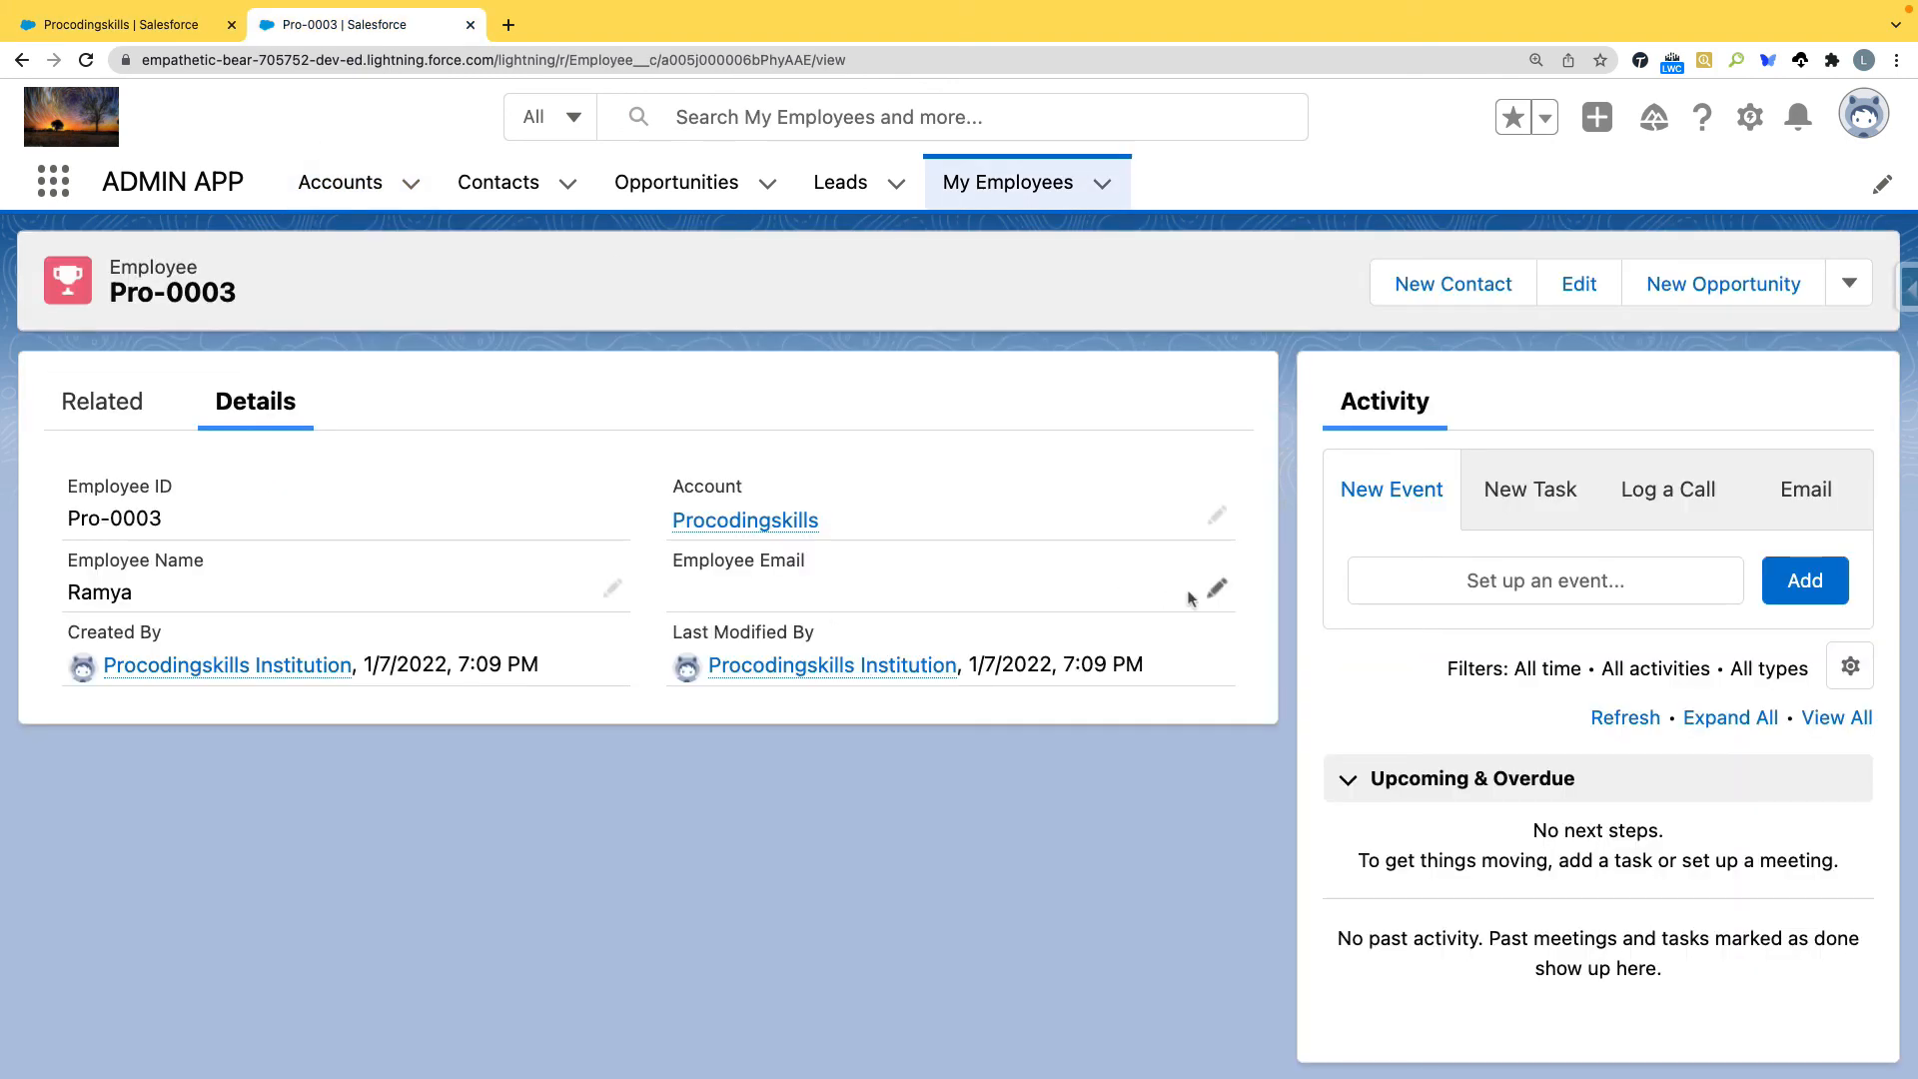
pyautogui.click(1214, 591)
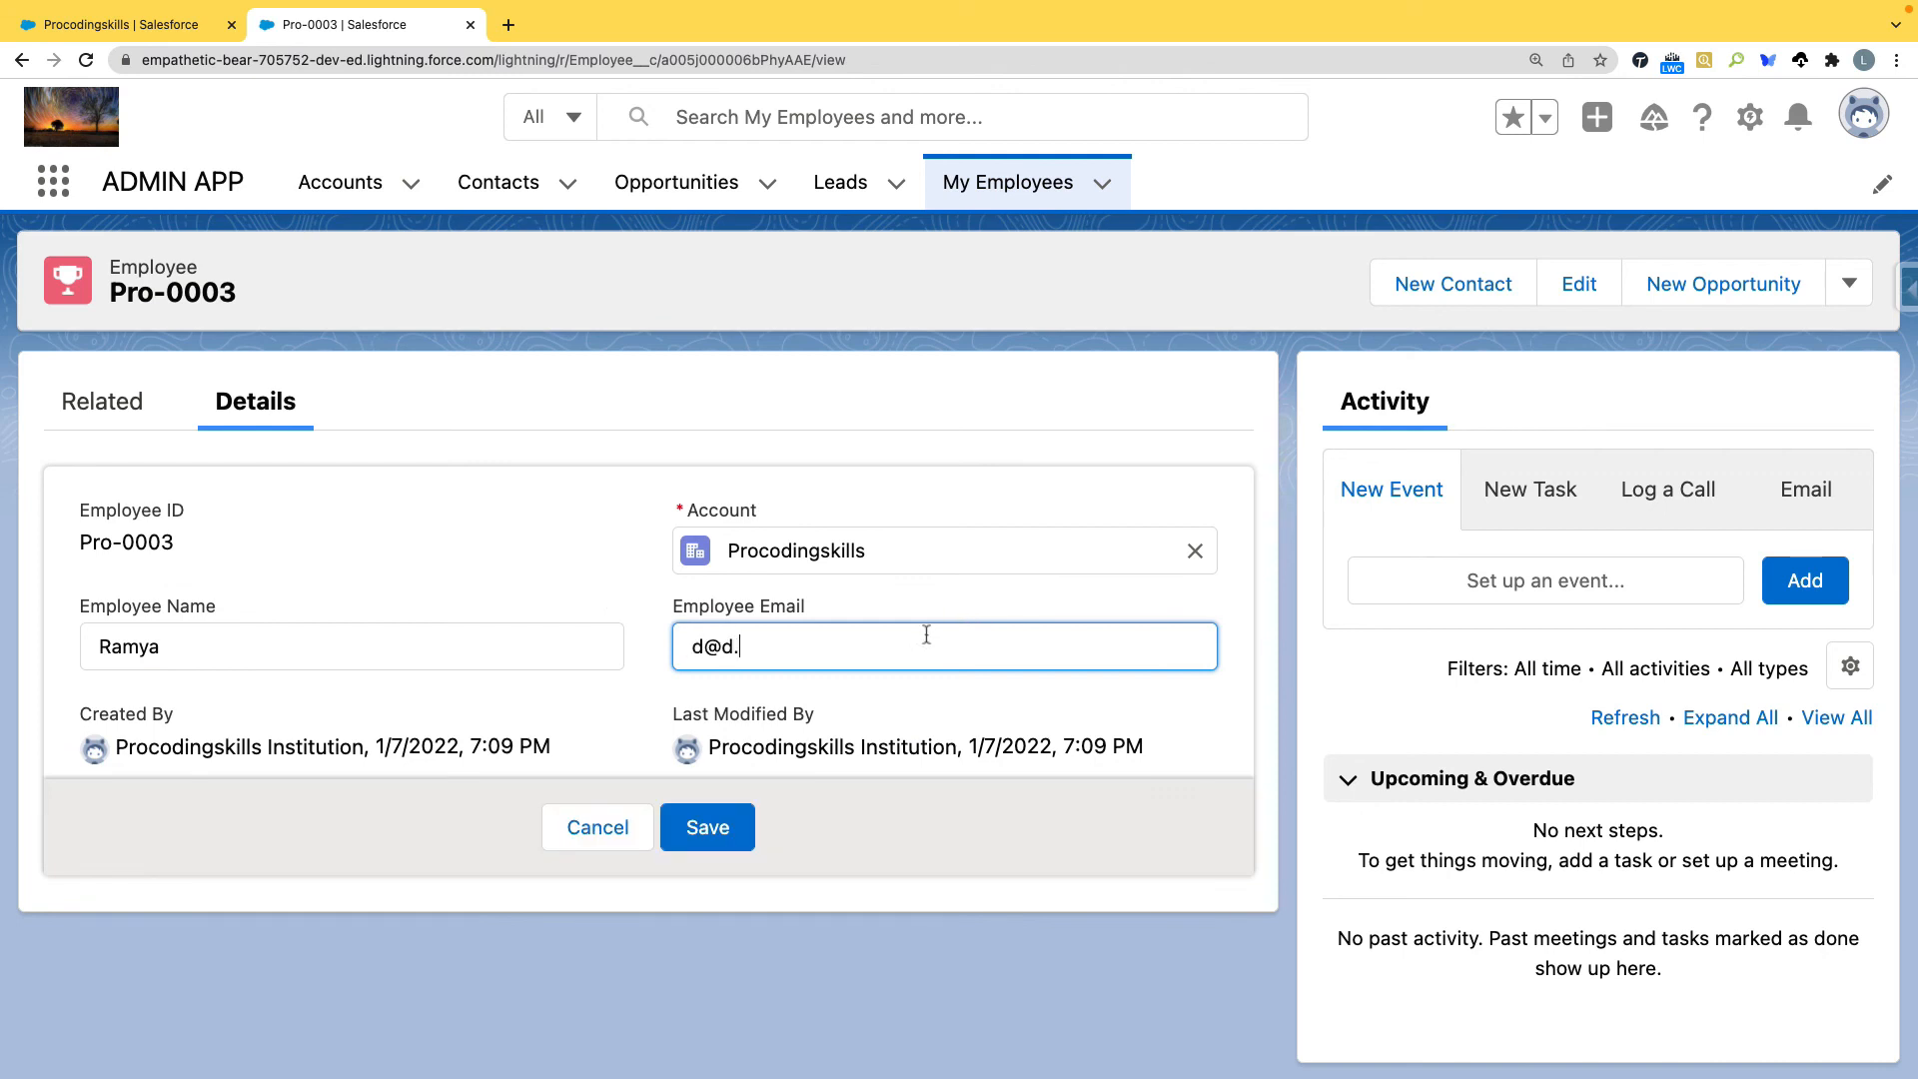
pyautogui.click(707, 827)
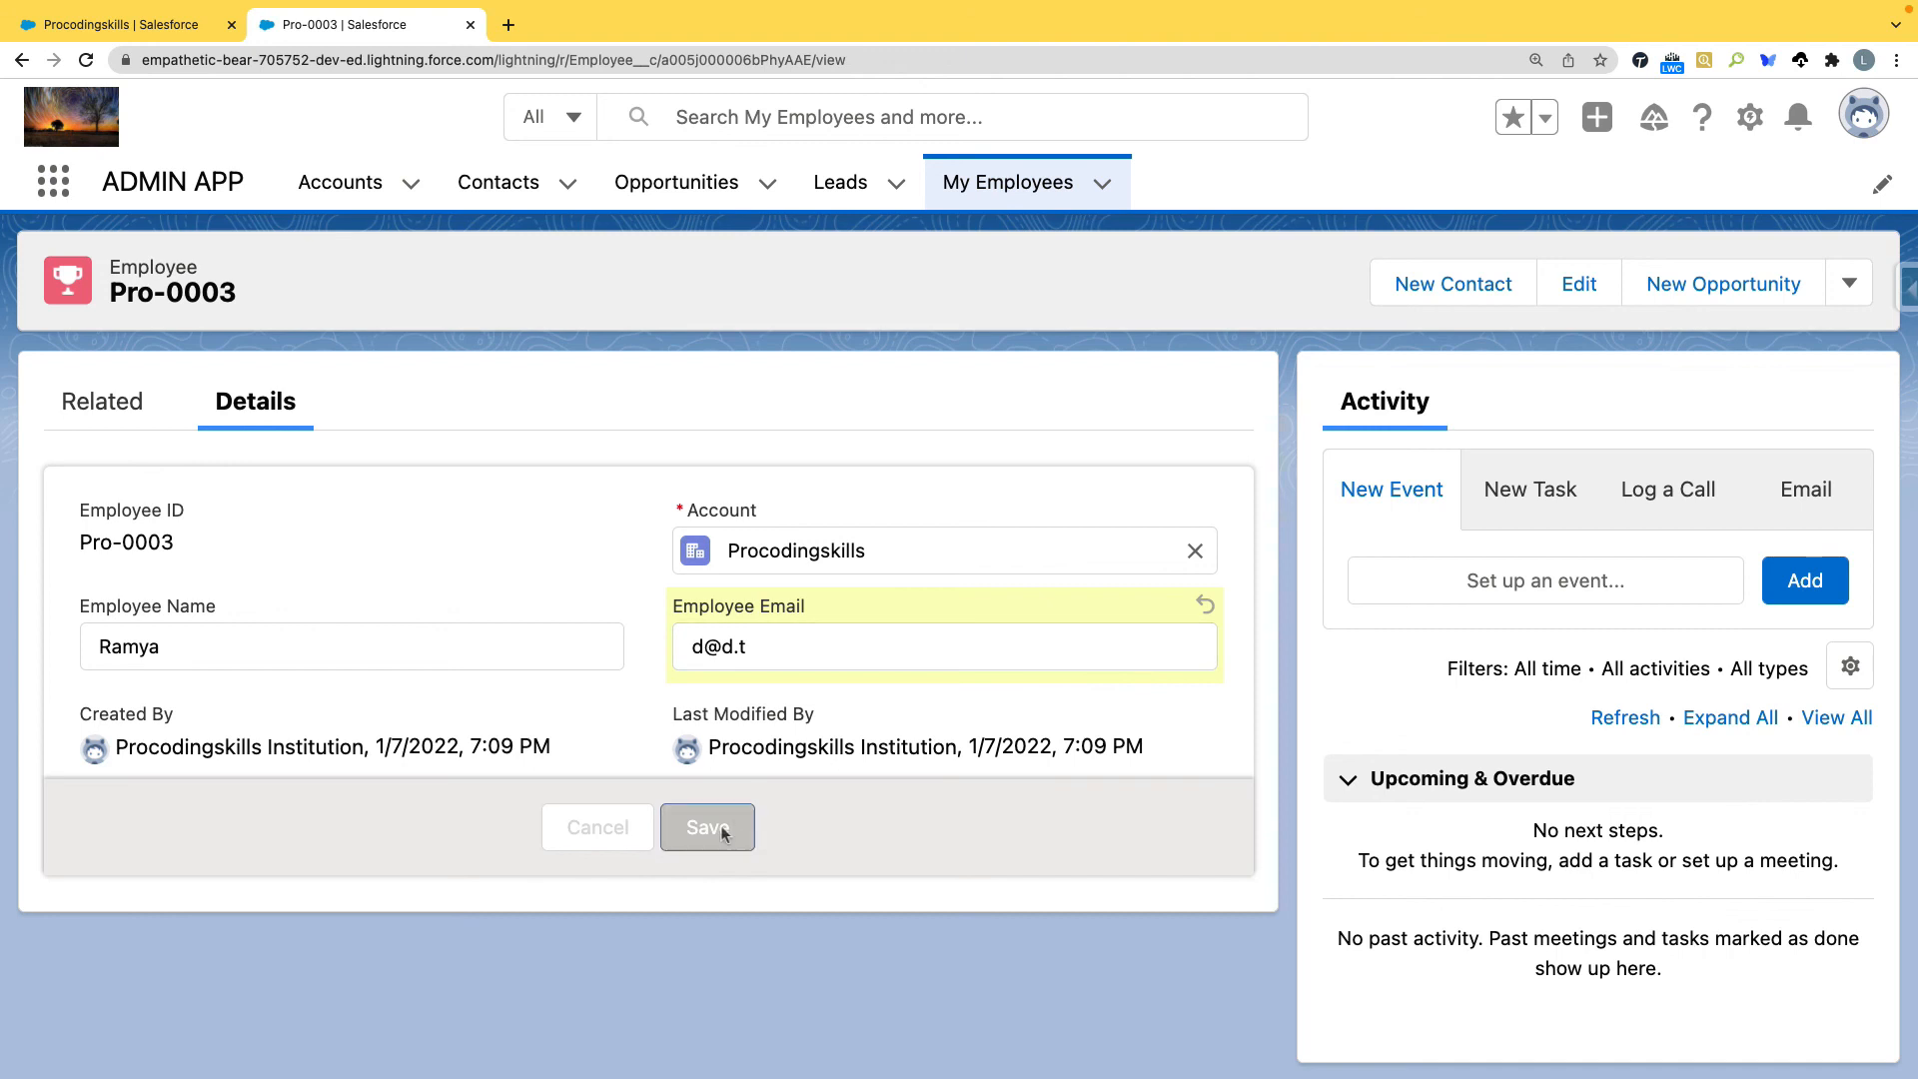
# Reload the Procodingskills account record and check Total Employees in its details with the employee's email filled in
pyautogui.click(136, 26)
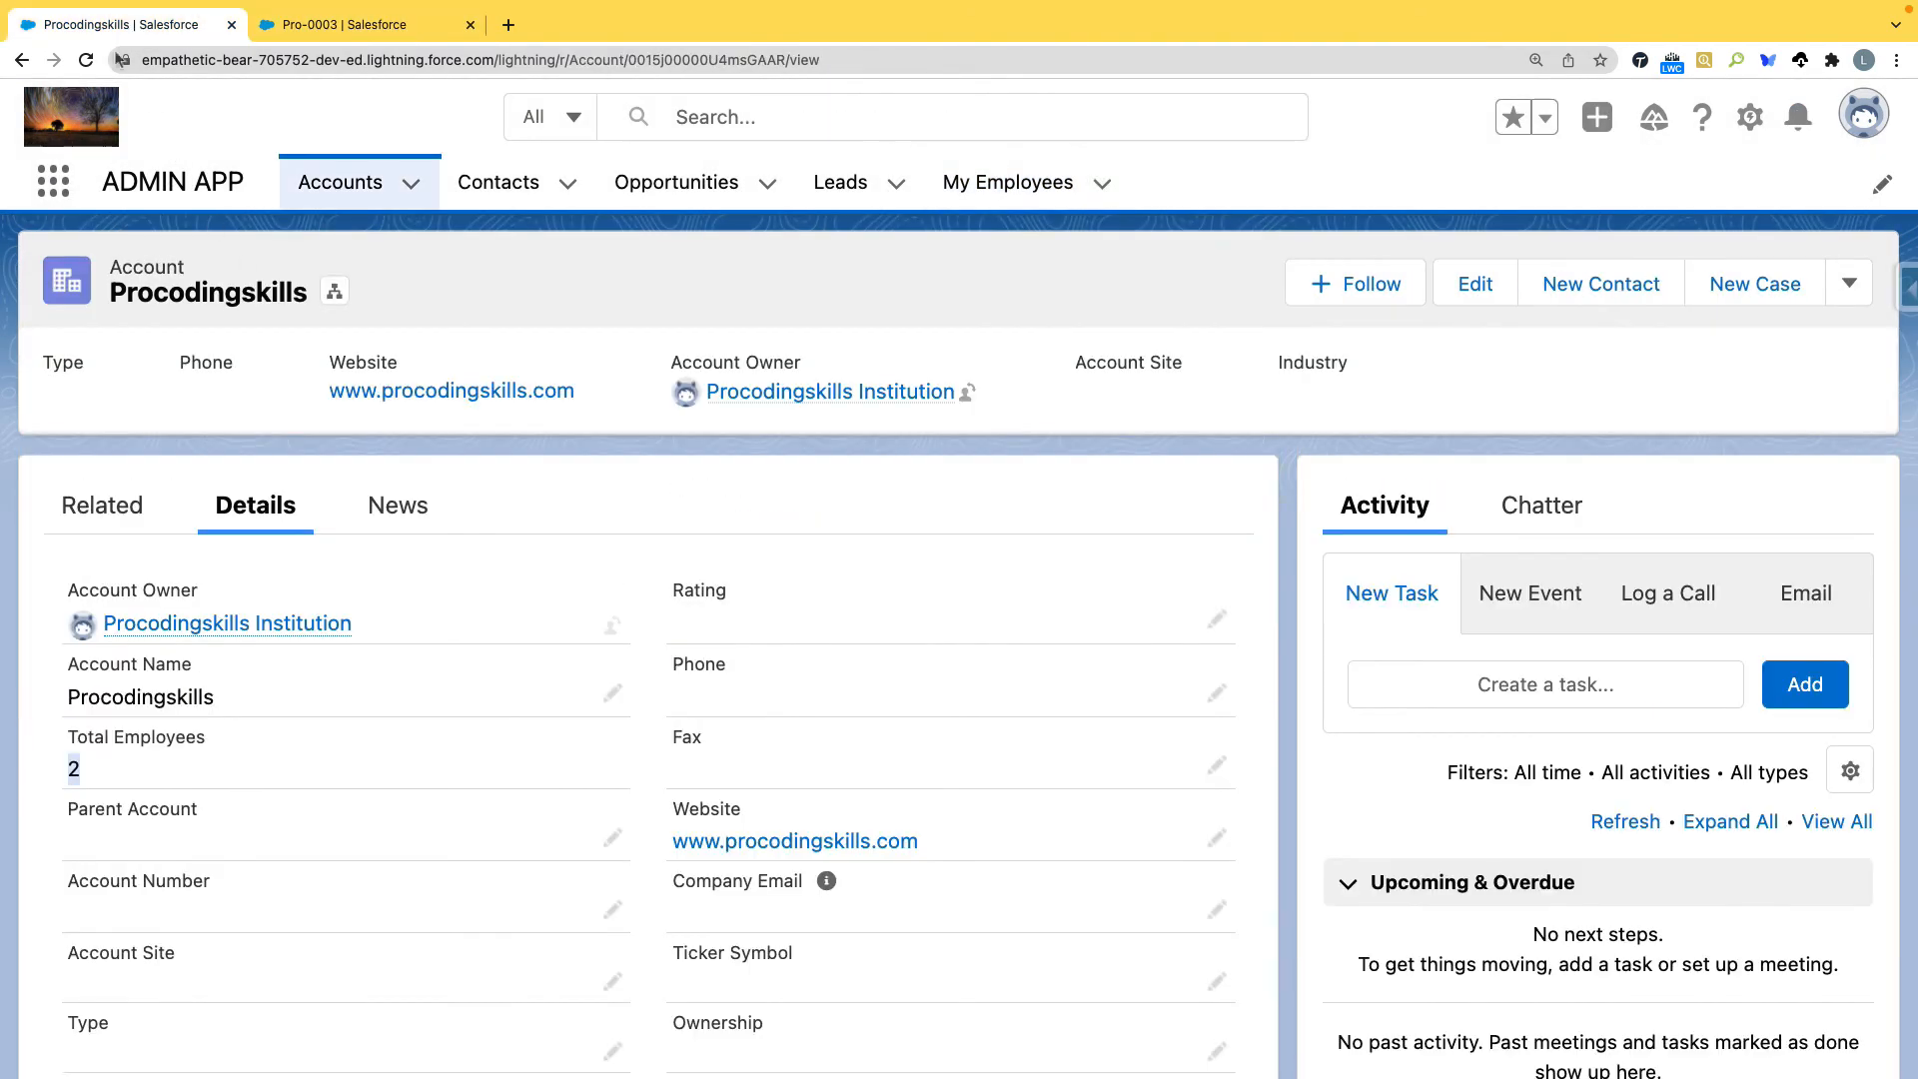
pyautogui.click(85, 61)
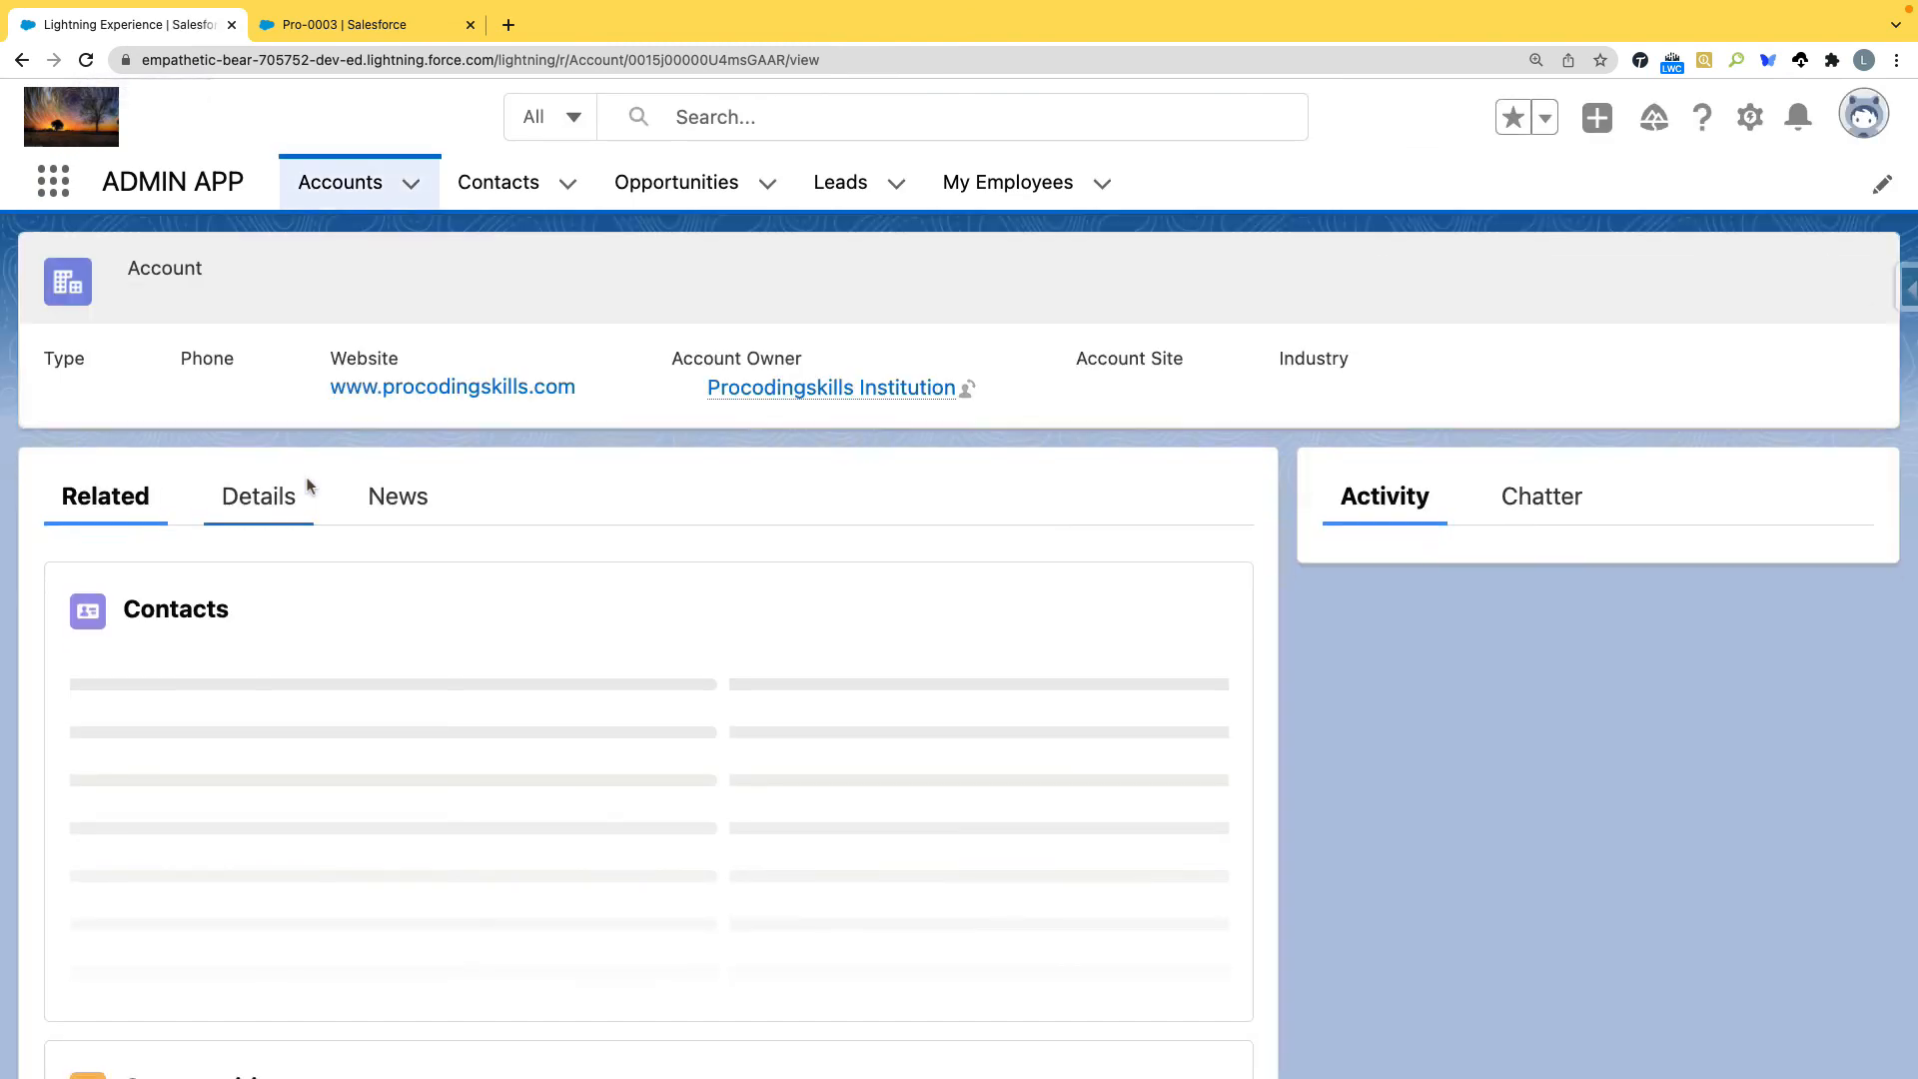
pyautogui.click(261, 495)
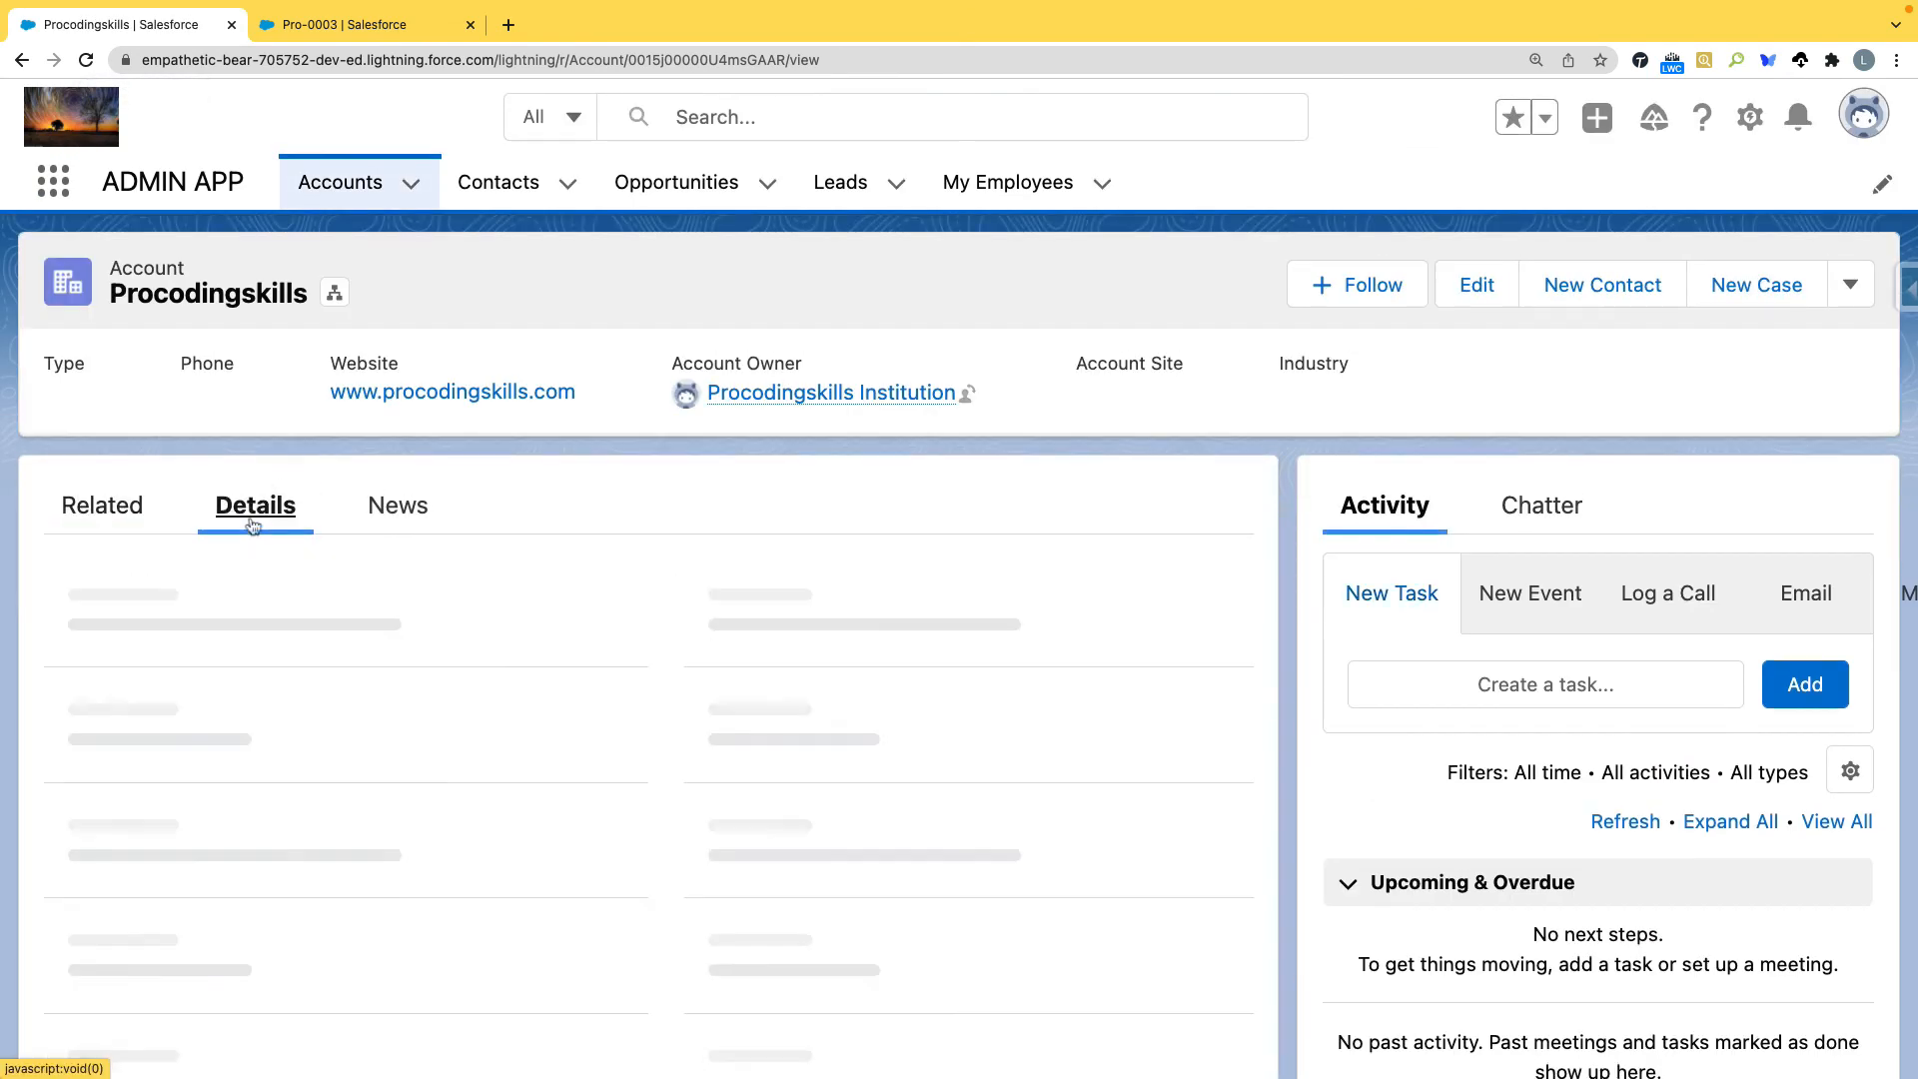
# Clear the Employee Email on the same employee record and save the change
pyautogui.click(380, 24)
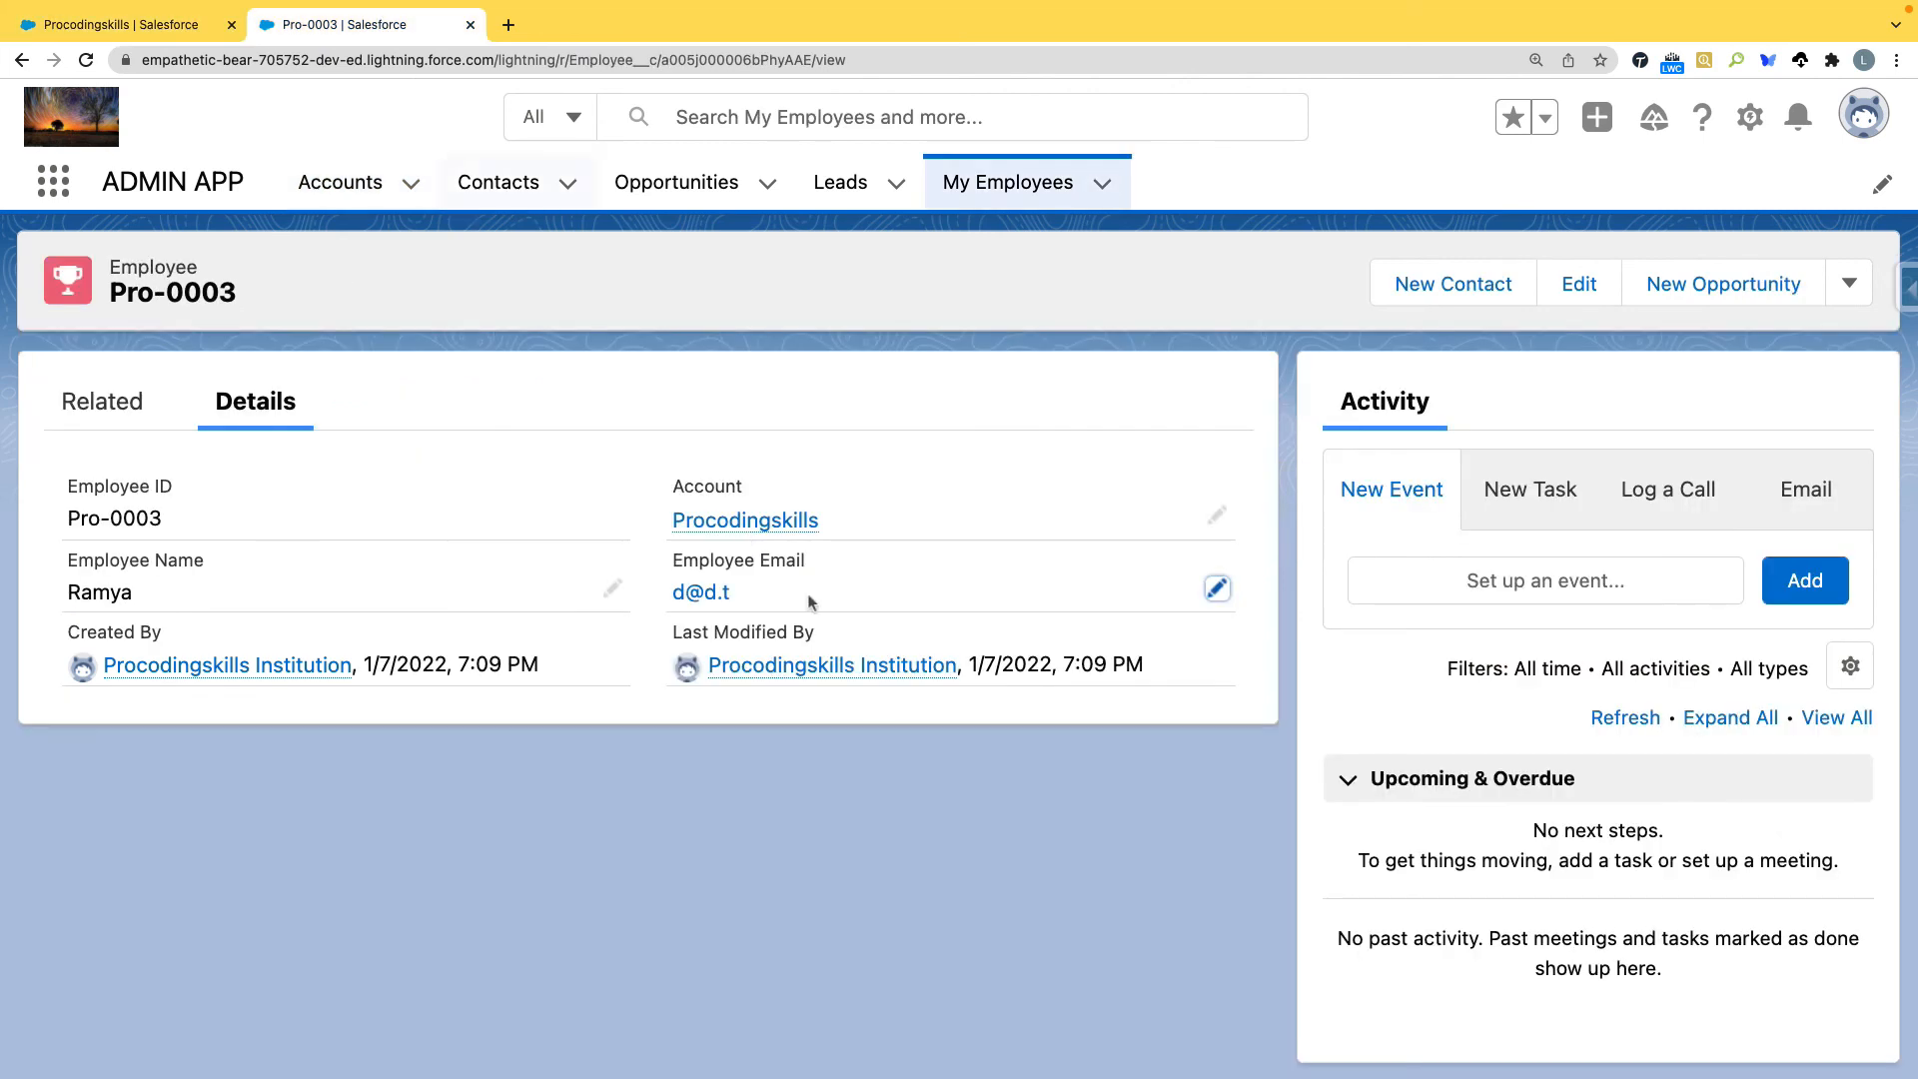
pyautogui.click(1216, 594)
pyautogui.moveTo(773, 658); pyautogui.dragTo(695, 654)
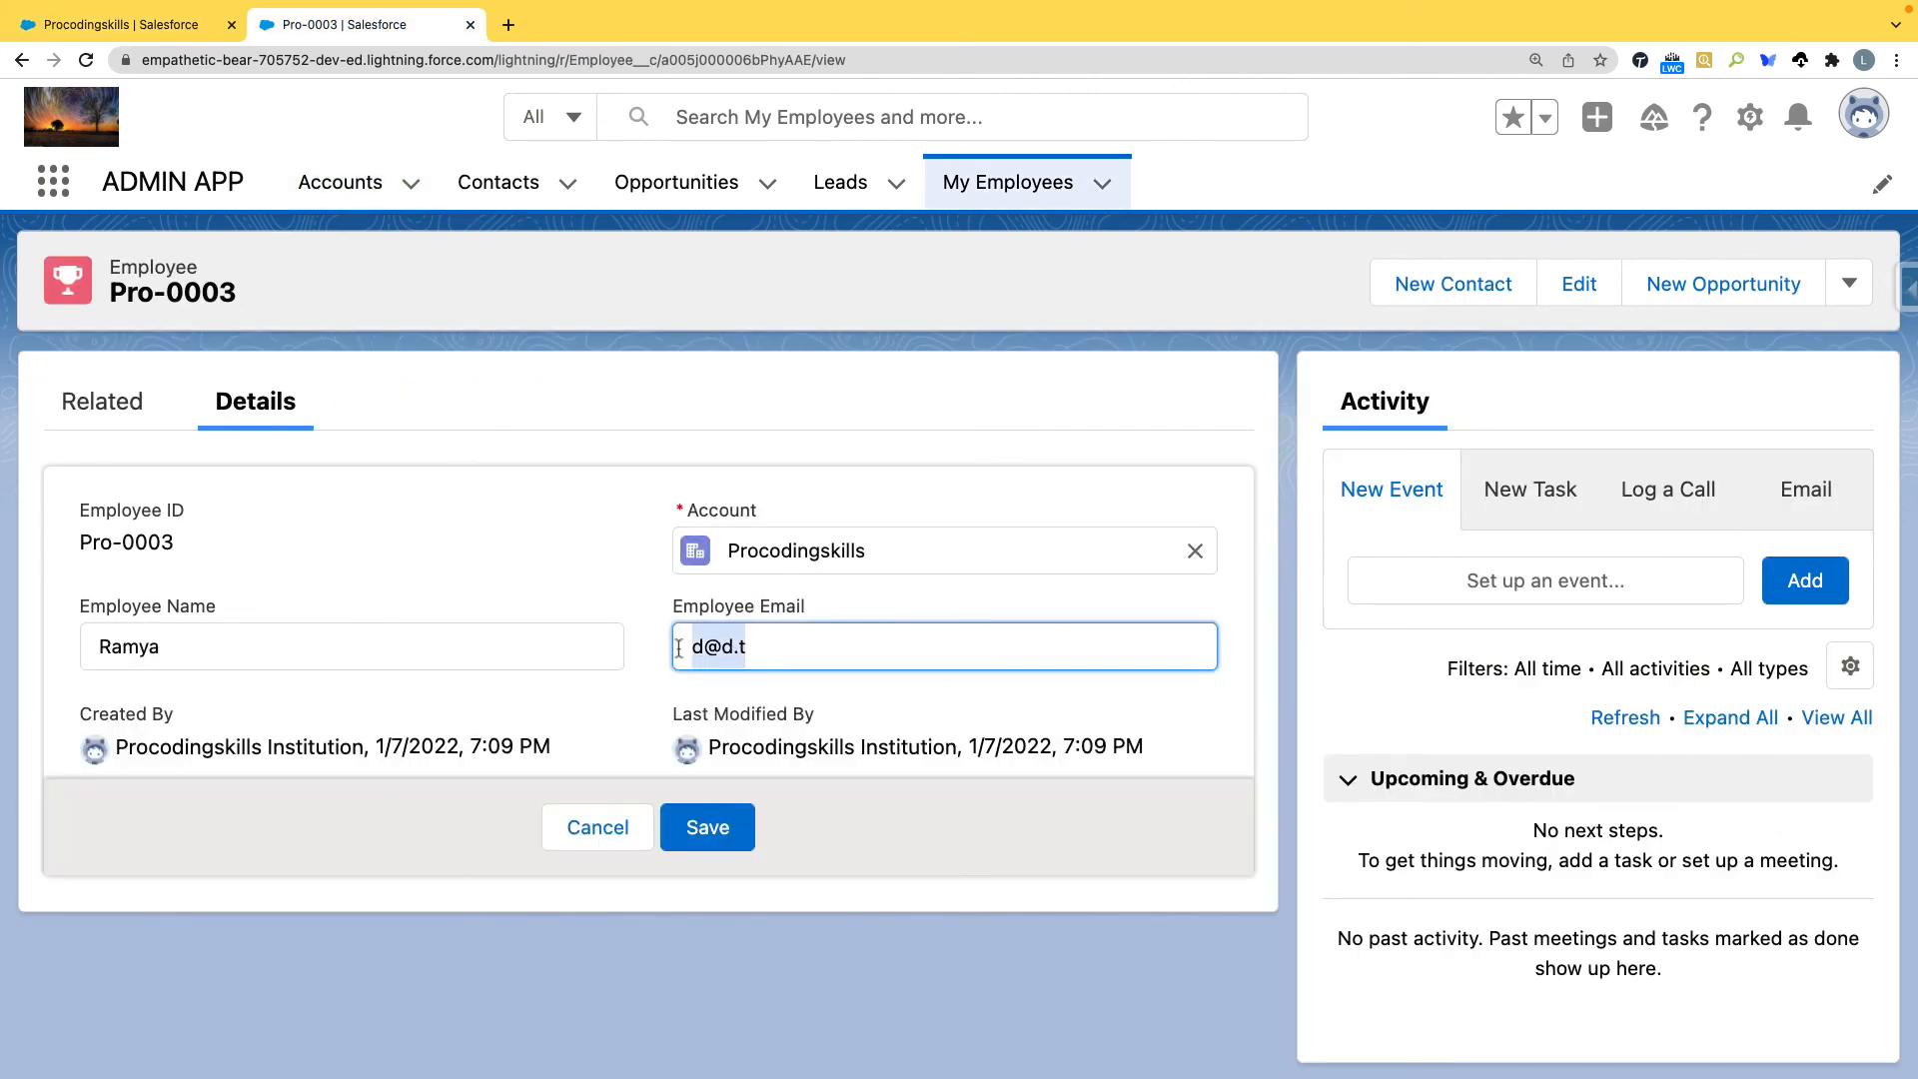
pyautogui.press('BackSpace')
pyautogui.click(707, 827)
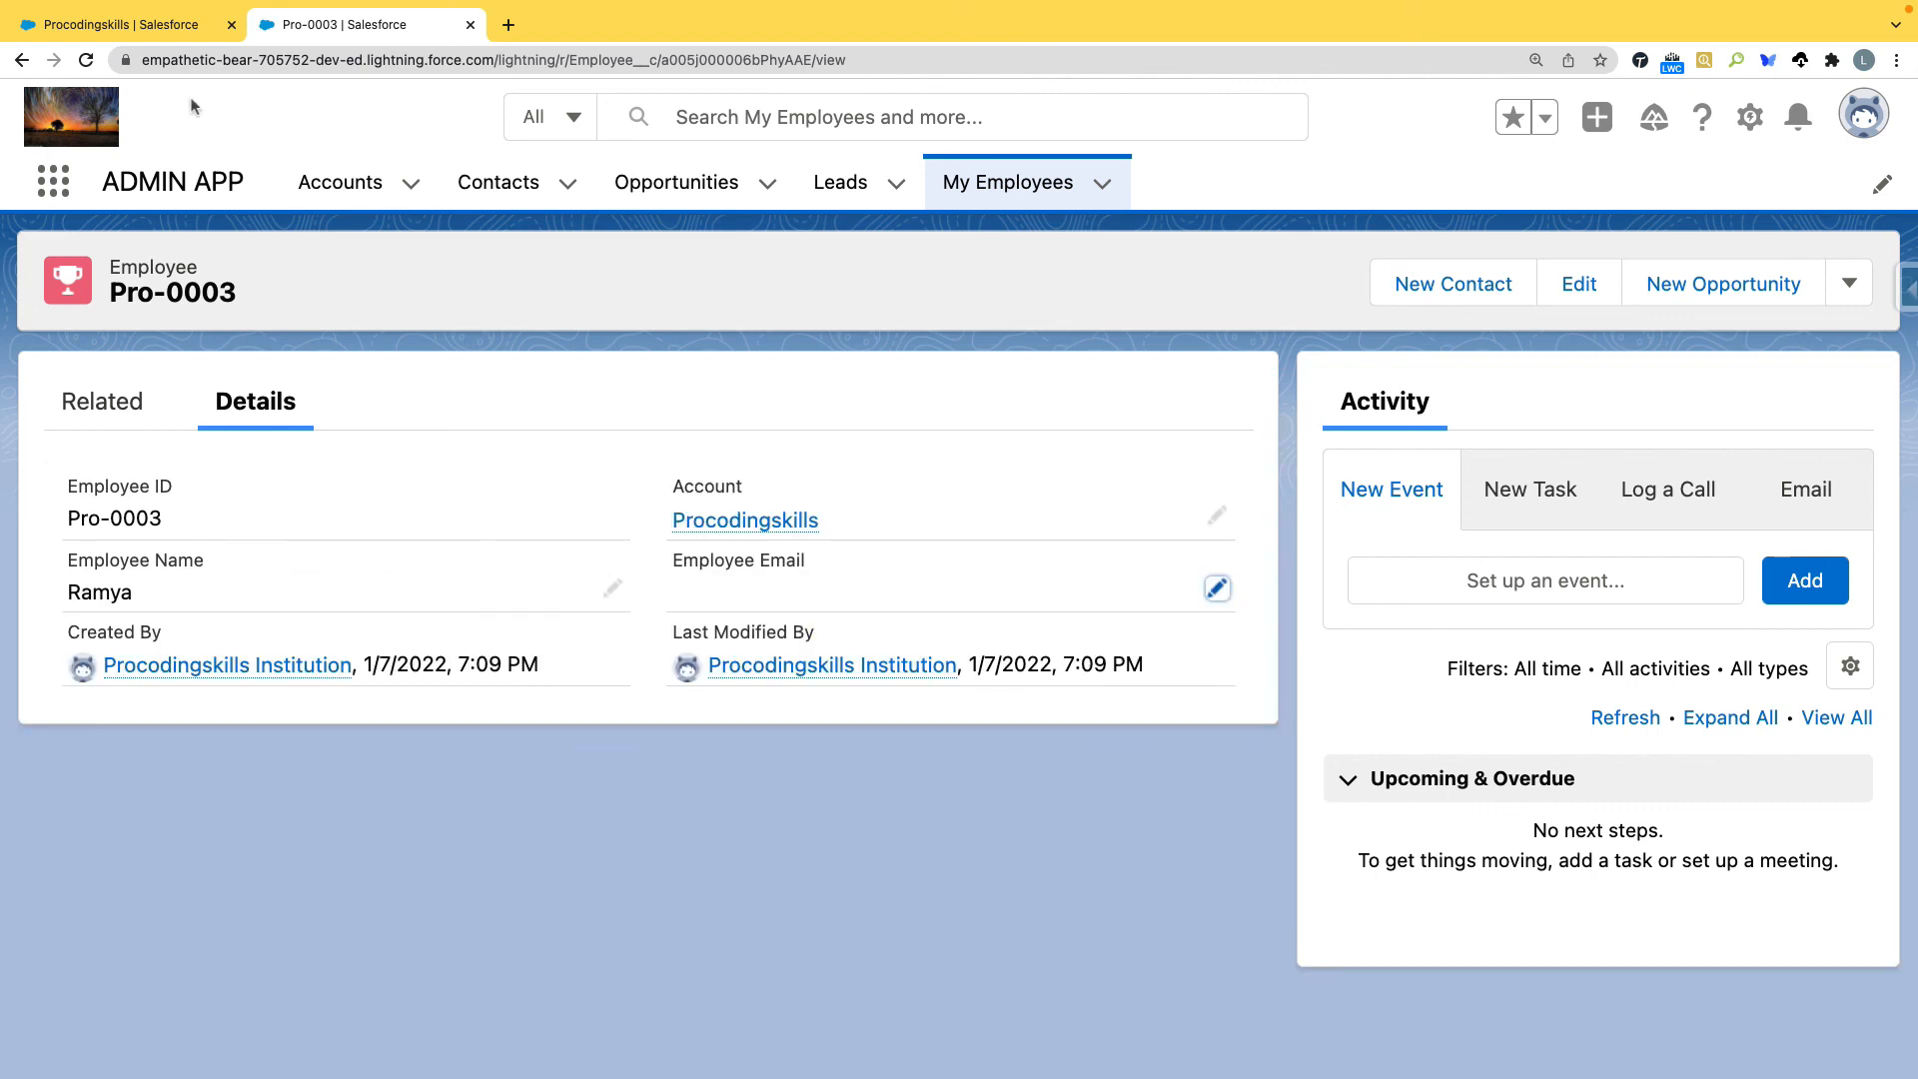
# Reload the Procodingskills account record to check Total Employees with the employee's email cleared
pyautogui.click(127, 32)
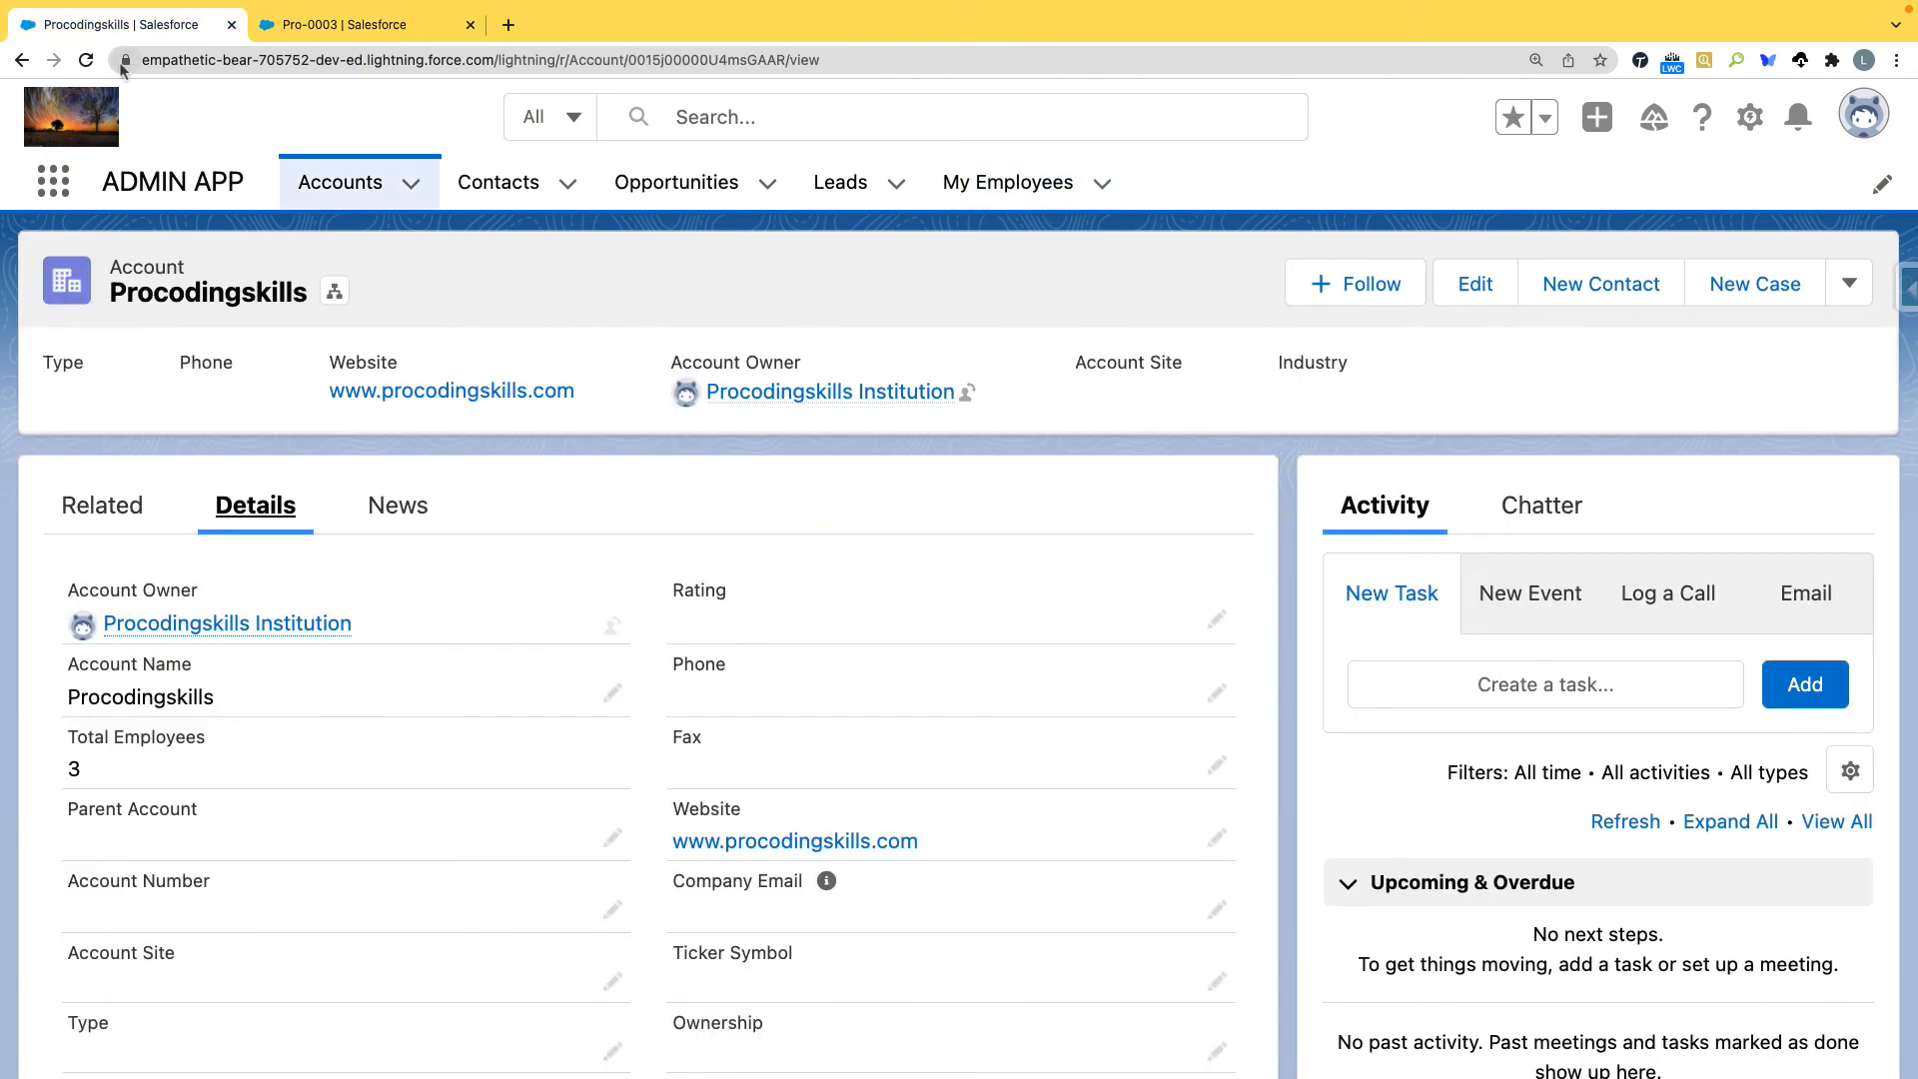
pyautogui.click(87, 61)
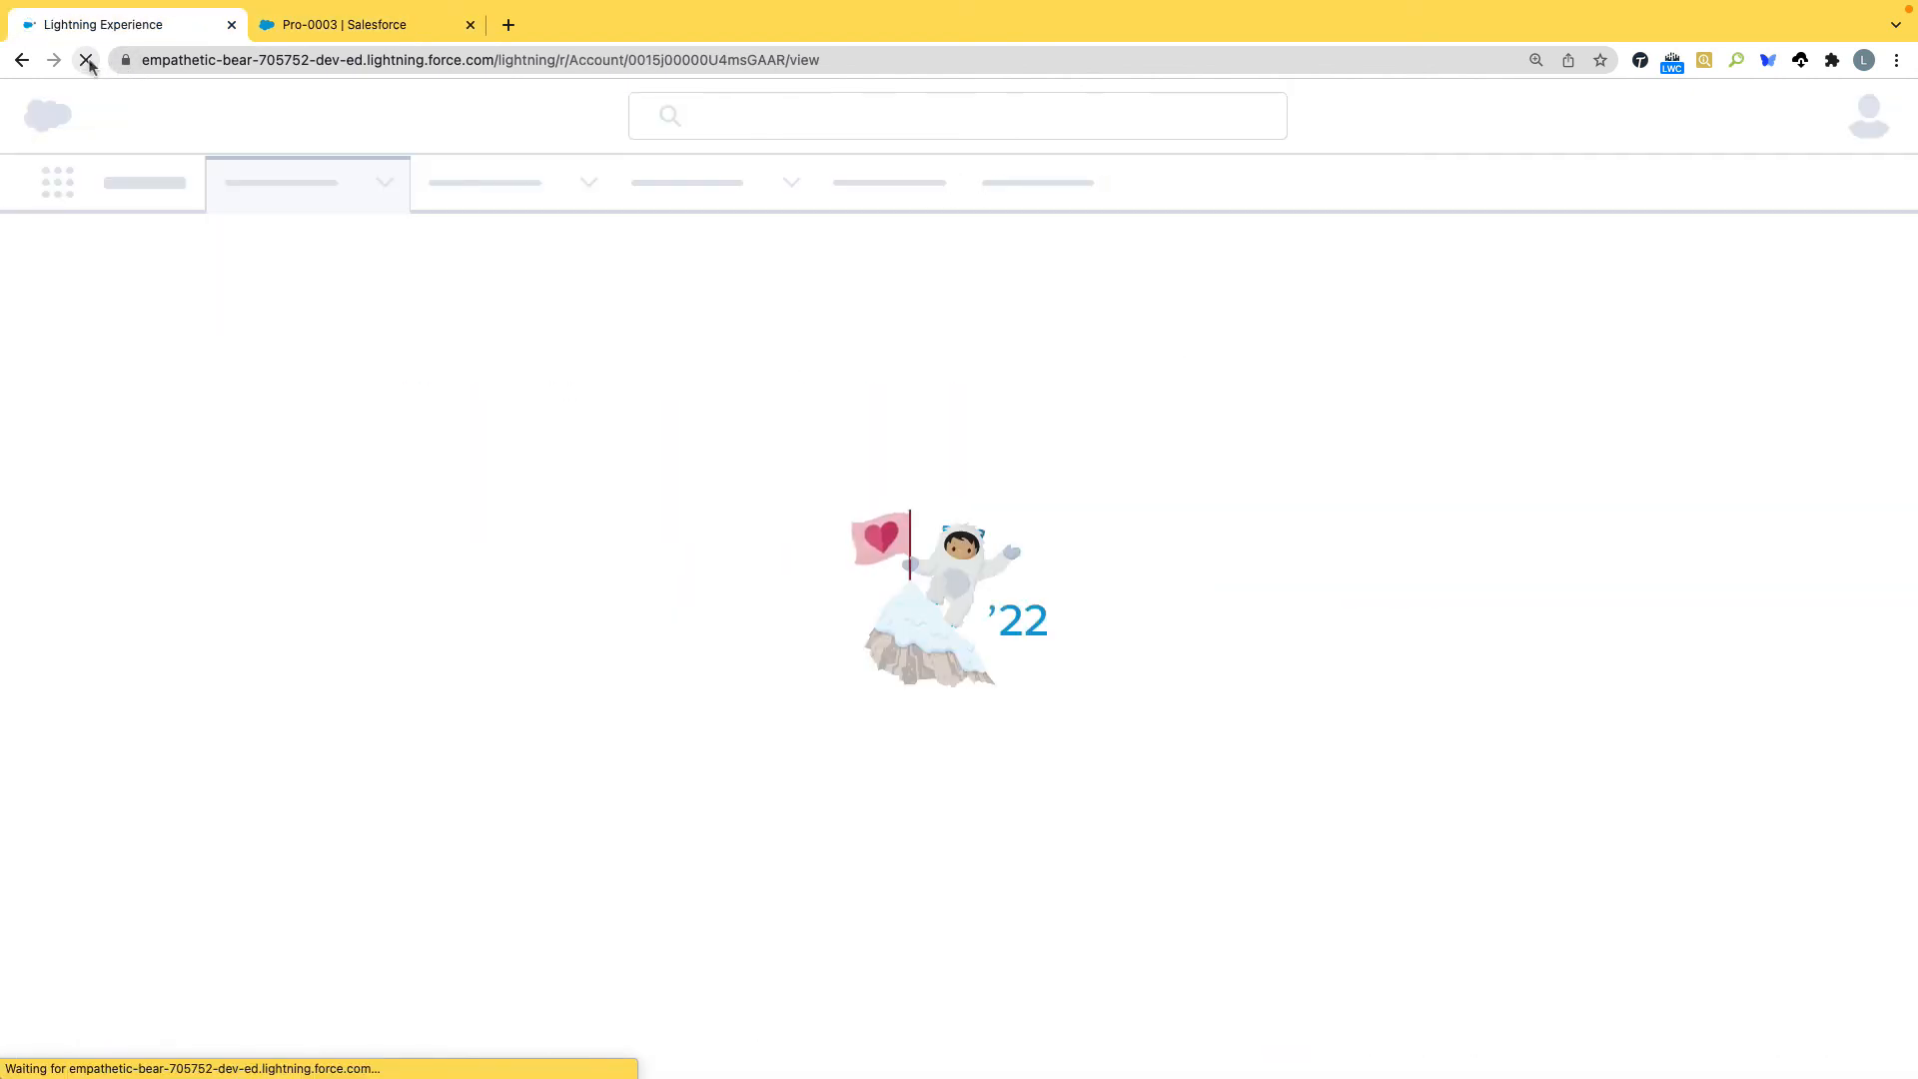